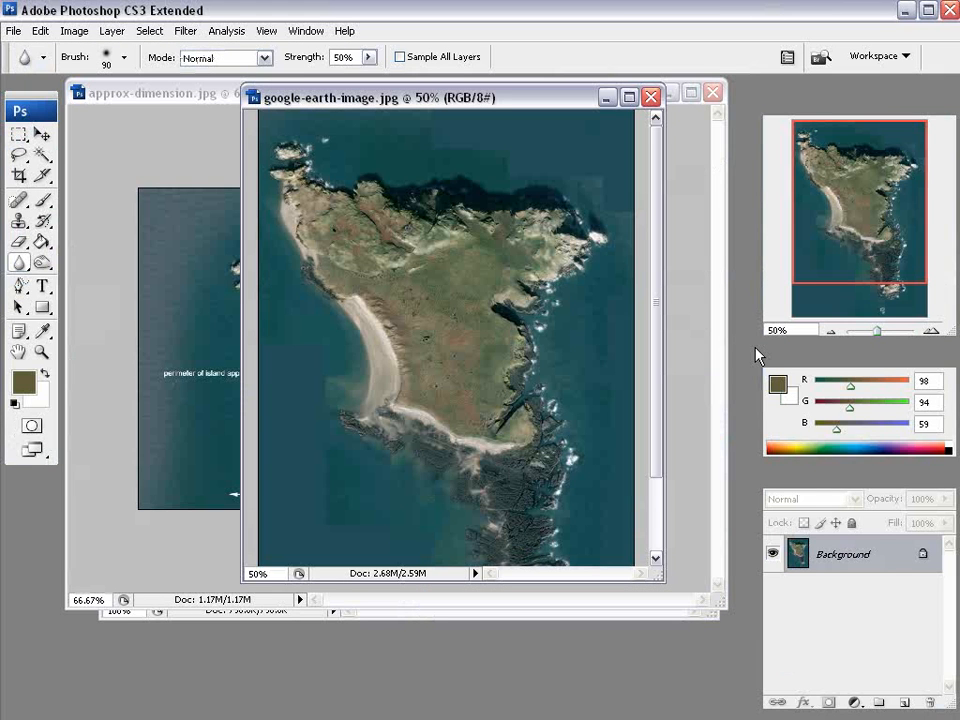
Rearrange the image windows and minimize all the others so that only DSC_0196.jpg remains open for viewing.
drag(516, 93, 549, 141)
drag(346, 92, 498, 116)
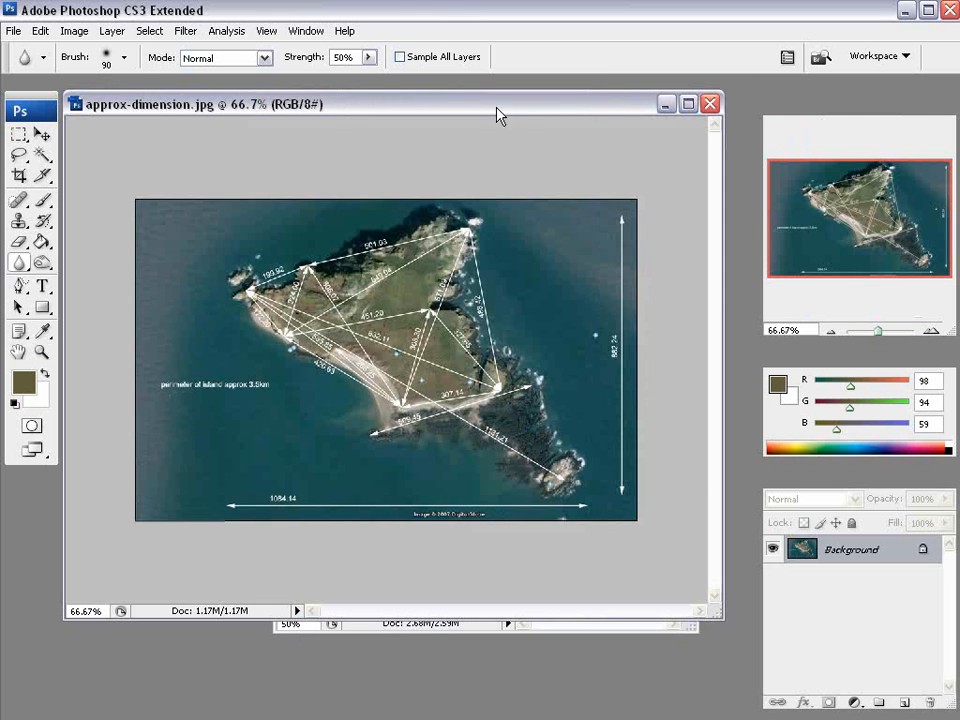
click(664, 104)
click(649, 148)
click(654, 110)
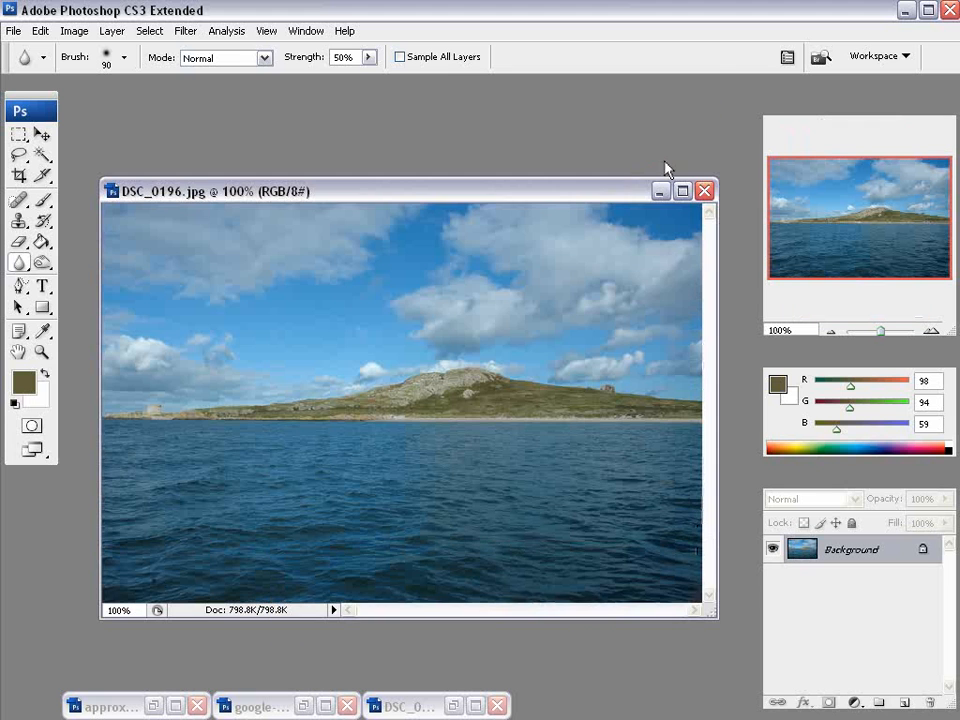
drag(621, 190, 611, 98)
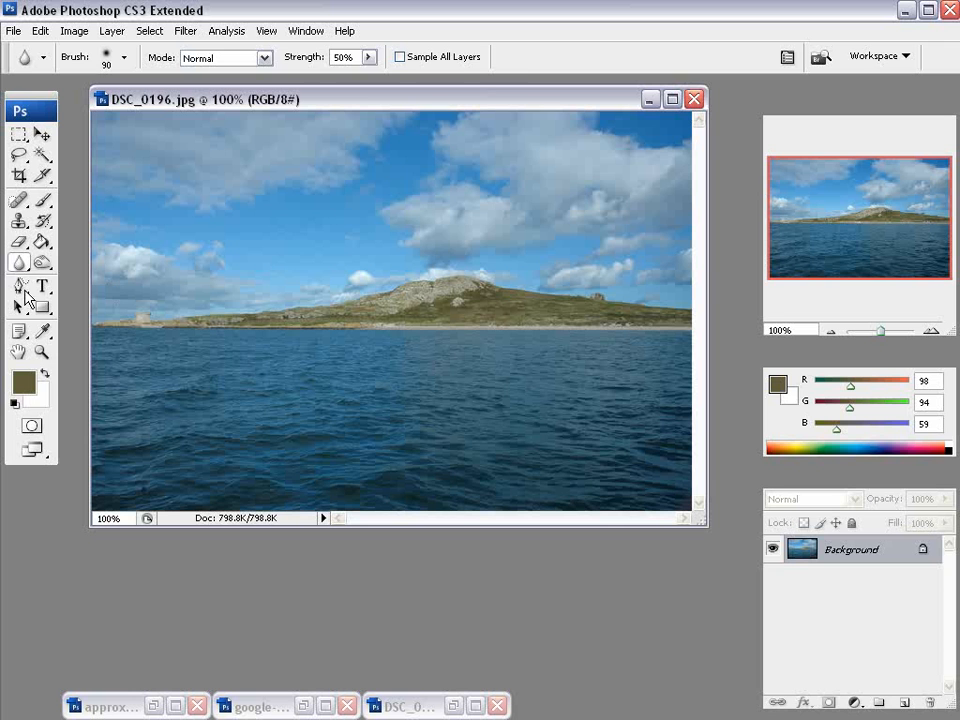
Examine the tower and shoreline in DSC_0196.jpg at 300% zoom and return the photo to 100%.
click(42, 352)
click(69, 56)
click(291, 309)
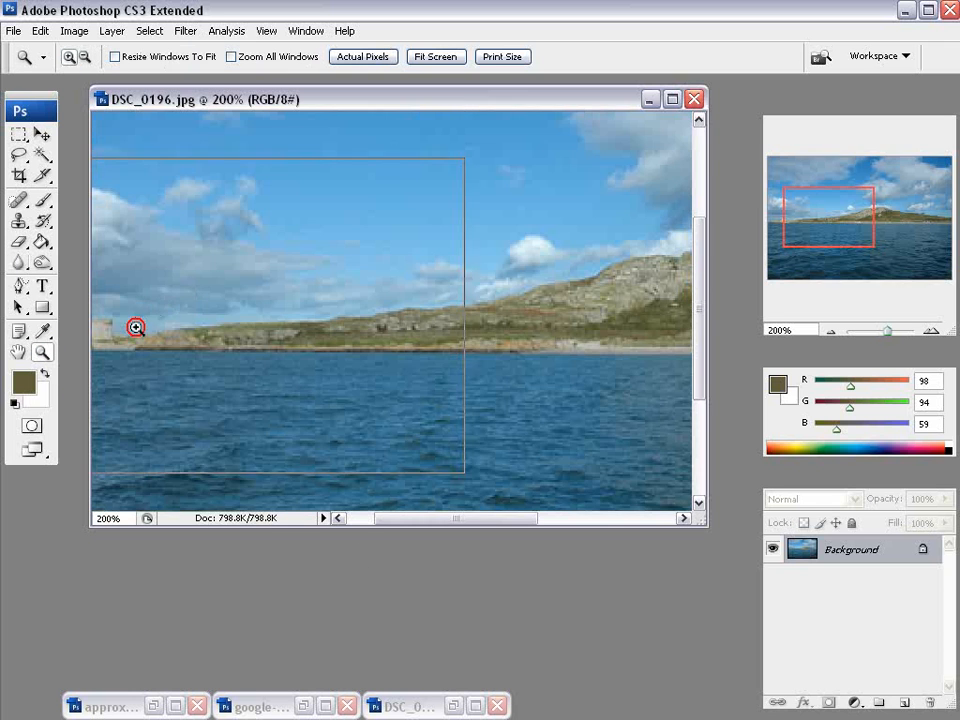
click(136, 327)
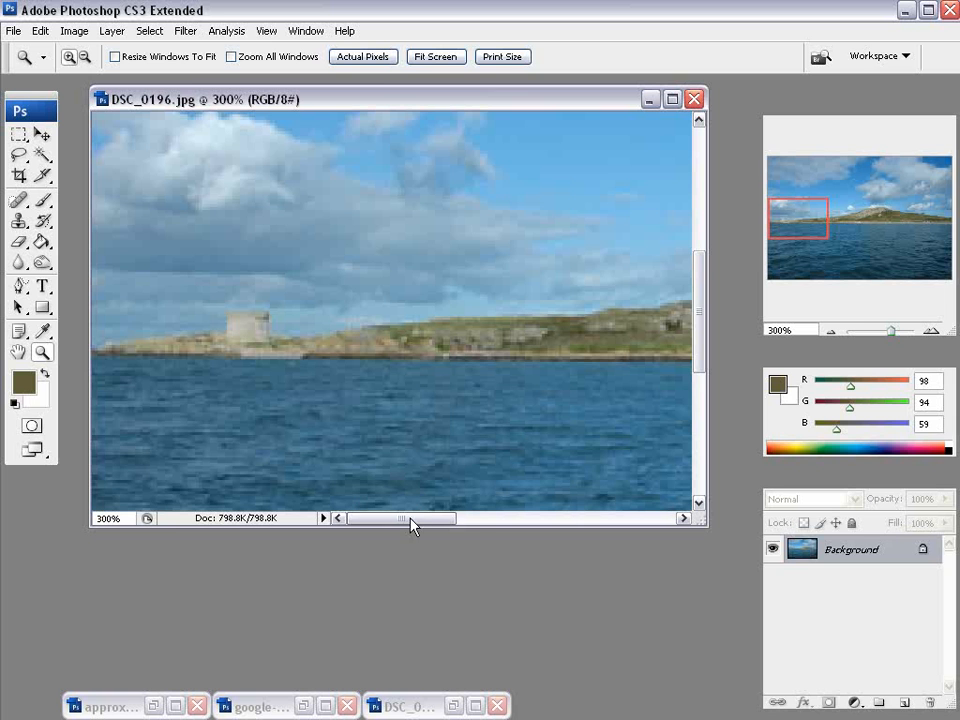
click(482, 518)
drag(486, 521, 534, 520)
double_click(43, 353)
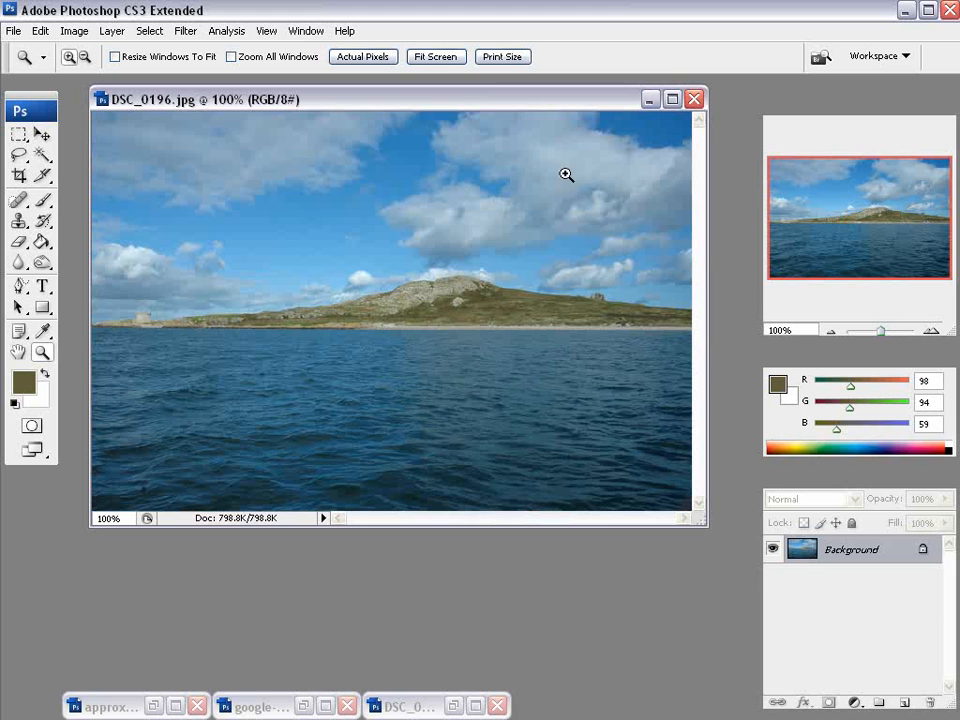
Restore approx-dimension.jpg and google-earth-image.jpg, enlarging the google-earth-image.jpg window and zooming in on the island's north coast.
click(153, 706)
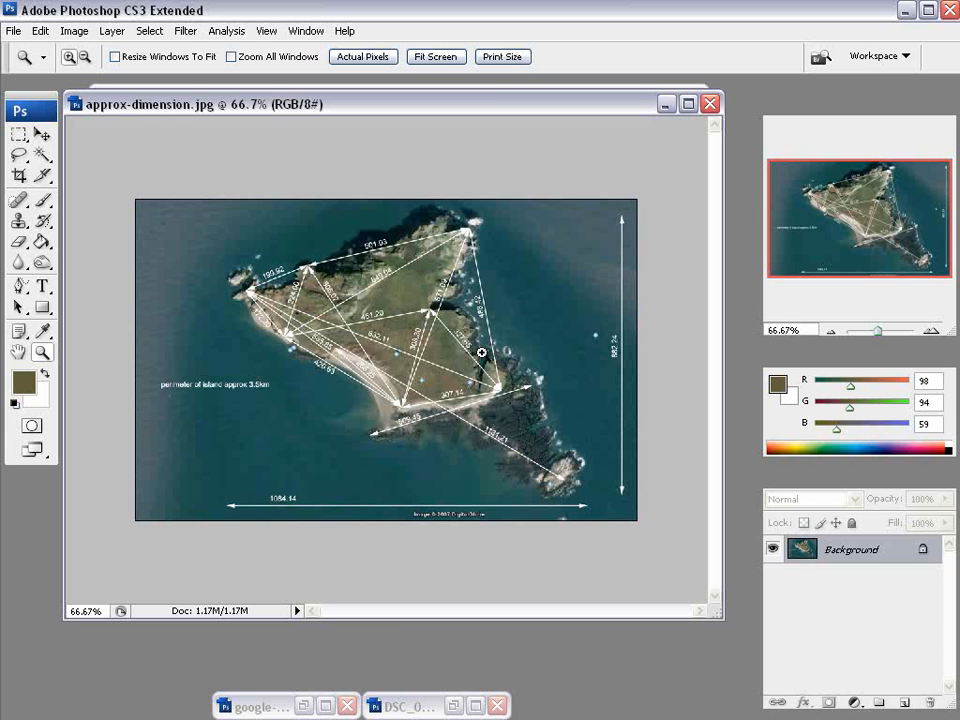
double_click(276, 706)
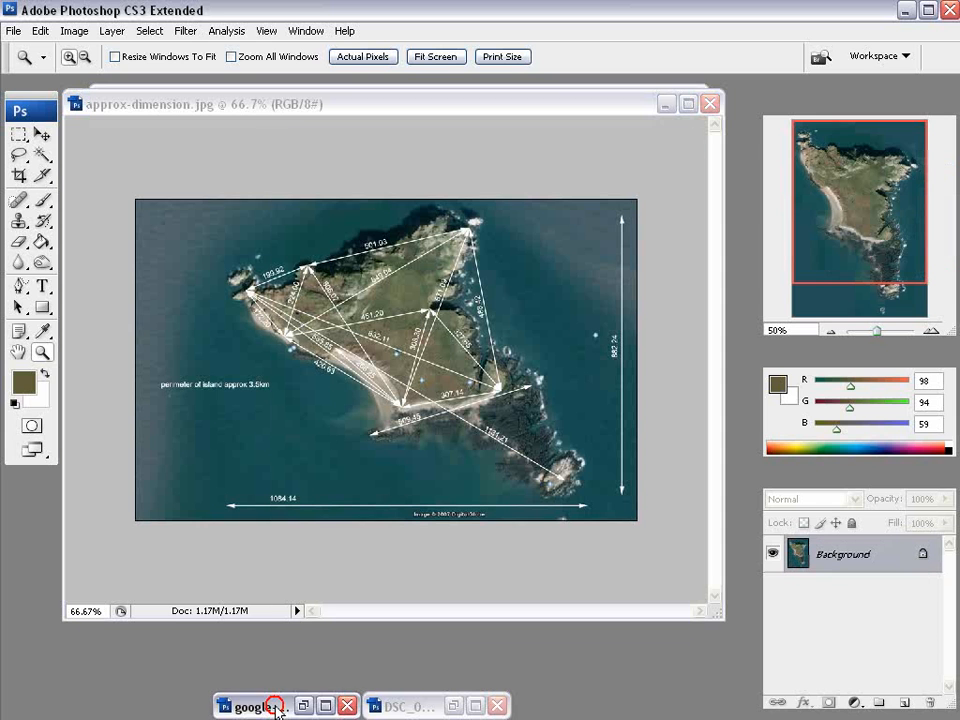
drag(484, 161, 354, 120)
drag(429, 150, 342, 134)
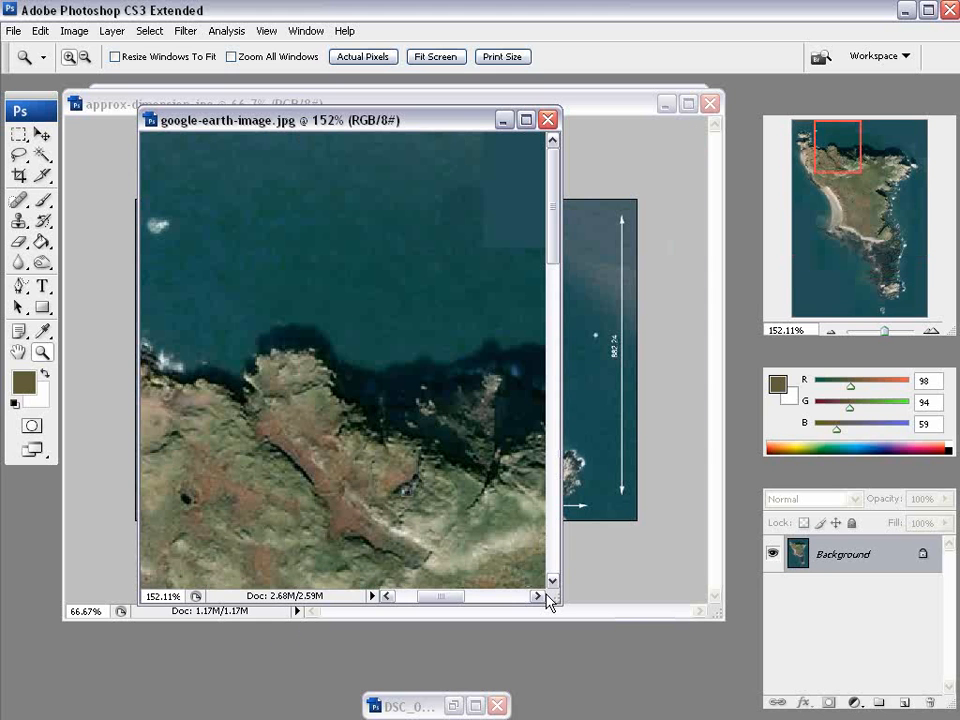
drag(553, 599, 685, 680)
drag(677, 242, 647, 232)
Examine the rock stacks in DSC_0107.jpg, minimize that photo, and inspect the island's northwest part in google-earth-image.jpg.
double_click(422, 707)
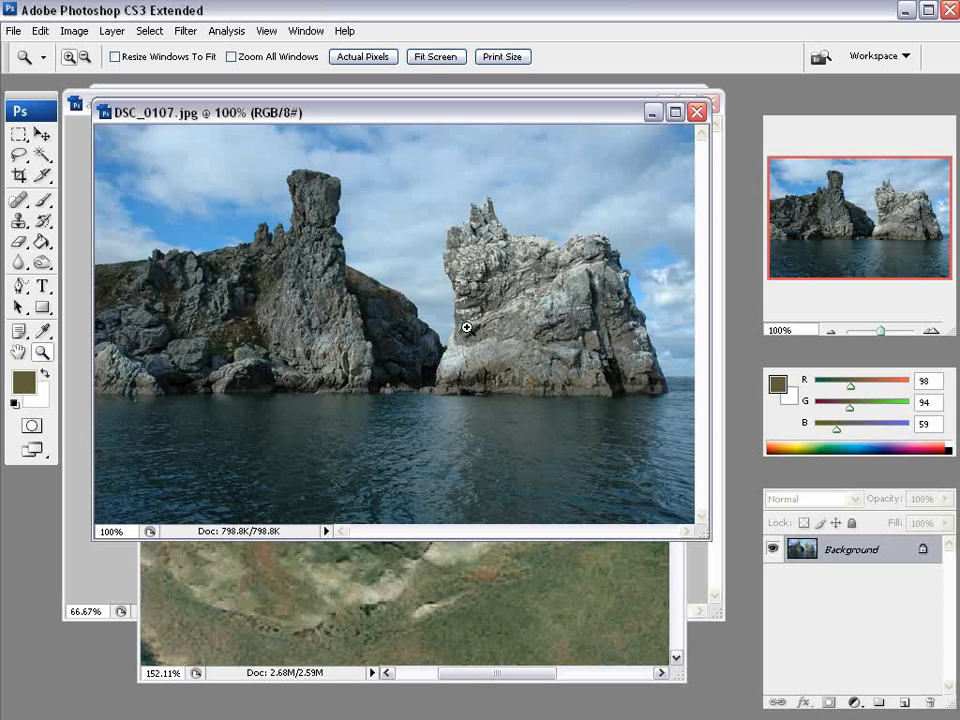
click(651, 113)
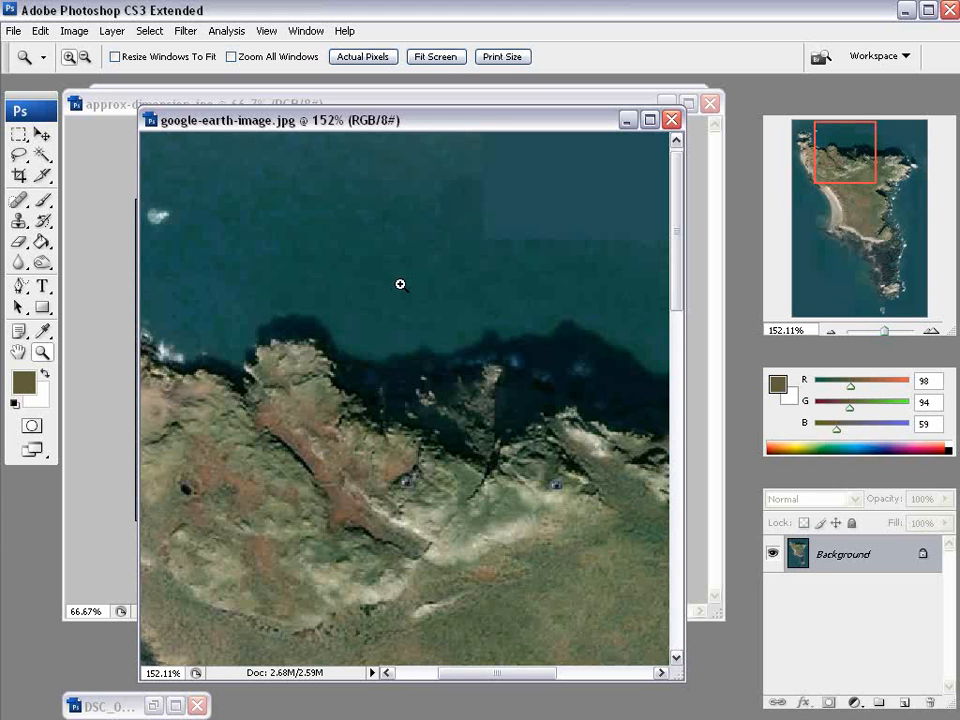
mouse_move(675, 281)
mouse_down()
mouse_move(656, 437)
mouse_move(666, 264)
mouse_up()
drag(483, 678, 436, 675)
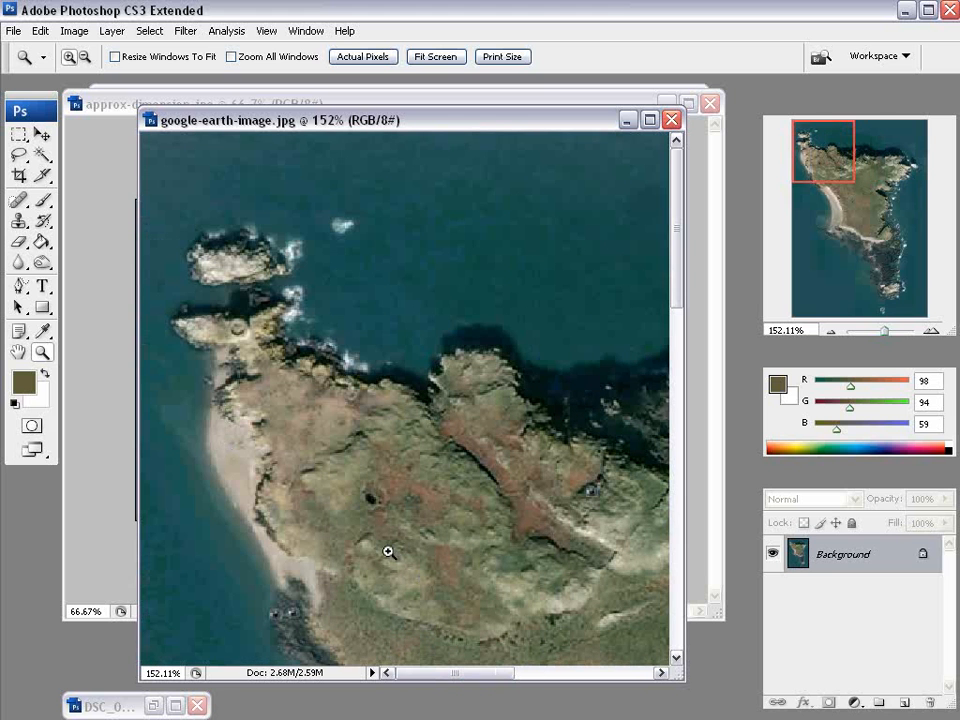
mouse_move(673, 212)
mouse_down()
mouse_move(679, 204)
mouse_move(681, 321)
mouse_move(677, 197)
mouse_up()
mouse_move(675, 204)
mouse_down()
mouse_move(669, 375)
mouse_move(686, 216)
mouse_up()
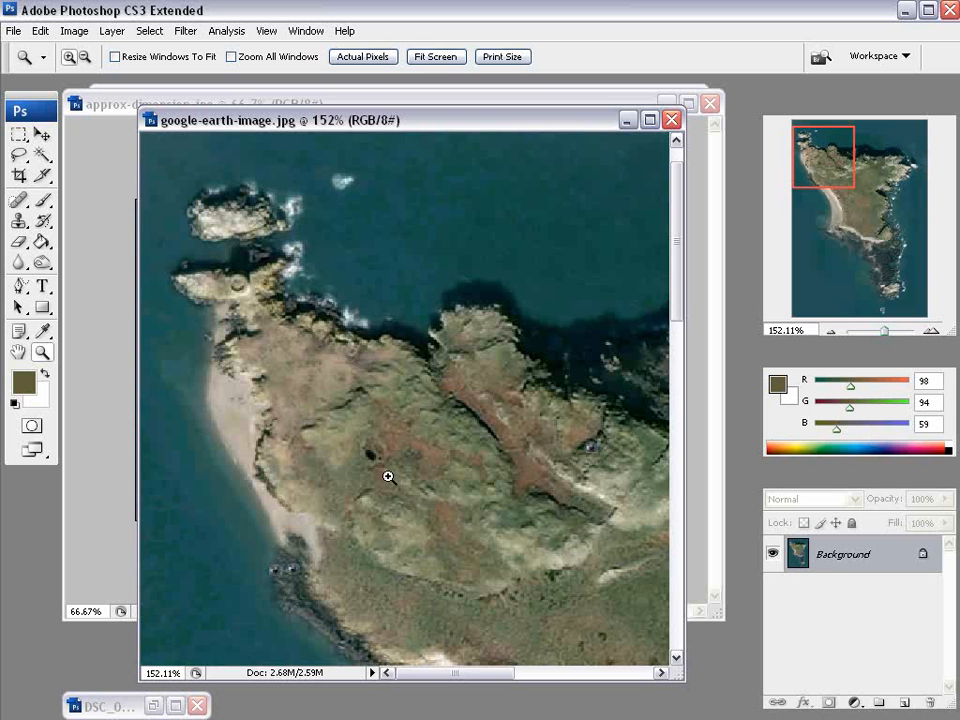
Add a new layer to google-earth-image.jpg and trace paths around the two islets off the northwest tip with the Freeform Pen Tool.
drag(678, 672, 705, 697)
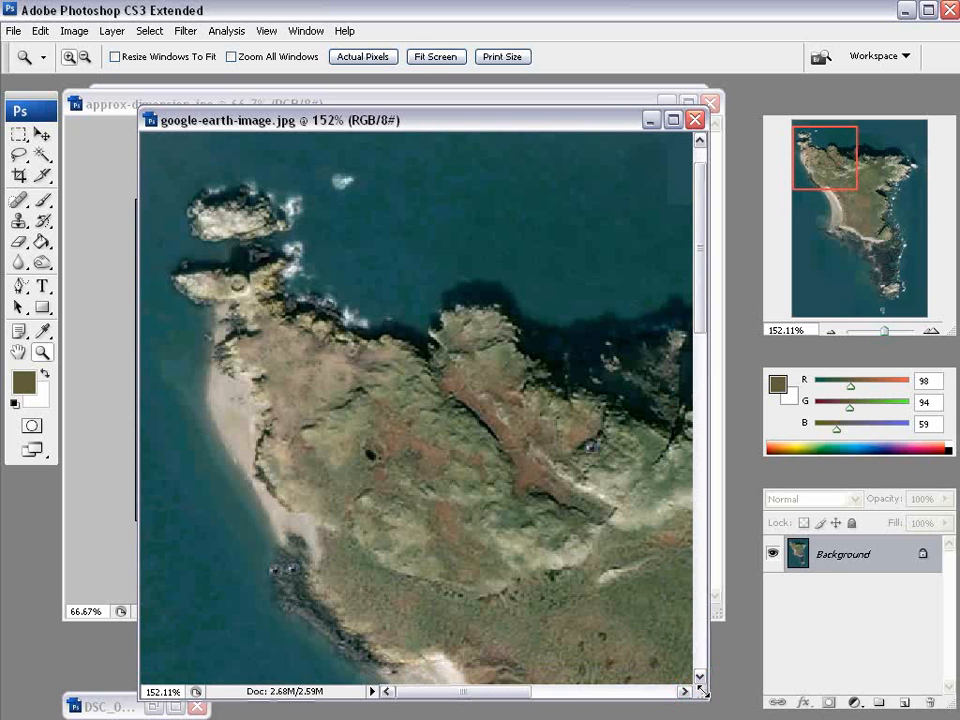
click(904, 702)
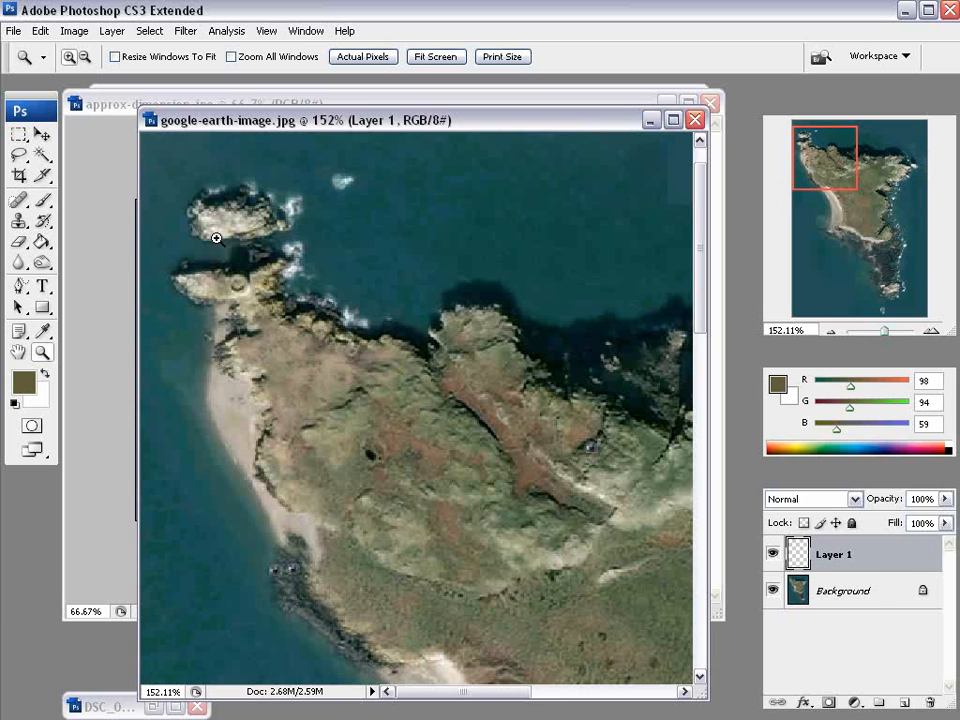
click(22, 287)
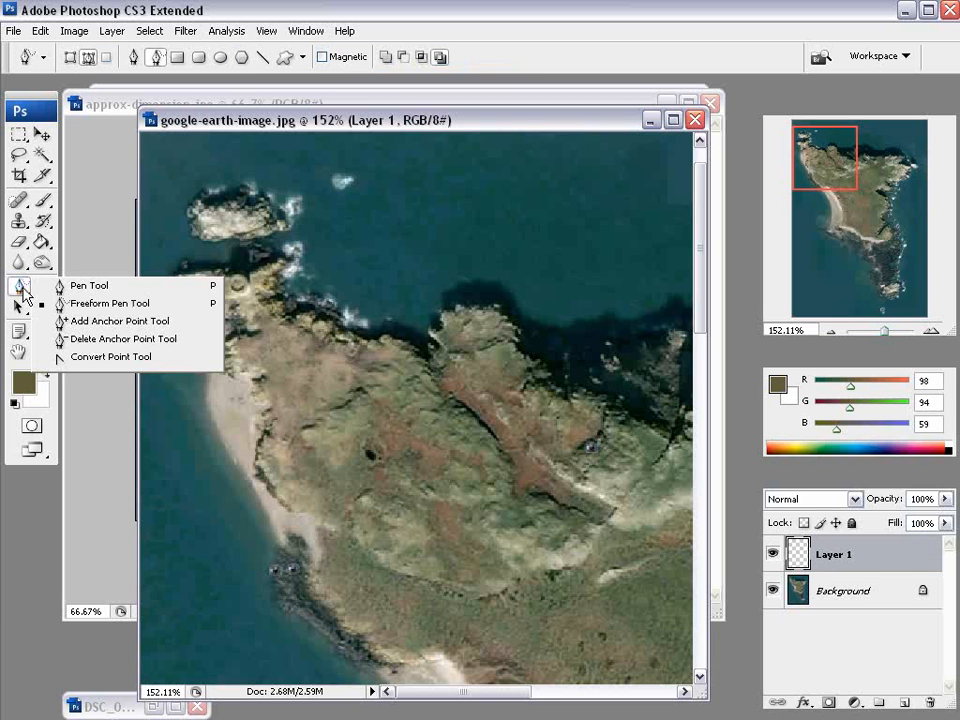
click(93, 304)
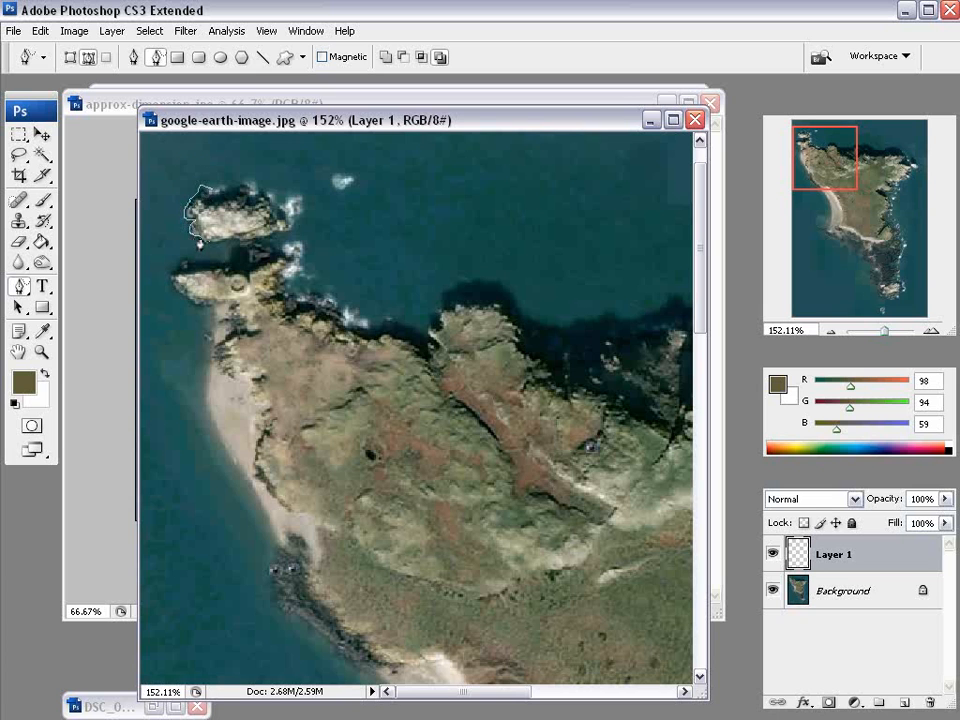
drag(218, 252, 253, 249)
mouse_move(297, 207)
mouse_down()
mouse_move(253, 191)
mouse_move(190, 206)
mouse_up()
mouse_move(339, 178)
mouse_down()
mouse_move(335, 197)
mouse_move(339, 182)
mouse_up()
Trace the island's west coast with the Freeform Pen from the northwest tip, outside the beach, to the southwestern rocks.
mouse_move(282, 256)
mouse_down()
mouse_move(270, 244)
mouse_move(236, 270)
mouse_move(184, 264)
mouse_up()
mouse_move(181, 311)
mouse_down()
mouse_move(167, 378)
mouse_move(221, 508)
mouse_move(252, 540)
mouse_up()
mouse_move(257, 585)
mouse_down()
mouse_move(279, 634)
mouse_move(324, 656)
mouse_move(336, 681)
mouse_up()
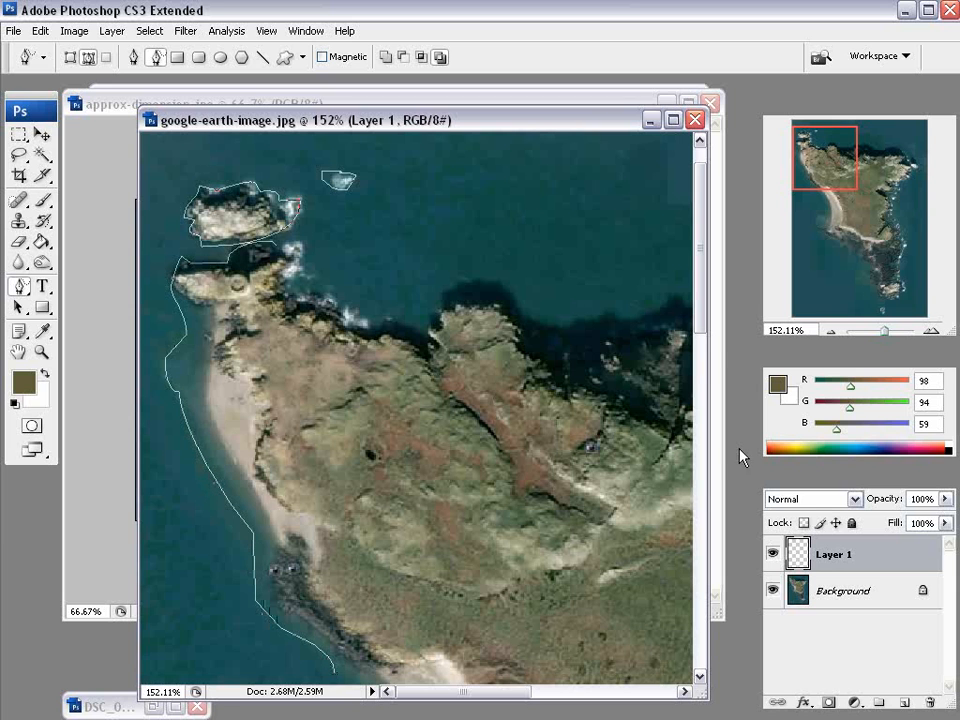
drag(703, 306, 679, 452)
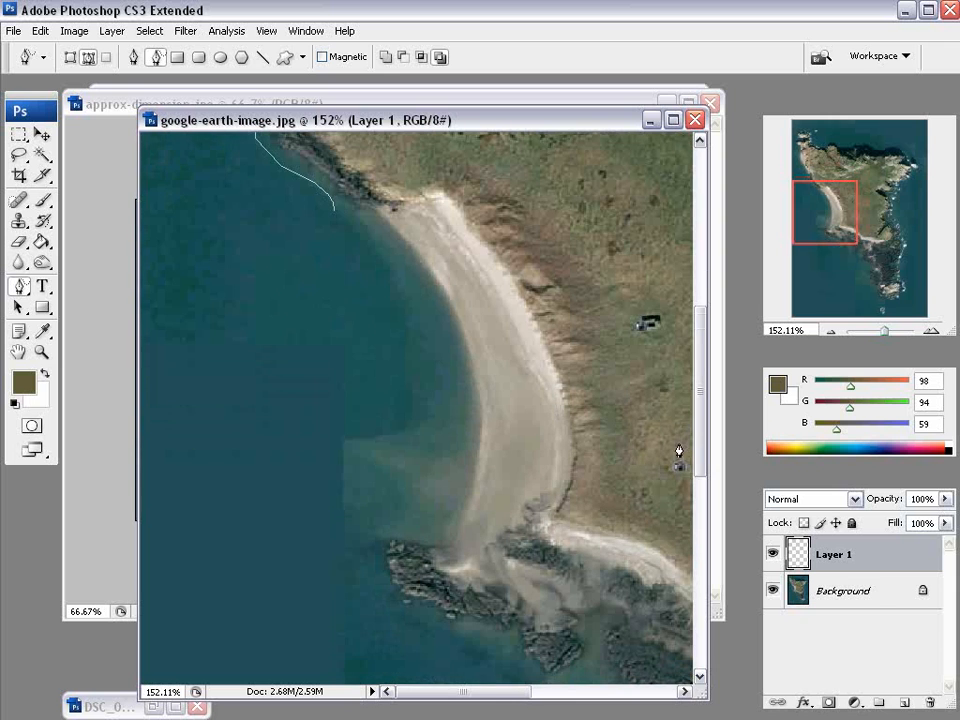
mouse_move(333, 216)
mouse_down()
mouse_move(436, 338)
mouse_move(403, 426)
mouse_move(356, 441)
mouse_move(339, 580)
mouse_move(366, 606)
mouse_move(513, 673)
mouse_up()
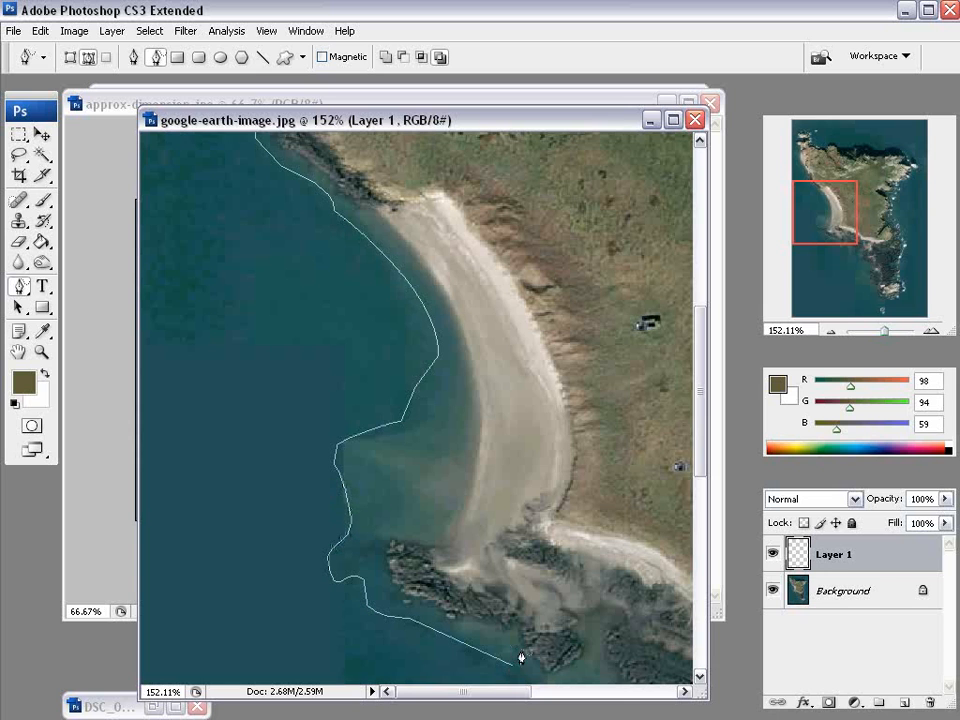
Continue the coastline path along the southwestern reef, around the southern tip and up the reef's eastern side.
scroll(529, 592, up, 3)
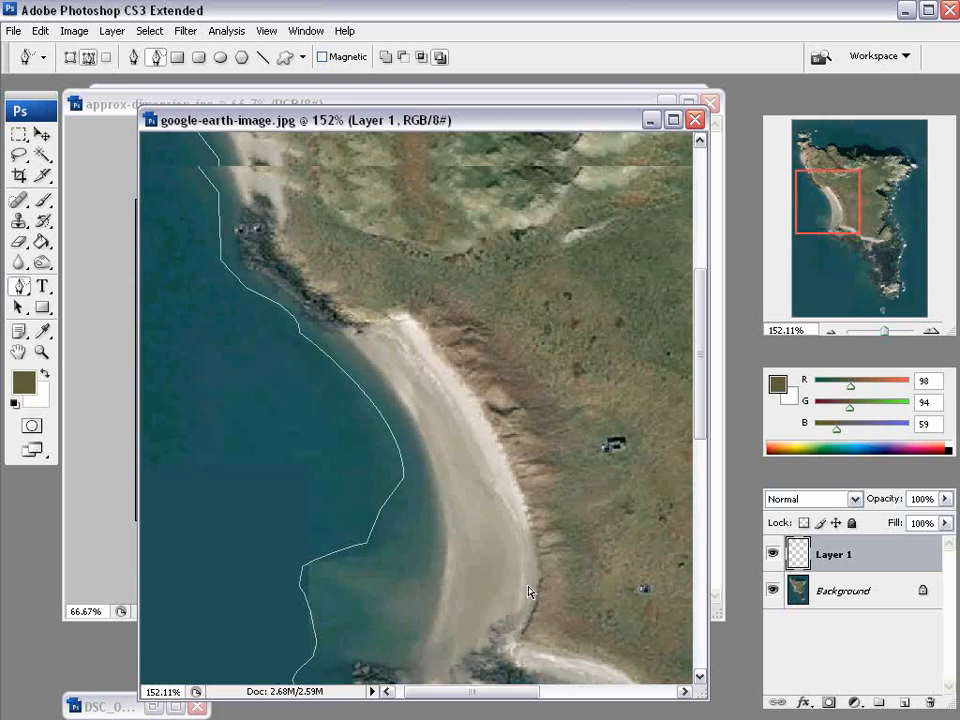
scroll(600, 545, down, 5)
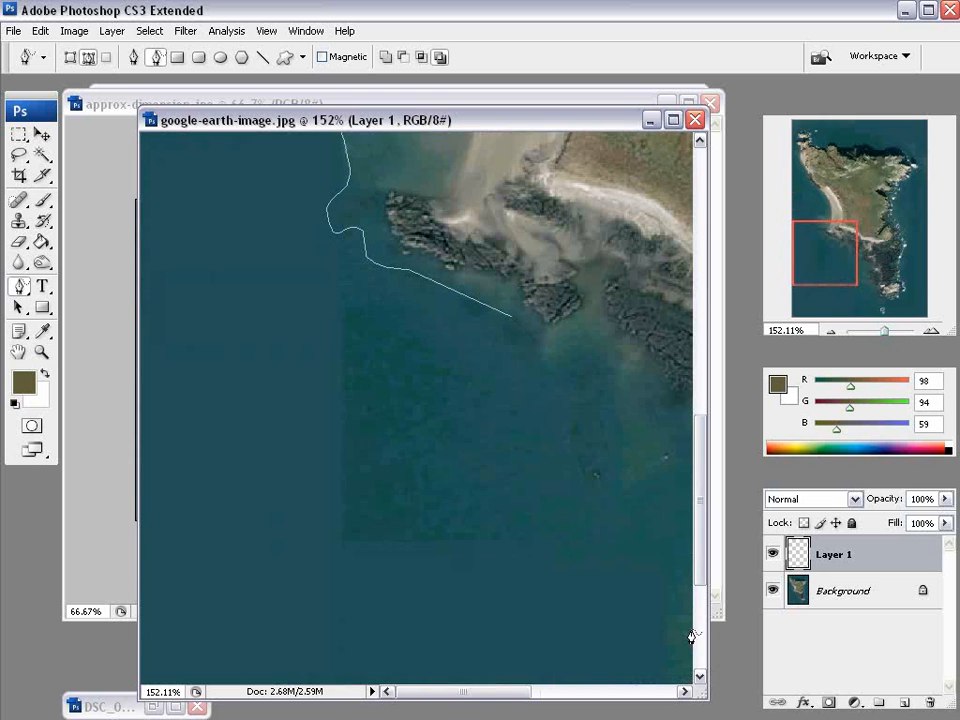
drag(424, 699, 465, 697)
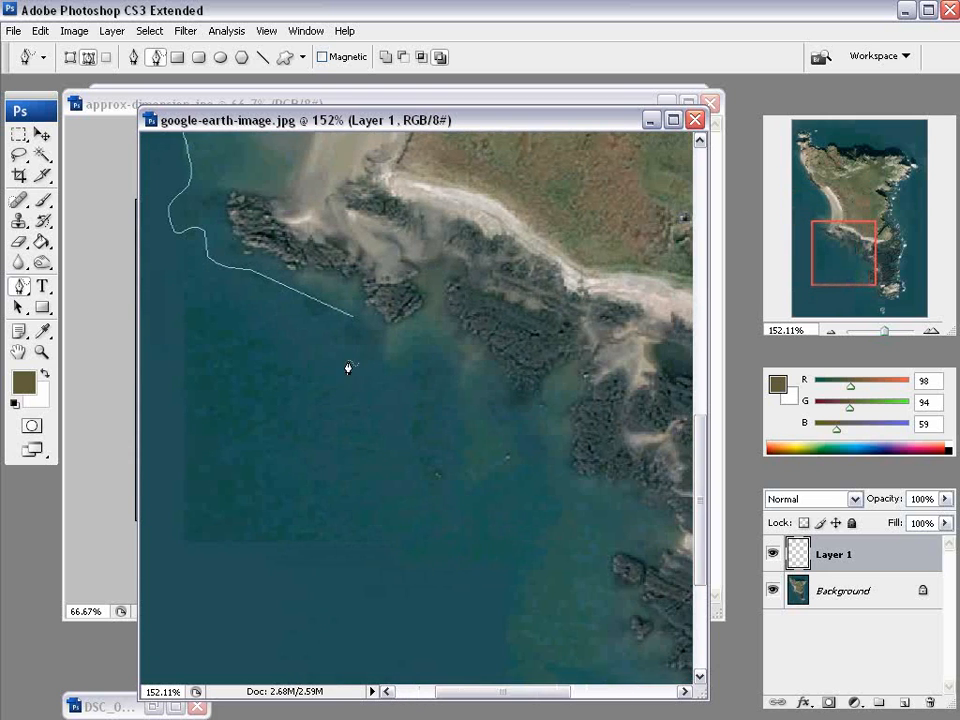
mouse_move(350, 319)
mouse_down()
mouse_move(401, 381)
mouse_move(424, 371)
mouse_move(491, 482)
mouse_move(508, 452)
mouse_move(540, 459)
mouse_move(562, 491)
mouse_move(541, 535)
mouse_move(545, 569)
mouse_move(527, 626)
mouse_move(547, 675)
mouse_move(608, 681)
mouse_up()
drag(700, 498, 714, 600)
drag(504, 696, 588, 692)
mouse_move(259, 406)
mouse_down()
mouse_move(336, 431)
mouse_move(358, 484)
mouse_move(392, 521)
mouse_move(493, 551)
mouse_move(540, 522)
mouse_move(551, 489)
mouse_move(604, 444)
mouse_move(577, 427)
mouse_move(595, 388)
mouse_move(554, 382)
mouse_move(492, 396)
mouse_move(550, 352)
mouse_move(543, 331)
mouse_move(556, 328)
mouse_move(557, 312)
mouse_move(527, 258)
mouse_up()
mouse_move(553, 247)
mouse_down()
mouse_move(578, 234)
mouse_move(550, 220)
mouse_move(543, 186)
mouse_up()
mouse_move(424, 625)
mouse_down()
mouse_move(415, 610)
mouse_move(392, 607)
mouse_move(395, 628)
mouse_move(424, 645)
mouse_move(424, 625)
mouse_up()
Trace the eastern edge of the reef northward and outline the small rocks lying just offshore.
drag(700, 515, 703, 410)
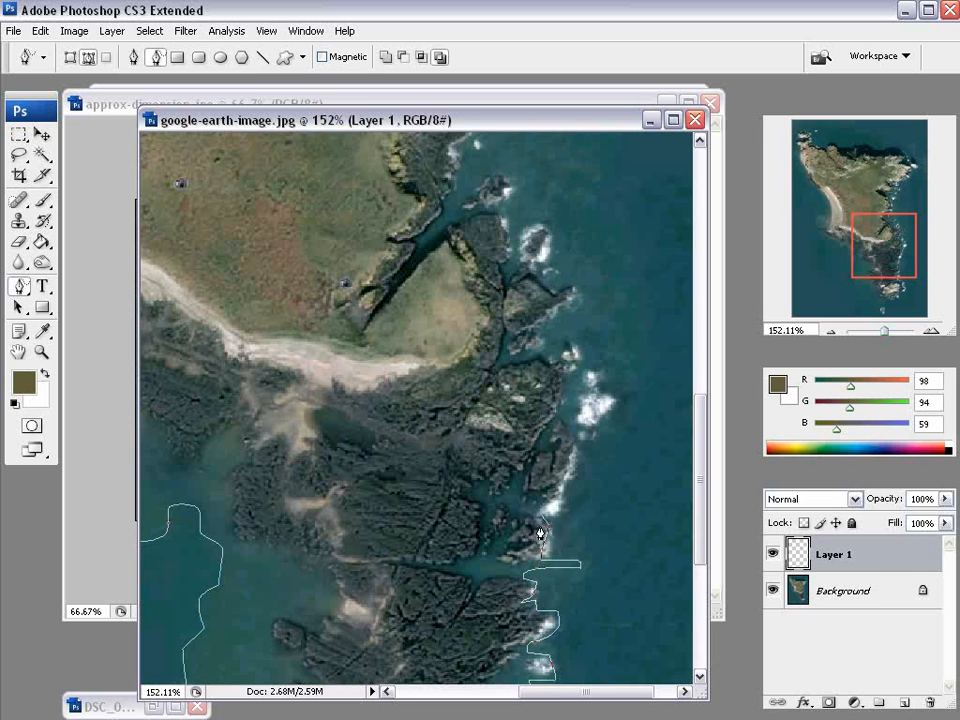
mouse_move(543, 523)
mouse_down()
mouse_move(519, 506)
mouse_move(569, 491)
mouse_move(575, 439)
mouse_up()
mouse_move(568, 374)
mouse_down()
mouse_move(515, 362)
mouse_move(567, 320)
mouse_move(542, 264)
mouse_up()
mouse_move(585, 356)
mouse_down()
mouse_move(564, 332)
mouse_move(594, 388)
mouse_move(581, 393)
mouse_move(585, 420)
mouse_move(606, 399)
mouse_move(604, 386)
mouse_up()
Continue the path up the east coast, around the inlet and cove, and outline the offshore rock beside it.
scroll(700, 420, up, 5)
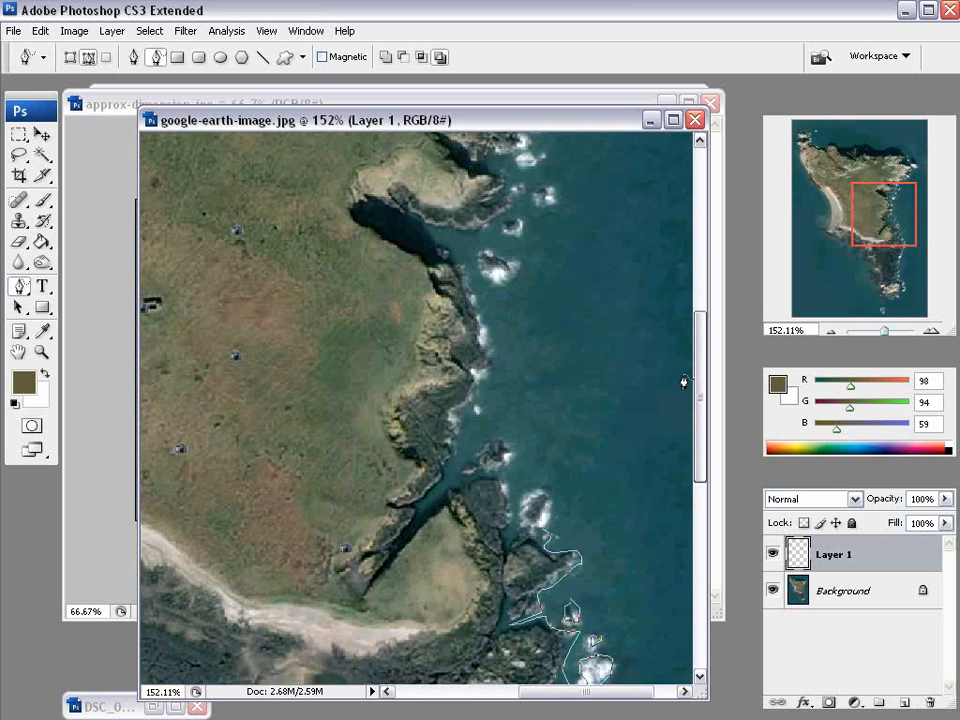
mouse_move(542, 589)
mouse_down()
mouse_move(545, 560)
mouse_move(535, 570)
mouse_move(505, 543)
mouse_move(512, 510)
mouse_move(480, 503)
mouse_move(459, 543)
mouse_move(459, 513)
mouse_move(484, 468)
mouse_move(494, 411)
mouse_move(489, 365)
mouse_move(446, 315)
mouse_move(377, 285)
mouse_move(402, 279)
mouse_move(466, 292)
mouse_move(528, 248)
mouse_up()
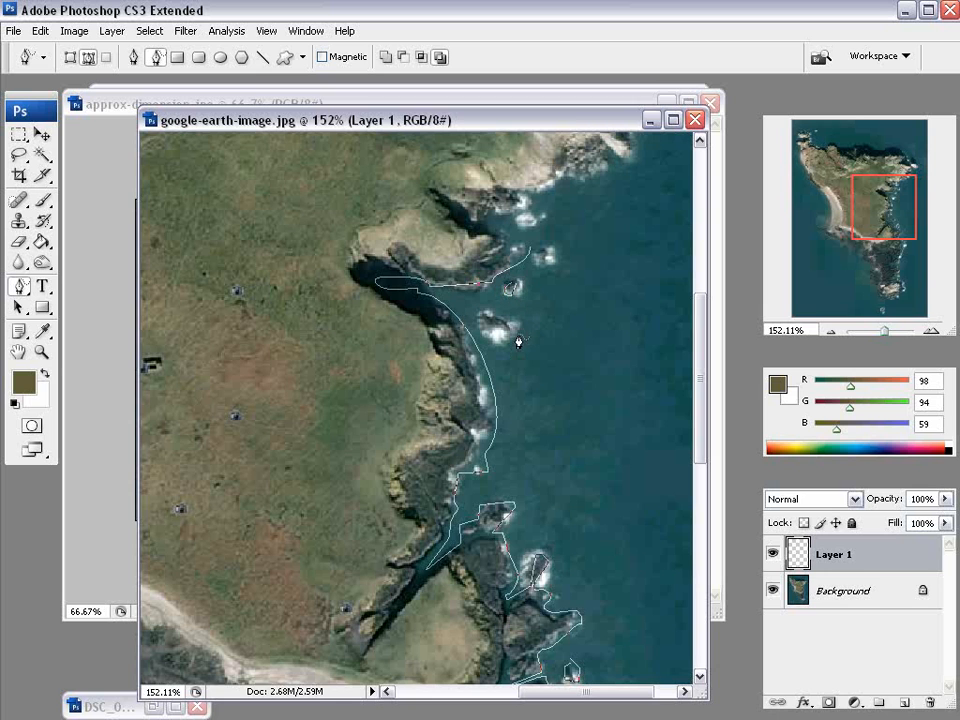
mouse_move(484, 316)
mouse_down()
mouse_move(514, 336)
mouse_move(502, 318)
mouse_move(483, 316)
mouse_up()
Trace around the northeast headland and along the north coast to finish the island outline at the northwest tip.
drag(699, 381, 699, 270)
mouse_move(528, 611)
mouse_down()
mouse_move(497, 566)
mouse_move(554, 545)
mouse_move(643, 489)
mouse_move(655, 428)
mouse_move(681, 400)
mouse_move(641, 402)
mouse_move(620, 326)
mouse_move(521, 298)
mouse_move(279, 302)
mouse_move(201, 268)
mouse_up()
drag(562, 690, 456, 688)
drag(701, 268, 705, 231)
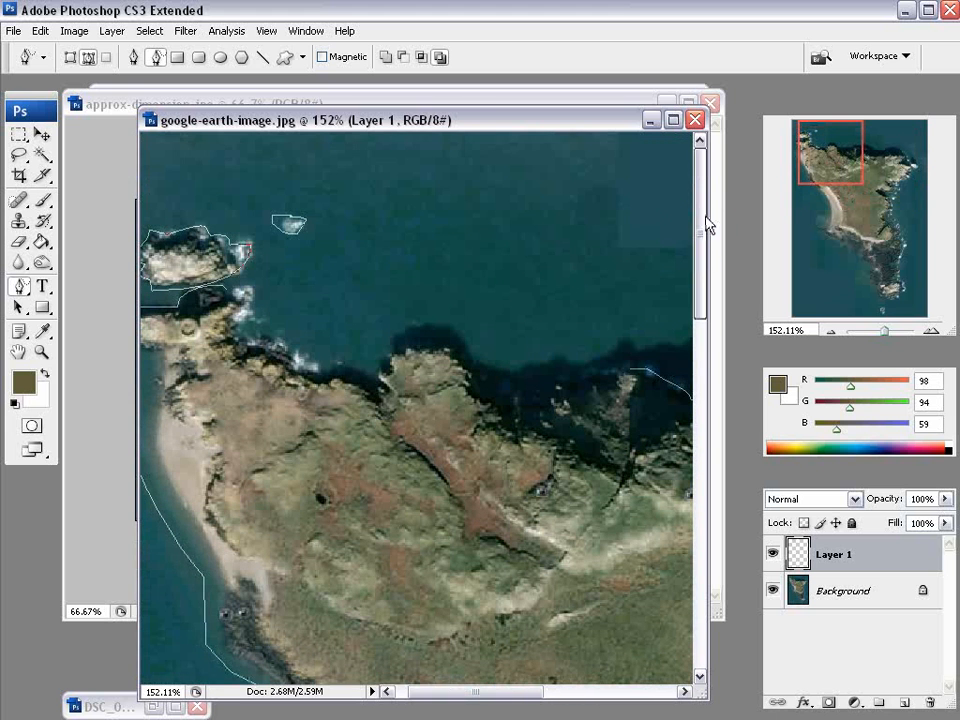
mouse_move(629, 375)
mouse_down()
mouse_move(512, 384)
mouse_move(443, 339)
mouse_move(394, 336)
mouse_move(375, 384)
mouse_move(337, 378)
mouse_move(270, 343)
mouse_move(232, 299)
mouse_up()
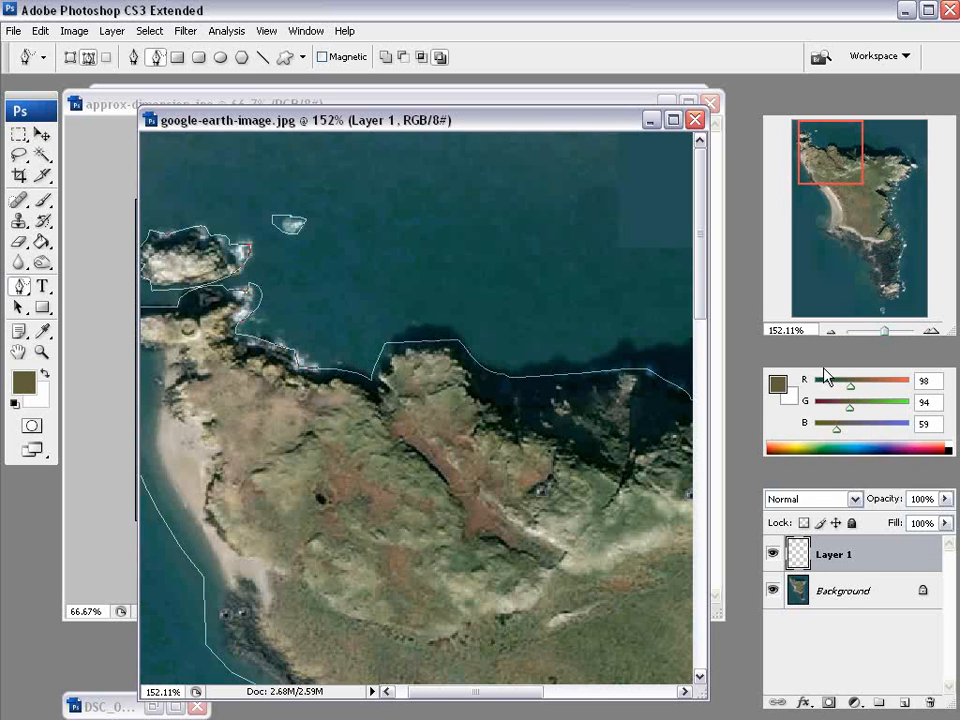
Add a second new layer and load the island's Work Path as a selection, with the image zoomed out to 66.7%.
key(z)
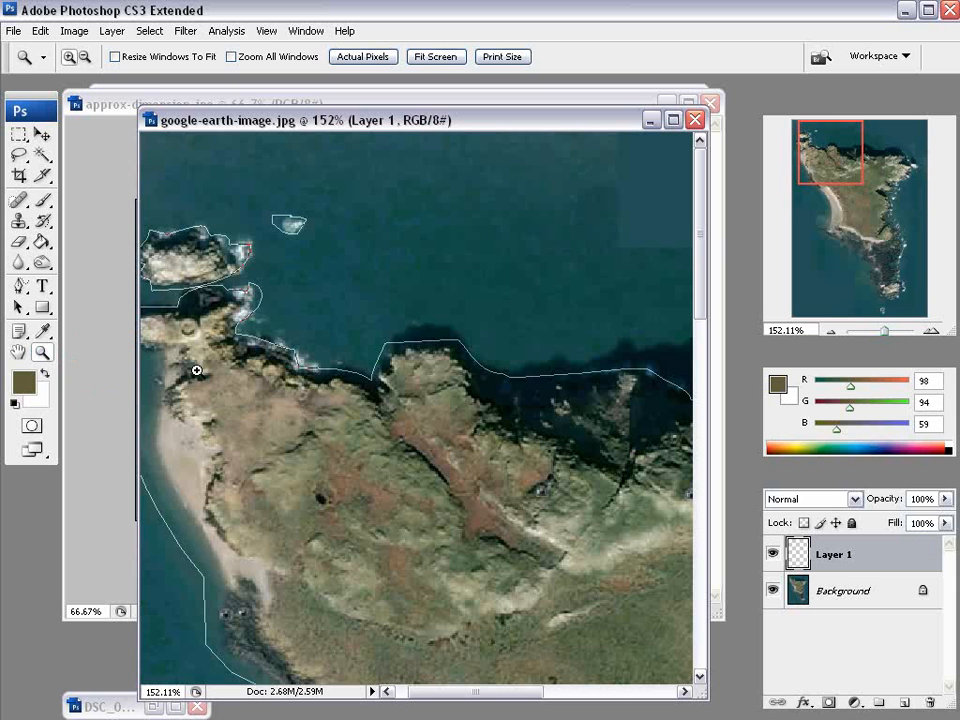
click(297, 295)
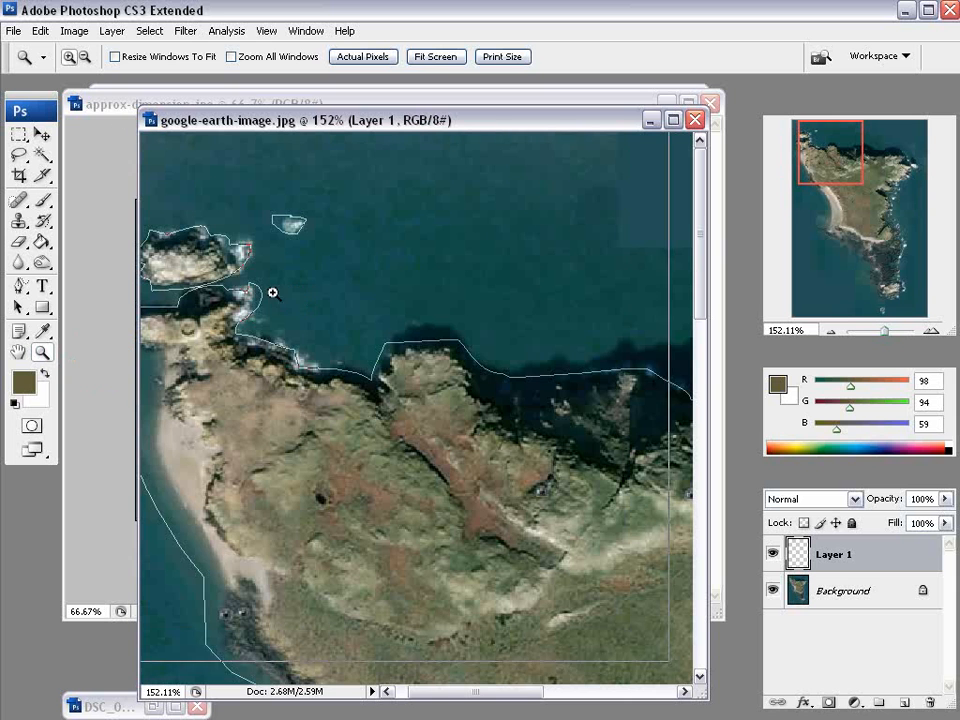
double_click(42, 352)
alt+click(497, 429)
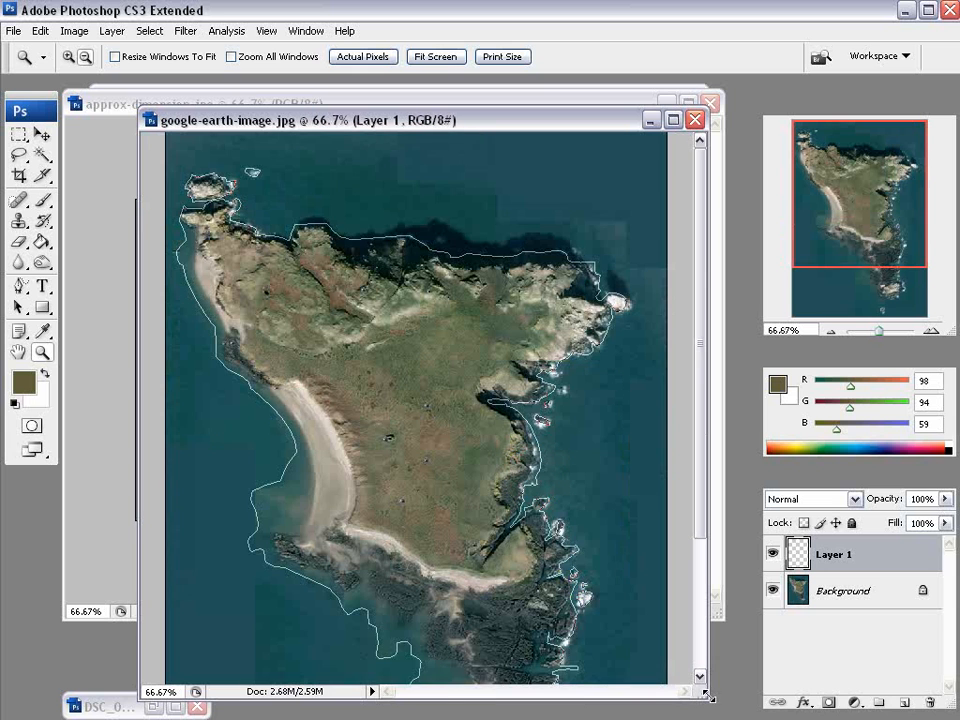
drag(707, 697, 735, 715)
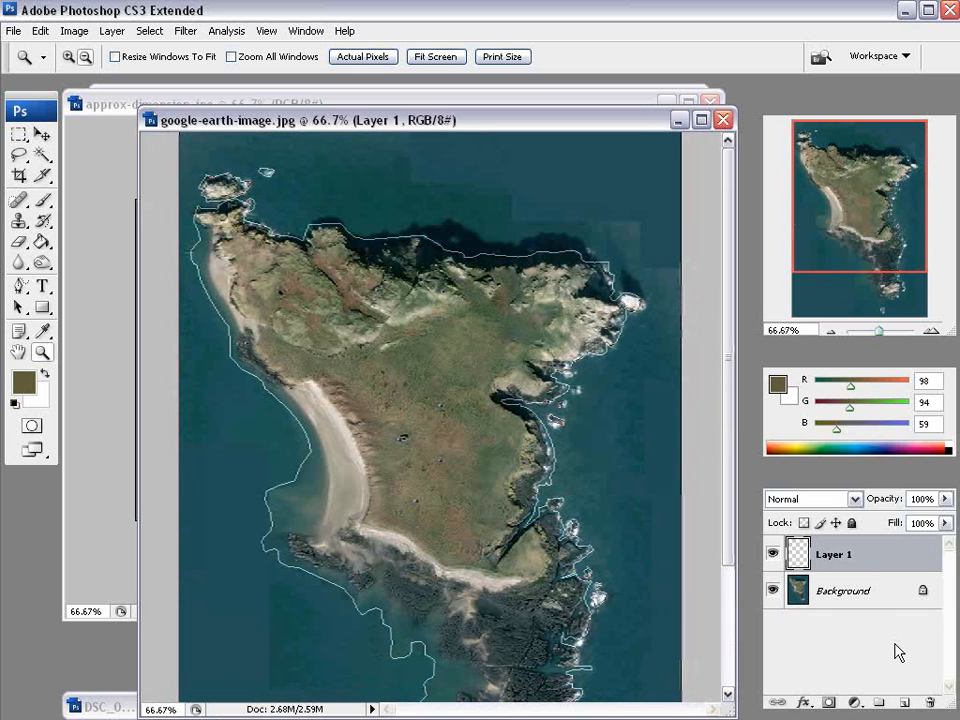
click(904, 703)
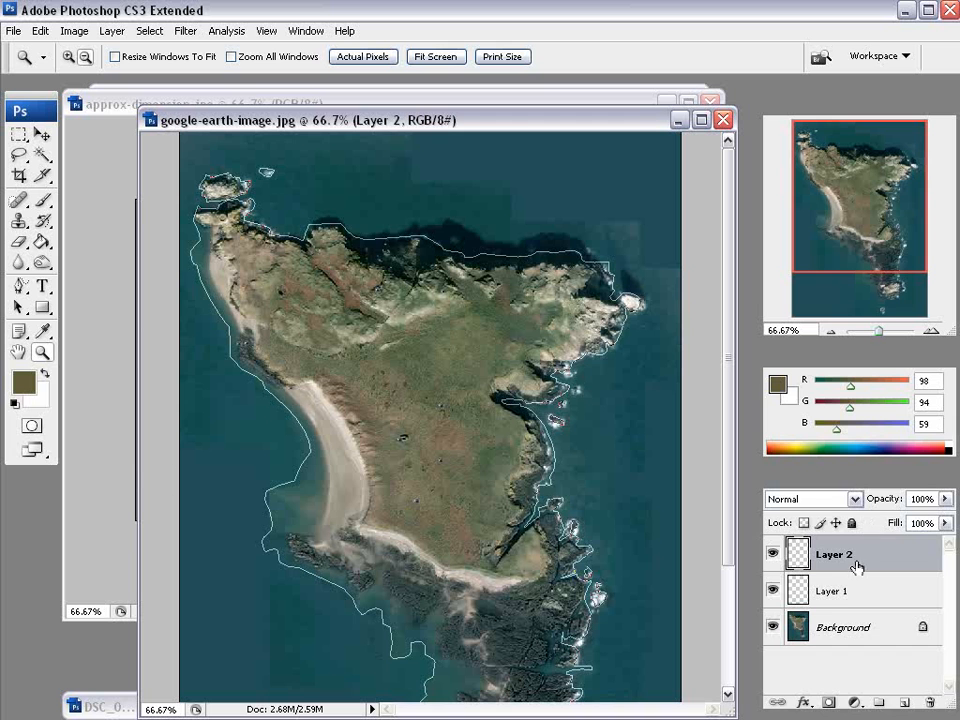
click(902, 478)
ctrl+click(776, 505)
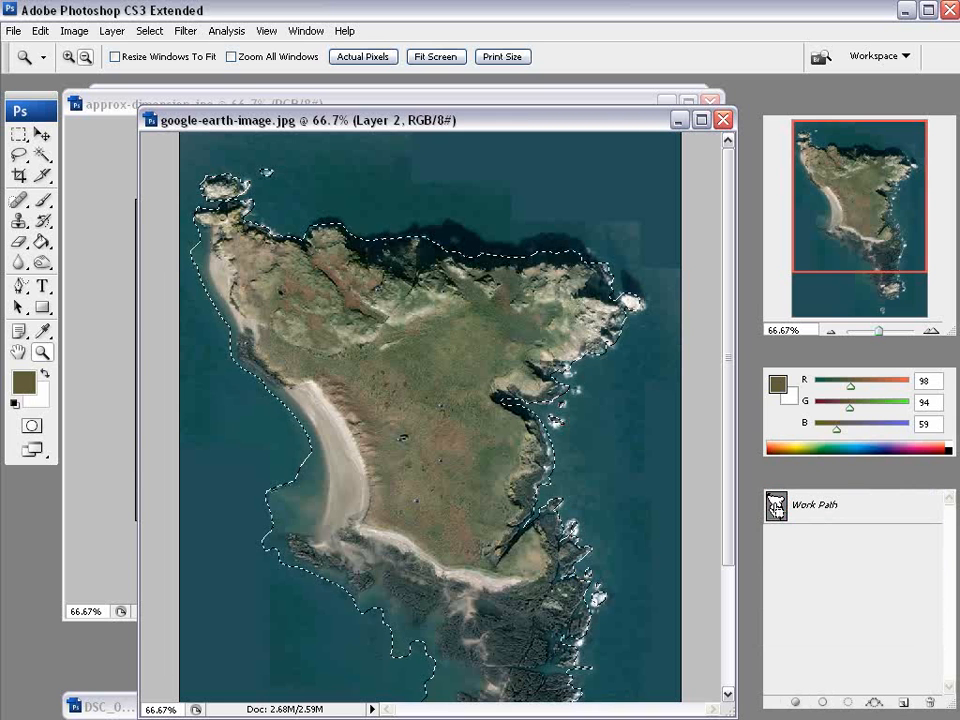
mouse_move(728, 405)
mouse_down()
mouse_move(733, 590)
mouse_move(709, 405)
mouse_up()
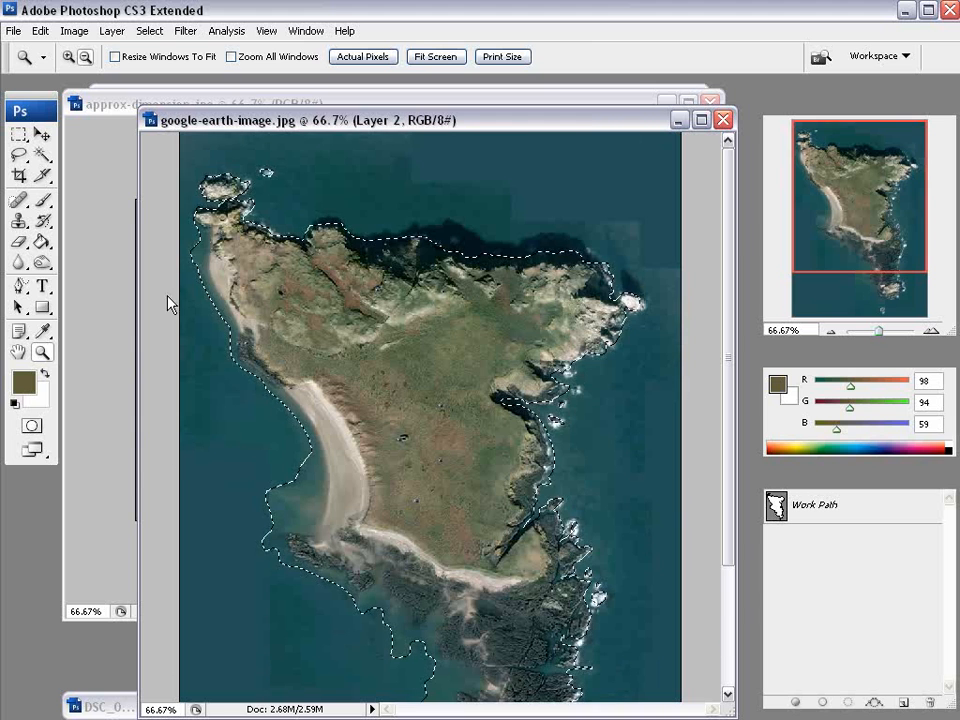
Reset the colours to default and fill the island selection with black on Layer 2.
key(d)
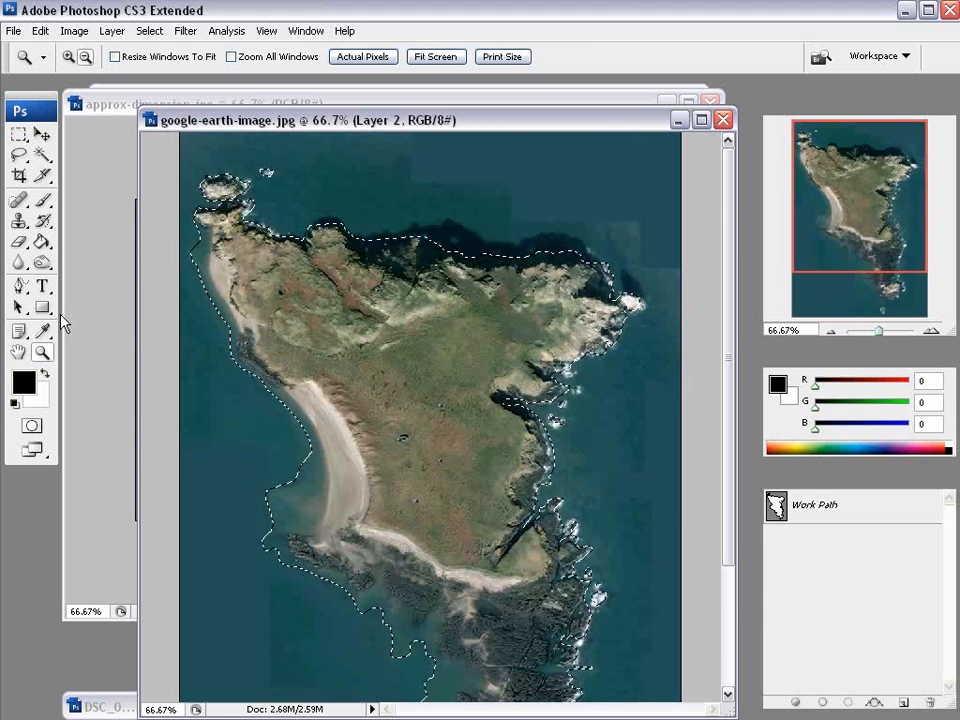
click(41, 245)
click(383, 341)
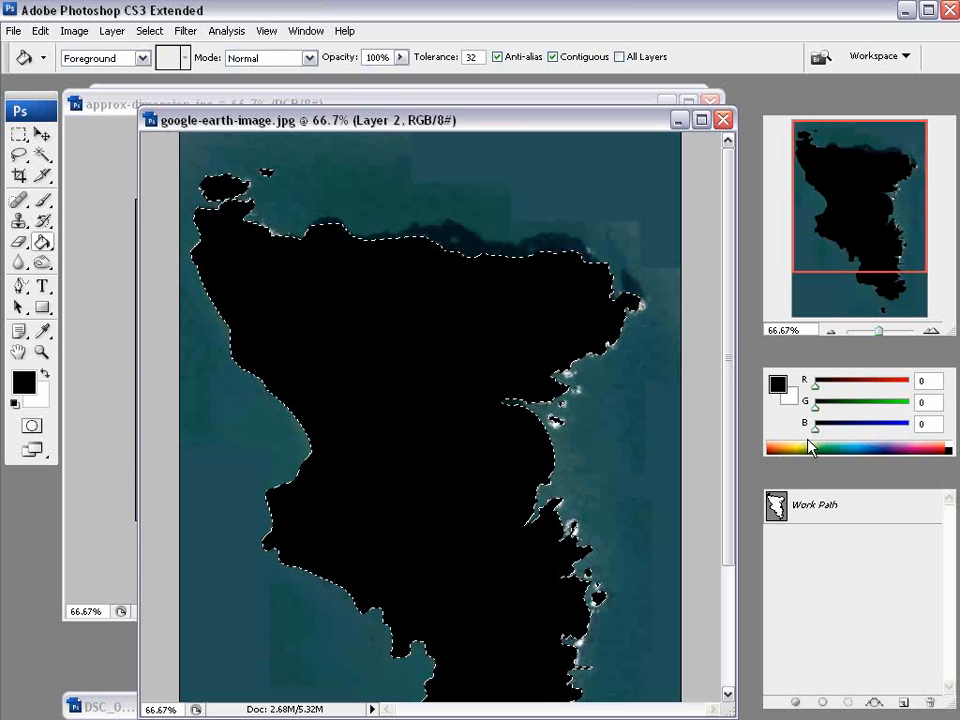
drag(729, 390, 499, 303)
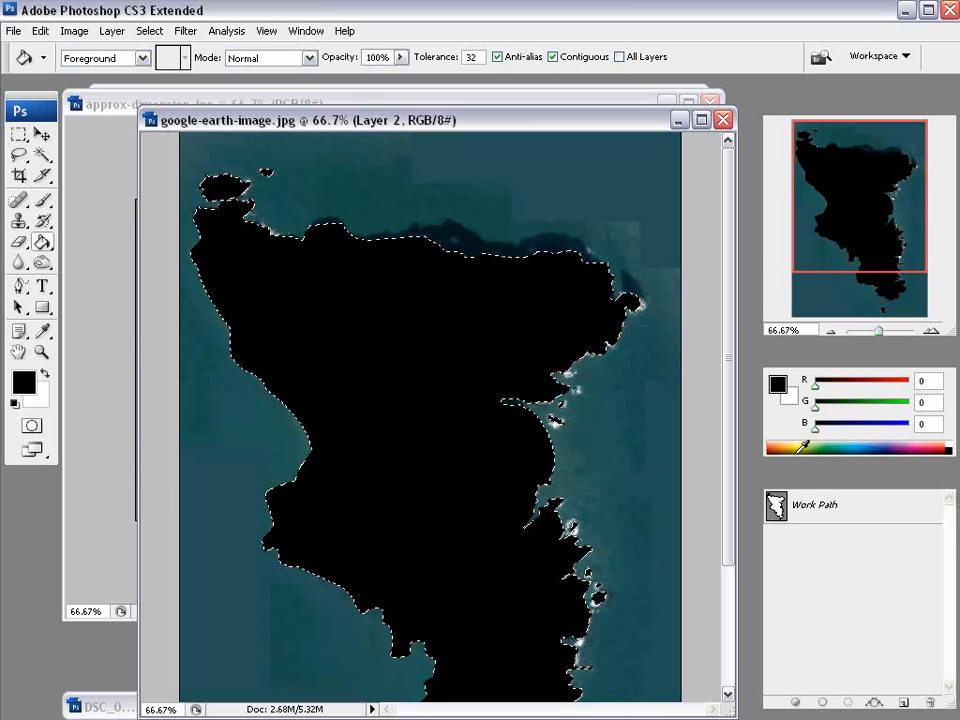
Deselect the island outline and hide Layer 2.
click(851, 575)
click(19, 134)
click(259, 288)
click(772, 553)
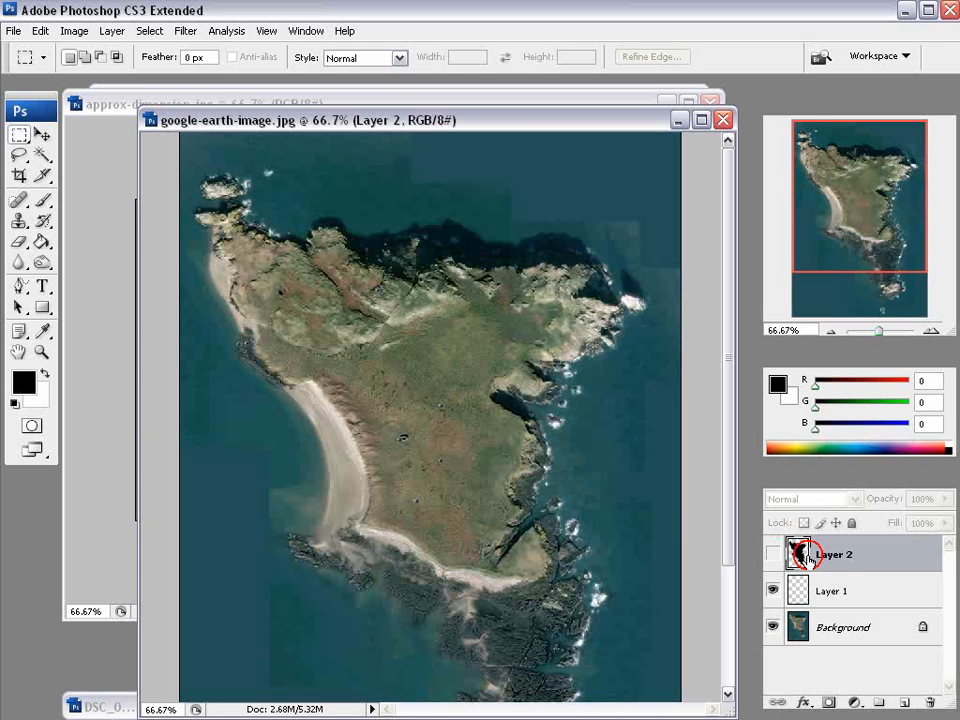
Trace a closed Freeform Pen path around the island's grassy interior, leaving out the beaches, southern reef and northeast headland rocks.
click(20, 288)
click(20, 288)
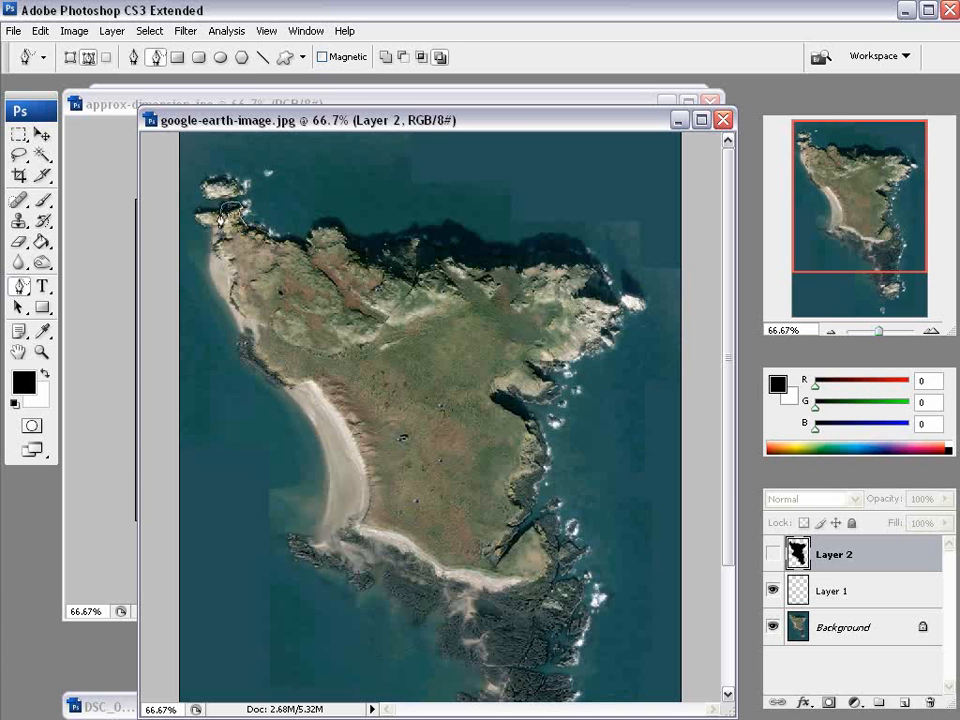
mouse_move(231, 287)
mouse_down()
mouse_move(300, 390)
mouse_move(317, 392)
mouse_move(349, 426)
mouse_up()
mouse_move(362, 527)
mouse_down()
mouse_move(450, 568)
mouse_move(537, 590)
mouse_up()
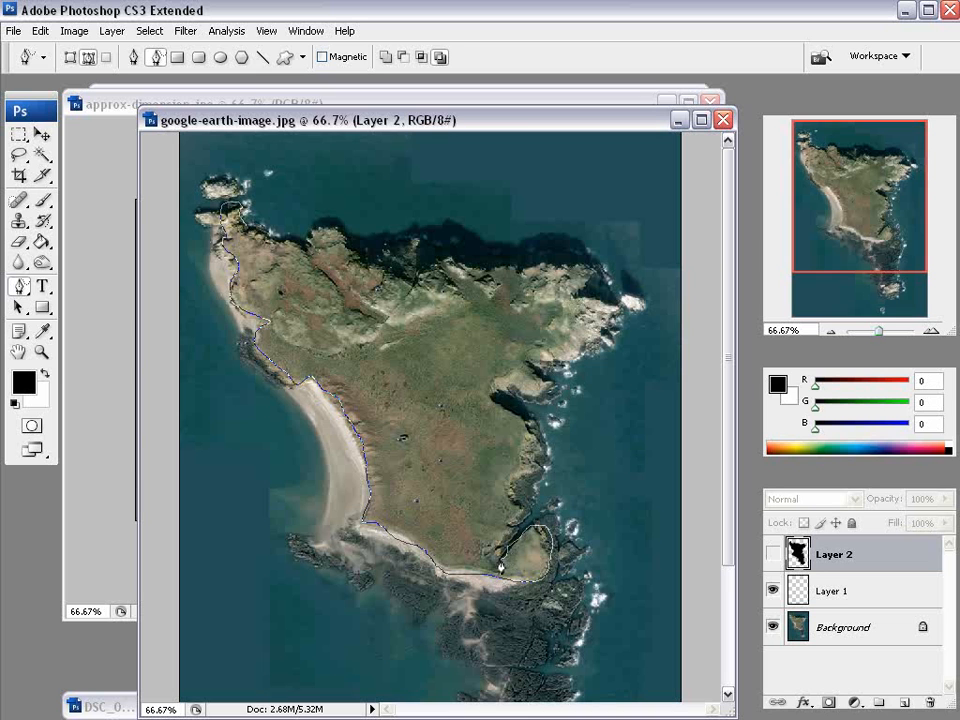
mouse_move(511, 533)
mouse_down()
mouse_move(518, 480)
mouse_move(538, 455)
mouse_move(526, 405)
mouse_move(497, 392)
mouse_move(508, 378)
mouse_move(539, 376)
mouse_up()
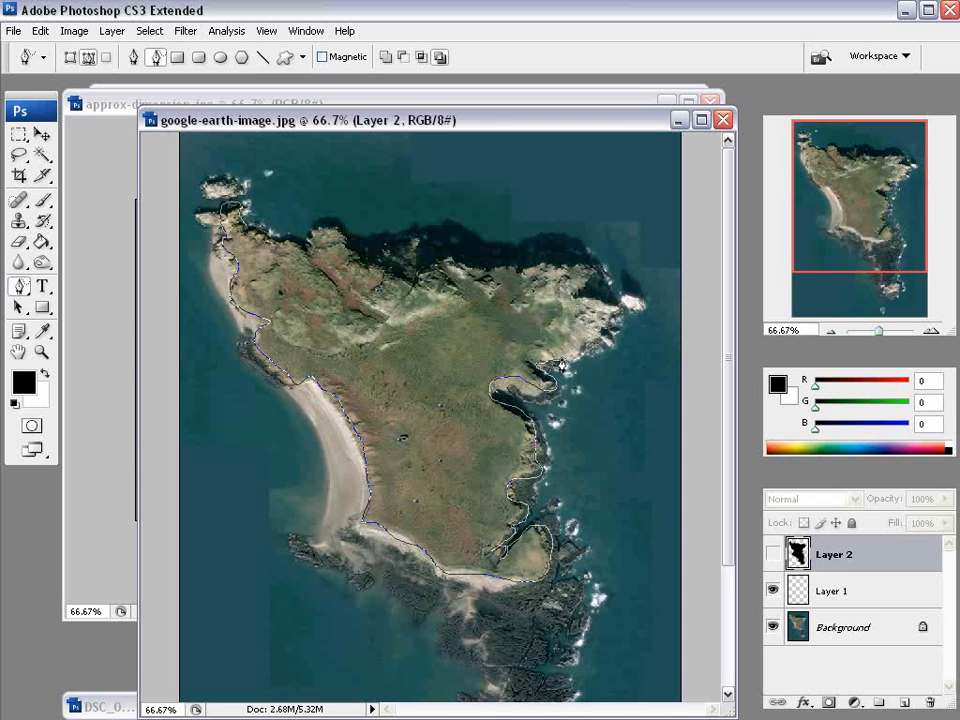
mouse_move(584, 344)
mouse_down()
mouse_move(586, 314)
mouse_move(537, 268)
mouse_move(495, 272)
mouse_move(402, 247)
mouse_move(360, 259)
mouse_up()
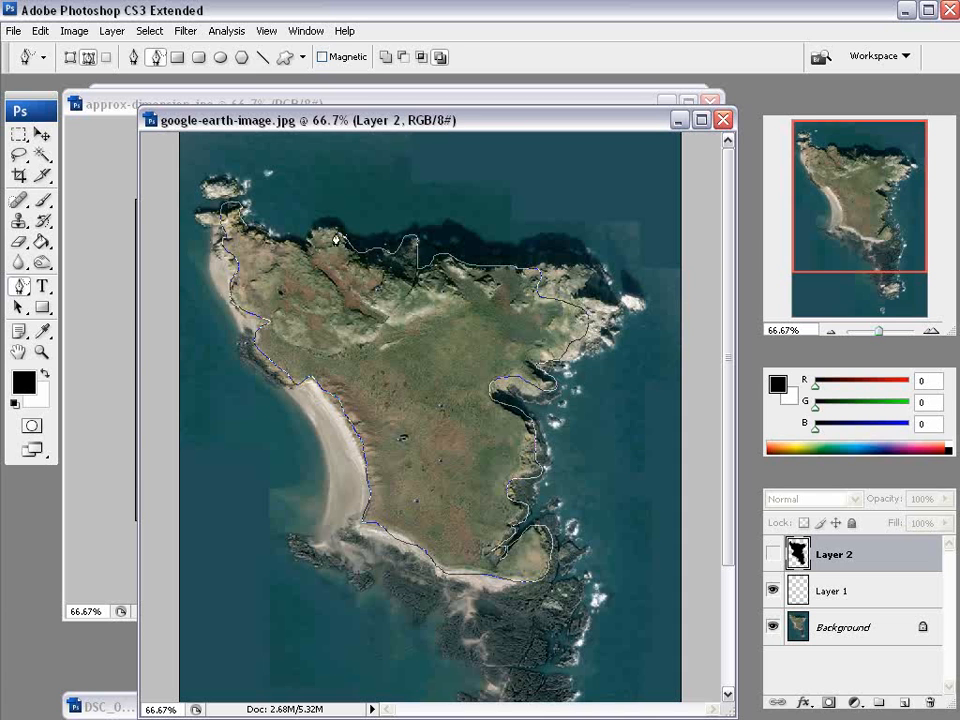
drag(300, 244, 228, 206)
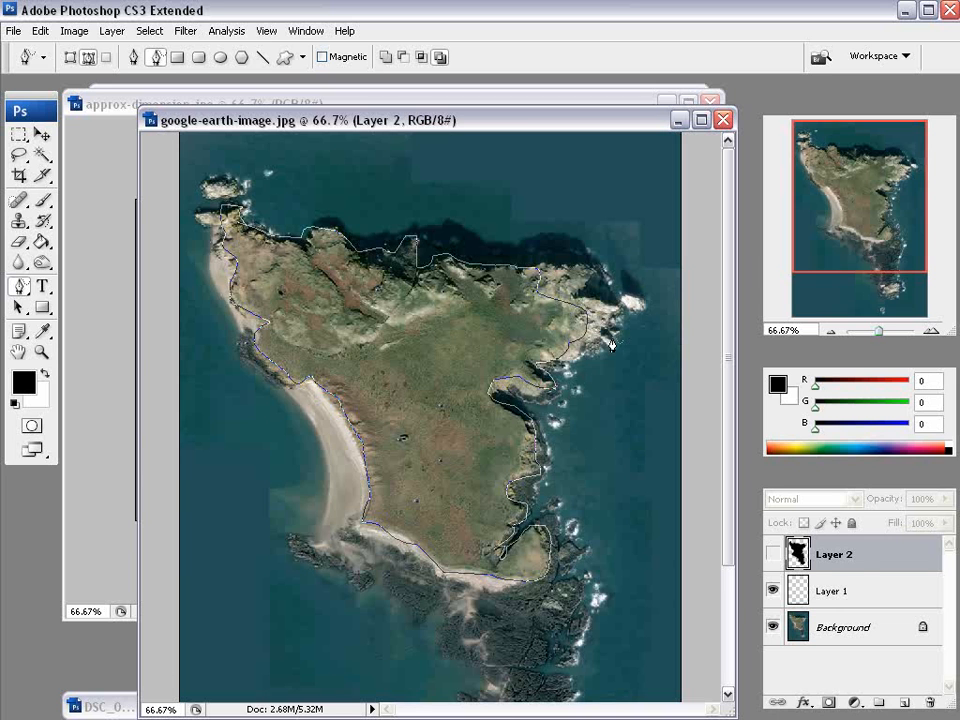
Load the grassland Work Path as a selection and fill it with black on Layer 1.
click(897, 482)
ctrl+click(774, 507)
click(795, 483)
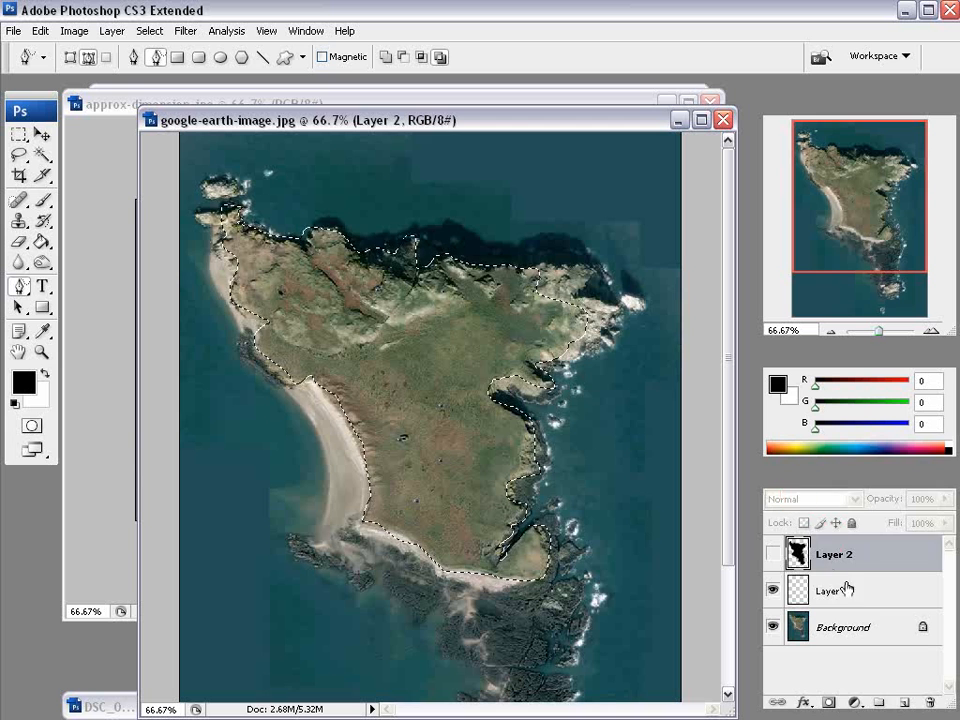
click(895, 598)
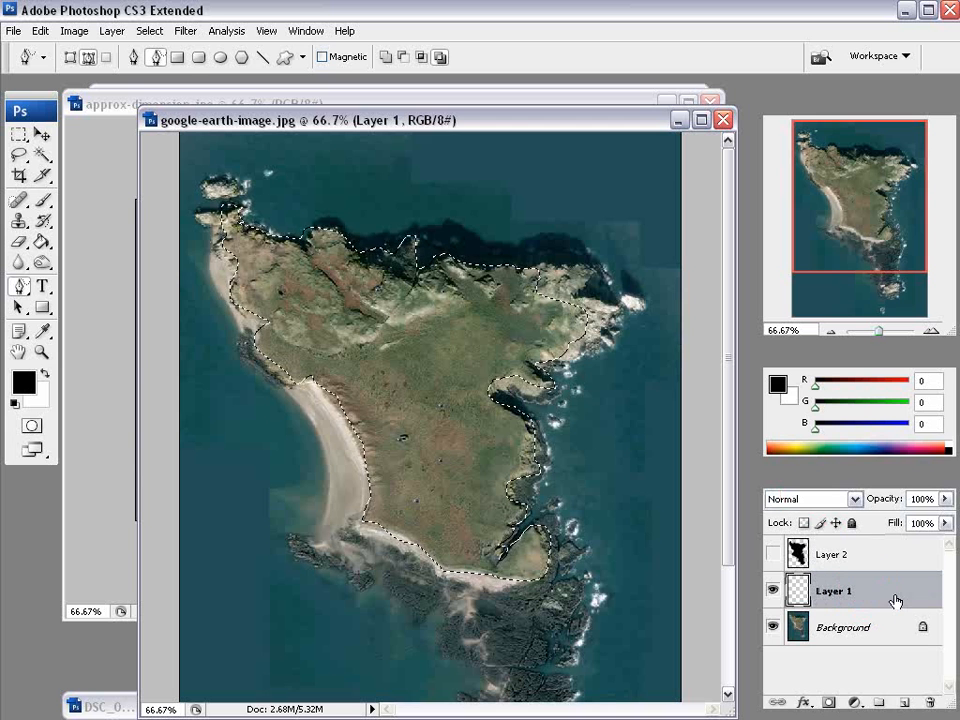
click(41, 242)
click(381, 372)
Deselect the grassland shape and hide Layer 1.
click(18, 134)
click(263, 218)
click(772, 590)
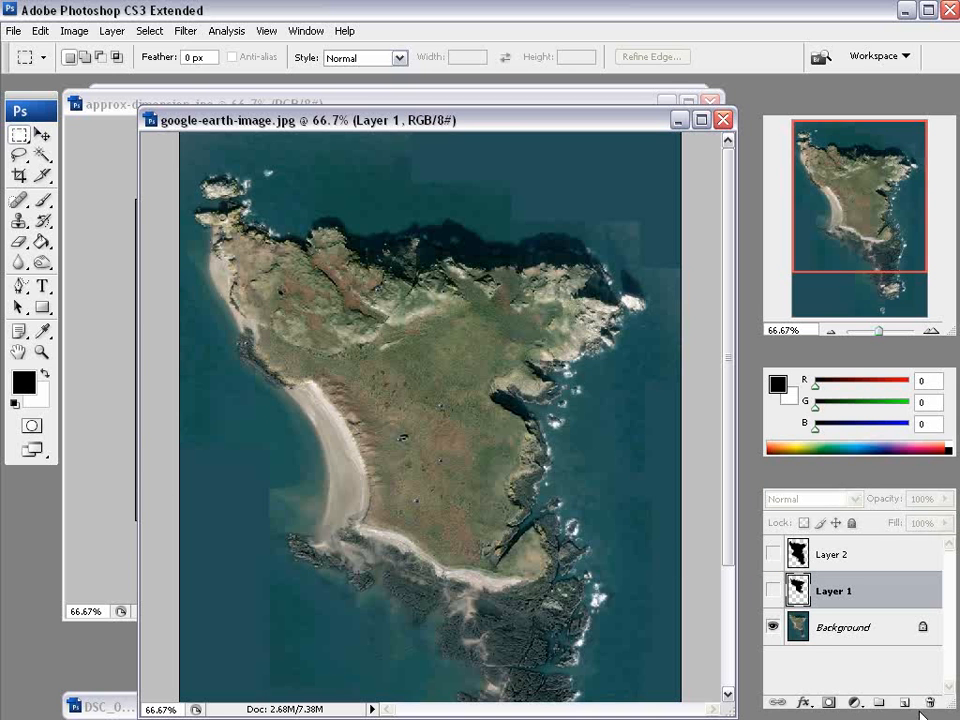
Add a new layer above Layer 1 and trace the narrow beach strip along the northwest coast with the Freeform Pen.
click(904, 703)
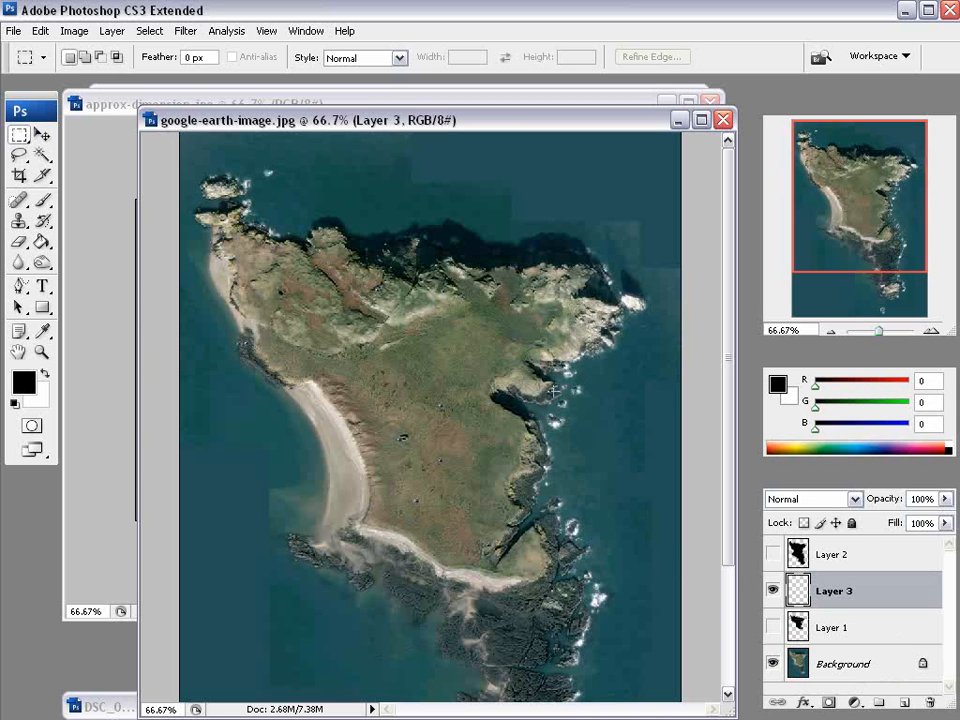
click(18, 285)
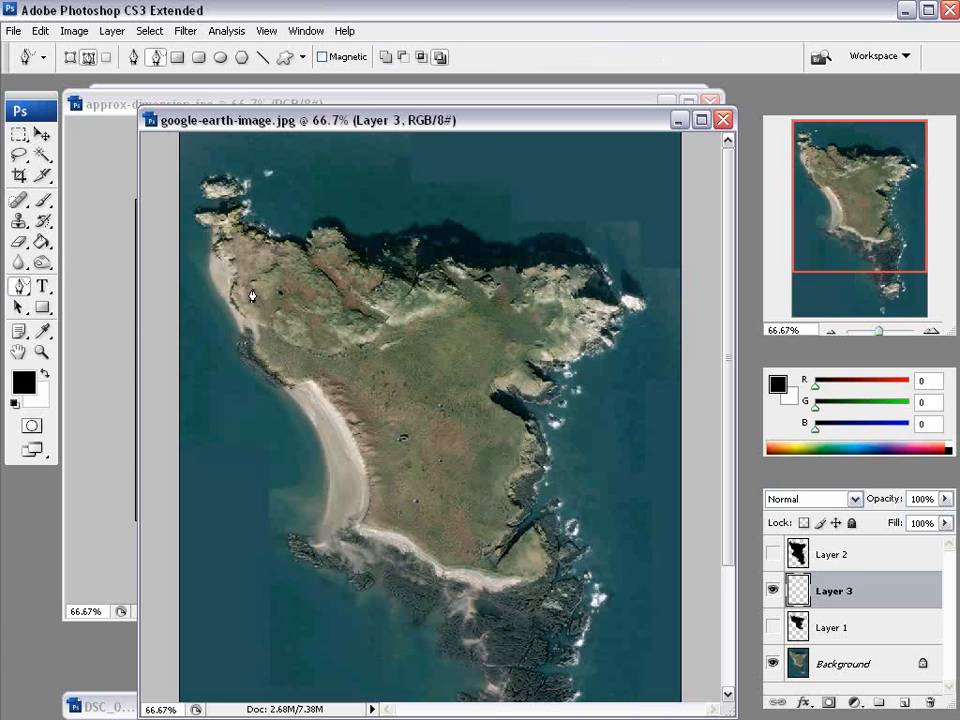
drag(212, 211, 189, 219)
drag(203, 273, 221, 320)
mouse_move(257, 329)
mouse_down()
mouse_move(222, 262)
mouse_move(212, 213)
mouse_up()
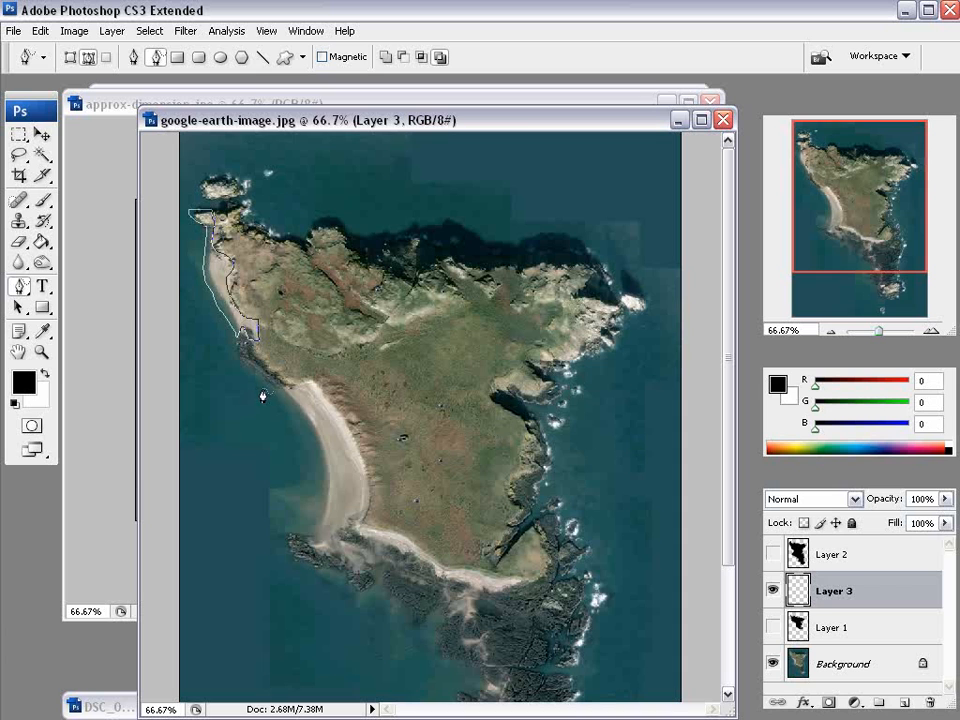
Trace closed outlines around the long southwest and southern beach and around the pale rock at the island's southern tip.
mouse_move(271, 388)
mouse_down()
mouse_move(300, 383)
mouse_move(356, 449)
mouse_up()
mouse_move(363, 524)
mouse_down()
mouse_move(386, 548)
mouse_move(452, 574)
mouse_move(524, 578)
mouse_up()
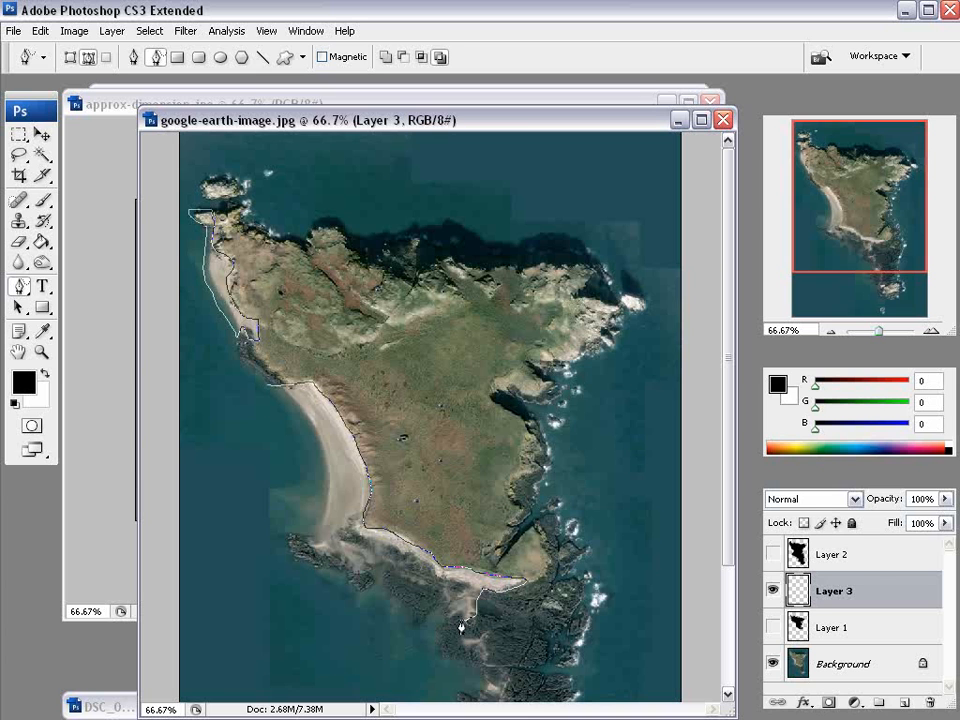
mouse_move(472, 600)
mouse_down()
mouse_move(345, 525)
mouse_move(357, 571)
mouse_move(303, 541)
mouse_move(300, 439)
mouse_move(271, 384)
mouse_up()
drag(729, 467, 729, 582)
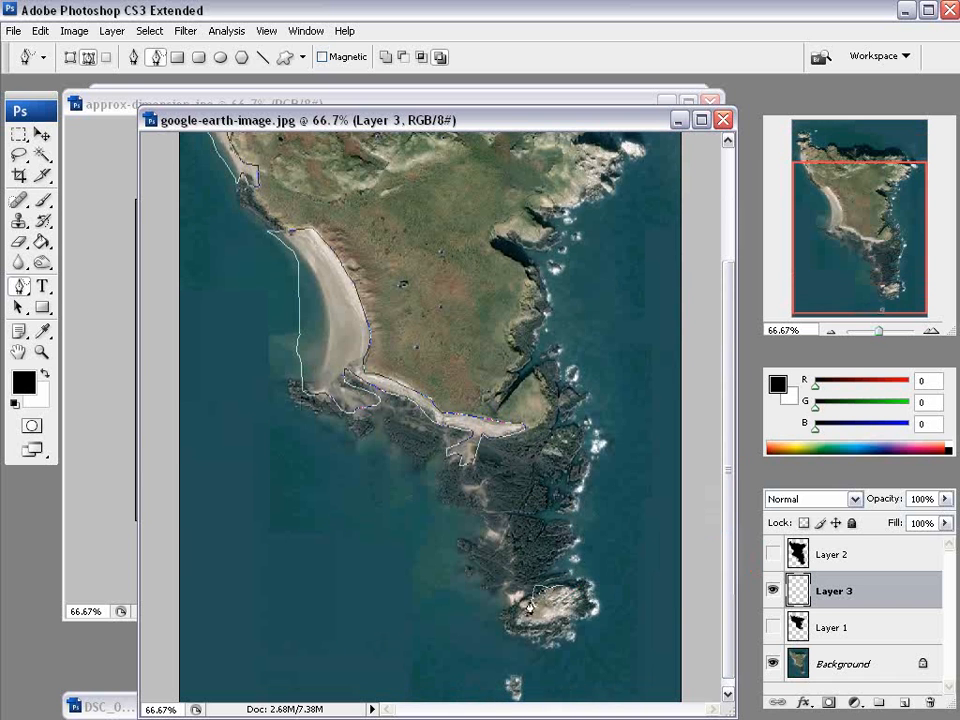
mouse_move(521, 618)
mouse_down()
mouse_move(538, 632)
mouse_move(568, 628)
mouse_move(533, 585)
mouse_up()
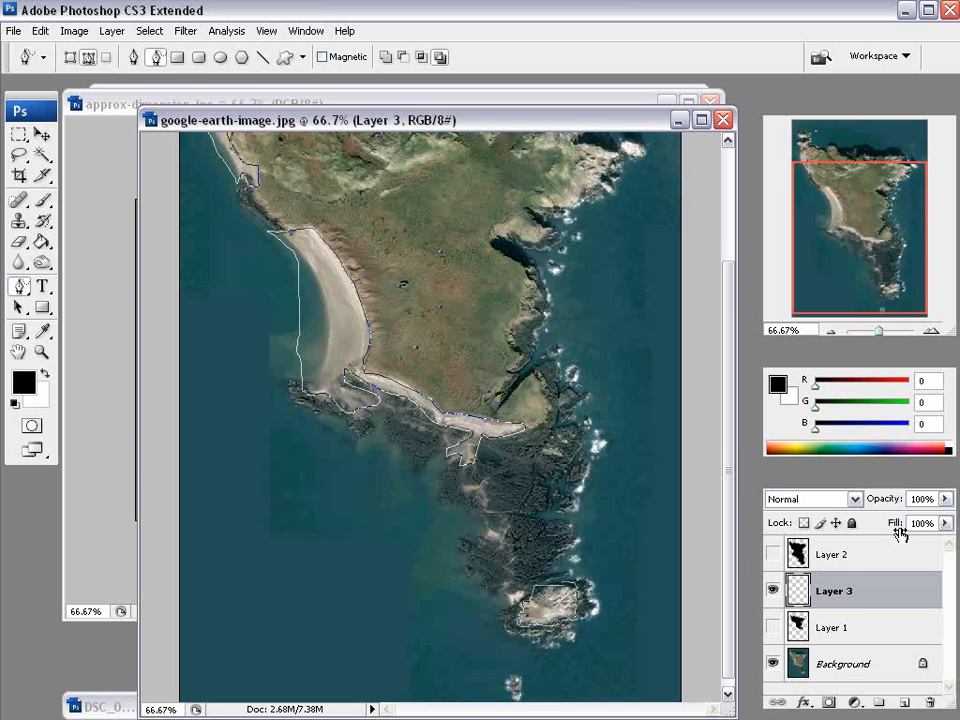
Load the beach Work Path as a selection and fill it with black on Layer 3.
click(872, 484)
ctrl+click(780, 512)
click(789, 484)
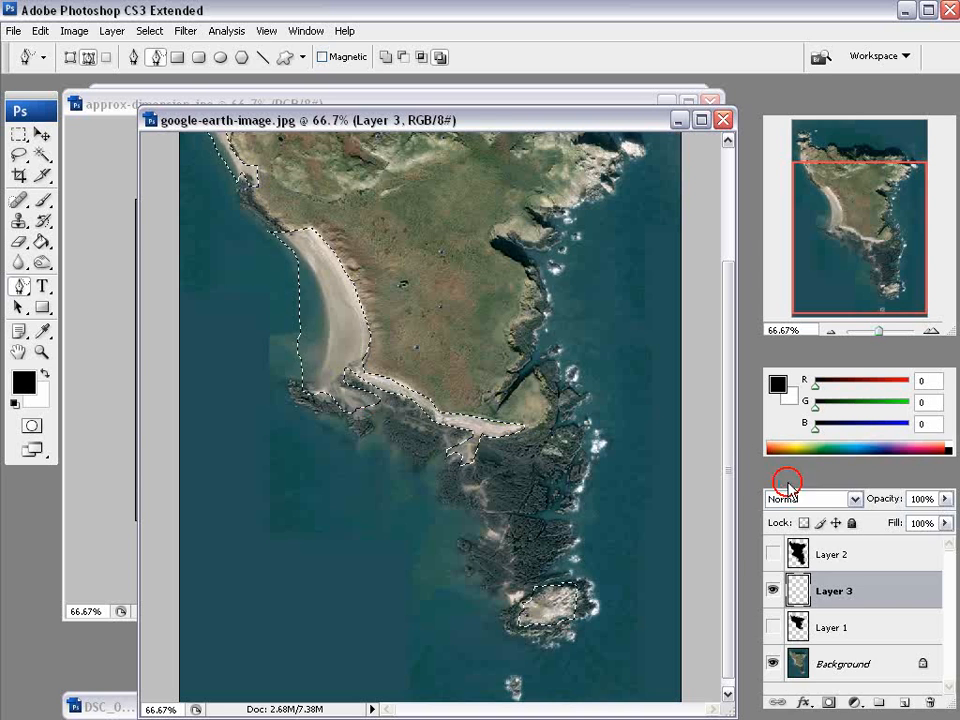
click(42, 241)
click(321, 321)
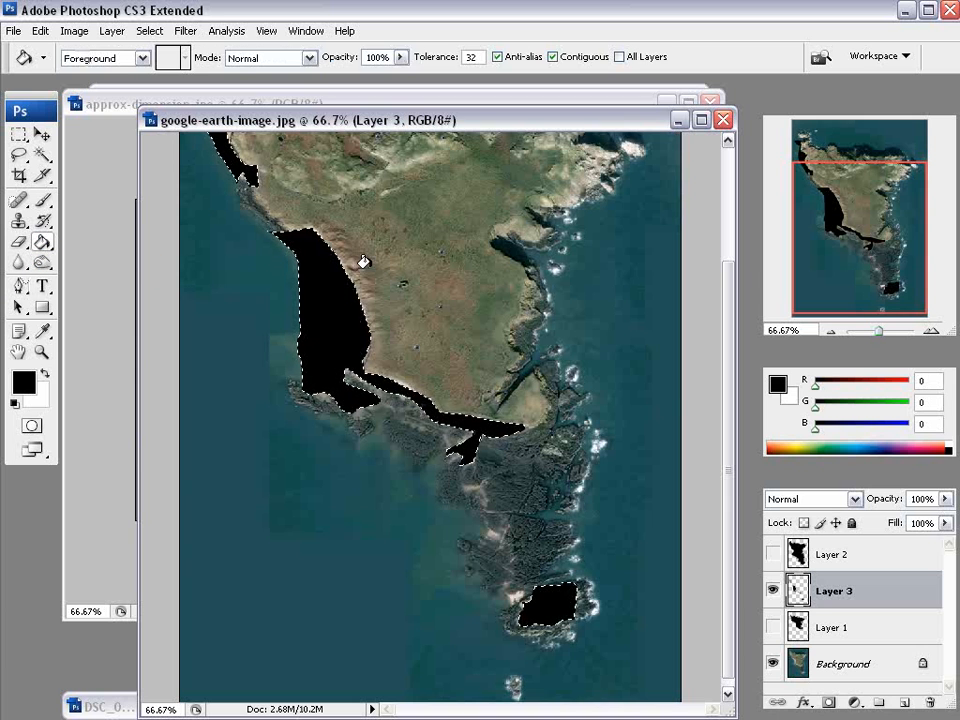
Deselect the beach shapes and hide Layer 3.
drag(733, 476, 731, 408)
key(ctrl+d)
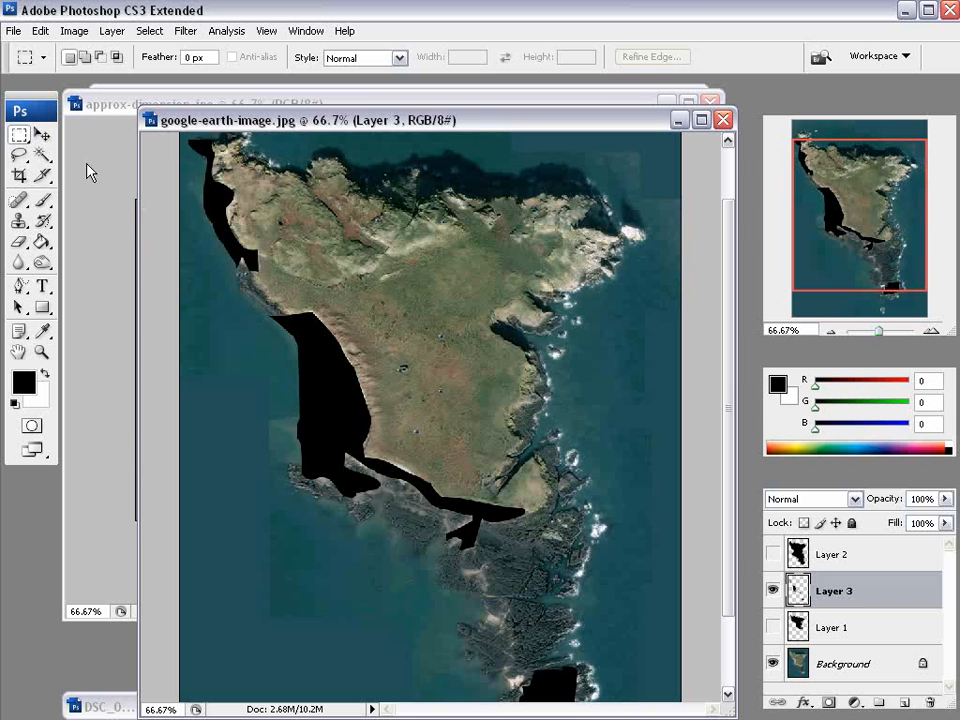
click(772, 590)
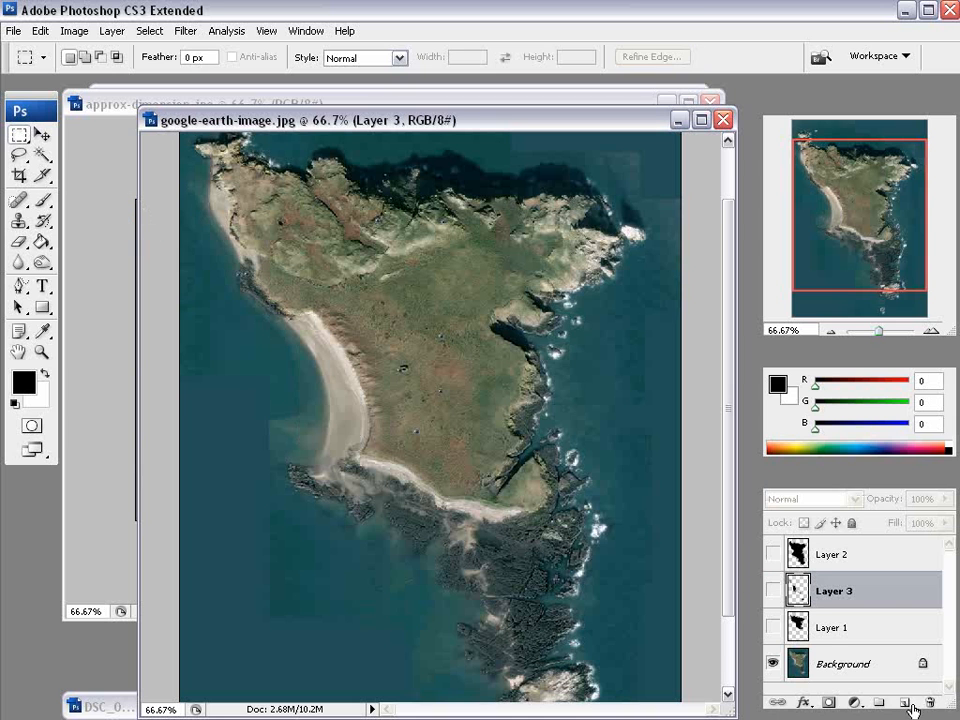
Add a new layer above Layer 3 and outline the dark rocks on the west shore and east coast with the Freeform Pen.
click(903, 703)
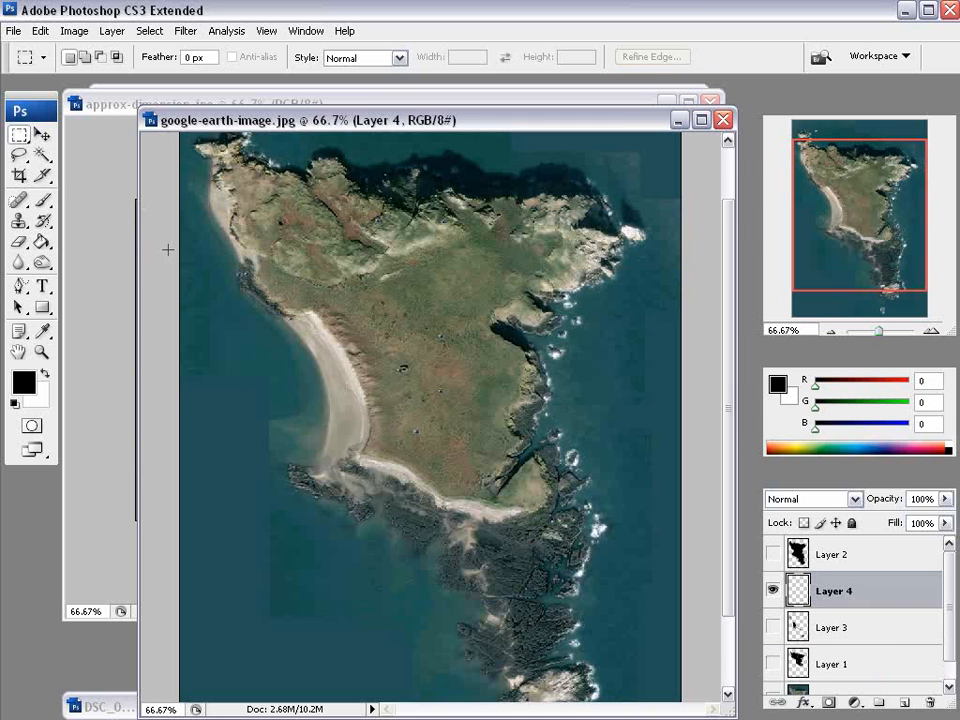
click(19, 285)
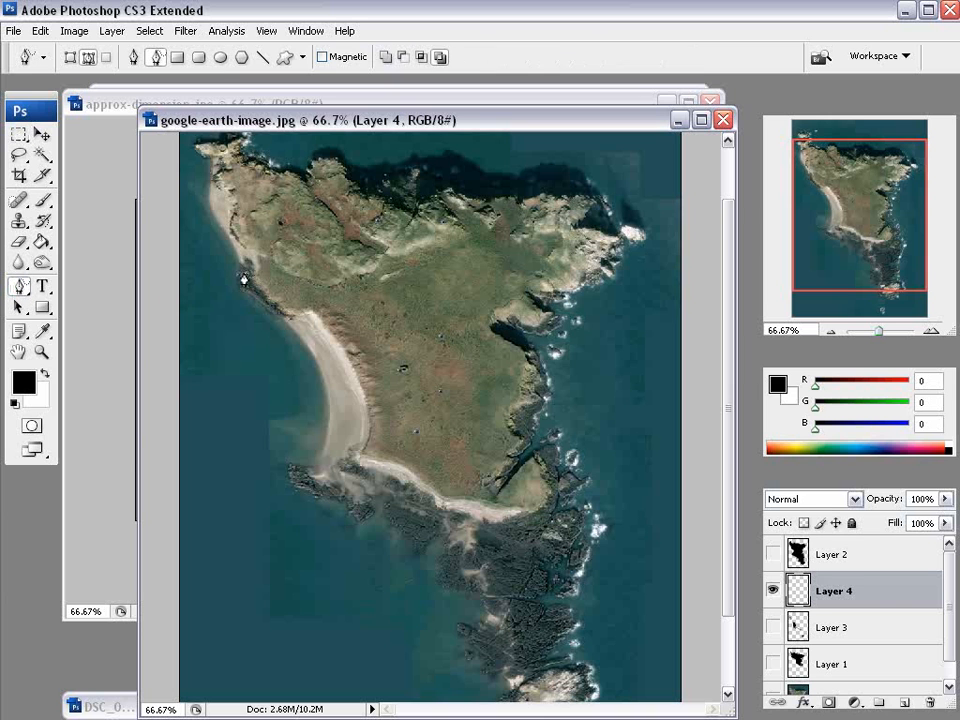
mouse_move(244, 268)
mouse_down()
mouse_move(250, 287)
mouse_move(270, 298)
mouse_move(245, 264)
mouse_up()
mouse_move(537, 360)
mouse_down()
mouse_move(536, 393)
mouse_move(515, 437)
mouse_move(542, 413)
mouse_move(542, 381)
mouse_up()
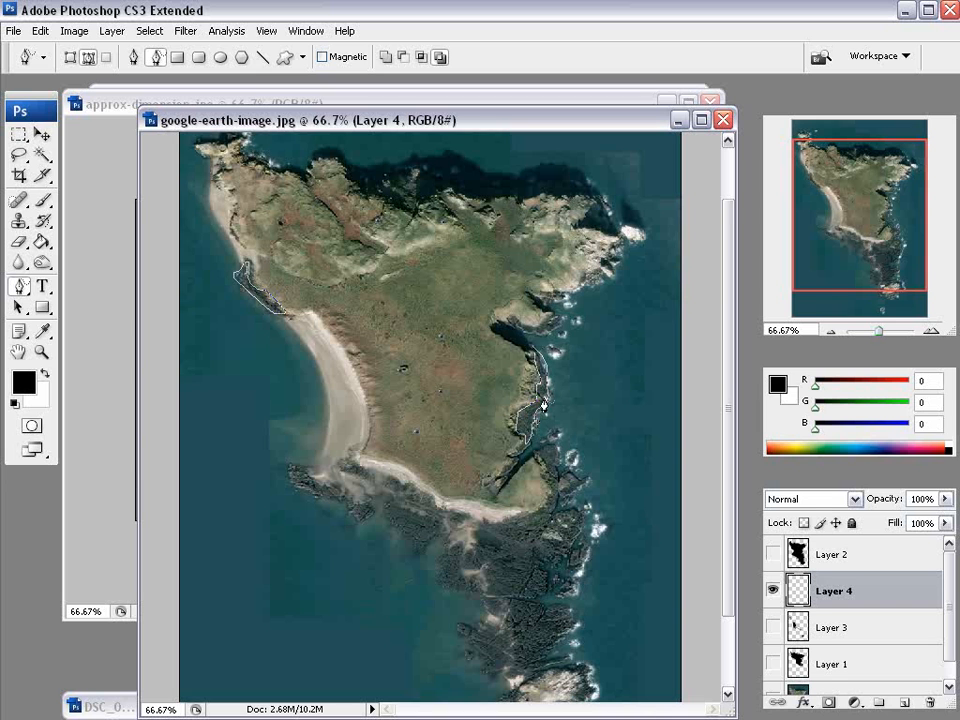
Outline the dark rock patches of the southern reef and those below the southwest beach.
mouse_move(557, 460)
mouse_down()
mouse_move(556, 446)
mouse_move(531, 514)
mouse_move(478, 536)
mouse_move(468, 562)
mouse_move(517, 647)
mouse_move(516, 680)
mouse_move(540, 678)
mouse_move(567, 648)
mouse_move(553, 611)
mouse_move(520, 600)
mouse_move(564, 606)
mouse_move(560, 576)
mouse_move(585, 551)
mouse_move(590, 482)
mouse_move(578, 472)
mouse_move(561, 478)
mouse_move(556, 450)
mouse_move(455, 505)
mouse_move(383, 486)
mouse_move(400, 538)
mouse_move(444, 533)
mouse_move(463, 514)
mouse_move(463, 578)
mouse_move(488, 598)
mouse_move(435, 588)
mouse_move(452, 548)
mouse_up()
mouse_move(478, 630)
mouse_down()
mouse_move(461, 624)
mouse_move(471, 648)
mouse_up()
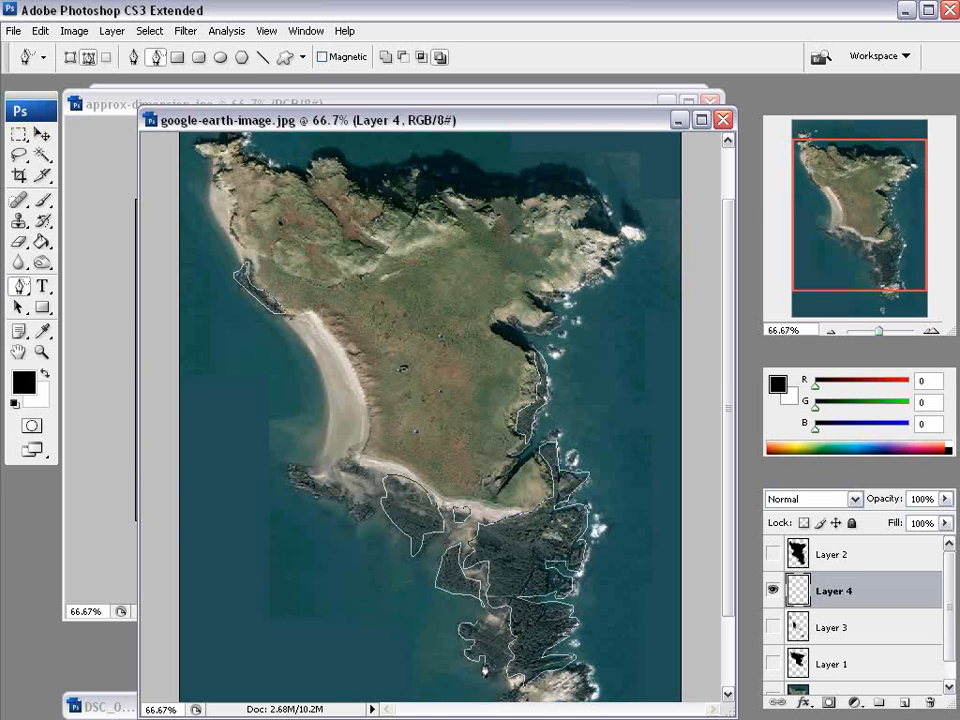
drag(505, 645, 465, 621)
mouse_move(316, 484)
mouse_down()
mouse_move(287, 464)
mouse_move(326, 506)
mouse_move(355, 510)
mouse_move(318, 481)
mouse_move(371, 491)
mouse_move(340, 461)
mouse_up()
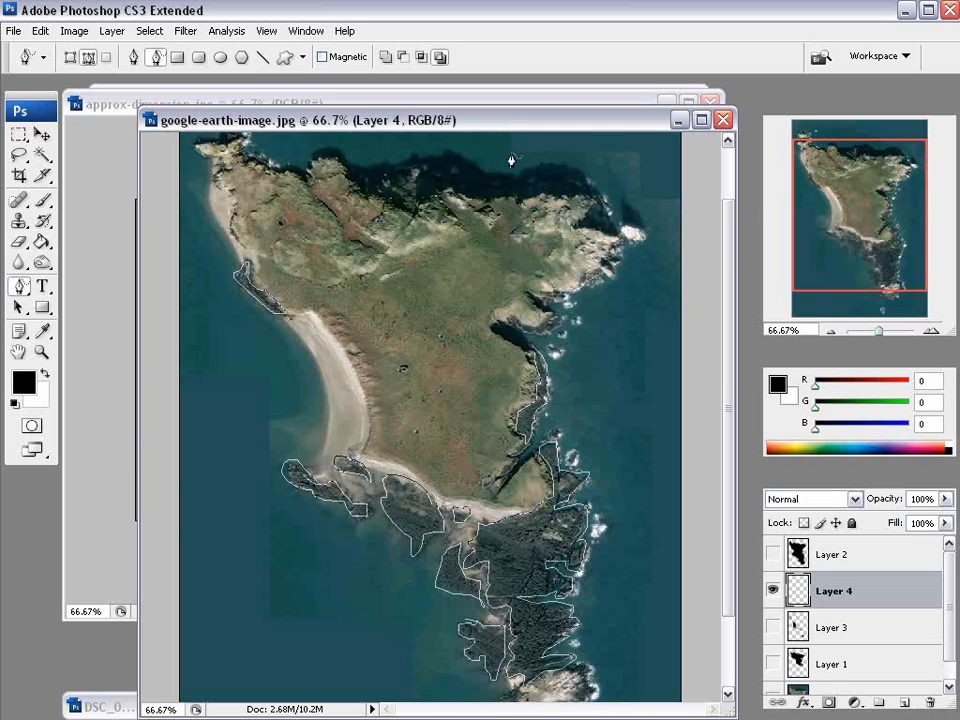
Outline the dark rocks beside the east coast cove and the dark rock patch on the north coast.
mouse_move(398, 183)
mouse_down()
mouse_move(381, 176)
mouse_move(387, 210)
mouse_move(408, 174)
mouse_up()
mouse_move(522, 329)
mouse_down()
mouse_move(557, 342)
mouse_move(522, 329)
mouse_up()
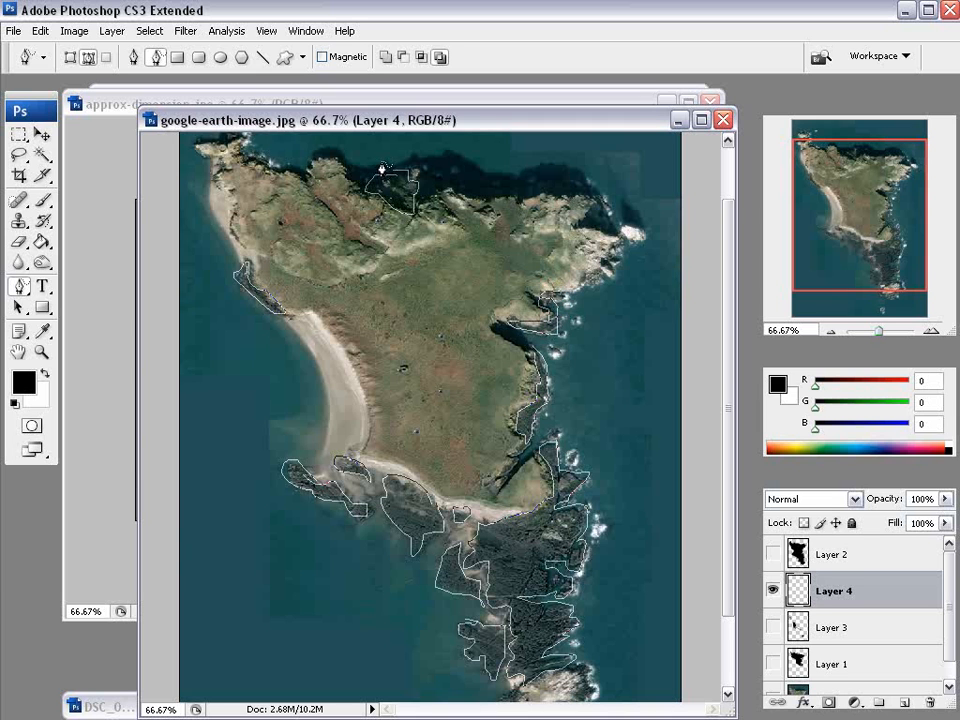
click(392, 173)
Load the rocks' Work Path as a selection, fill it with black on Layer 4, and deselect.
click(905, 484)
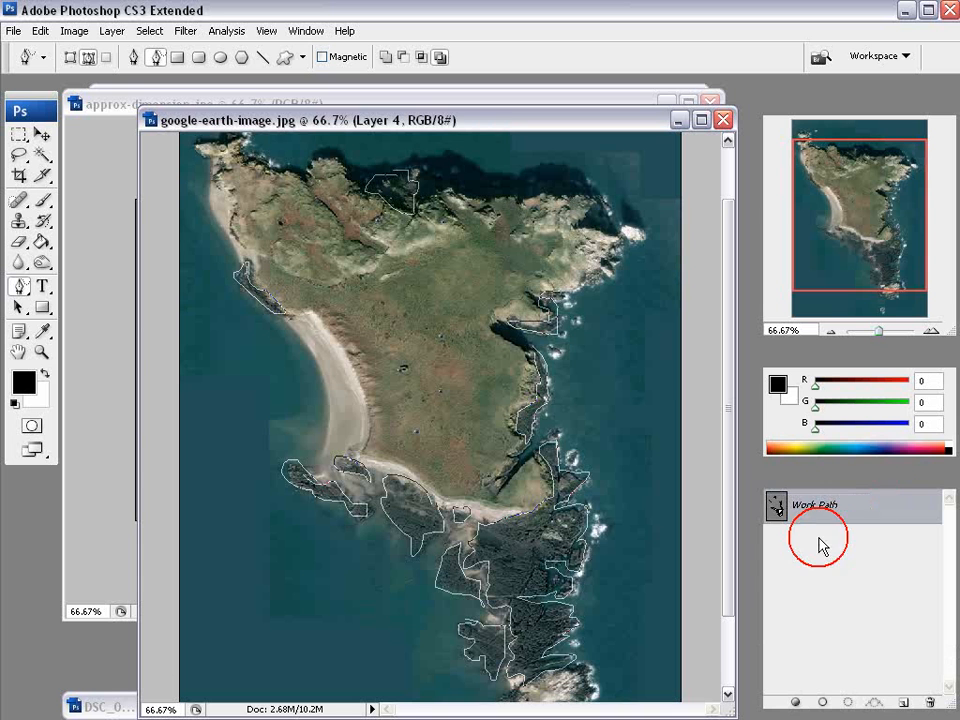
ctrl+click(775, 505)
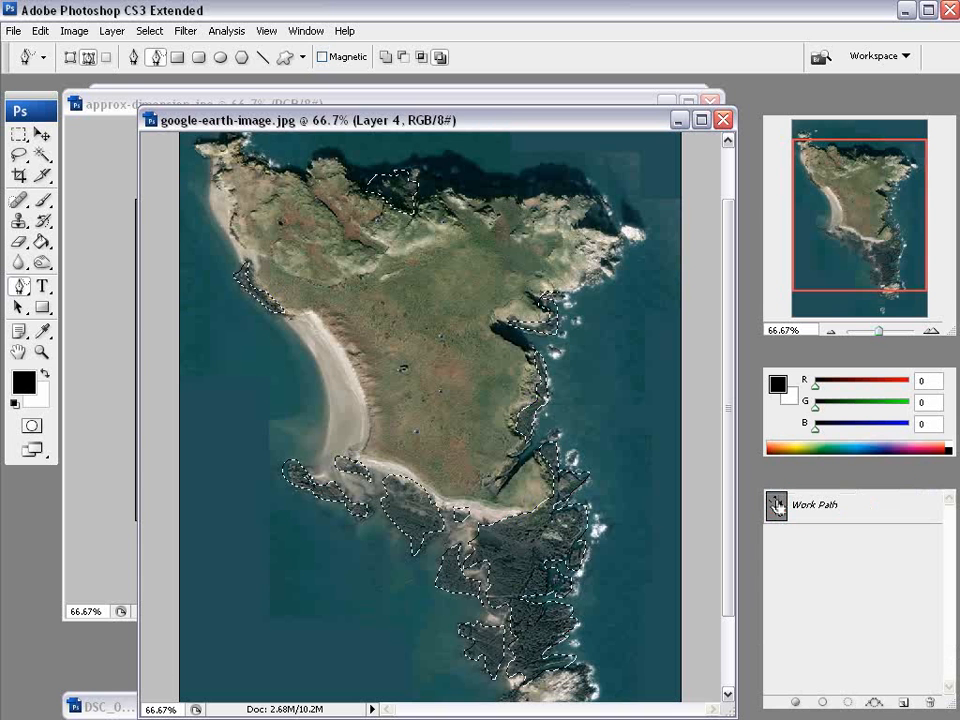
click(44, 240)
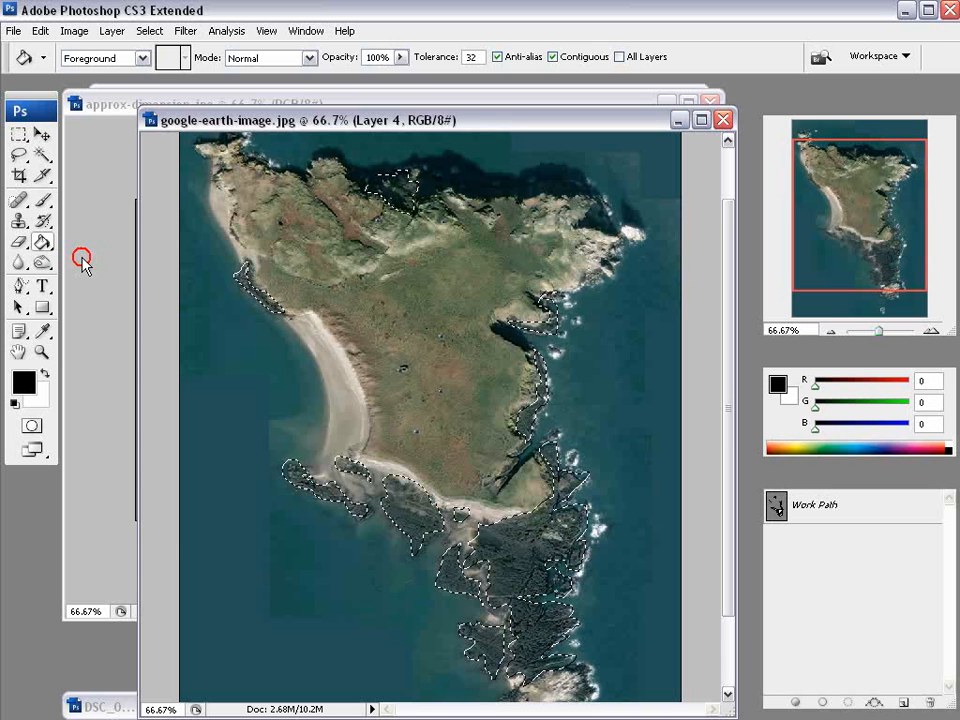
click(262, 298)
click(20, 131)
click(156, 192)
Hide Layer 4 and add a new empty layer above it.
click(790, 472)
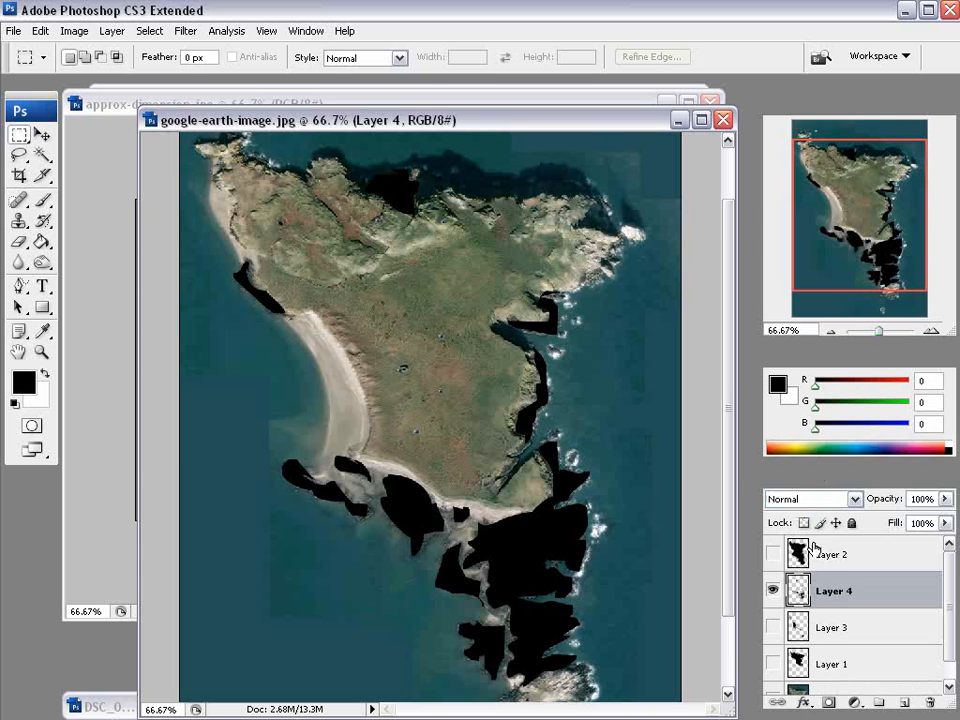
click(774, 591)
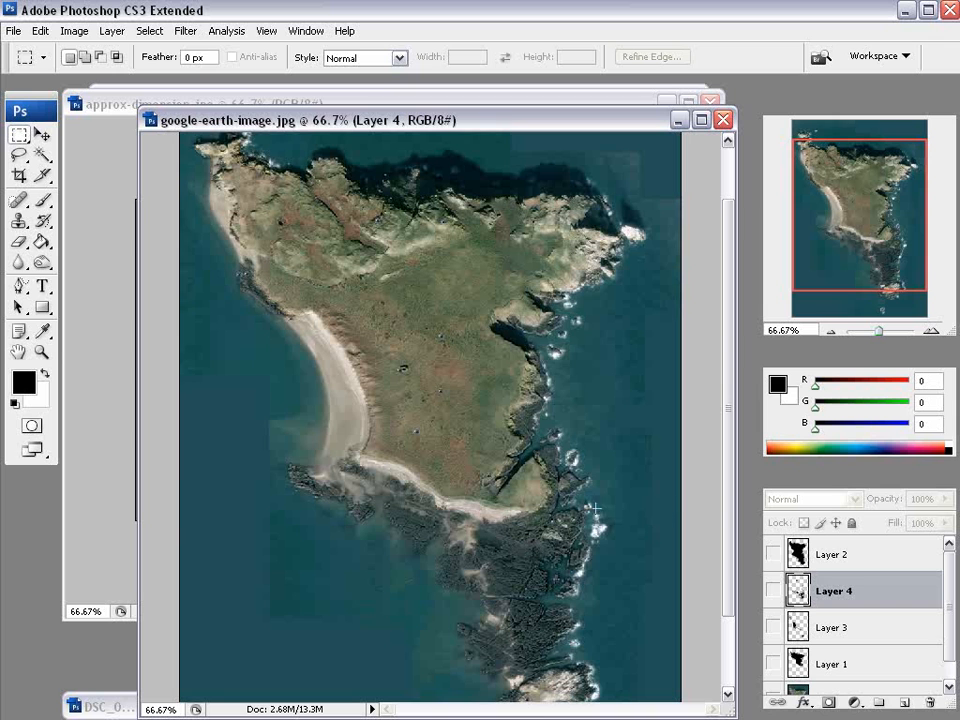
scroll(945, 630, down, 1)
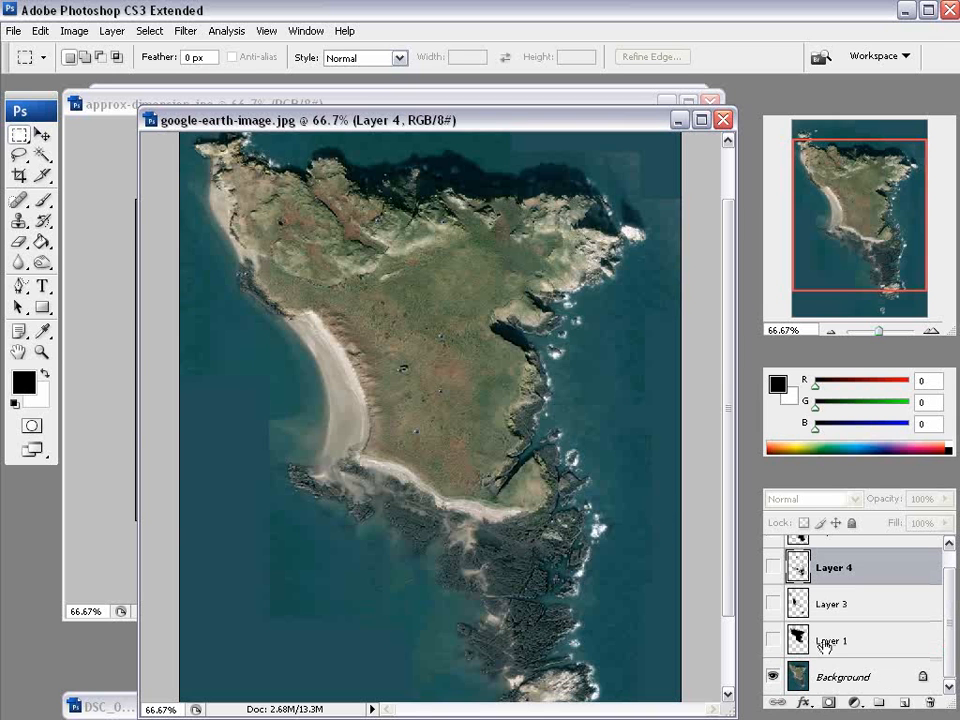
click(904, 703)
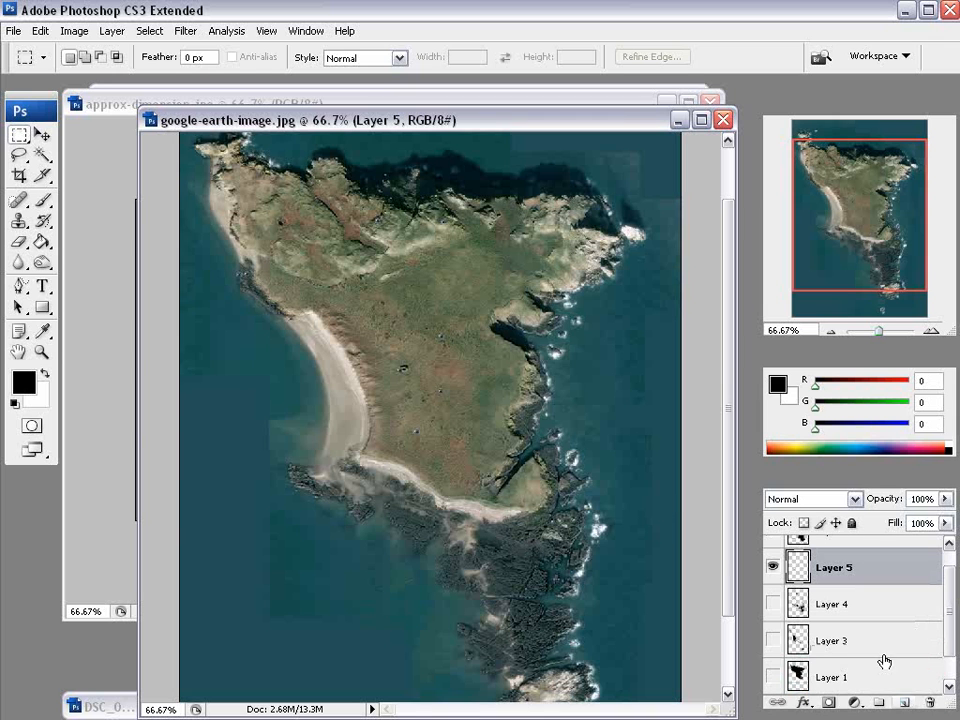
Trace a closed freeform pen path around the island's main landmass, following the north coast, inner beach edges, east cove and northeast headland.
click(19, 286)
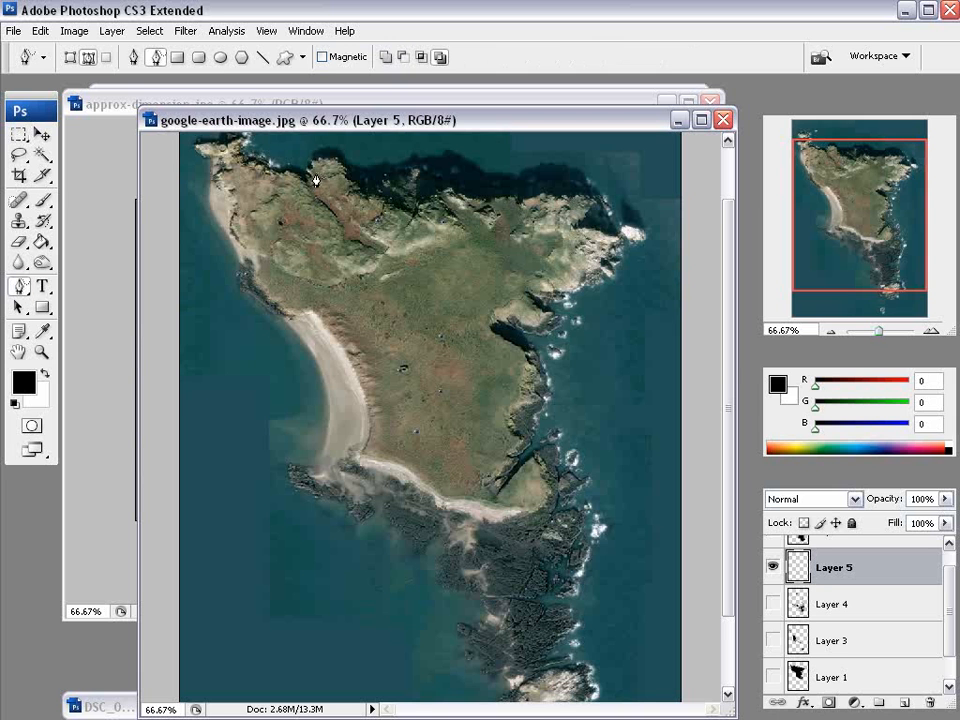
drag(735, 376, 731, 328)
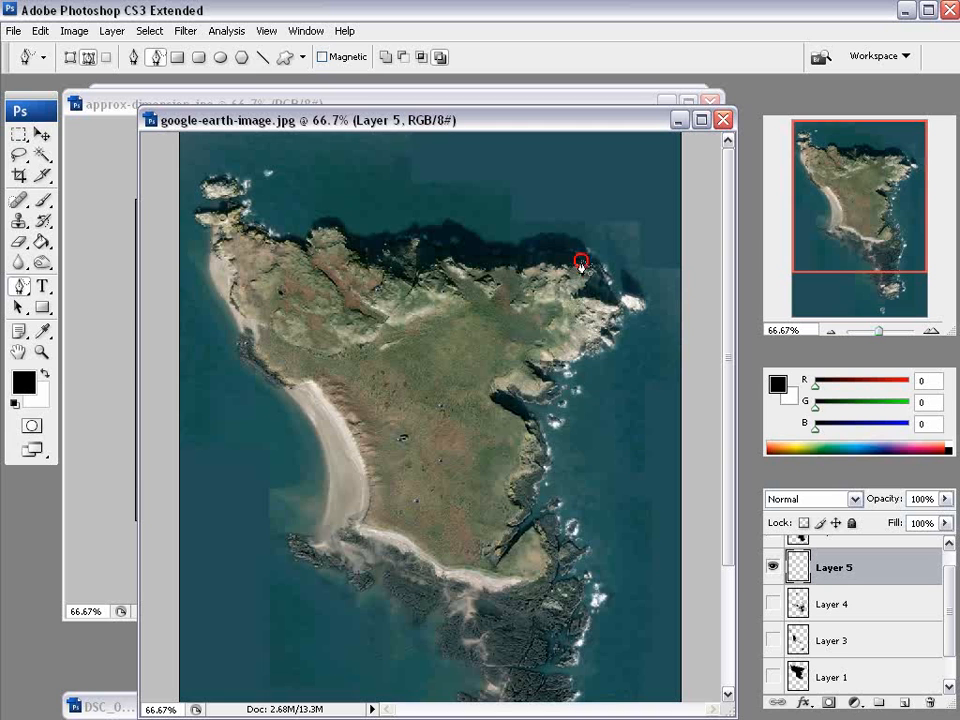
mouse_move(551, 275)
mouse_down()
mouse_move(435, 270)
mouse_move(410, 243)
mouse_move(321, 232)
mouse_move(272, 239)
mouse_move(246, 233)
mouse_move(225, 210)
mouse_move(209, 216)
mouse_up()
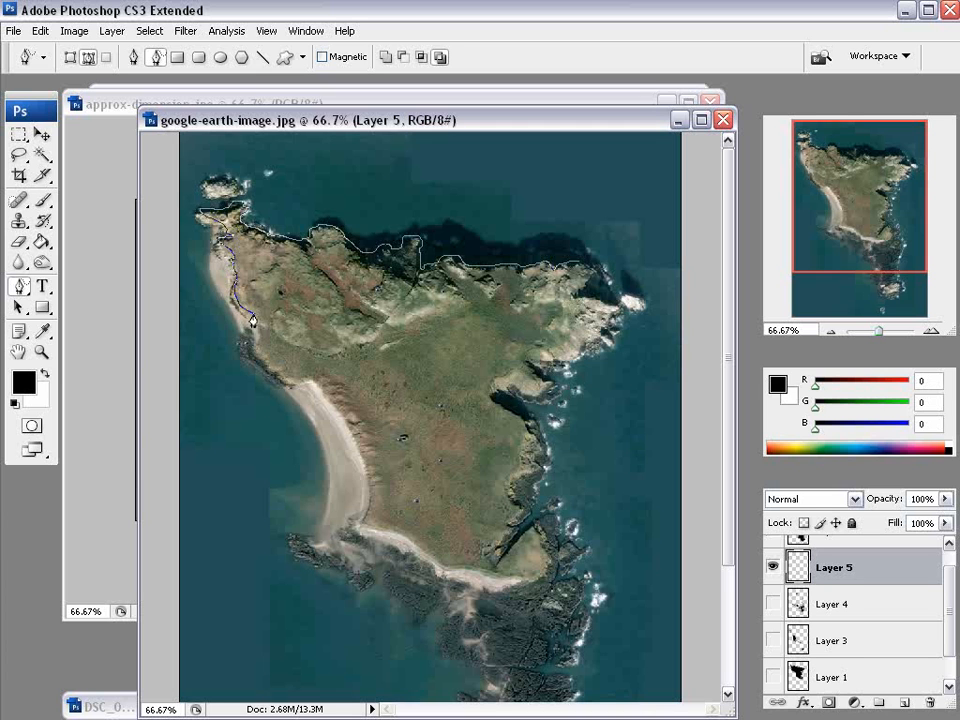
drag(275, 369, 321, 391)
mouse_move(365, 518)
mouse_down()
mouse_move(470, 577)
mouse_move(520, 589)
mouse_move(546, 563)
mouse_move(521, 530)
mouse_move(503, 556)
mouse_move(514, 491)
mouse_up()
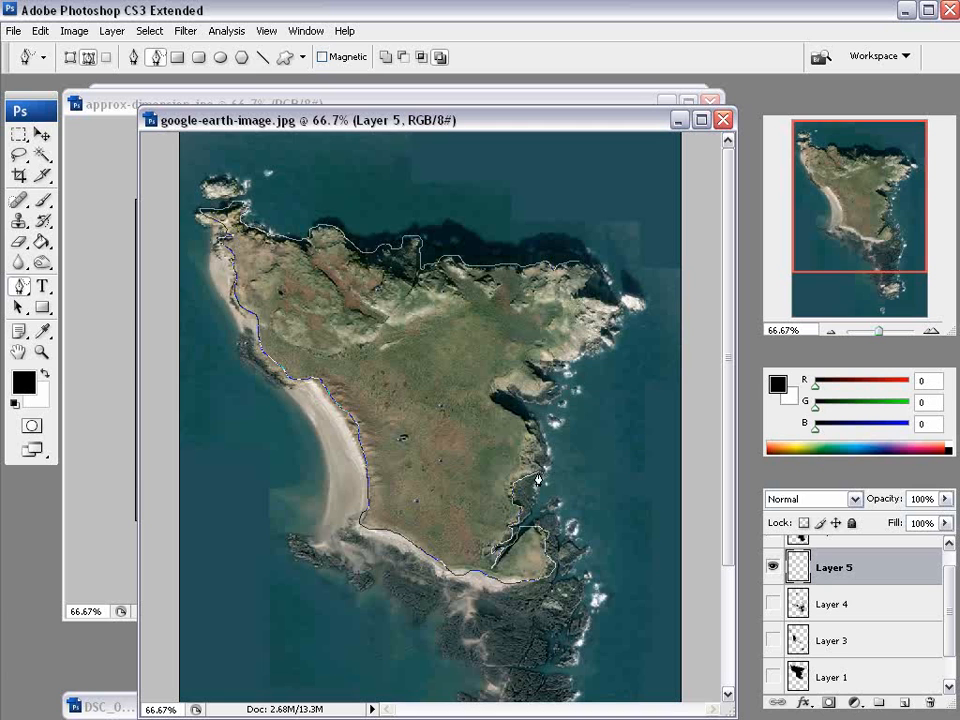
mouse_move(534, 440)
mouse_down()
mouse_move(497, 395)
mouse_move(515, 381)
mouse_move(546, 398)
mouse_move(534, 373)
mouse_move(593, 341)
mouse_move(614, 302)
mouse_move(570, 268)
mouse_up()
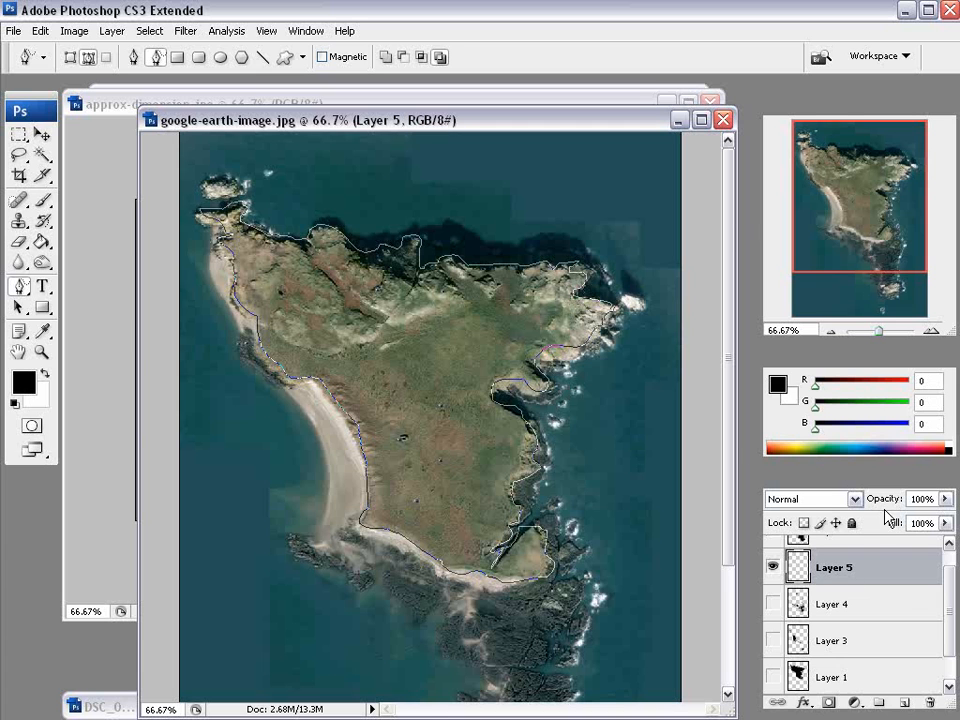
Load the landmass Work Path as a selection and return to Layer 5 with the Paint Bucket tool active.
click(805, 520)
ctrl+click(774, 505)
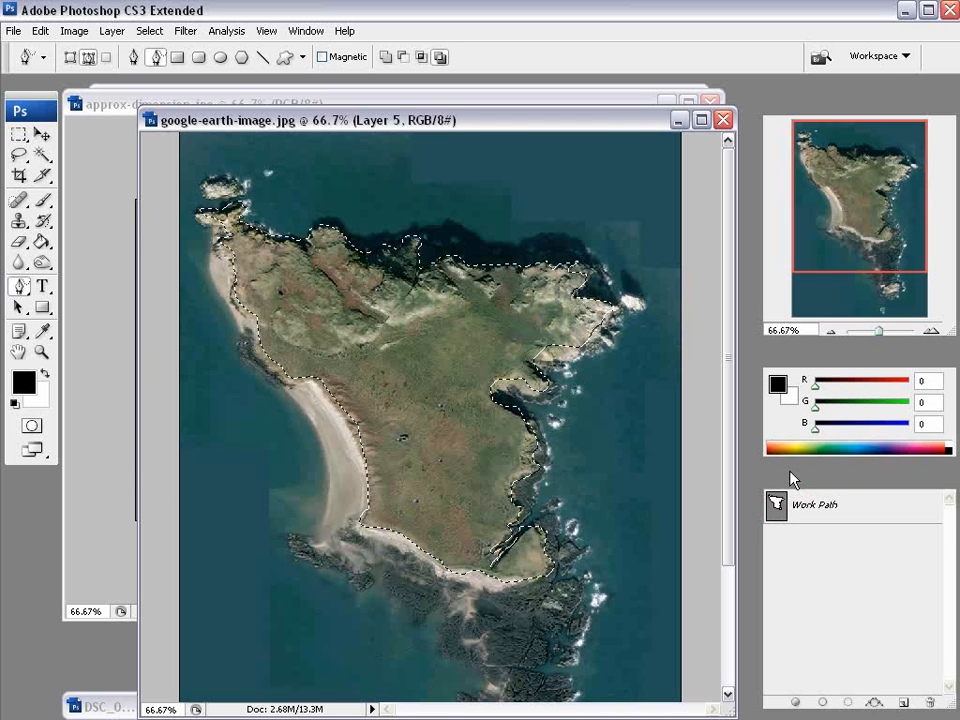
click(783, 478)
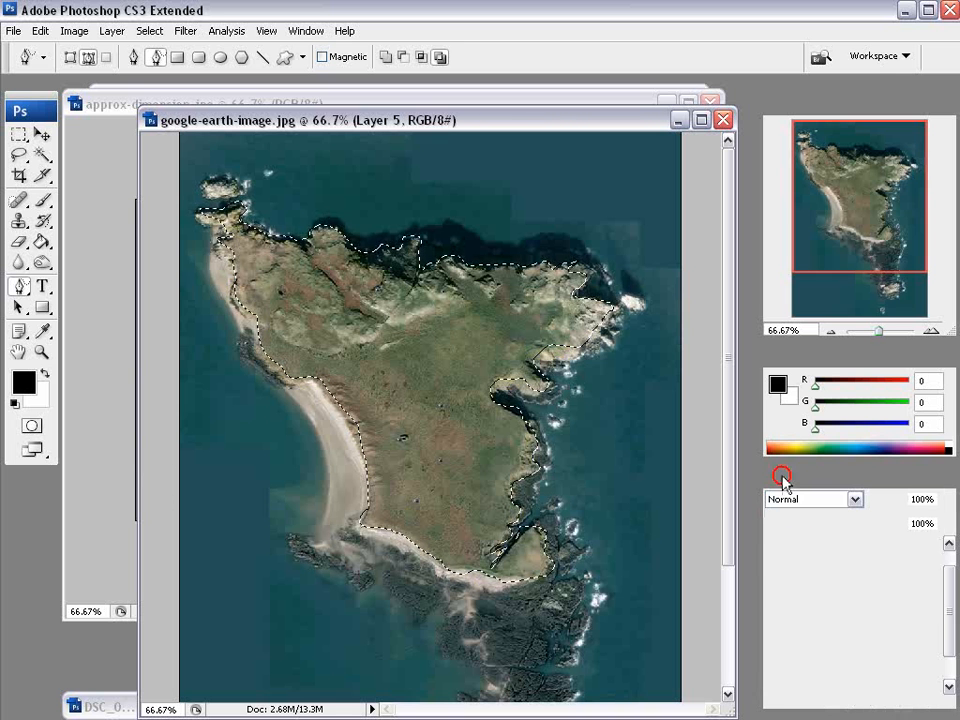
click(42, 241)
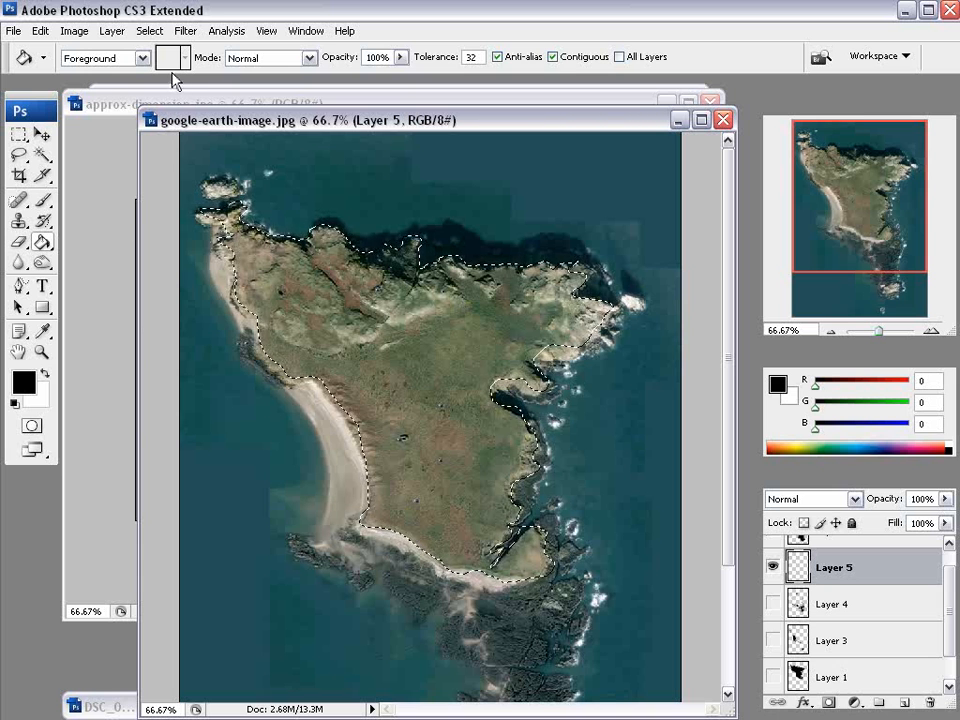
Minimise approx-dimension.jpg, examine the island's height profile in the DSC_0196.jpg photo, and bring google-earth-image.jpg back to the front.
click(462, 100)
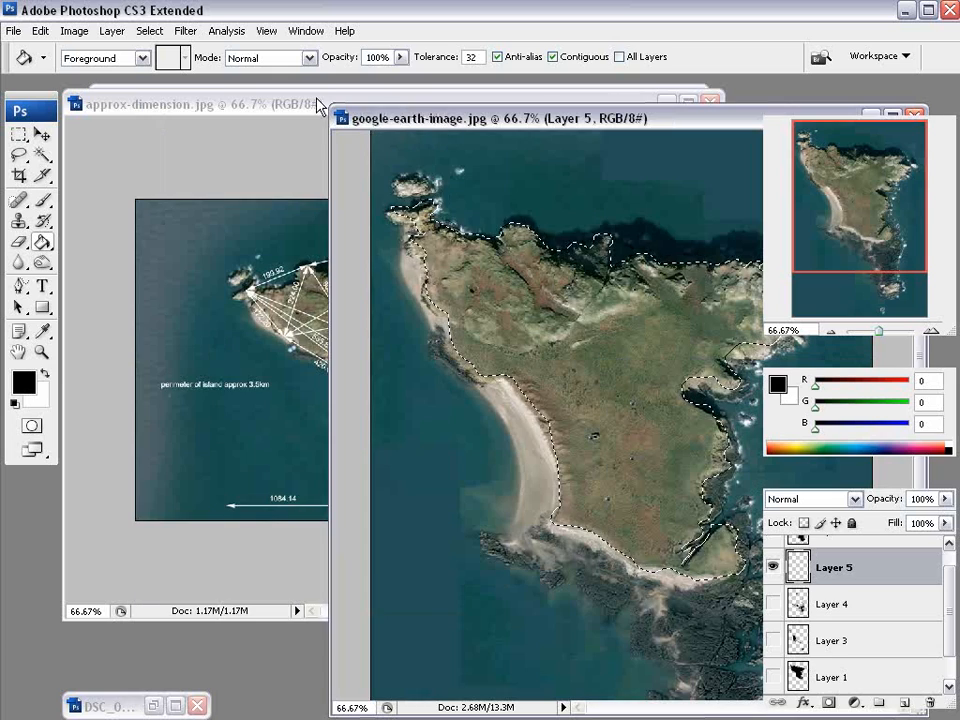
mouse_move(308, 103)
mouse_down()
mouse_move(238, 123)
mouse_move(209, 112)
mouse_up()
click(599, 122)
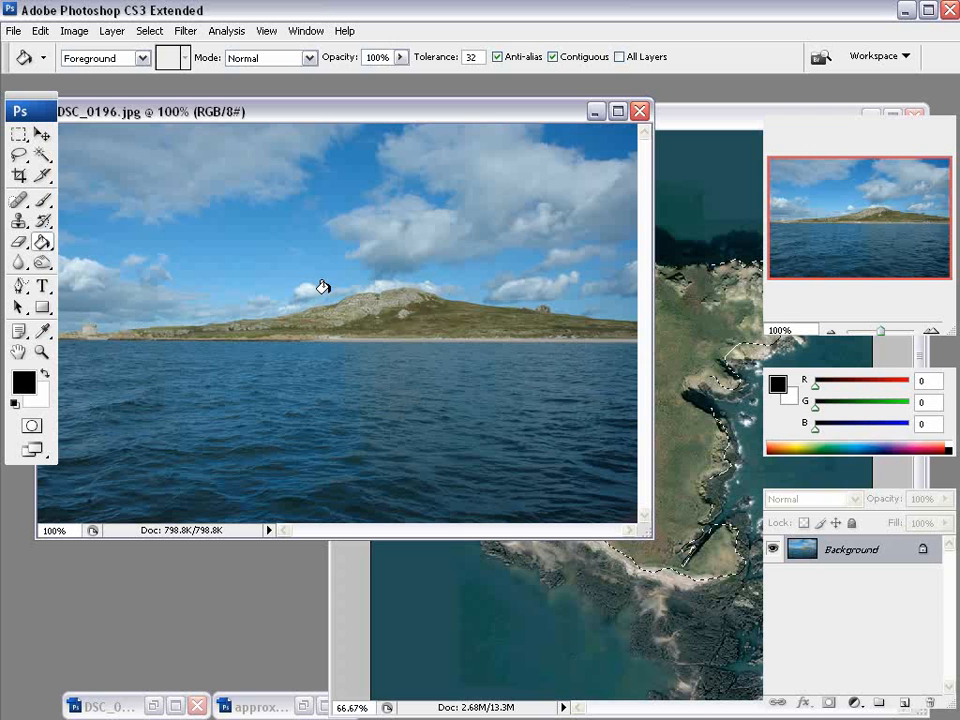
drag(690, 118, 488, 106)
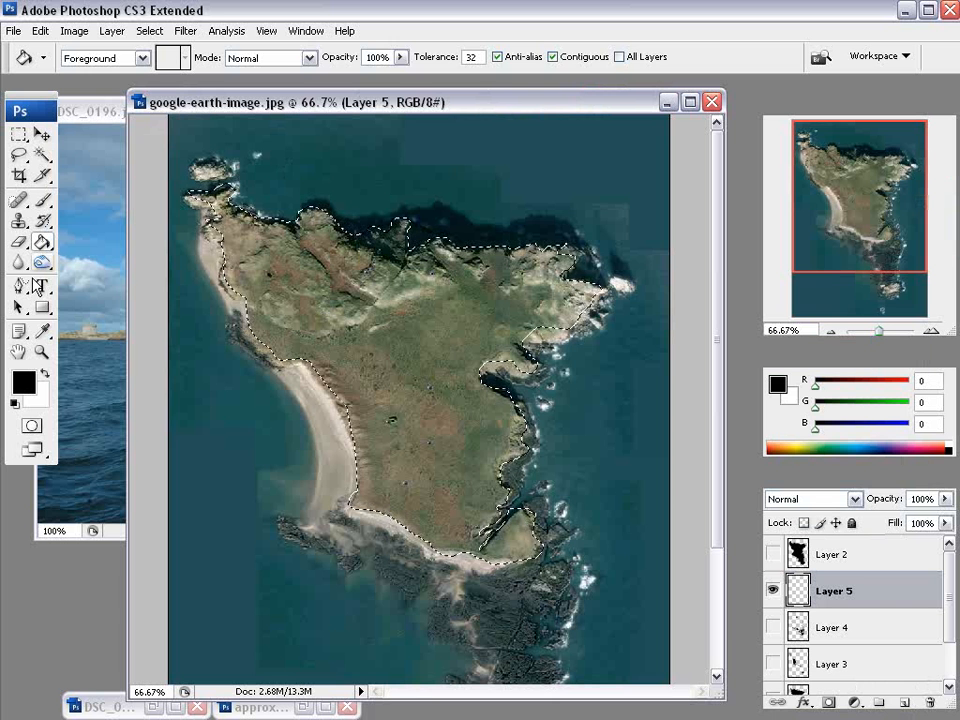
Fill the landmass selection on Layer 5 with a black-to-white radial gradient from mid-island to well beyond the south shore, and deselect.
click(42, 242)
click(110, 241)
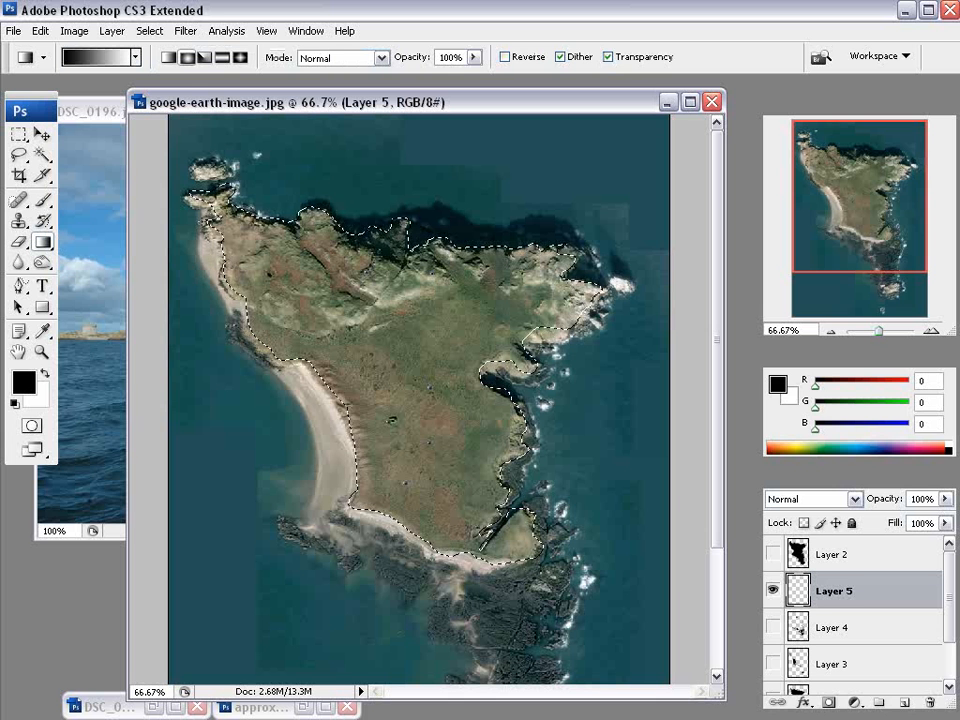
drag(430, 315, 343, 347)
drag(440, 350, 352, 565)
drag(477, 284, 321, 392)
drag(412, 345, 500, 540)
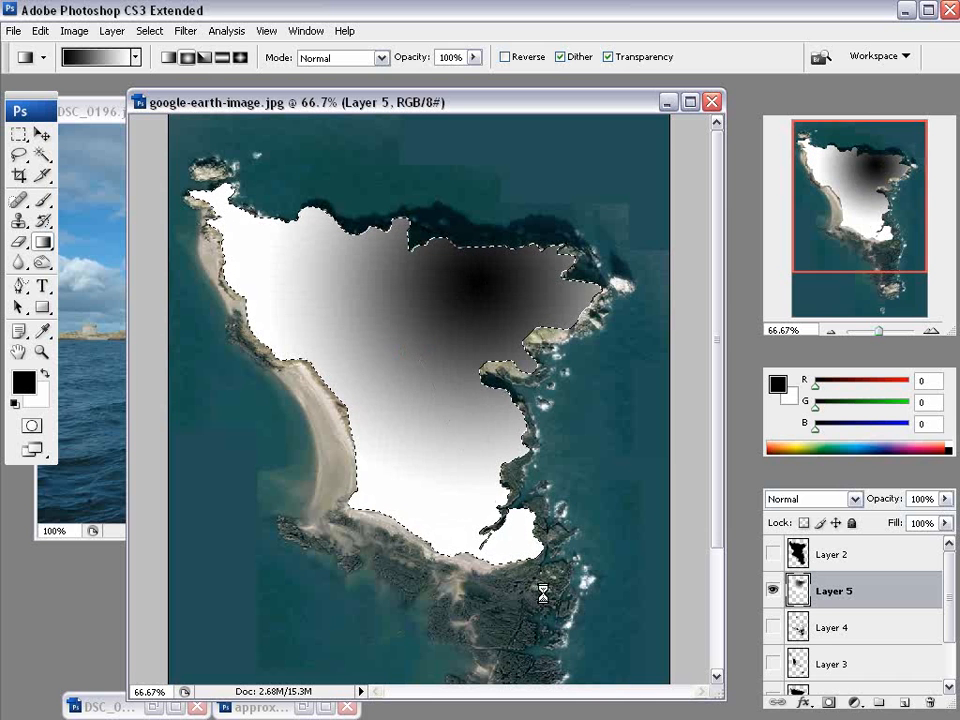
drag(433, 357, 574, 690)
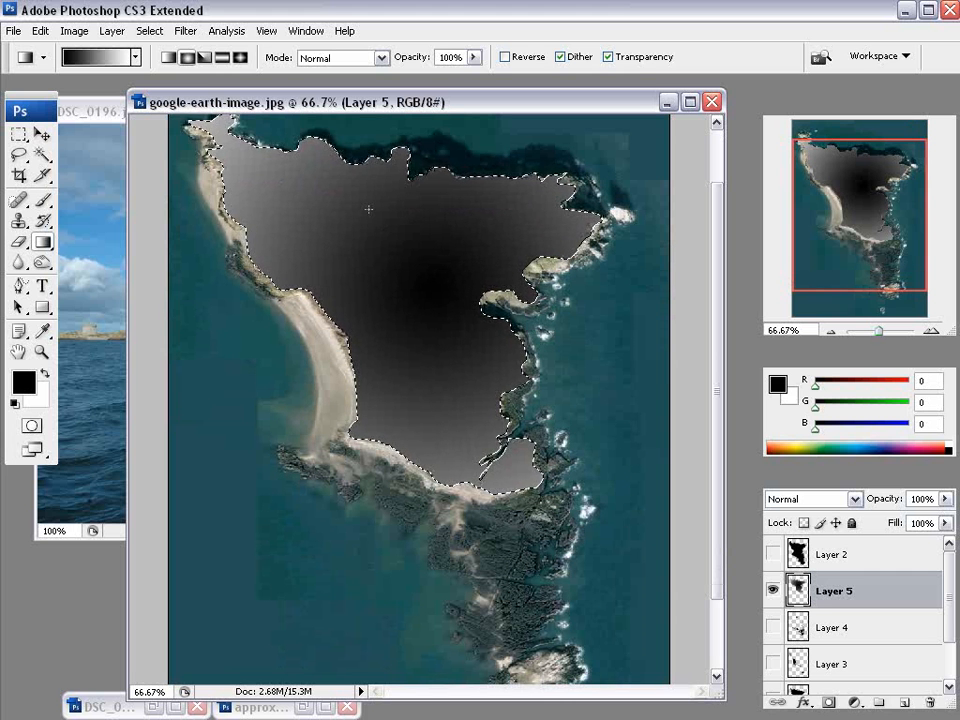
drag(445, 98, 455, 118)
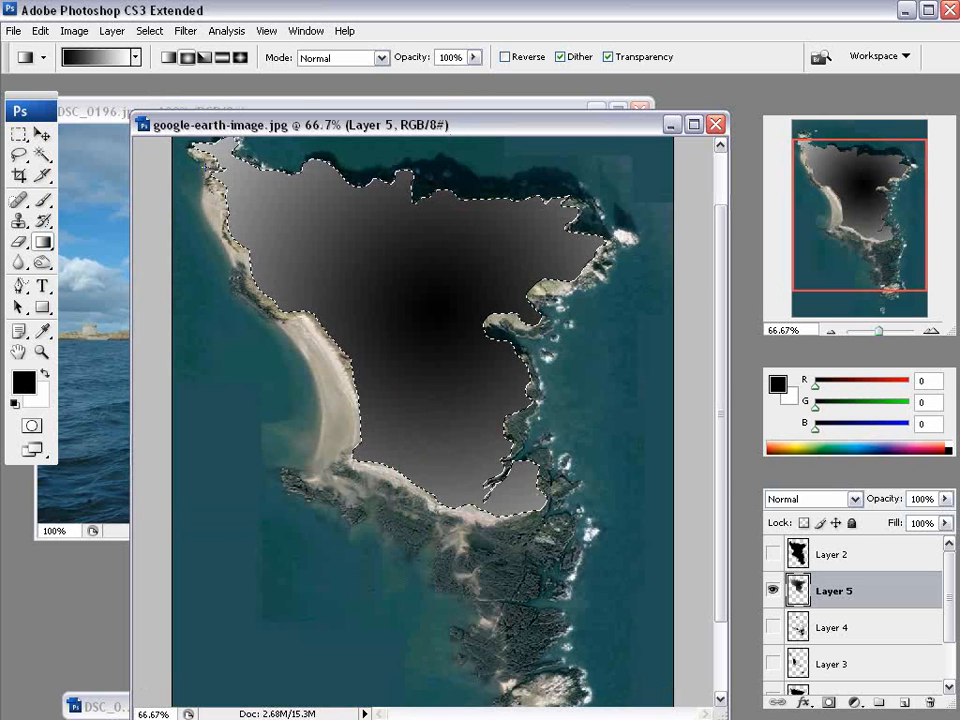
click(19, 134)
click(390, 238)
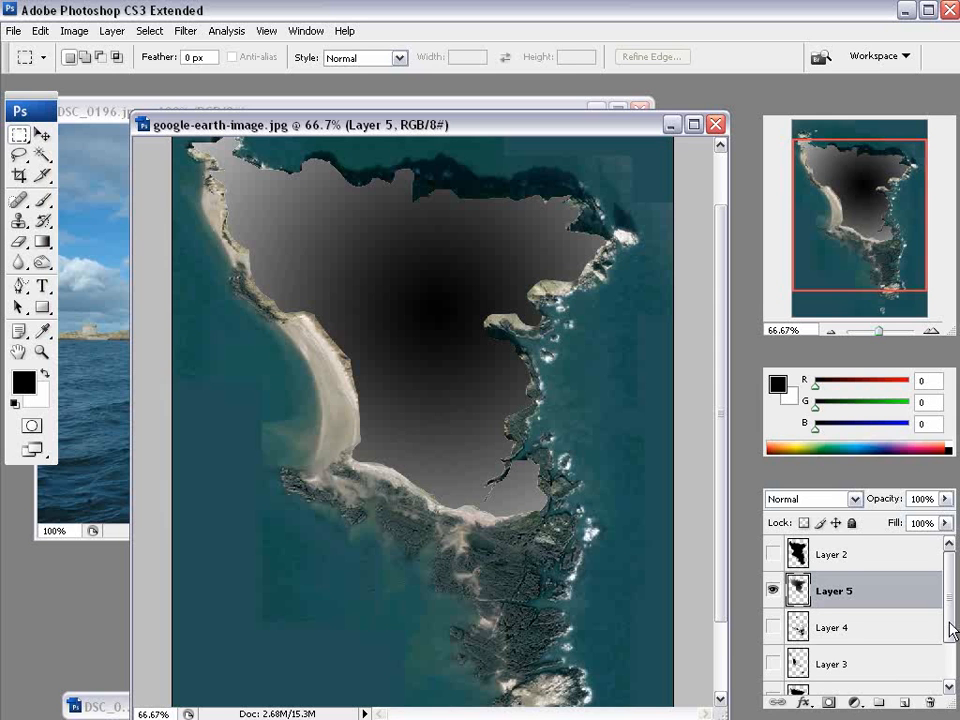
Hide the Background, show Layer 1 and Layer 2, and move Layer 5 above Layer 2.
scroll(766, 630, down, 2)
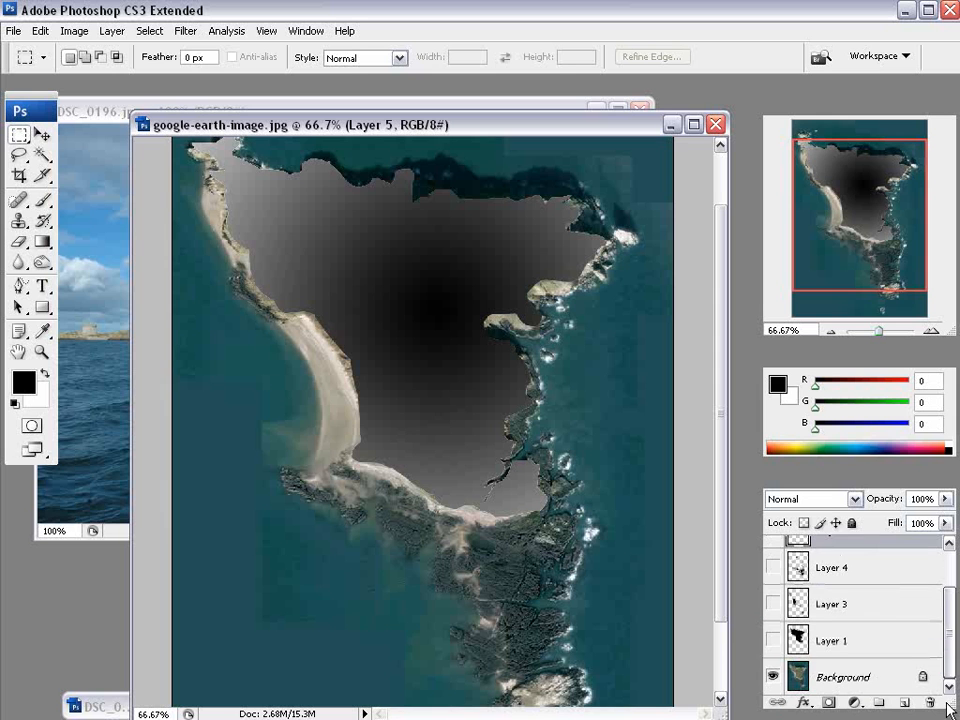
click(772, 677)
click(772, 640)
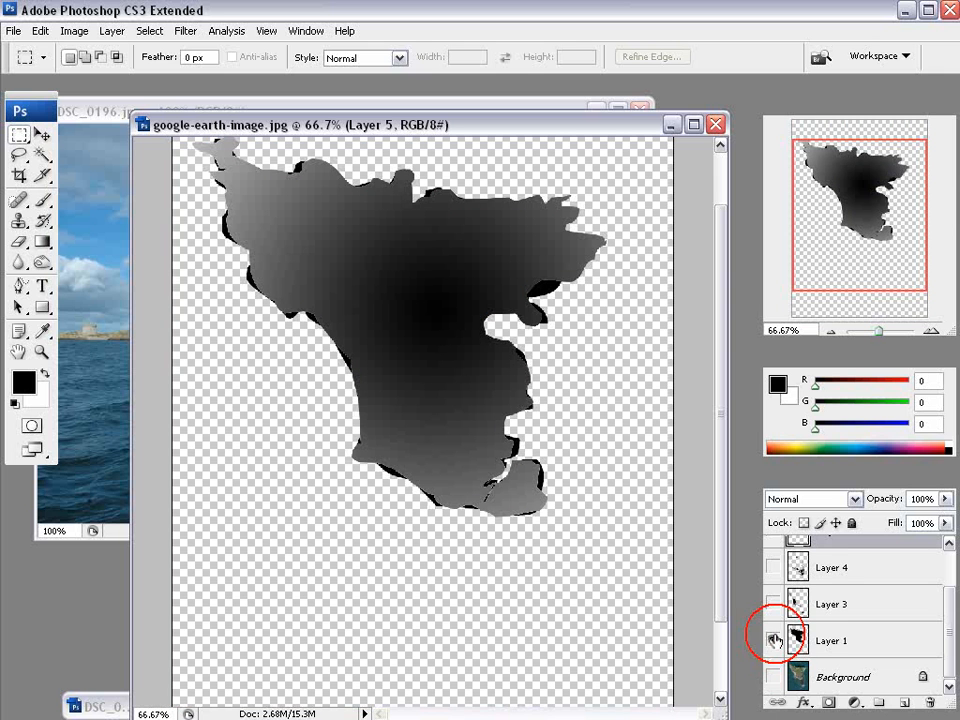
scroll(945, 632, up, 2)
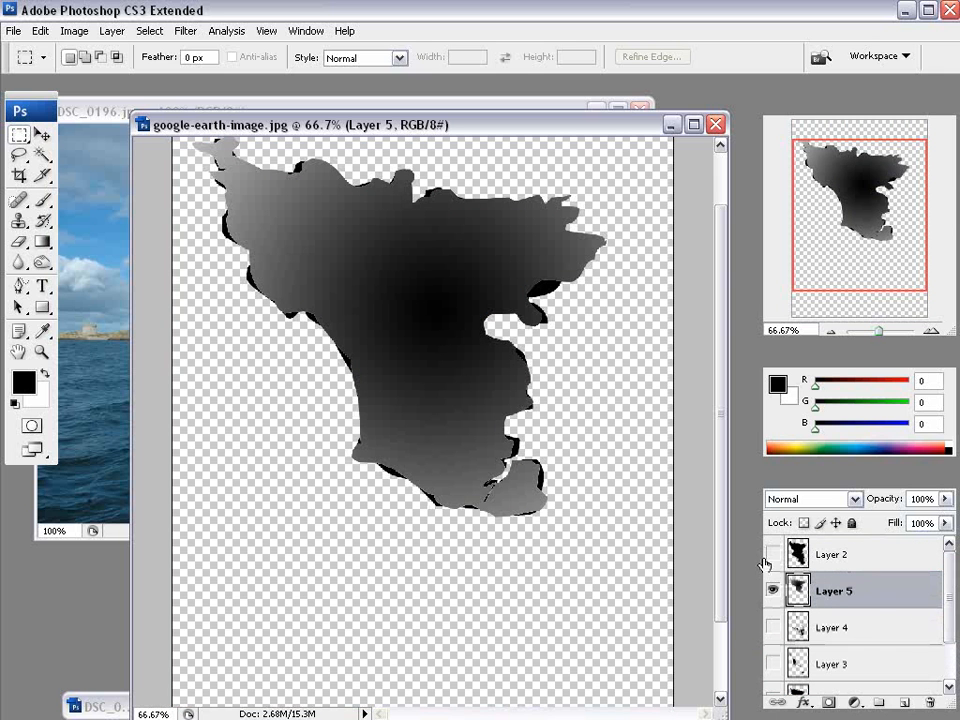
click(773, 554)
drag(873, 601, 879, 542)
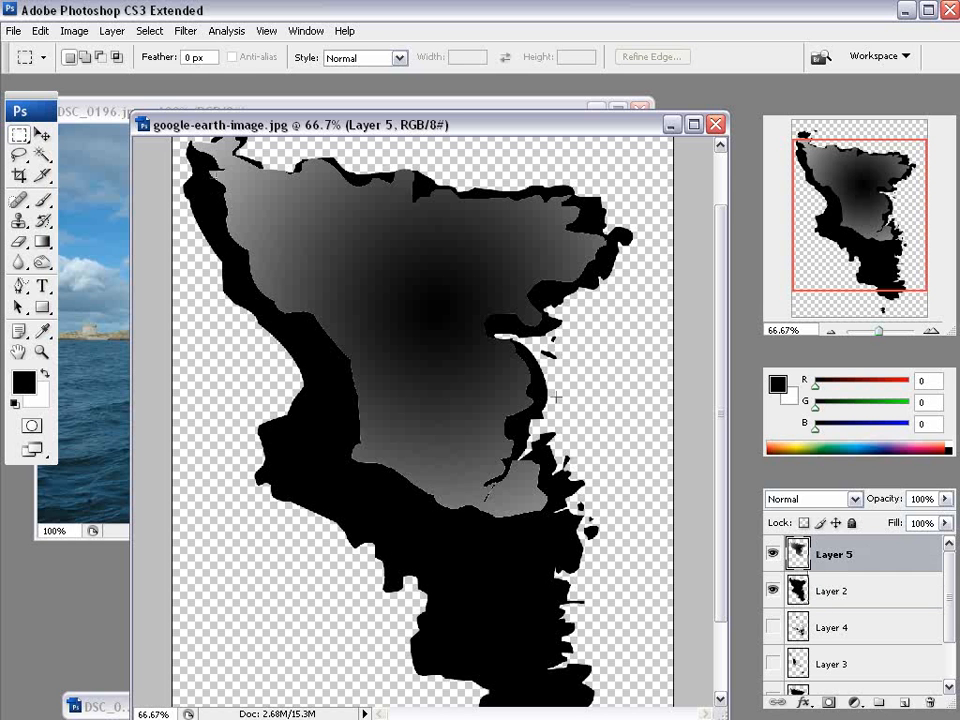
Load Layer 2's outline as a selection and fill it with a black-to-white radial gradient on a new layer.
ctrl+click(799, 592)
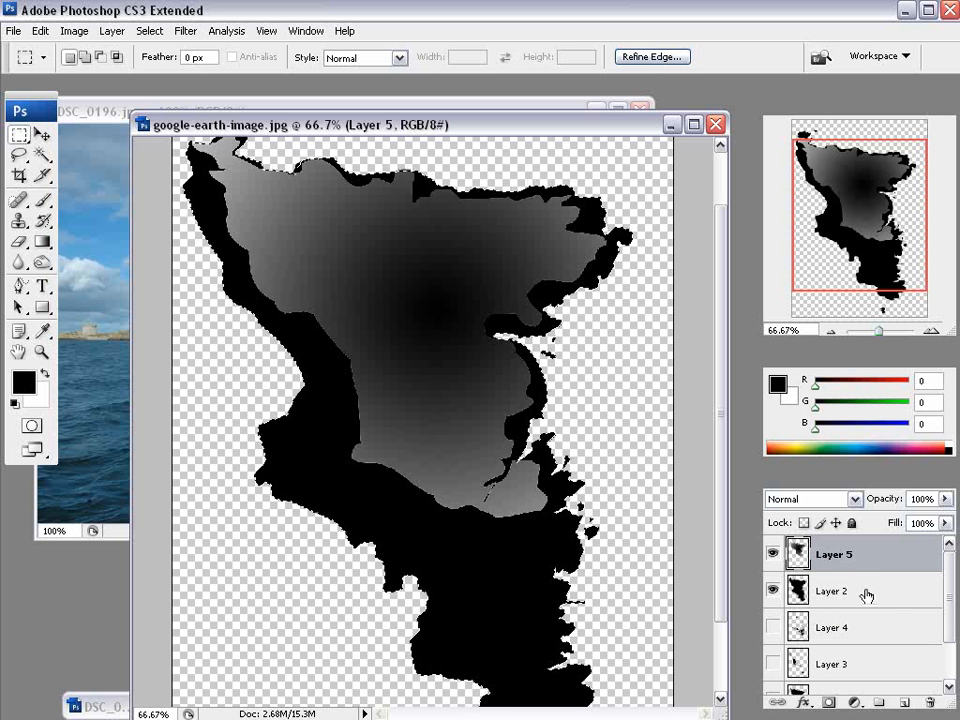
click(904, 702)
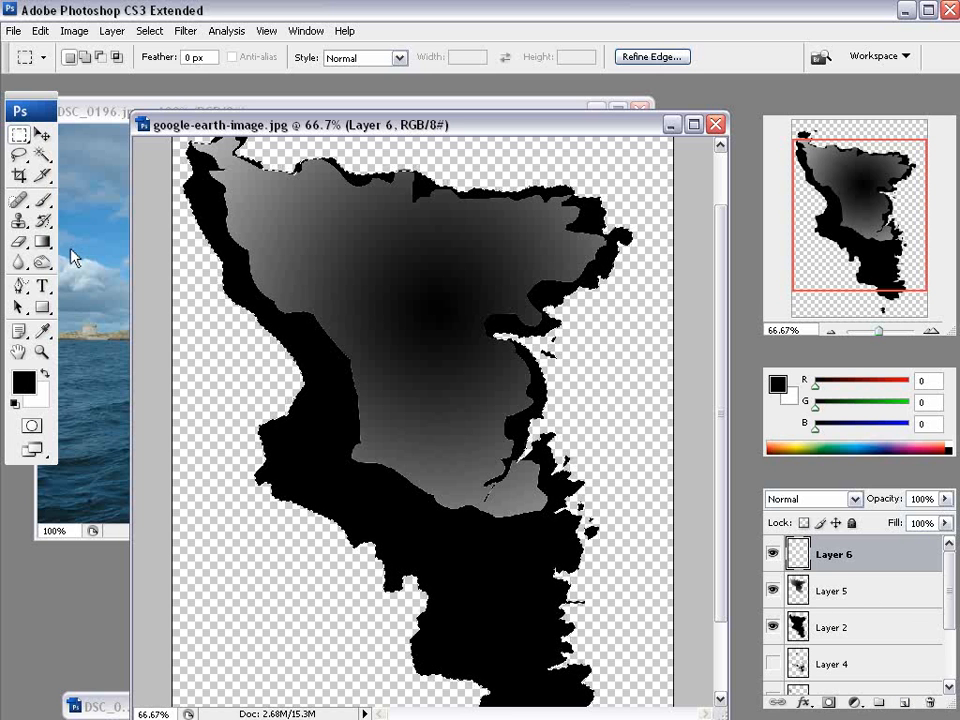
click(42, 241)
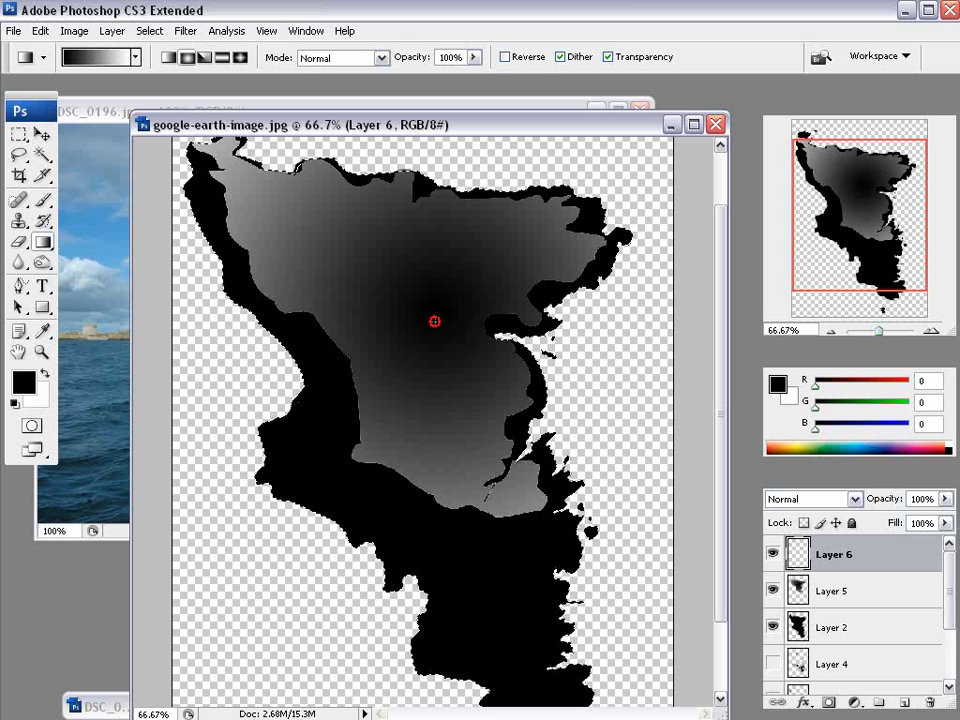
drag(434, 321, 436, 395)
drag(407, 300, 432, 680)
Move Layer 6 below Layer 5 and redraw its radial gradient with a longer spread from mid-island towards the southern reef.
drag(800, 560, 862, 606)
drag(411, 316, 411, 474)
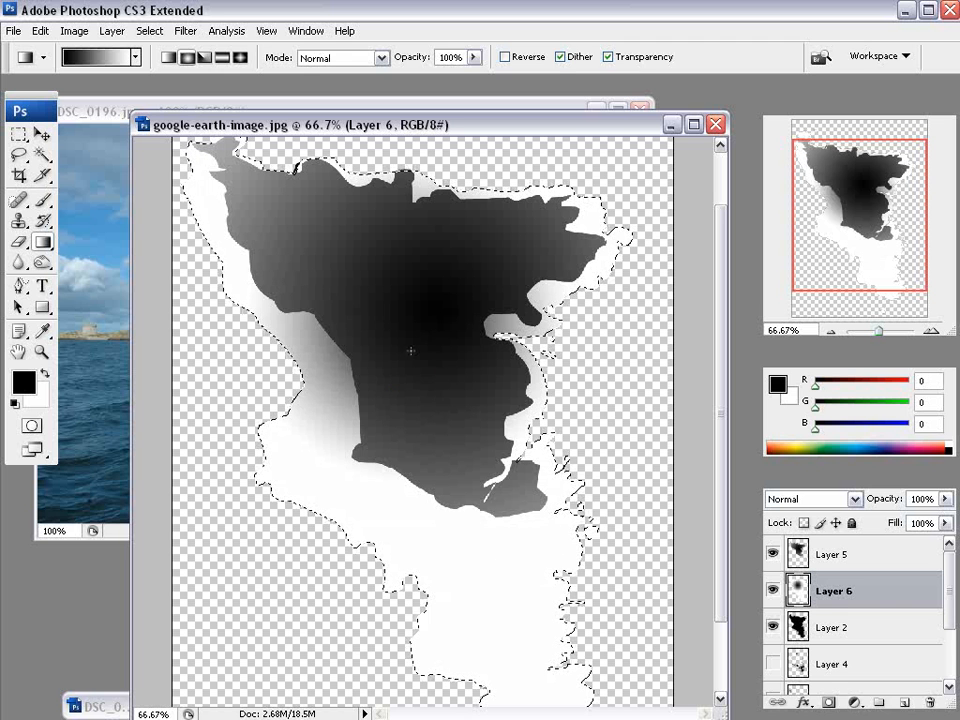
drag(287, 597, 287, 597)
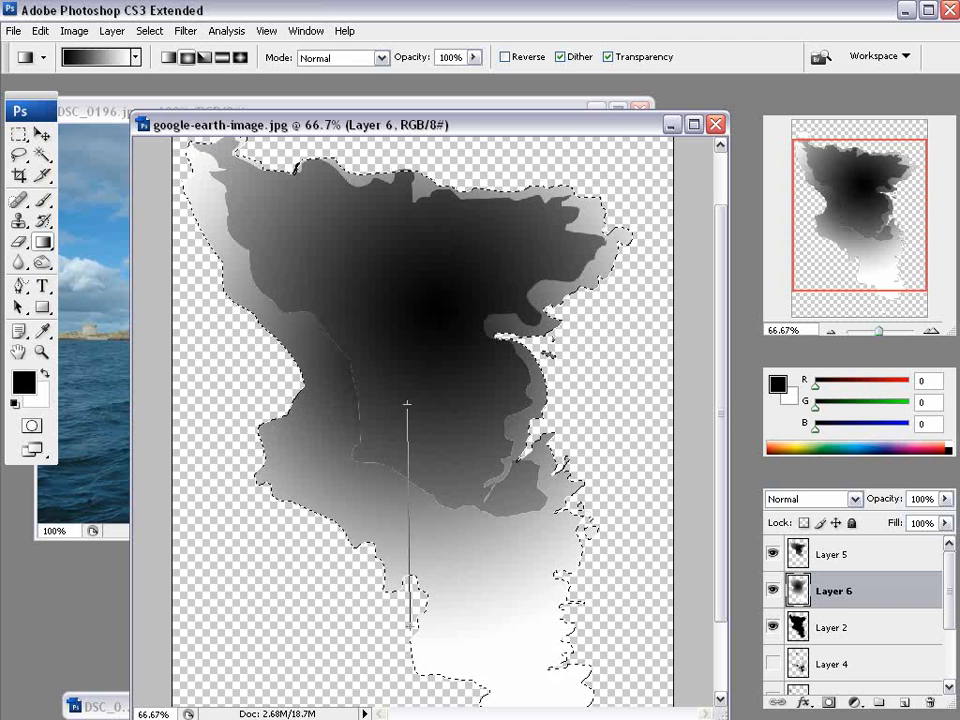
drag(407, 625, 407, 625)
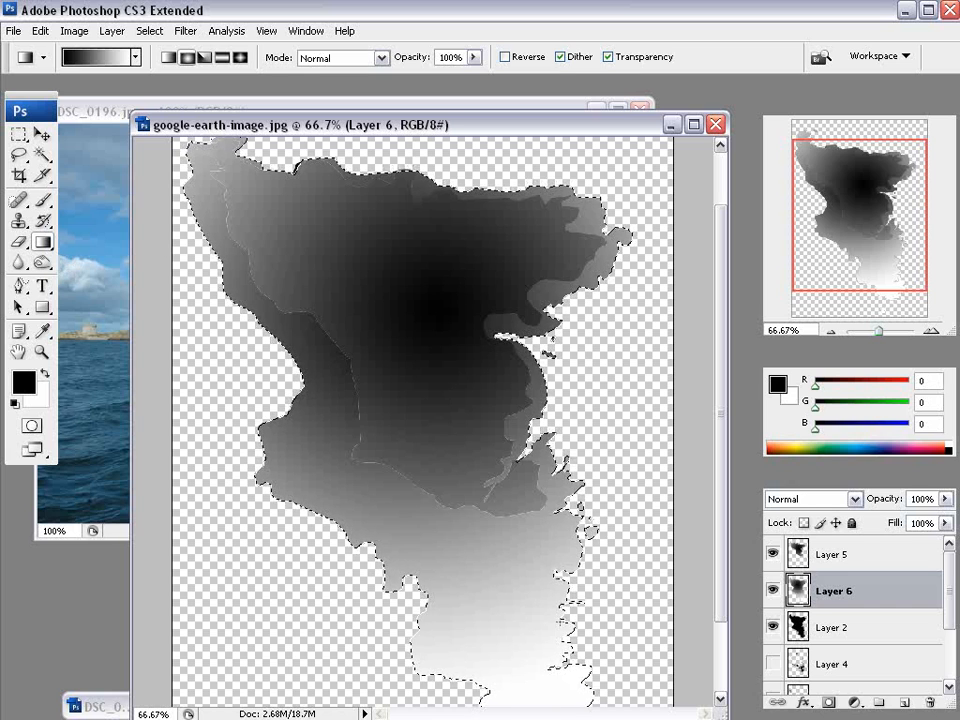
Sample a dark grey (RGB 62, 62, 62) from the gradient along the west coast as the foreground colour.
drag(721, 570, 686, 474)
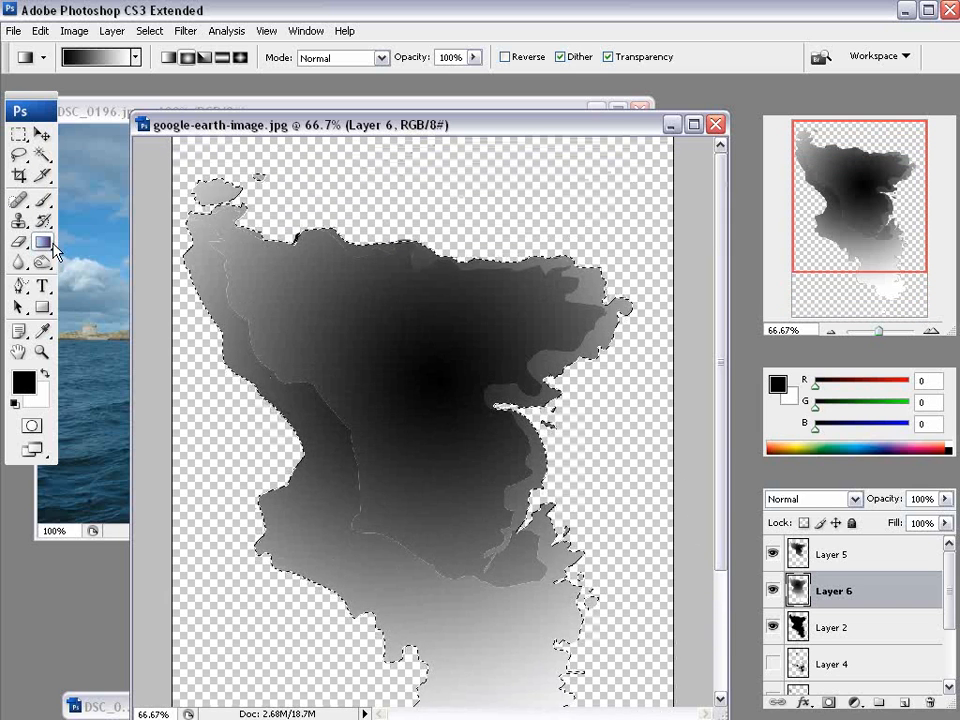
click(42, 200)
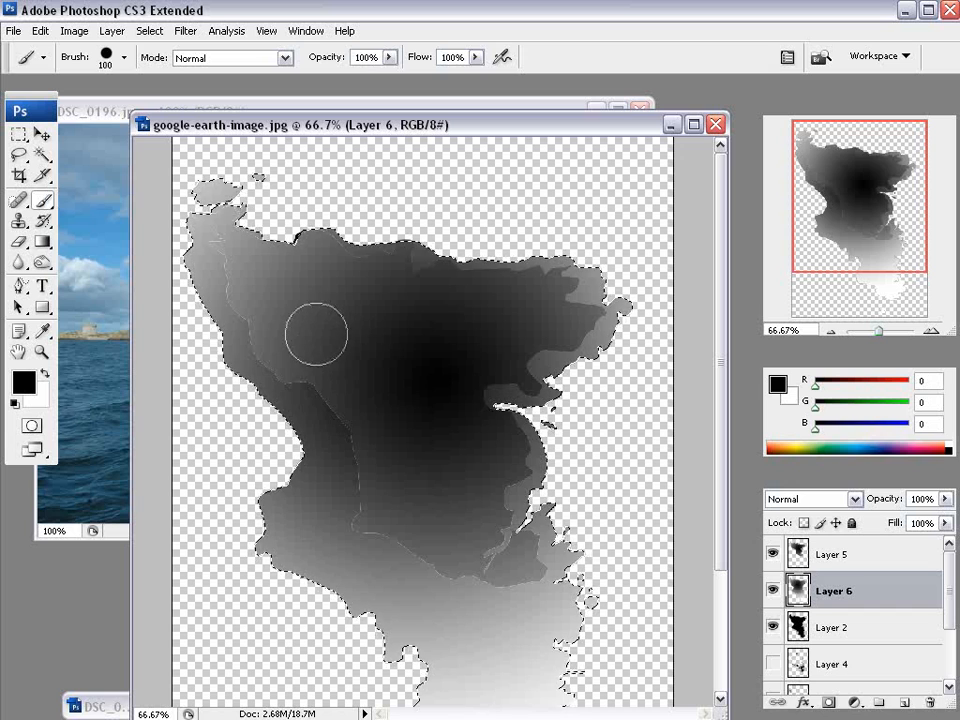
click(42, 330)
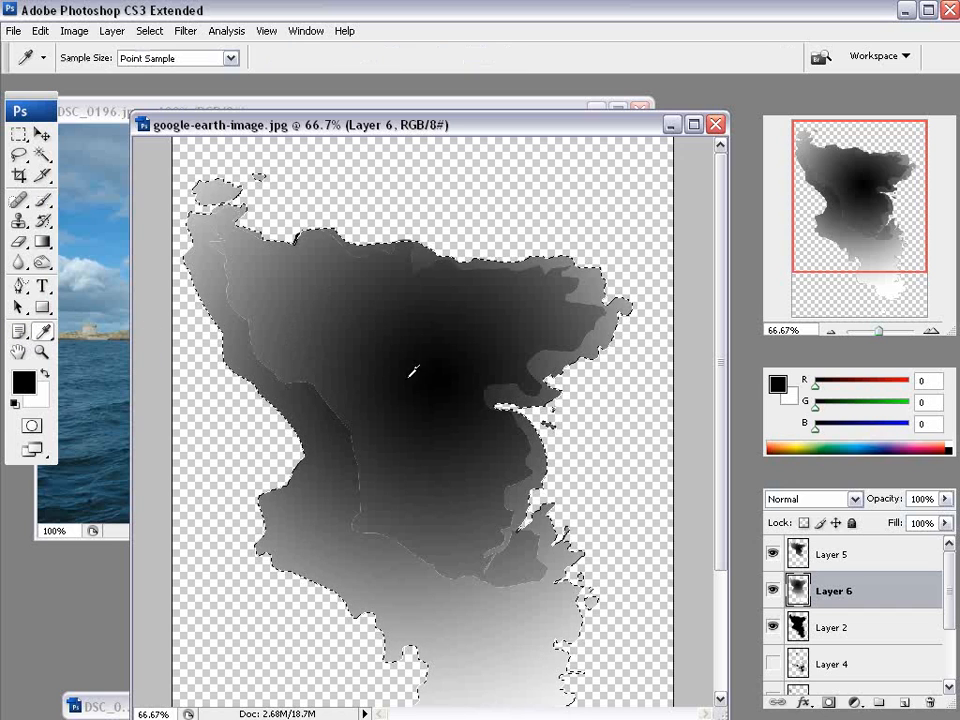
click(395, 381)
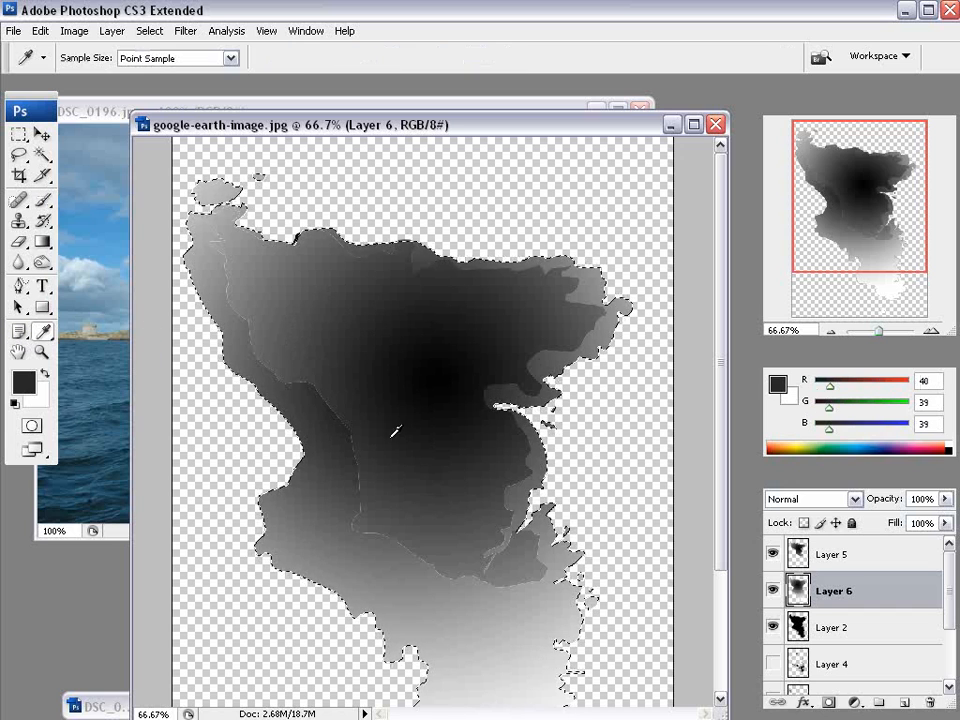
click(287, 388)
Paint the coastal strip and southern reef on Layer 6 solid dark grey with a 175 px brush inside the selection.
click(42, 200)
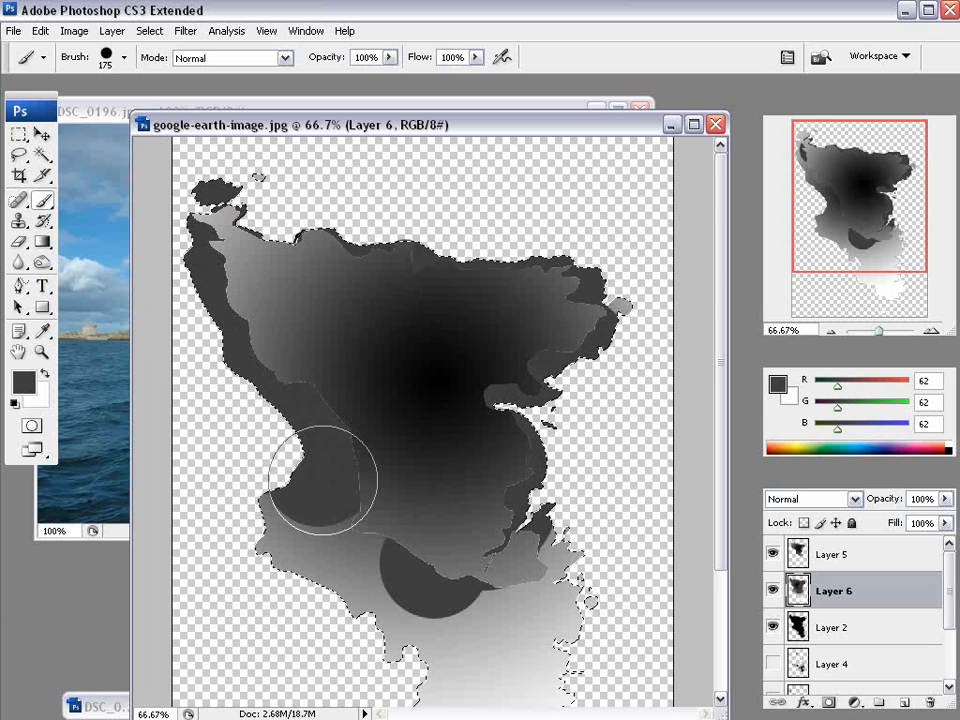
mouse_move(376, 553)
mouse_down()
mouse_move(448, 459)
mouse_move(510, 617)
mouse_move(441, 656)
mouse_move(630, 558)
mouse_up()
scroll(728, 480, down, 3)
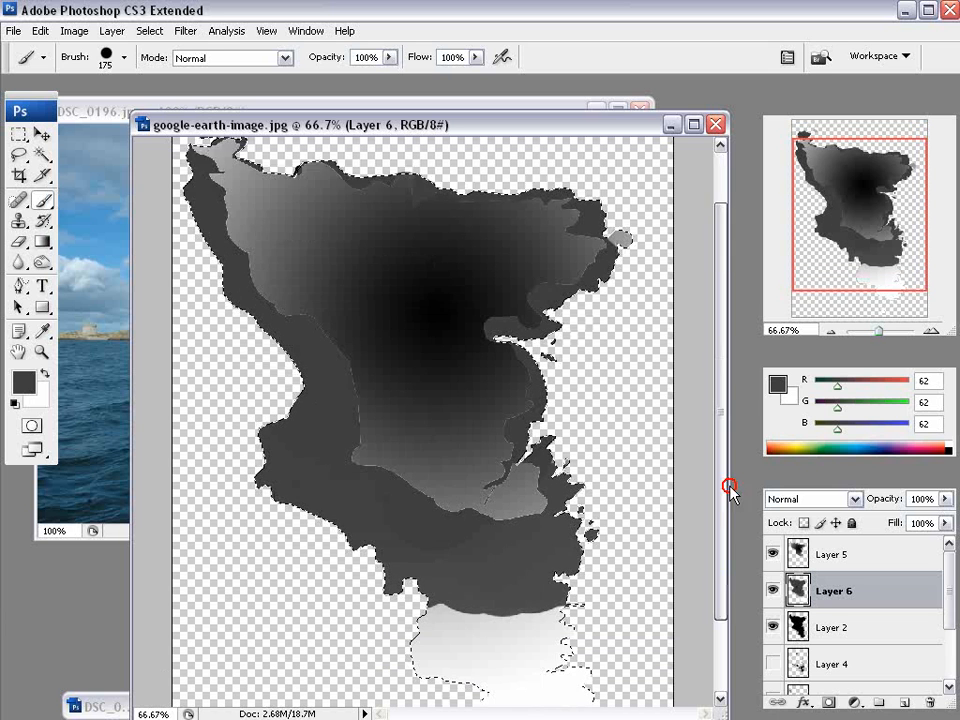
mouse_move(322, 262)
mouse_down()
mouse_move(471, 364)
mouse_move(446, 414)
mouse_move(399, 606)
mouse_move(496, 552)
mouse_move(401, 407)
mouse_up()
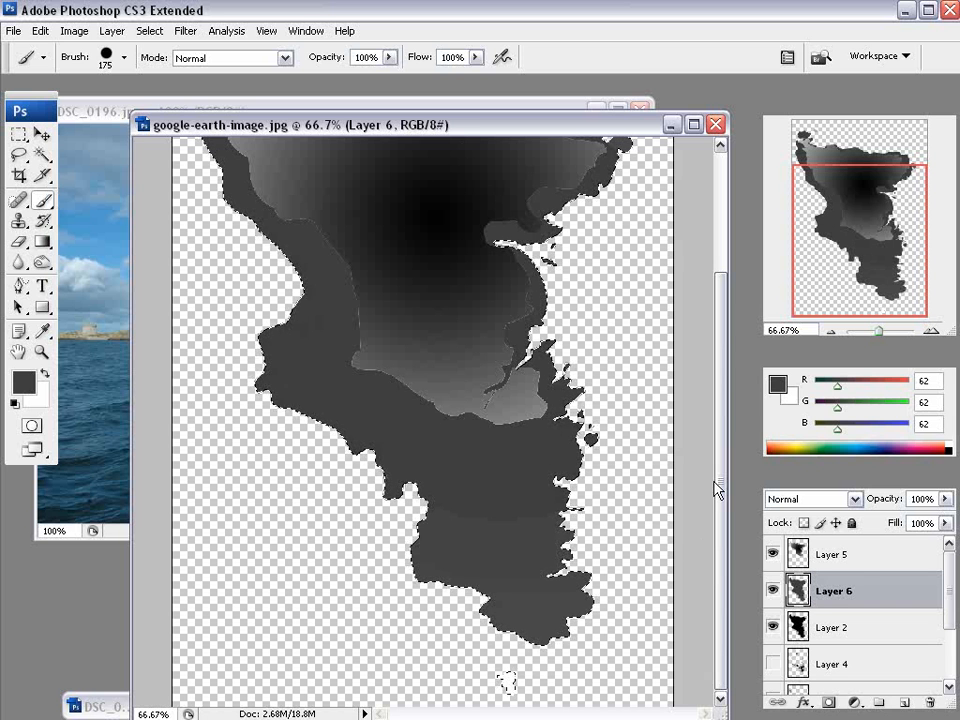
scroll(720, 430, up, 3)
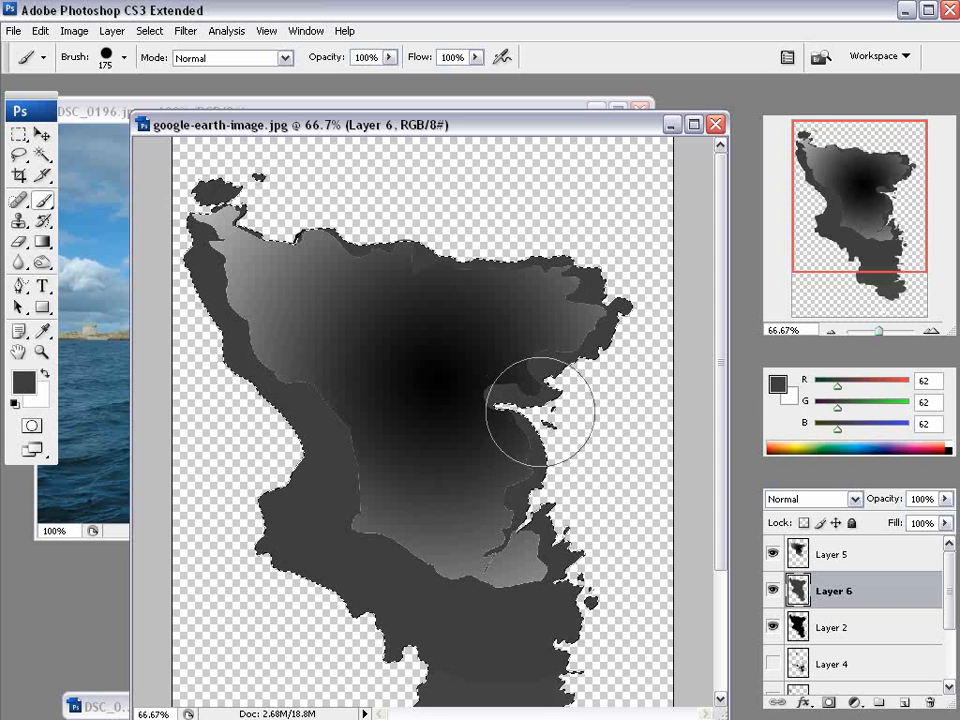
drag(720, 443, 724, 561)
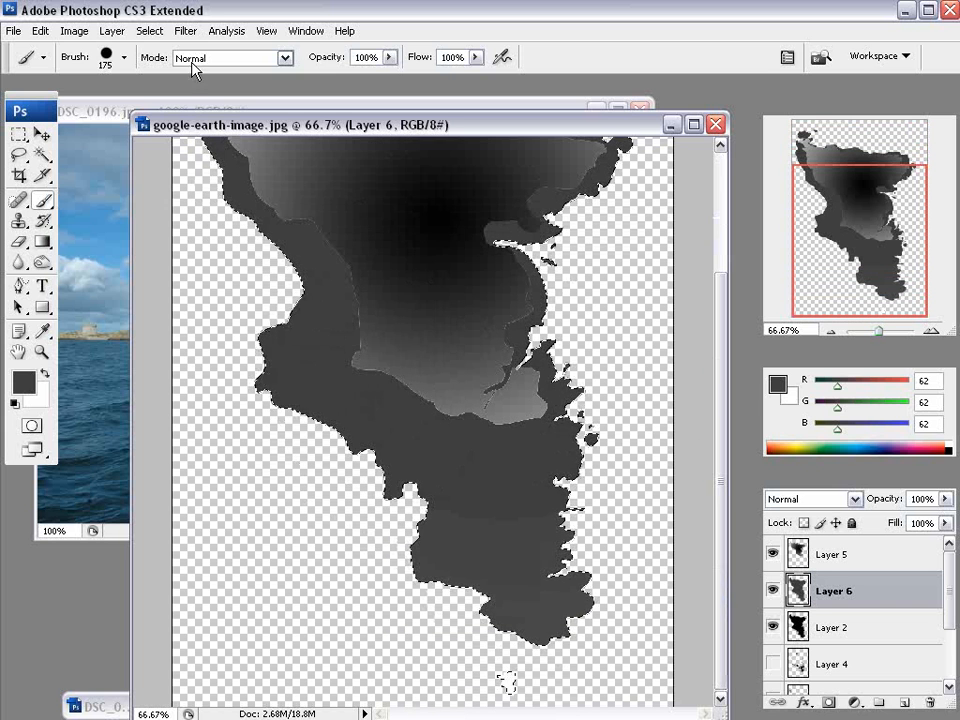
Apply a Gaussian Blur with a 66.4 pixel radius to Layer 6 inside the island selection.
click(186, 31)
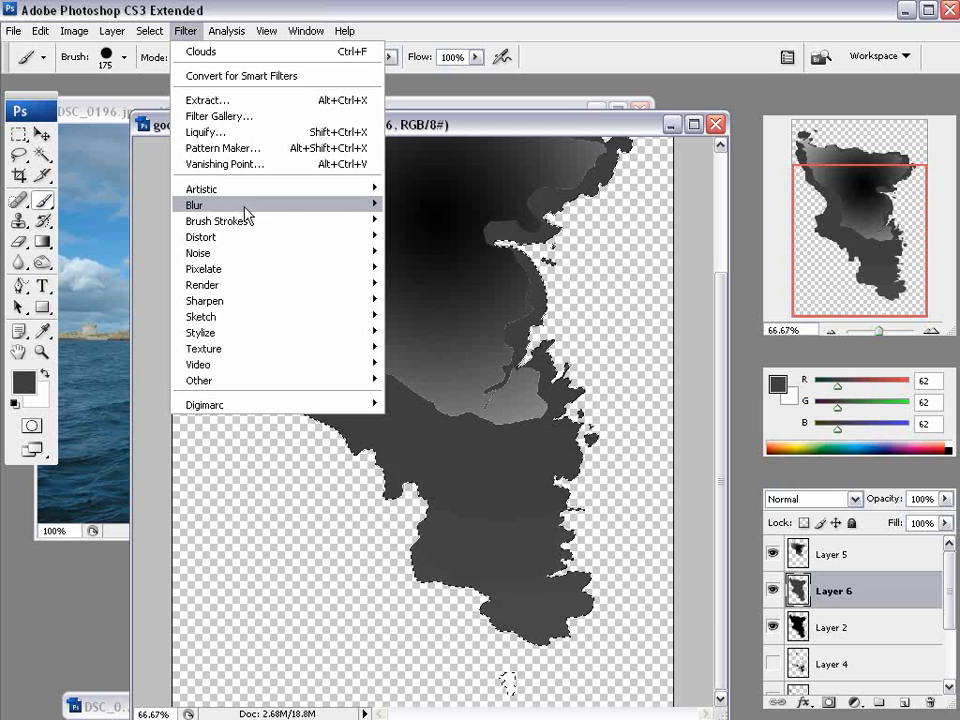
mouse_move(246, 216)
click(422, 270)
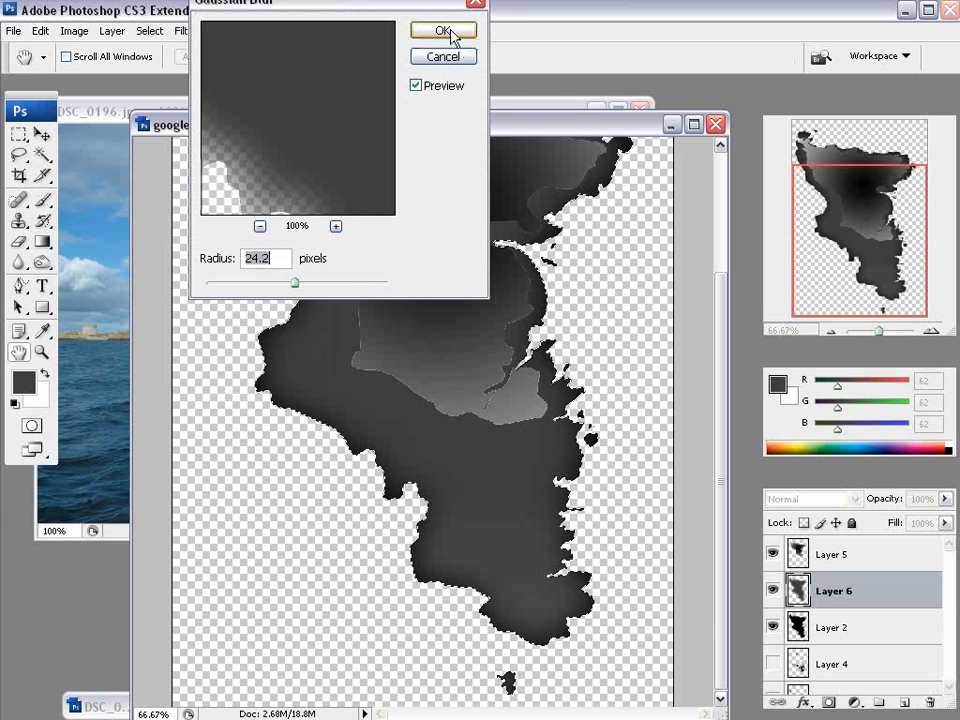
drag(314, 290, 334, 286)
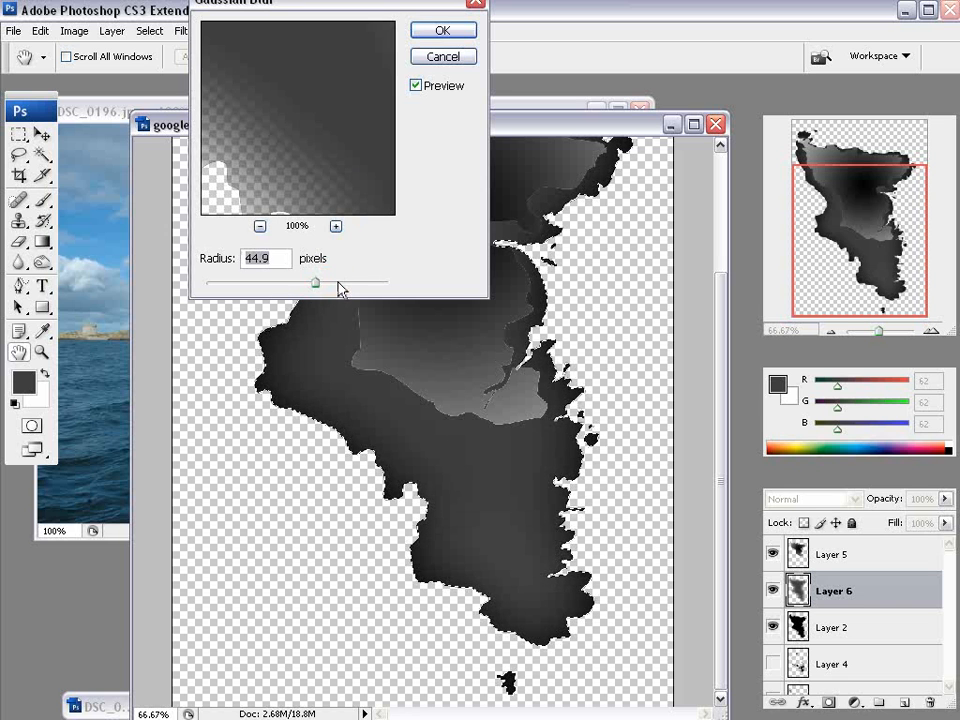
click(337, 286)
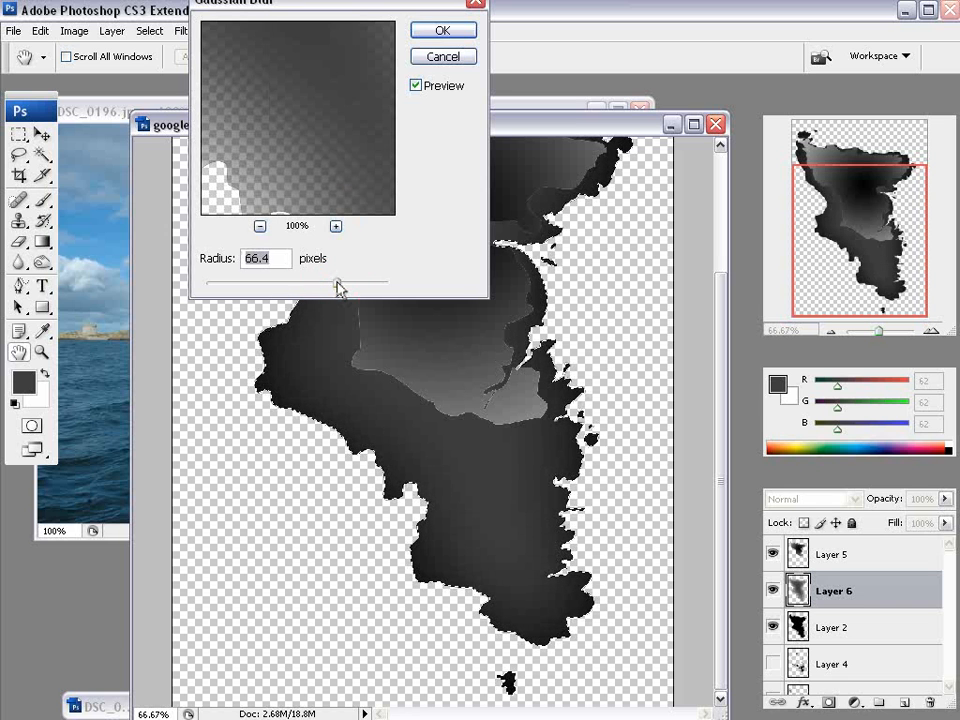
click(448, 31)
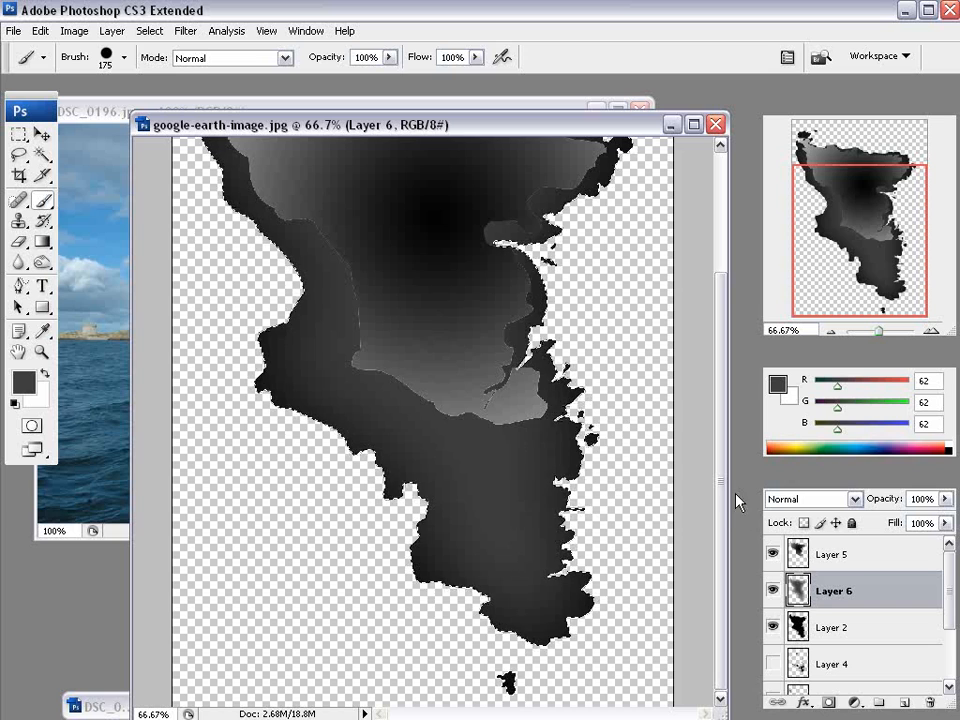
Load Layer 5's outline as a selection, apply a Gaussian Blur to Layer 5 inside it, and deselect.
drag(714, 448, 733, 400)
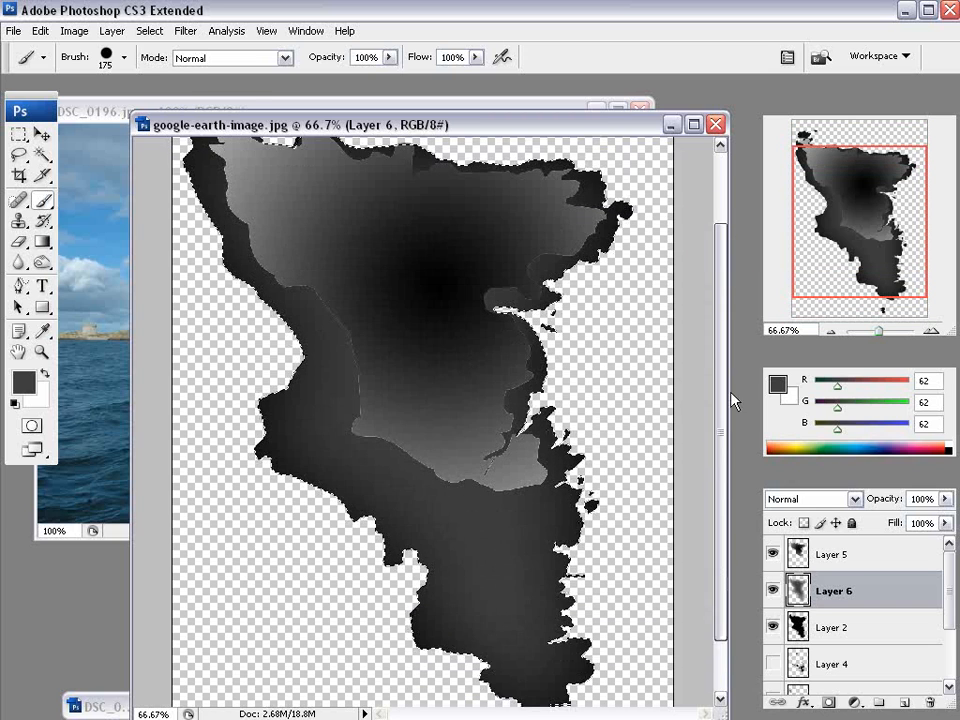
ctrl+click(798, 555)
click(866, 558)
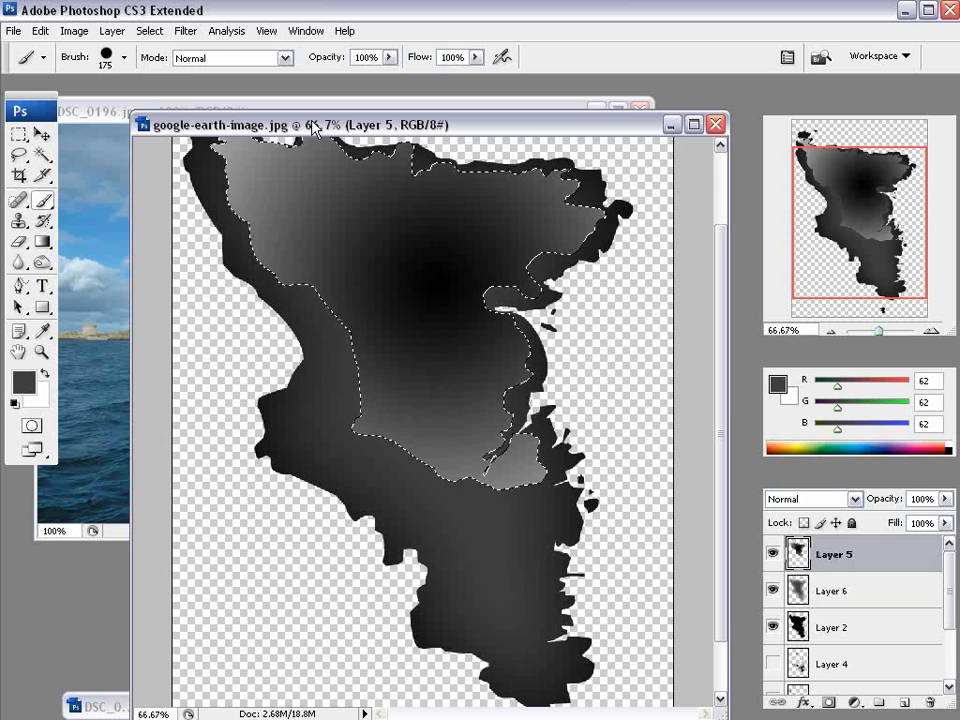
click(187, 31)
mouse_move(274, 206)
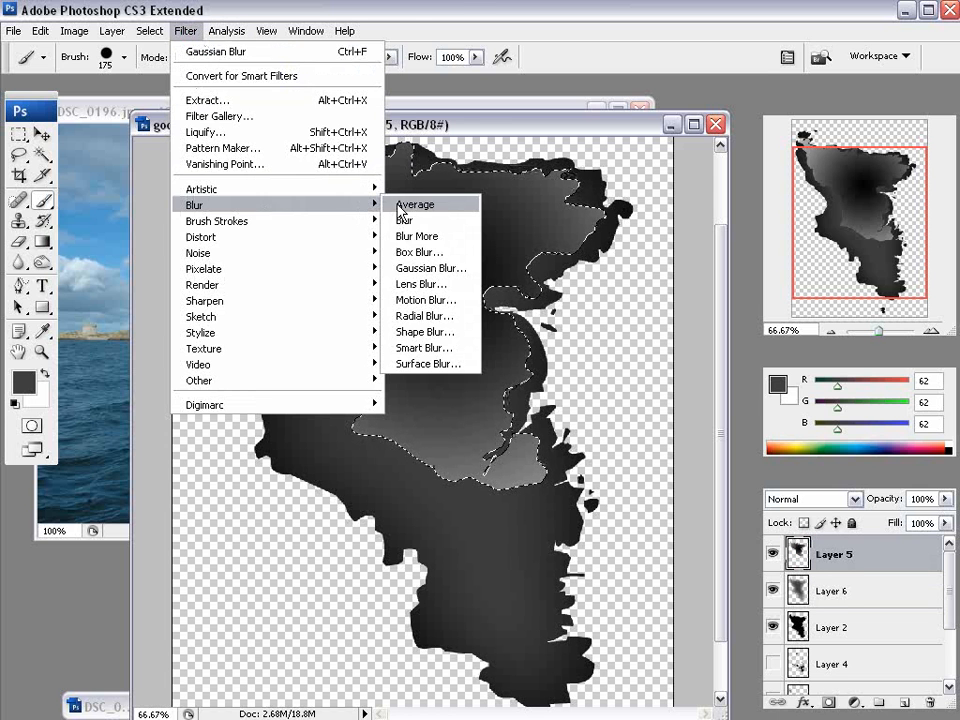
click(405, 268)
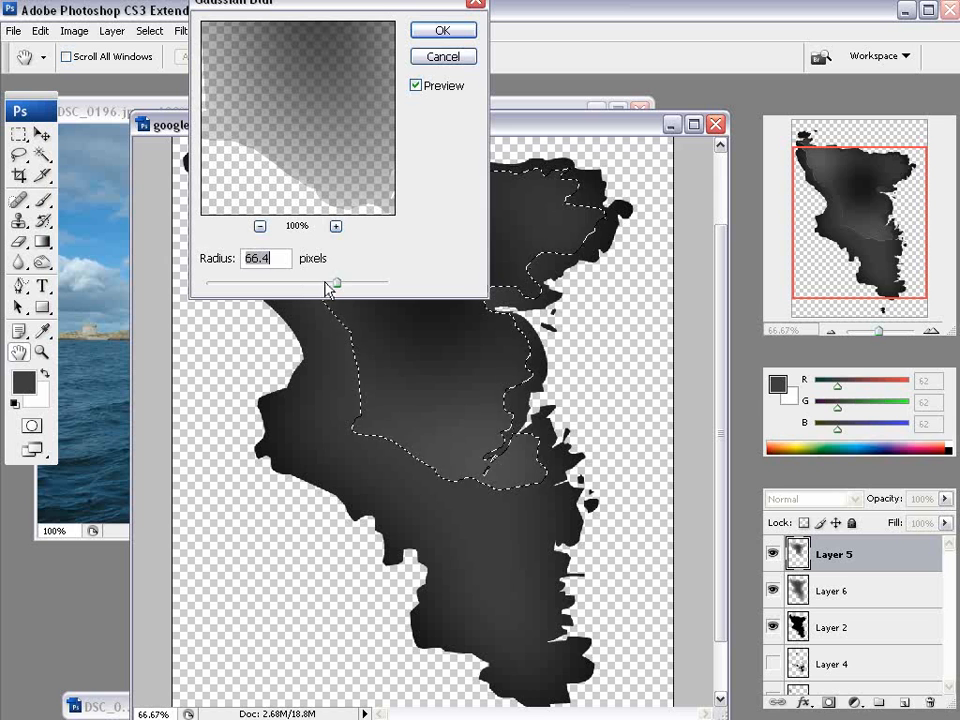
mouse_move(349, 285)
mouse_down()
mouse_move(387, 289)
mouse_move(360, 285)
mouse_up()
click(442, 56)
key(b)
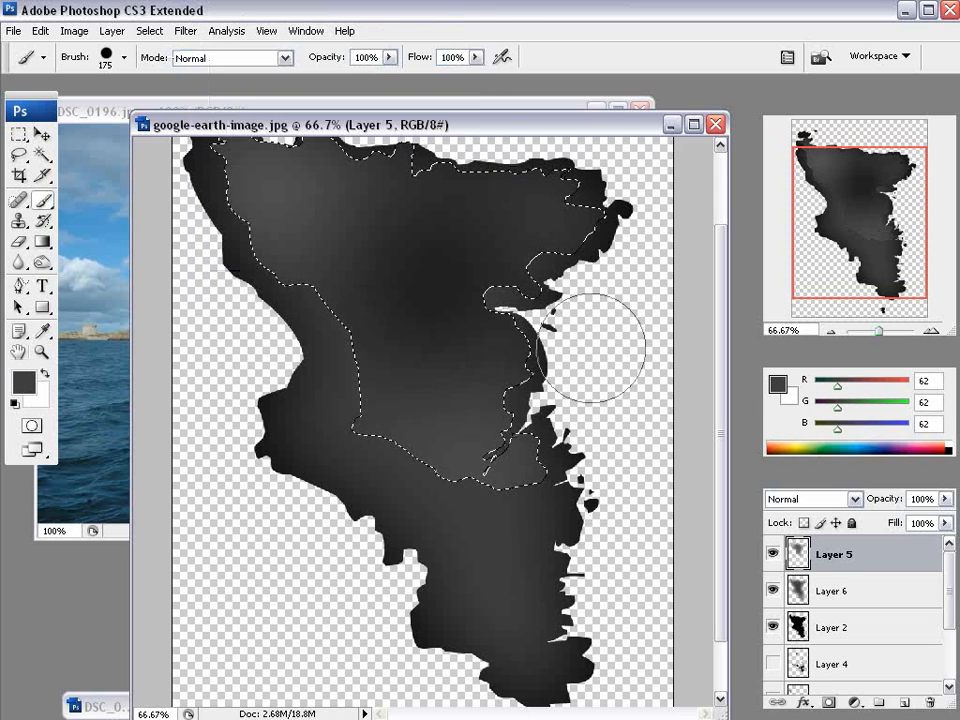
click(18, 133)
click(607, 228)
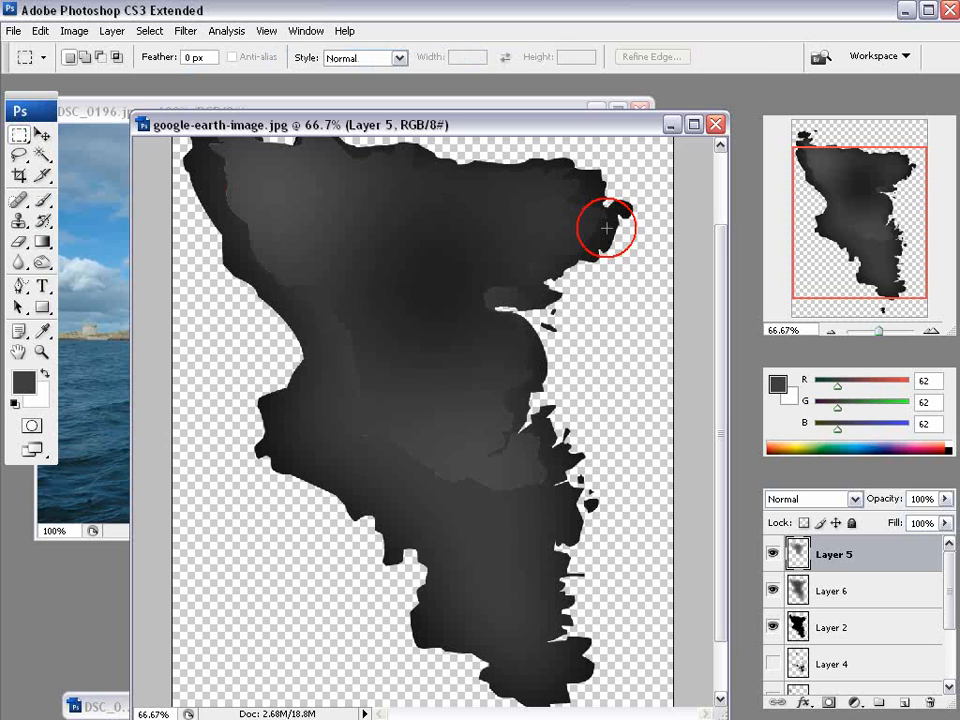
Hide Layer 5 and invert the colours of Layer 6.
drag(720, 405, 702, 331)
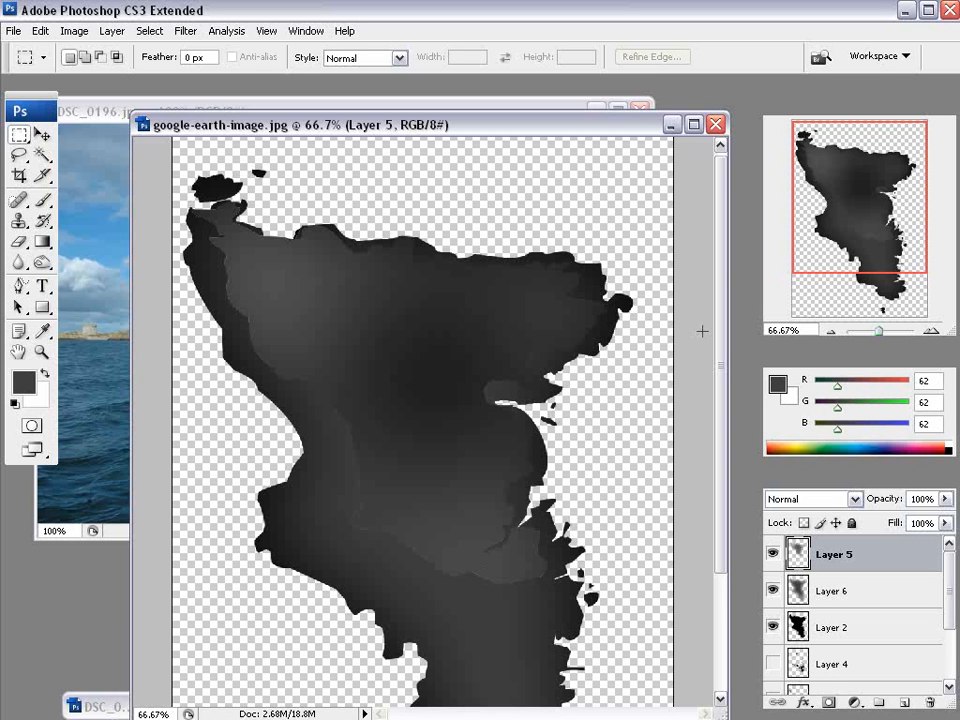
drag(718, 268, 675, 420)
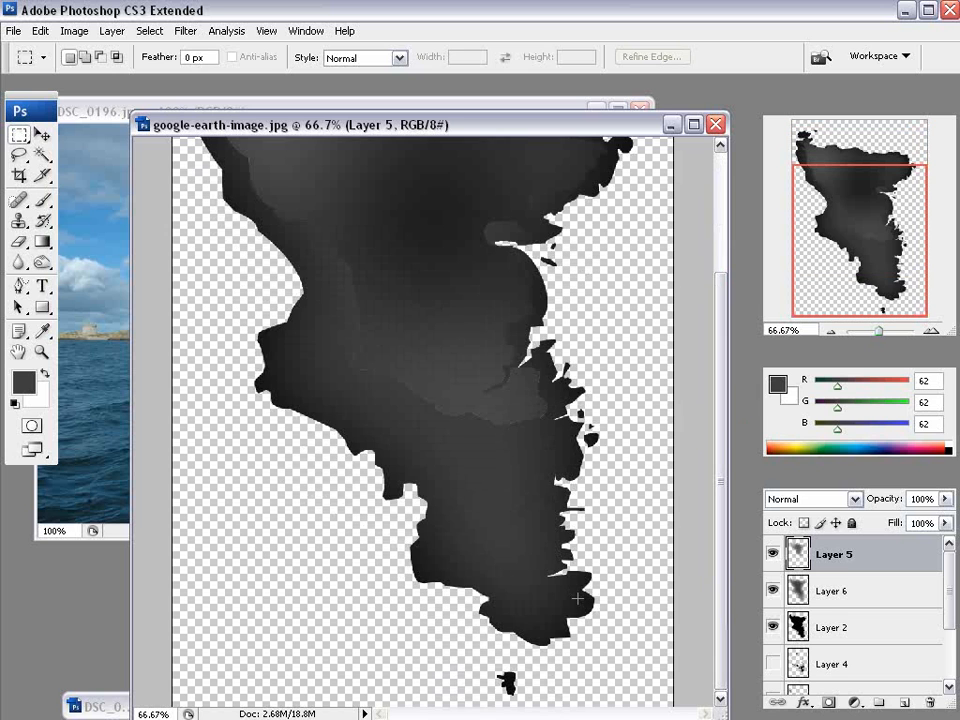
click(800, 592)
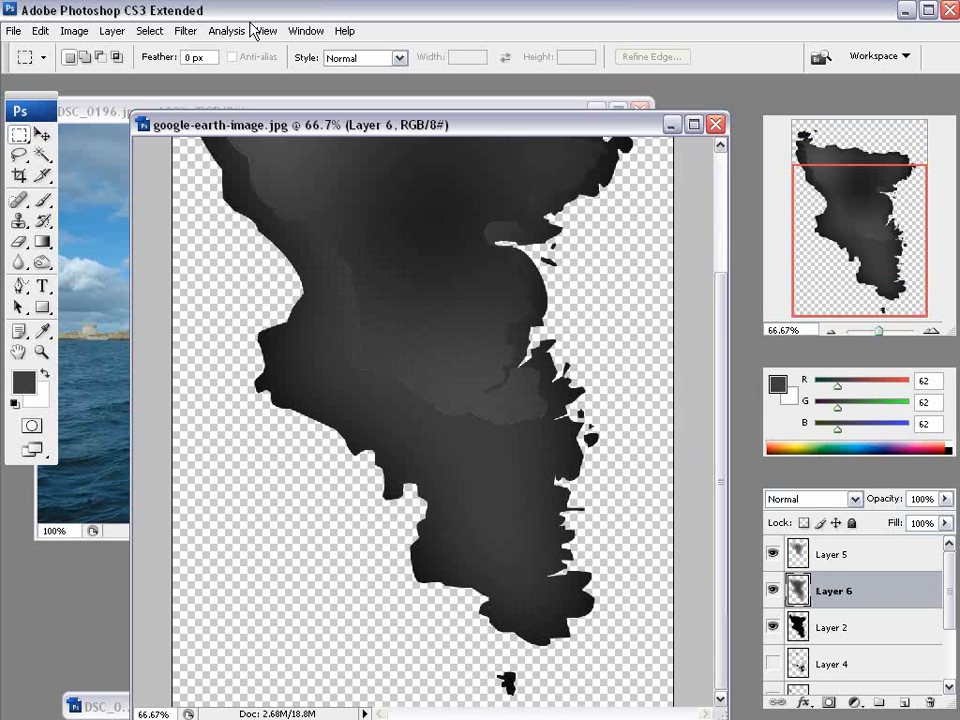
click(773, 553)
scroll(696, 429, up, 3)
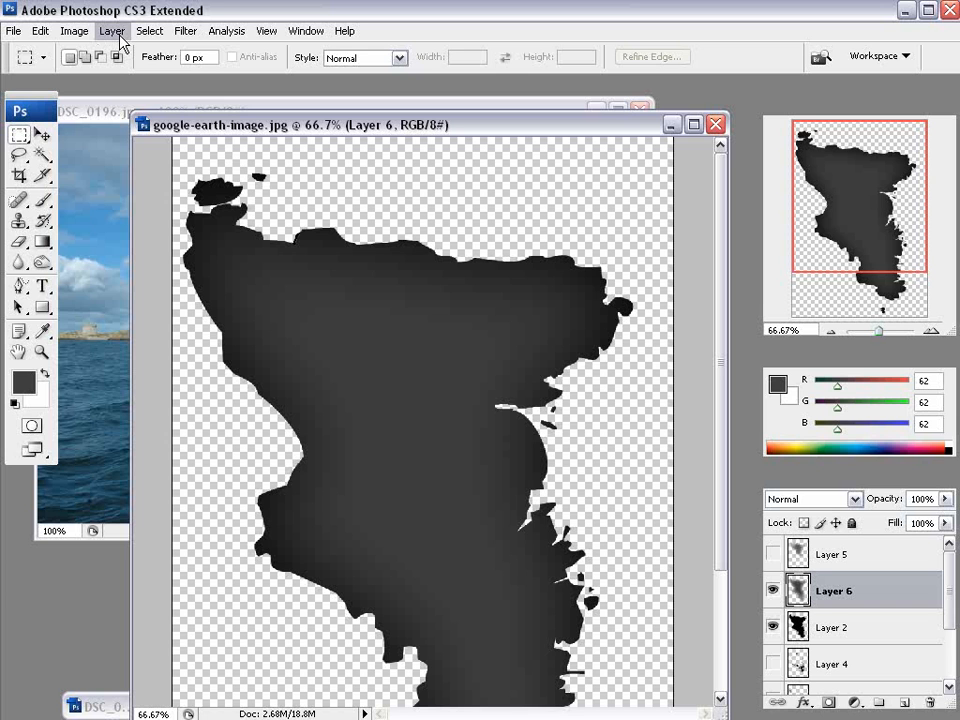
click(74, 33)
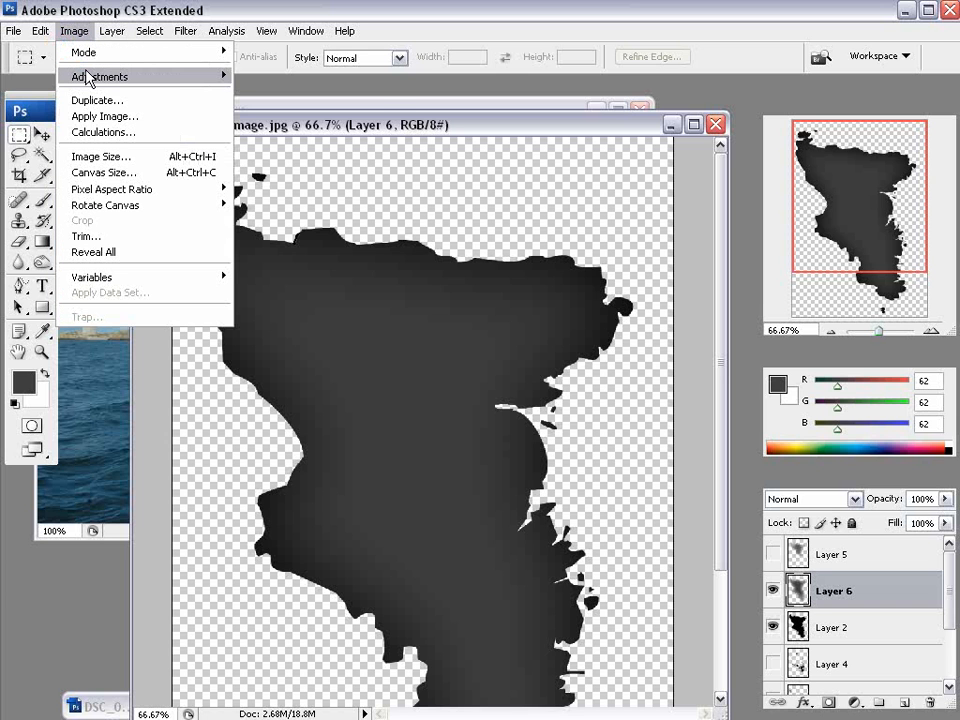
mouse_move(88, 78)
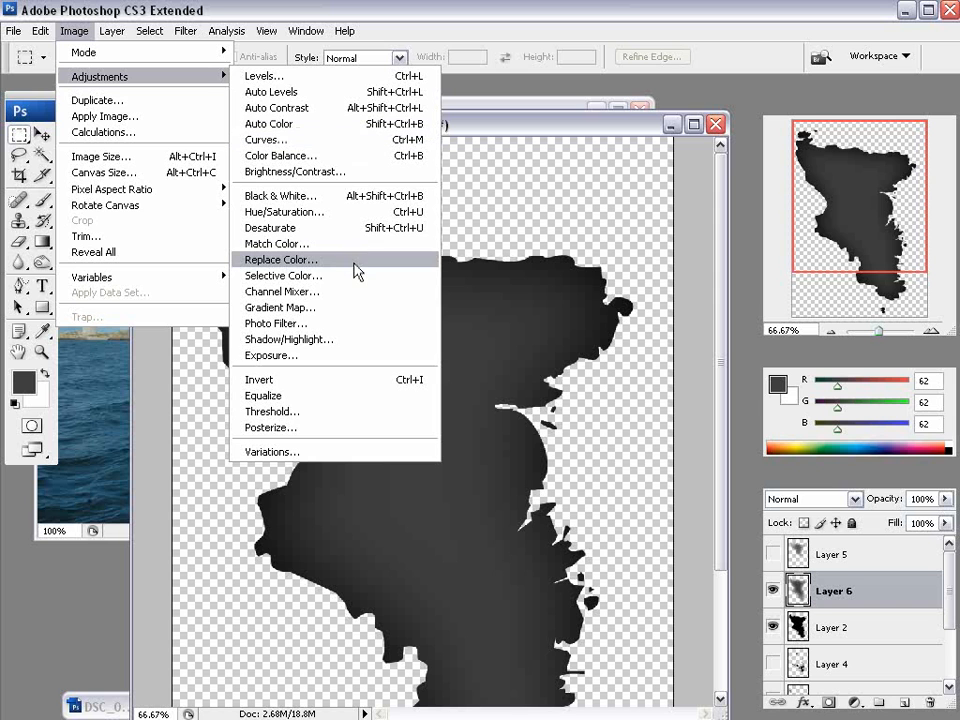
click(349, 356)
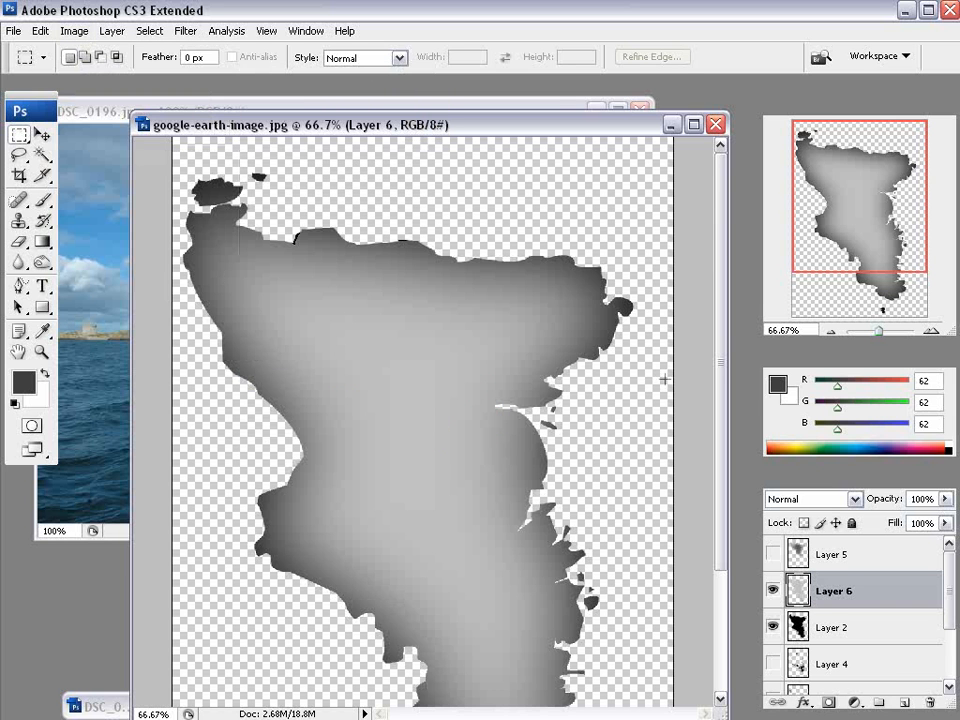
Hide Layer 2 and Layer 1, leaving Layer 6 as the only visible layer.
drag(718, 343, 719, 447)
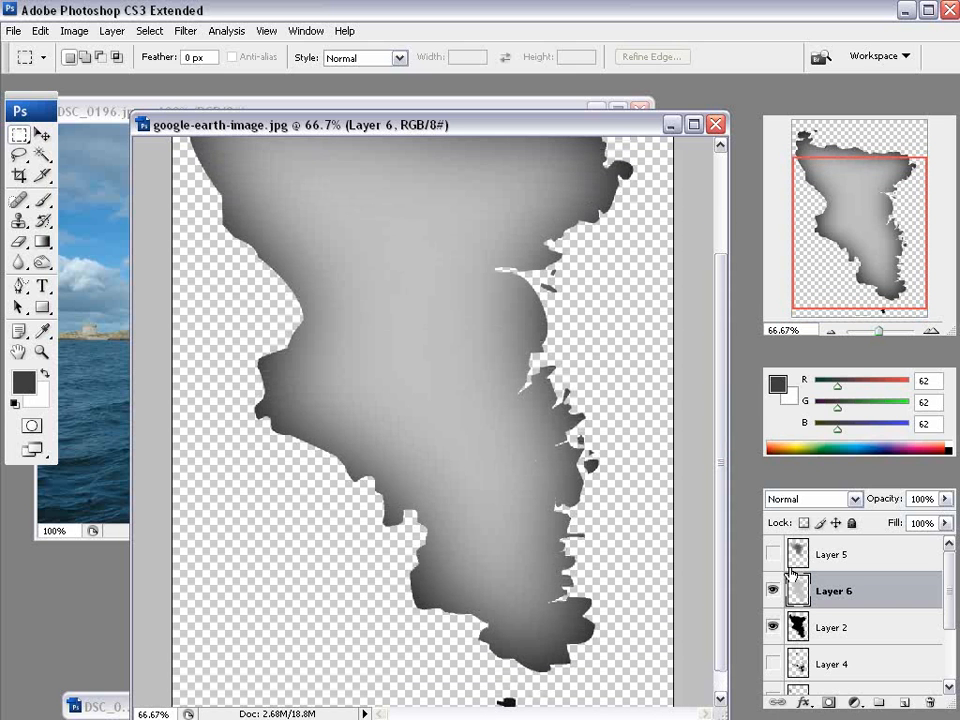
click(785, 628)
click(772, 628)
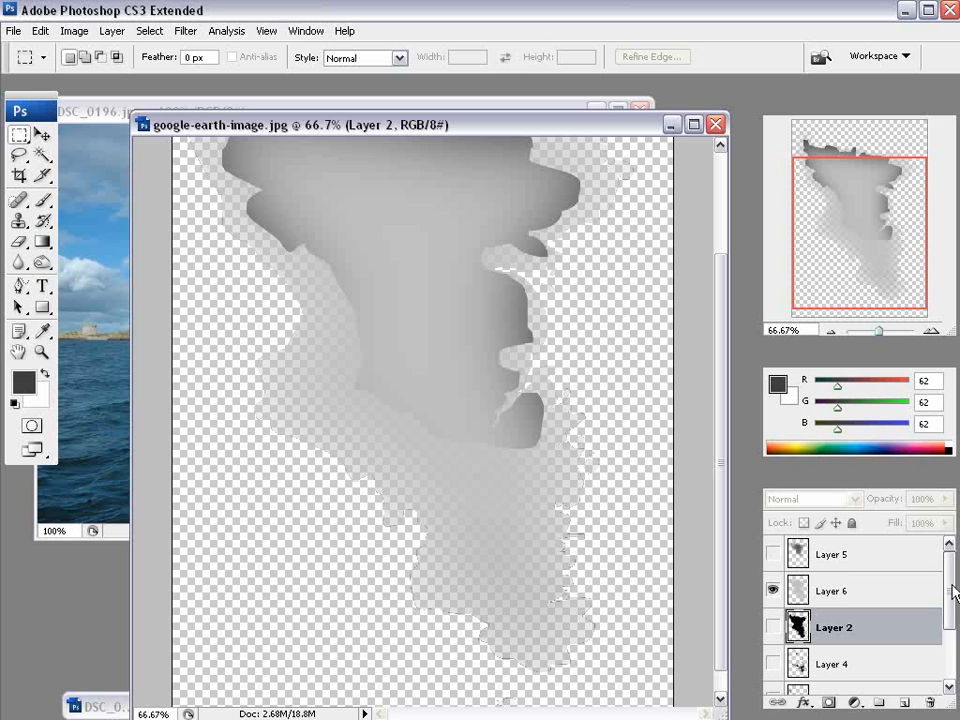
scroll(832, 675, down, 3)
click(772, 640)
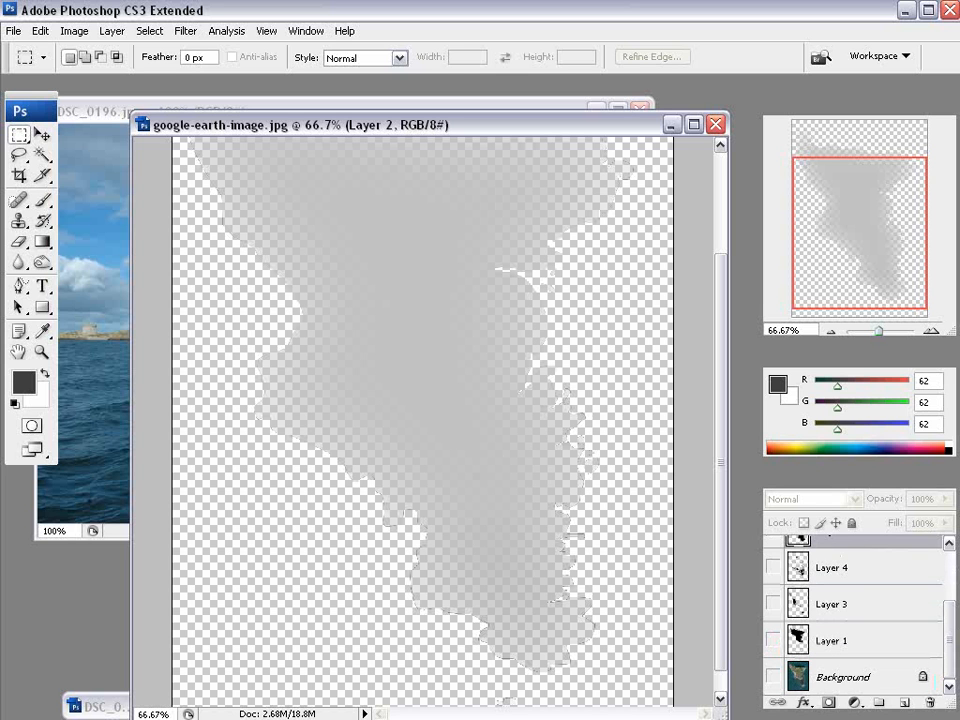
scroll(953, 621, up, 3)
click(772, 628)
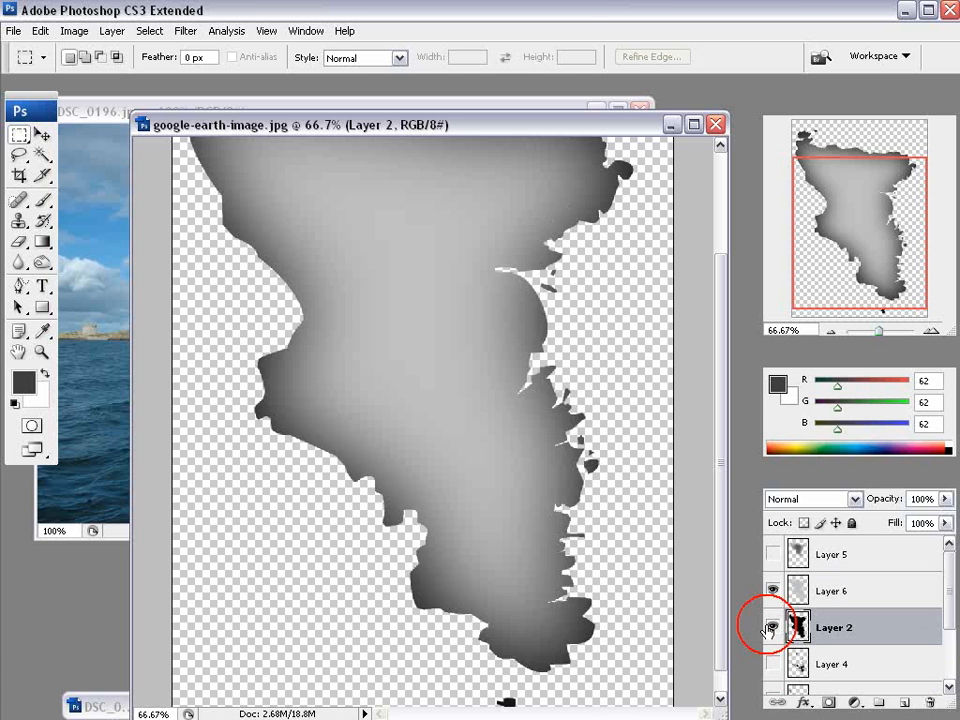
click(770, 628)
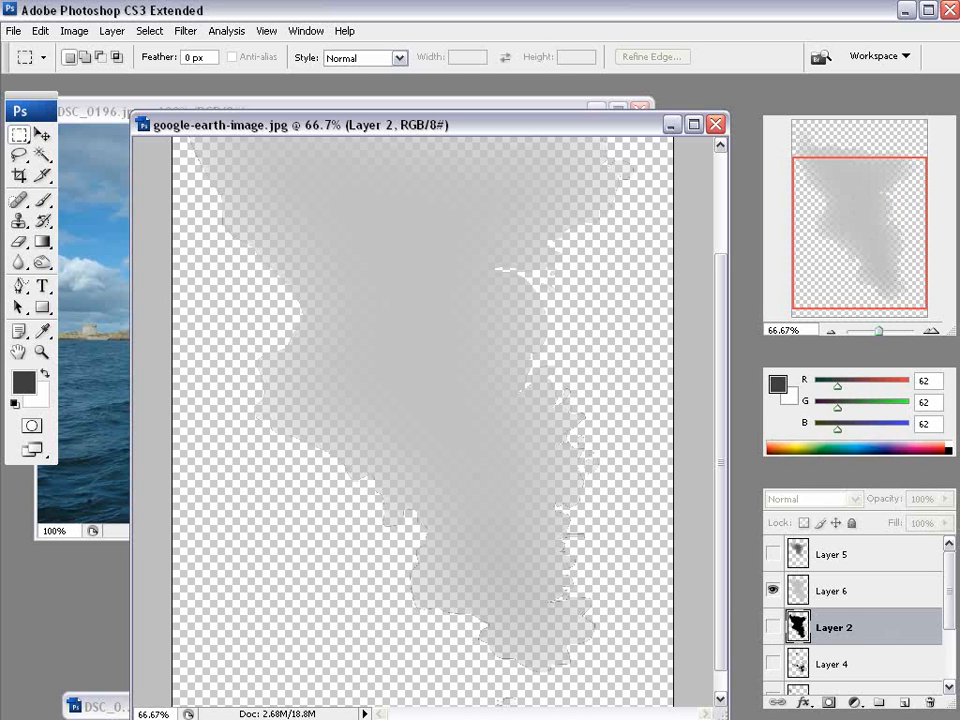
Add a new layer directly beneath Layer 6 and fill it with solid black using the Paint Bucket.
click(902, 703)
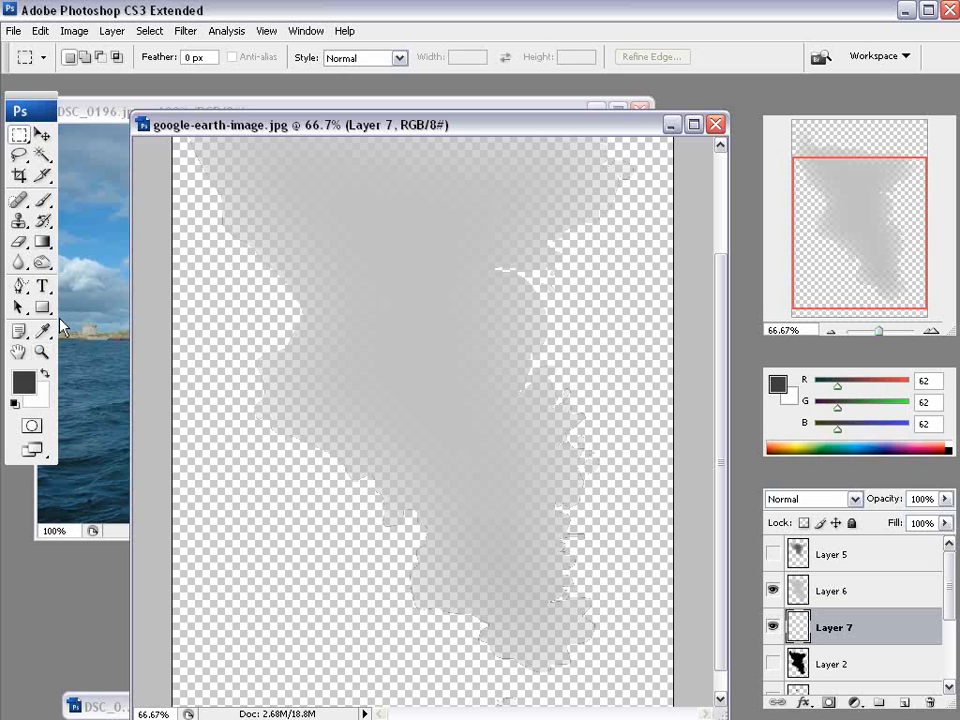
drag(42, 241, 110, 257)
click(14, 401)
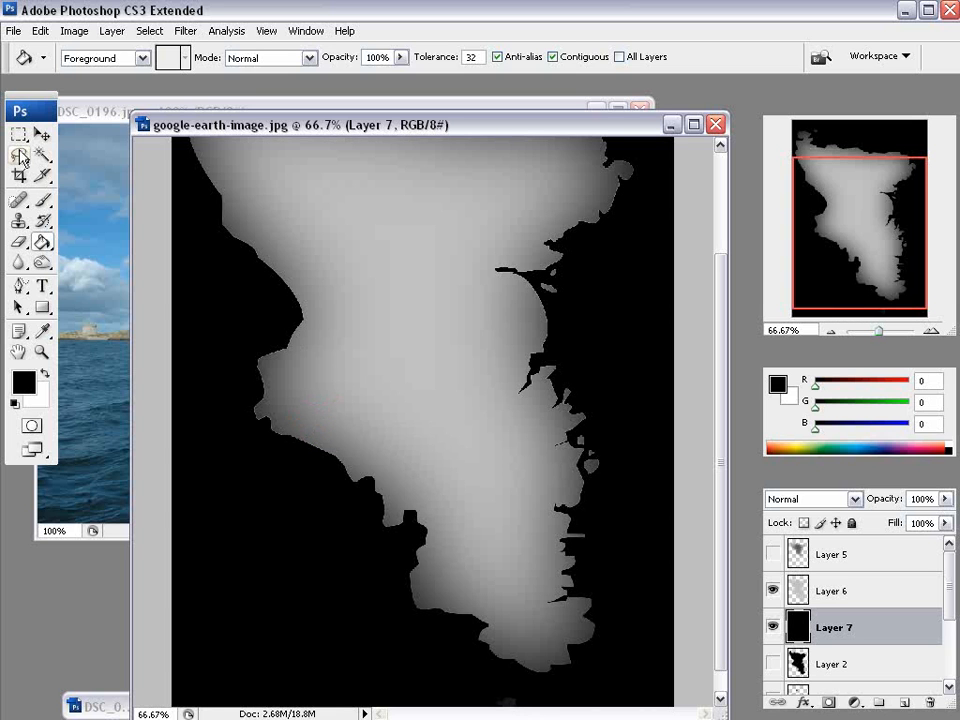
Merge Layer 6 down into the black Layer 7 and invert the merged layer's colours.
click(861, 588)
key(ctrl+e)
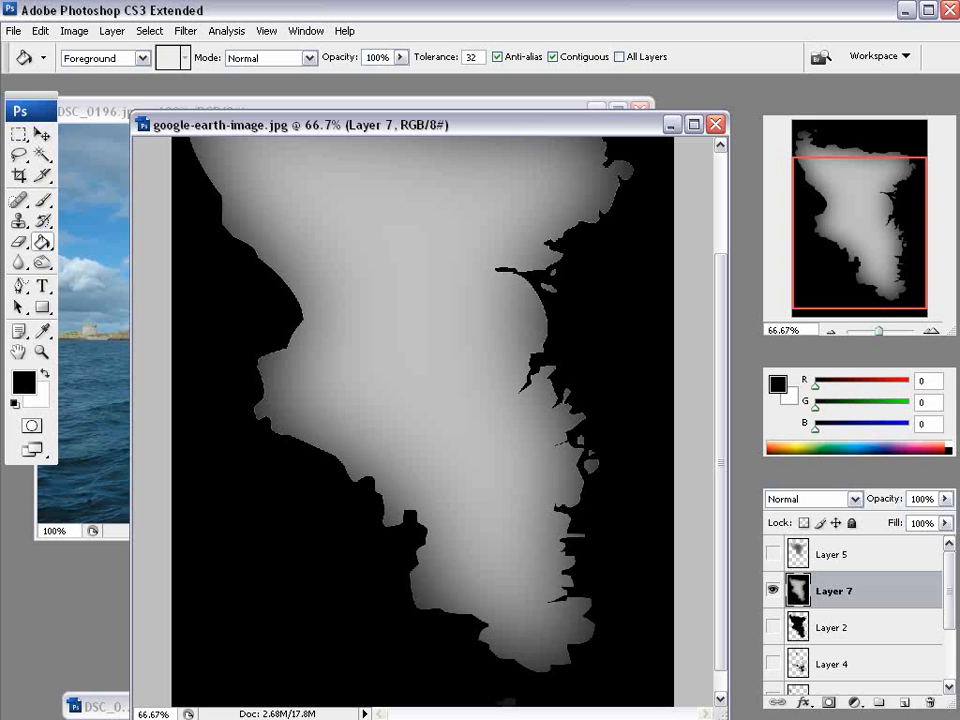
click(74, 31)
mouse_move(160, 80)
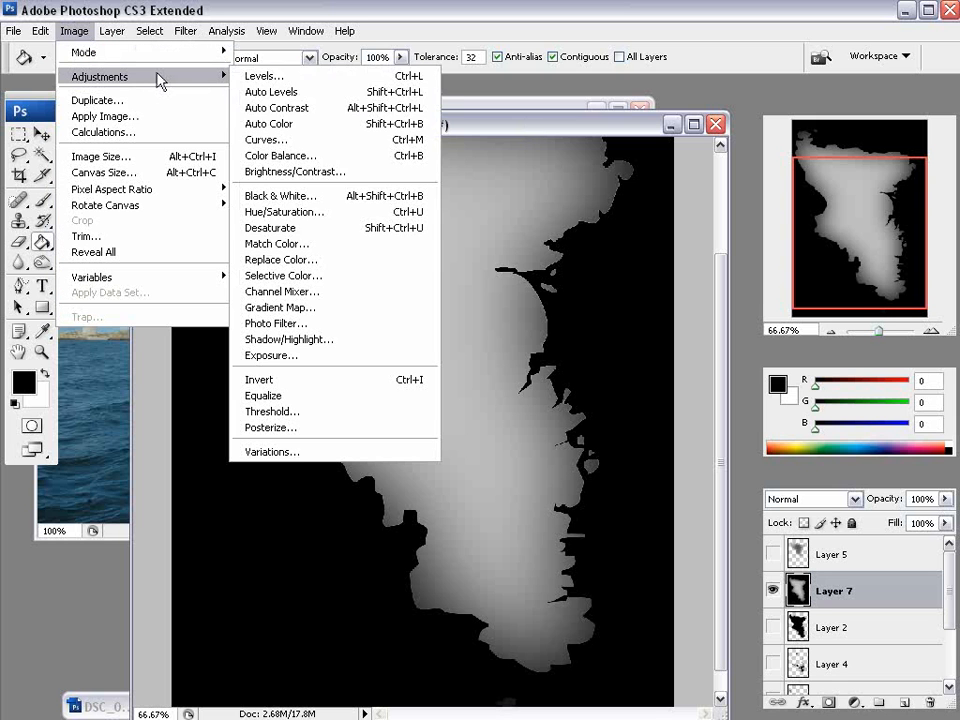
click(353, 381)
Soften the island's coastline on Layer 7 with the Blur tool, using a 90 px brush at 50% strength.
drag(716, 557, 728, 418)
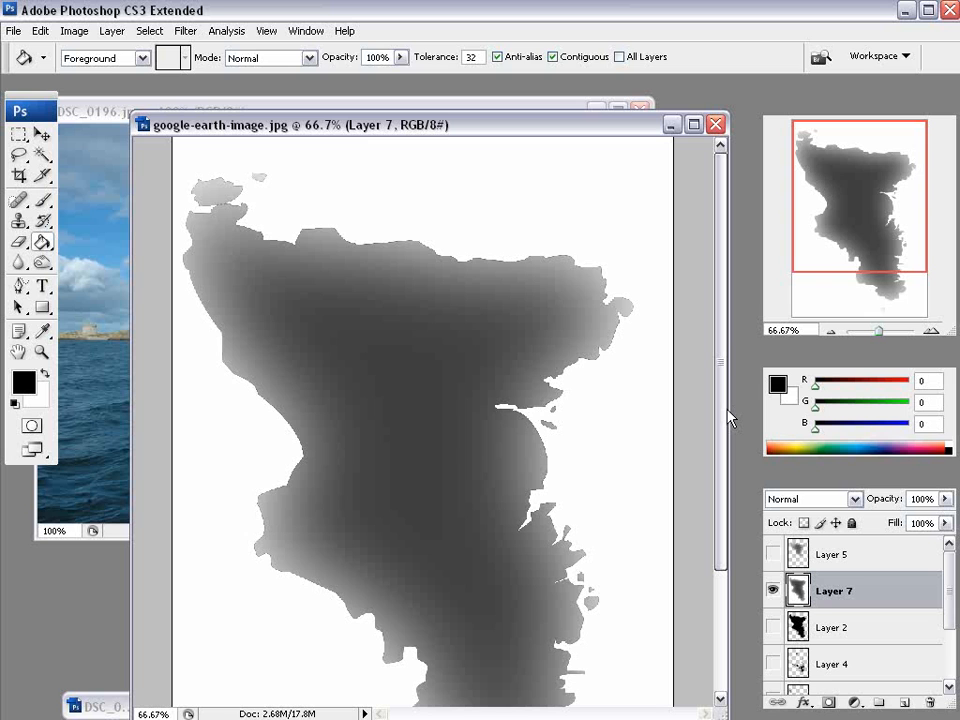
click(19, 262)
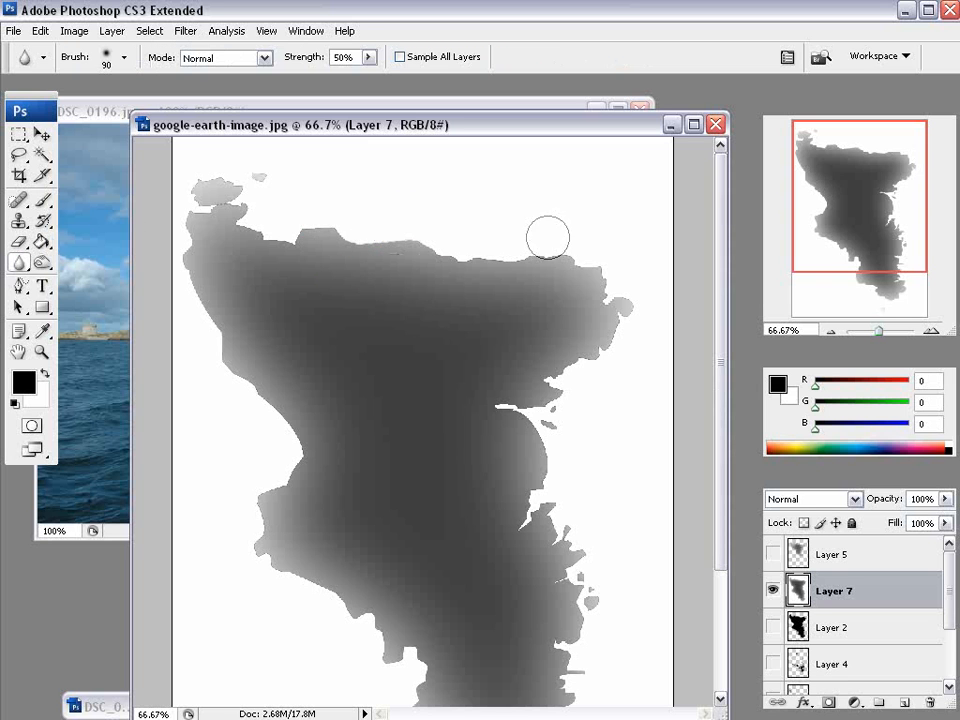
click(634, 295)
mouse_move(532, 418)
mouse_down()
mouse_move(544, 433)
mouse_move(572, 668)
mouse_up()
scroll(707, 621, down, 5)
mouse_move(475, 618)
mouse_down()
mouse_move(411, 489)
mouse_move(336, 471)
mouse_move(242, 381)
mouse_move(285, 305)
mouse_up()
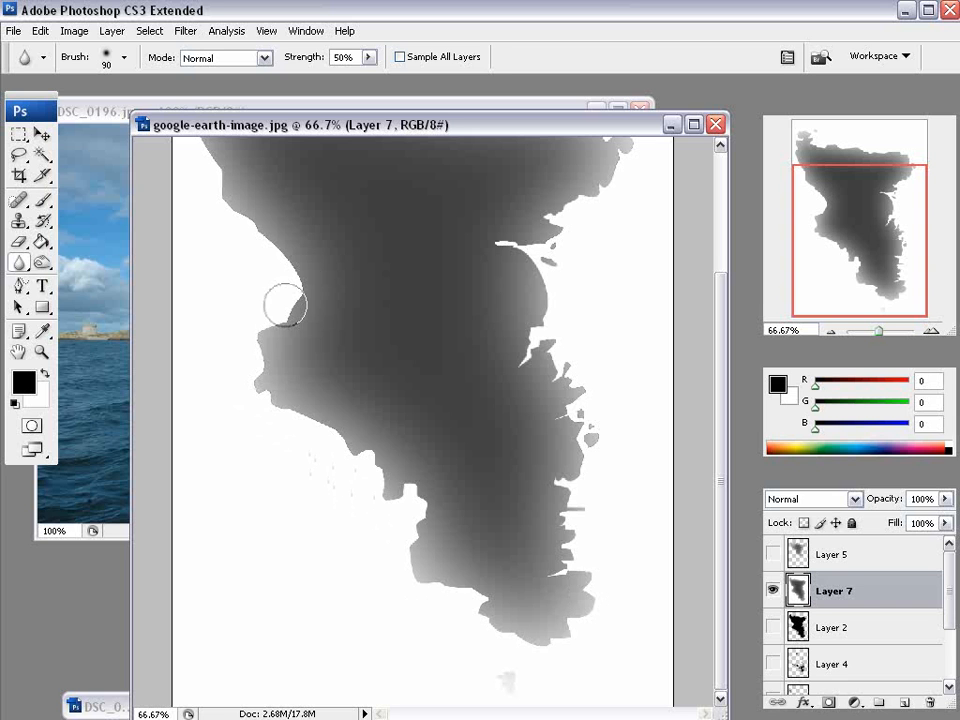
scroll(703, 372, up, 5)
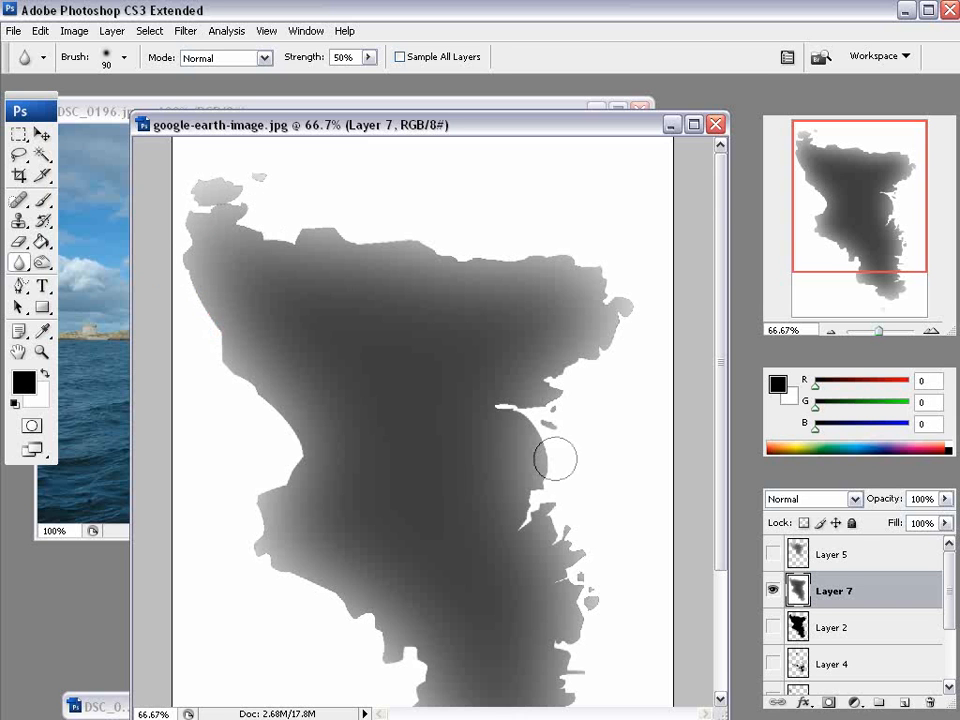
scroll(721, 450, down, 5)
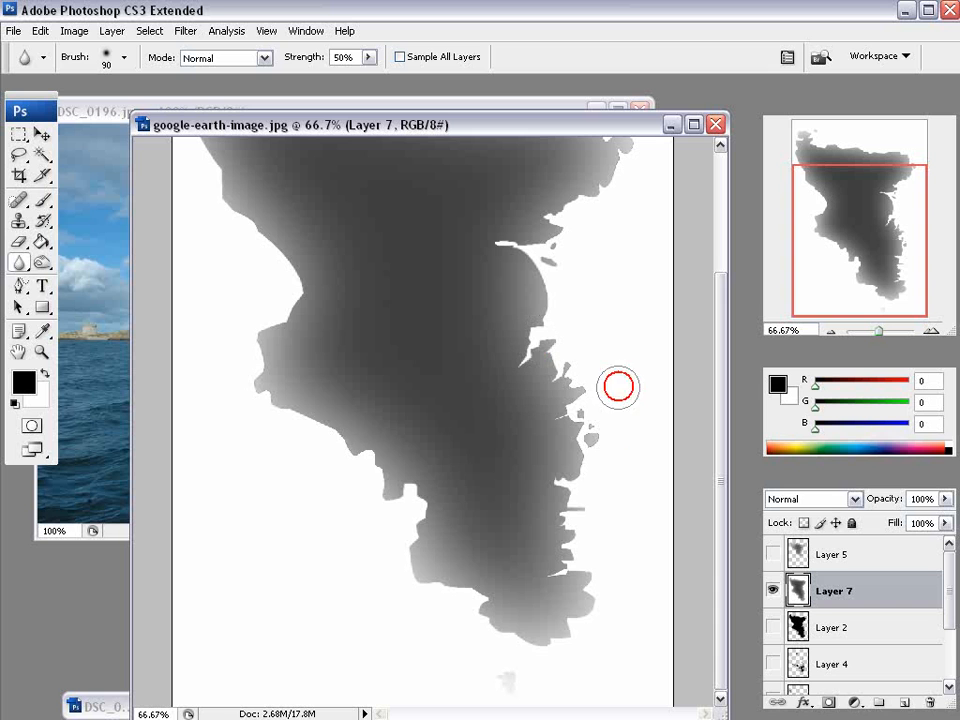
click(414, 432)
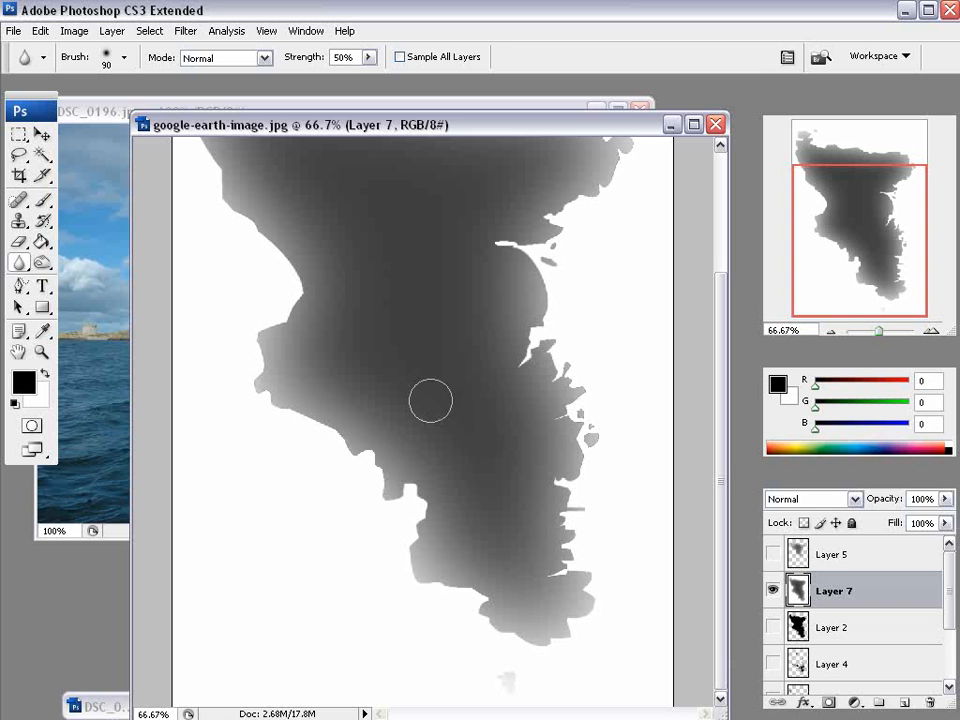
drag(724, 448, 720, 317)
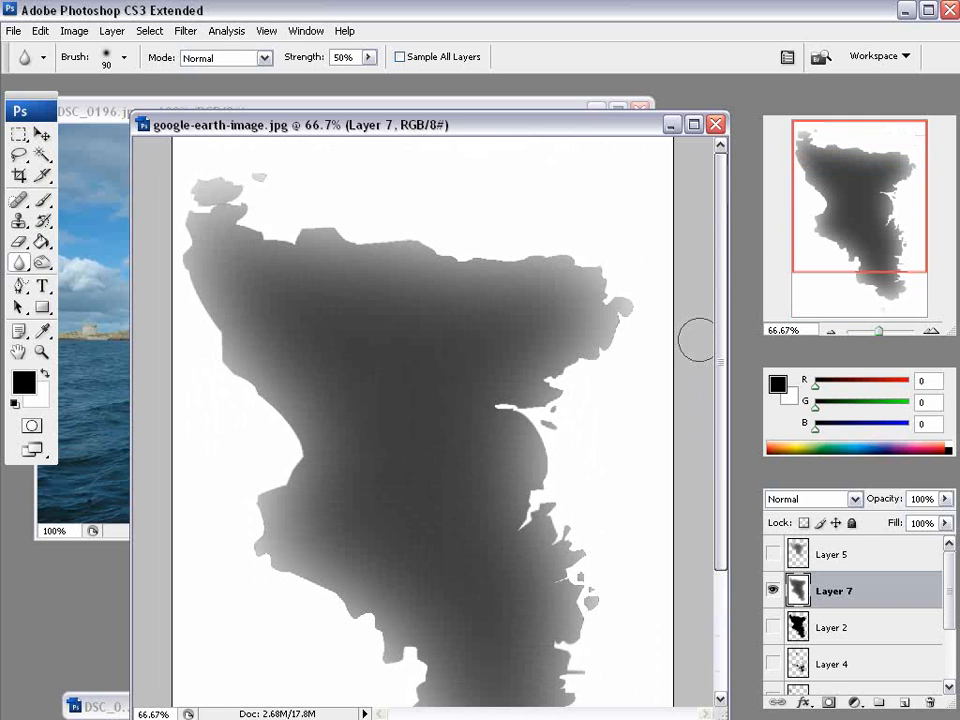
scroll(697, 341, down, 3)
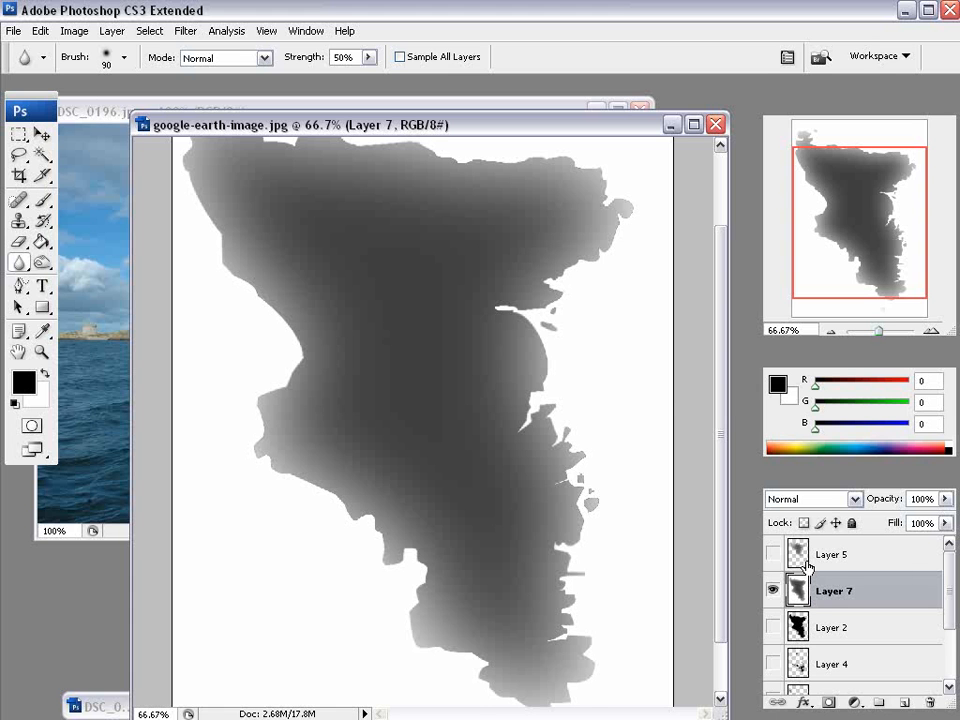
Make Layer 5 the active layer and show it together with Layer 7 beneath it.
click(766, 591)
click(772, 554)
click(862, 556)
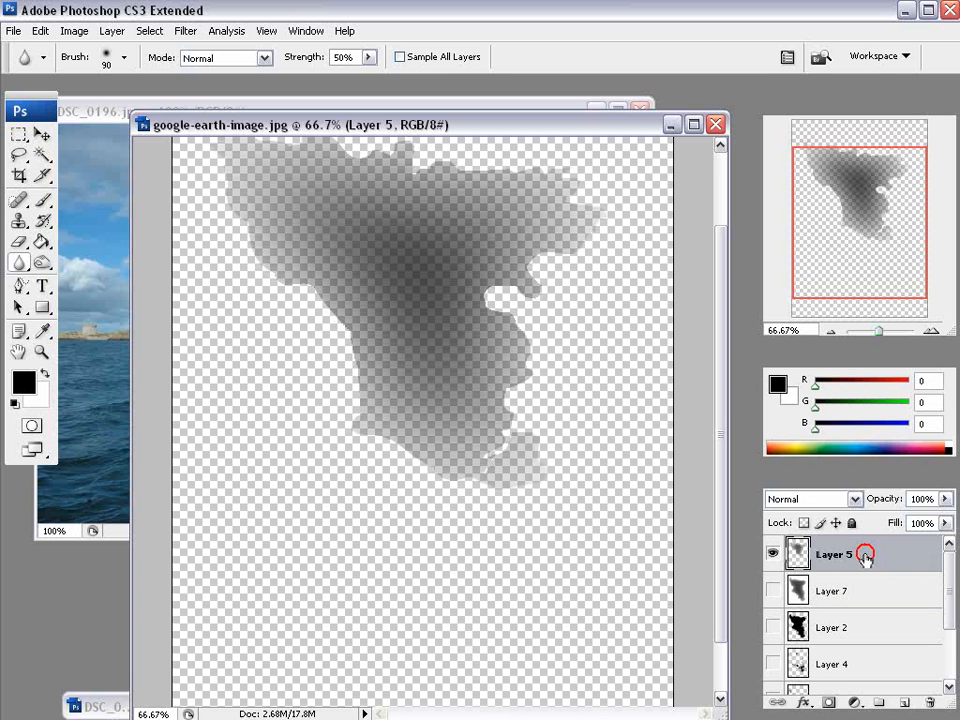
click(776, 554)
click(773, 553)
click(772, 590)
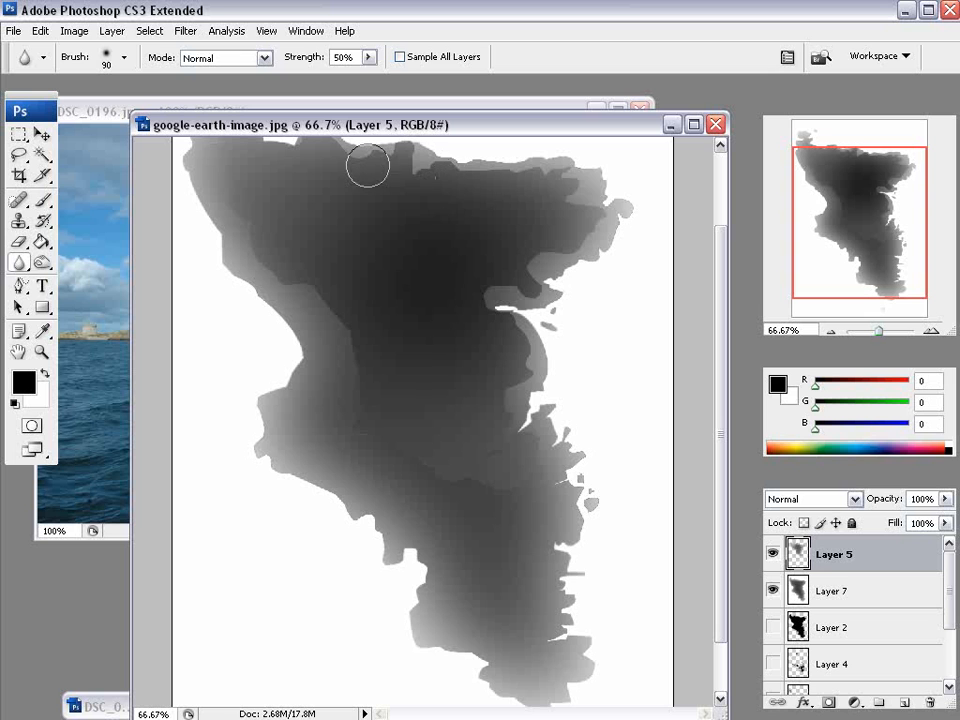
click(947, 581)
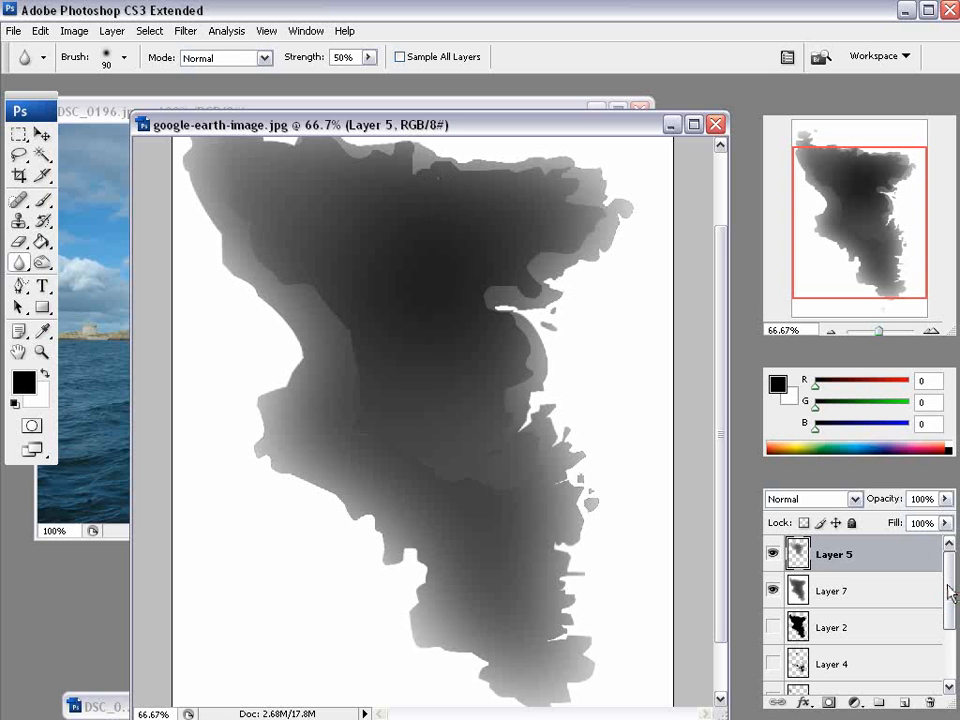
Set Layer 5's blend mode to Multiply and reduce its fill to 63%.
click(856, 498)
click(818, 97)
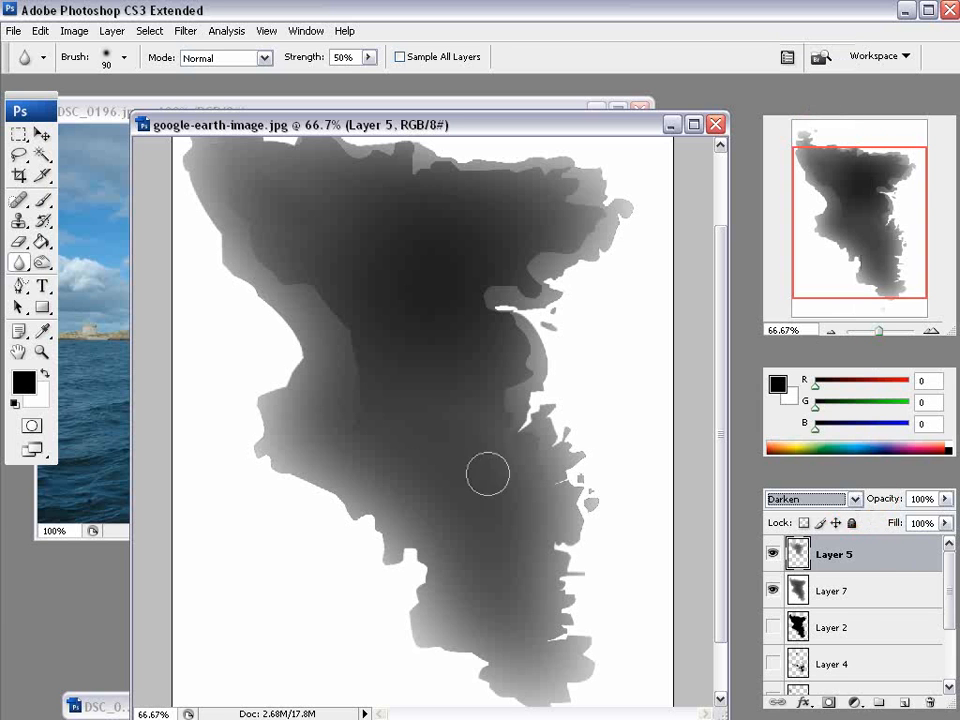
click(856, 499)
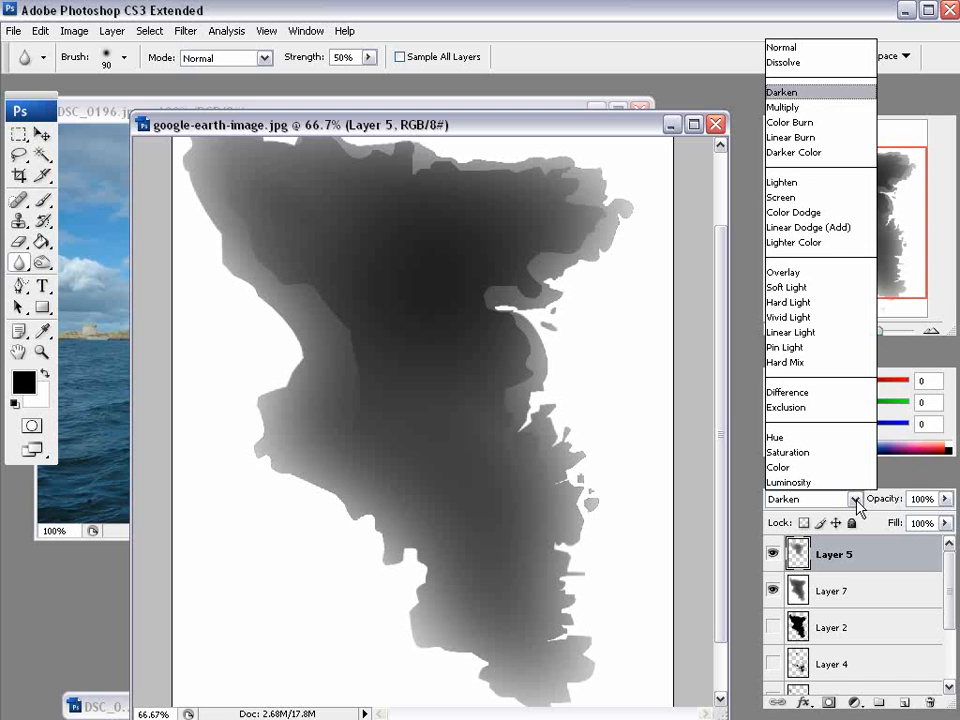
click(813, 106)
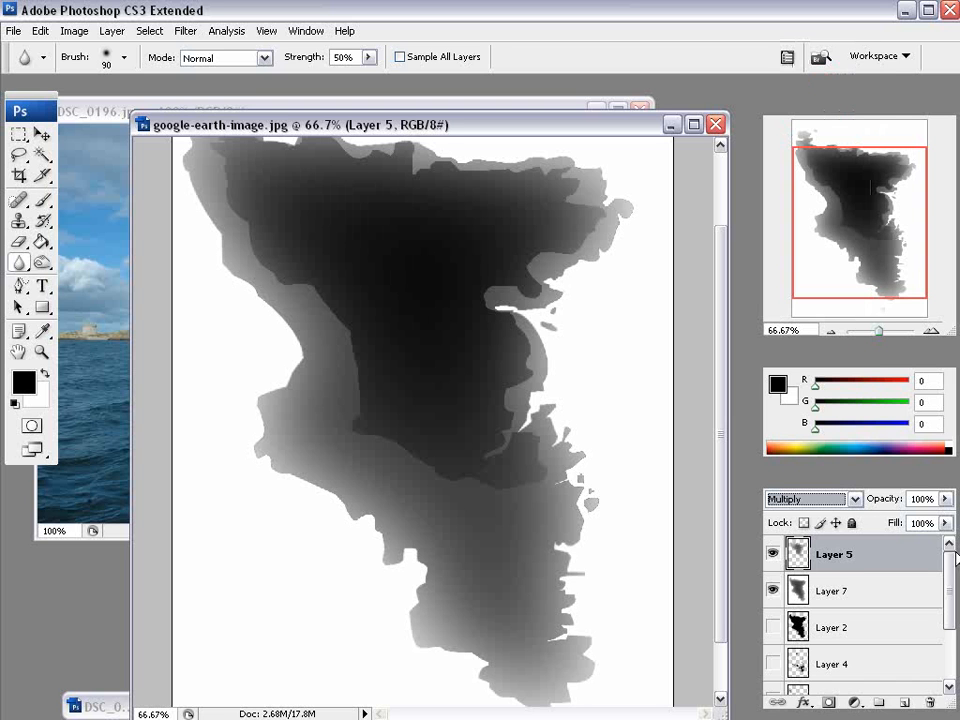
click(945, 522)
drag(940, 544, 935, 545)
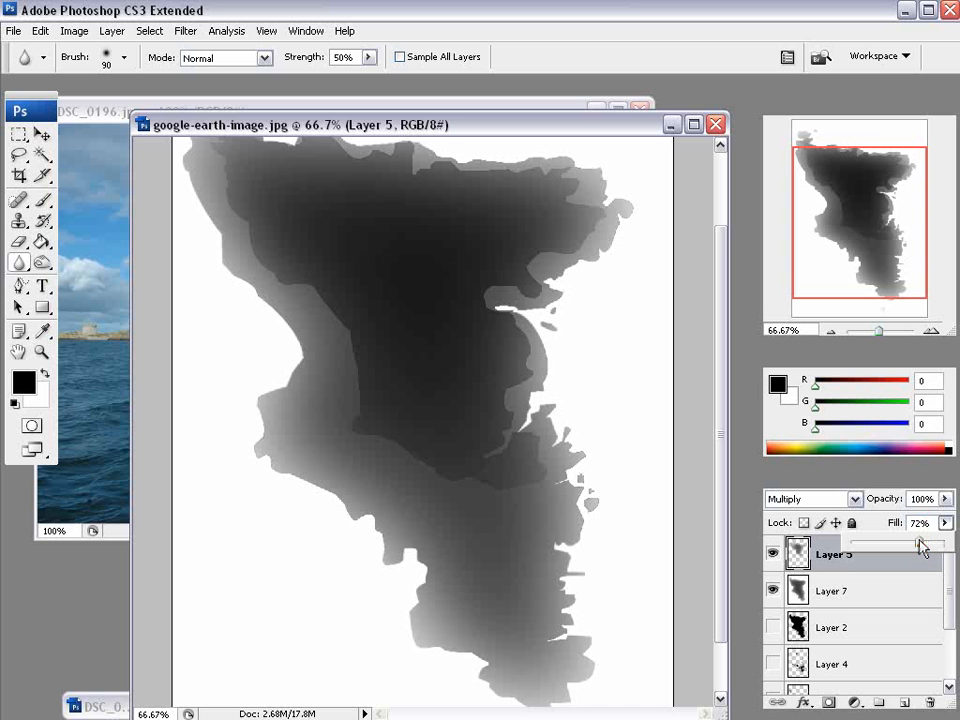
drag(915, 545, 910, 542)
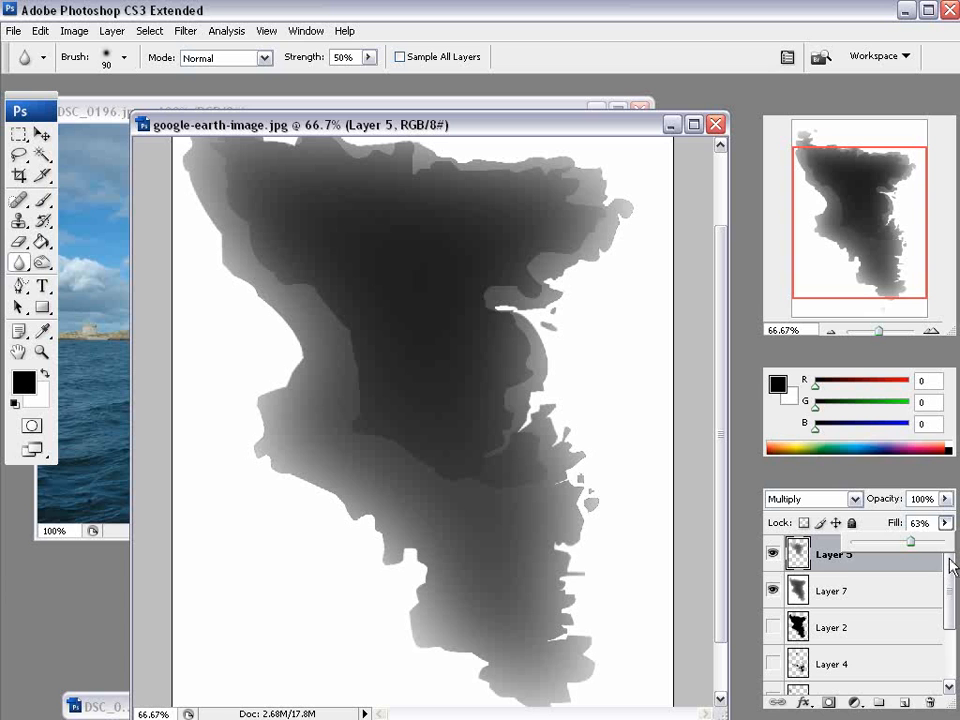
click(945, 522)
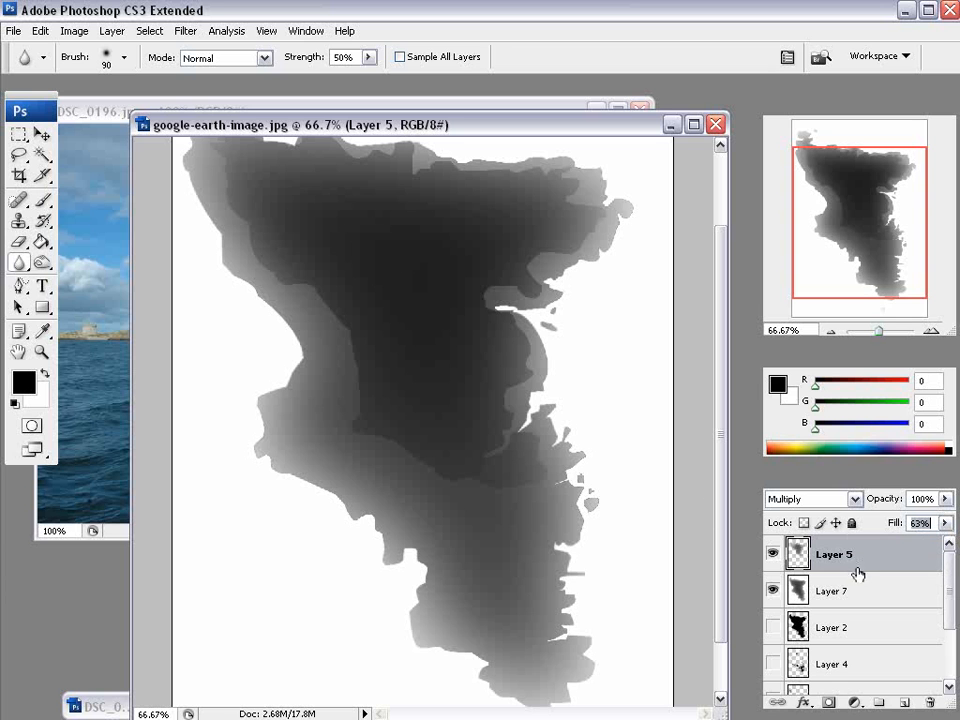
Soften the edges of the inner dark shape on Layer 5 with the Blur tool, using the 90 px brush at 50% strength.
mouse_move(313, 289)
mouse_down()
mouse_move(332, 326)
mouse_move(332, 313)
mouse_move(343, 326)
mouse_move(367, 442)
mouse_move(495, 506)
mouse_move(347, 345)
mouse_move(267, 219)
mouse_up()
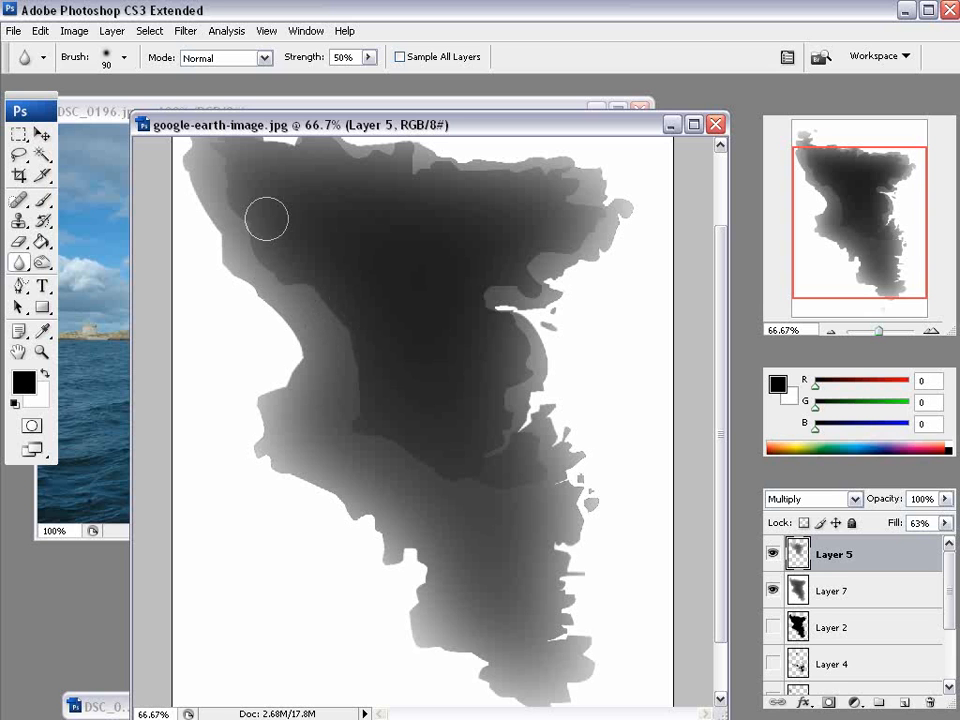
mouse_move(235, 178)
mouse_down()
mouse_move(270, 306)
mouse_move(276, 261)
mouse_move(334, 313)
mouse_move(350, 406)
mouse_up()
mouse_move(449, 460)
mouse_down()
mouse_move(523, 469)
mouse_move(497, 418)
mouse_move(467, 469)
mouse_up()
mouse_move(459, 283)
mouse_down()
mouse_move(504, 302)
mouse_move(540, 279)
mouse_move(521, 276)
mouse_move(538, 261)
mouse_move(508, 286)
mouse_up()
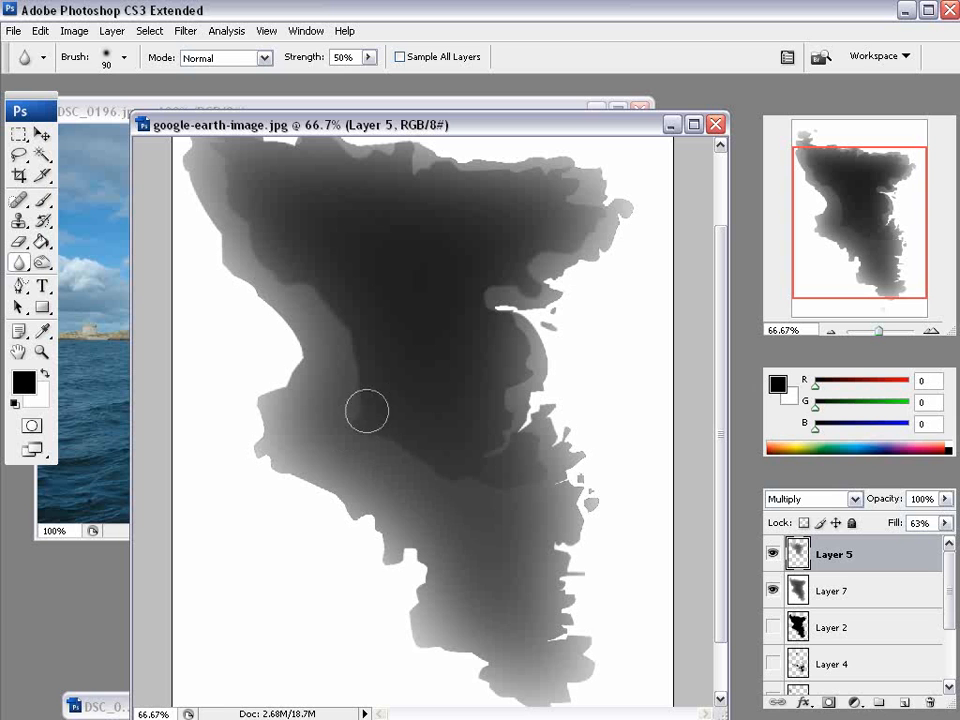
drag(722, 466, 701, 371)
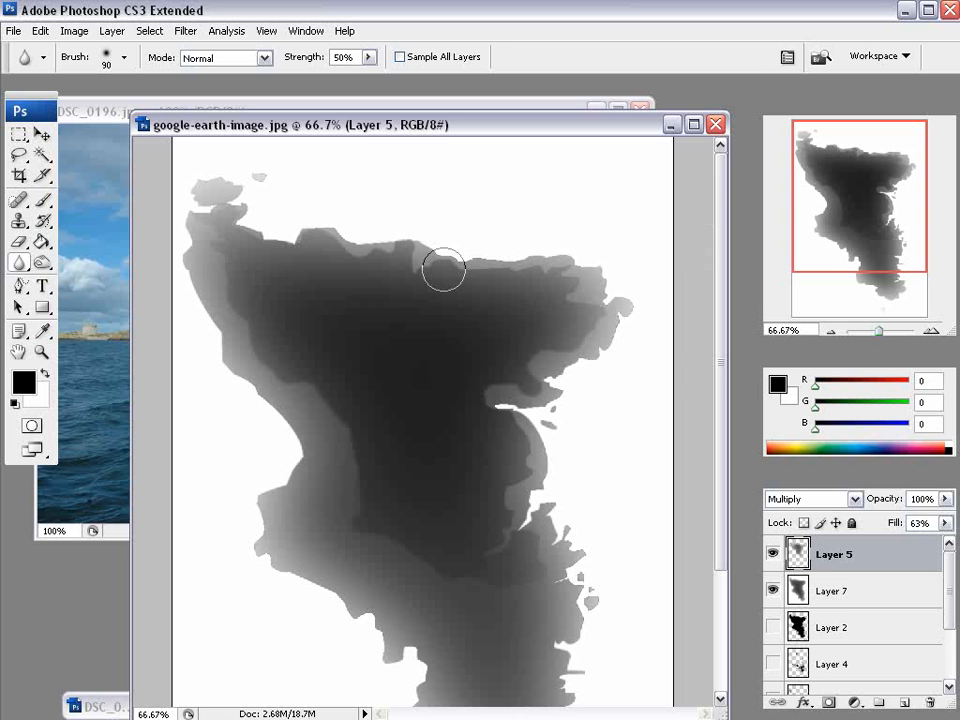
drag(726, 367, 712, 390)
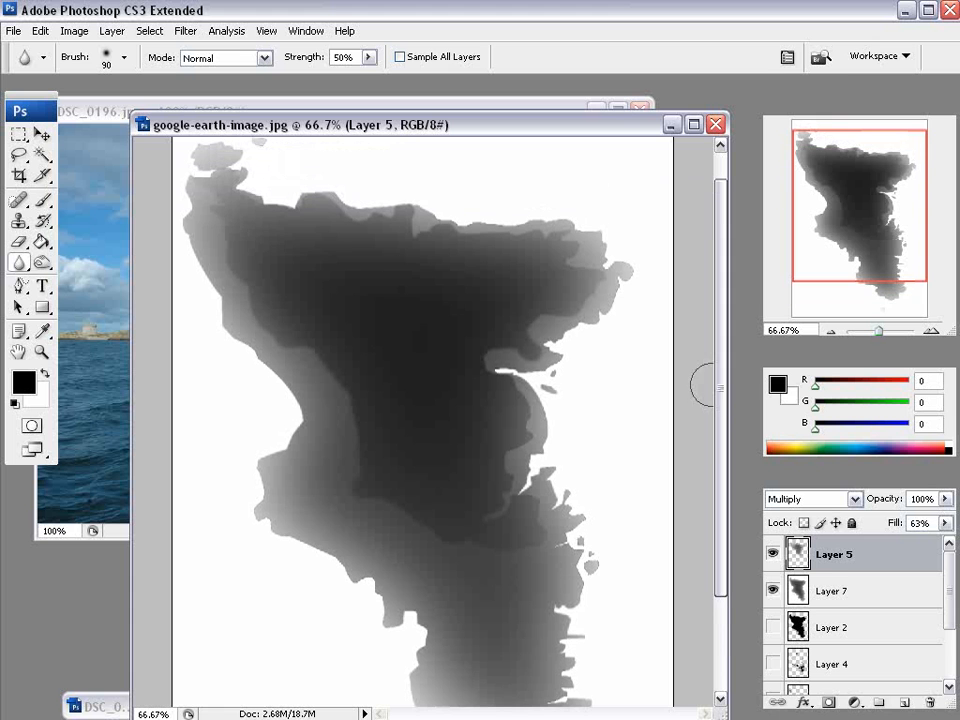
Export the combined greyscale shading of Layers 5 and 7 for web as a JPEG named map in the images folder.
click(15, 32)
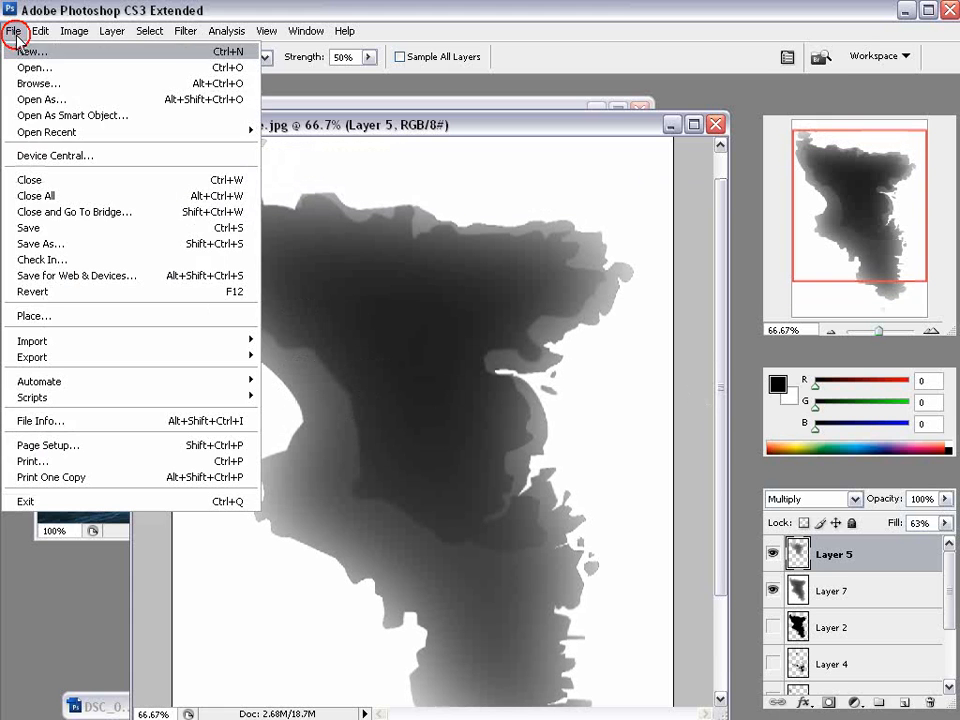
click(190, 275)
drag(394, 216, 366, 176)
click(516, 119)
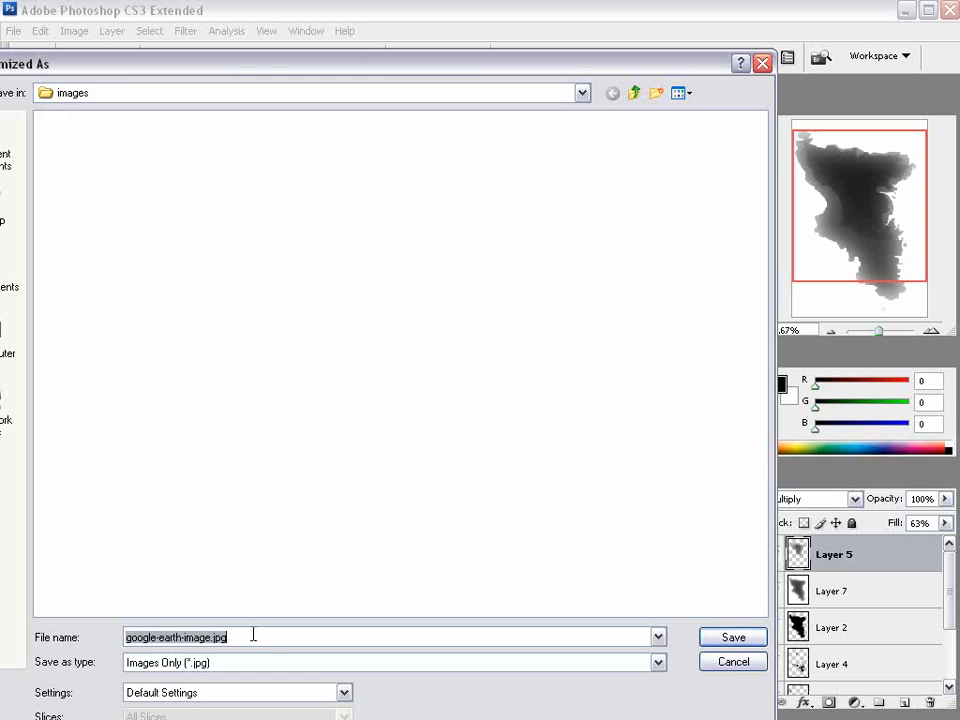
text(mad)
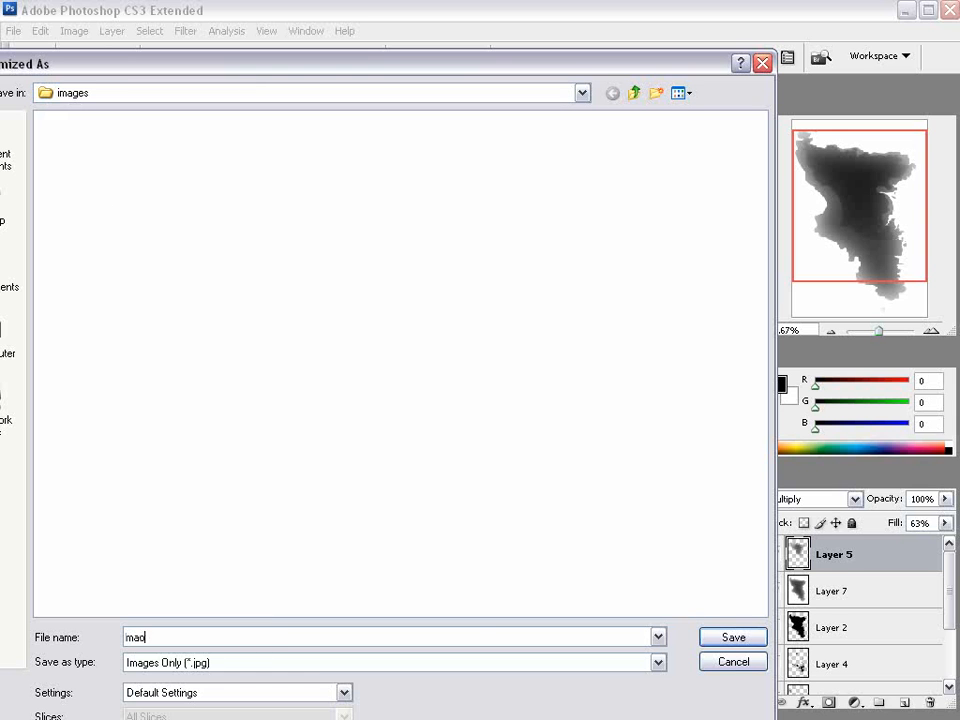
text(p)
key(Return)
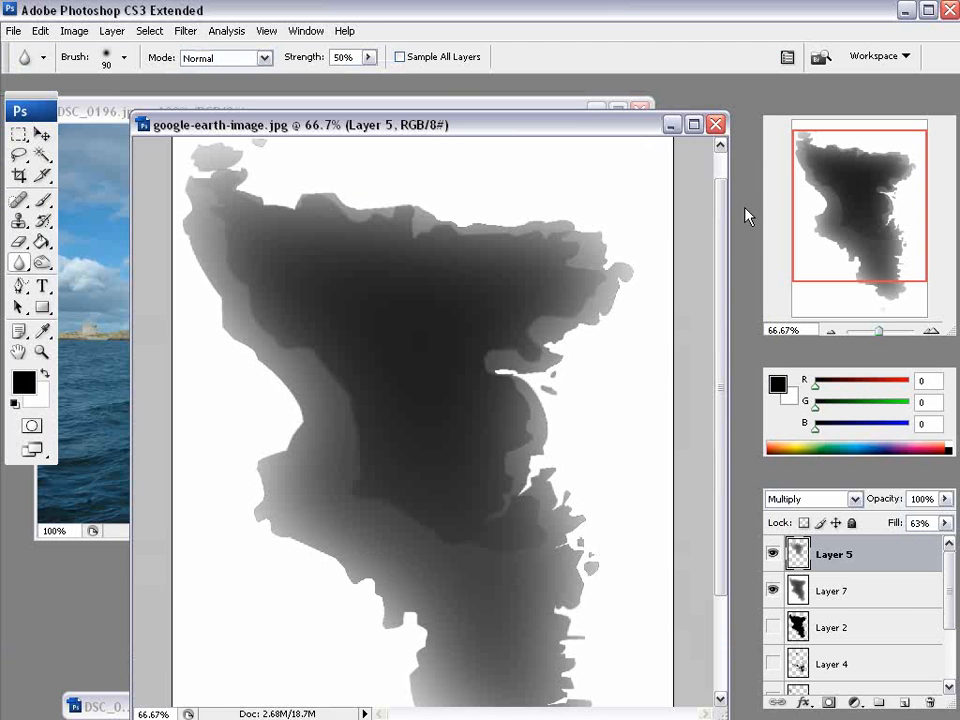
Show only Layer 2, the full island silhouette, and export it for web as a JPEG named shape.
click(773, 554)
click(773, 590)
click(773, 626)
click(15, 32)
click(235, 279)
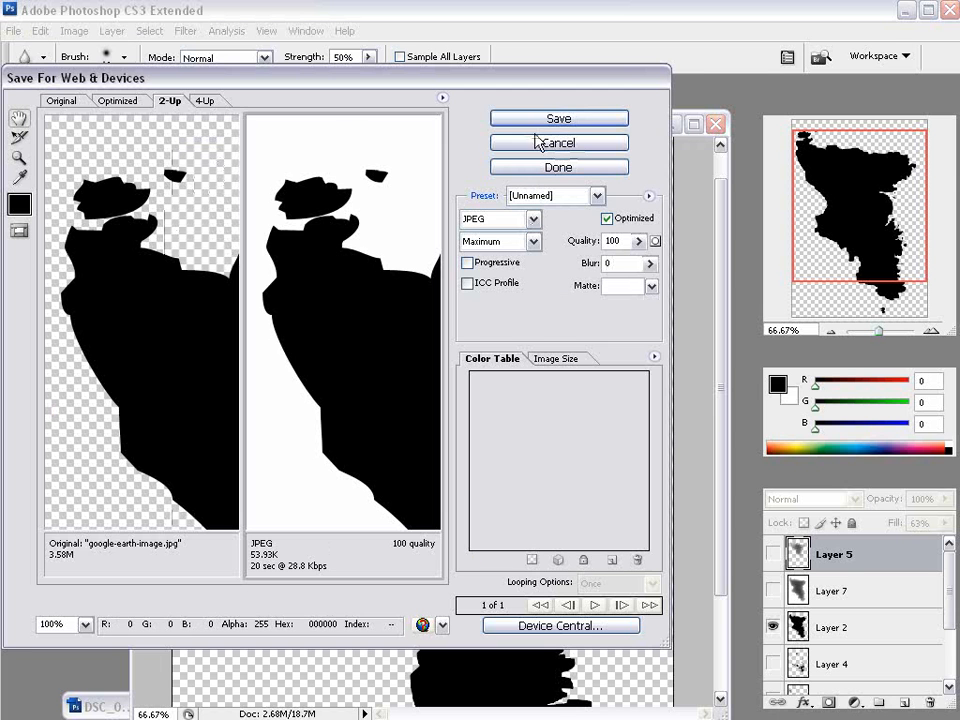
click(545, 118)
text(shap)
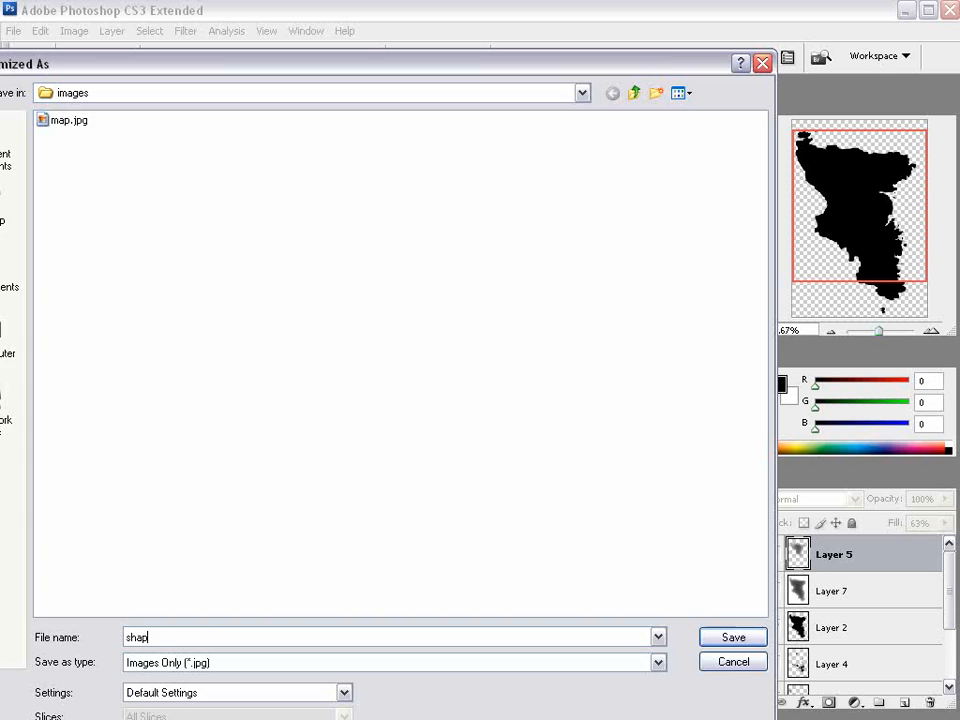
key(Return)
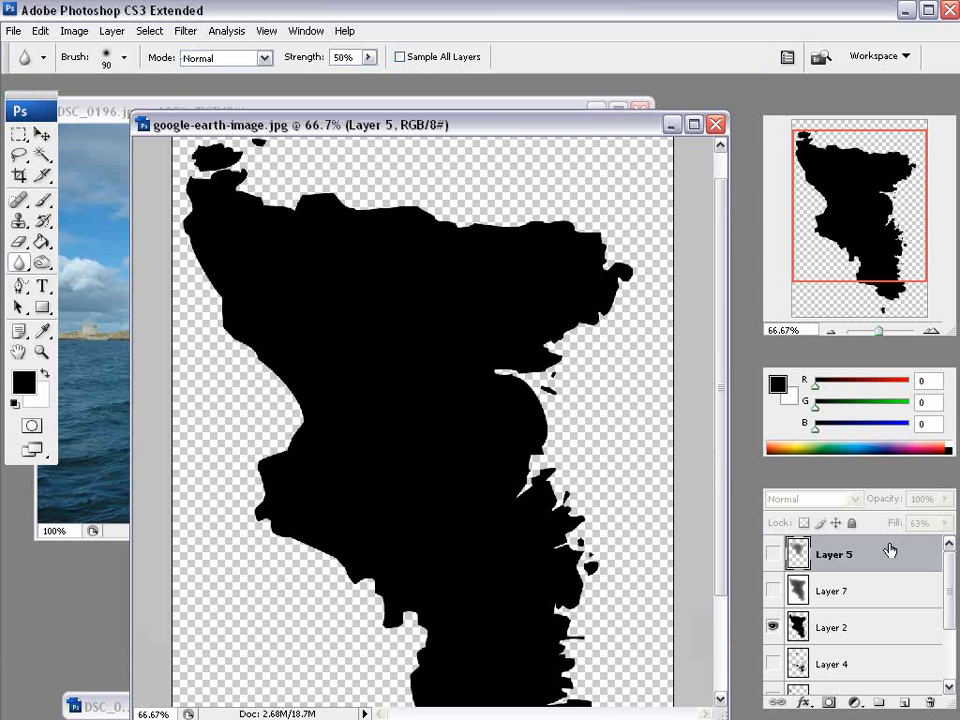
Show Layer 4 instead of Layer 2 and export it for web as a JPEG named green.
click(773, 627)
click(773, 663)
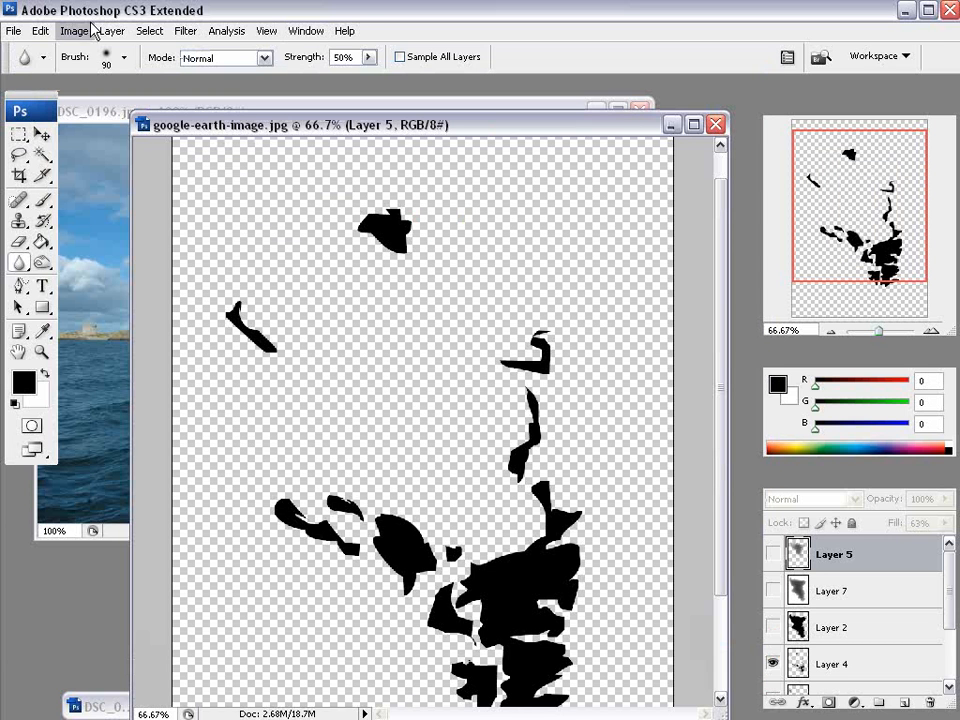
click(14, 30)
click(167, 281)
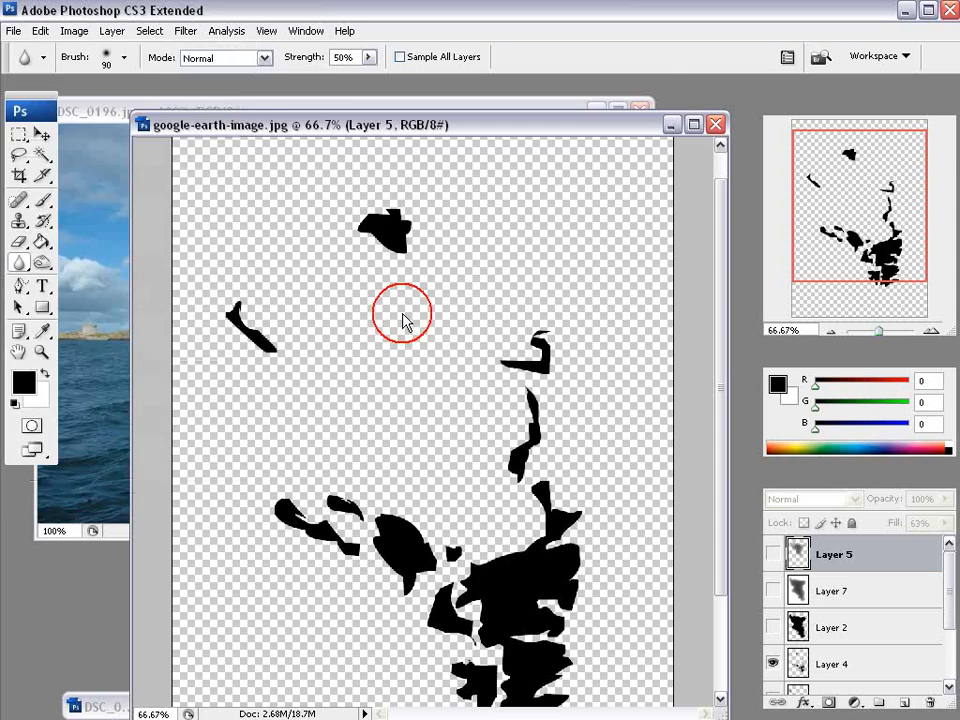
key(Return)
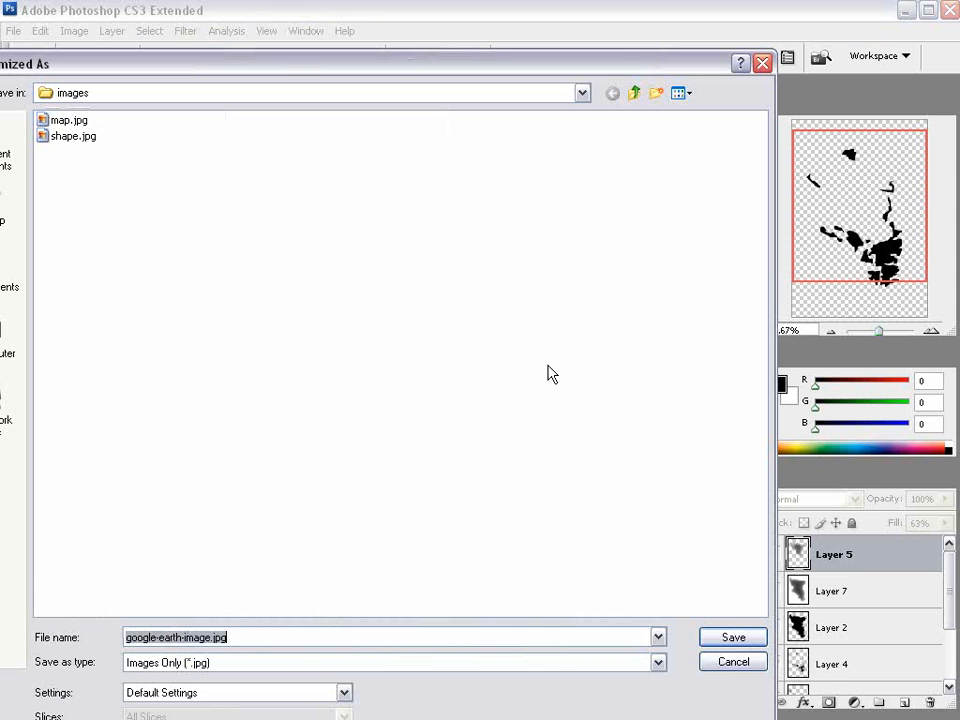
text(green)
key(Return)
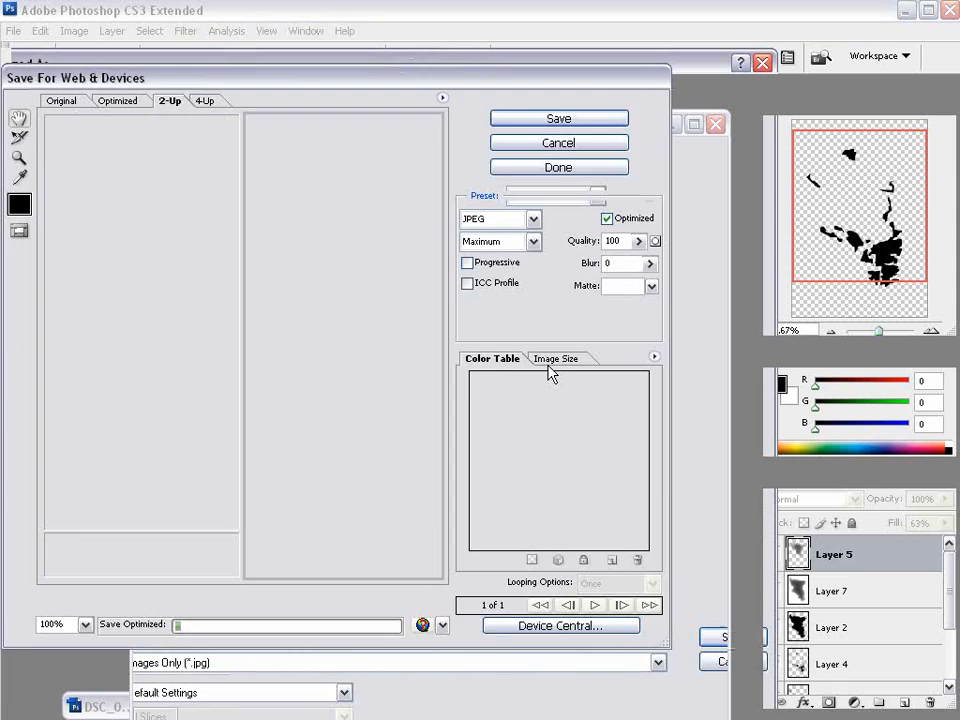
Show Layer 3 instead of Layer 4 and export it for web as a JPEG named sand.
drag(955, 580, 943, 621)
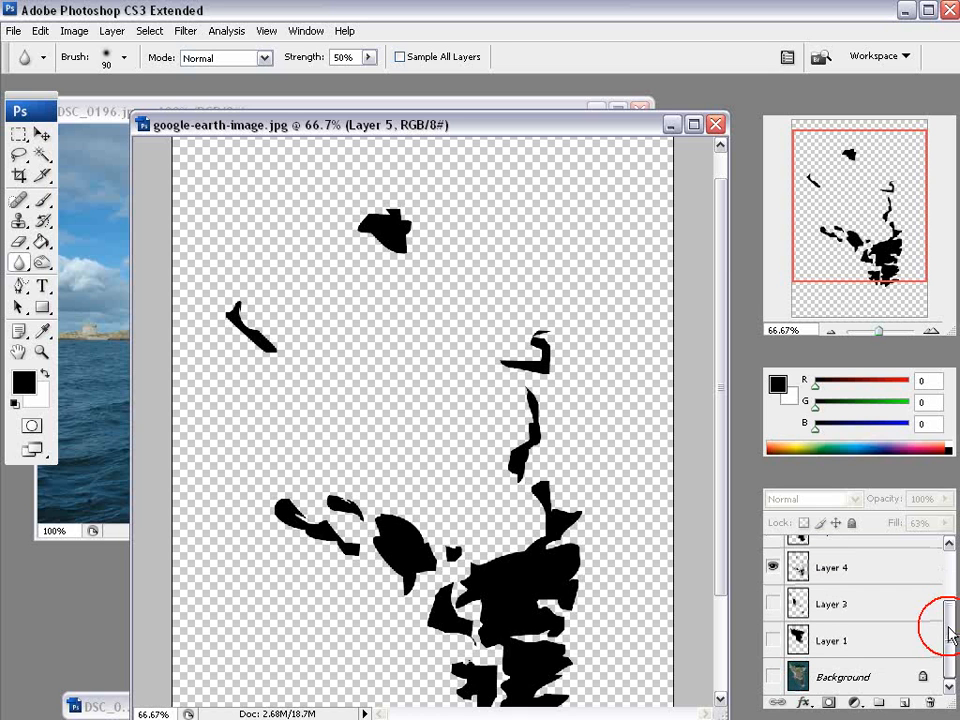
click(773, 567)
click(769, 604)
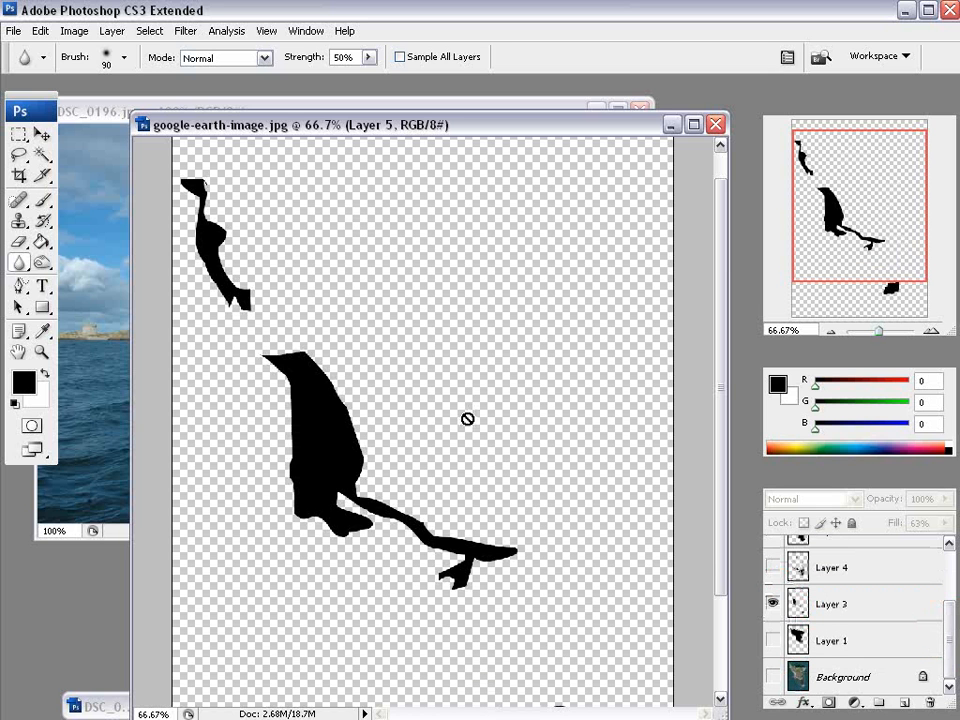
click(14, 30)
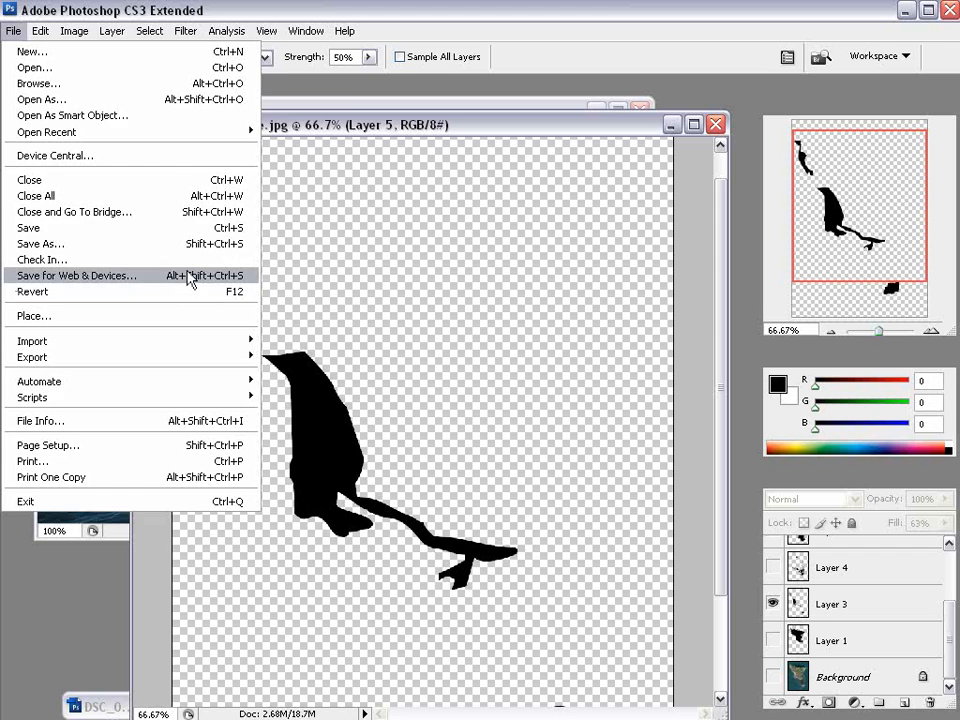
click(191, 274)
click(558, 119)
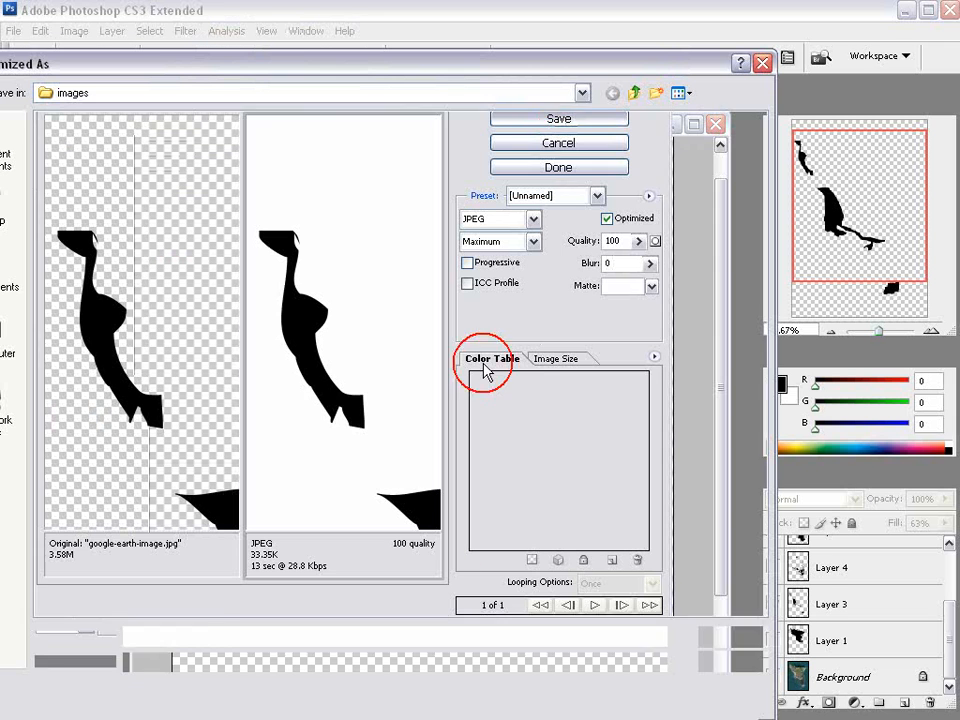
text(sand)
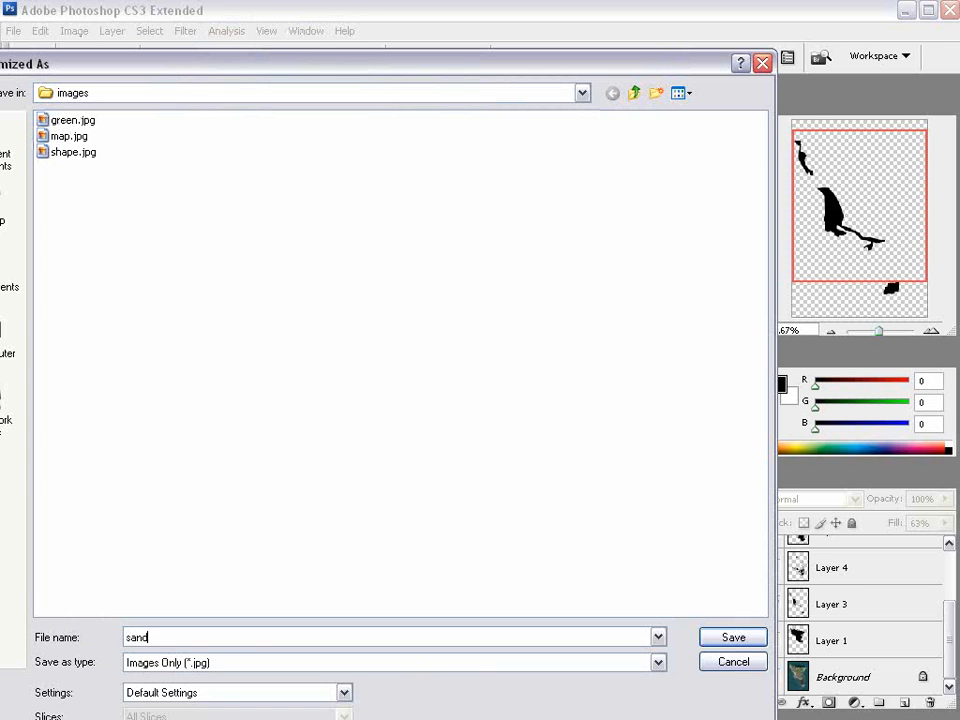
key(Return)
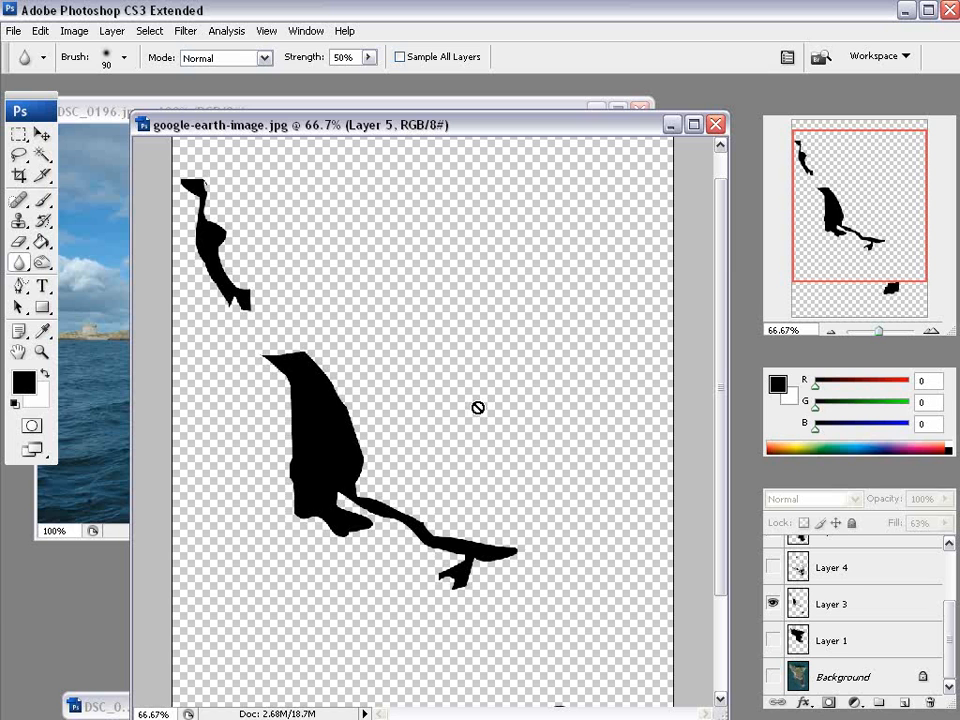
Show Layer 1 instead of Layer 3 and export it for web as a JPEG named topgreen in the images folder.
click(772, 606)
click(774, 640)
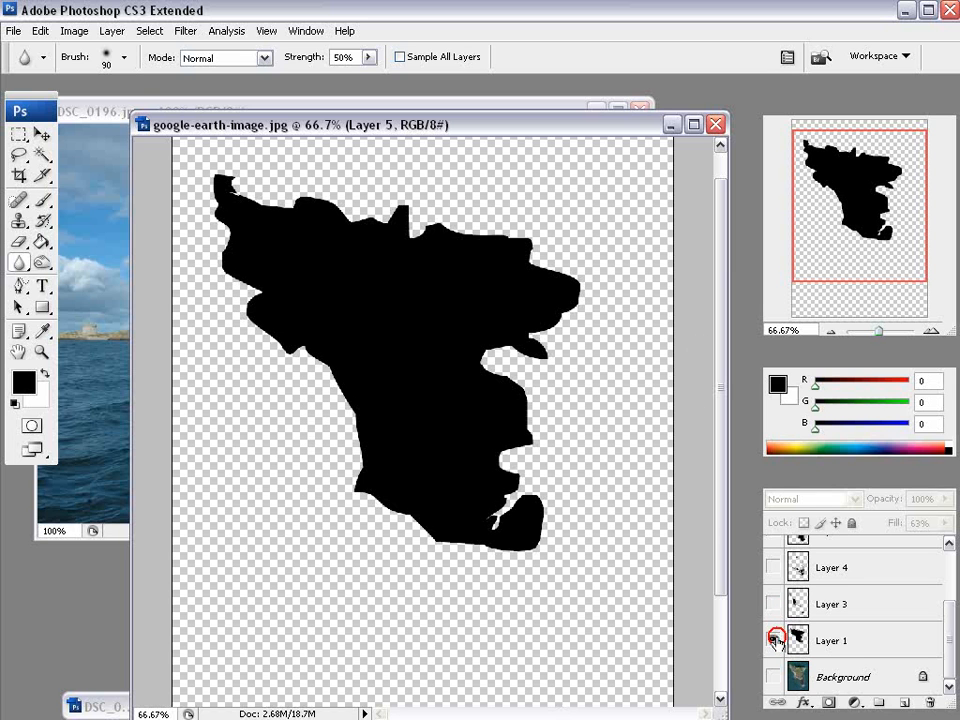
click(14, 31)
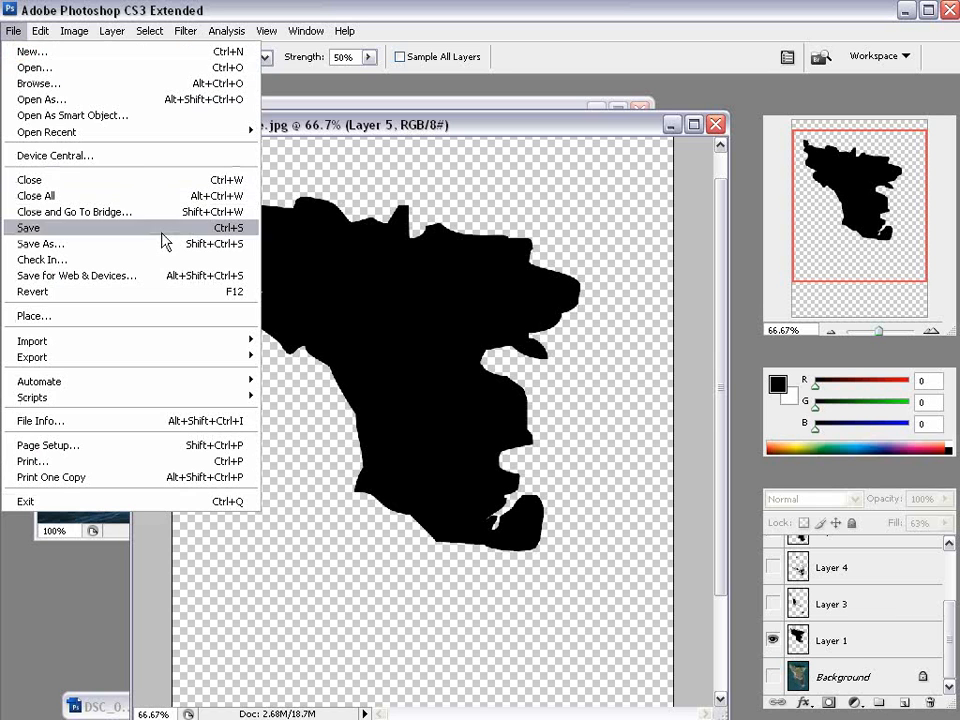
click(161, 274)
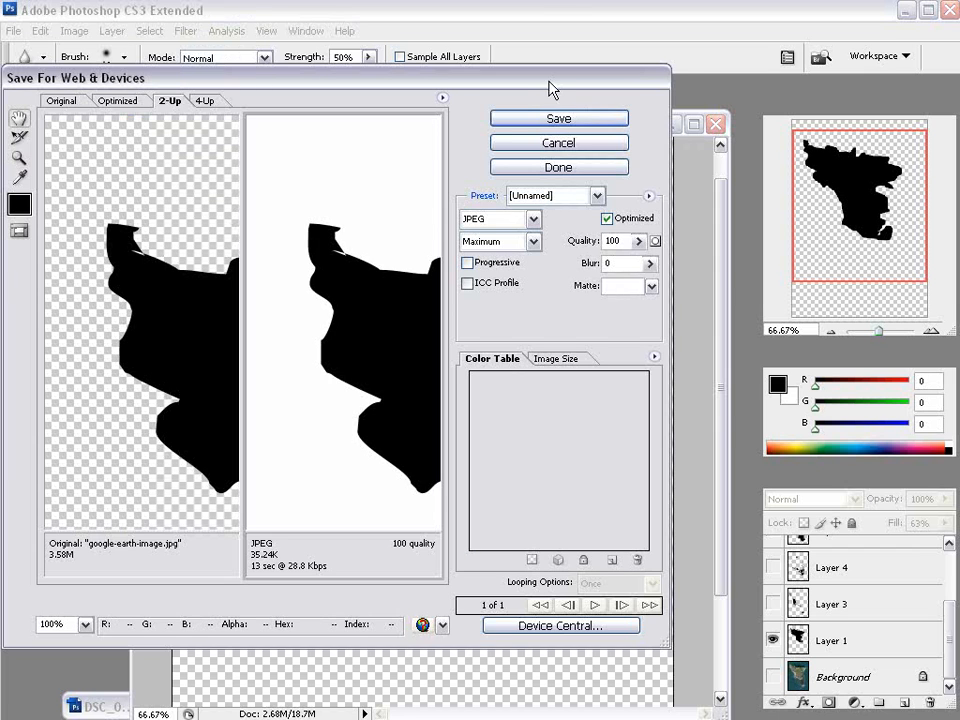
click(540, 113)
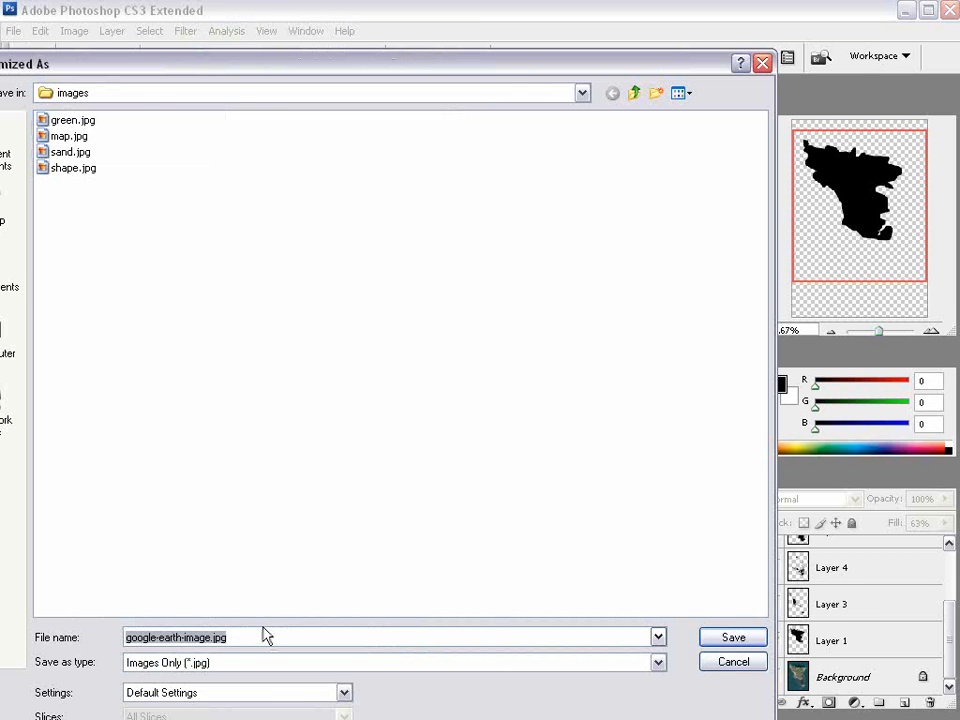
text(topgree)
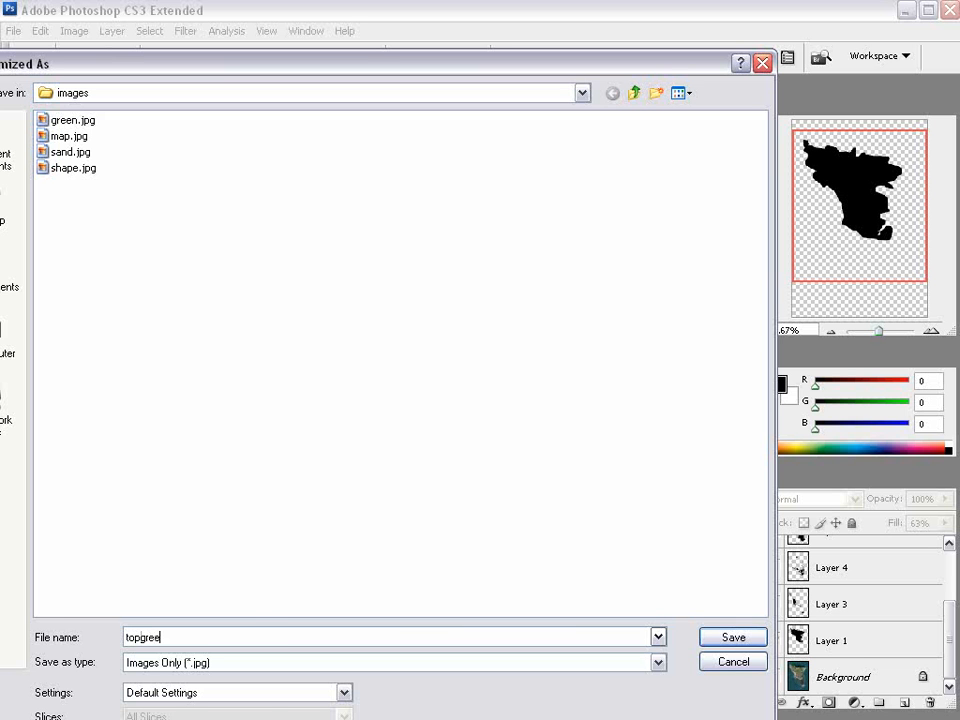
key(Return)
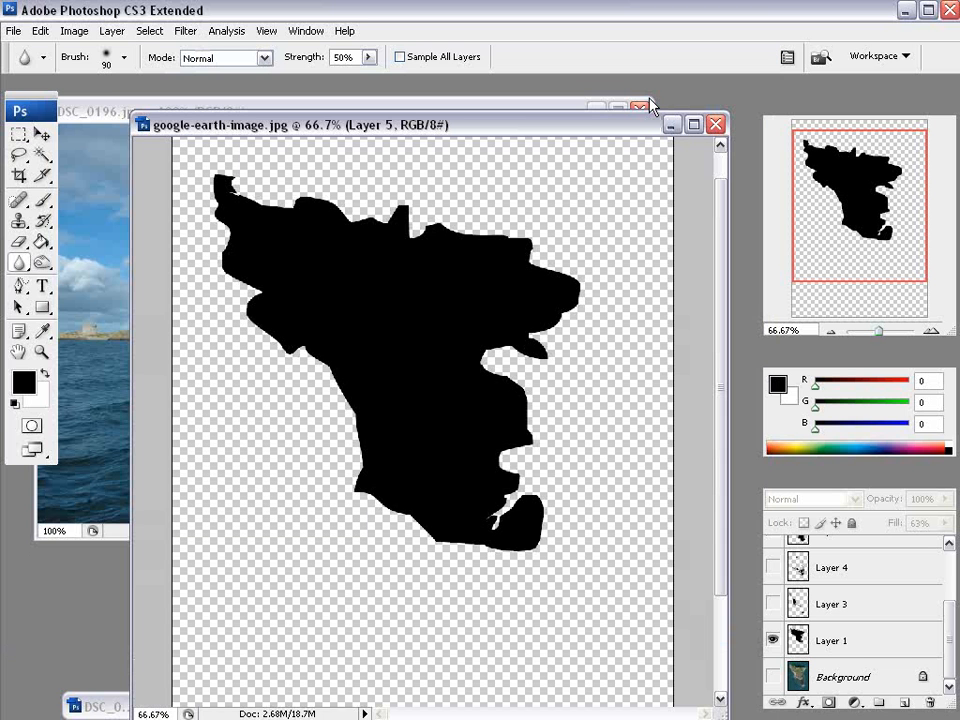
Minimize the google-earth-image.jpg document to reveal the DSC_0196.jpg island photo, and switch to Vue 6 xStream.
click(670, 125)
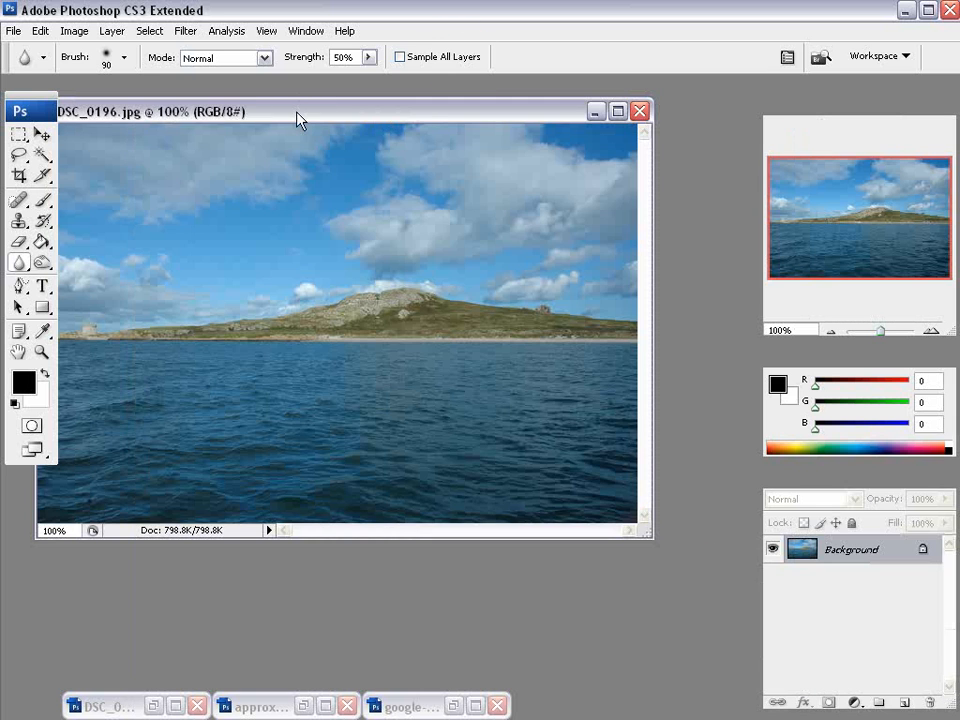
drag(301, 111, 415, 192)
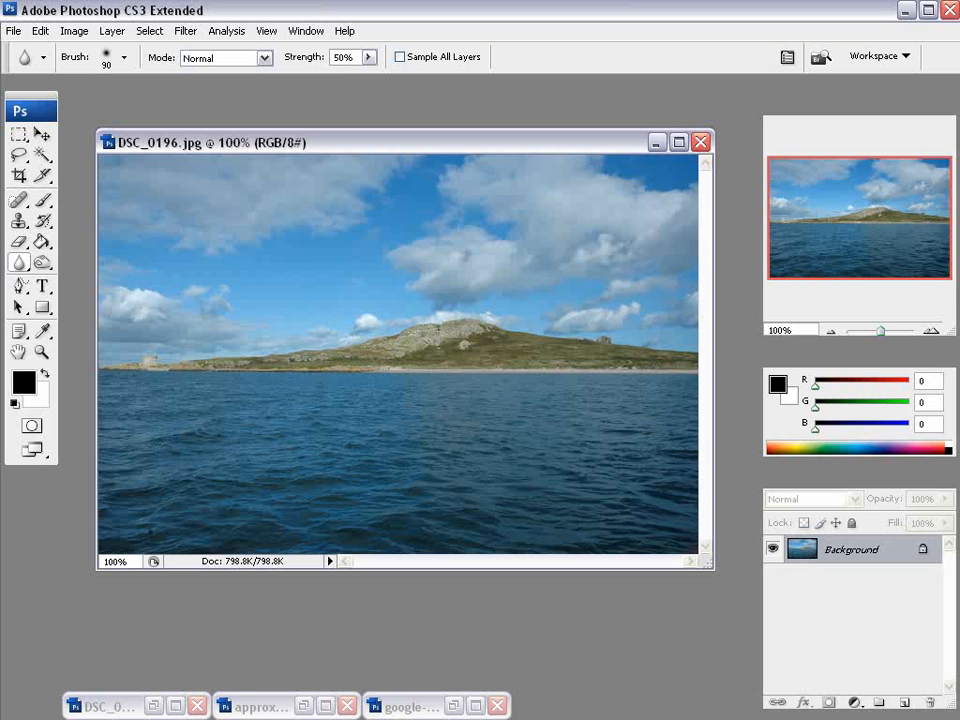
key(alt+Tab)
key(alt+Tab)
drag(418, 9, 959, 26)
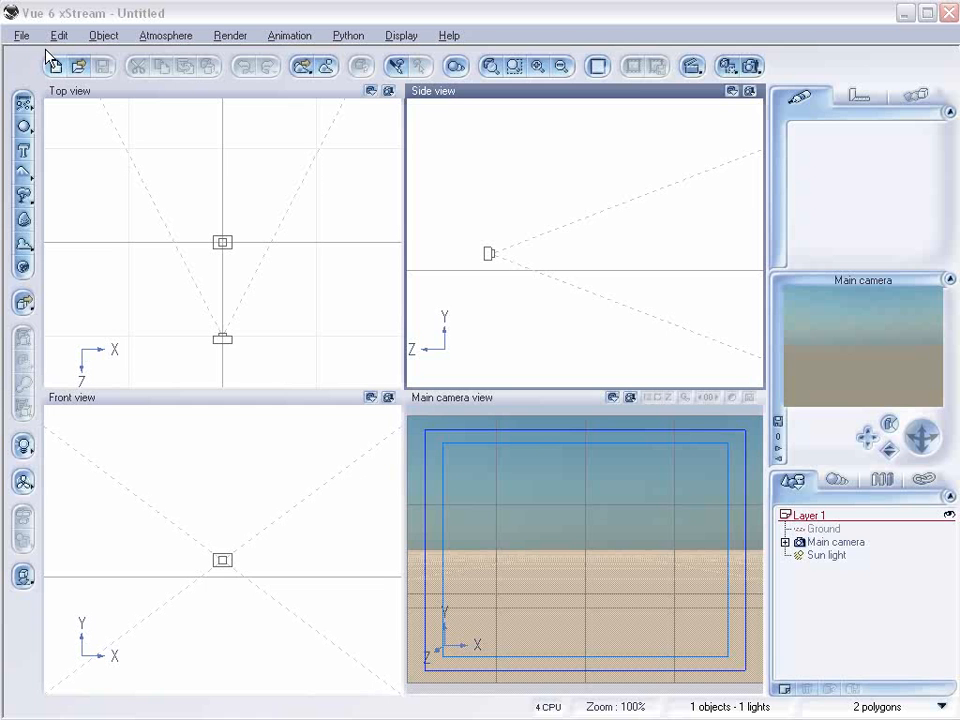
Add a terrain in front of the main camera and enlarge it to about 1.5 times its size.
click(24, 174)
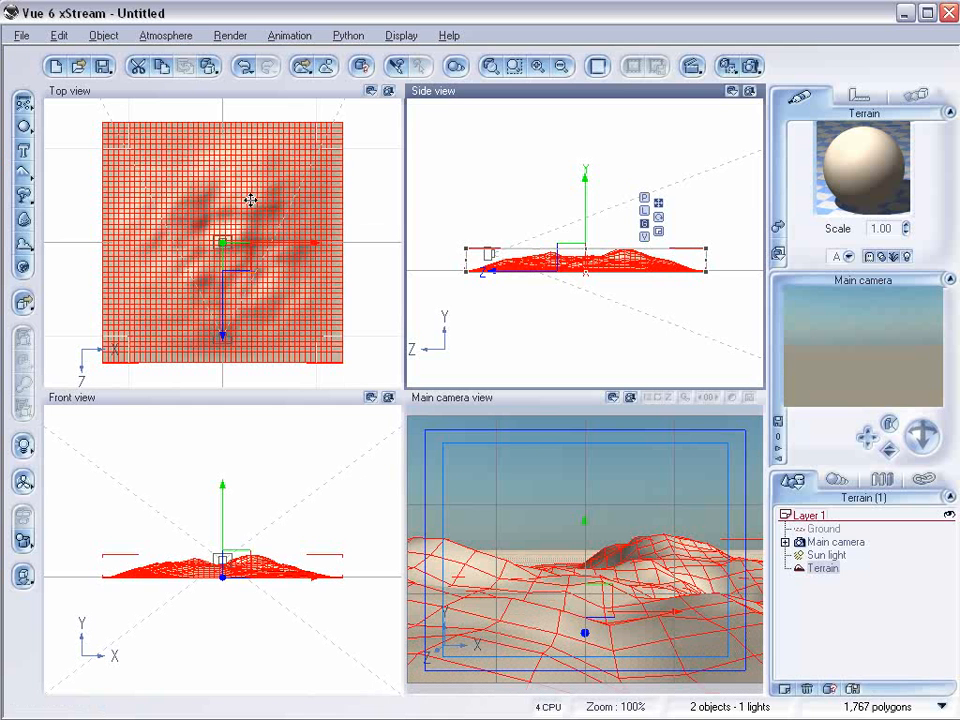
right_drag(290, 195, 324, 262)
scroll(320, 257, down, 4)
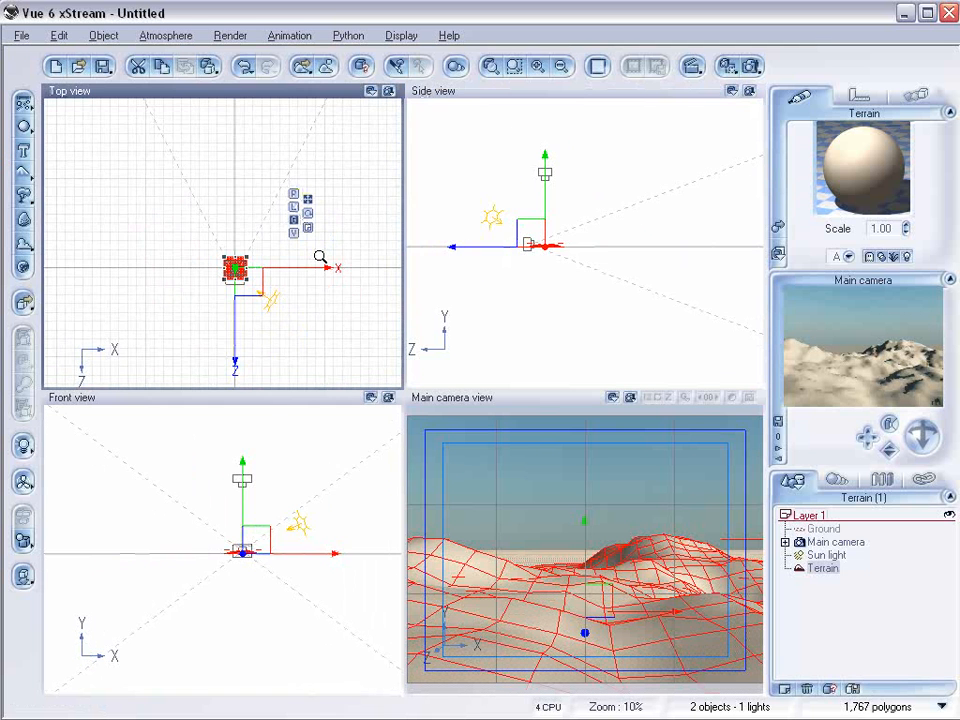
drag(255, 287, 320, 264)
mouse_move(251, 199)
mouse_down()
mouse_move(242, 180)
mouse_move(246, 195)
mouse_up()
right_drag(379, 196, 376, 250)
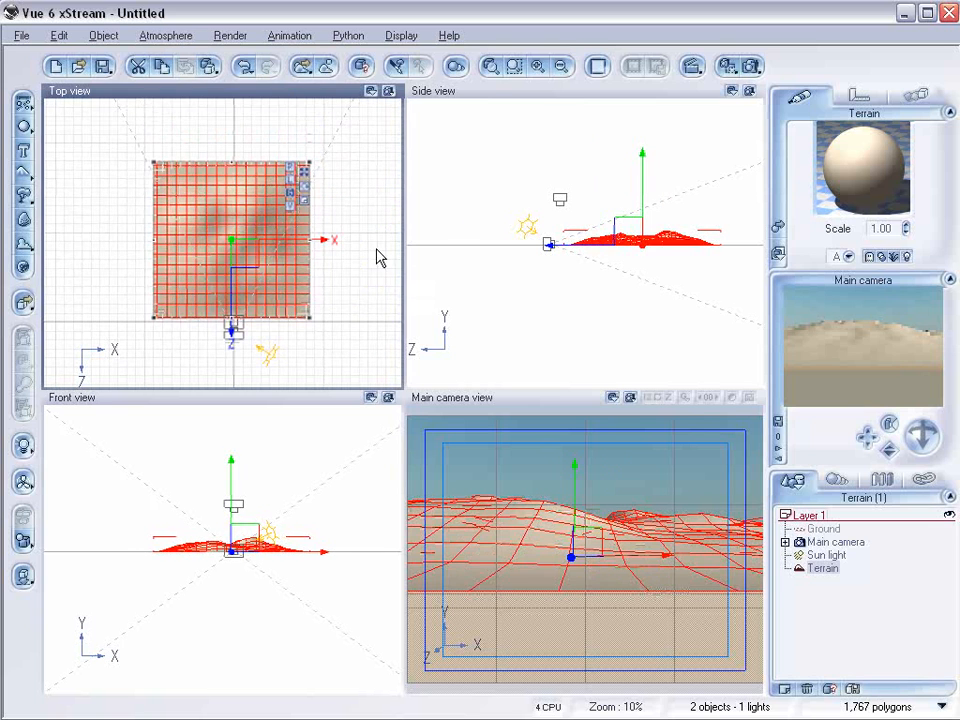
drag(153, 160, 74, 76)
drag(212, 210, 253, 217)
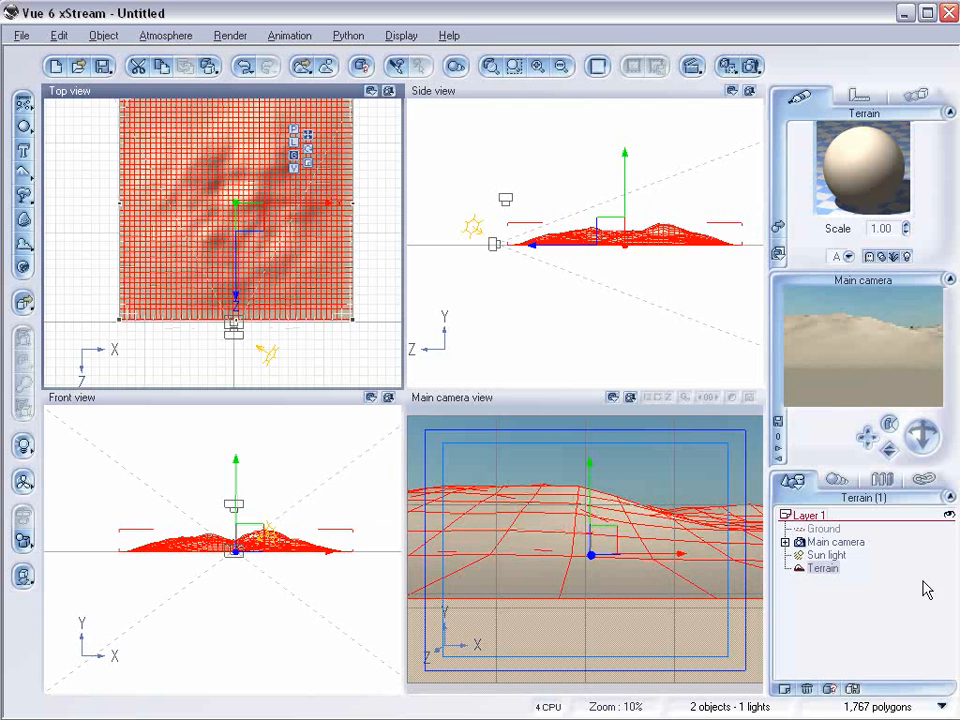
Raise the main camera high above the terrain and tilt it down toward the surface.
click(836, 542)
drag(573, 231, 562, 112)
drag(922, 435, 922, 485)
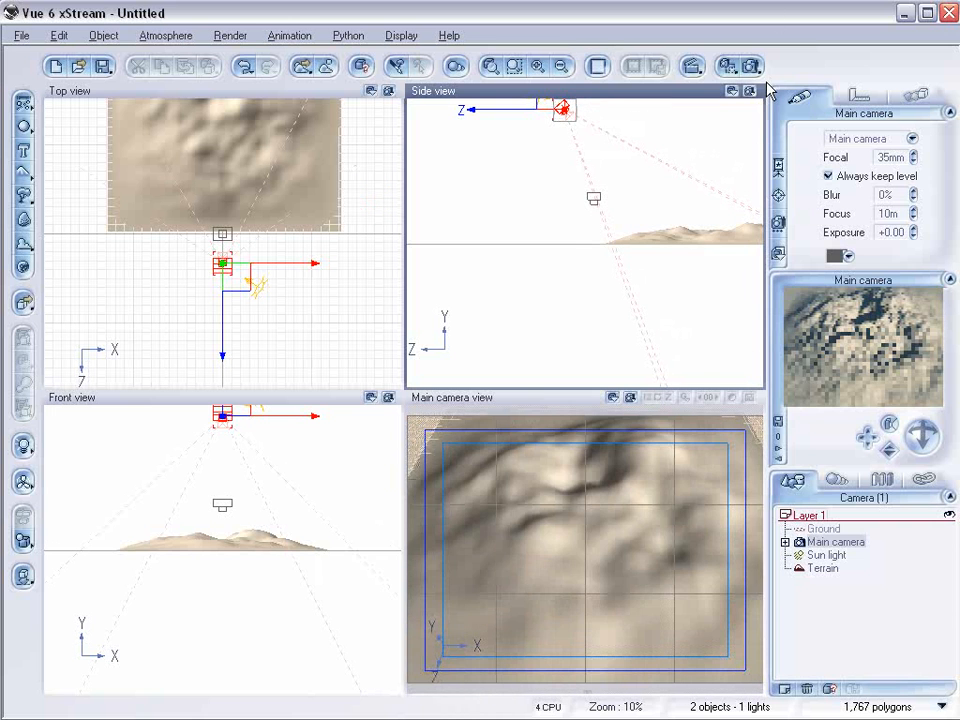
Render the main camera view to screen at 640x480 with the Preview quality, and close the finished render.
click(751, 67)
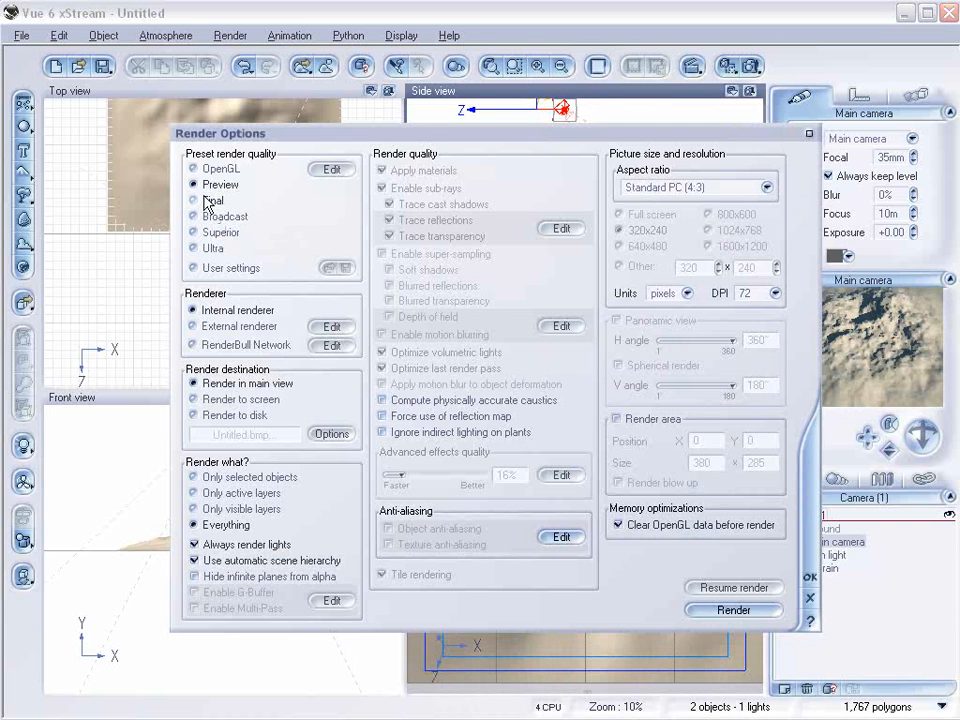
click(199, 399)
click(621, 246)
click(733, 609)
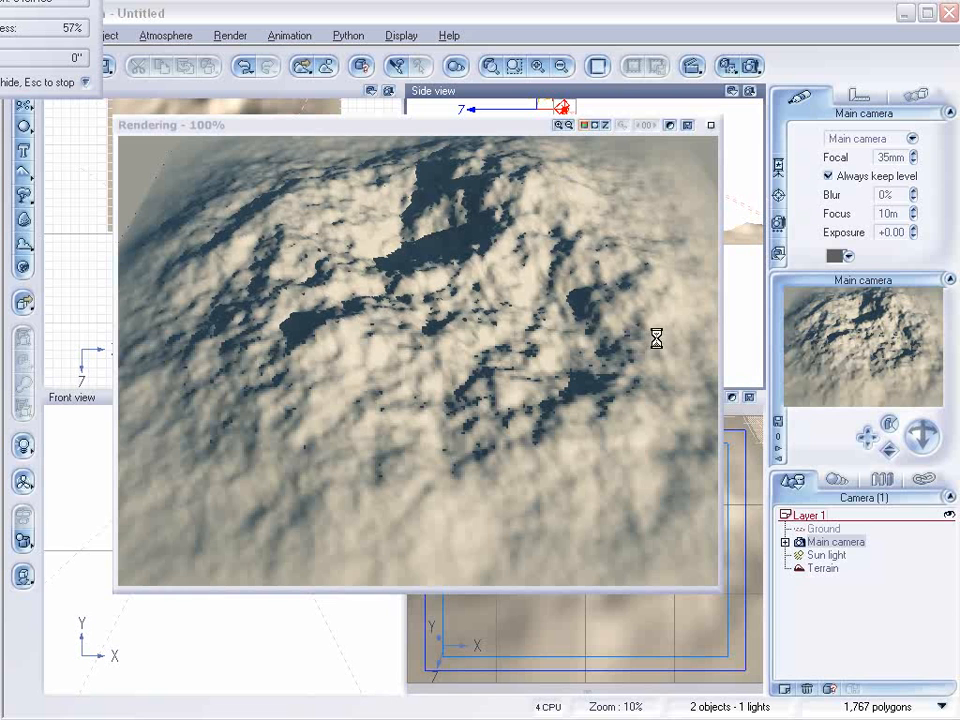
click(640, 333)
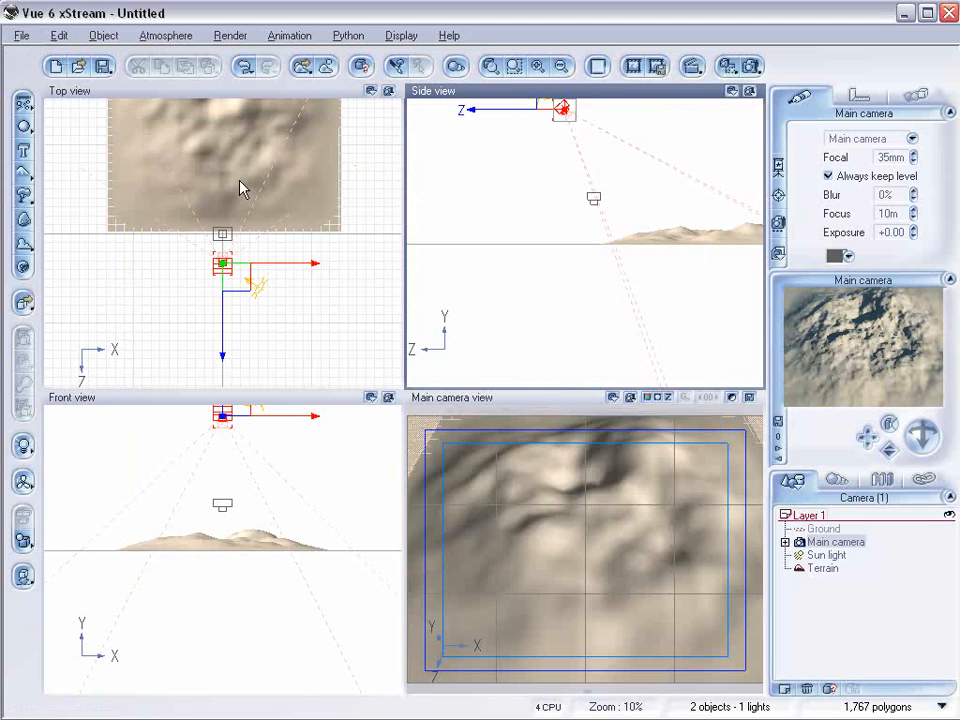
Open the terrain for editing, load map.jpg as its import picture and invert the picture's greyscale.
click(224, 140)
right_click(225, 146)
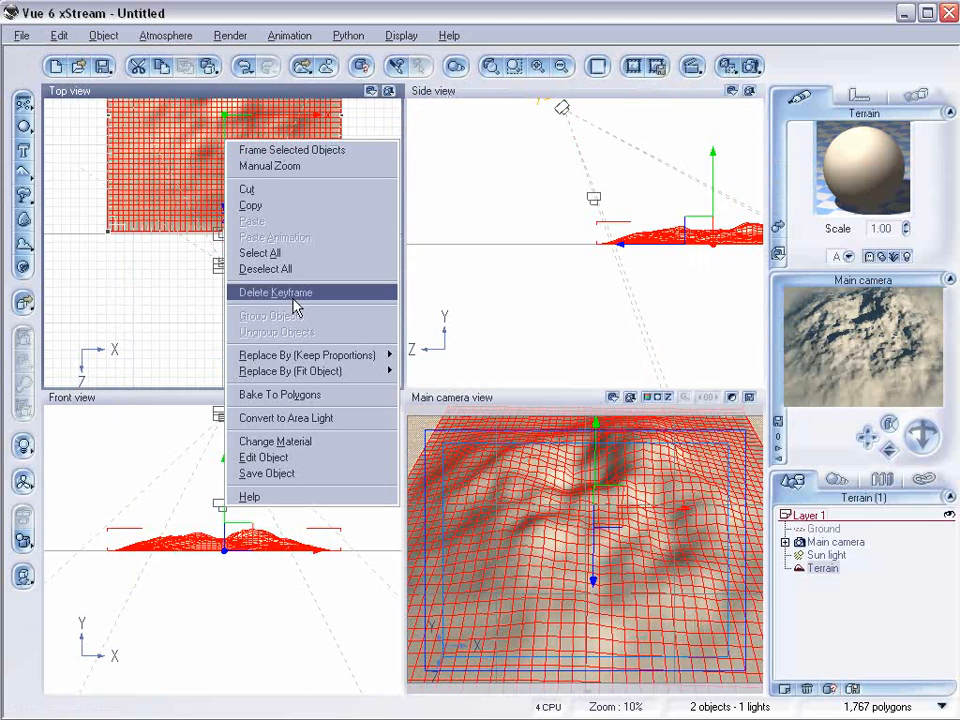
click(311, 454)
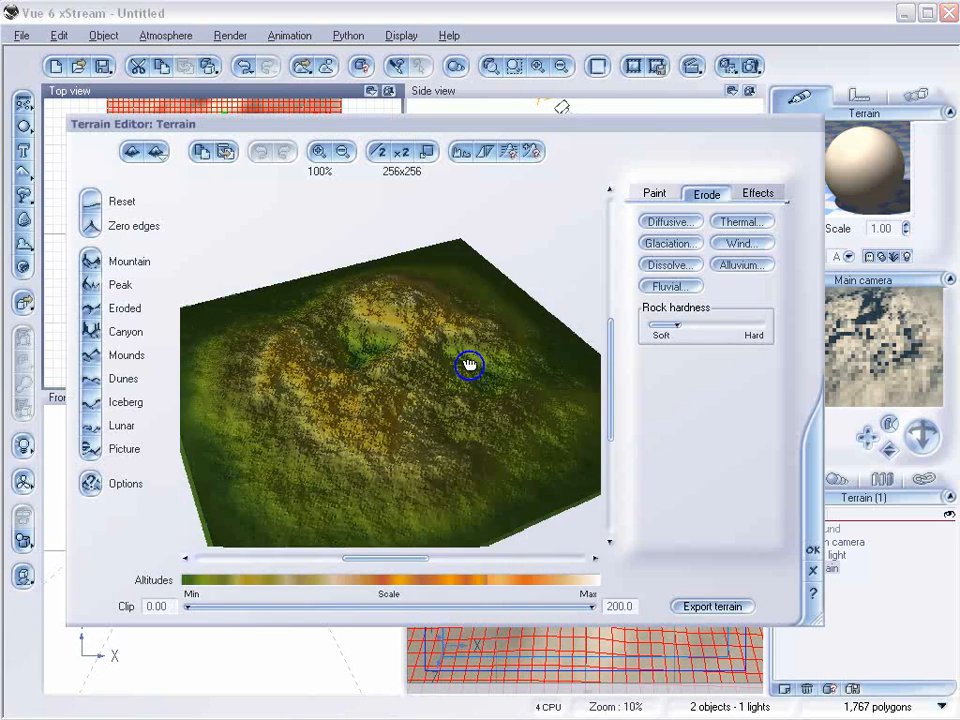
click(91, 447)
click(327, 320)
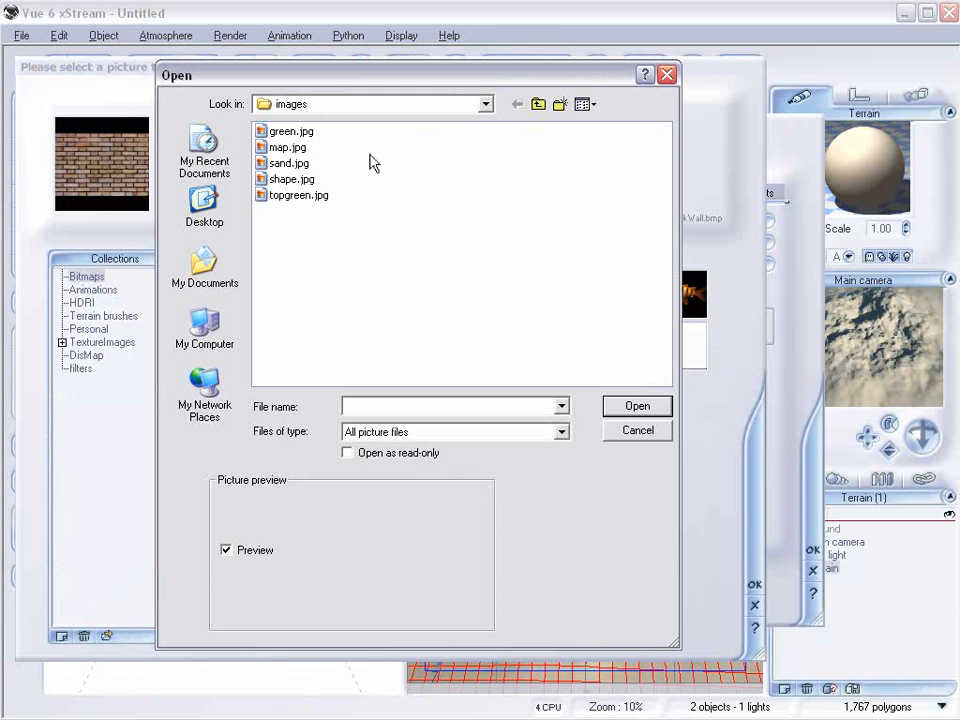
click(283, 148)
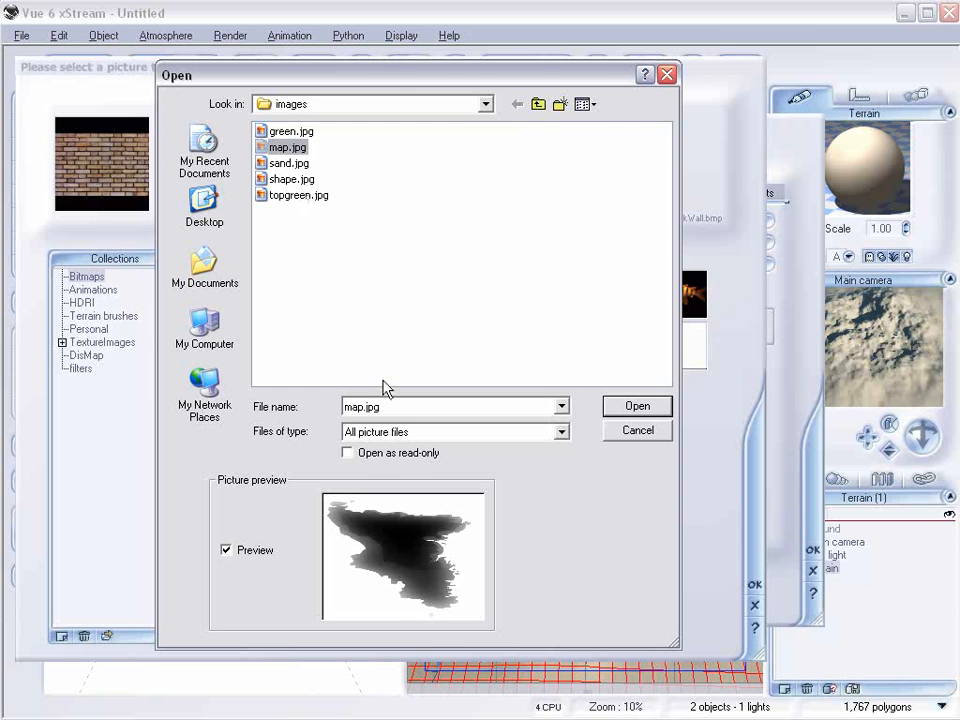
click(637, 405)
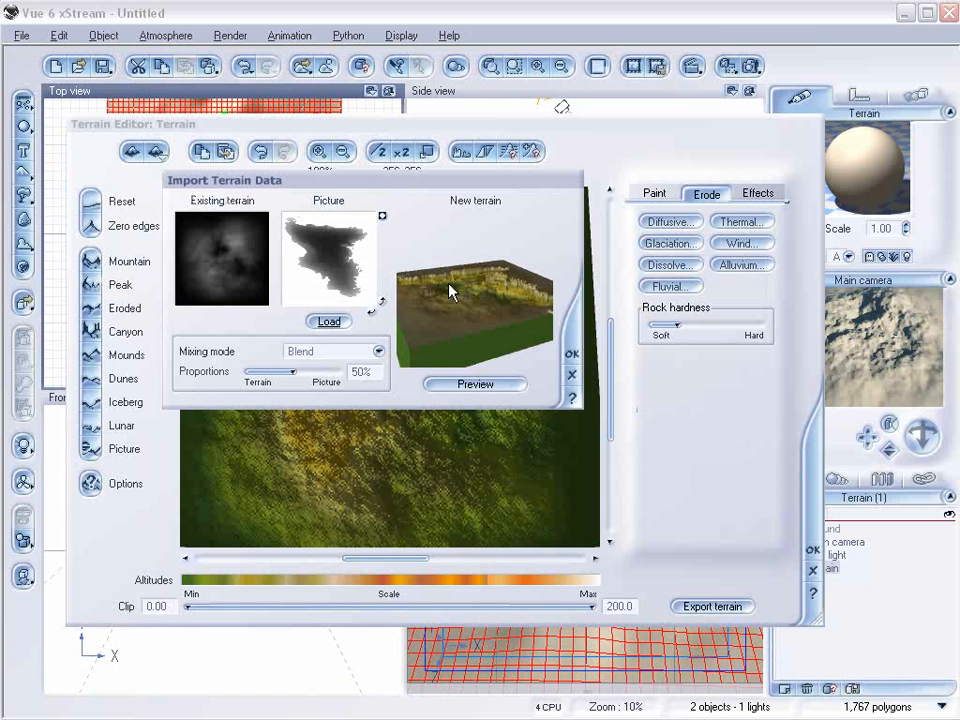
click(380, 217)
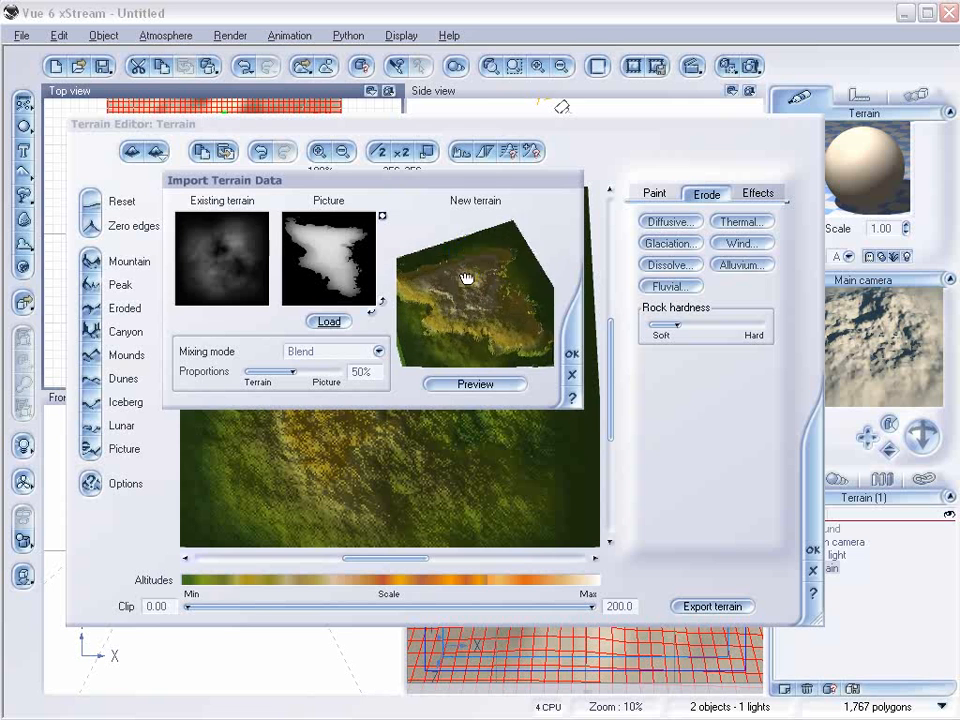
Set the Blend proportions of existing terrain and picture to 68% and apply the imported terrain data.
drag(480, 222, 470, 250)
drag(296, 370, 336, 371)
drag(549, 339, 495, 345)
drag(340, 371, 313, 371)
drag(470, 350, 531, 270)
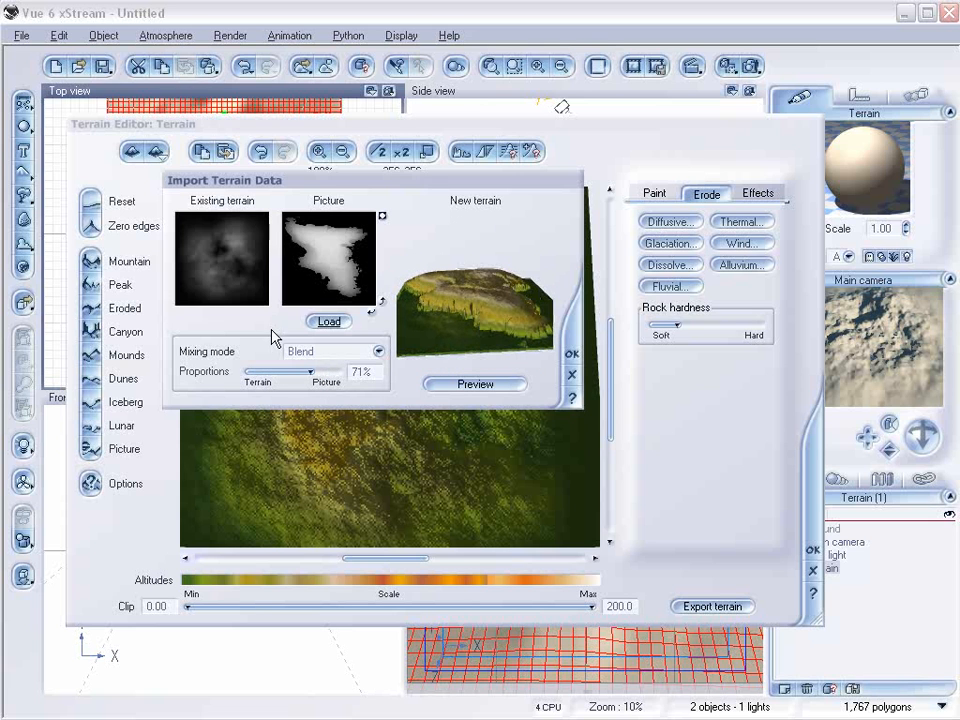
drag(312, 371, 305, 370)
drag(306, 369, 296, 369)
drag(486, 281, 499, 328)
drag(313, 373, 323, 372)
drag(467, 317, 467, 265)
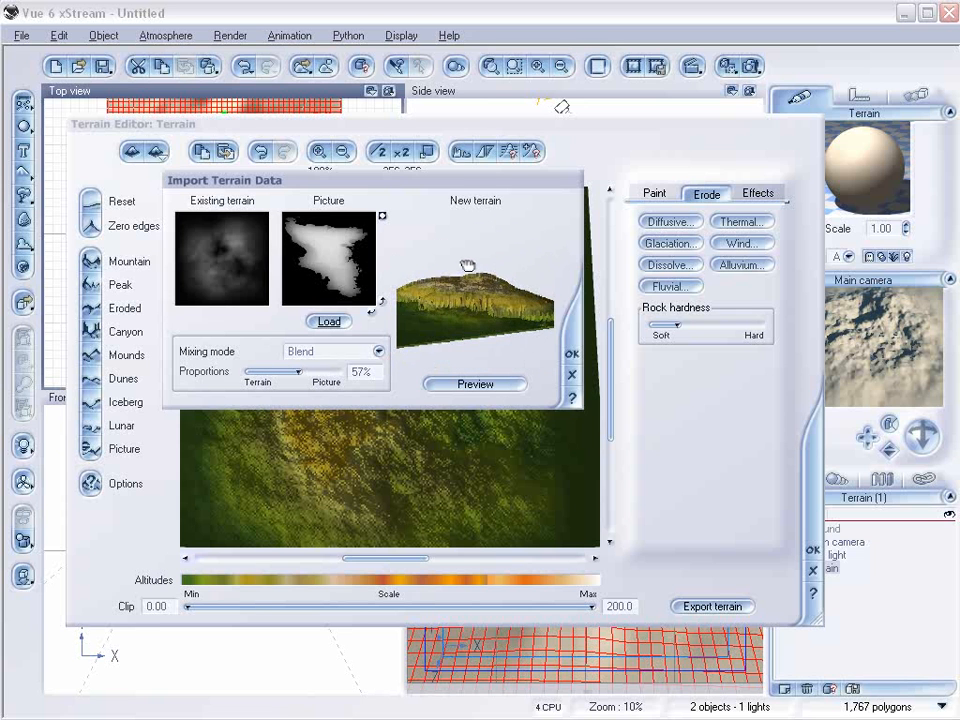
drag(302, 371, 308, 371)
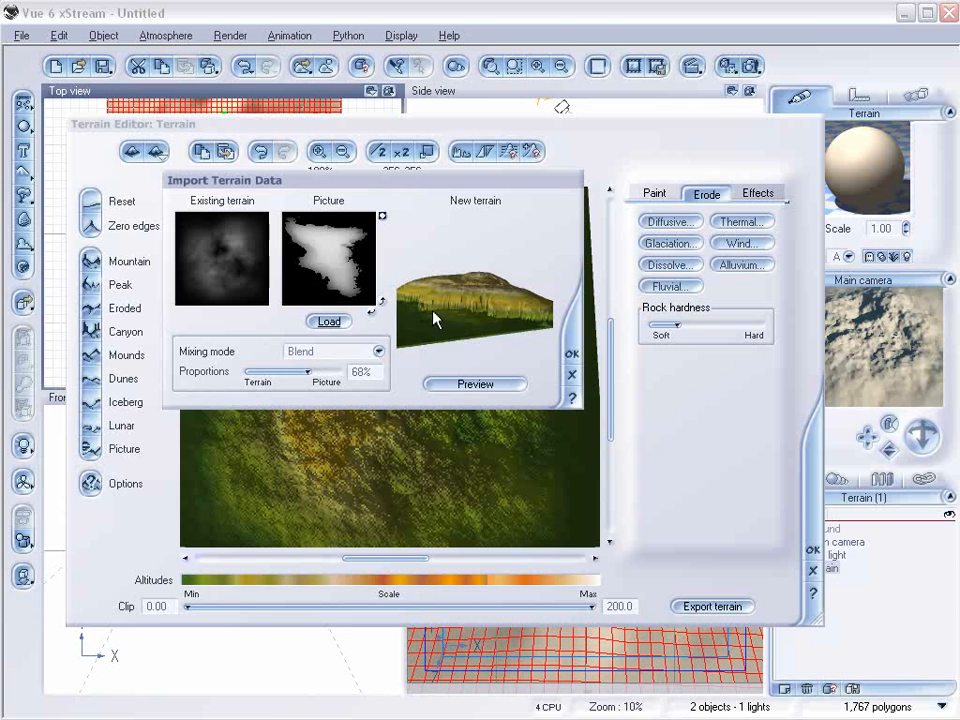
drag(435, 317, 457, 328)
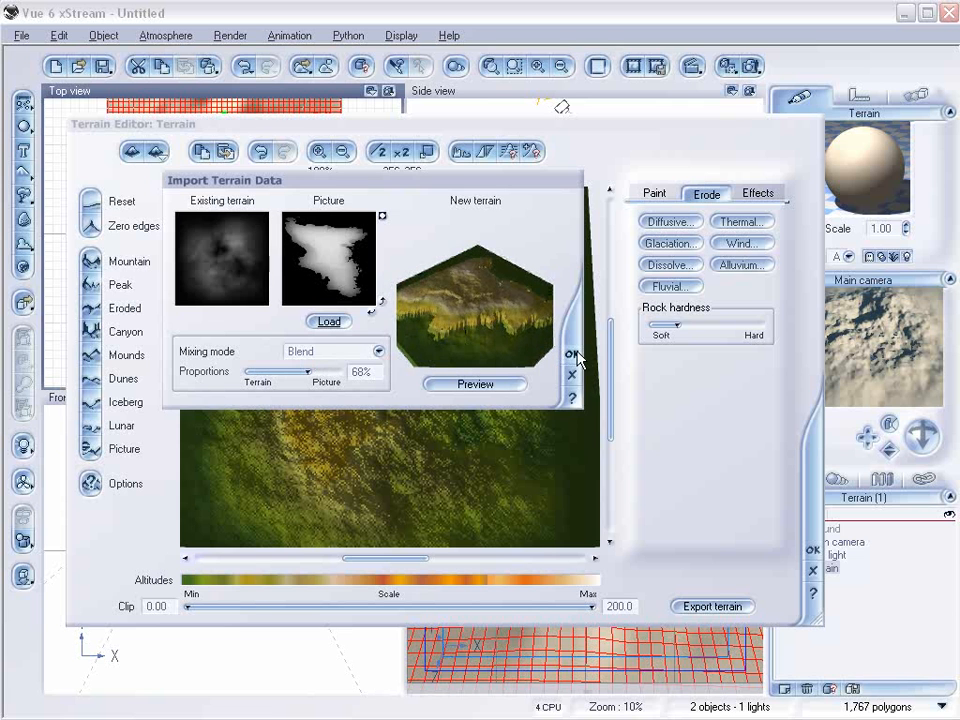
click(572, 355)
Set the terrain's lower altitude clip to 1.82 to cut away the flat base, and accept the edited terrain.
drag(536, 418, 512, 348)
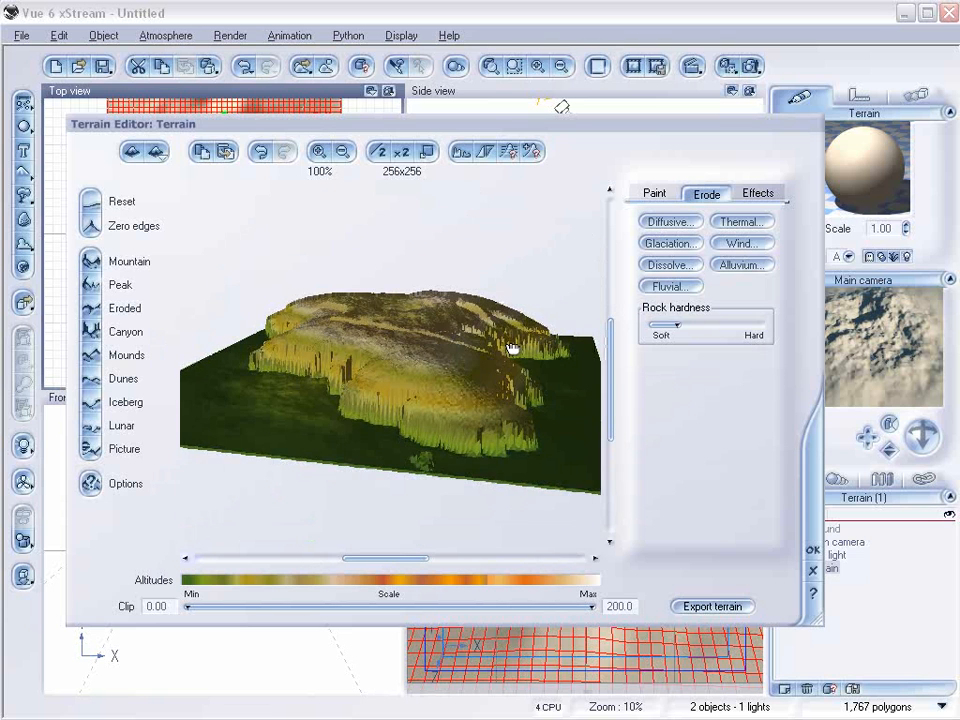
drag(188, 606, 196, 604)
right_drag(386, 384, 467, 336)
click(811, 547)
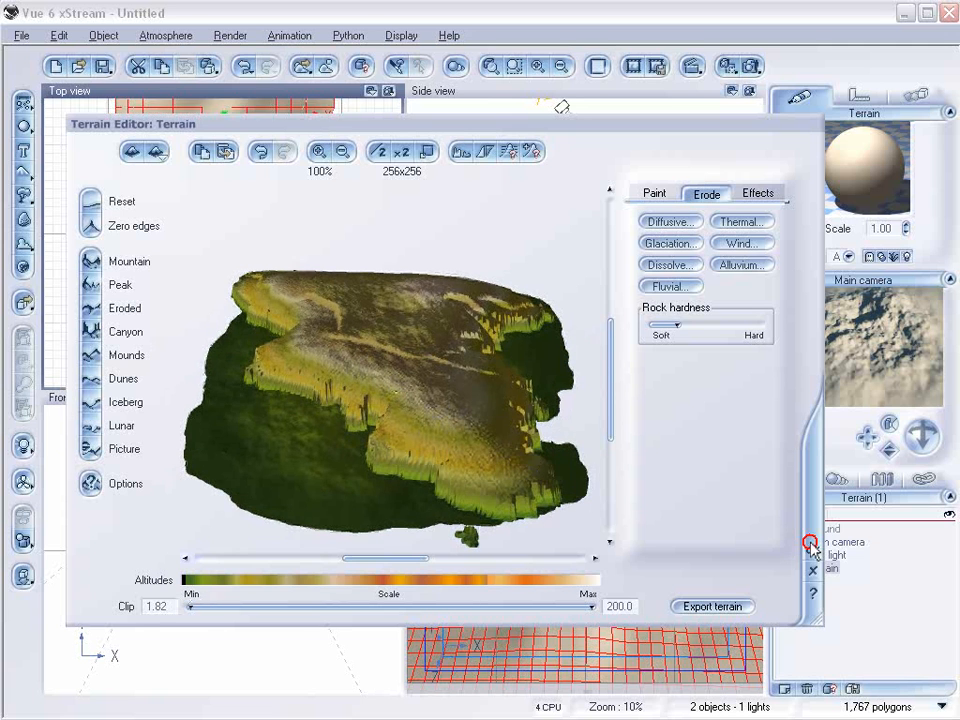
Flatten the island terrain to about half its height in the side view.
click(683, 236)
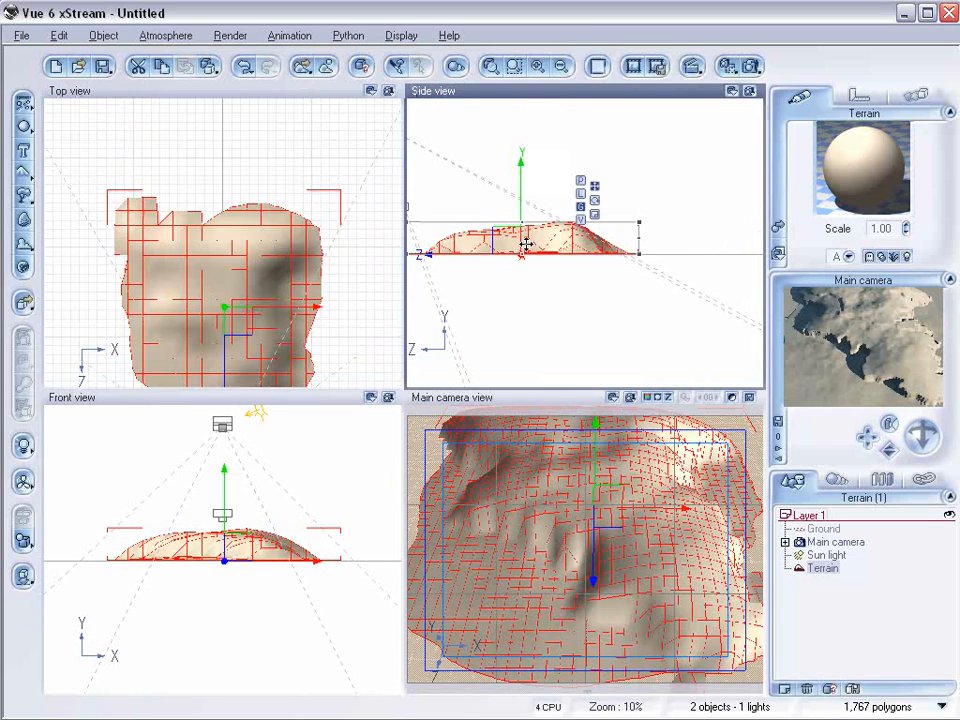
drag(520, 222, 520, 242)
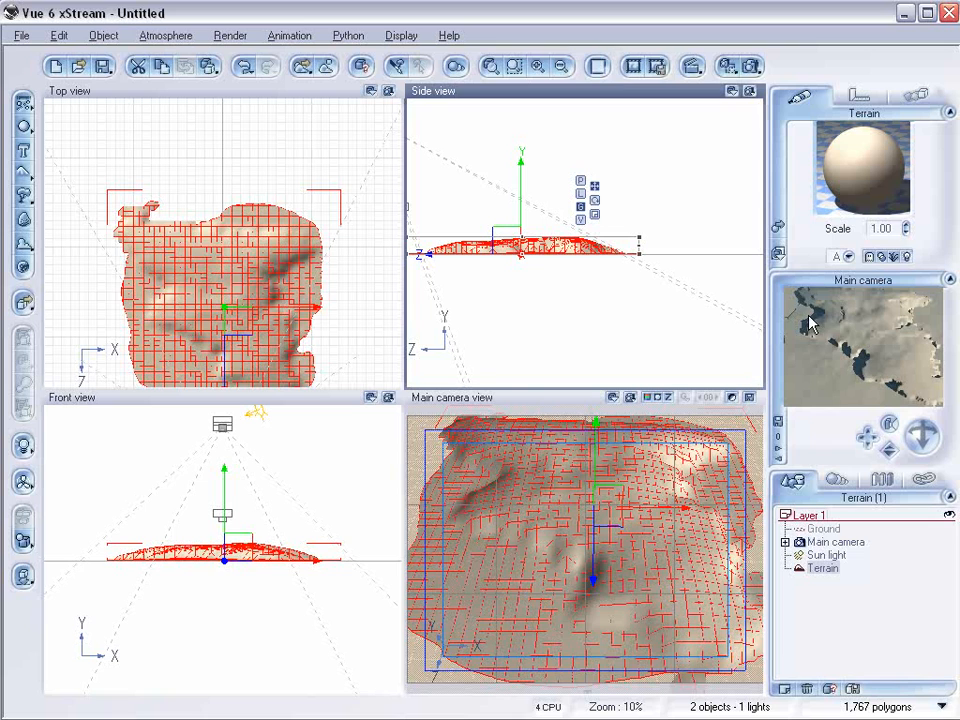
click(29, 583)
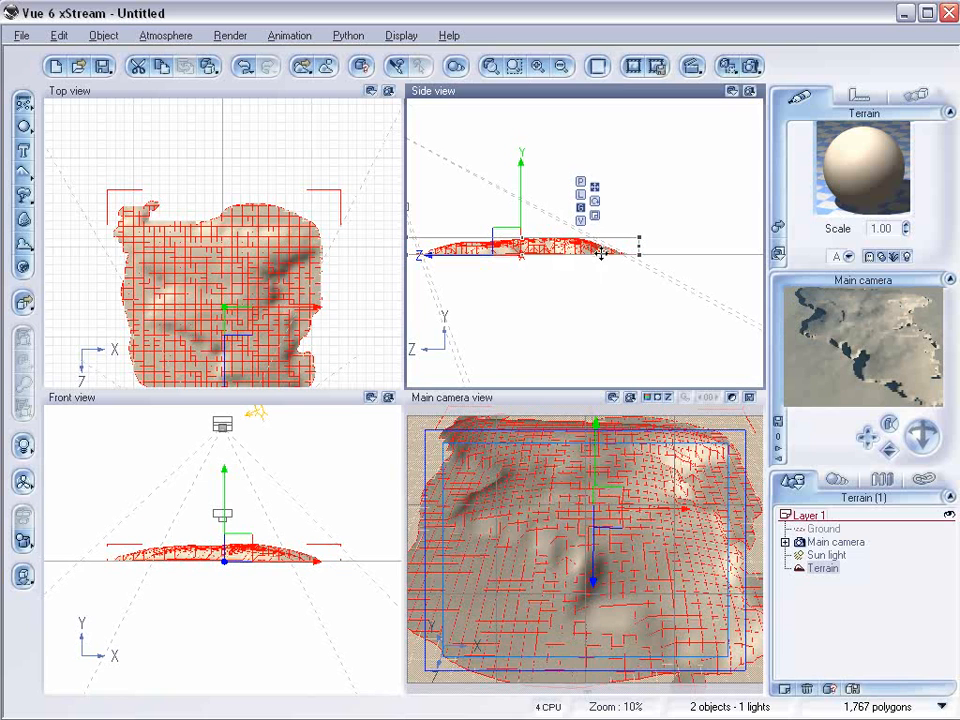
Reposition and re-aim the main camera above the flattened island terrain for a new render.
click(836, 543)
drag(576, 224, 463, 155)
drag(909, 441, 904, 434)
click(749, 66)
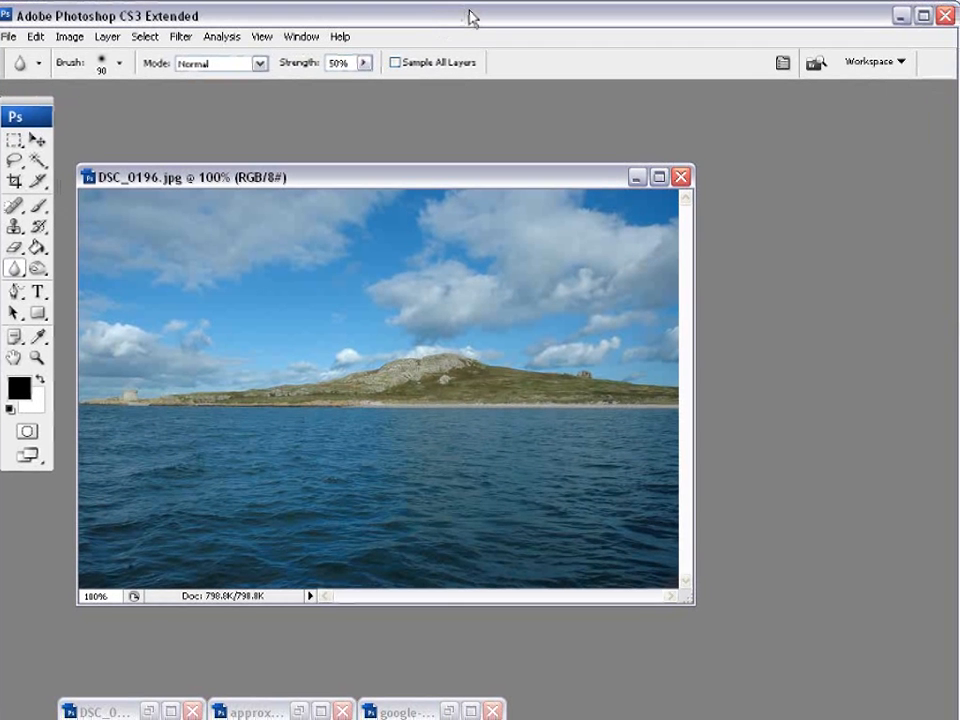
Switch back to Photoshop, move the island photo upward and restore the minimized google-earth-image.jpg document.
drag(469, 11, 471, 7)
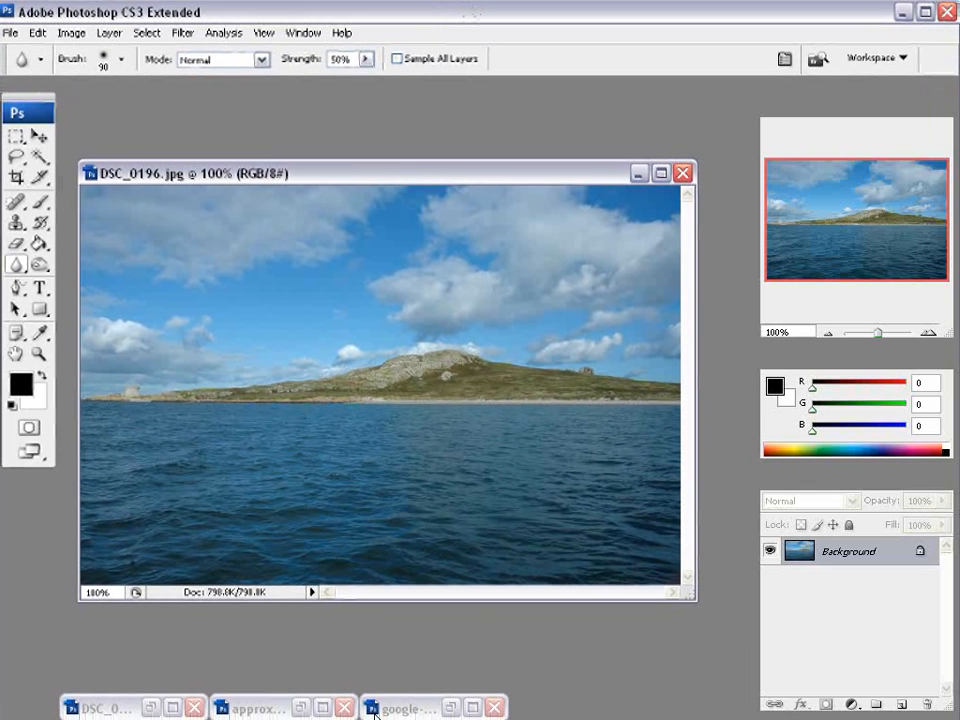
drag(400, 177, 401, 139)
double_click(402, 712)
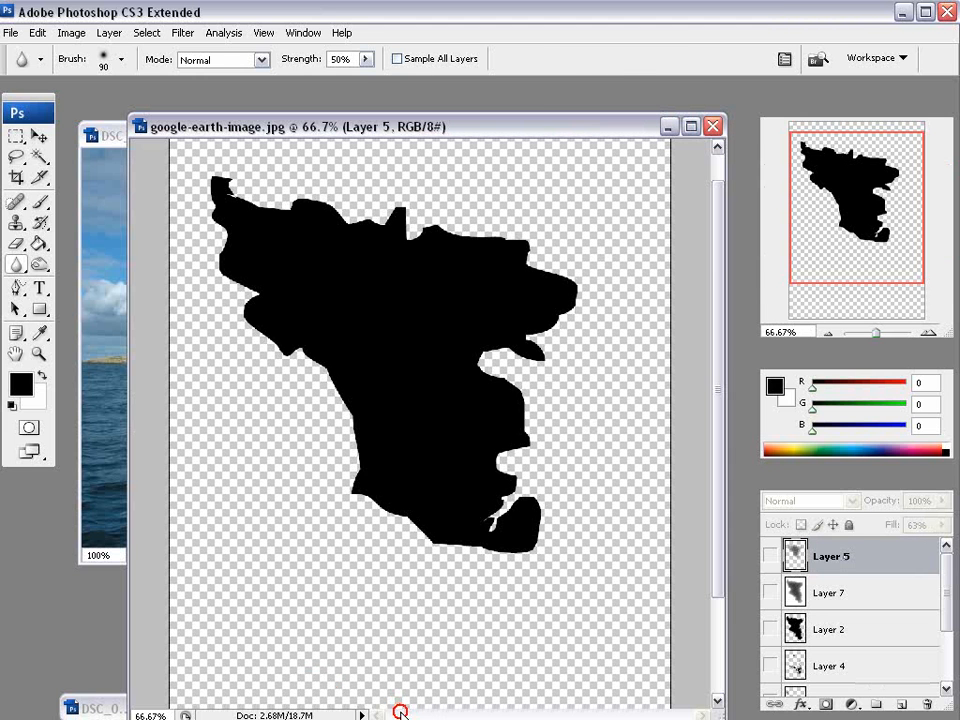
Show and select the gray height-map layer, Layer 7, and blur along the island's western shoreline.
drag(482, 128, 479, 93)
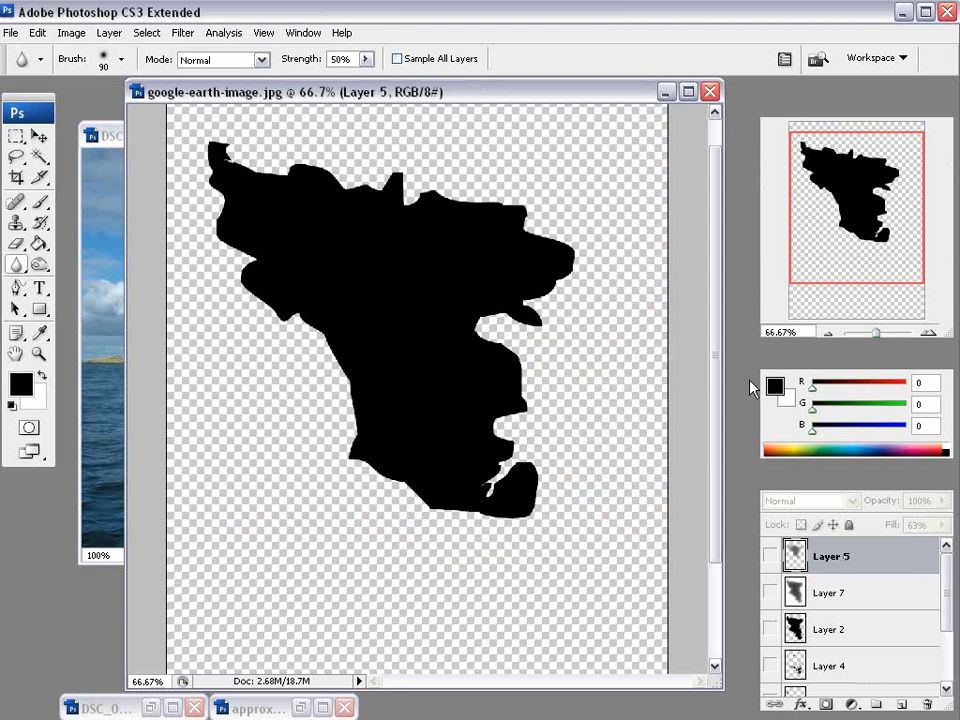
click(769, 591)
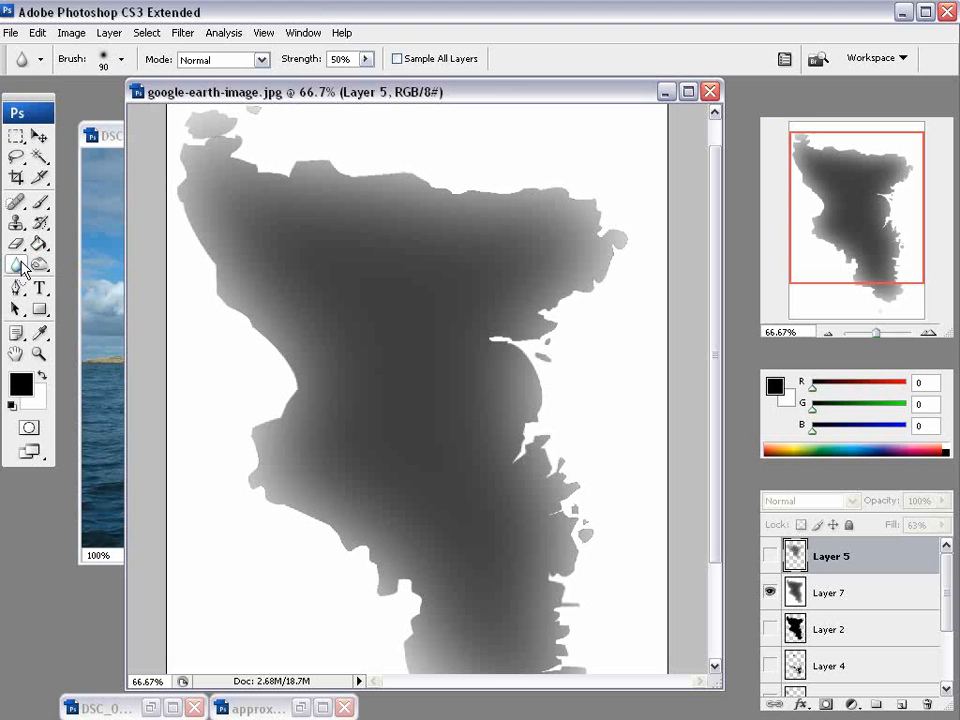
click(838, 593)
mouse_move(231, 343)
mouse_down()
mouse_move(253, 332)
mouse_move(244, 339)
mouse_move(291, 388)
mouse_move(298, 354)
mouse_move(261, 427)
mouse_move(274, 499)
mouse_up()
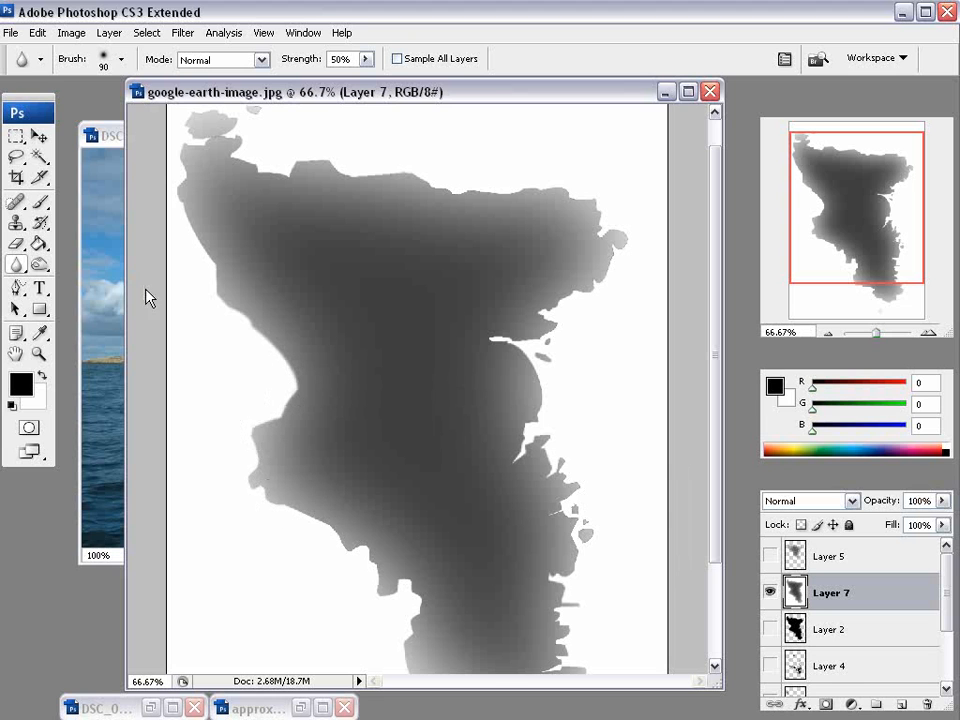
Draw a freehand lasso selection around the island's western and southern coast, from the northwest tip to the southeast end.
key(z)
alt+click(360, 281)
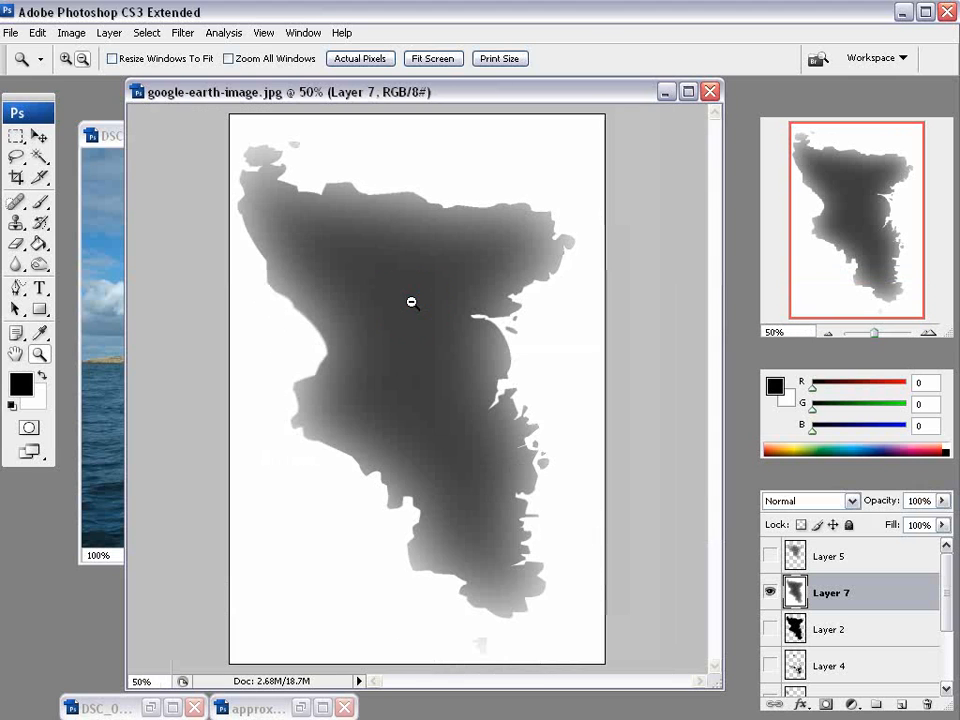
click(16, 156)
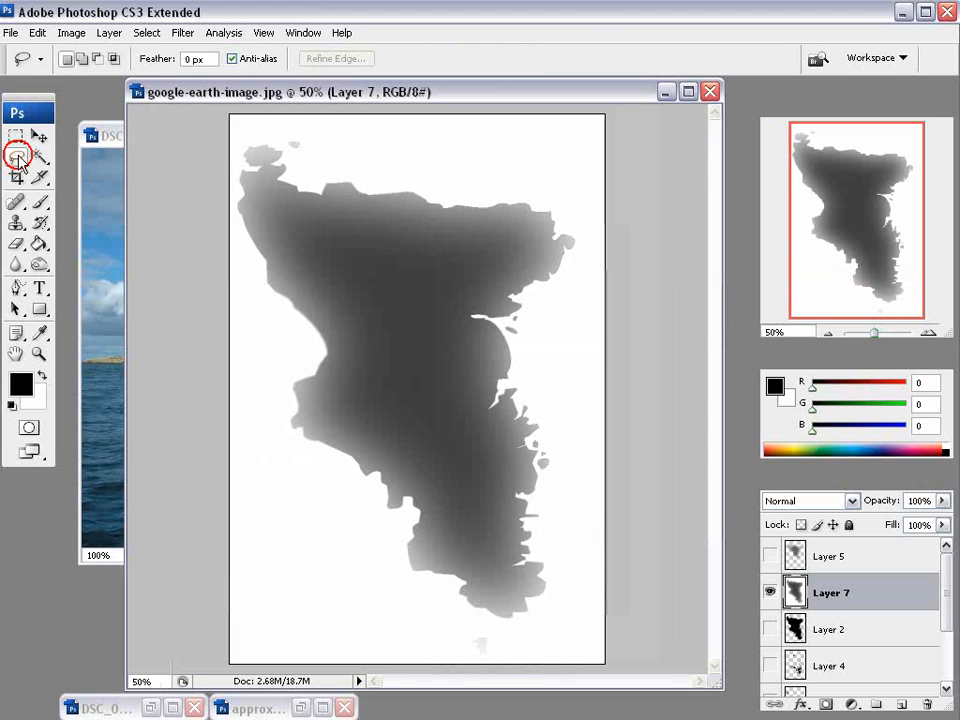
drag(234, 150, 244, 141)
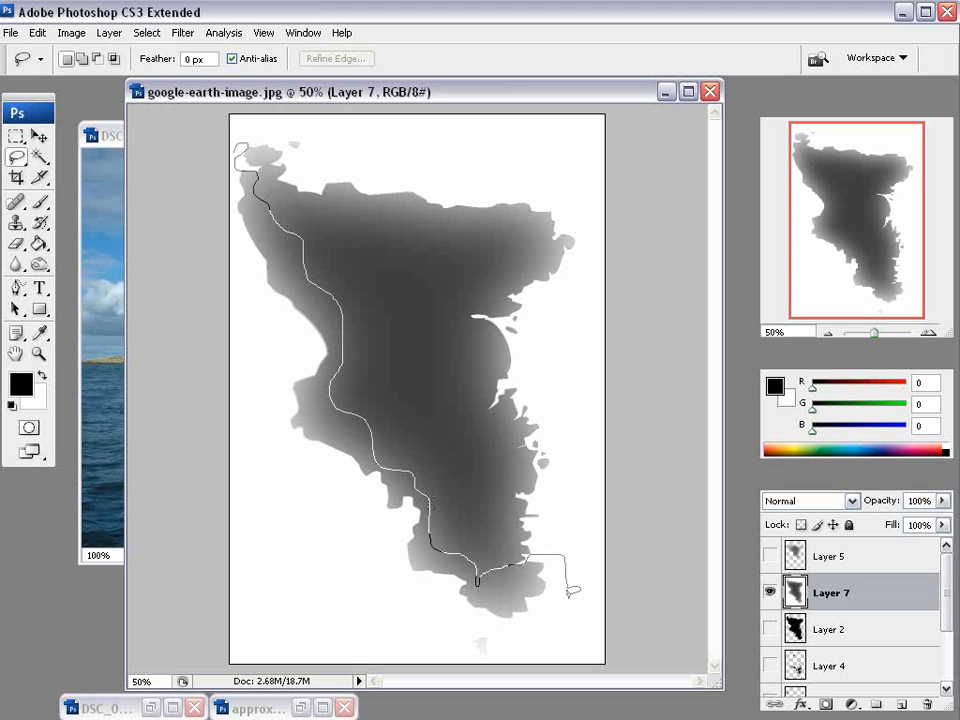
drag(400, 616, 255, 420)
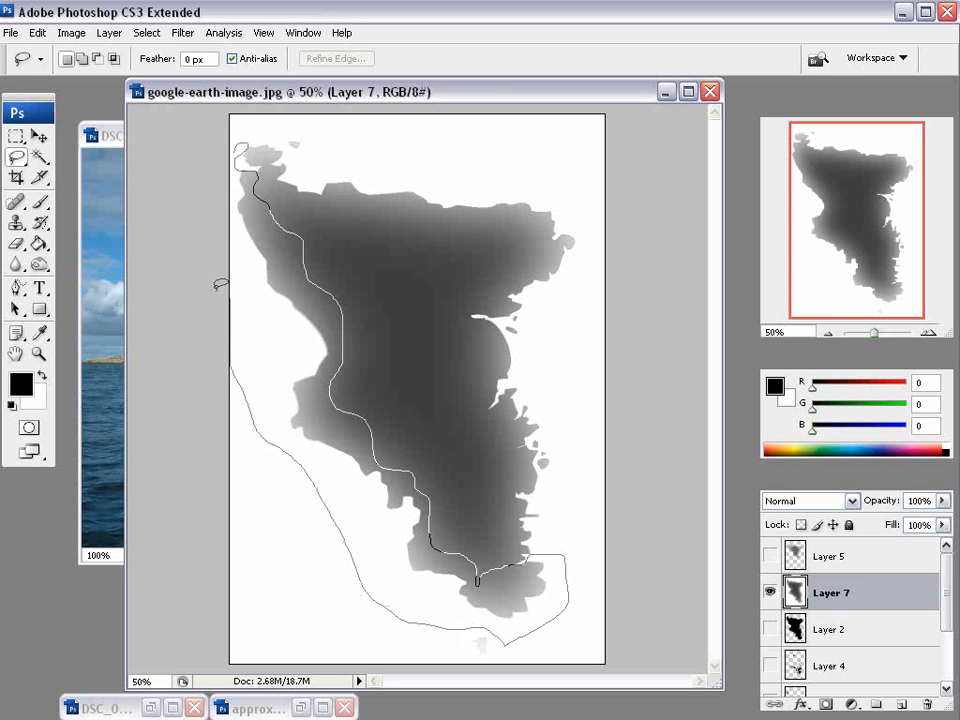
drag(233, 148, 235, 149)
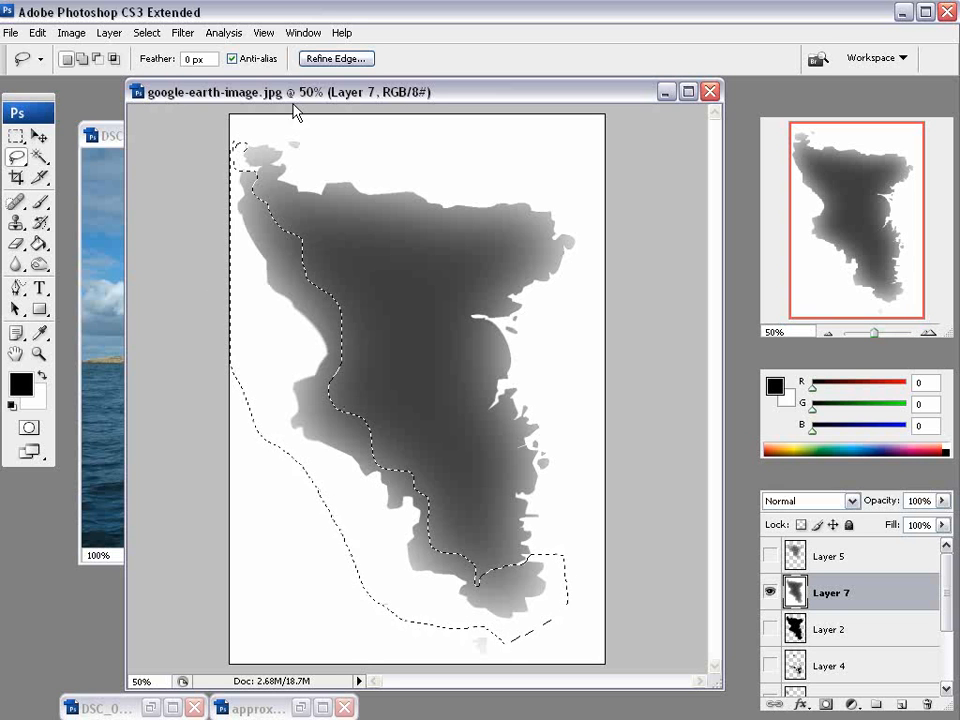
Feather the lasso selection around the western and southern coast.
click(146, 33)
mouse_move(300, 222)
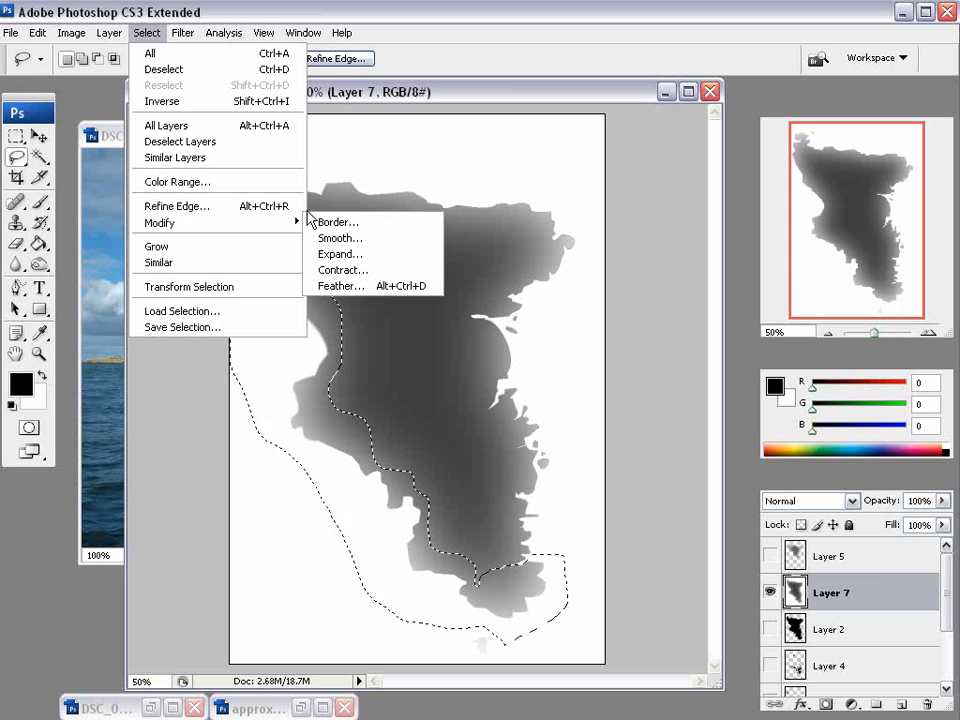
click(375, 287)
click(499, 199)
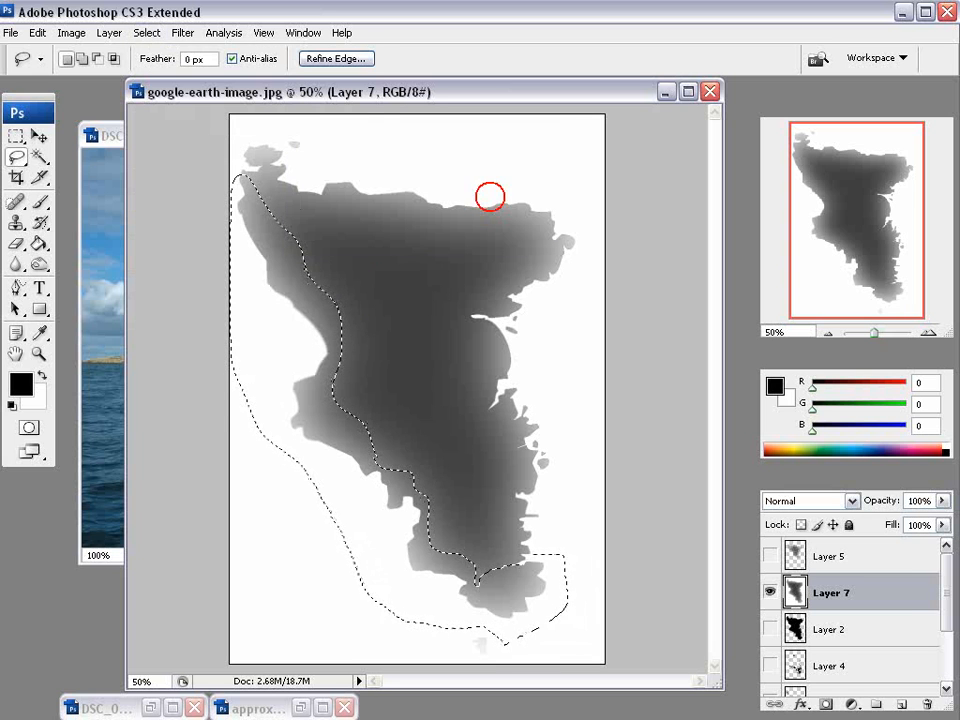
Apply a Gaussian Blur with a 9.7-pixel radius to the selected coast, and clear the selection.
click(182, 33)
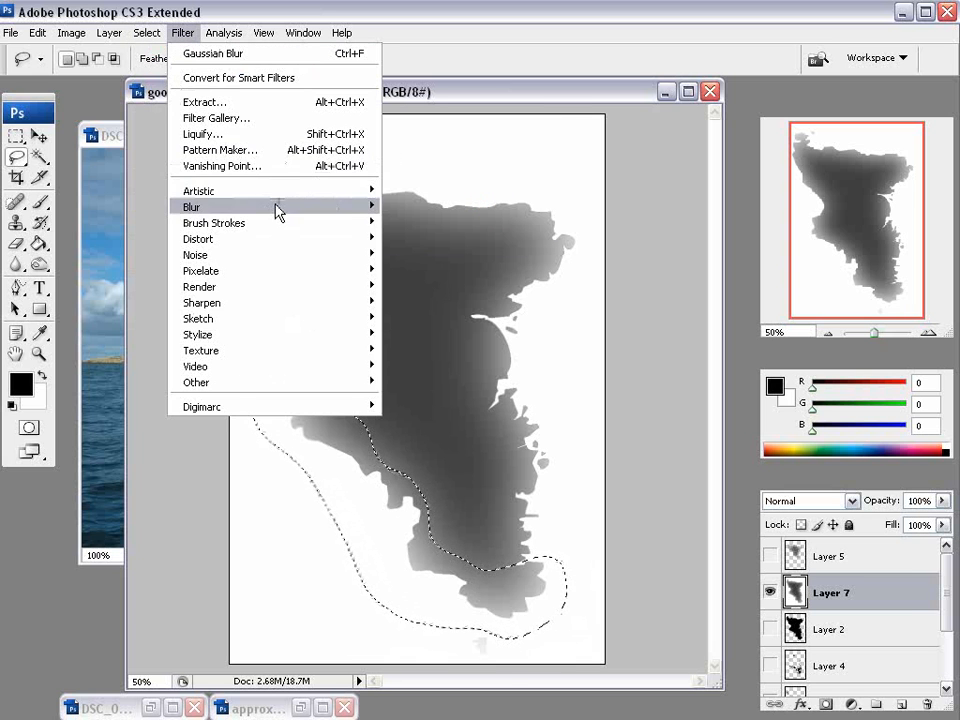
mouse_move(274, 207)
click(441, 265)
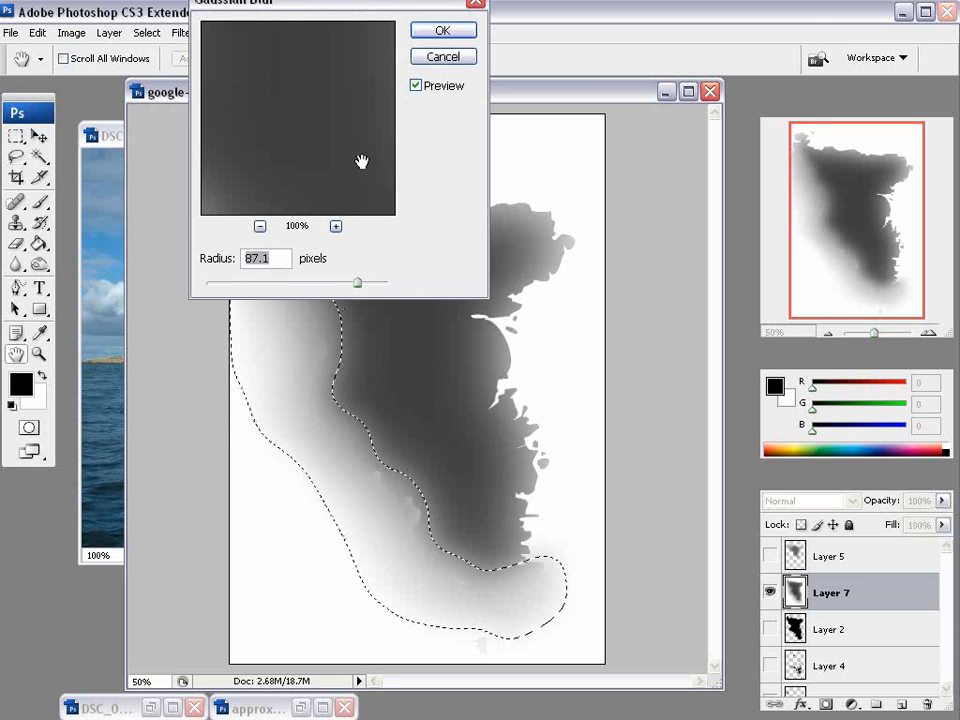
drag(300, 3, 625, 3)
mouse_move(685, 289)
mouse_down()
mouse_move(592, 284)
mouse_move(611, 291)
mouse_move(601, 292)
mouse_move(606, 285)
mouse_up()
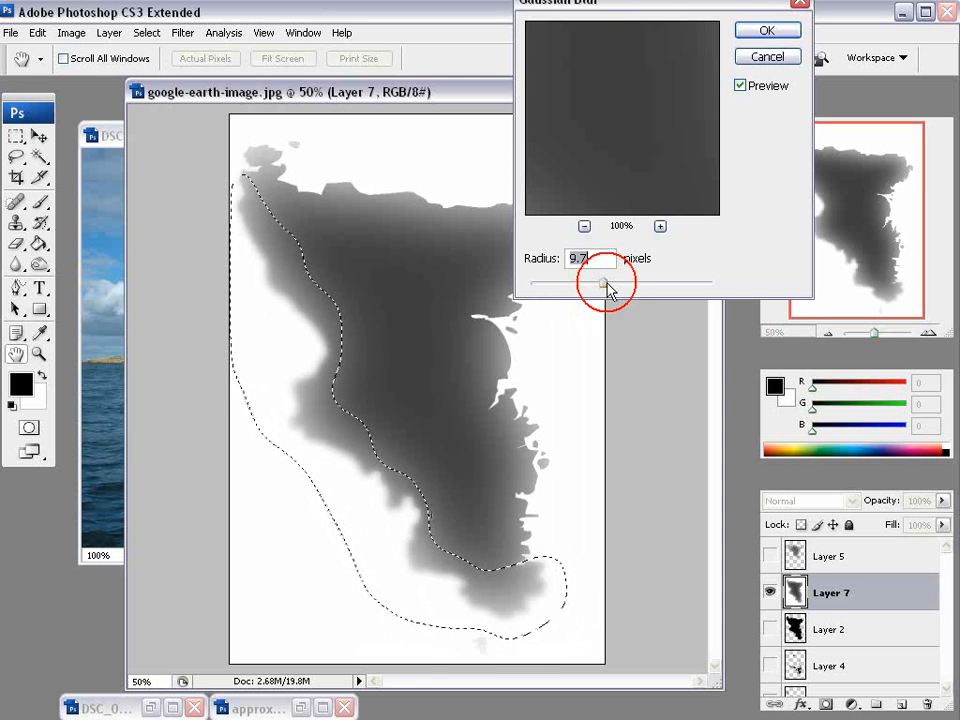
click(766, 30)
key(l)
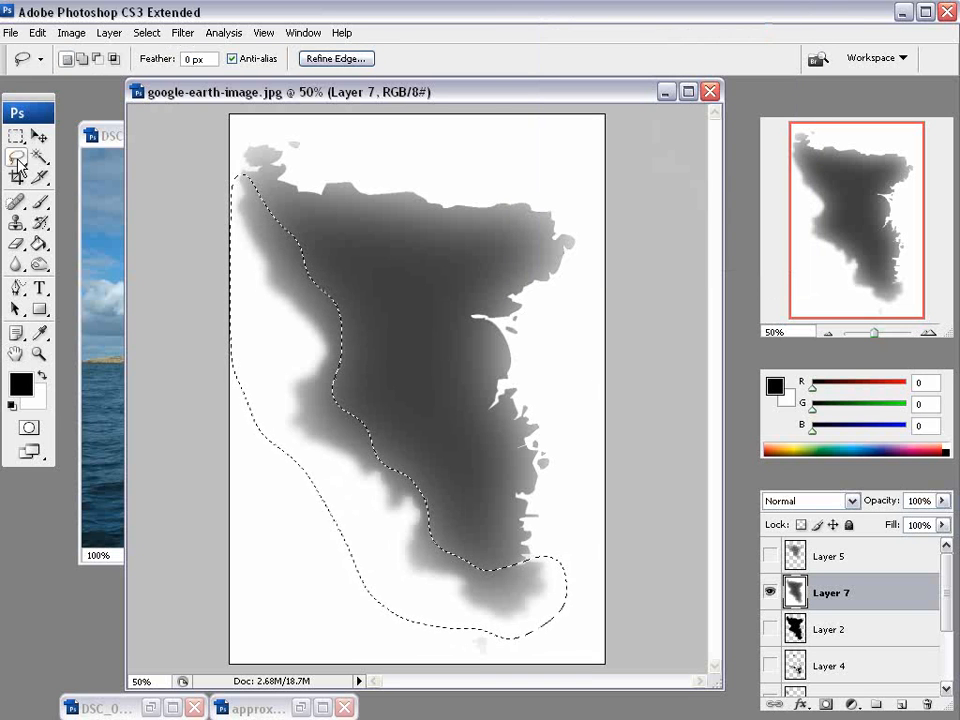
click(331, 240)
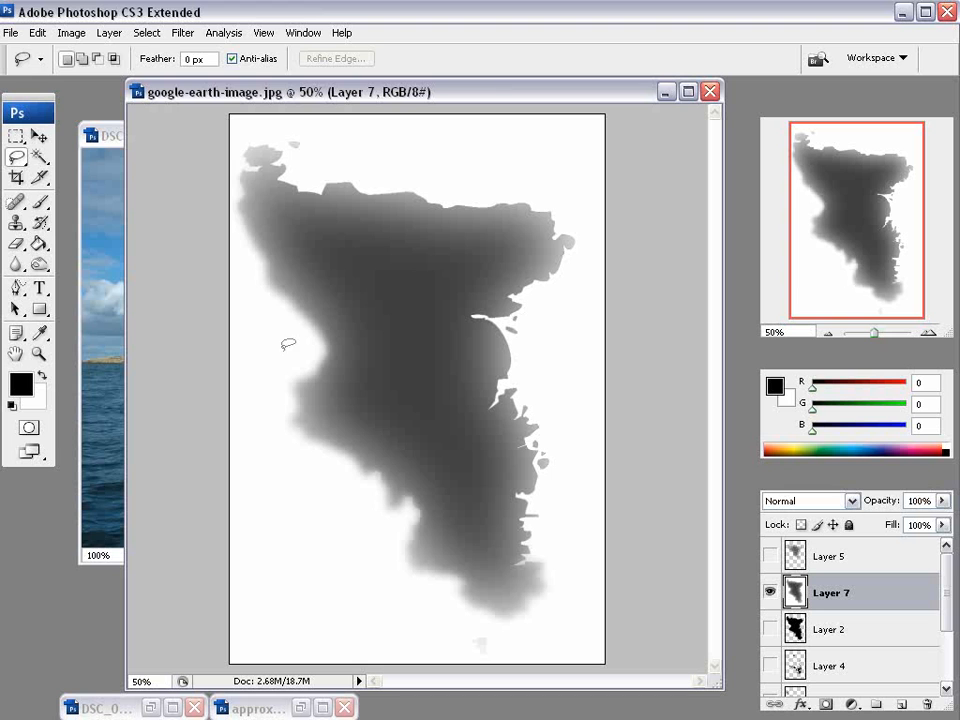
Touch up the island's western shoreline with the Blur tool at 50% strength.
click(16, 262)
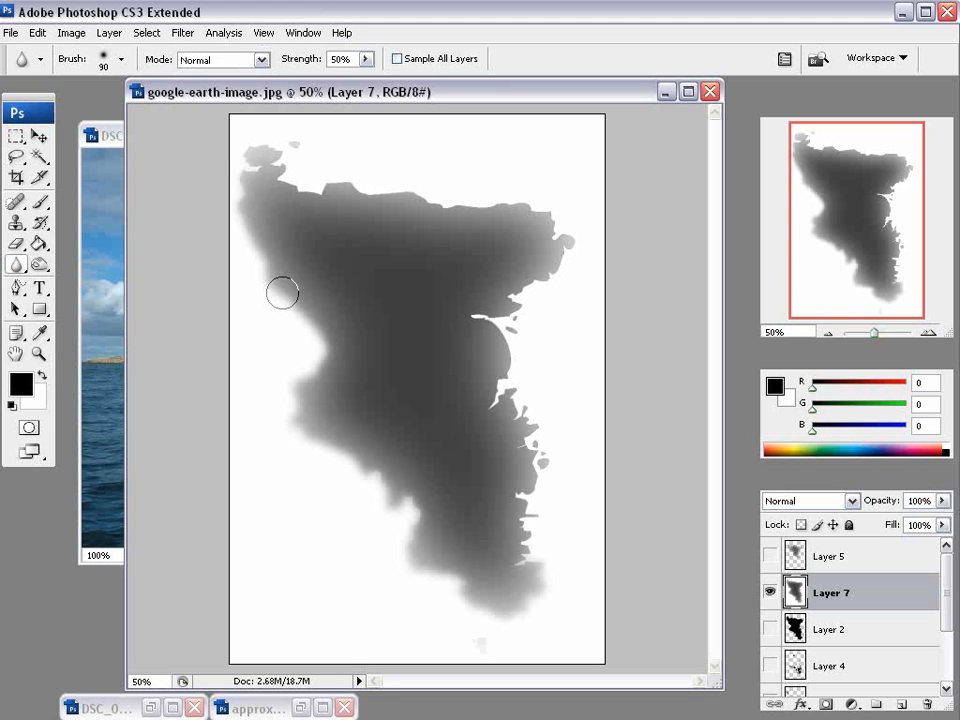
mouse_move(296, 293)
mouse_down()
mouse_move(317, 347)
mouse_move(309, 330)
mouse_move(304, 343)
mouse_move(319, 308)
mouse_up()
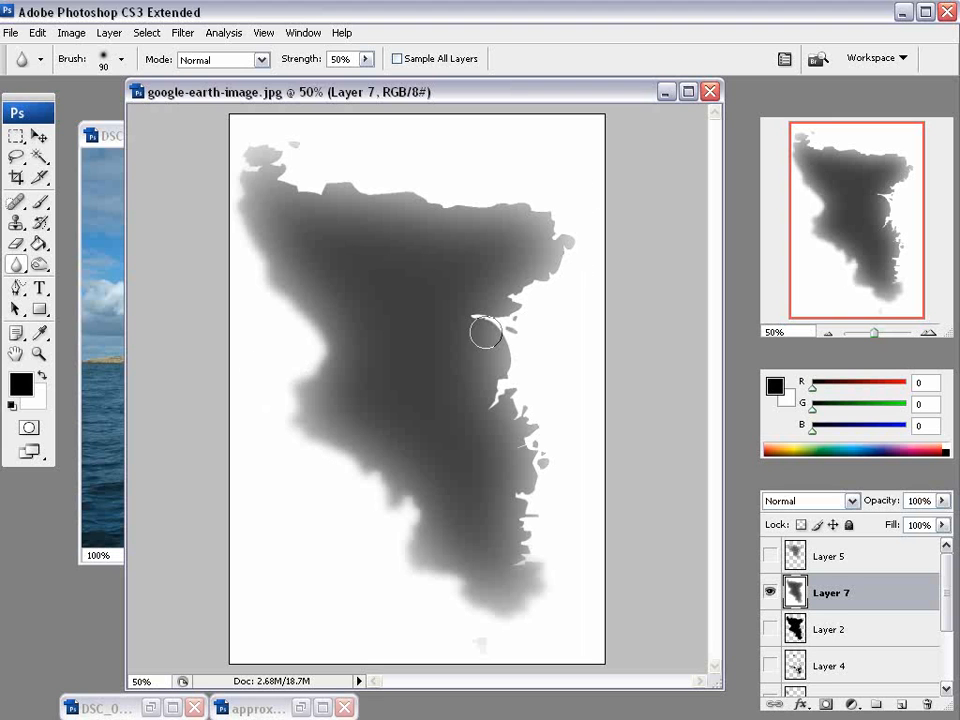
click(214, 216)
Hide Layer 1 and reduce the fill of Layer 7 to 83%.
click(944, 643)
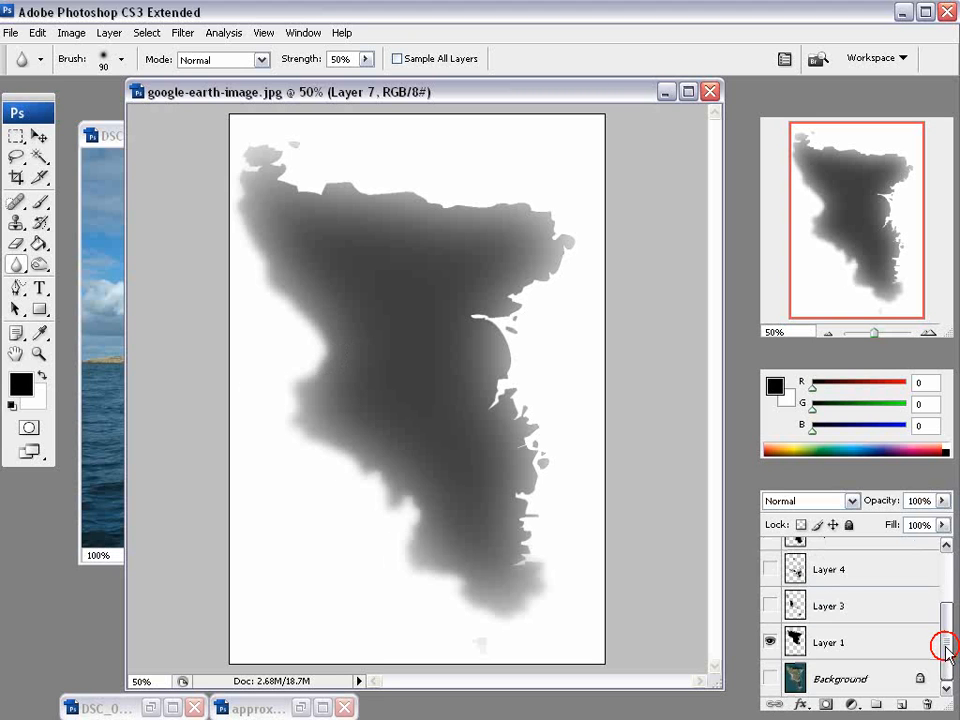
click(944, 572)
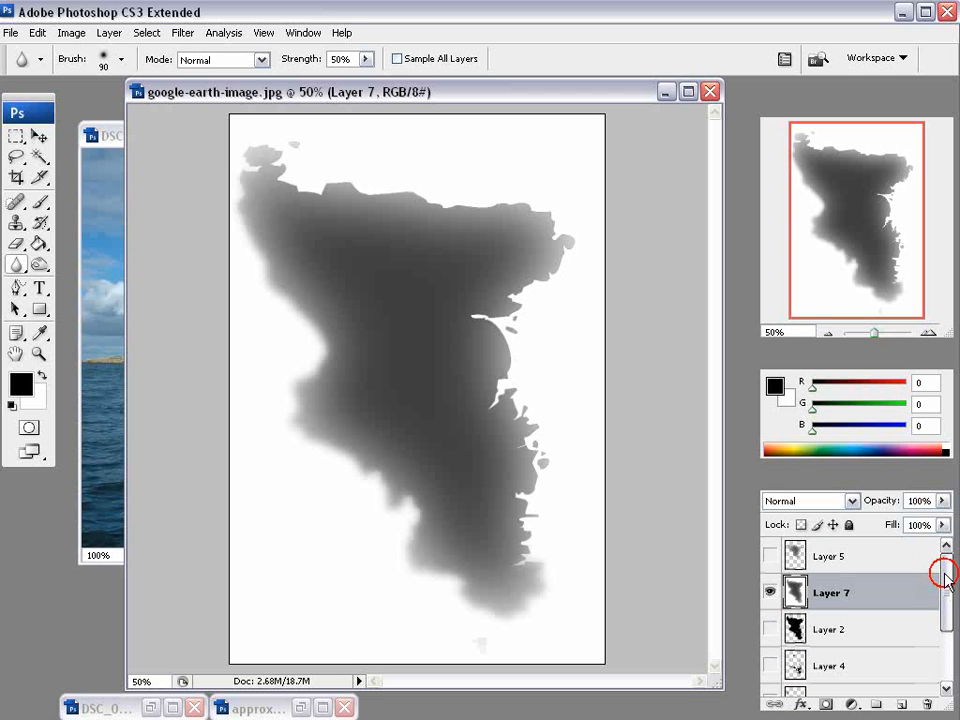
drag(944, 534, 931, 549)
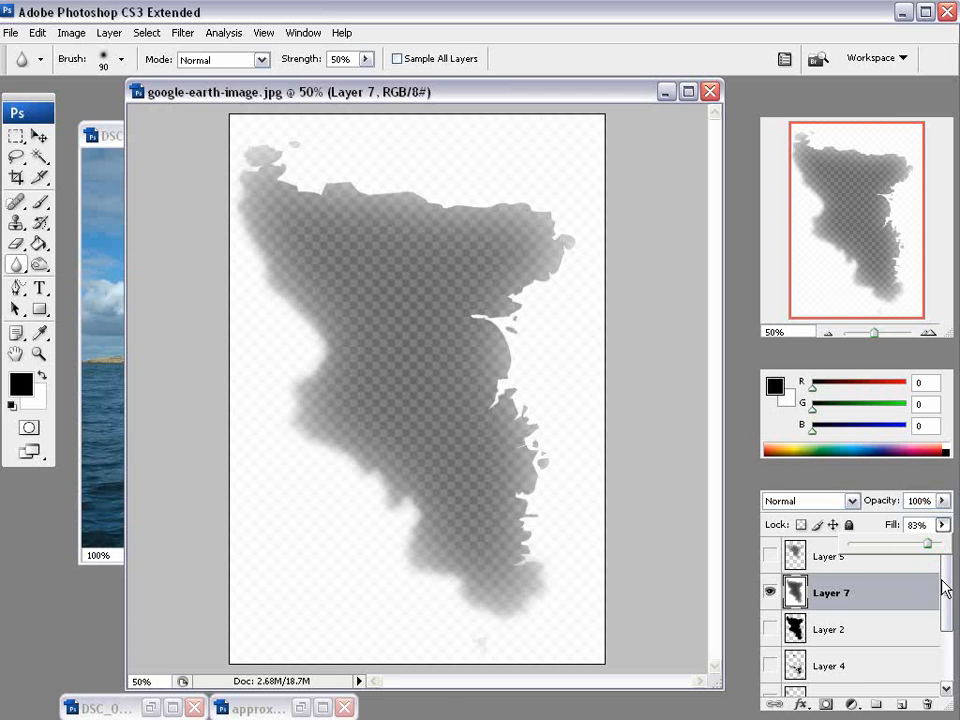
Add a new layer directly above the Background and fill it with white (ffffff).
scroll(913, 660, down, 2)
click(878, 677)
click(901, 704)
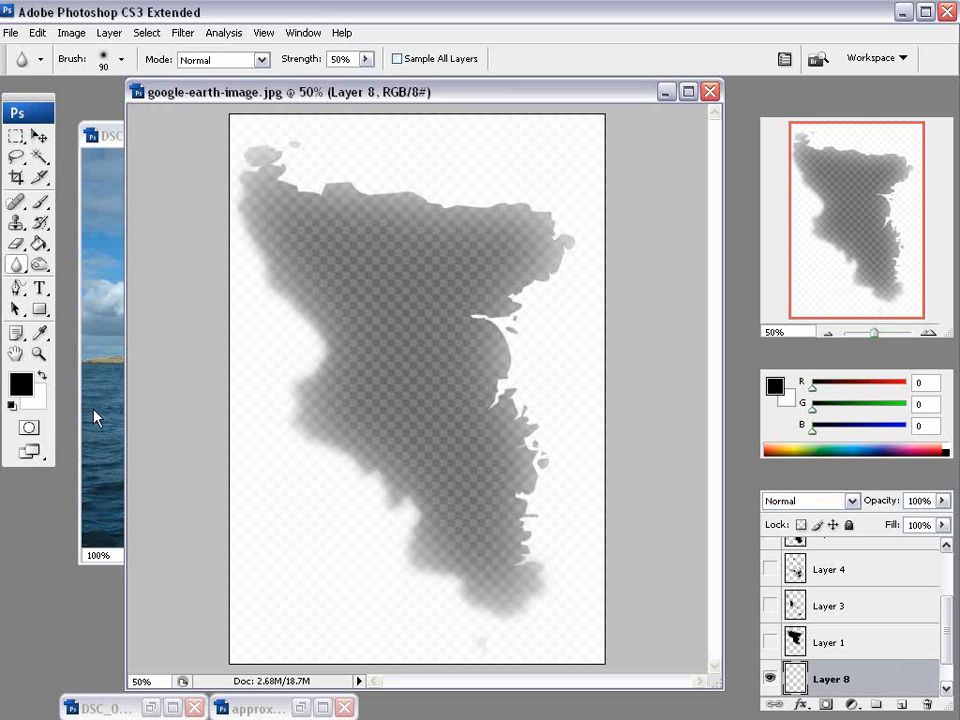
click(22, 384)
drag(279, 360, 150, 236)
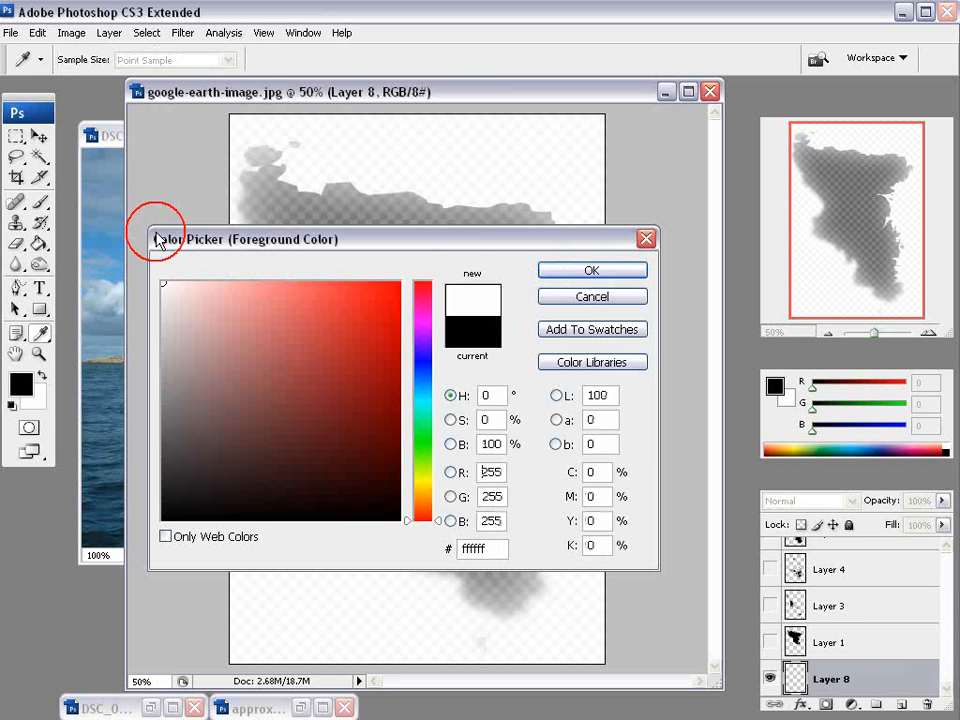
click(600, 274)
click(39, 243)
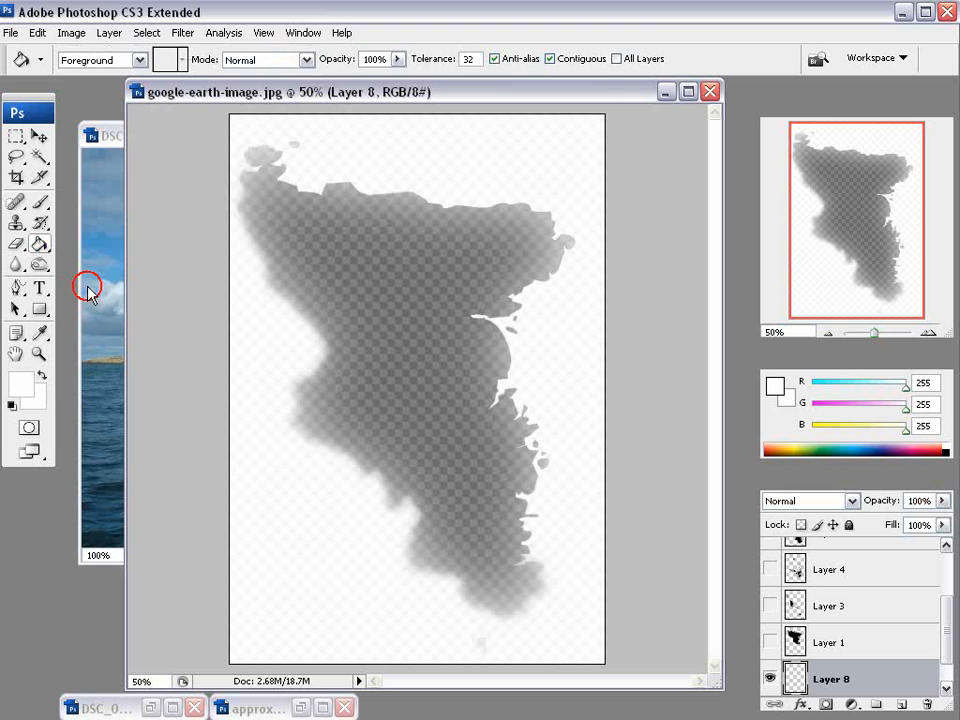
click(273, 482)
Select Layer 7 again and lower its fill to 71% to lighten the height map.
click(15, 136)
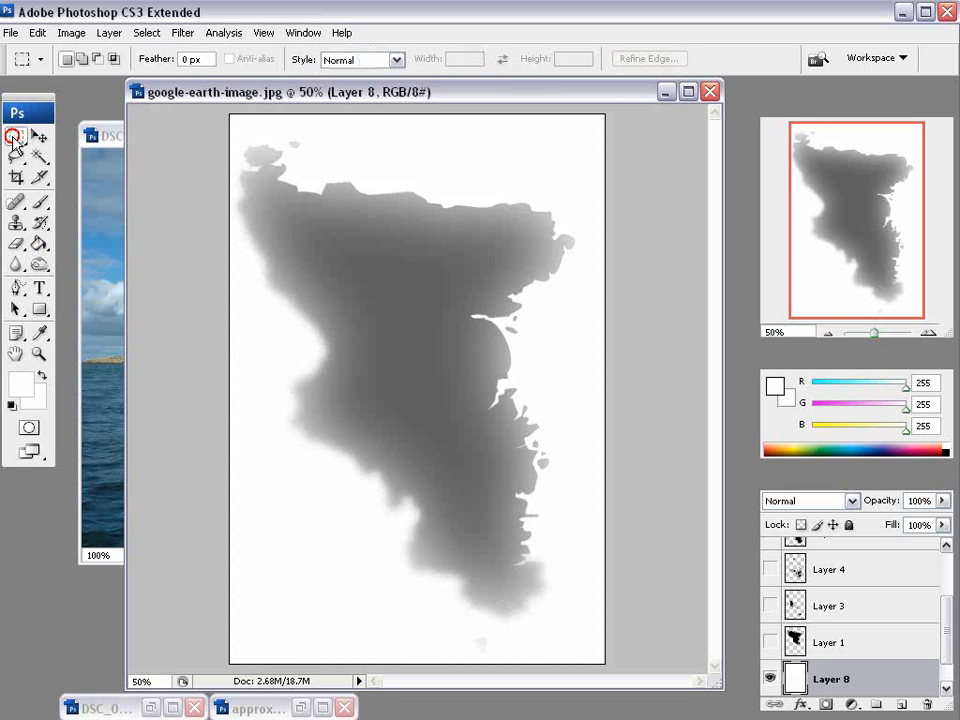
drag(945, 628, 917, 549)
click(898, 598)
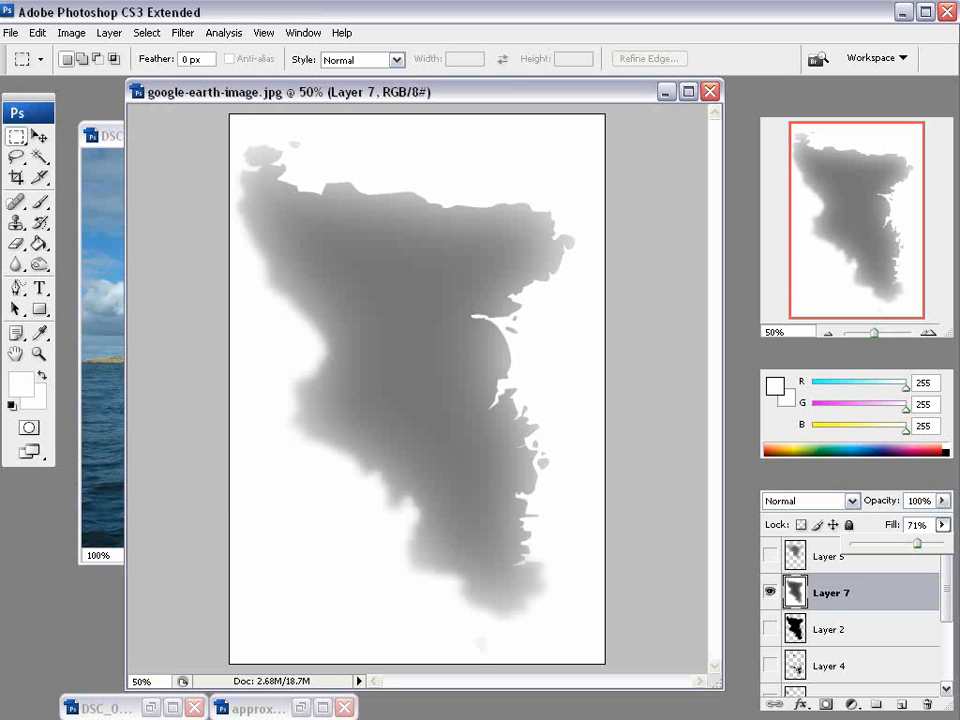
Export the height map for web as a maximum-quality JPEG, overwriting map.jpg in the images folder.
click(12, 32)
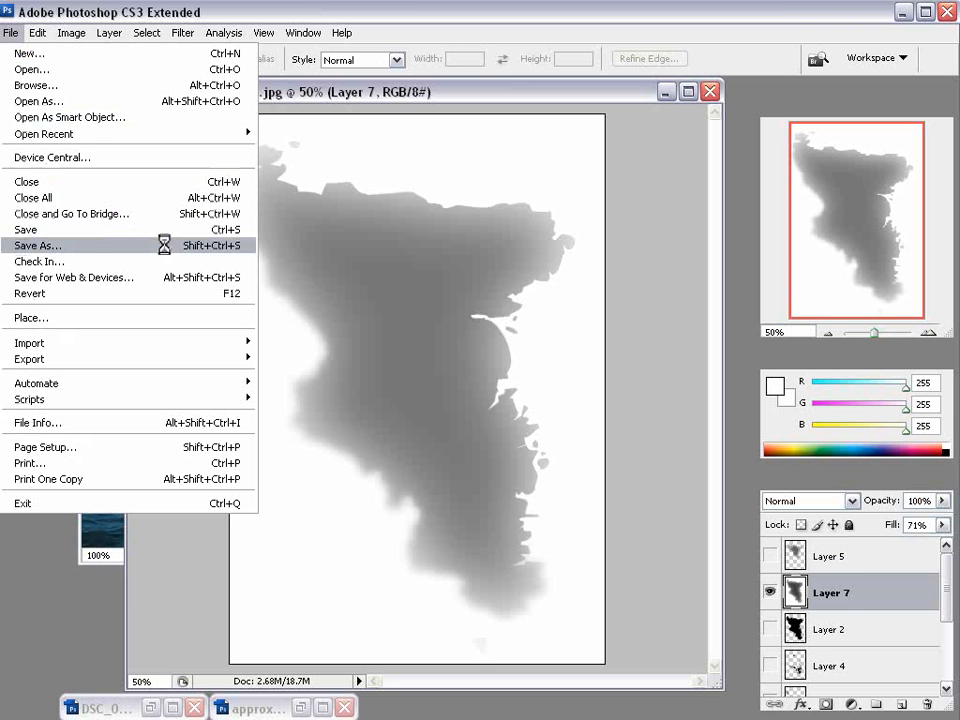
click(161, 277)
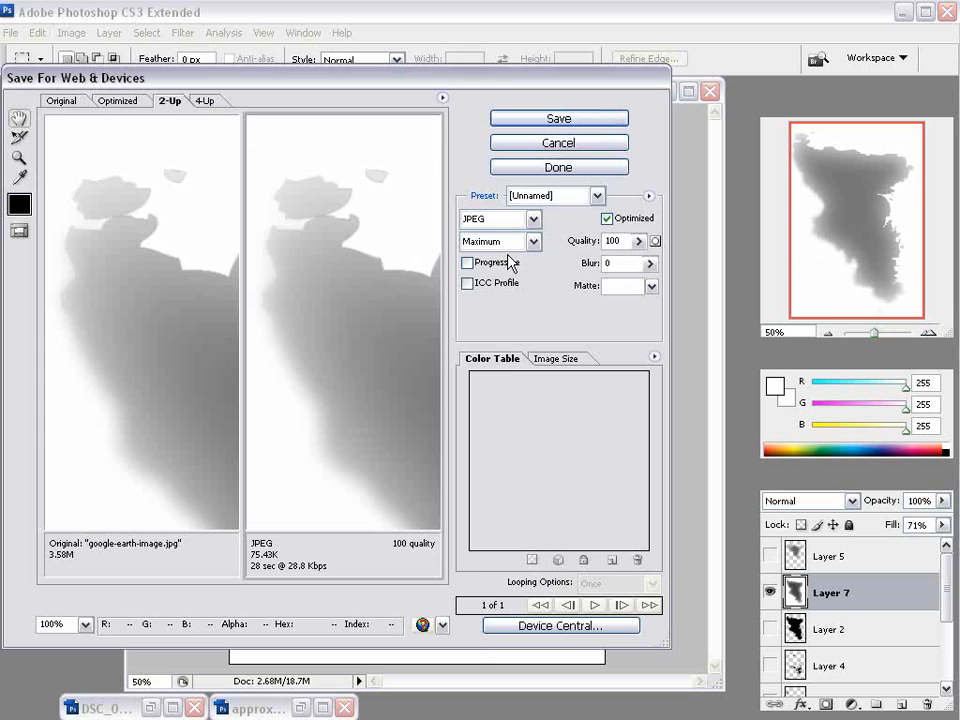
click(550, 118)
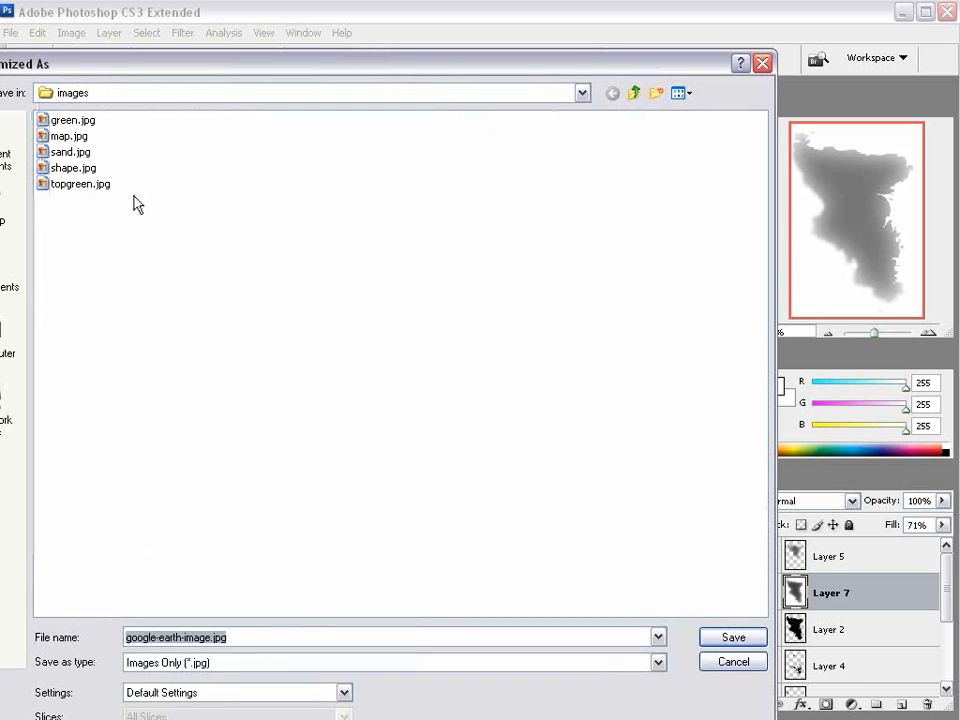
click(72, 136)
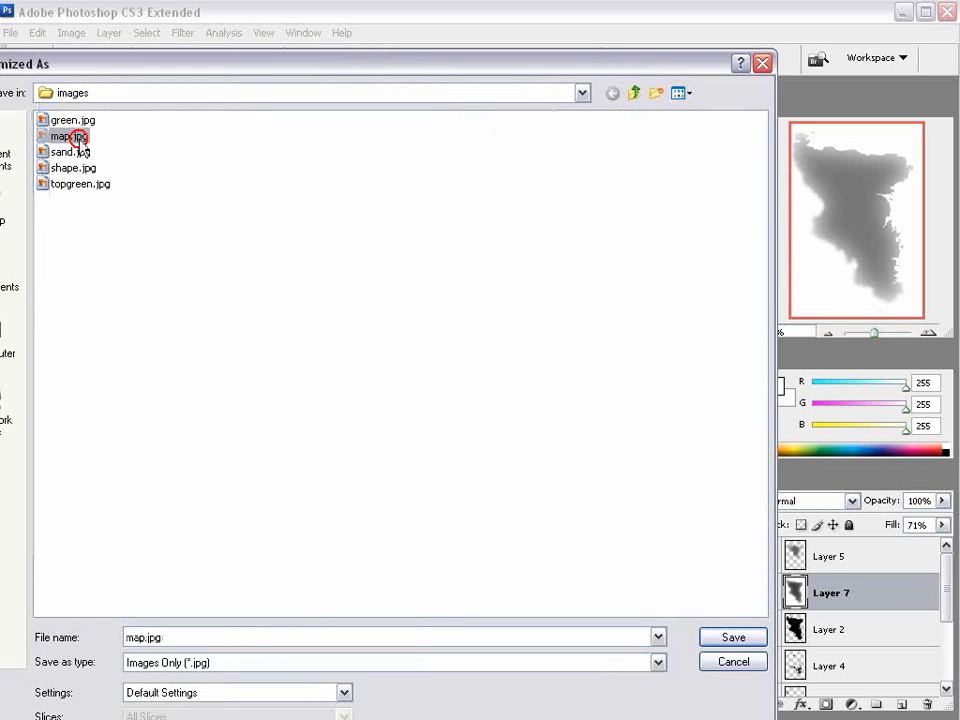
click(735, 637)
click(632, 165)
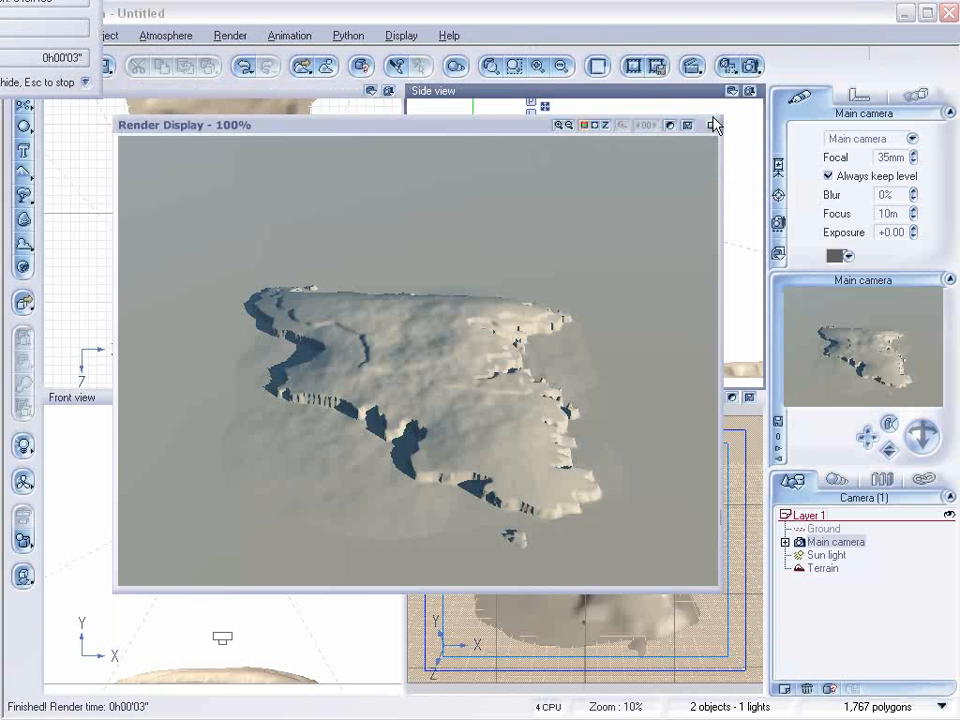
In Vue 6 xStream, close the render display and open the island terrain in the Terrain Editor.
click(713, 124)
right_click(204, 145)
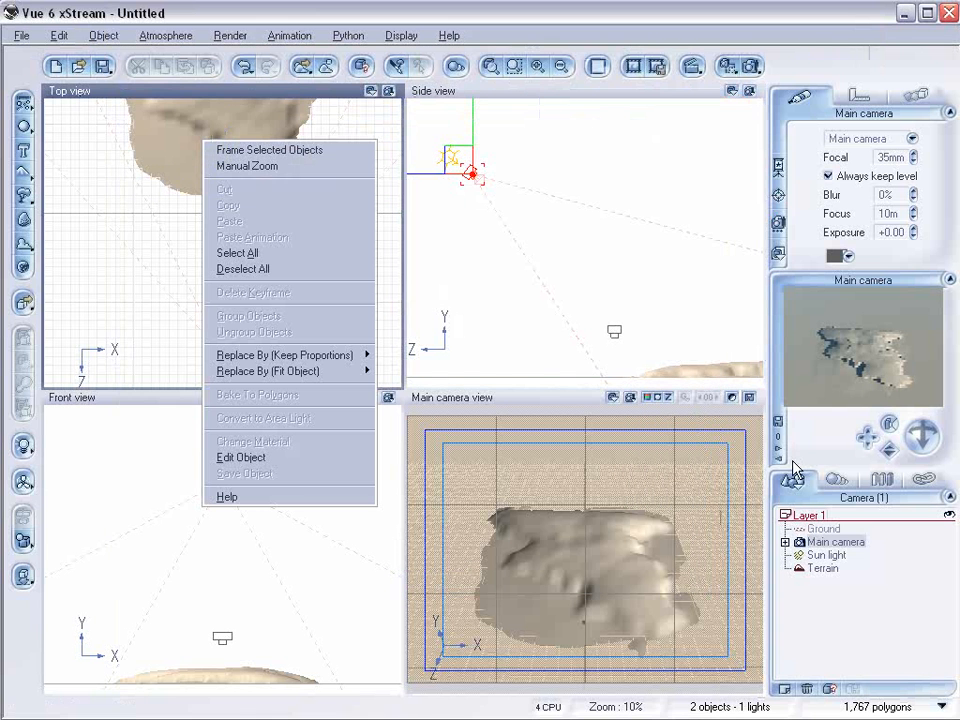
click(800, 568)
right_click(251, 214)
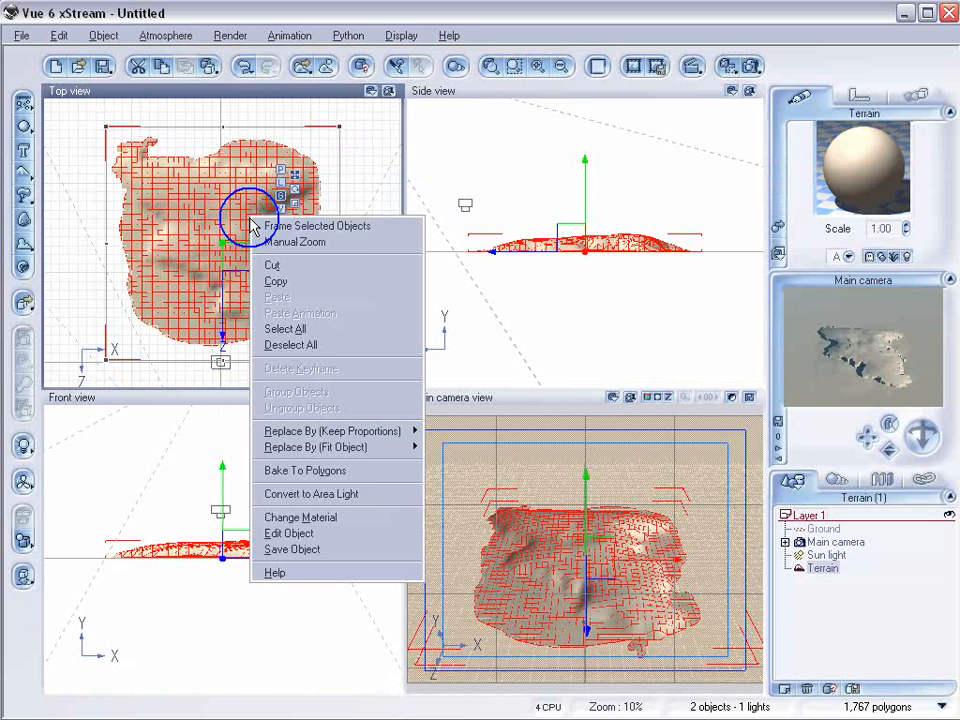
click(345, 534)
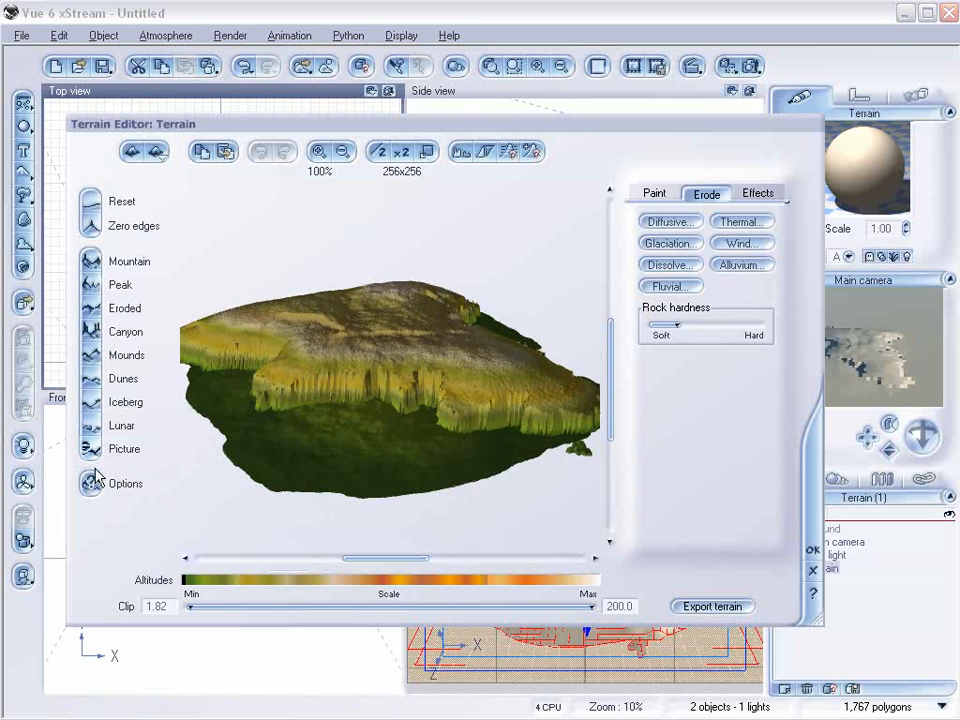
Load map.jpg from the images folder as the picture for the terrain import.
click(172, 443)
click(332, 322)
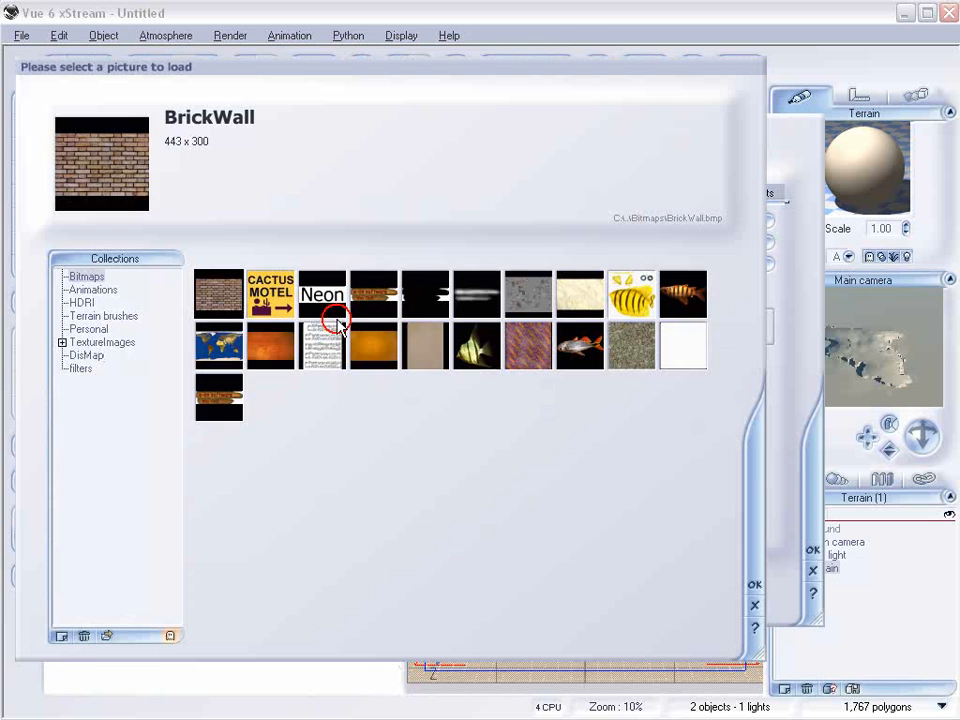
click(85, 638)
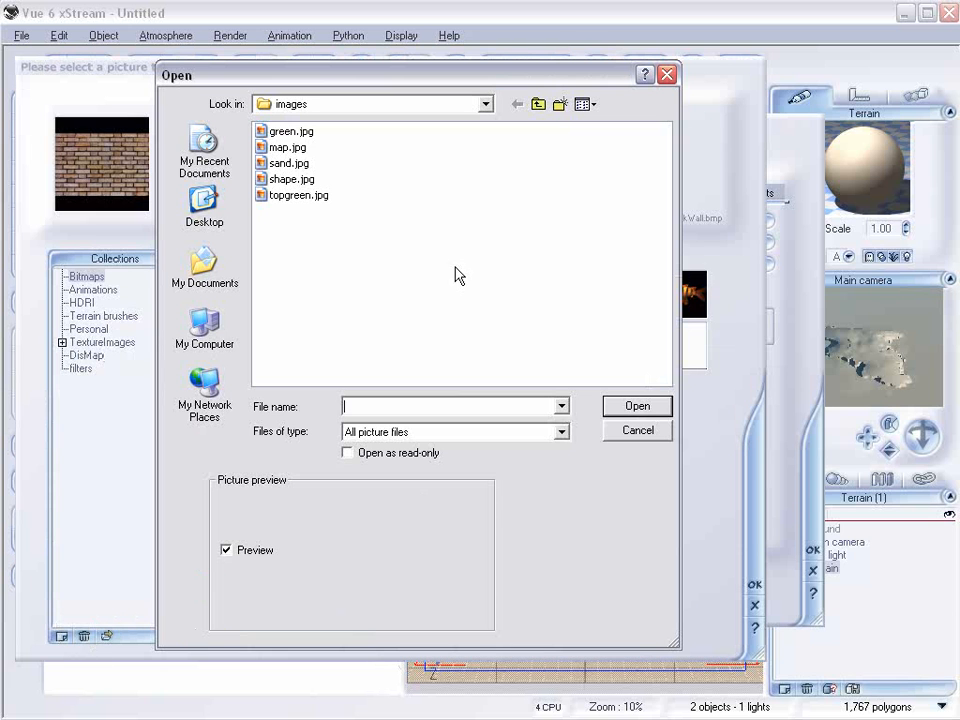
click(287, 147)
click(636, 405)
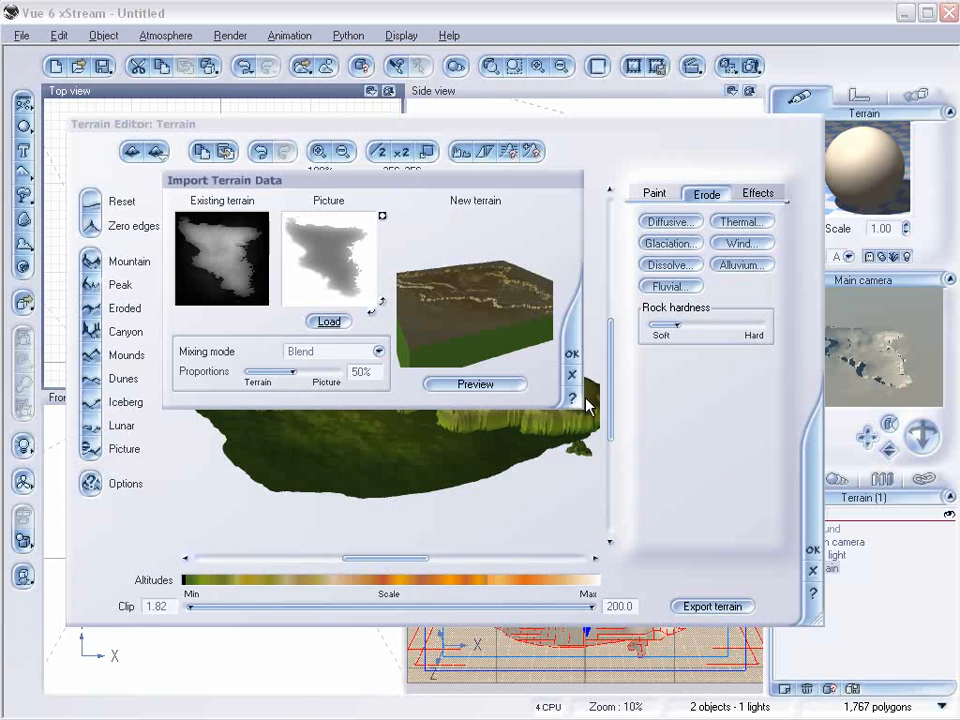
Invert the imported picture and blend it into the existing terrain at 76% picture proportion.
click(382, 216)
drag(544, 278, 524, 323)
drag(297, 371, 337, 372)
mouse_move(495, 300)
mouse_down()
mouse_move(499, 251)
mouse_move(500, 300)
mouse_up()
drag(337, 372, 295, 371)
mouse_move(476, 311)
mouse_down()
mouse_move(541, 297)
mouse_move(538, 272)
mouse_move(476, 294)
mouse_move(472, 327)
mouse_move(470, 318)
mouse_up()
mouse_move(330, 370)
mouse_down()
mouse_move(300, 371)
mouse_move(315, 375)
mouse_up()
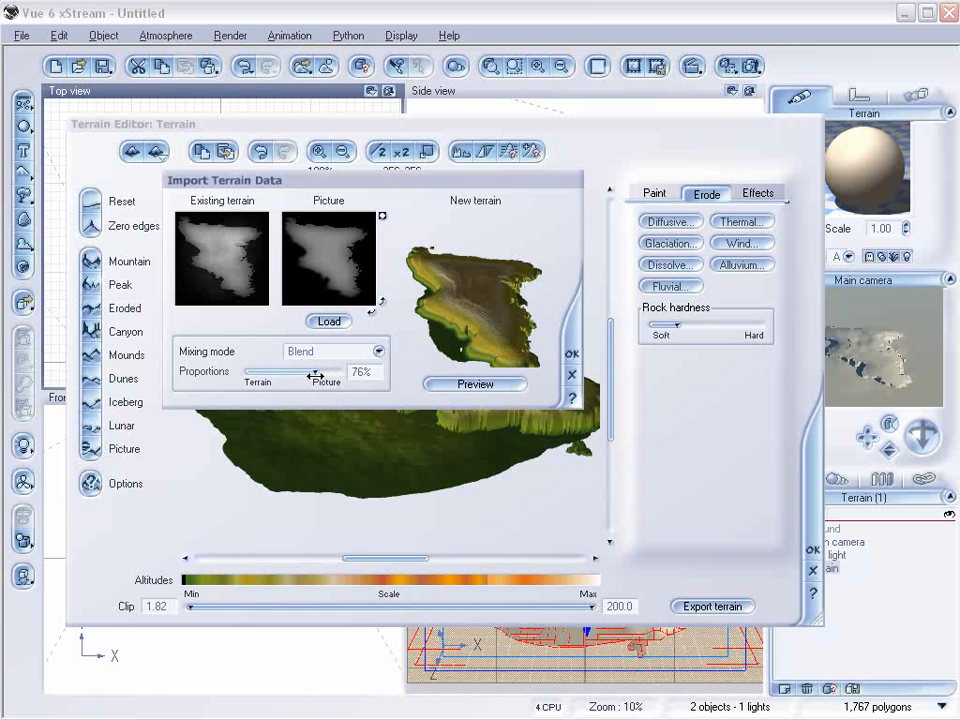
click(572, 354)
Airbrush the island in Dig mode to lower its plateau and slope the coasts gently, and accept the edited terrain.
mouse_move(495, 401)
right_down()
mouse_move(519, 381)
mouse_move(472, 467)
mouse_move(446, 411)
mouse_move(424, 386)
mouse_move(407, 386)
mouse_move(508, 401)
mouse_move(542, 381)
mouse_move(506, 424)
mouse_move(455, 413)
mouse_move(441, 426)
right_up()
mouse_move(272, 311)
right_down()
mouse_move(381, 411)
mouse_move(530, 270)
mouse_move(452, 439)
mouse_move(510, 407)
mouse_move(375, 392)
mouse_move(429, 407)
mouse_move(444, 396)
right_up()
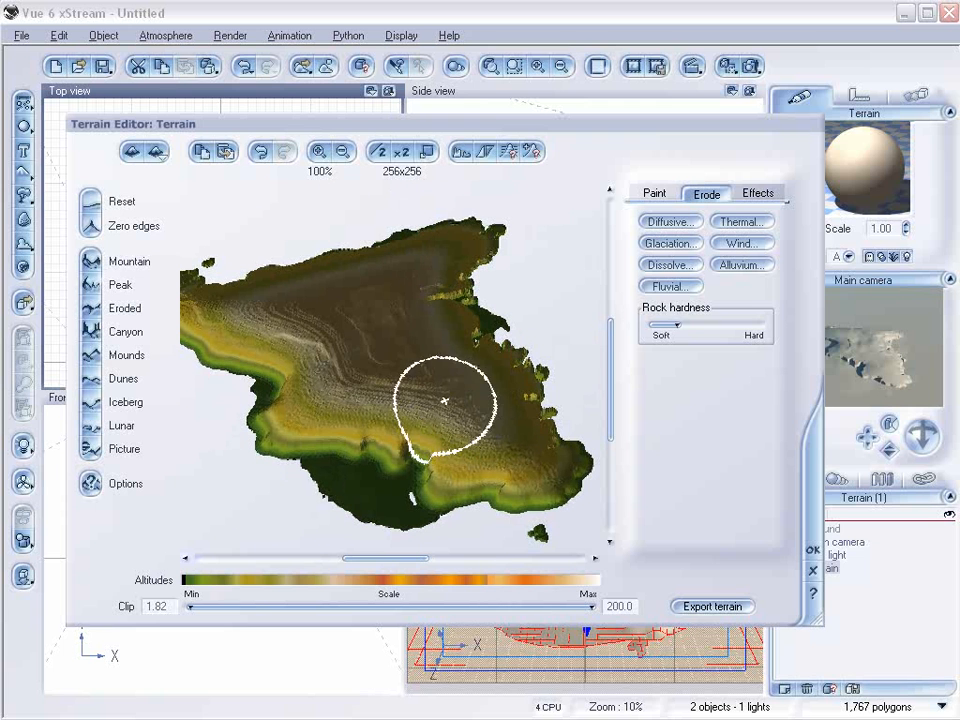
click(656, 193)
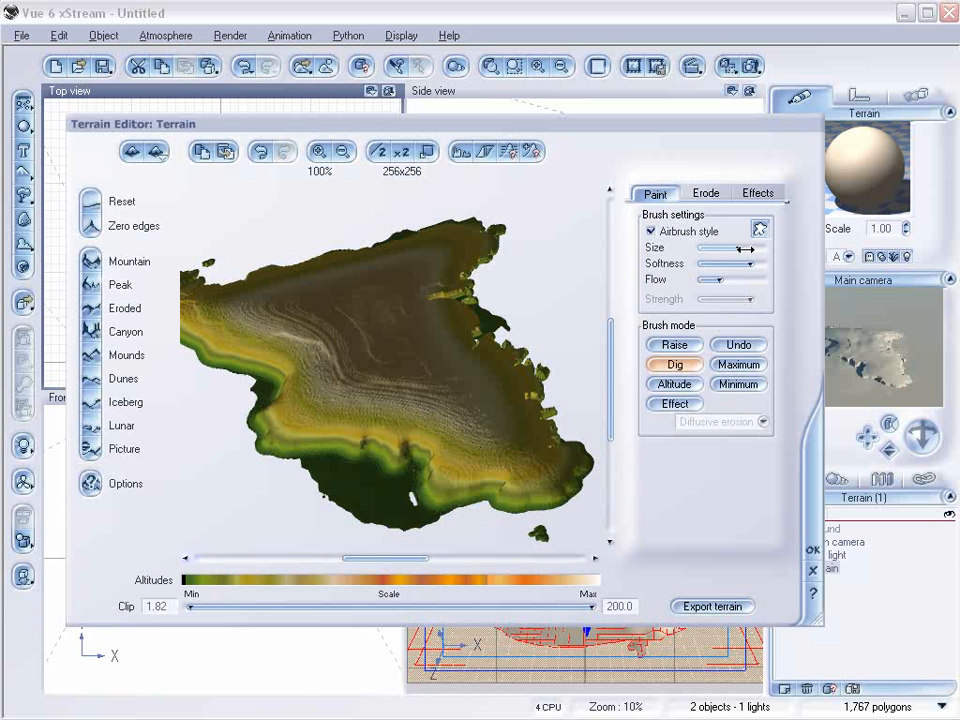
mouse_move(336, 401)
mouse_down()
mouse_move(321, 381)
mouse_move(302, 407)
mouse_move(334, 428)
mouse_move(256, 332)
mouse_move(225, 312)
mouse_move(304, 339)
mouse_move(343, 386)
mouse_move(326, 407)
mouse_move(300, 401)
mouse_move(405, 425)
mouse_move(394, 444)
mouse_move(439, 467)
mouse_move(446, 487)
mouse_move(491, 467)
mouse_move(429, 450)
mouse_move(439, 433)
mouse_move(483, 432)
mouse_move(542, 459)
mouse_move(497, 435)
mouse_move(487, 447)
mouse_move(527, 452)
mouse_move(506, 414)
mouse_move(443, 396)
mouse_move(476, 469)
mouse_move(437, 491)
mouse_move(392, 452)
mouse_up()
mouse_move(392, 452)
right_down()
mouse_move(450, 358)
mouse_move(435, 339)
mouse_move(343, 369)
right_up()
mouse_move(343, 369)
mouse_down()
mouse_move(311, 279)
mouse_move(276, 260)
mouse_move(274, 283)
mouse_move(318, 330)
mouse_move(298, 351)
mouse_move(358, 403)
mouse_up()
mouse_move(358, 403)
right_down()
mouse_move(392, 328)
mouse_move(394, 368)
right_up()
mouse_move(276, 394)
mouse_down()
mouse_move(316, 376)
mouse_move(302, 349)
mouse_move(210, 323)
mouse_up()
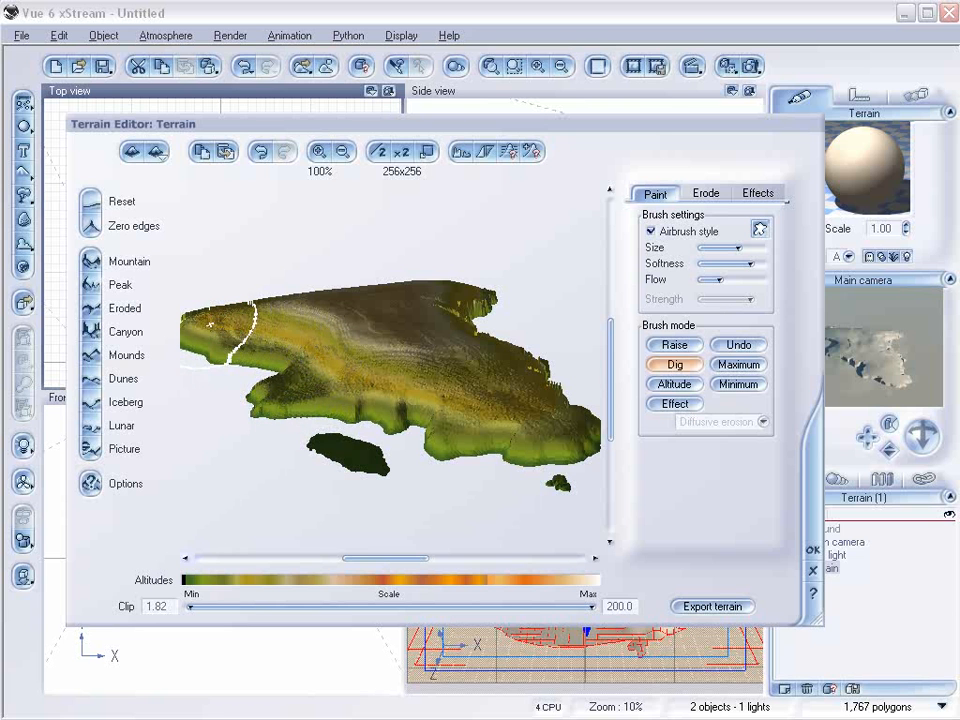
mouse_move(350, 372)
mouse_down()
mouse_move(339, 381)
mouse_move(437, 403)
mouse_move(392, 392)
mouse_move(407, 375)
mouse_up()
mouse_move(407, 375)
right_down()
mouse_move(449, 326)
mouse_move(482, 347)
mouse_move(439, 394)
mouse_move(321, 279)
right_up()
mouse_move(321, 279)
mouse_down()
mouse_move(271, 269)
mouse_move(246, 219)
mouse_move(240, 259)
mouse_move(313, 386)
mouse_move(300, 418)
mouse_move(354, 424)
mouse_move(450, 506)
mouse_move(474, 480)
mouse_move(416, 411)
mouse_up()
mouse_move(417, 412)
right_down()
mouse_move(439, 330)
mouse_move(469, 342)
right_up()
mouse_move(487, 341)
mouse_down()
mouse_move(418, 332)
mouse_move(493, 354)
mouse_move(495, 334)
mouse_up()
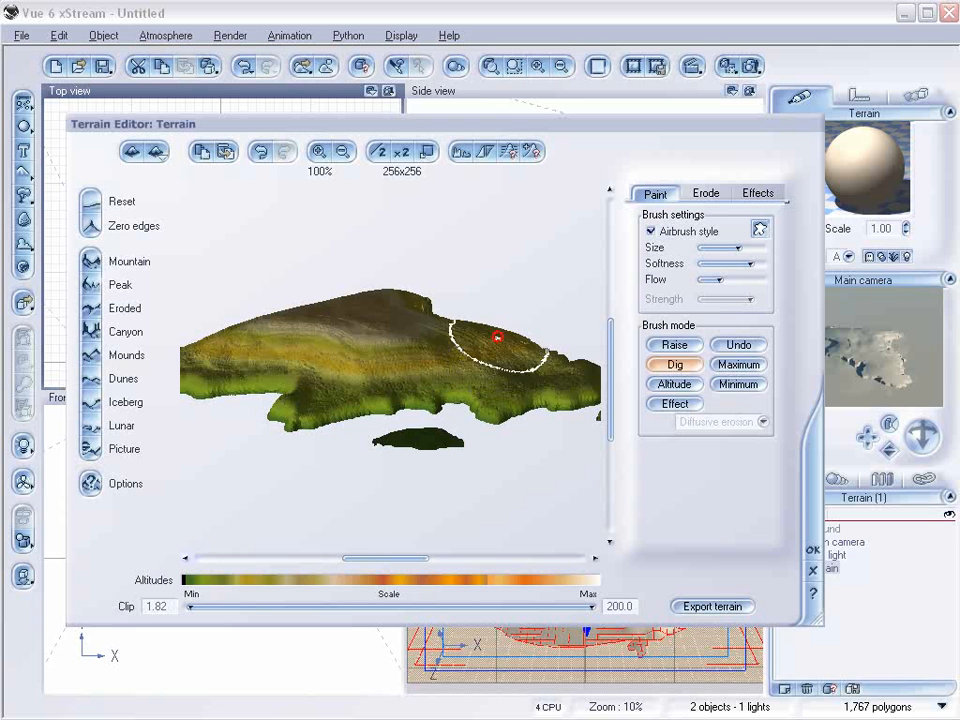
right_drag(309, 333, 343, 334)
mouse_move(266, 381)
mouse_down()
mouse_move(242, 392)
mouse_move(253, 367)
mouse_move(261, 376)
mouse_up()
mouse_move(435, 345)
right_down()
mouse_move(422, 321)
mouse_move(435, 342)
right_up()
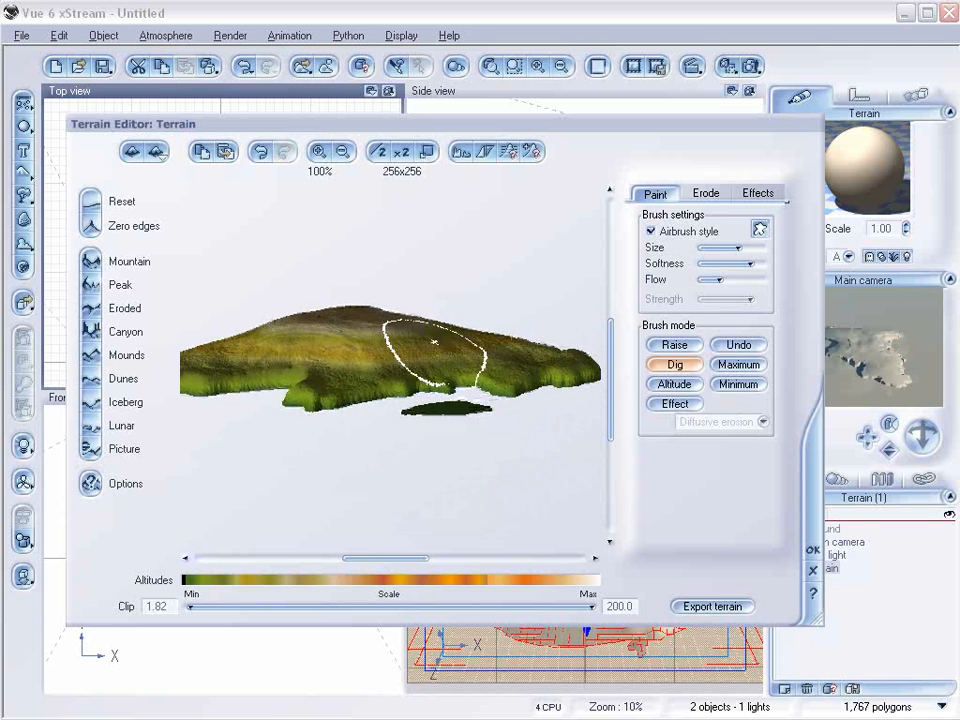
click(814, 546)
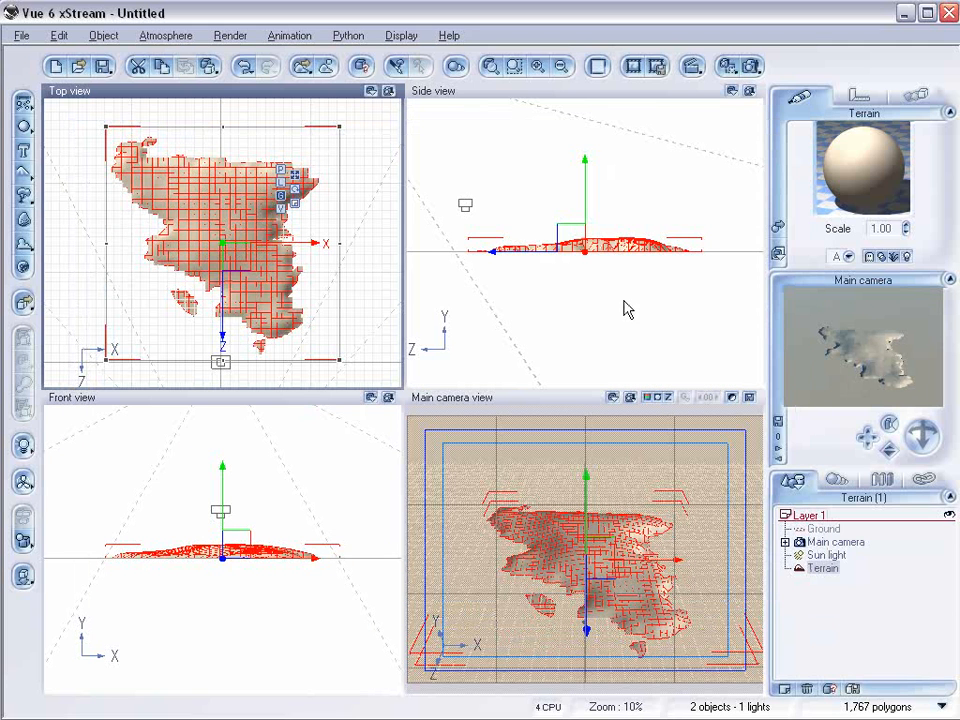
Render the scene to inspect the reshaped island, and close the render display.
click(24, 578)
click(484, 374)
click(752, 67)
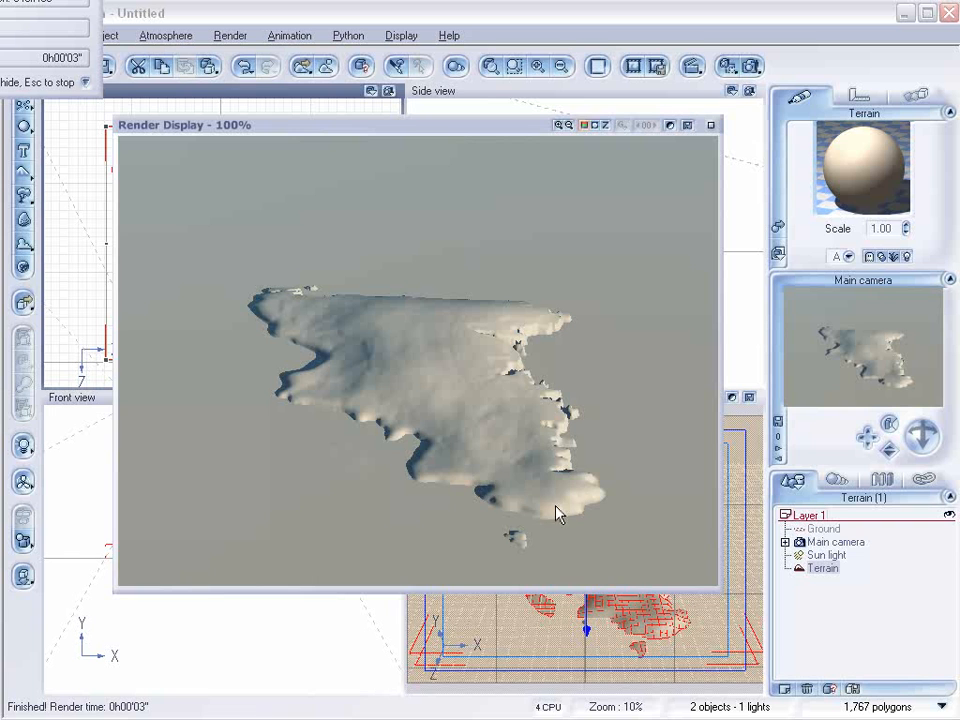
click(713, 125)
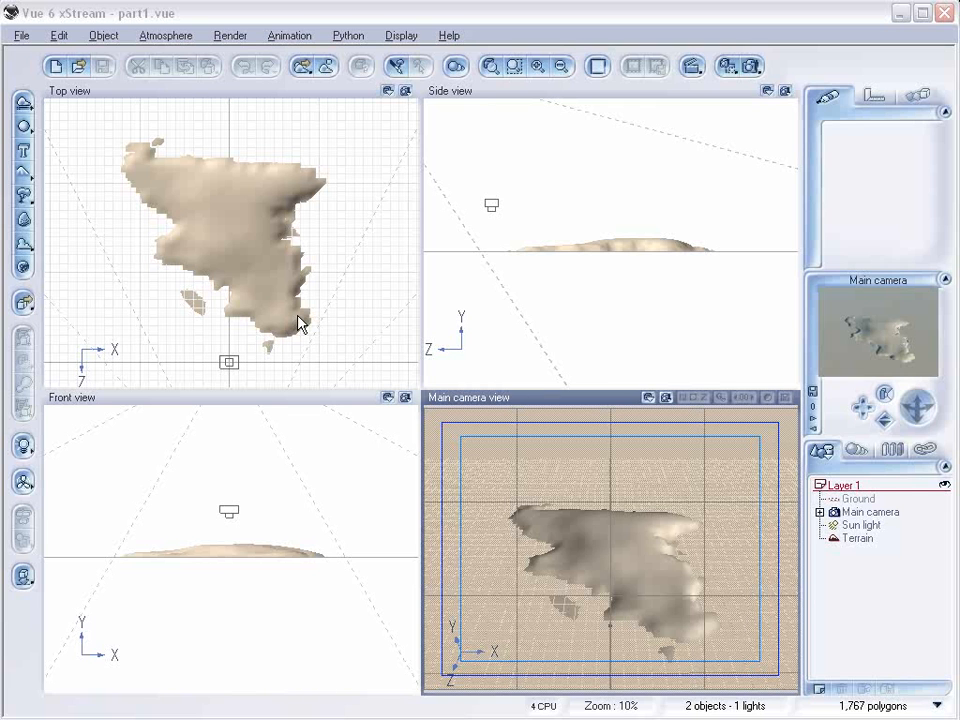
Open the terrain's material in the Advanced Material Editor and make it a mixed material.
click(858, 538)
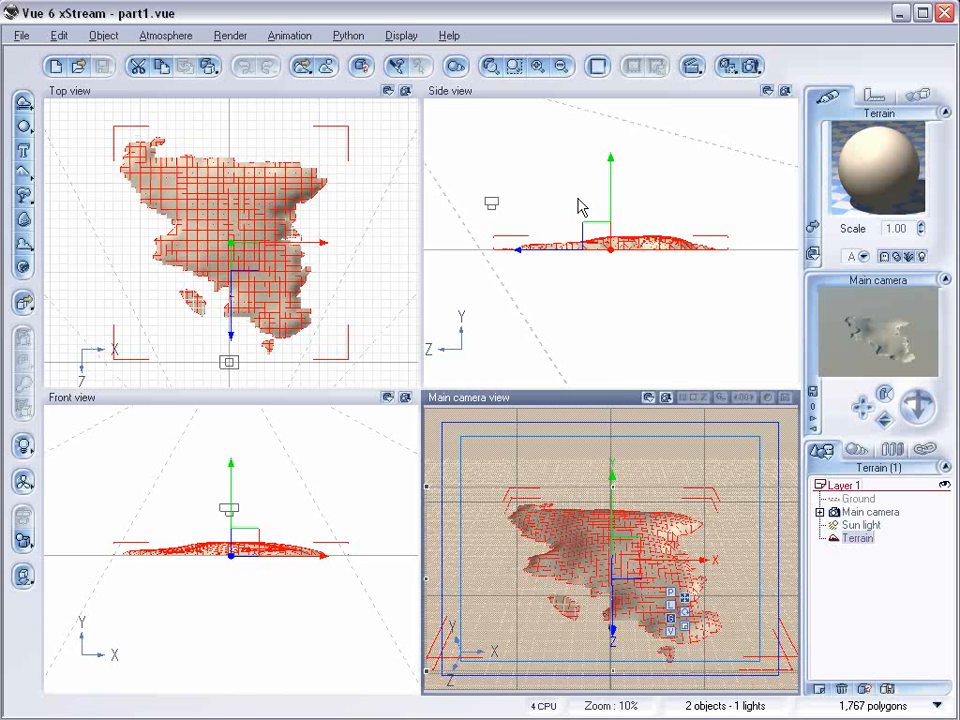
double_click(873, 172)
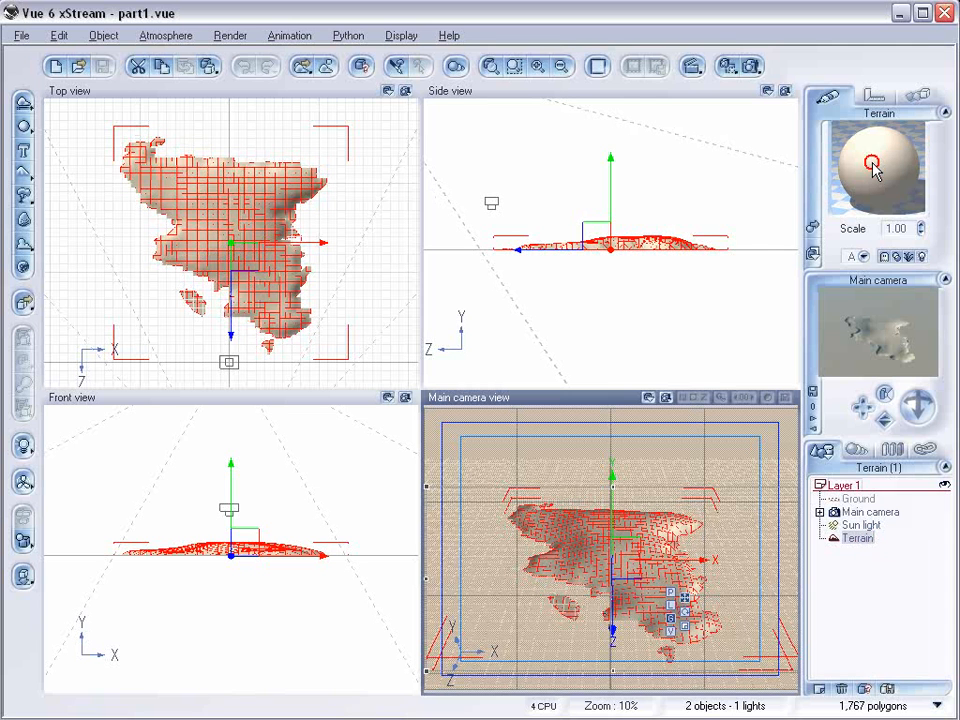
drag(563, 103, 570, 131)
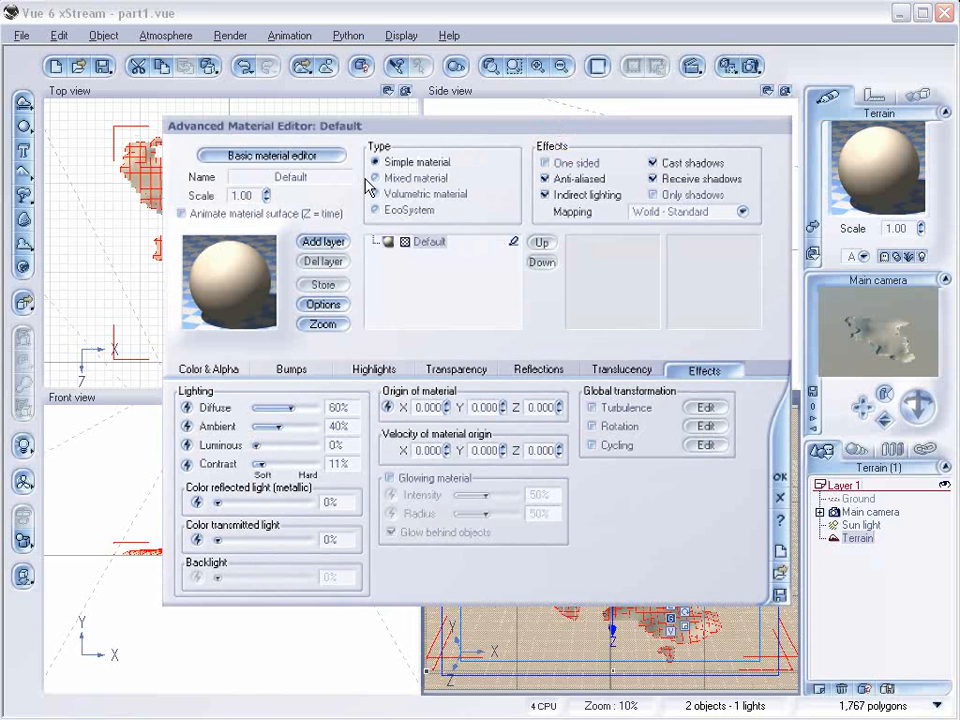
click(416, 181)
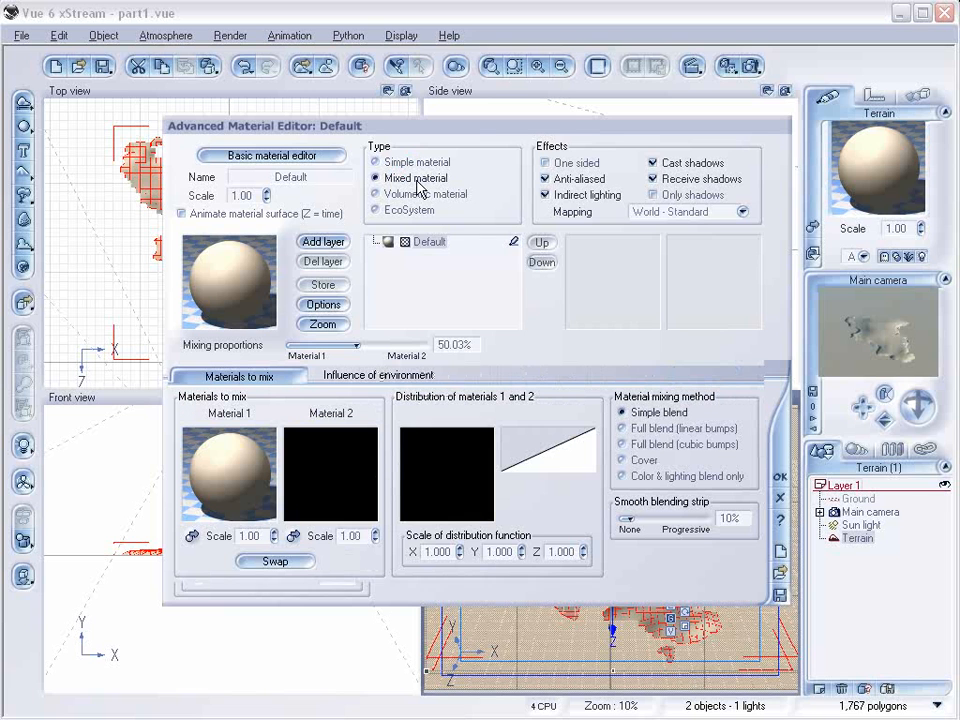
Drive the distribution of materials 1 and 2 with a projected texture map using topgreen.jpg.
right_click(461, 469)
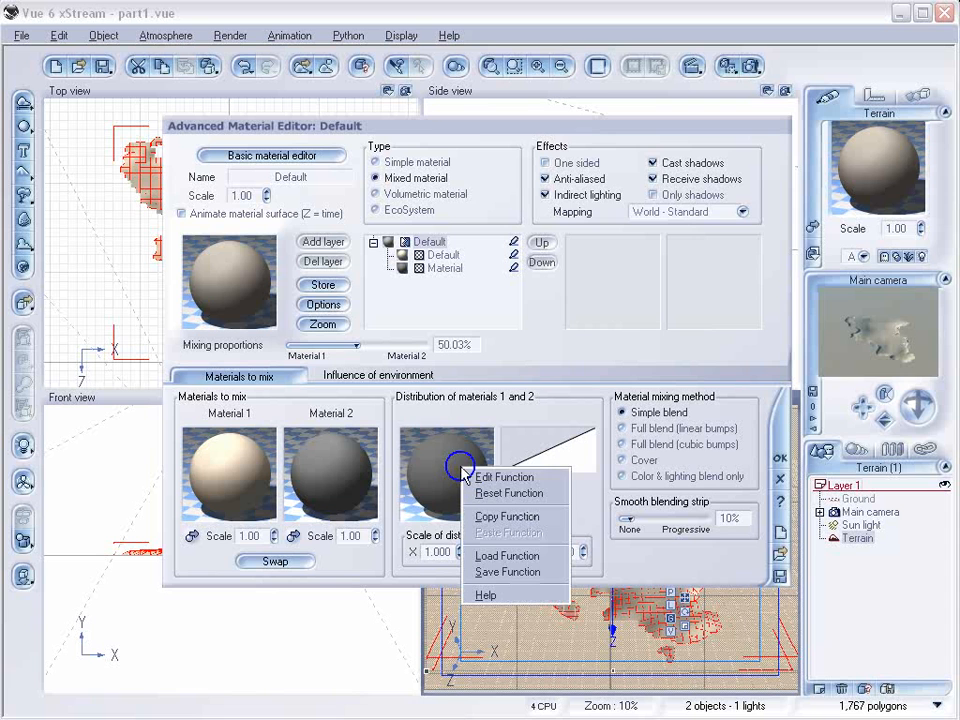
click(515, 481)
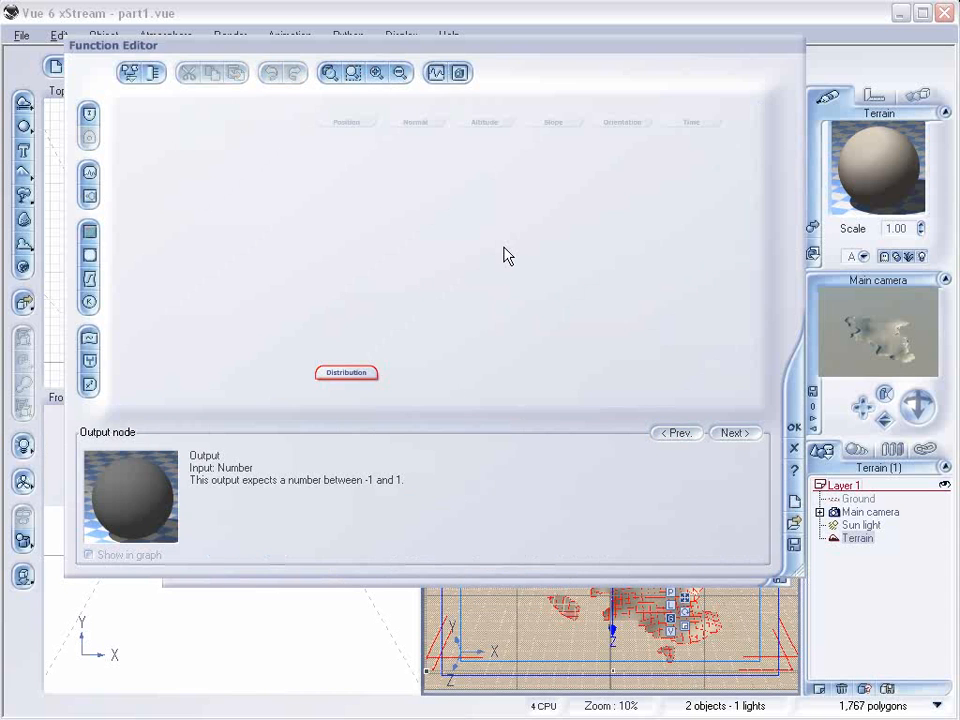
drag(381, 54, 377, 113)
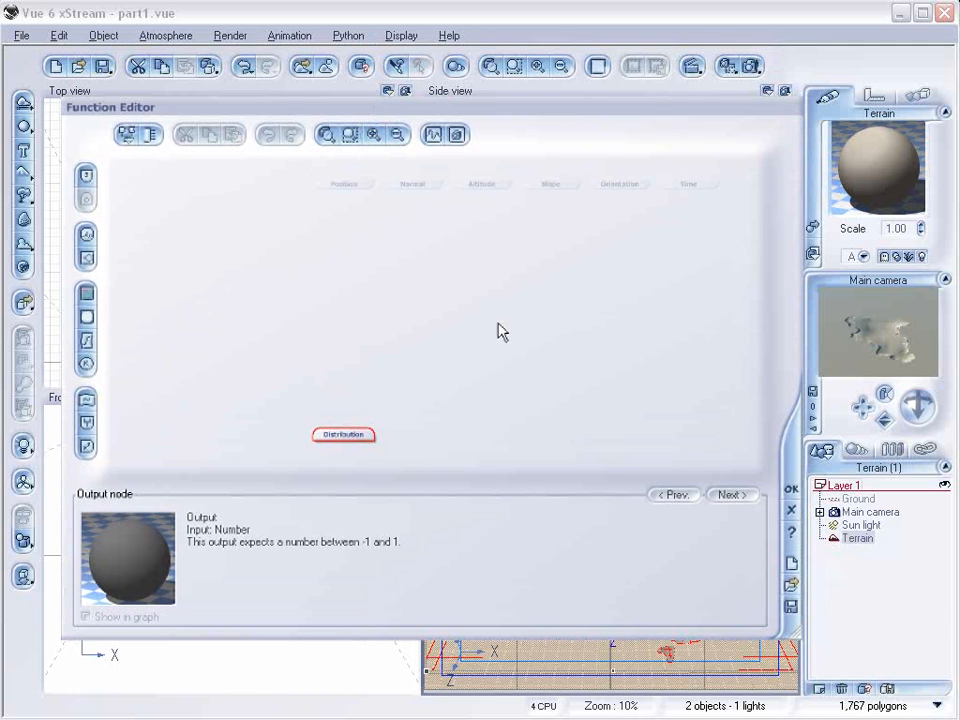
click(88, 318)
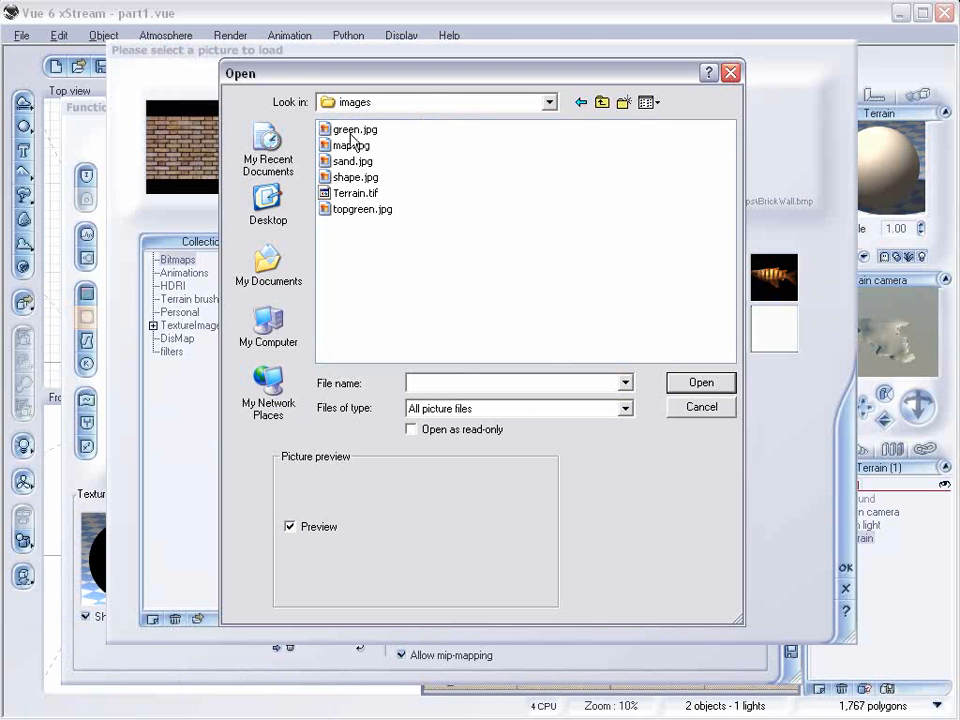
click(352, 132)
click(351, 145)
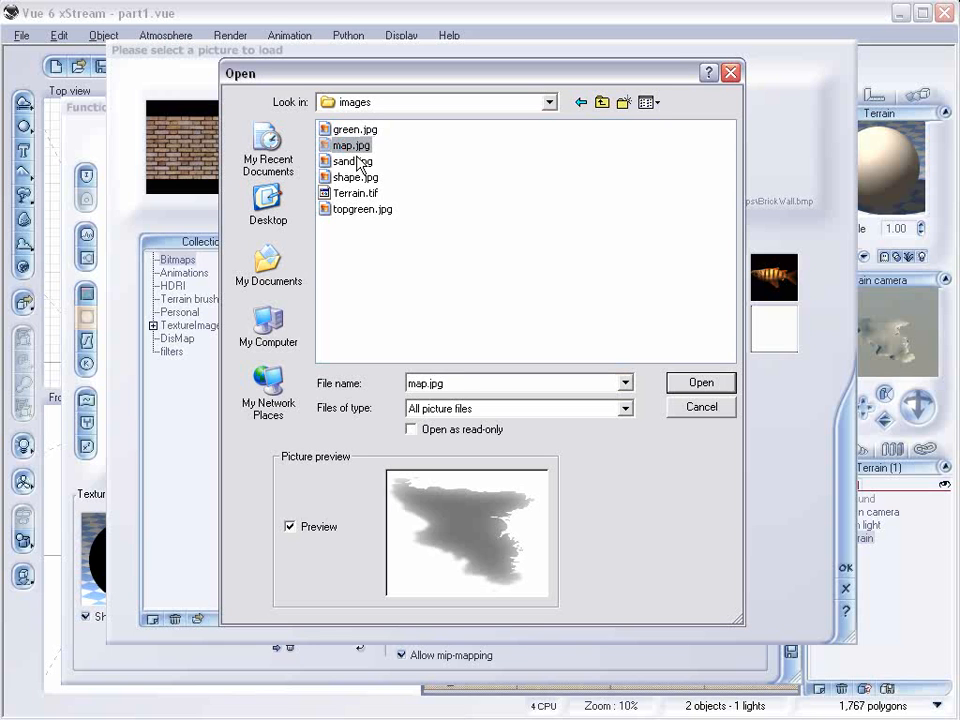
click(355, 161)
click(358, 177)
click(372, 209)
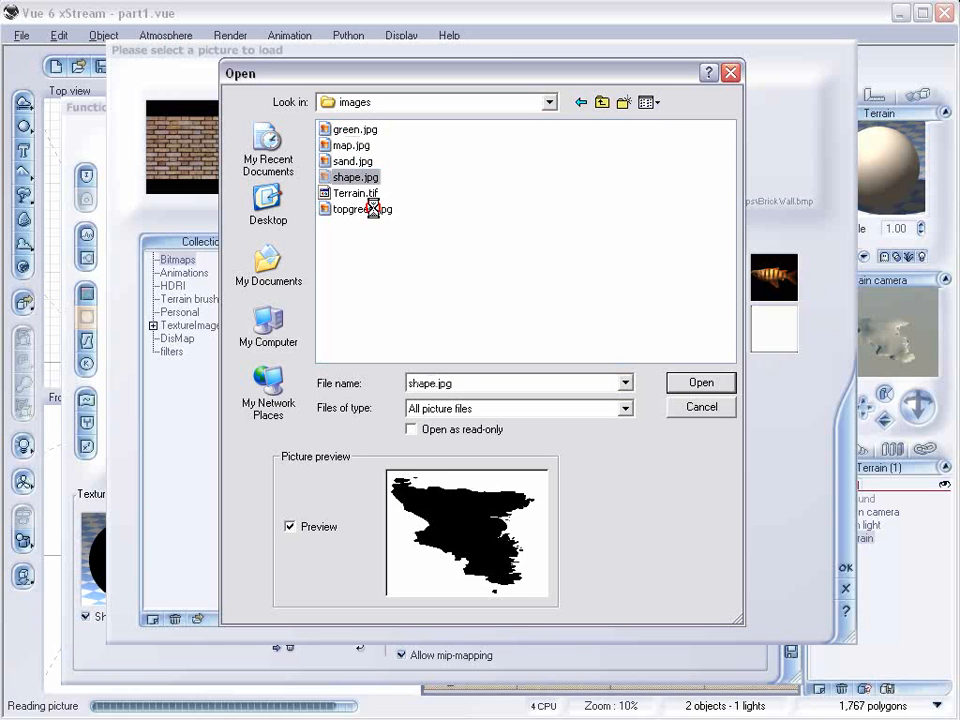
click(699, 383)
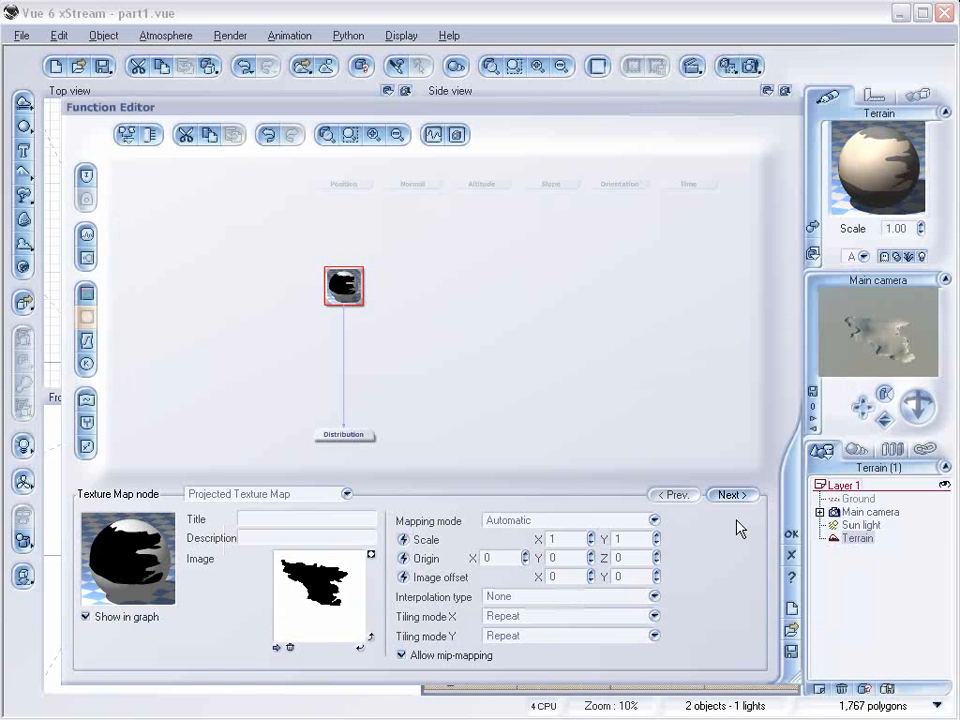
click(790, 534)
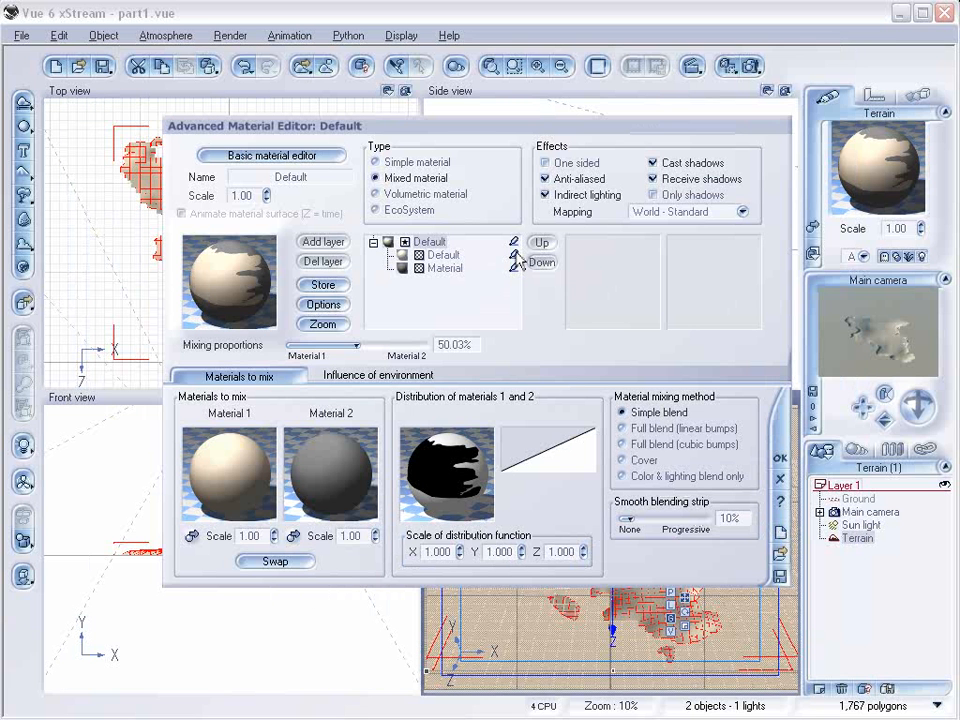
Set the mixed material's mapping to Object - Parametric and refresh the main camera preview.
click(902, 356)
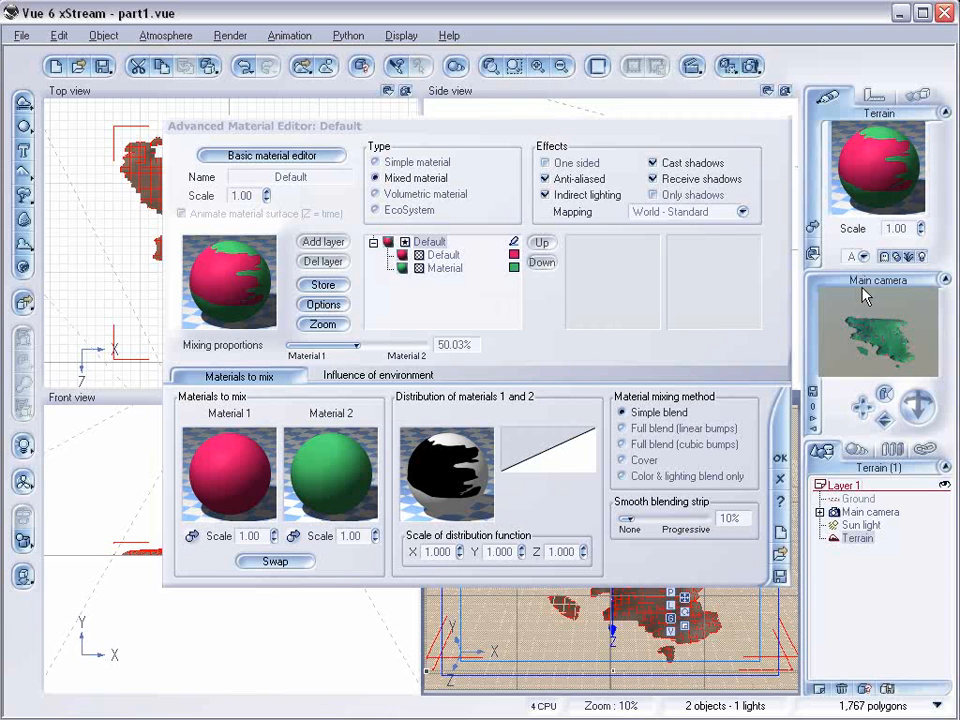
click(742, 212)
click(720, 322)
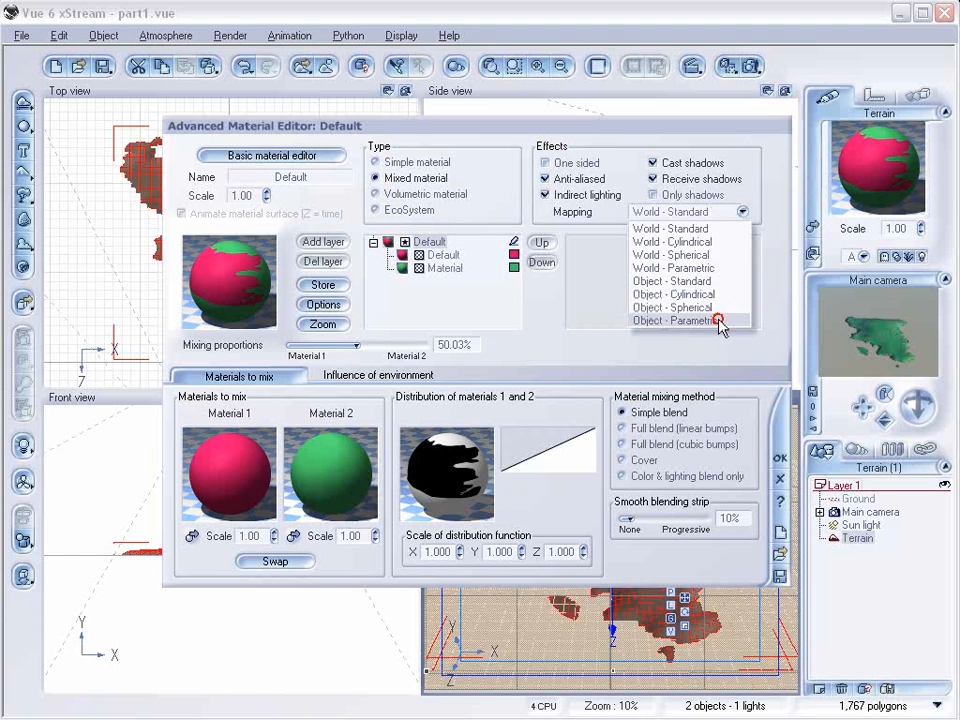
click(905, 325)
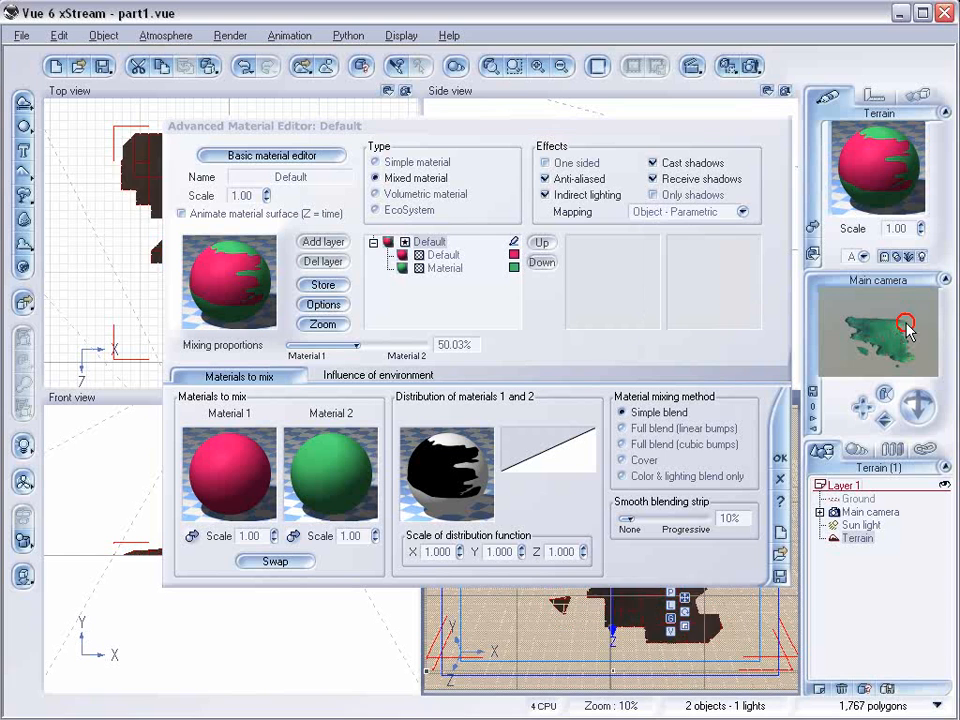
Render a 640x480 preview to check how the two materials are distributed on the island, and close it.
click(753, 66)
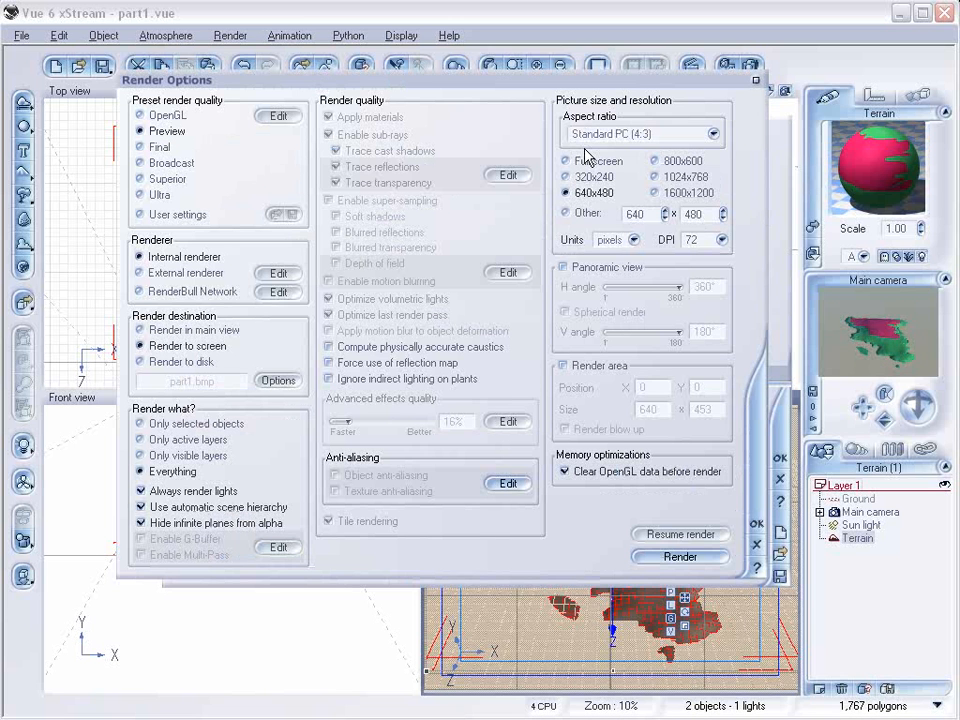
click(690, 557)
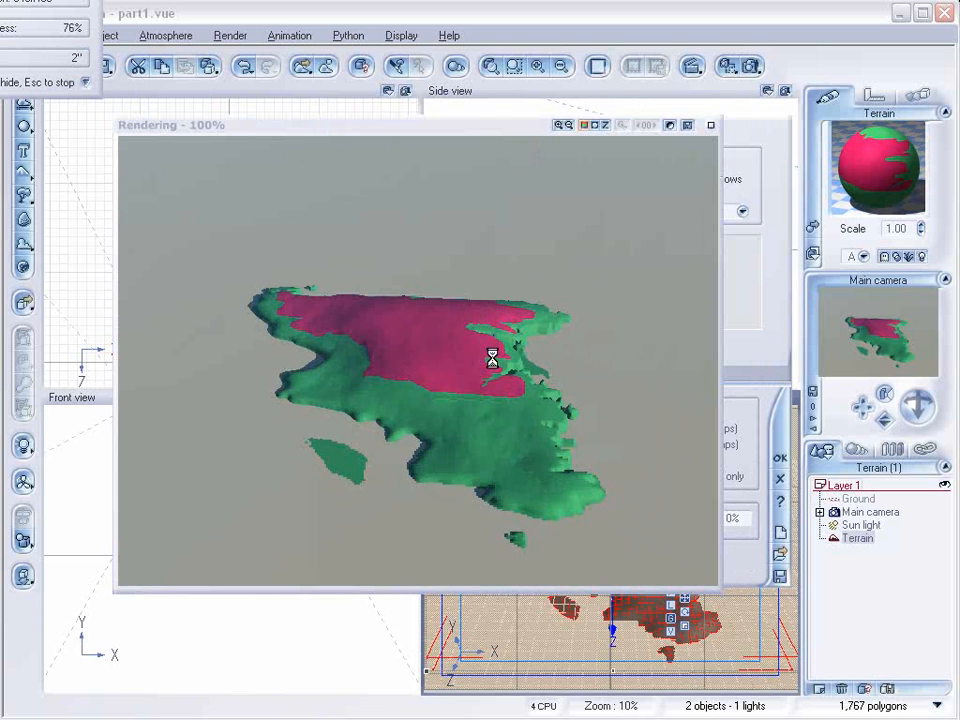
click(711, 126)
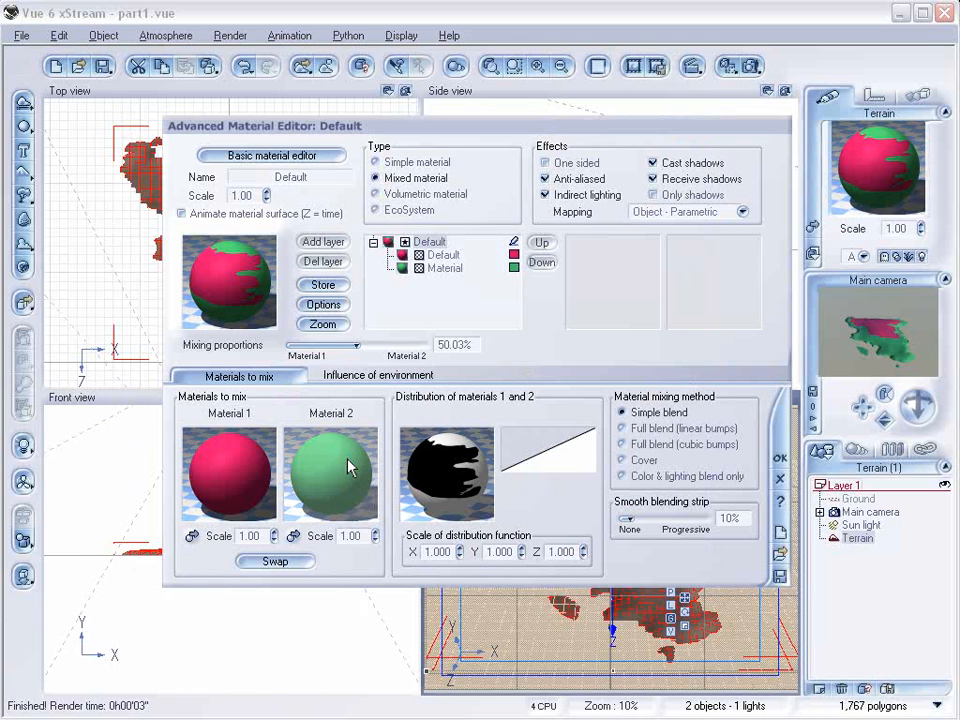
Rename the first sub-material, highlighted in pink, as topgreen.
click(444, 268)
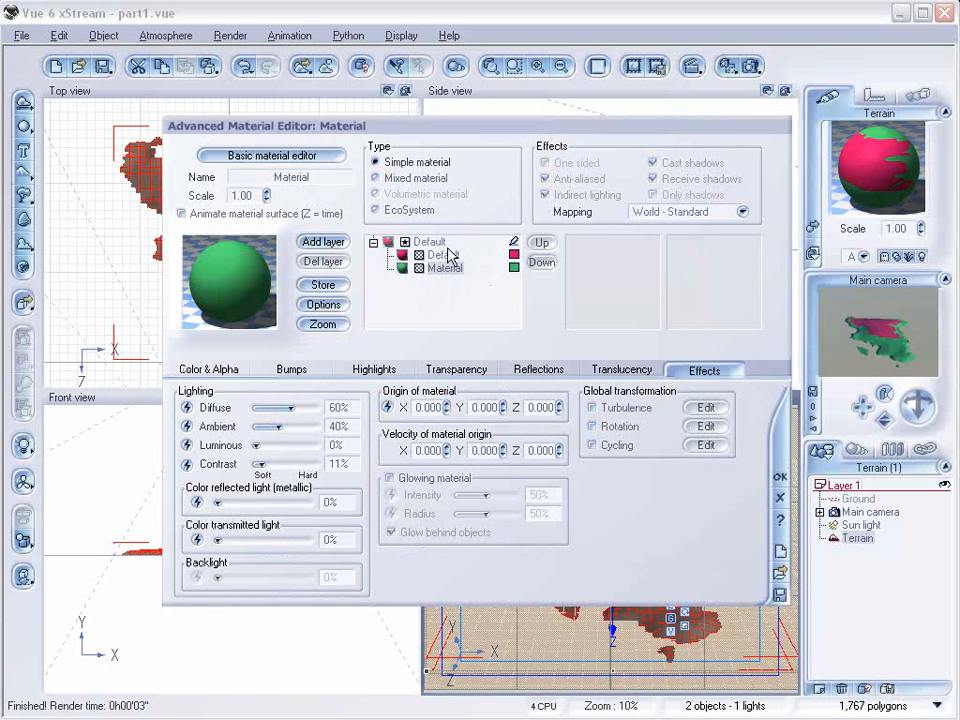
click(443, 255)
double_click(327, 176)
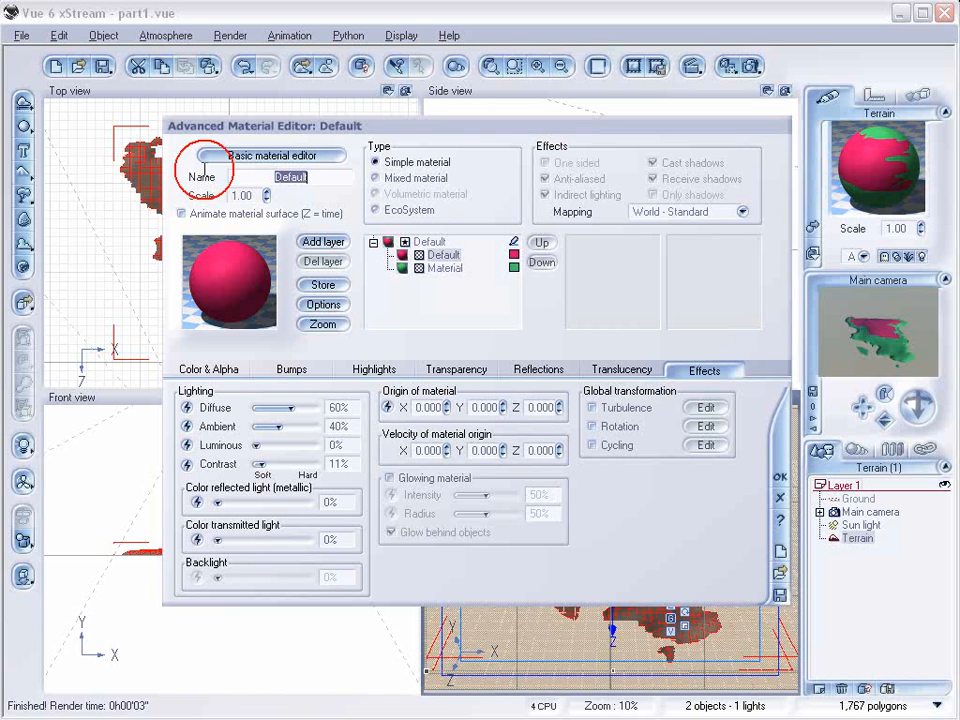
text(topgreen)
key(Return)
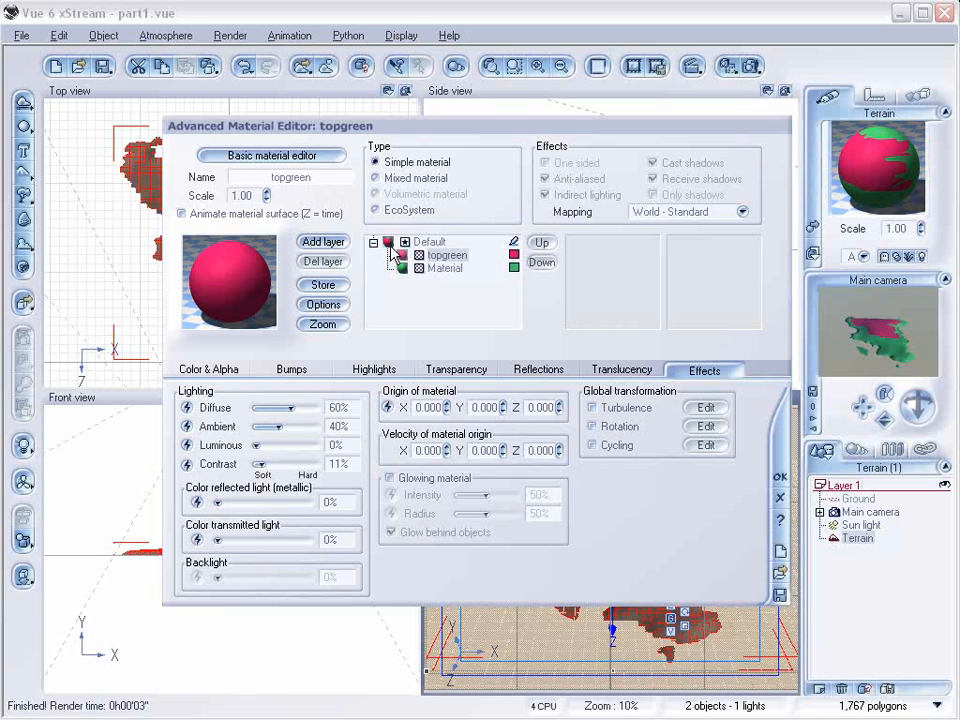
Turn the second sub-material of Default, highlighted in green, into a mixed material.
click(443, 269)
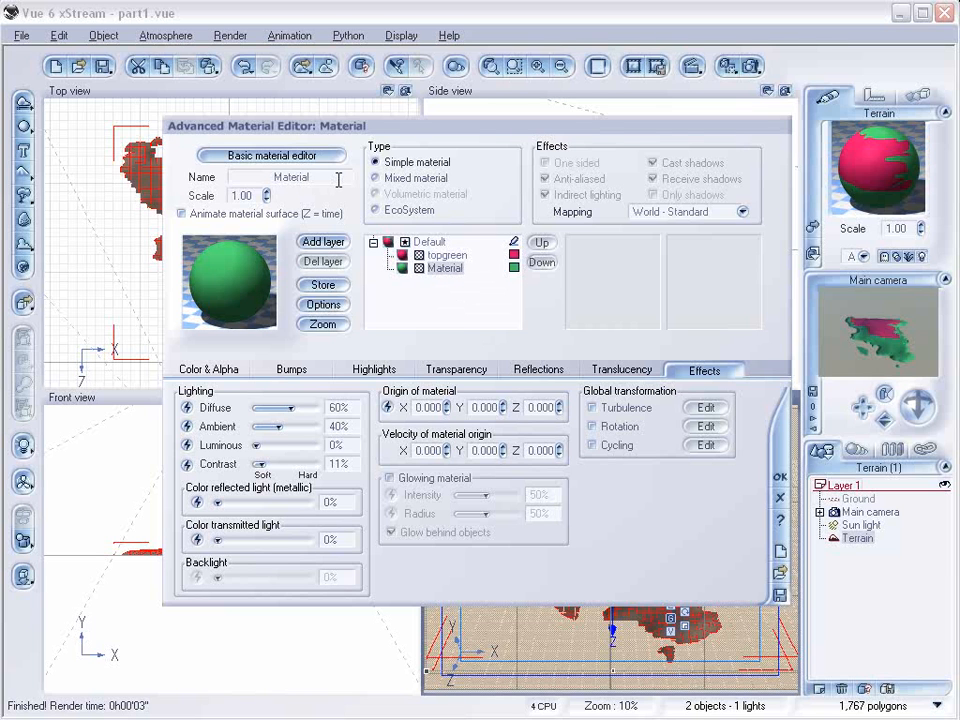
click(408, 178)
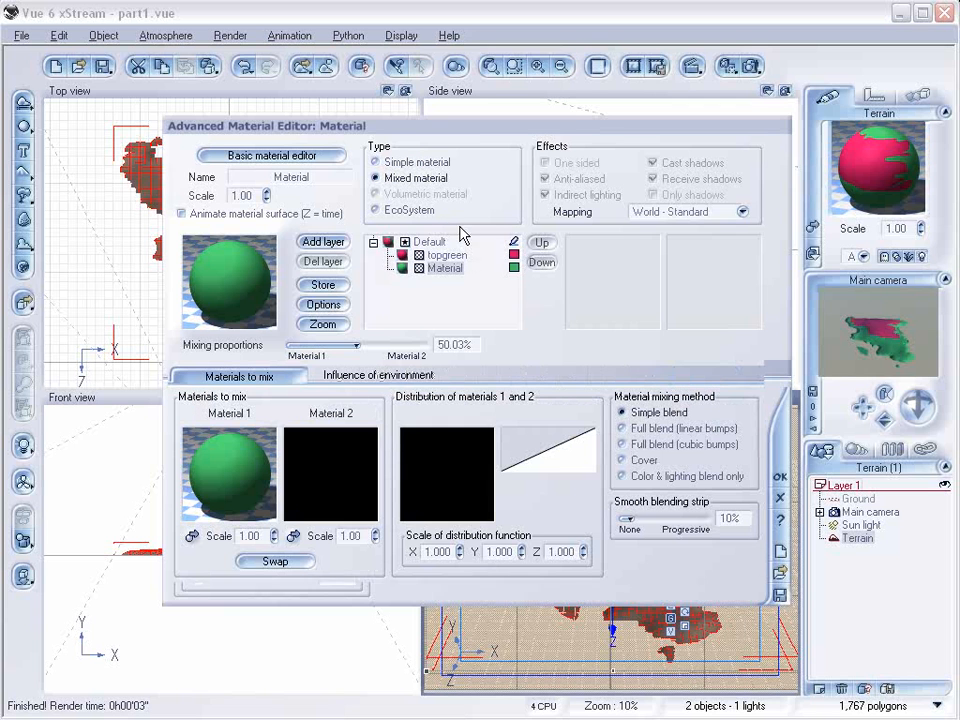
click(514, 270)
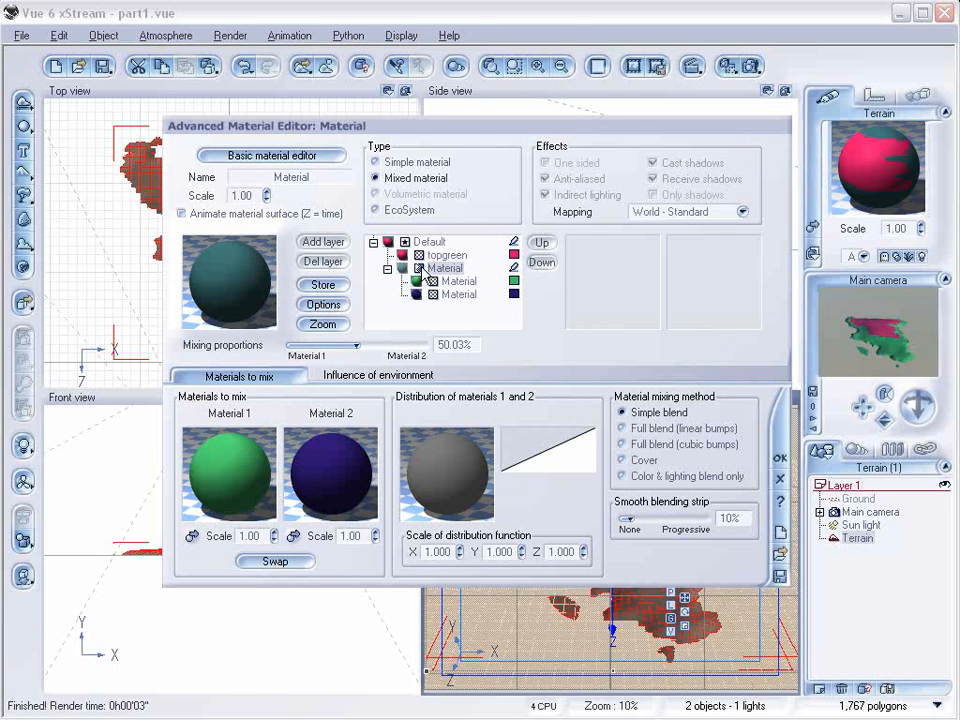
click(460, 282)
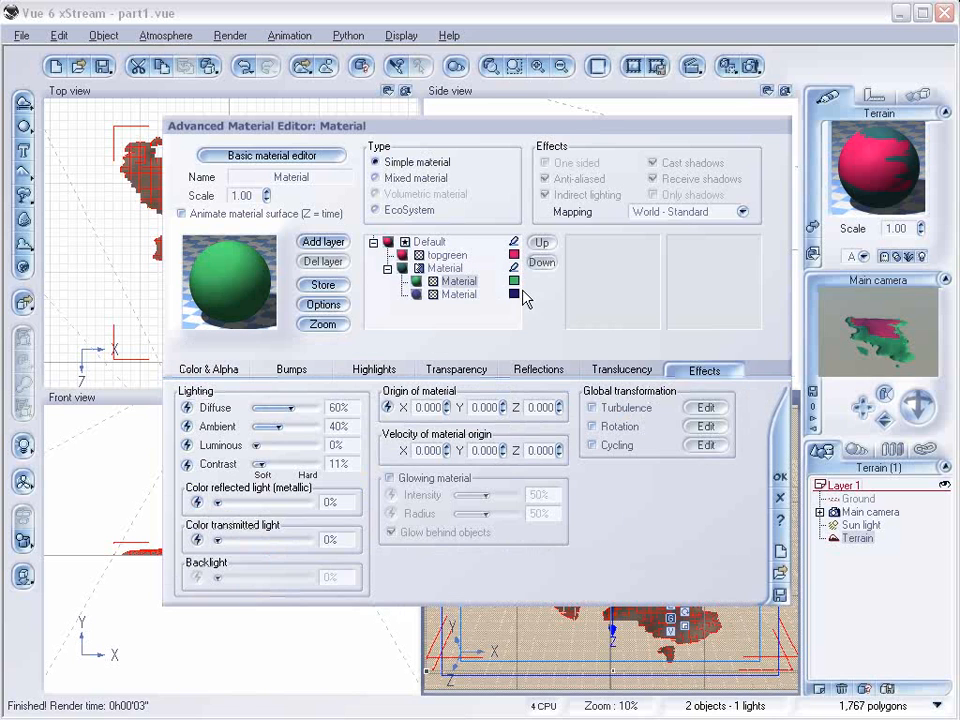
click(444, 269)
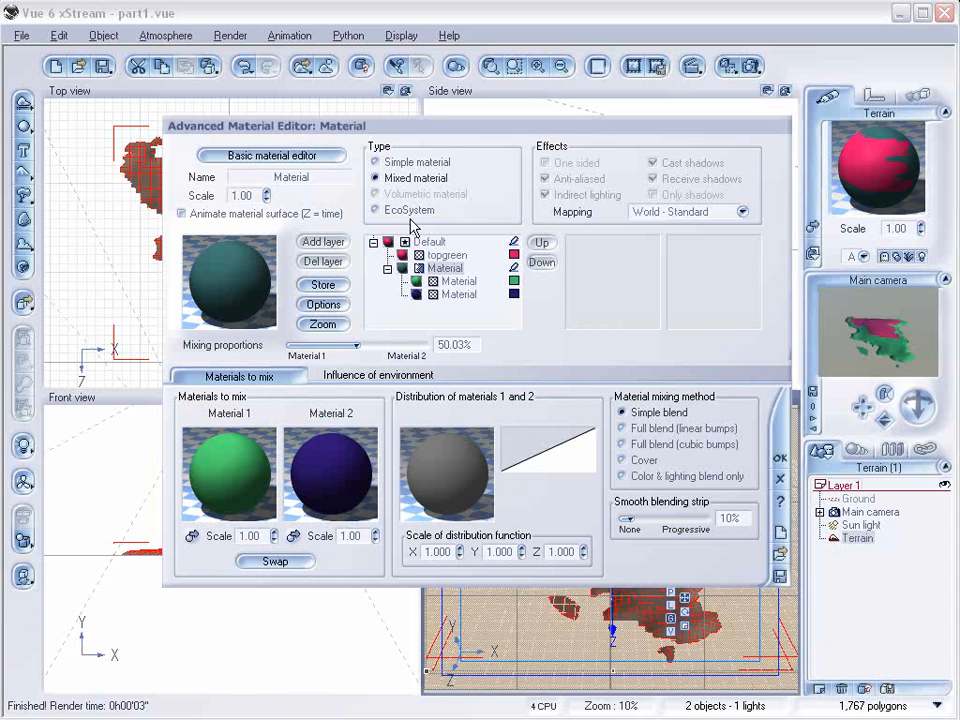
Drive the nested mix's distribution with a projected texture map using sand.jpg, and set its mapping to Object - Parametric.
right_click(415, 480)
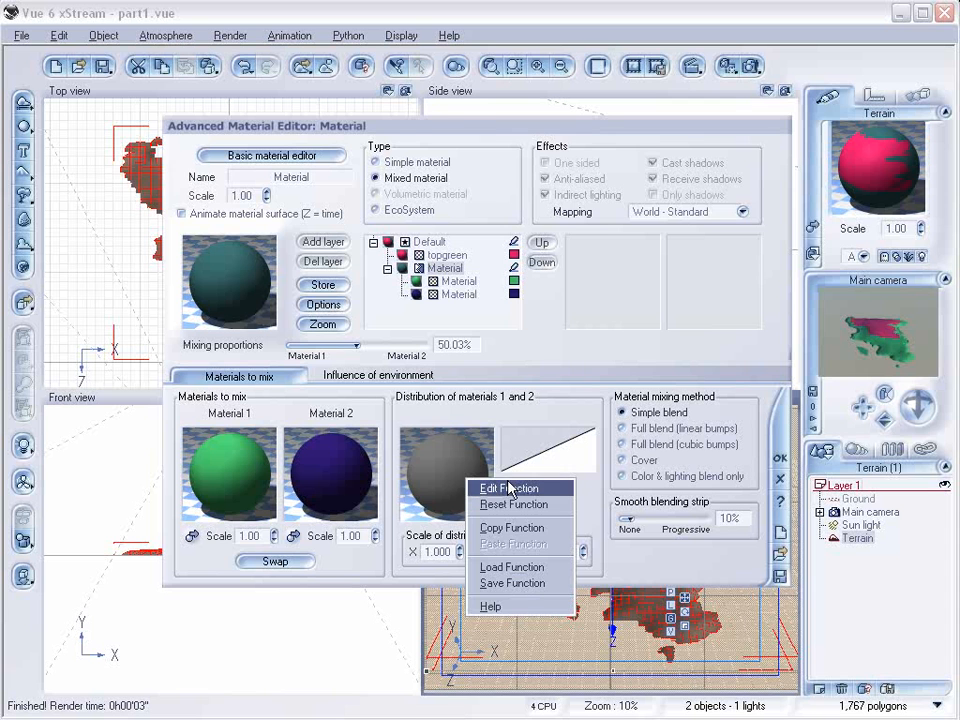
click(452, 491)
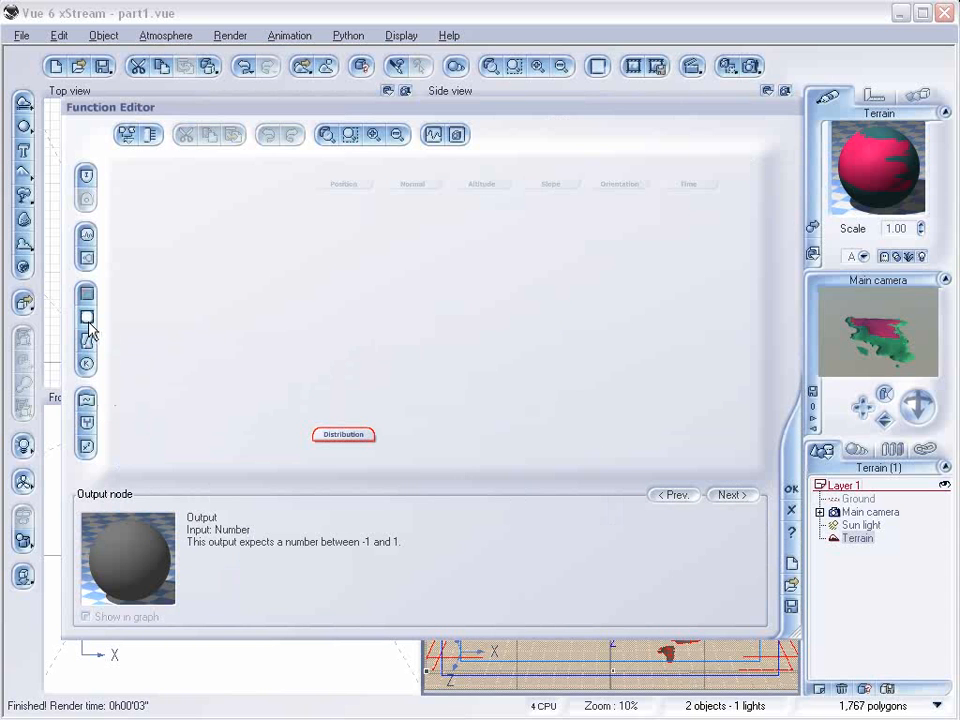
click(86, 317)
click(280, 645)
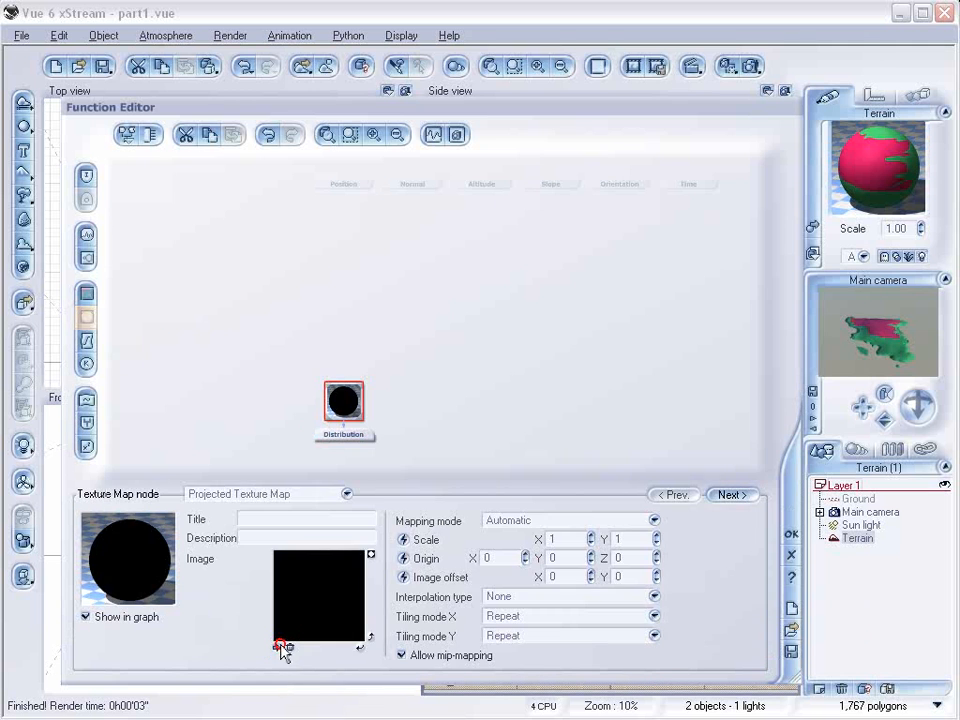
click(198, 619)
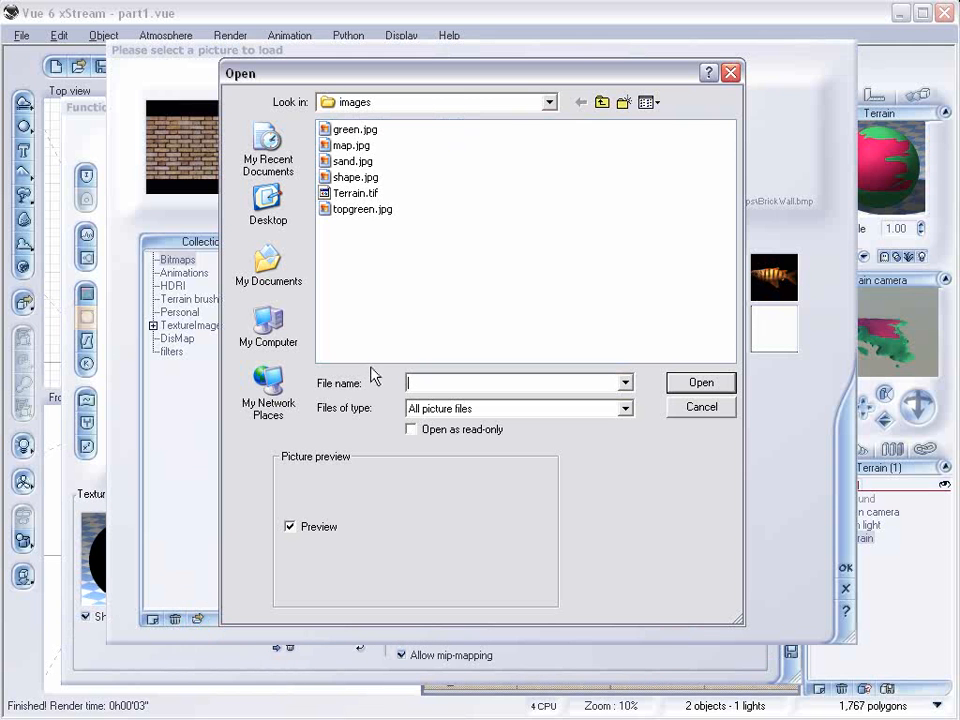
click(354, 161)
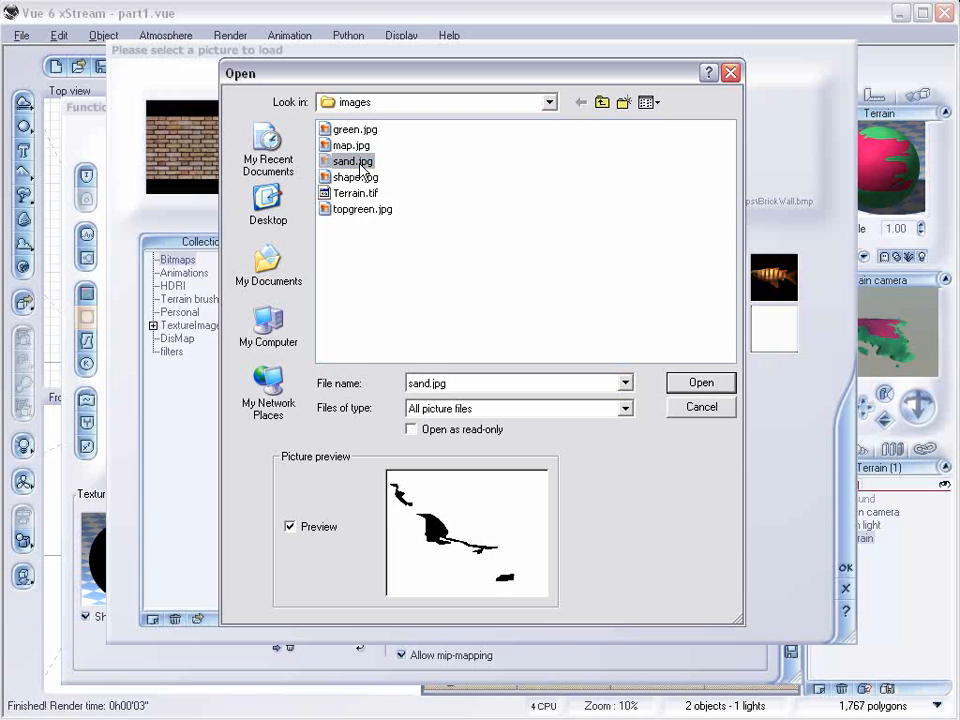
click(356, 130)
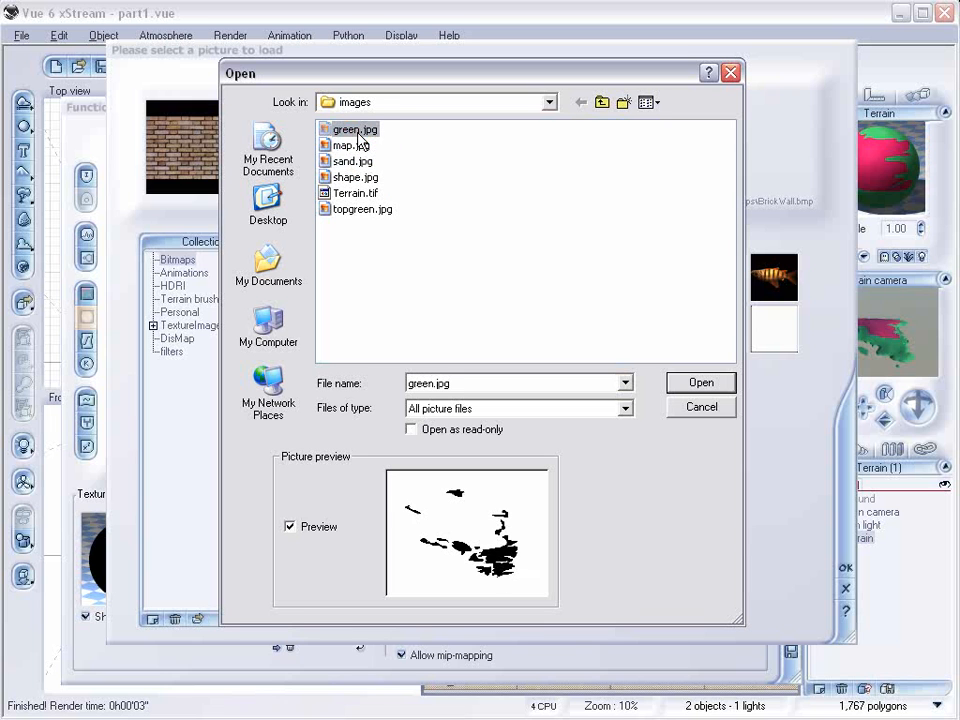
click(364, 164)
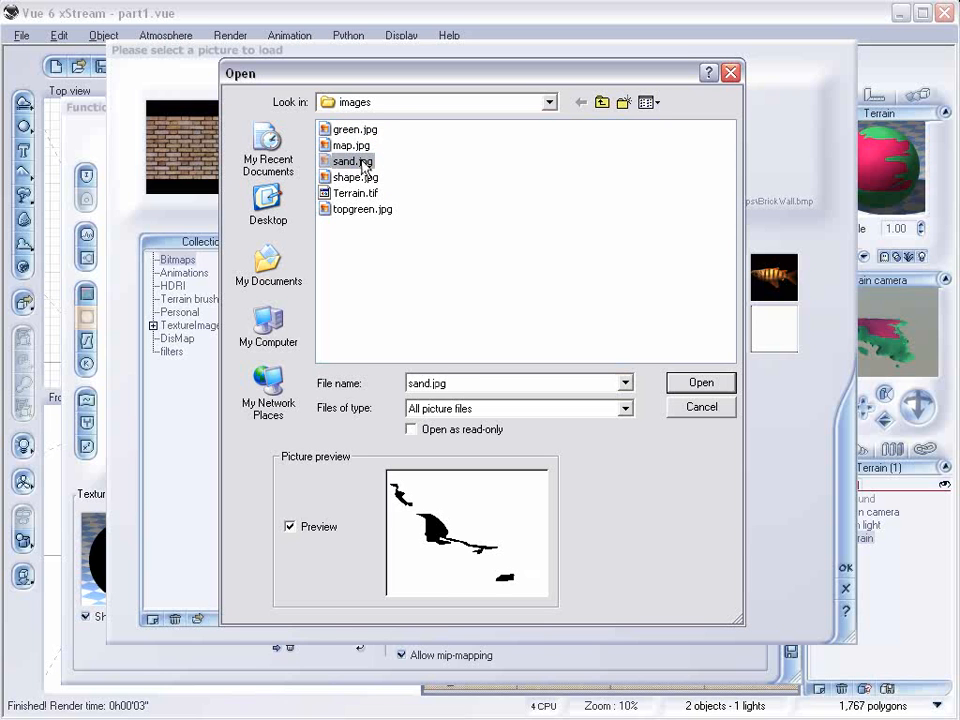
click(684, 389)
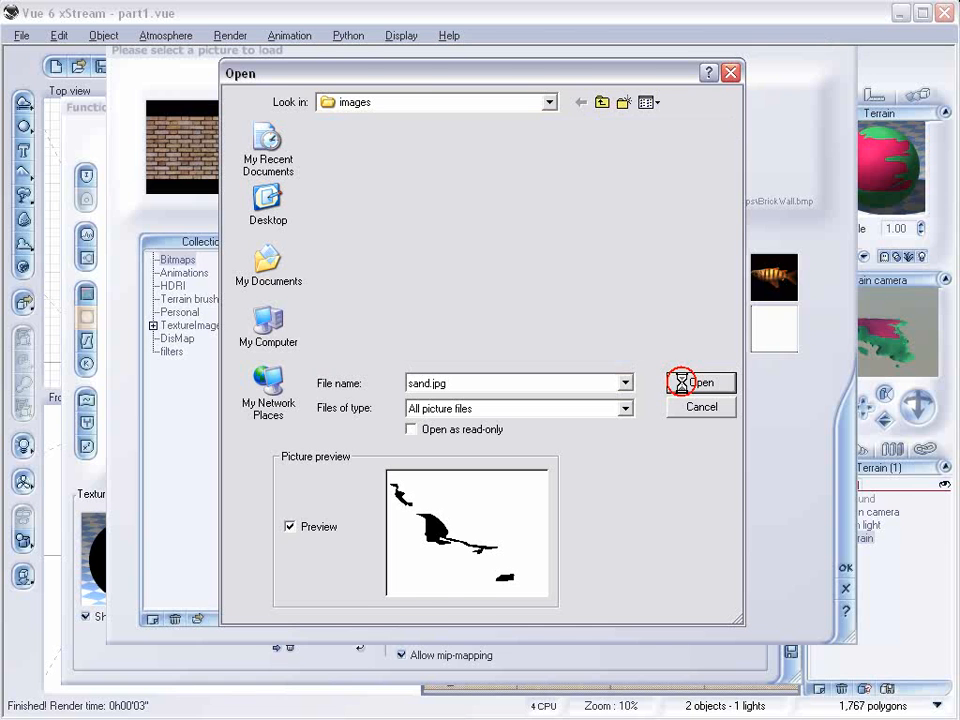
click(791, 536)
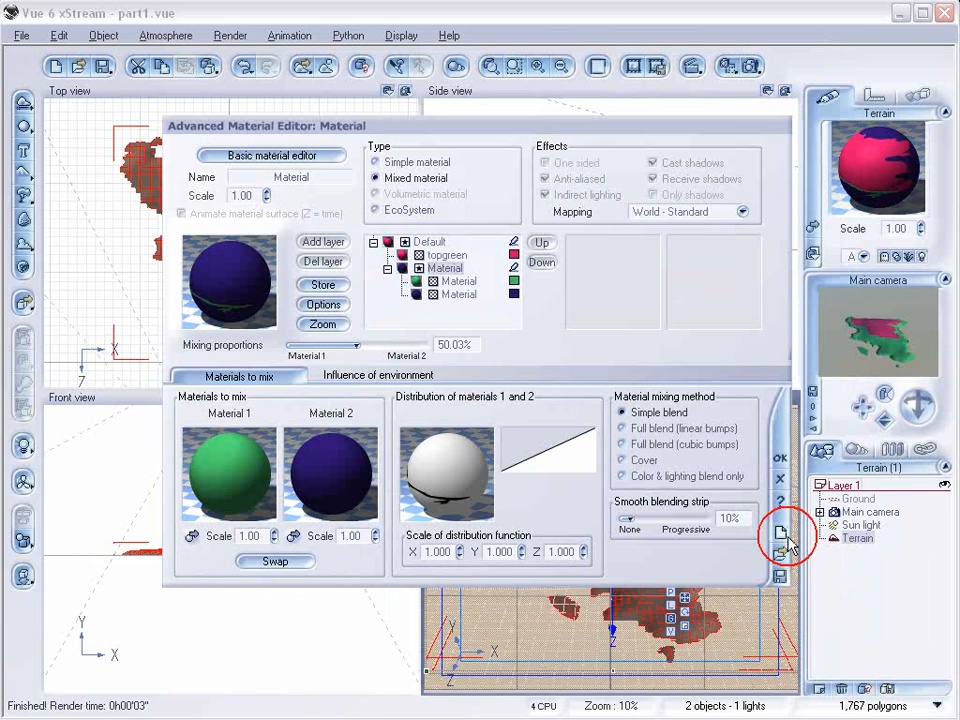
click(742, 212)
click(712, 333)
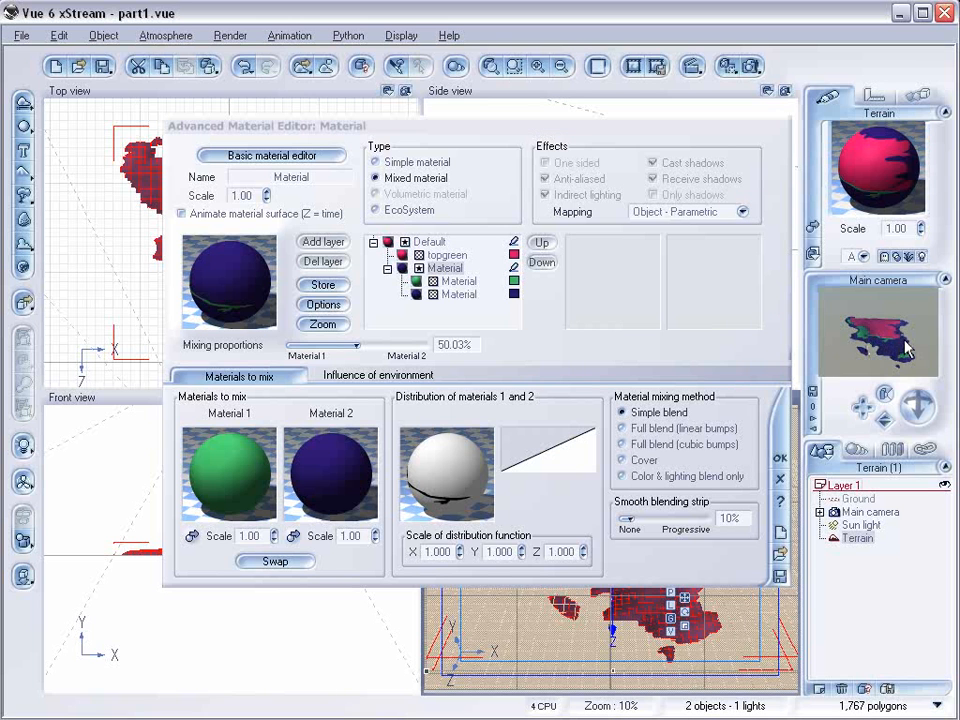
Turn the dark blue sub-material into a mixed material and give its second material a yellow highlight colour.
click(455, 294)
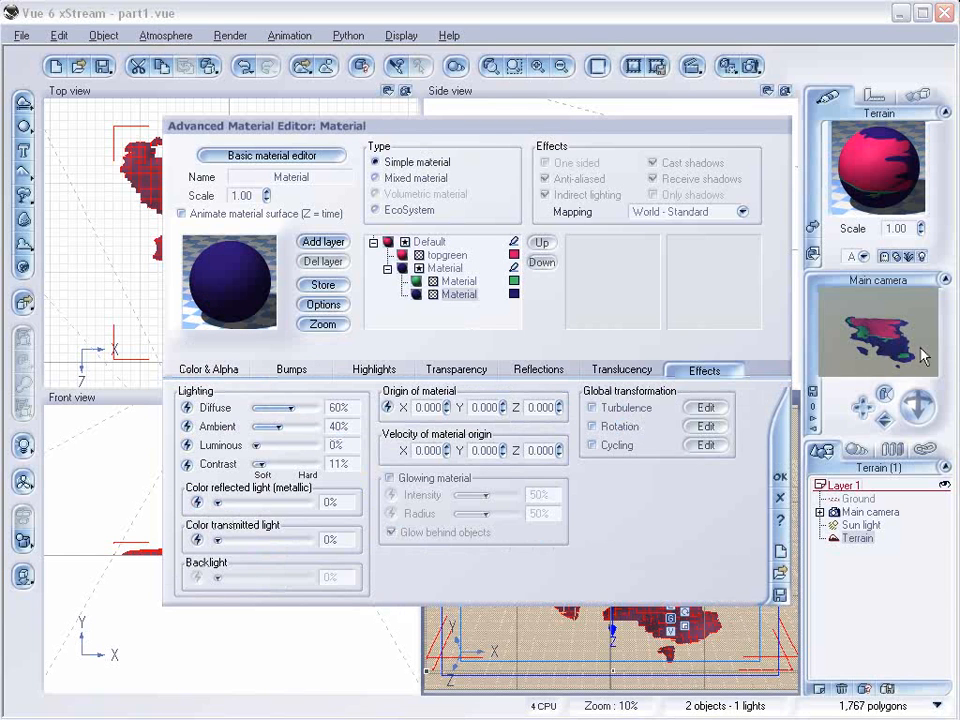
click(403, 178)
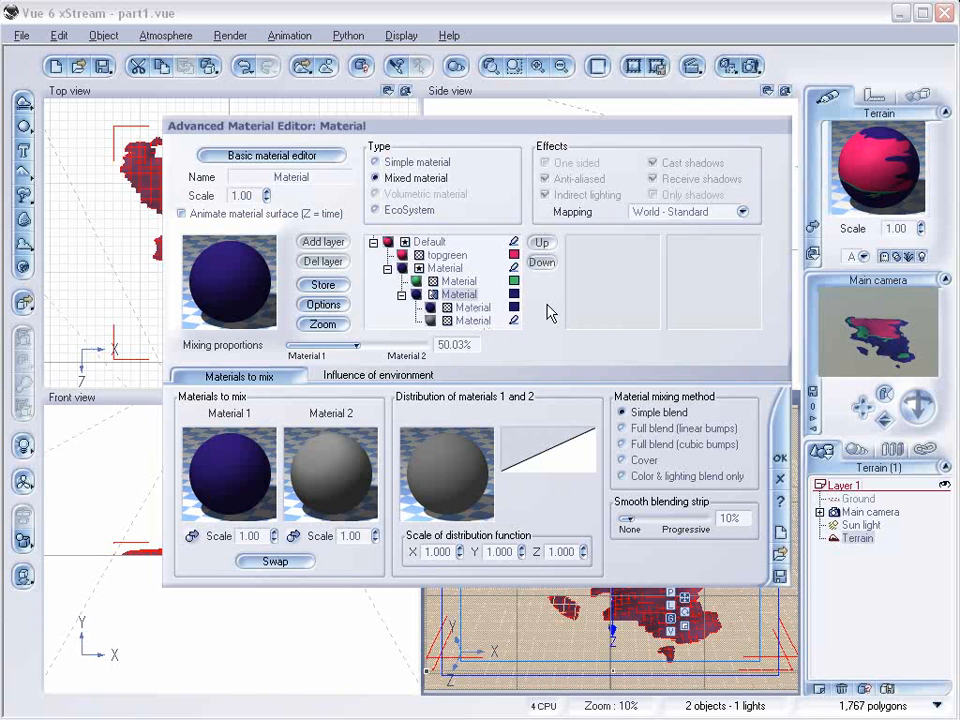
click(530, 305)
click(513, 320)
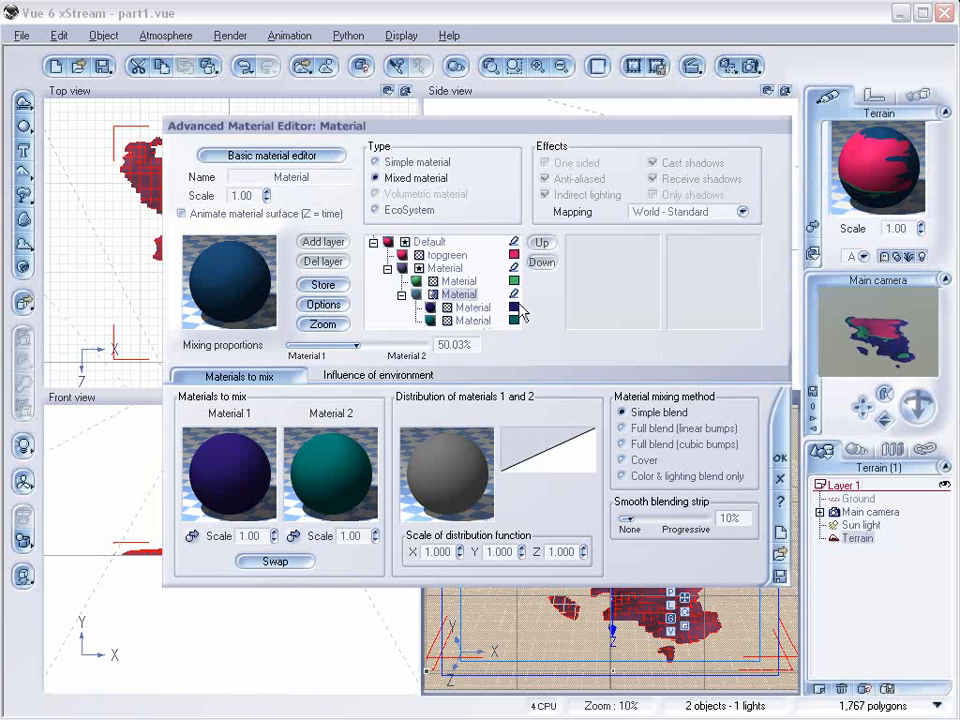
click(513, 320)
click(478, 220)
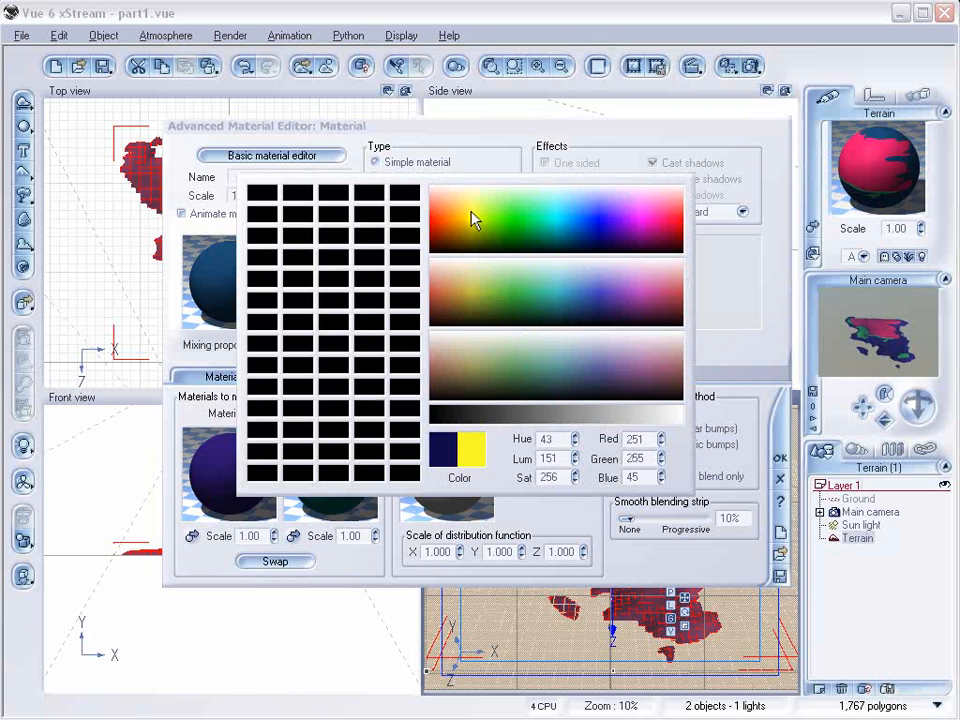
click(474, 215)
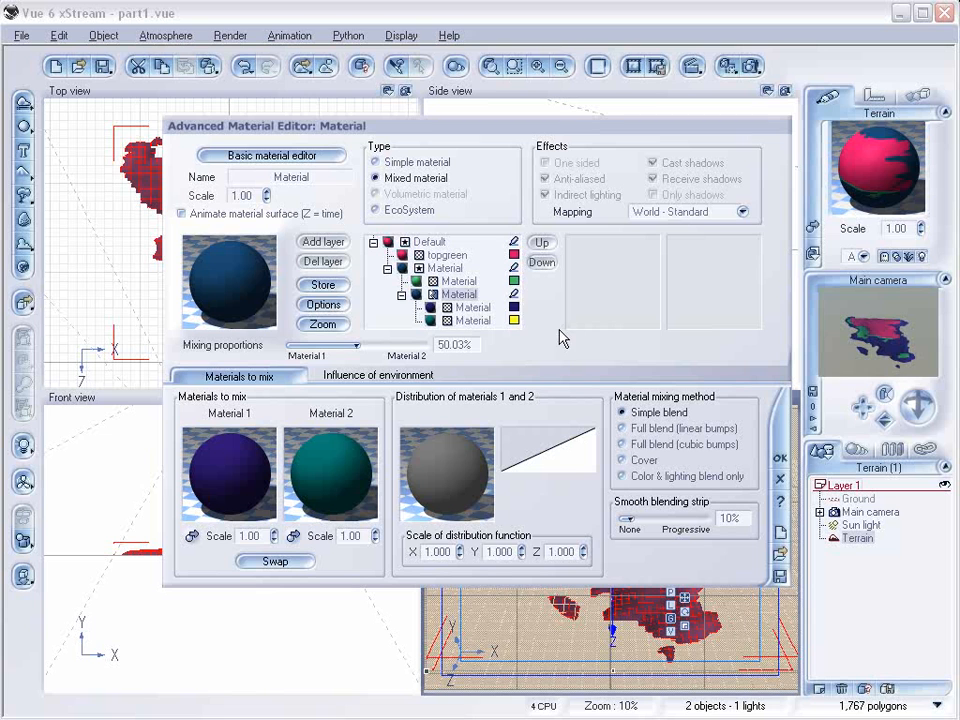
Drive the distribution of the innermost mixed material with a projected texture map using green.jpg.
click(458, 295)
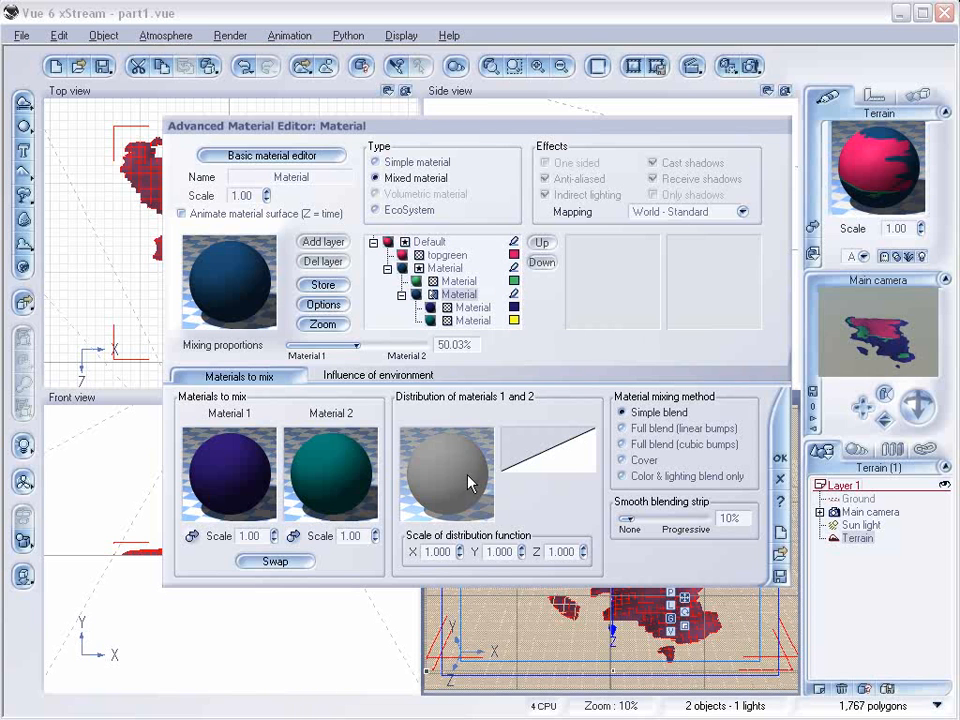
right_click(455, 483)
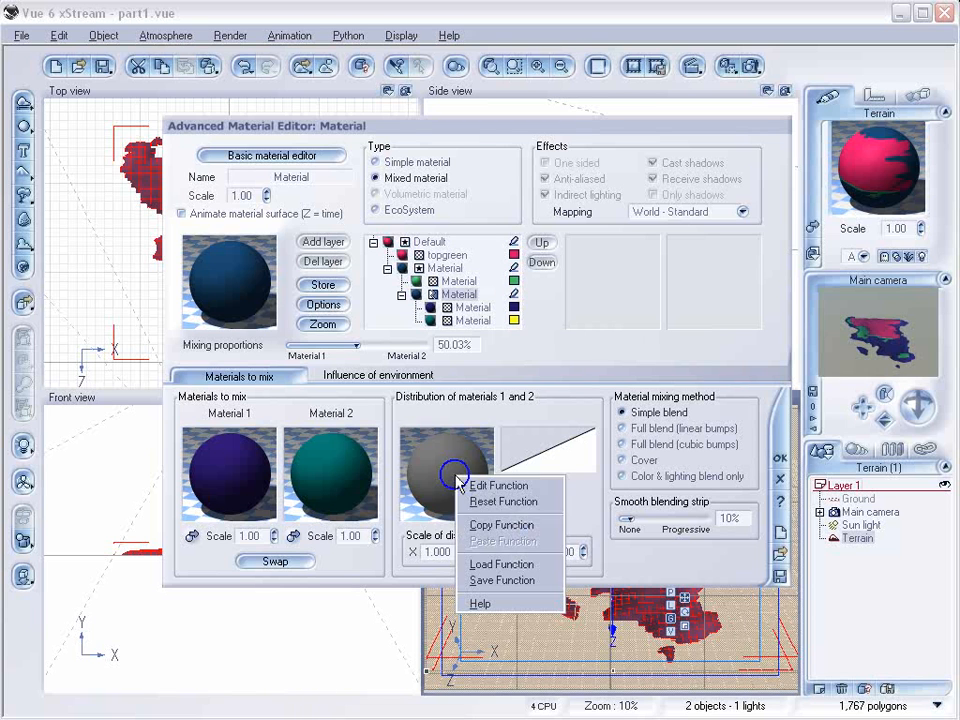
click(520, 486)
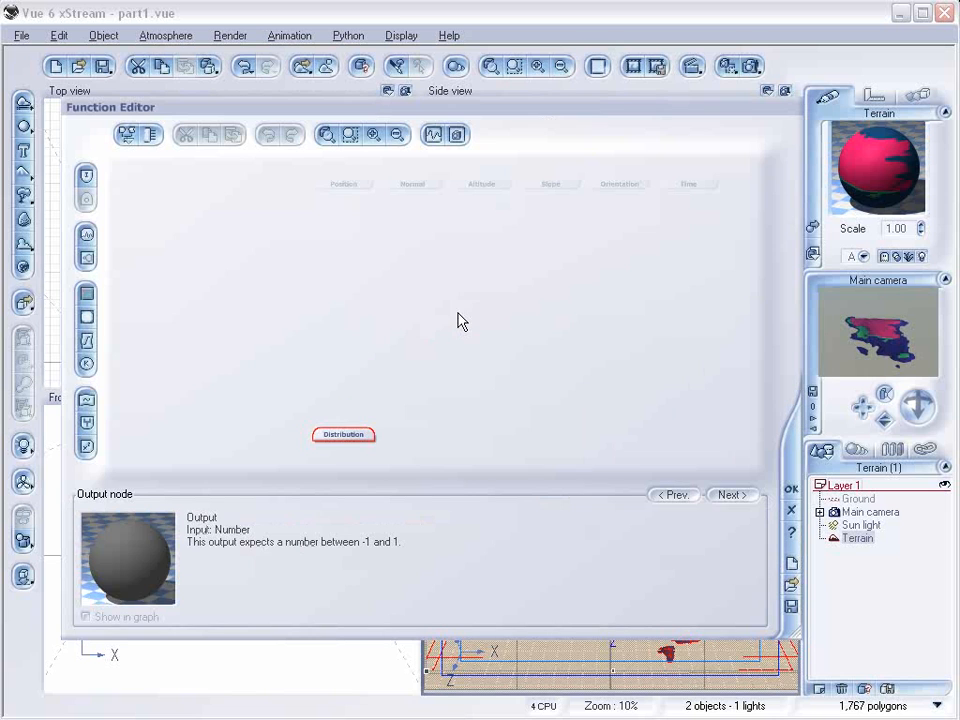
click(88, 317)
click(280, 647)
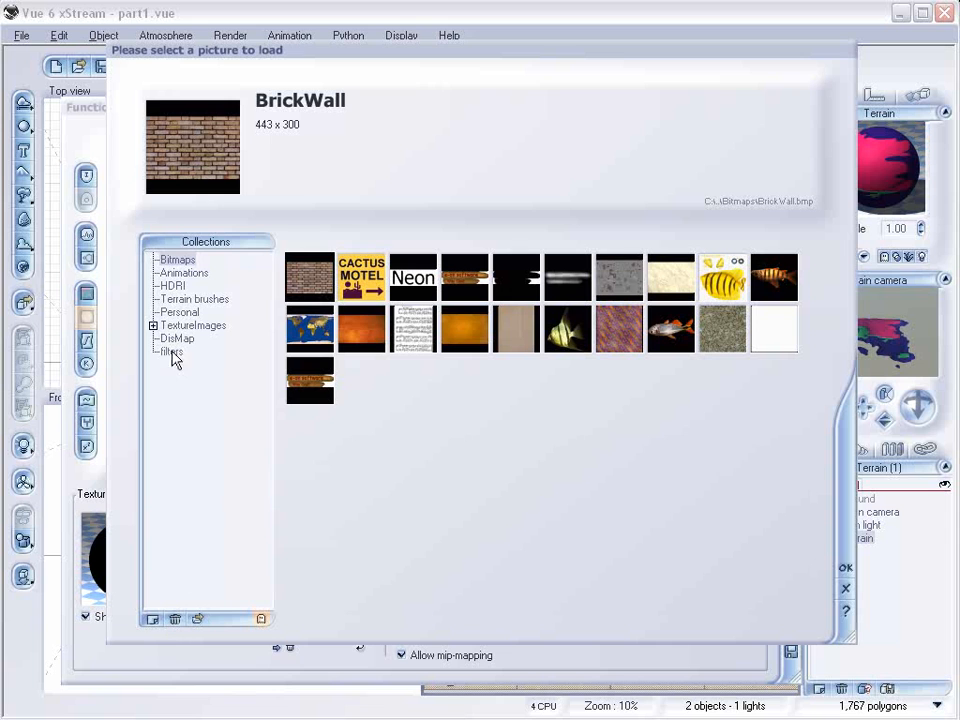
click(197, 619)
click(356, 178)
click(346, 160)
click(347, 145)
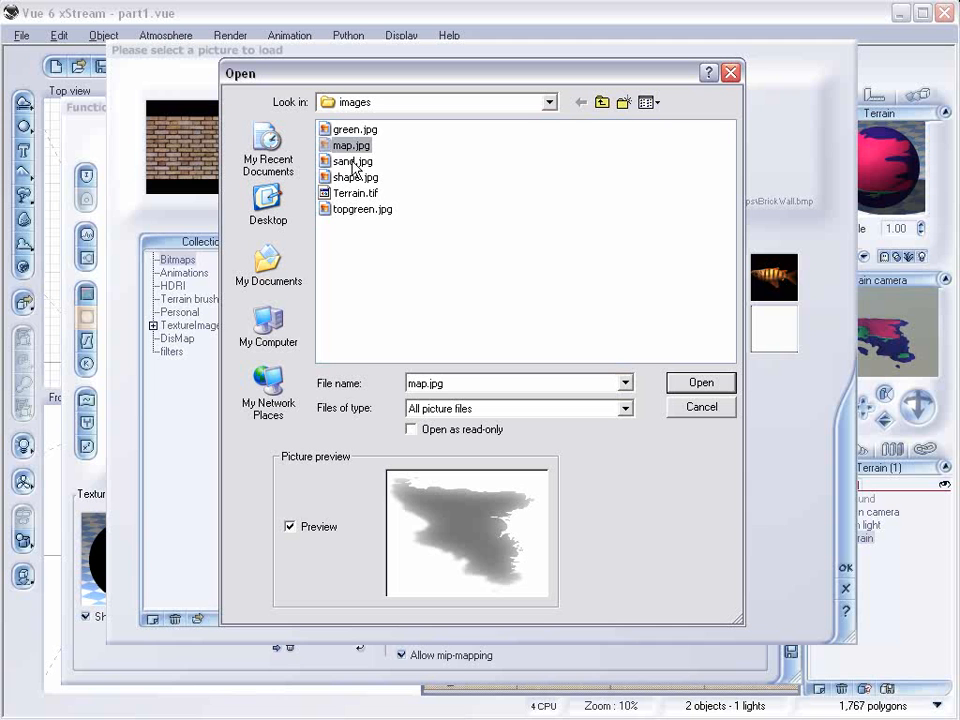
click(352, 129)
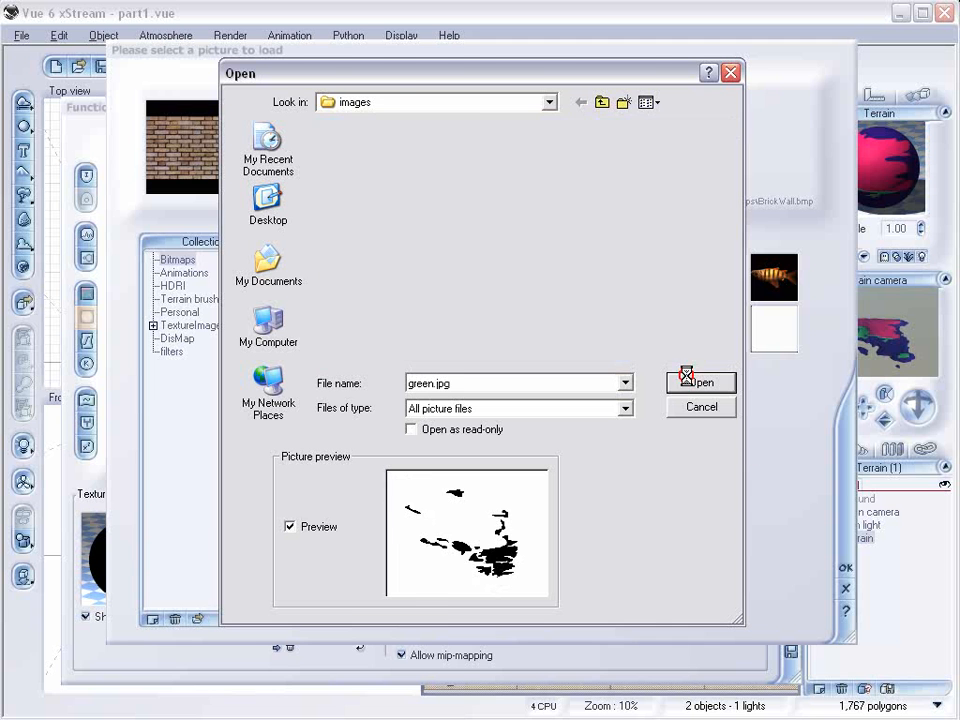
click(688, 381)
click(791, 534)
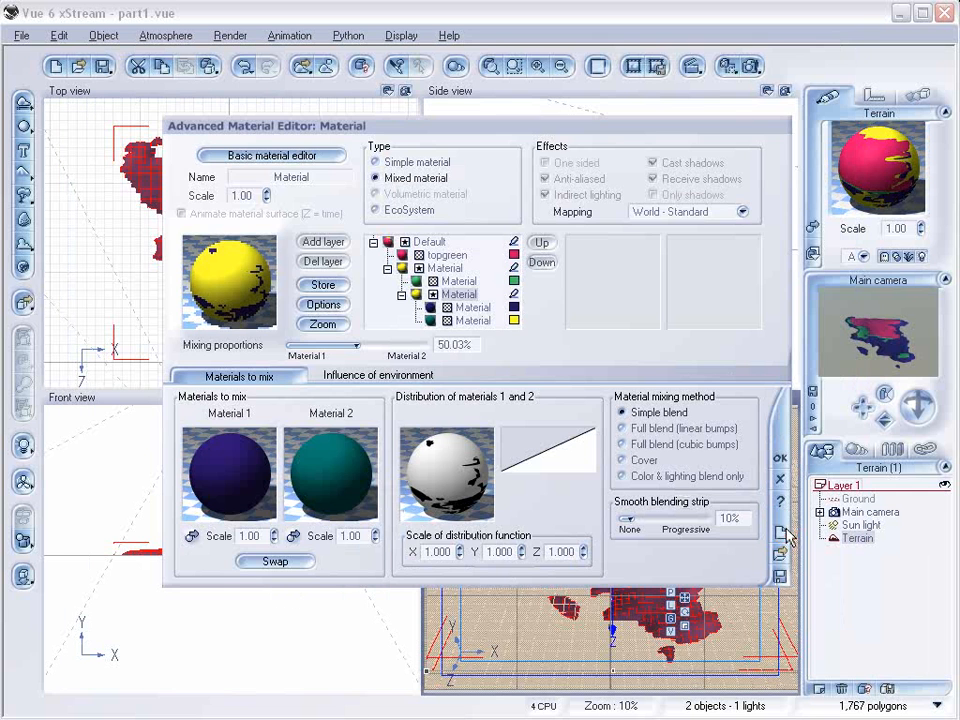
Set the innermost mixed material's mapping to Object - Parametric and refresh the main camera preview.
click(742, 213)
click(724, 320)
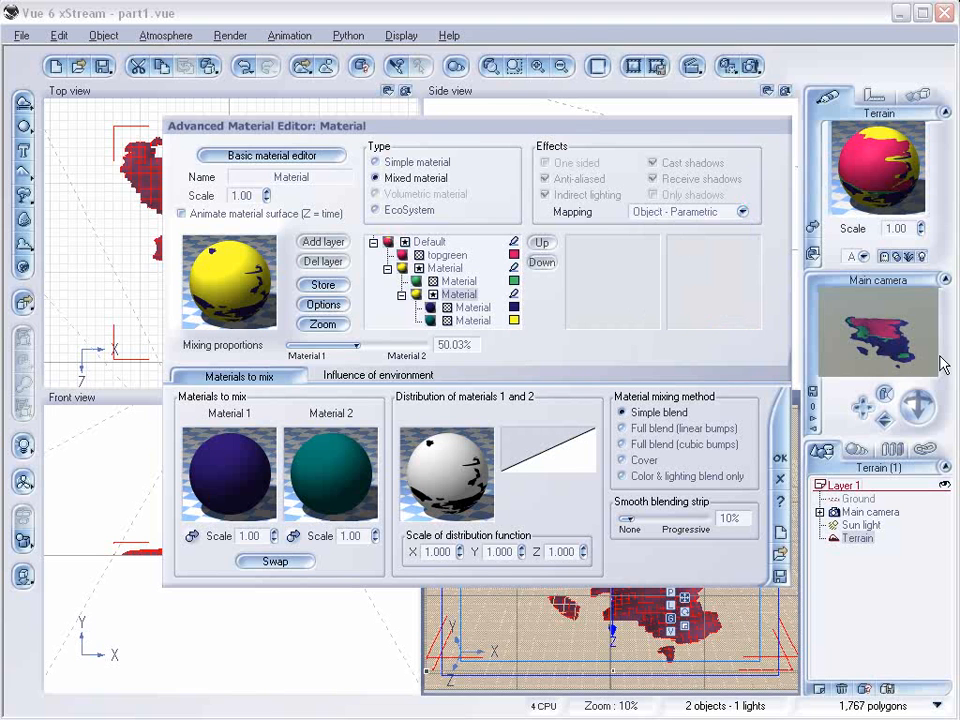
click(897, 355)
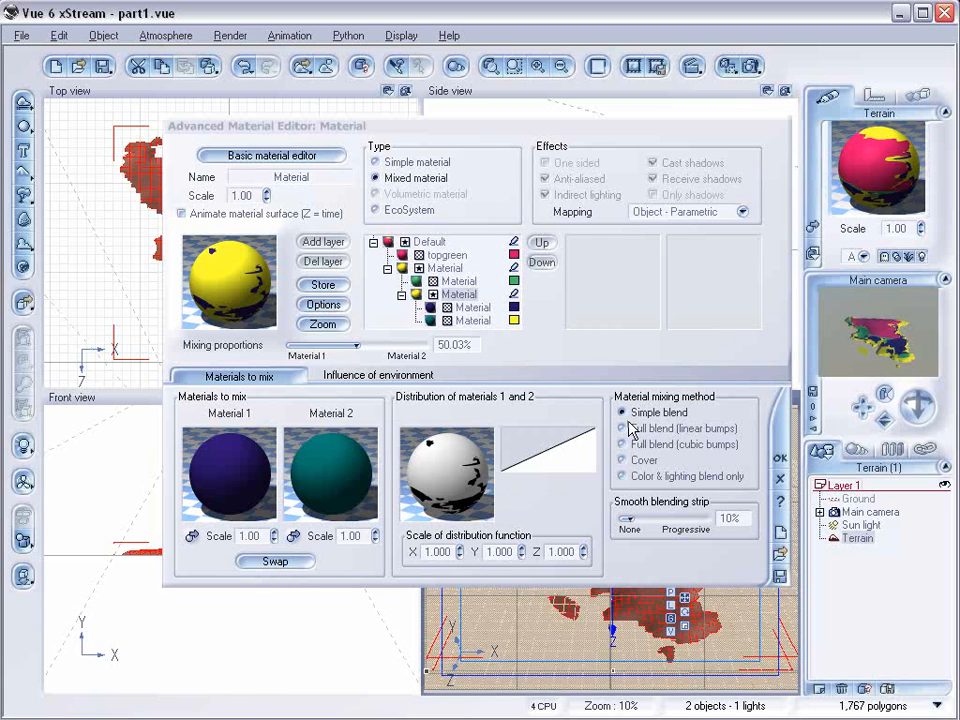
Rename the sub-material highlighted in green as send.
click(481, 321)
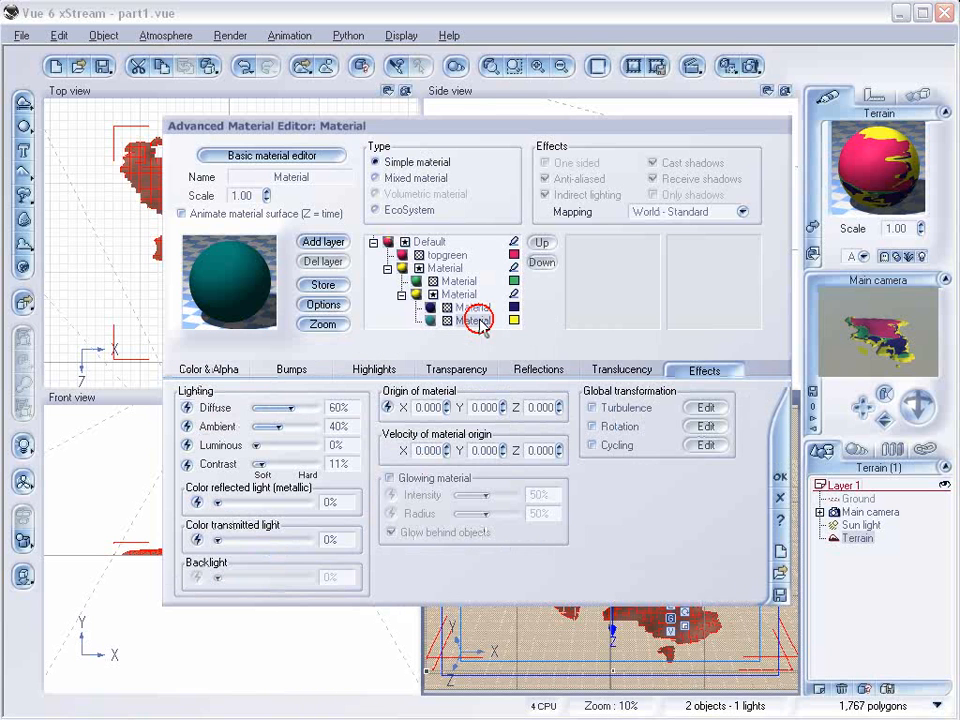
click(459, 281)
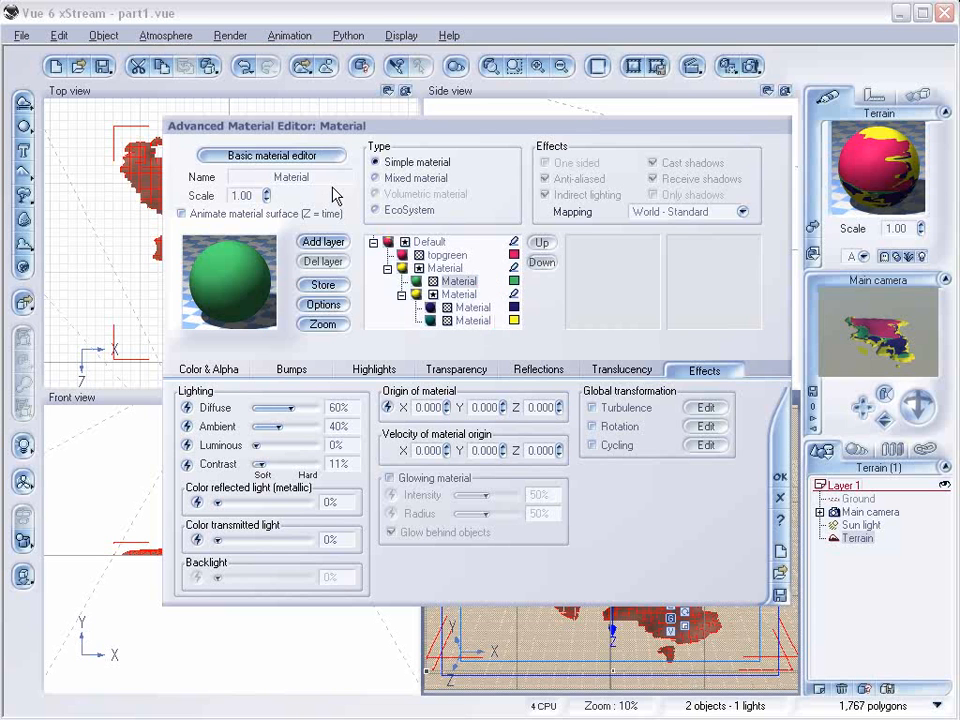
text(se)
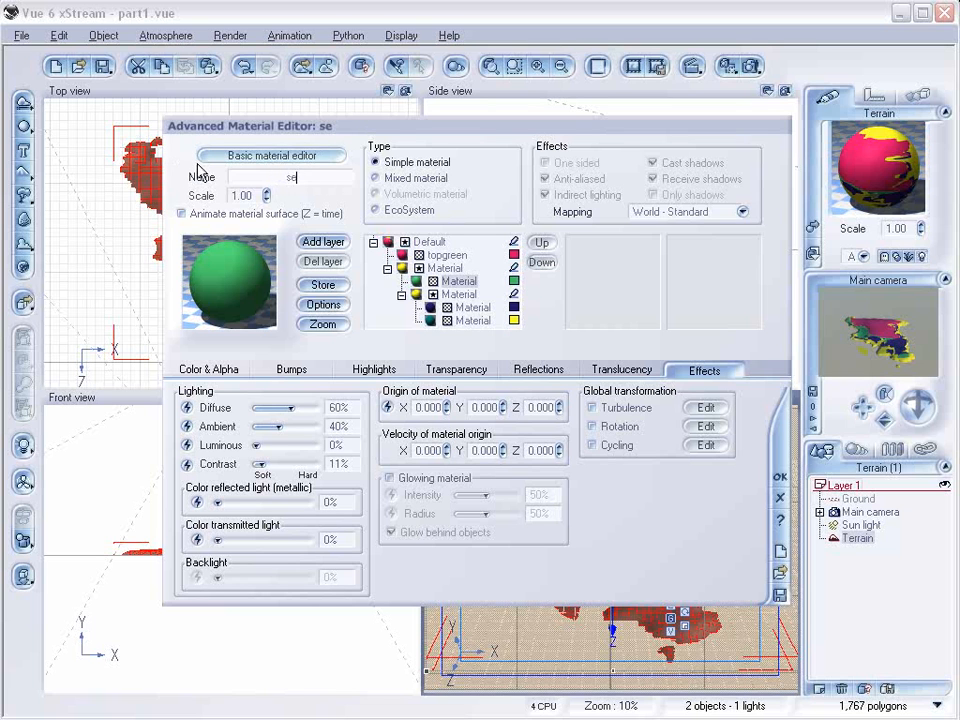
text(nd)
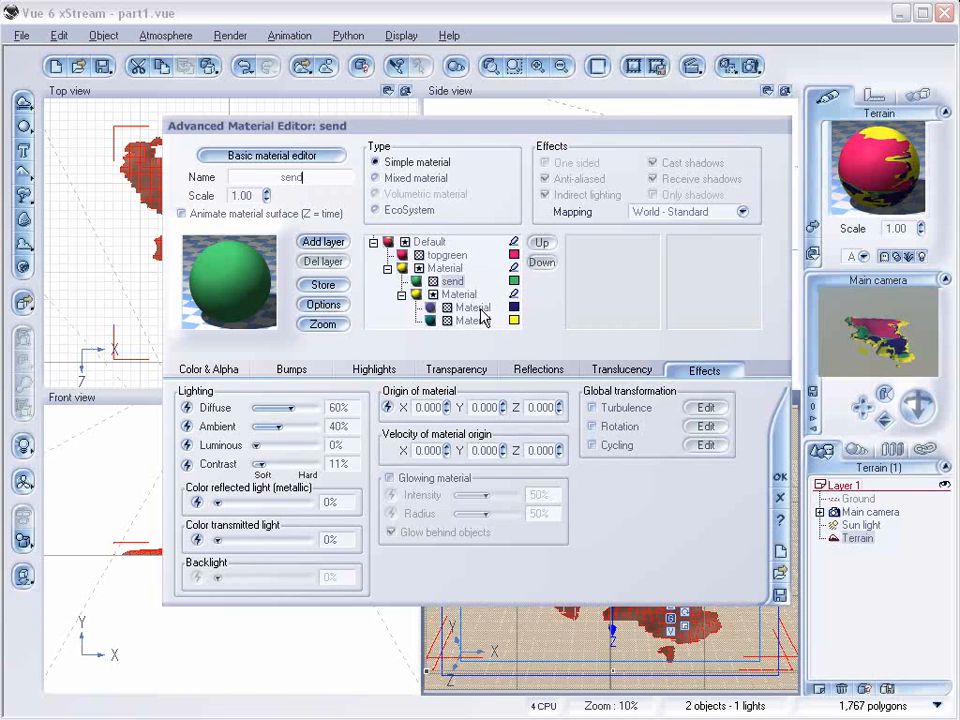
Rename the mixed material nested directly under Default as mix1.
click(456, 294)
click(442, 268)
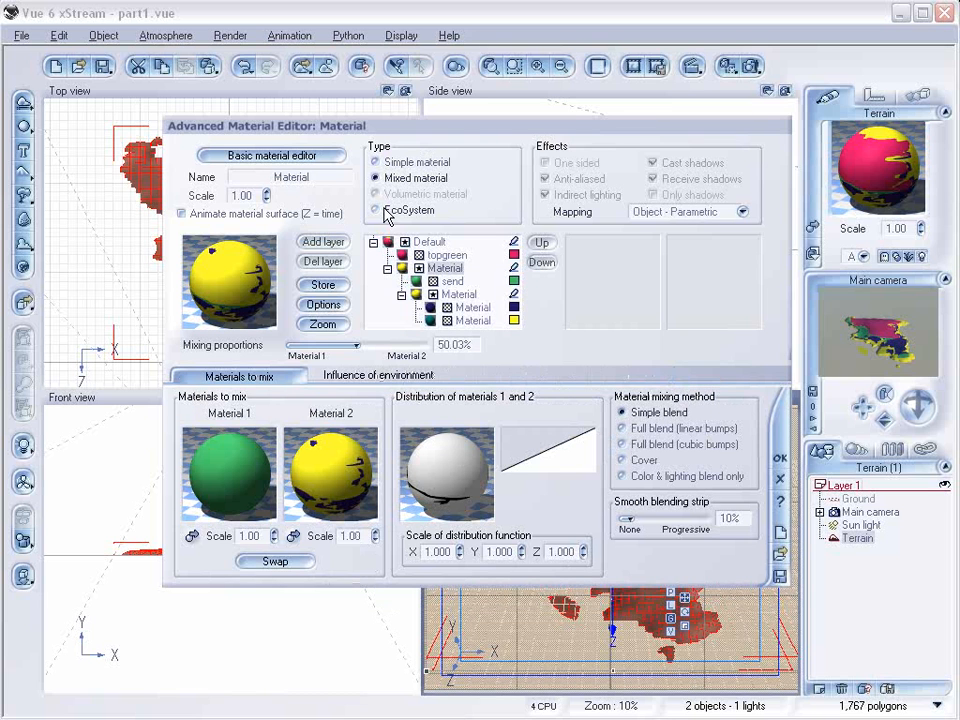
double_click(230, 174)
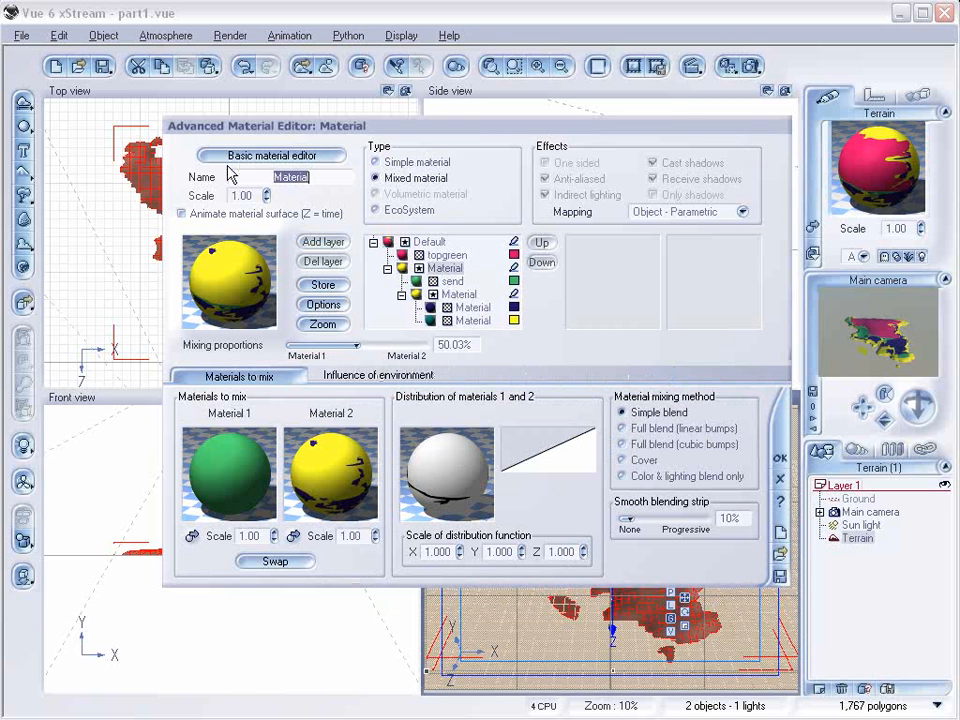
text(mix1)
key(Return)
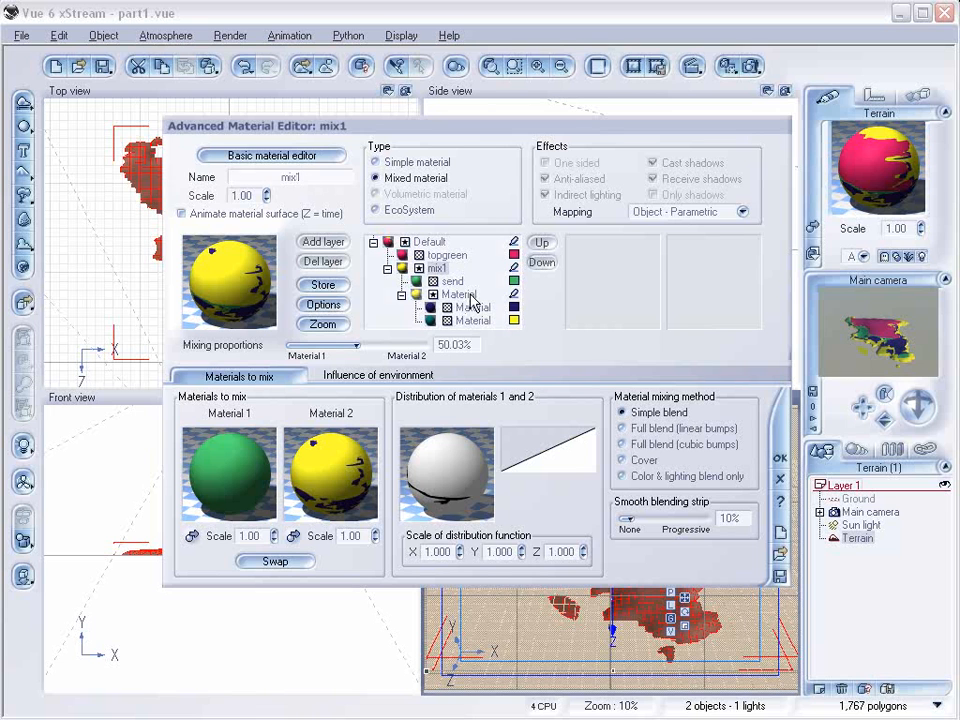
Rename the innermost mixed material, nested inside mix1, as mix2.
click(459, 294)
drag(330, 178, 211, 173)
text(mix2)
key(Return)
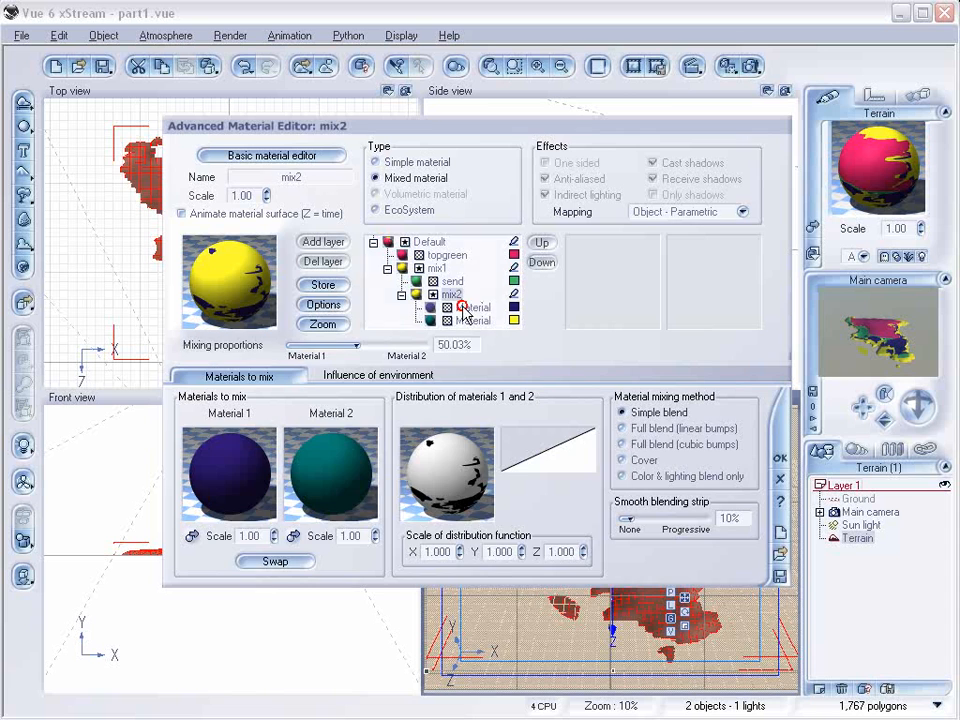
Rename the dark blue sub-material of mix2 as rocks.
click(473, 307)
double_click(350, 178)
text(rocks)
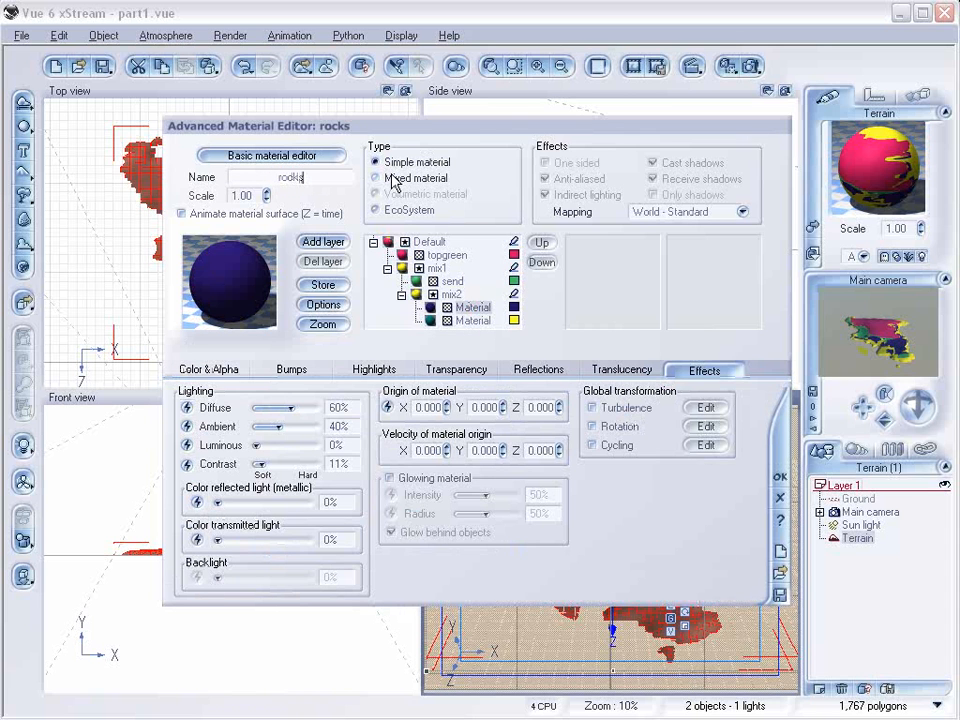
Change the name of mix2's dark blue sub-material to green2.
click(475, 320)
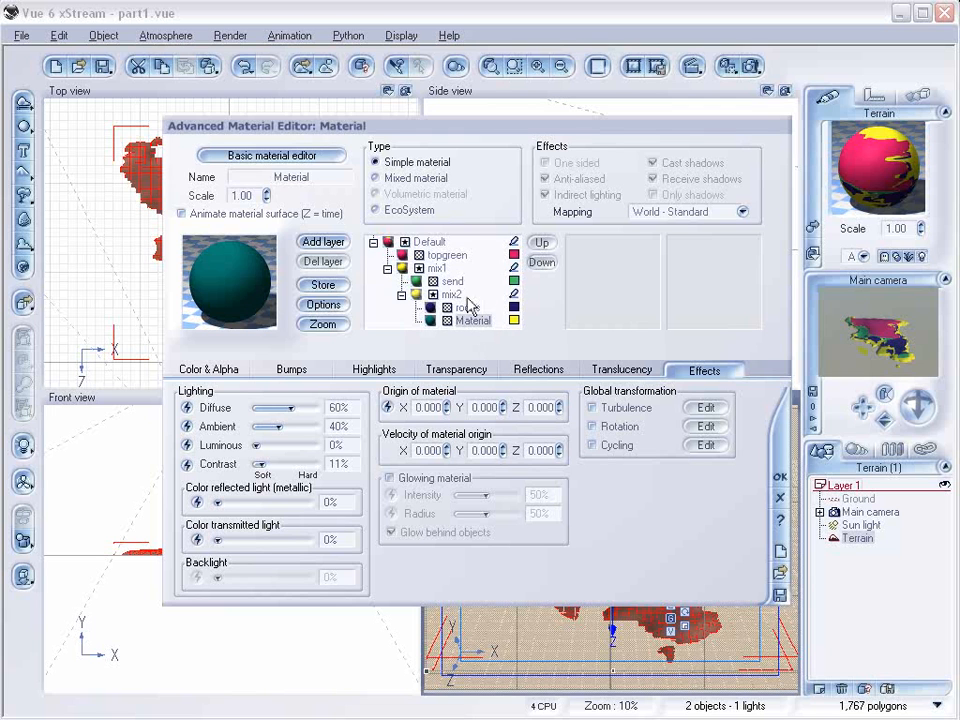
click(470, 306)
double_click(261, 175)
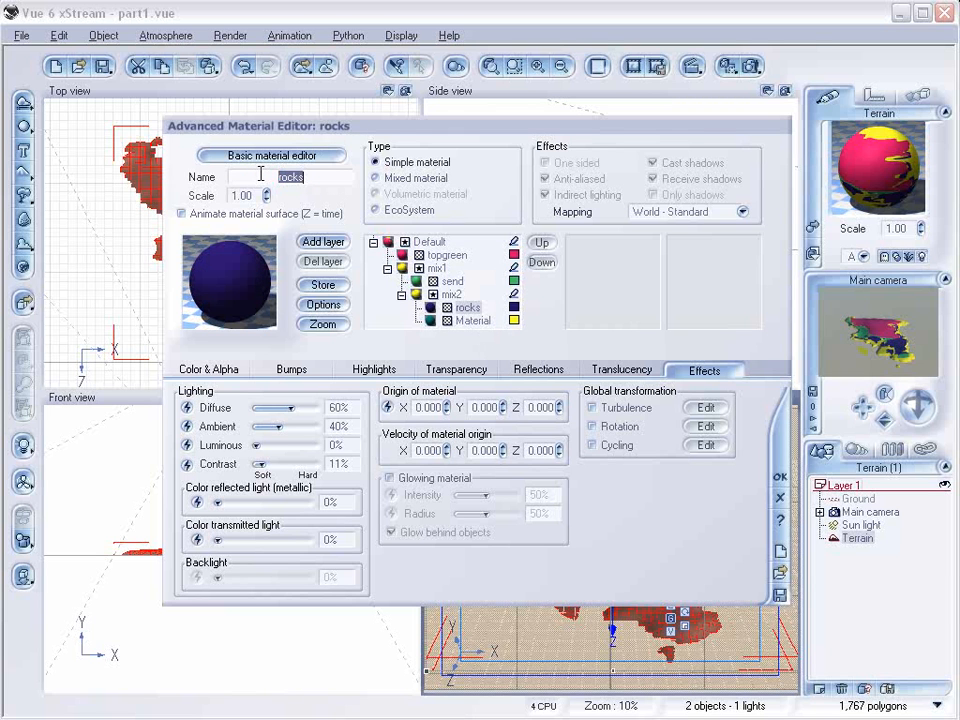
text(green)
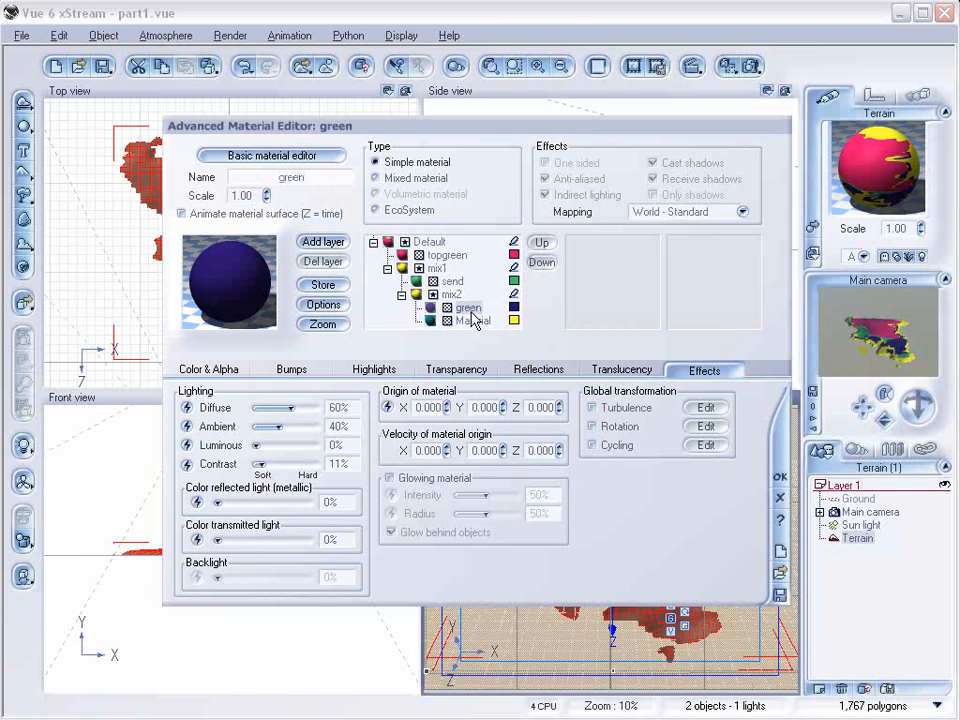
text(2)
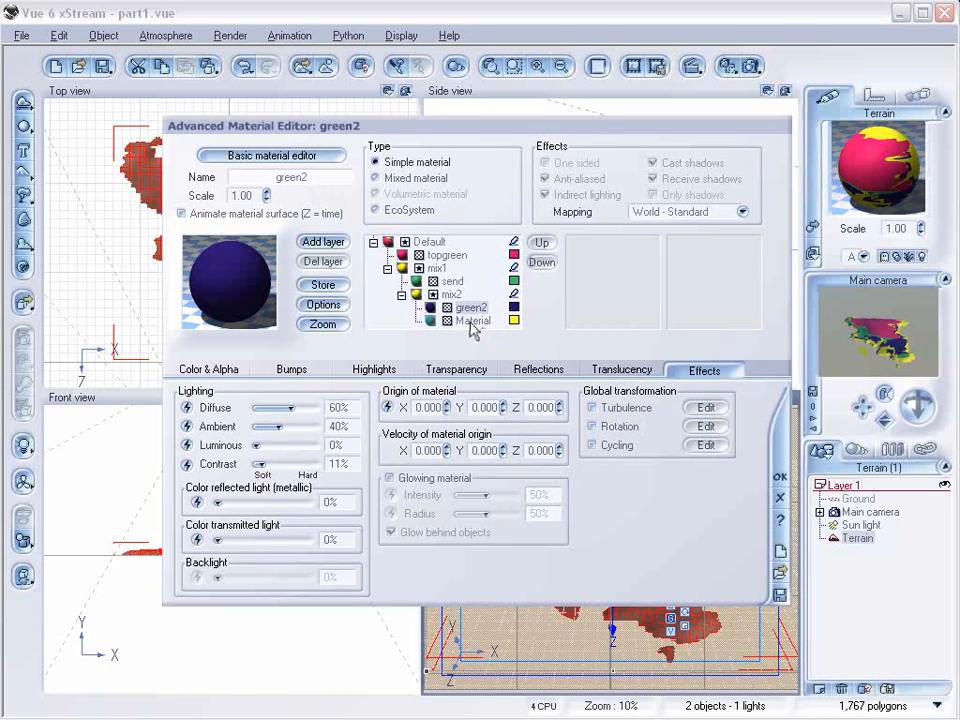
Inspect the distribution function of mix2 and preview green.jpg among the image files, leaving the texture map as it is.
click(451, 294)
right_click(497, 483)
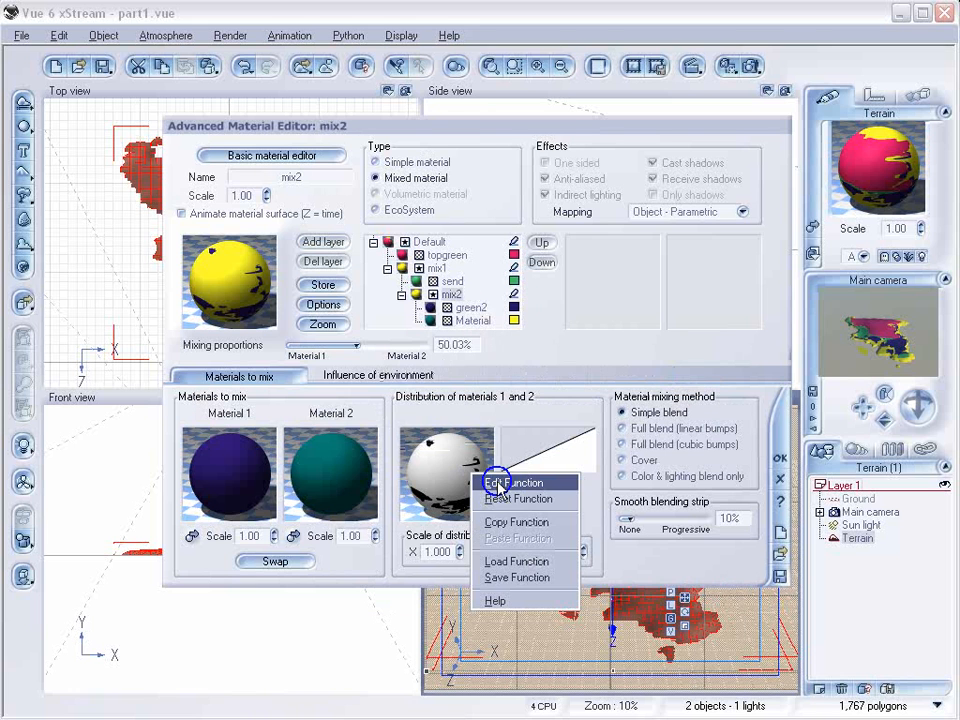
click(496, 484)
click(346, 403)
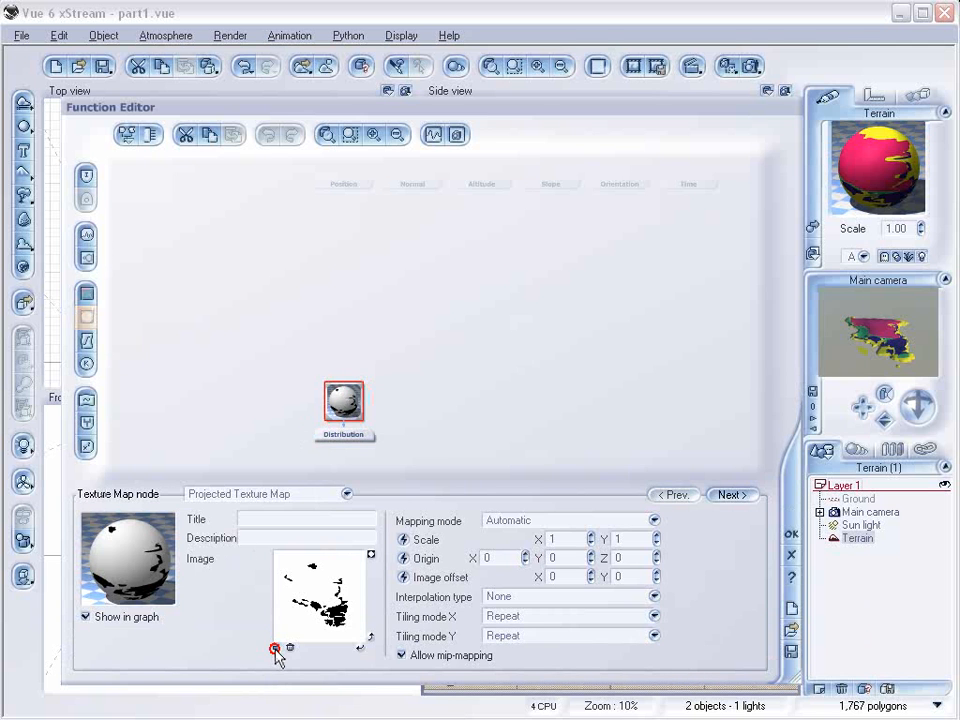
click(275, 649)
click(258, 614)
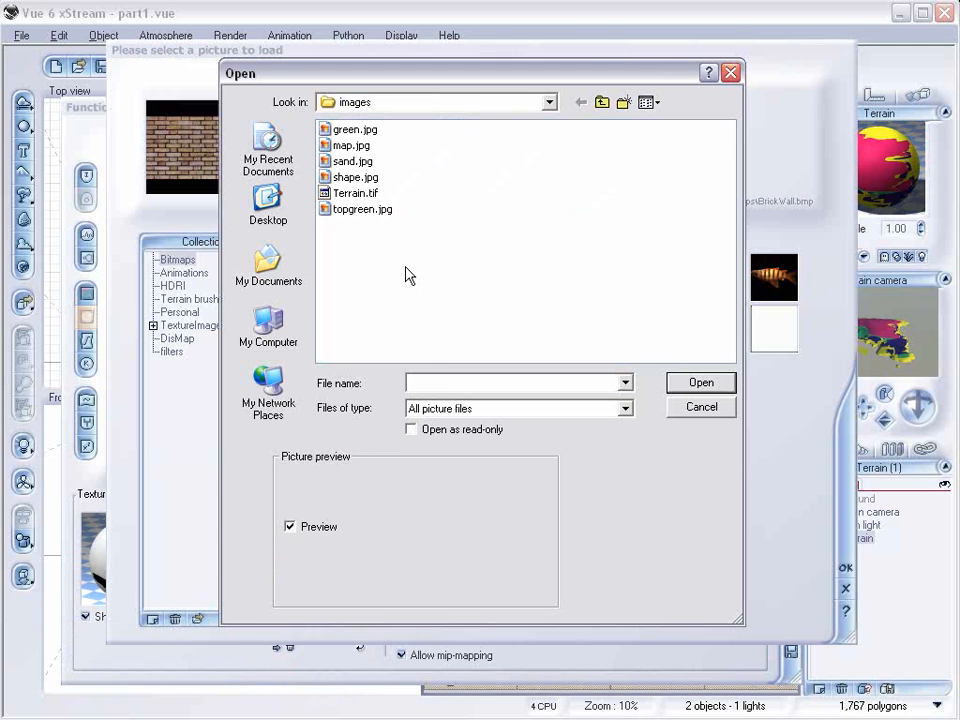
click(360, 130)
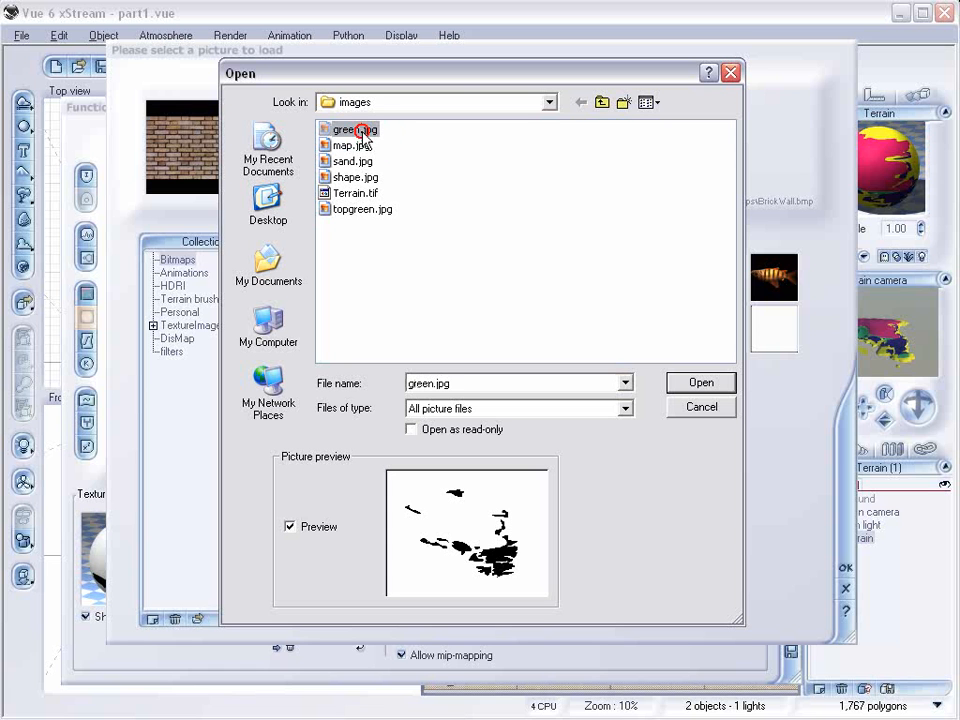
mouse_move(500, 63)
mouse_down()
mouse_move(516, 86)
mouse_move(510, 96)
mouse_move(490, 73)
mouse_up()
click(689, 418)
key(Escape)
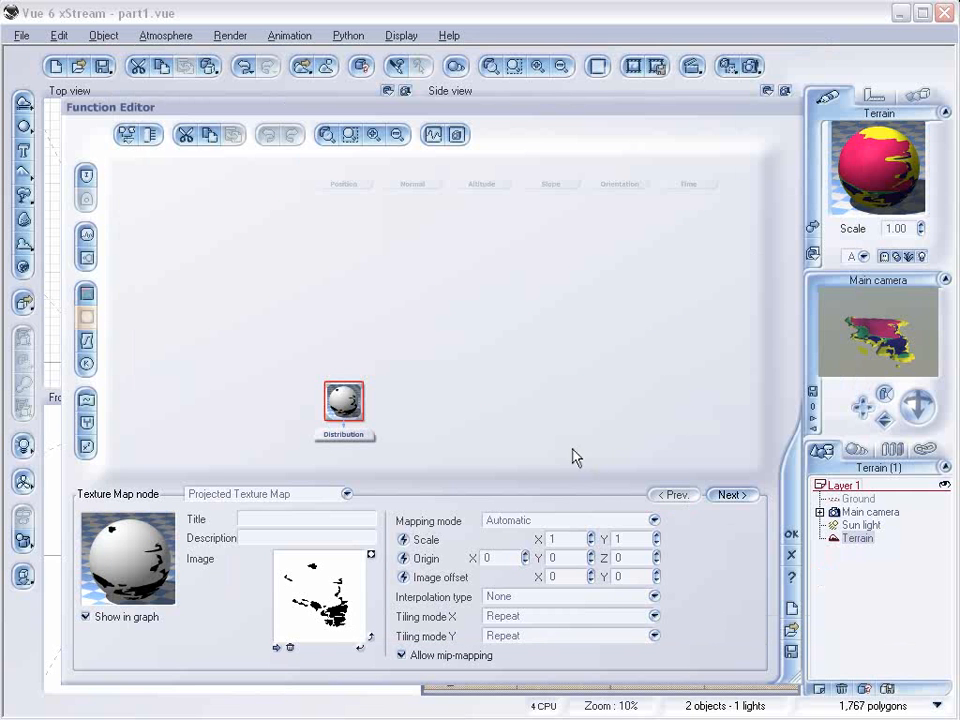
click(790, 556)
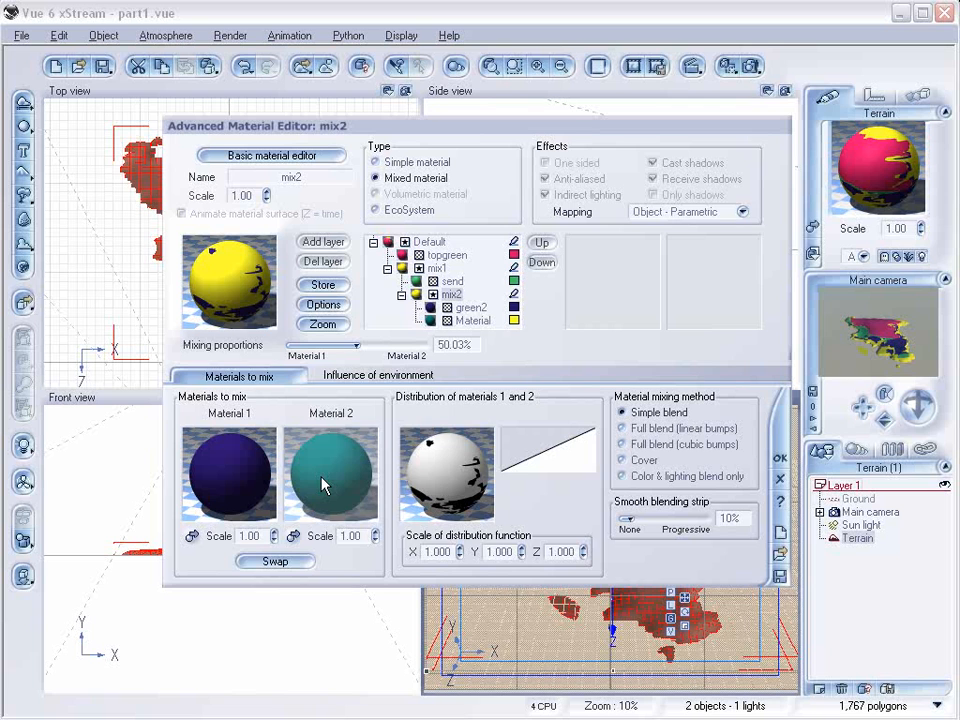
Rename the second sub-material of mix2, highlighted in yellow, as darkgreen.
click(472, 320)
click(208, 175)
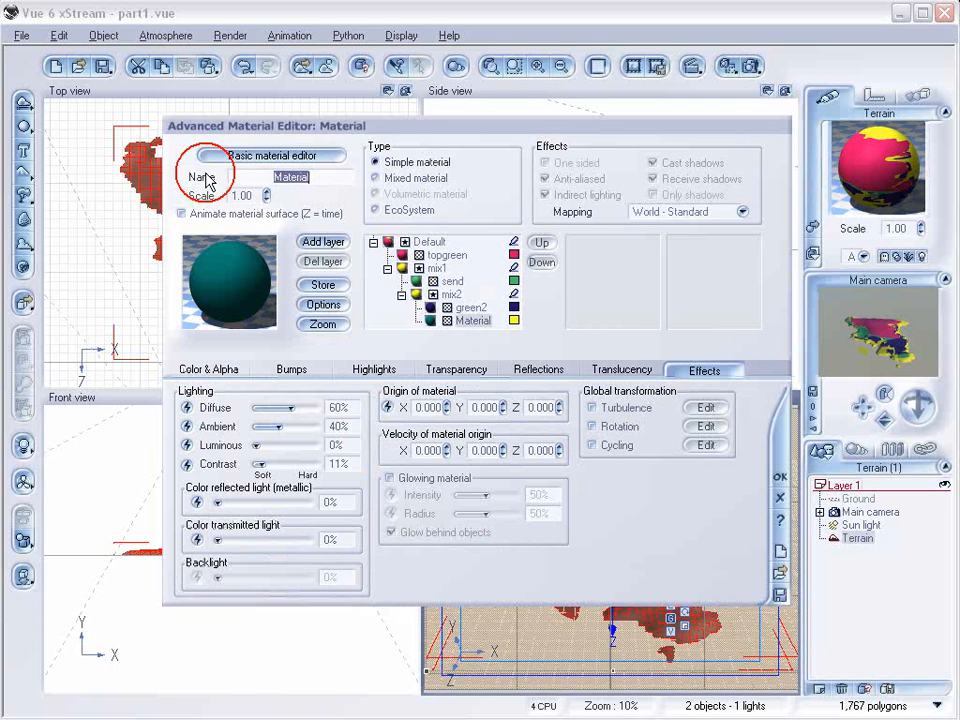
text(darkgreen)
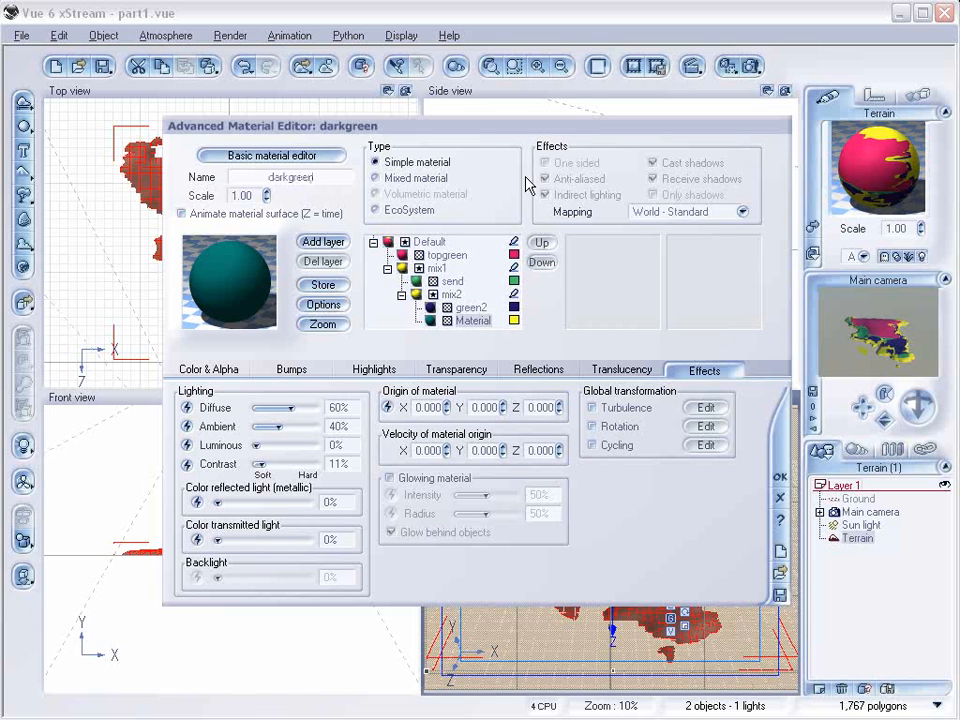
Rename the green2 sub-material as rocks.
click(474, 307)
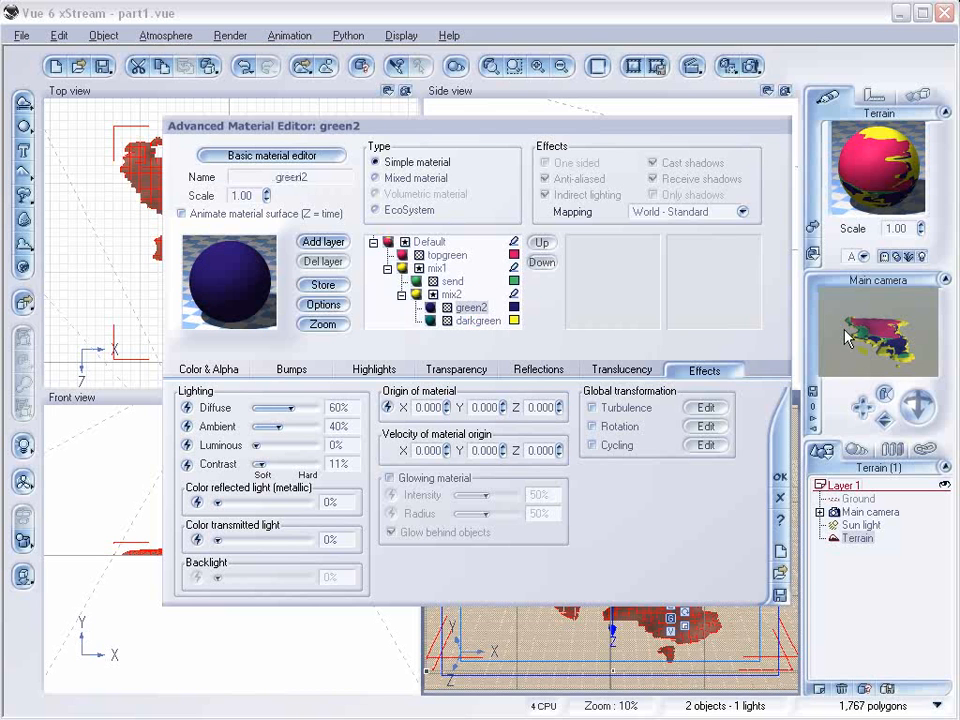
double_click(331, 178)
text(rocks)
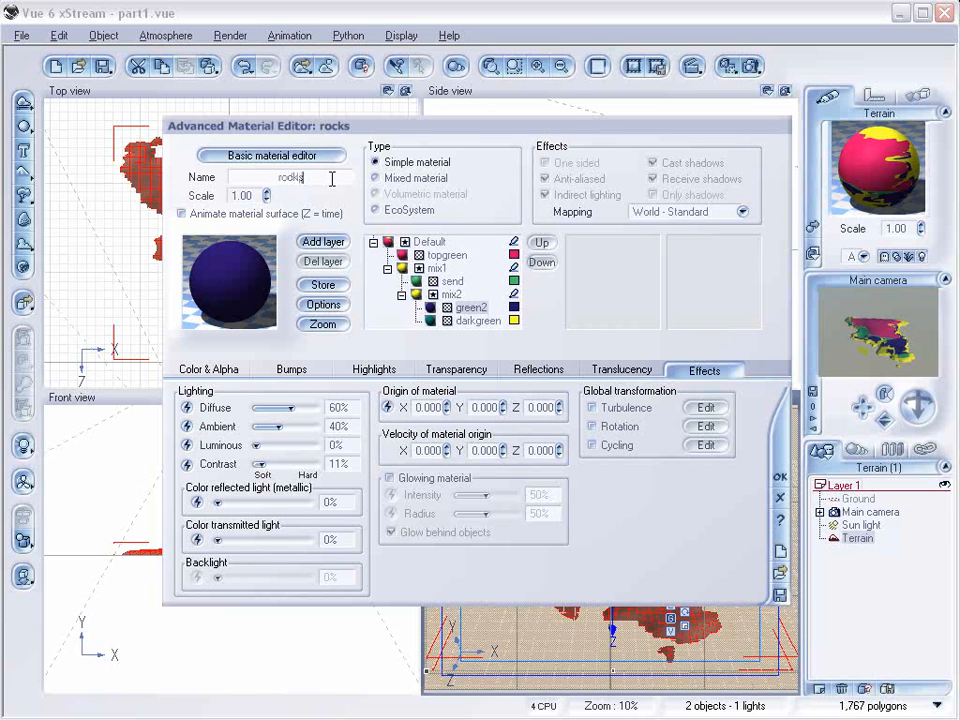
key(Return)
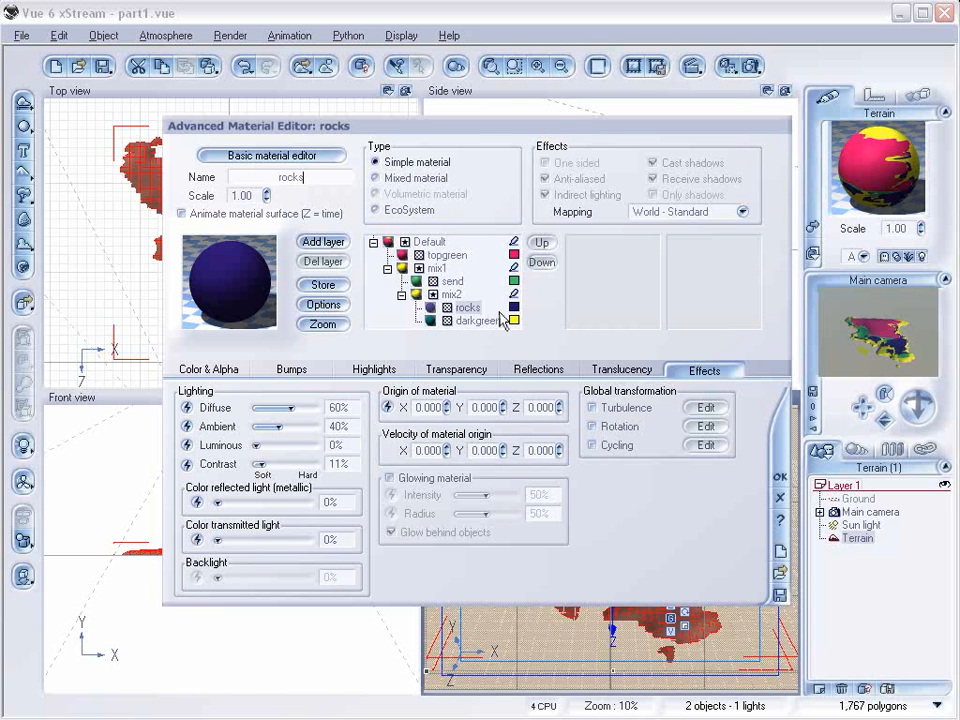
Rename the top-level Default material as island and accept the material edits.
click(432, 241)
click(332, 176)
text(island)
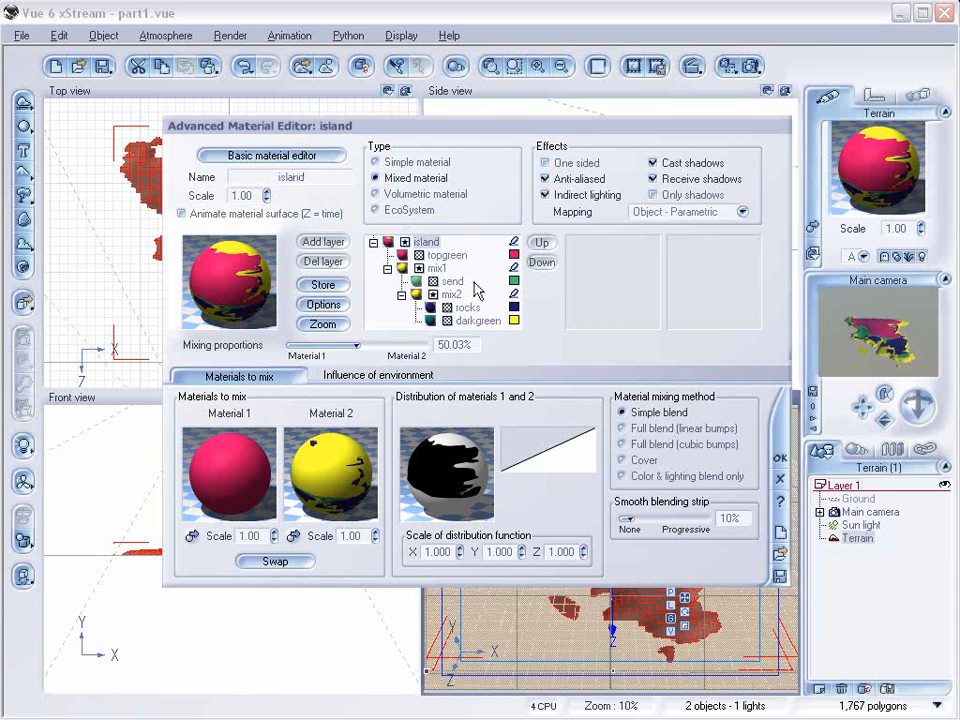
click(781, 459)
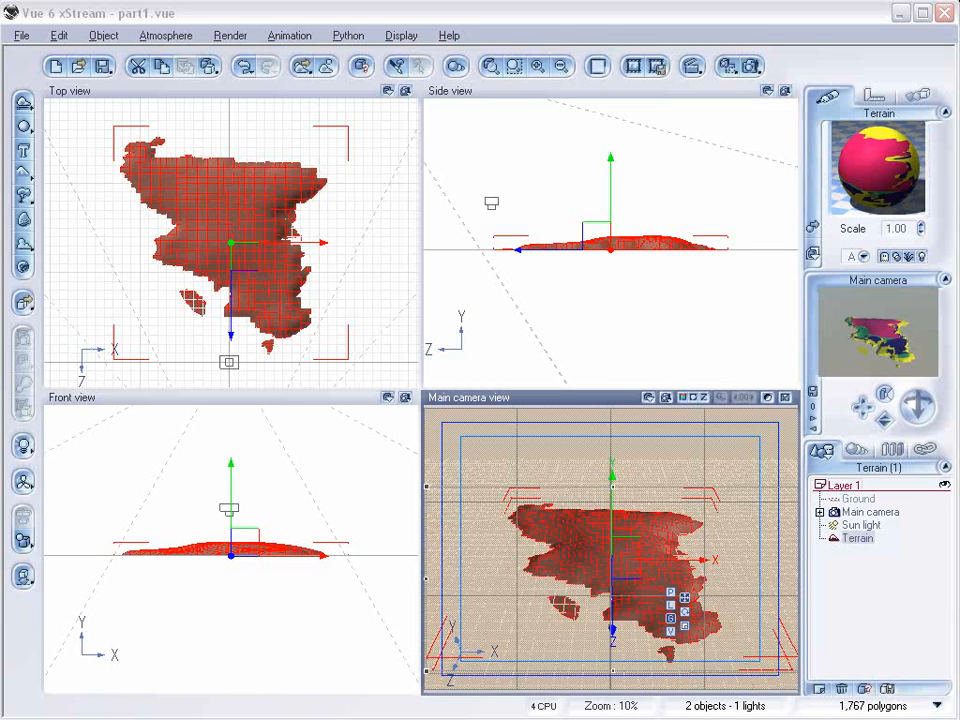
Bring up google-earth-image.jpg in Windows Picture and Fax Viewer, enlarge it to examine the island's surface areas, and move it away.
drag(959, 112, 224, 65)
drag(958, 676, 700, 677)
drag(400, 75, 452, 55)
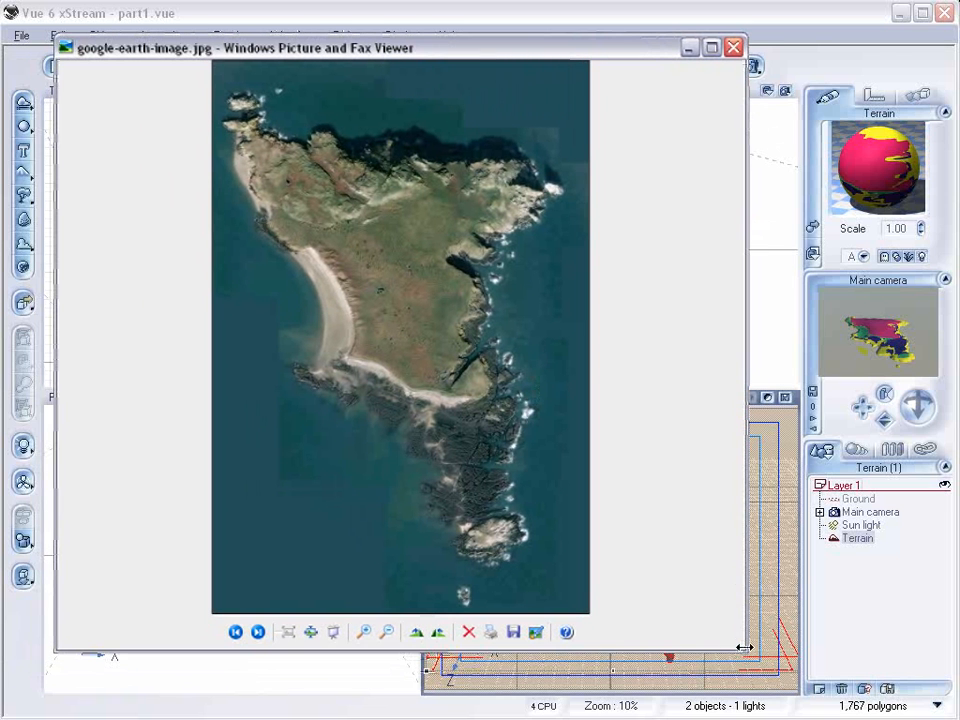
drag(742, 649, 785, 685)
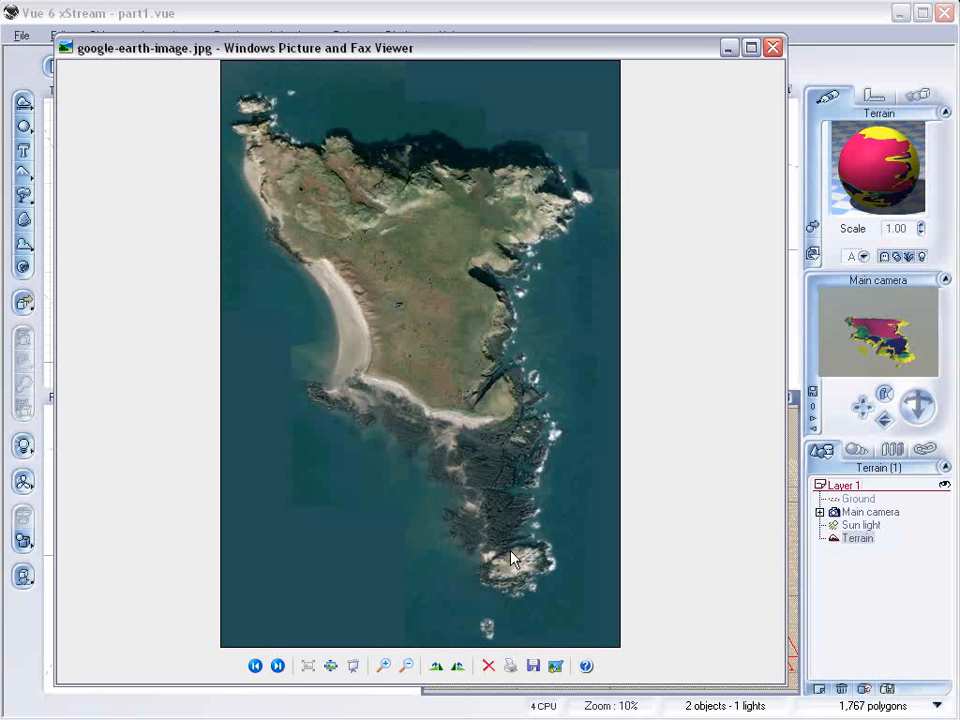
drag(490, 22, 490, 97)
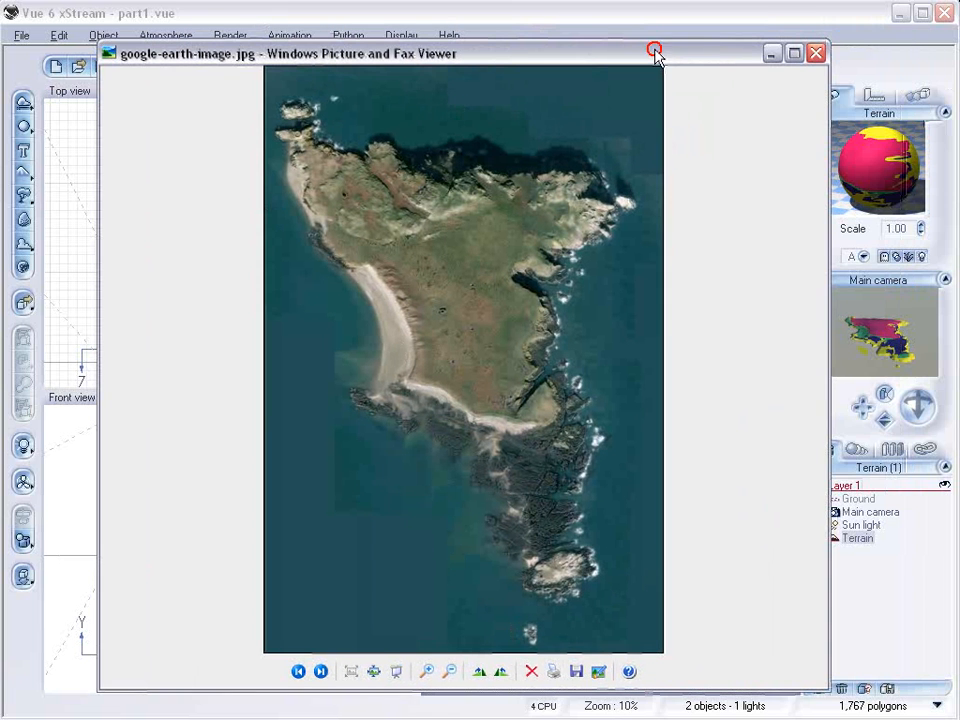
drag(655, 52, 623, 52)
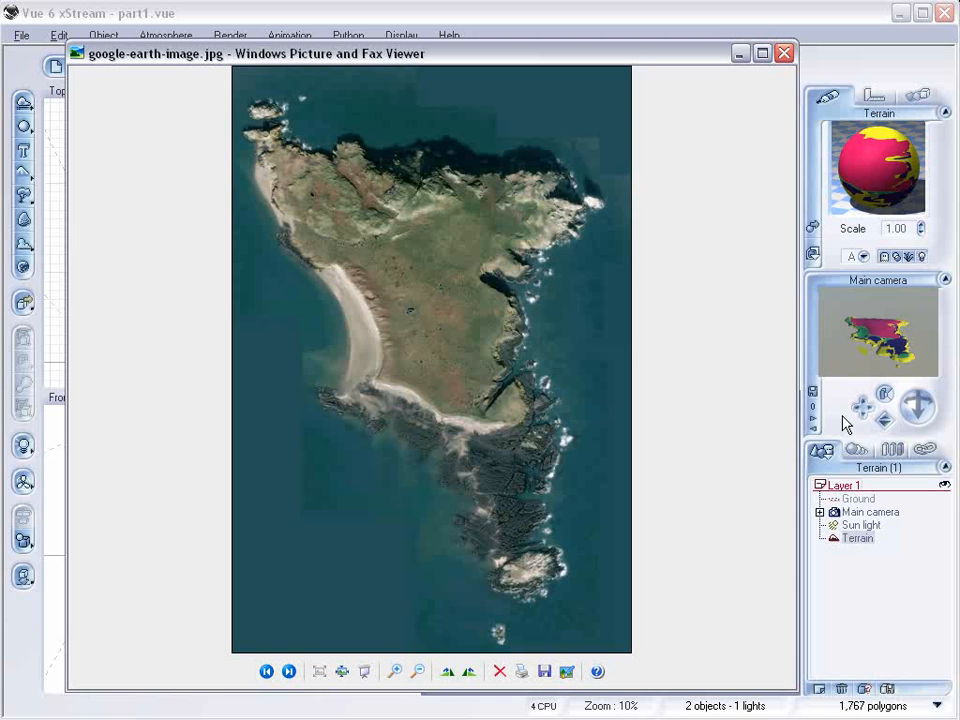
drag(660, 58, 959, 52)
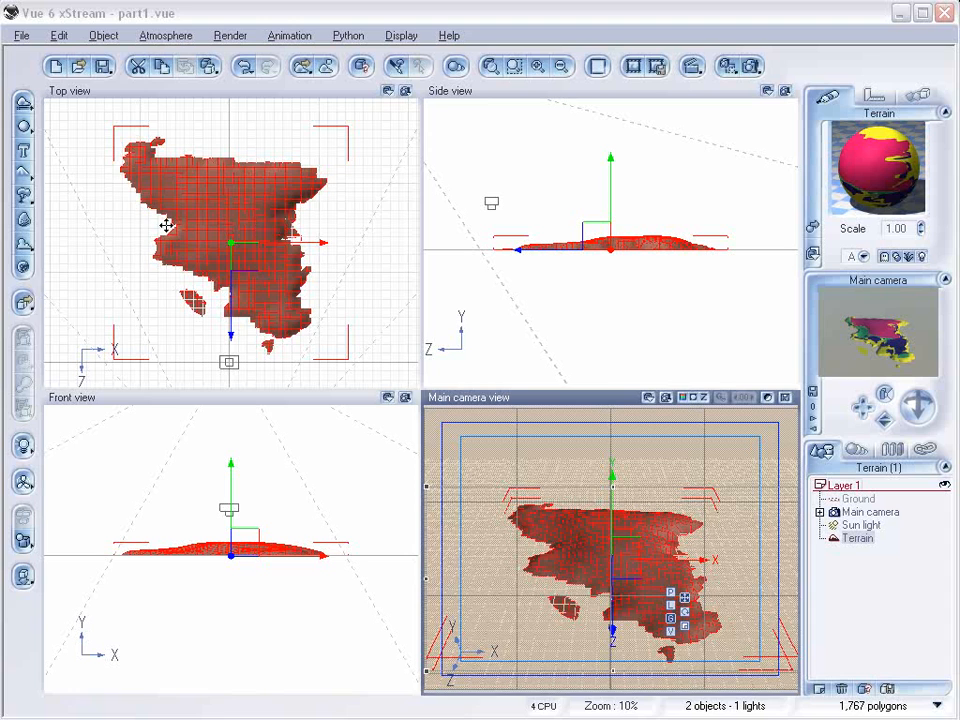
Select the terrain in the Top view and bring up its object commands.
click(266, 208)
right_click(267, 216)
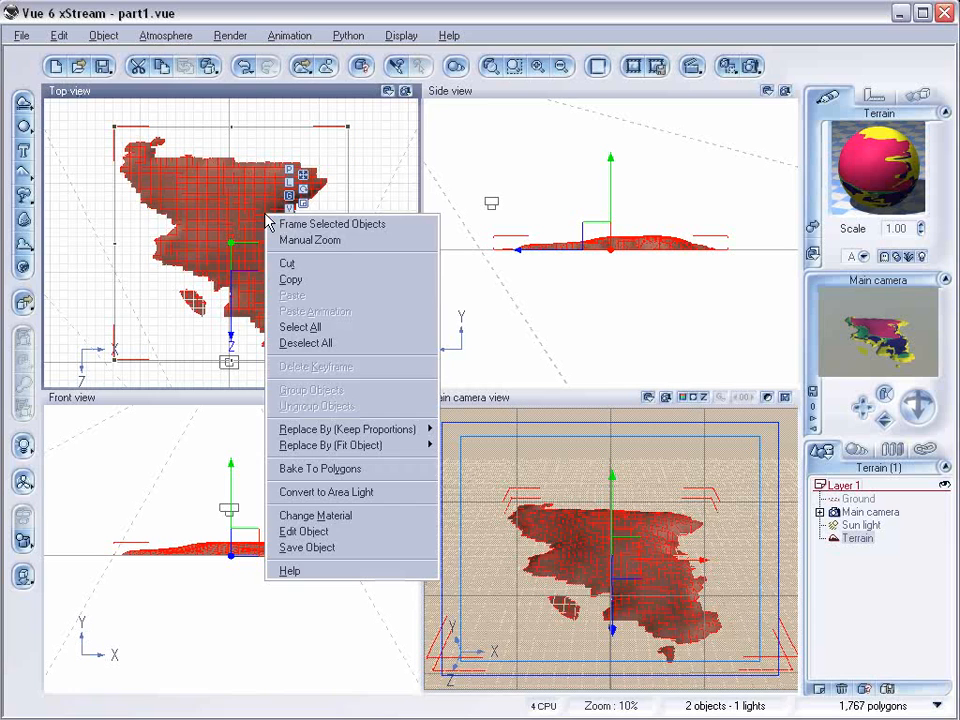
Open the selected terrain for editing and enlarge the Terrain Editor window.
click(345, 531)
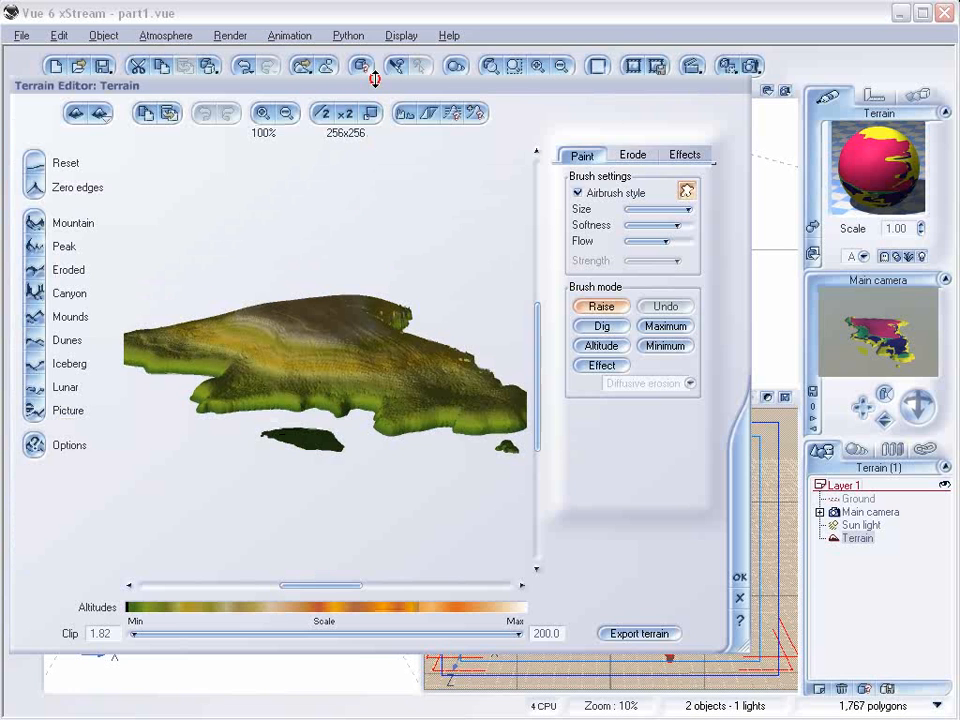
drag(374, 79, 385, 65)
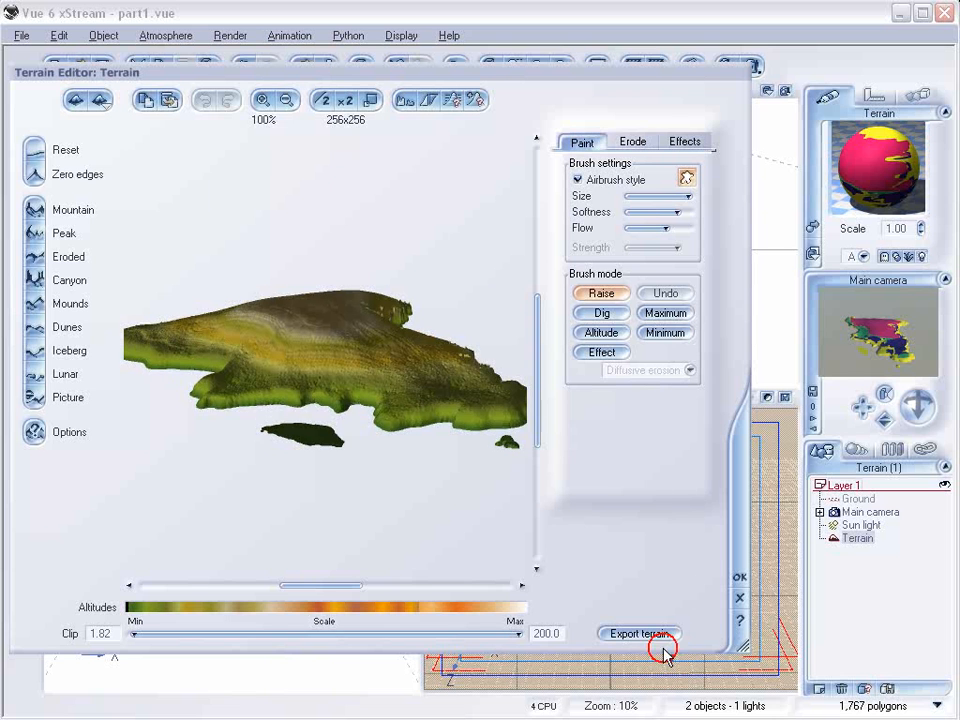
drag(665, 651, 617, 665)
drag(752, 663, 786, 677)
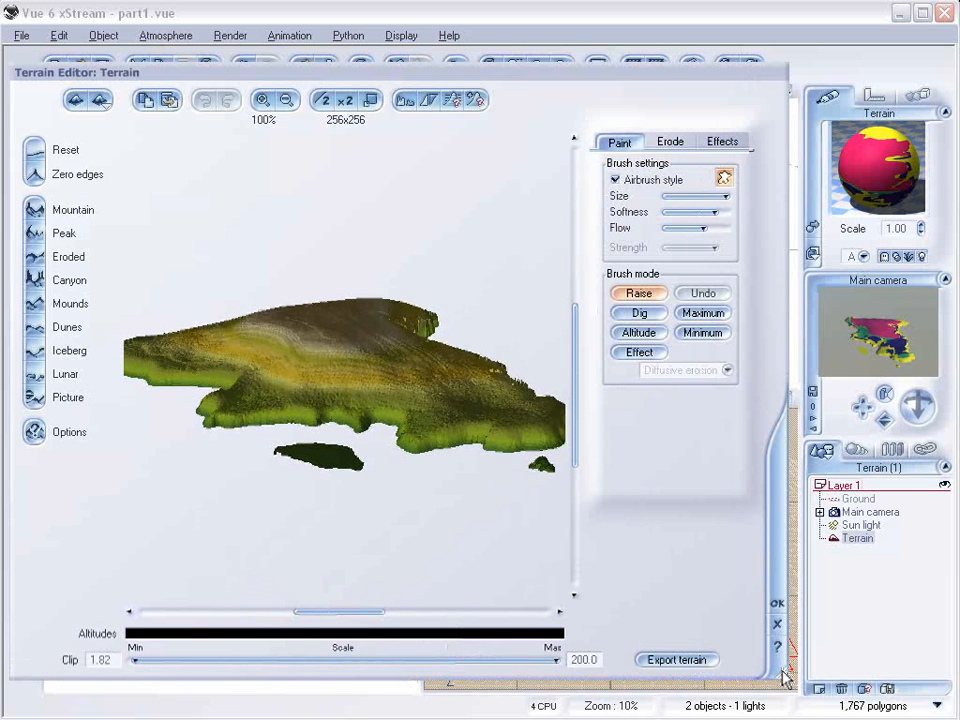
Increase the terrain resolution to 1024x1024.
right_drag(457, 394, 429, 435)
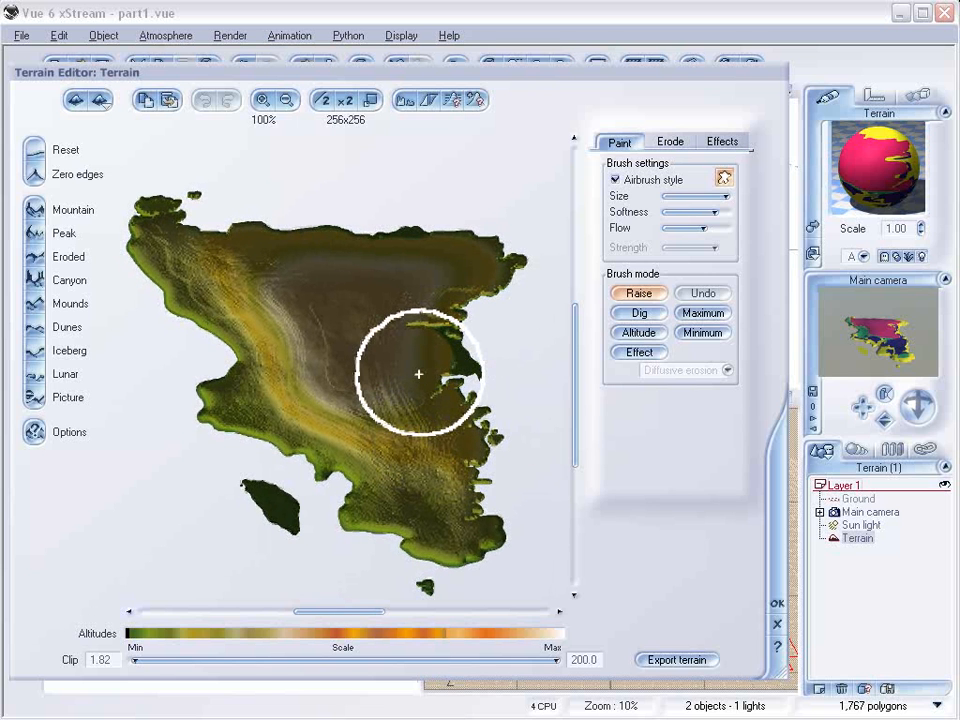
mouse_move(418, 374)
mouse_down()
mouse_move(336, 345)
mouse_move(429, 403)
mouse_up()
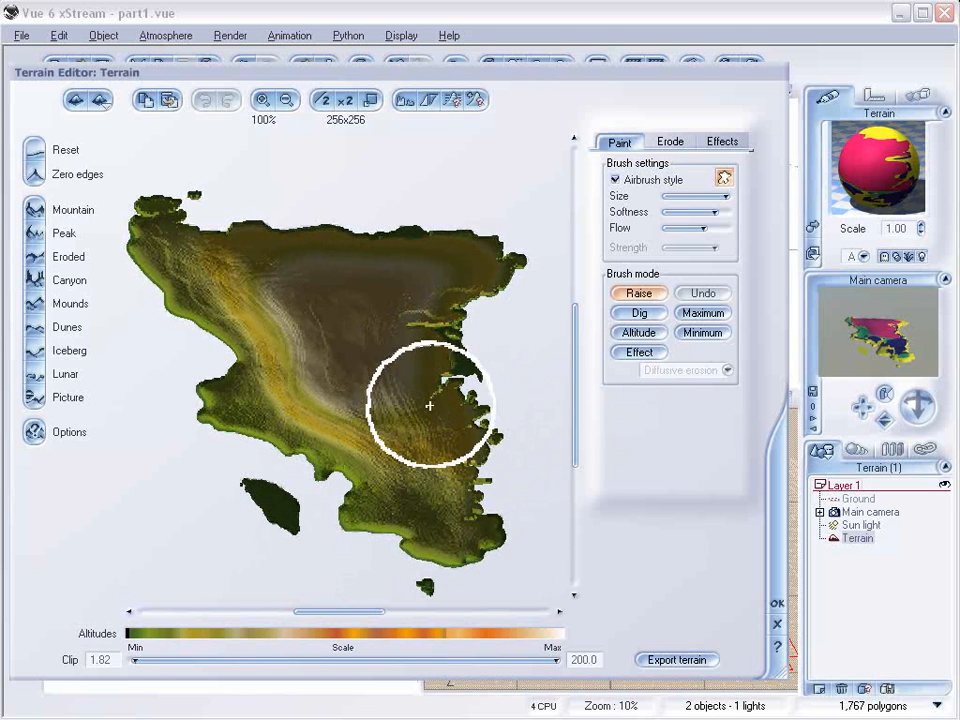
click(345, 101)
click(345, 101)
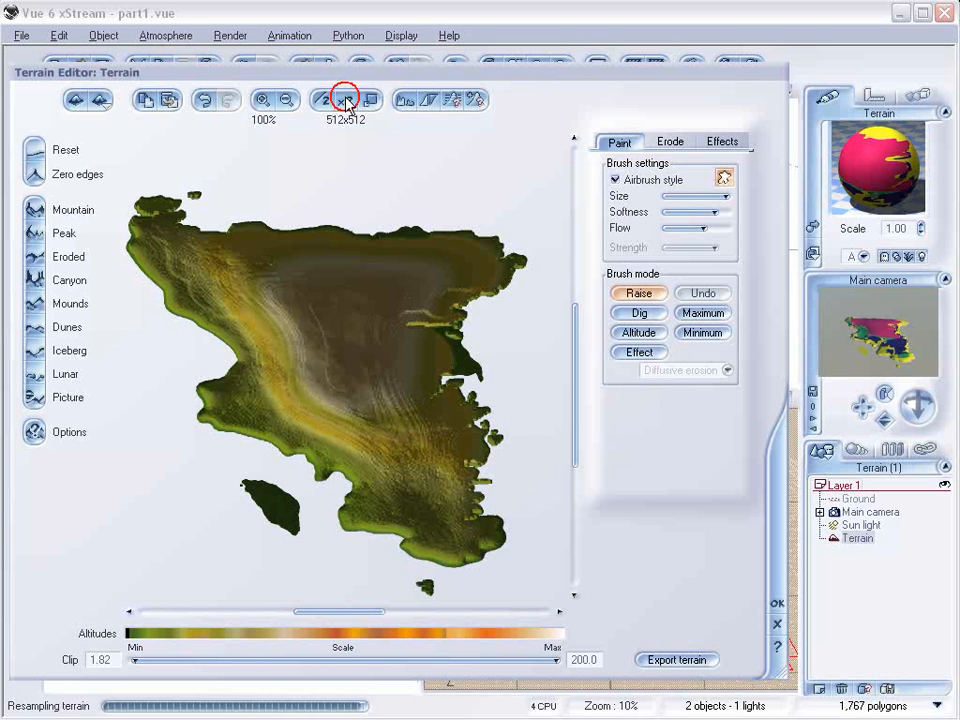
mouse_move(388, 377)
mouse_down()
mouse_move(448, 450)
mouse_move(406, 449)
mouse_up()
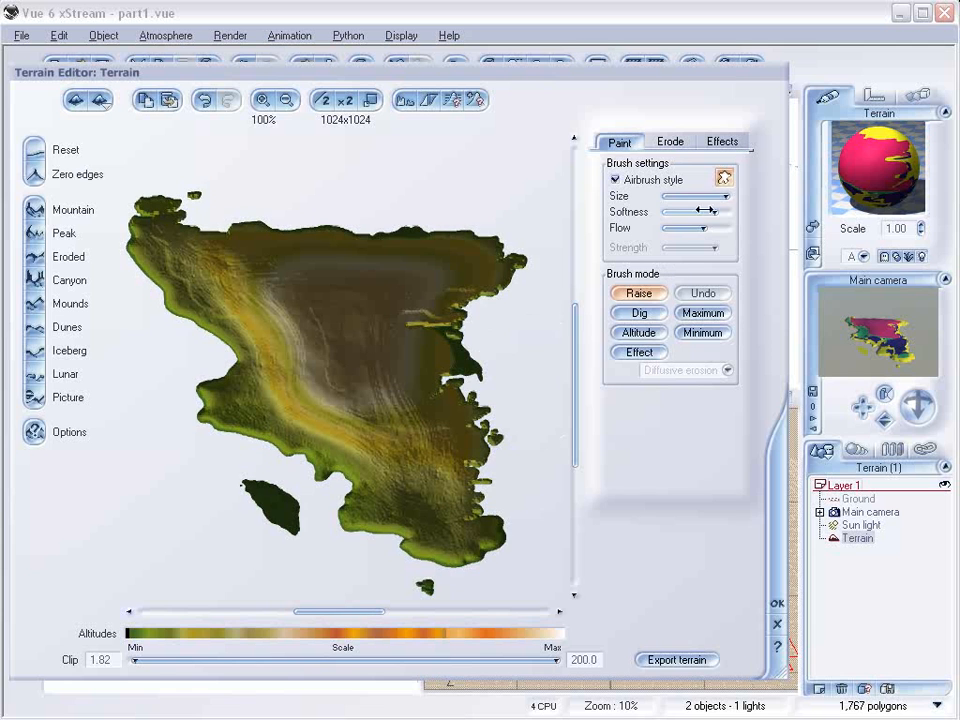
Turn off the brush image, reduce the brush size and softness, and raise the ground on the slope southeast of the plateau.
click(722, 181)
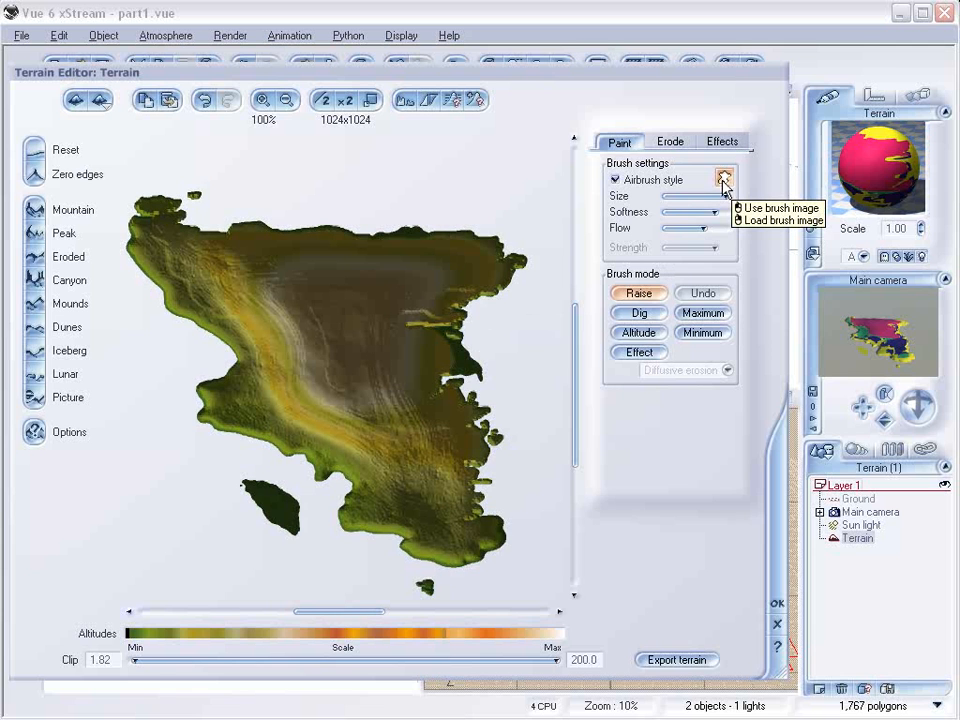
right_click(724, 182)
click(843, 591)
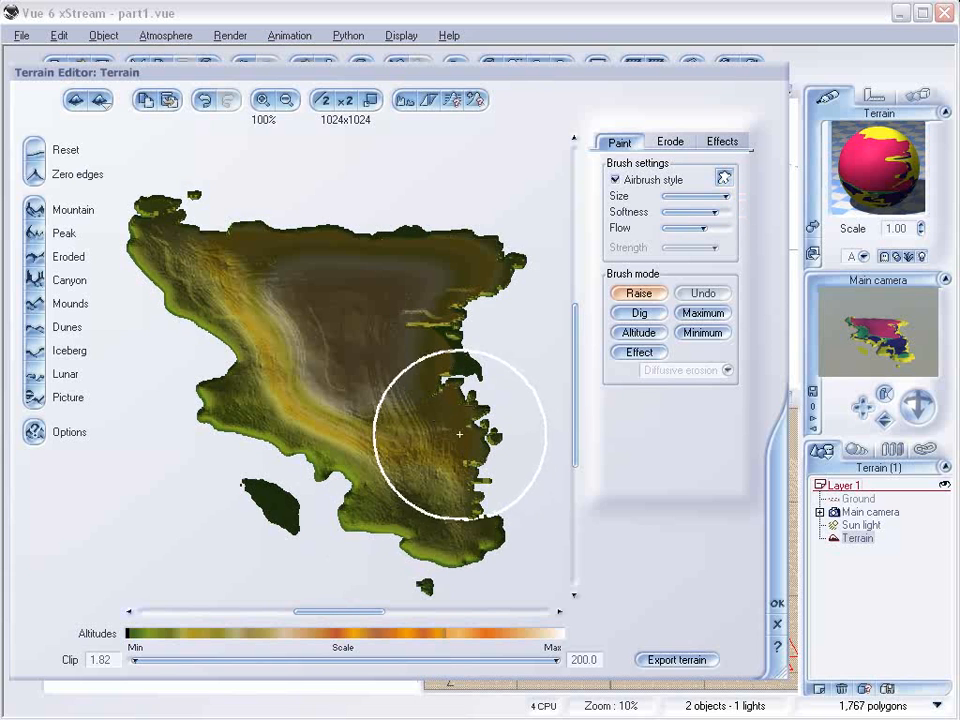
drag(724, 197, 689, 197)
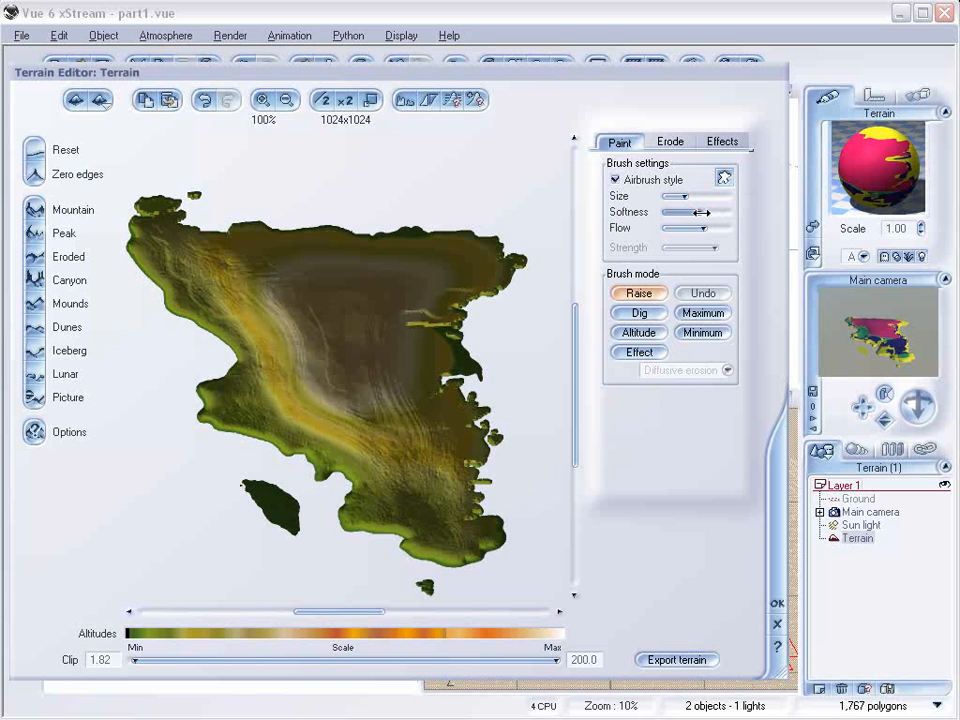
mouse_move(401, 449)
mouse_down()
mouse_move(388, 452)
mouse_move(418, 429)
mouse_move(403, 446)
mouse_move(407, 462)
mouse_move(418, 446)
mouse_move(459, 456)
mouse_up()
Dig into the terrain's southeastern lowland and along its southern and western coast with the Dig brush.
click(639, 313)
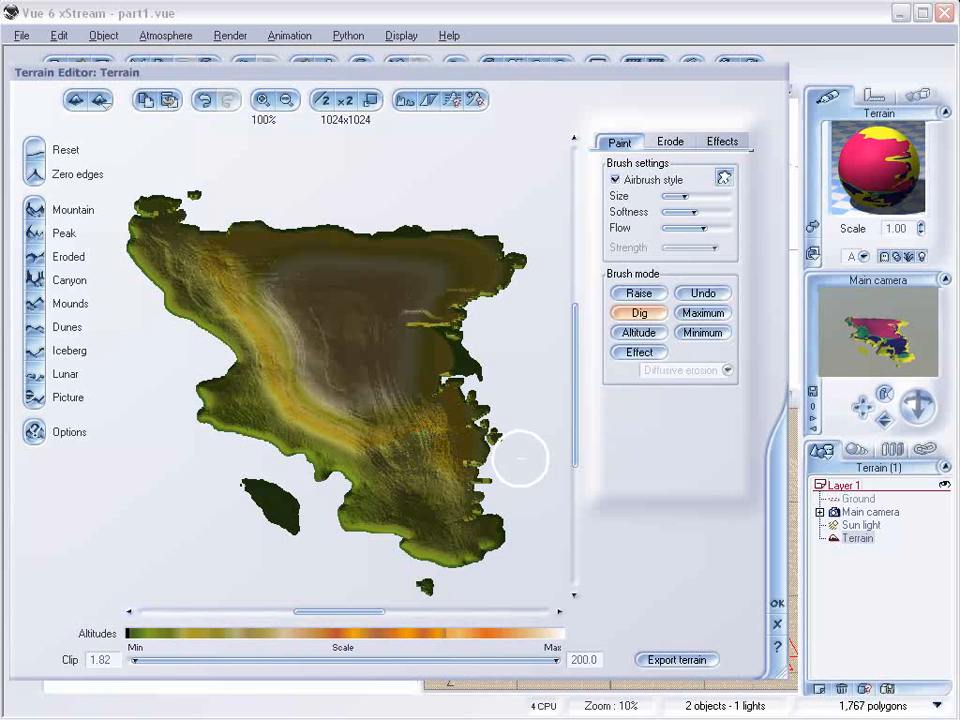
click(872, 348)
drag(872, 348, 907, 360)
mouse_move(442, 466)
mouse_down()
mouse_move(456, 446)
mouse_move(480, 453)
mouse_move(473, 497)
mouse_move(499, 506)
mouse_move(508, 523)
mouse_up()
click(392, 514)
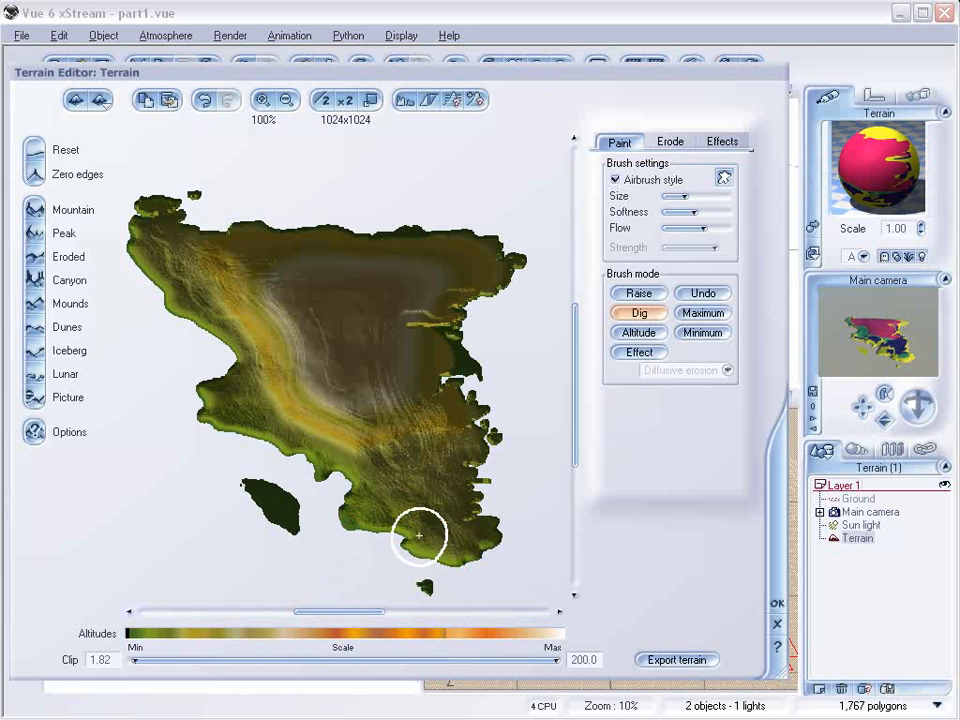
mouse_move(392, 528)
mouse_down()
mouse_move(379, 525)
mouse_move(326, 454)
mouse_move(300, 450)
mouse_up()
click(231, 430)
click(213, 403)
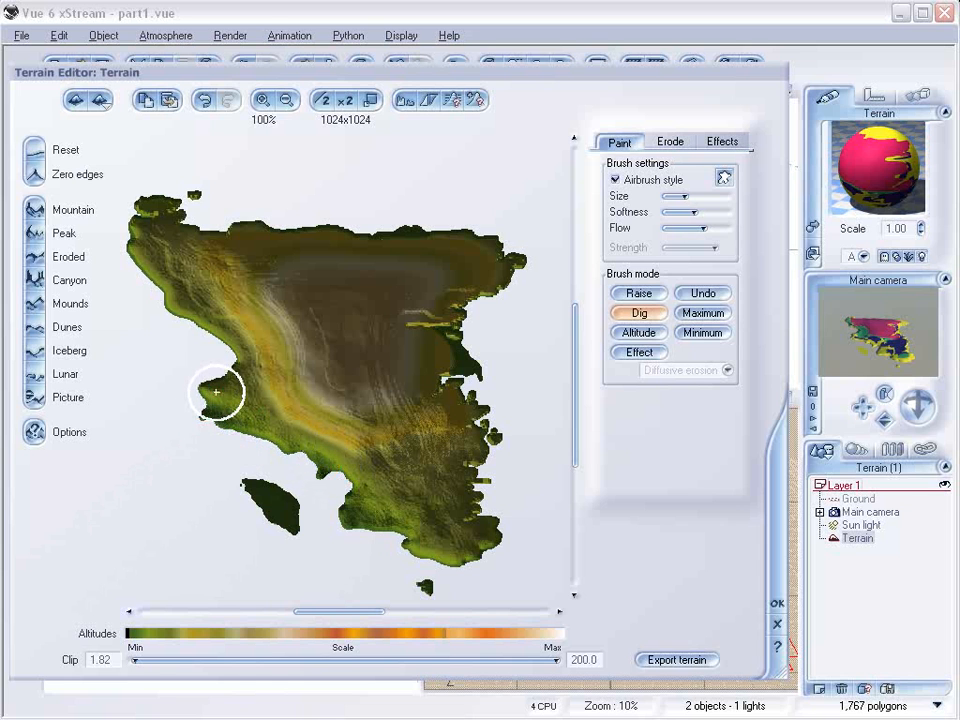
mouse_move(246, 349)
mouse_down()
mouse_move(178, 314)
mouse_move(135, 251)
mouse_move(191, 310)
mouse_move(238, 321)
mouse_up()
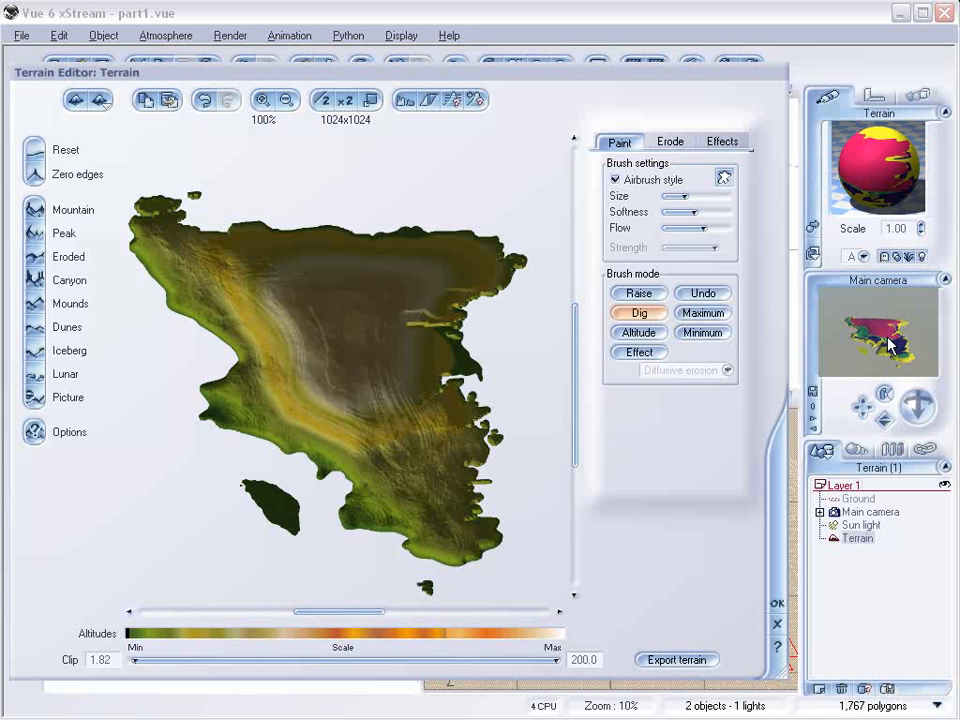
drag(395, 435, 440, 420)
Reduce the brush size, softness and flow, and dig small hollows across the southeastern lowland below the plateau.
click(628, 352)
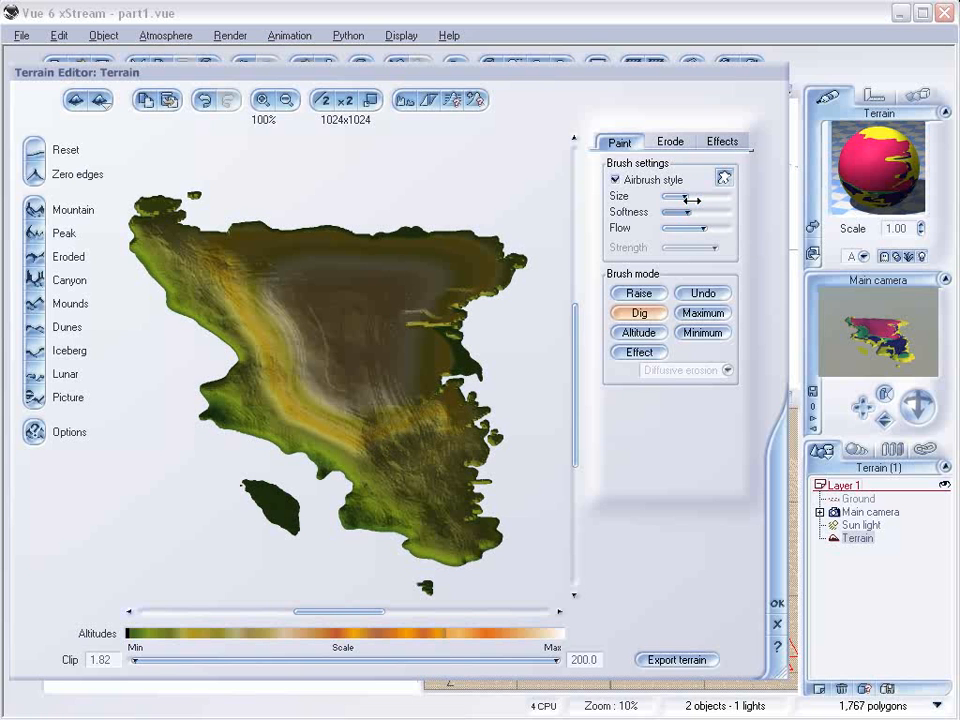
drag(685, 193, 672, 212)
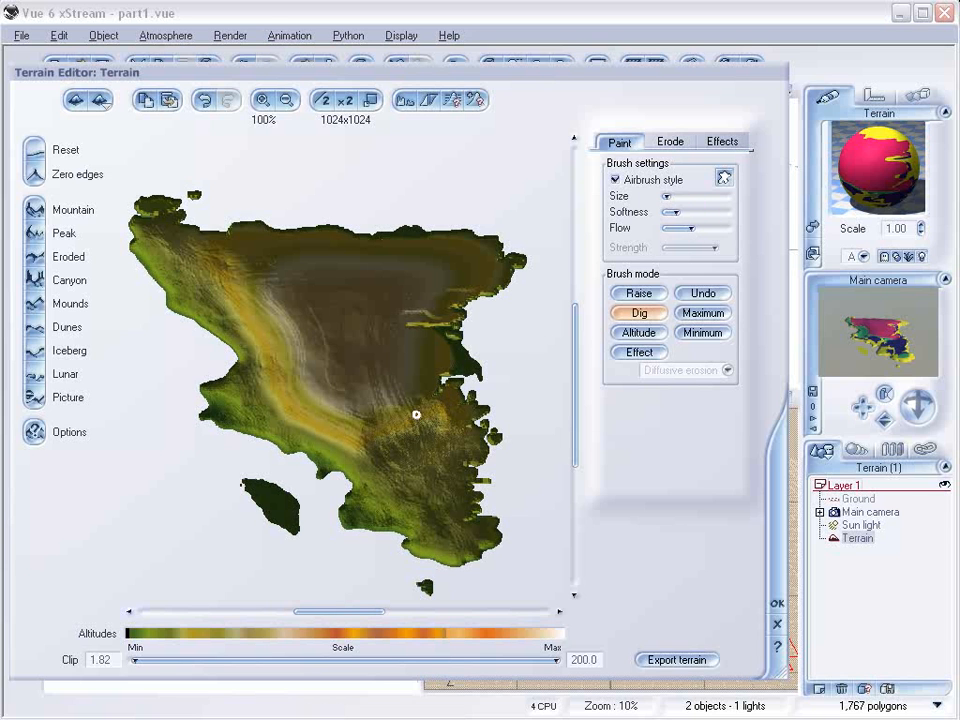
click(435, 411)
click(357, 443)
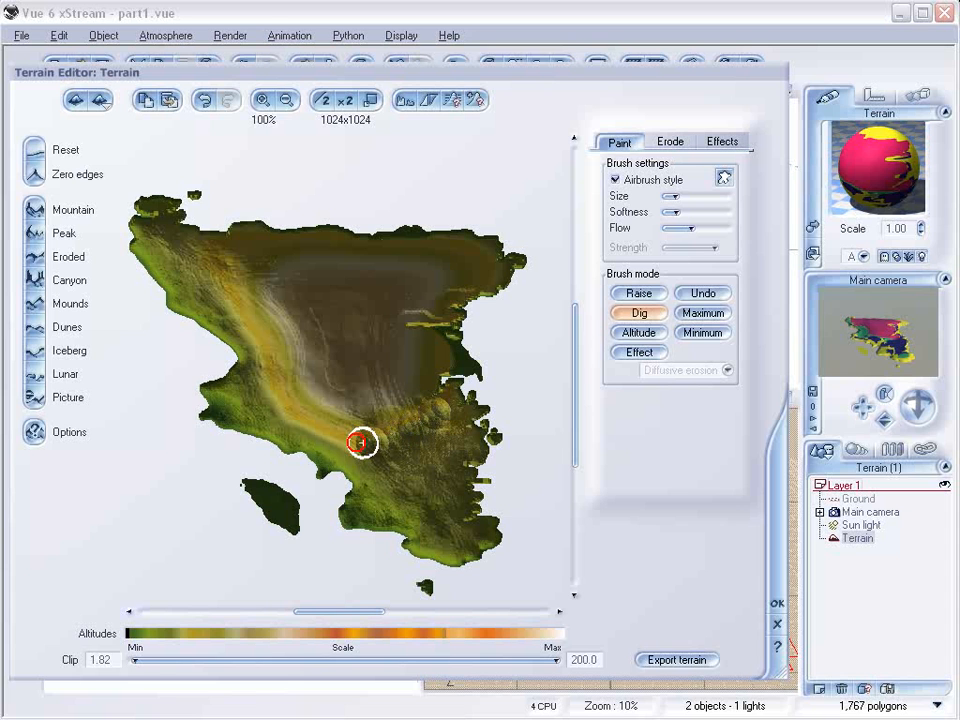
click(407, 437)
mouse_move(358, 441)
mouse_down()
mouse_move(407, 466)
mouse_move(456, 442)
mouse_up()
mouse_move(400, 491)
mouse_down()
mouse_move(379, 476)
mouse_move(429, 499)
mouse_move(419, 469)
mouse_move(450, 480)
mouse_move(450, 496)
mouse_up()
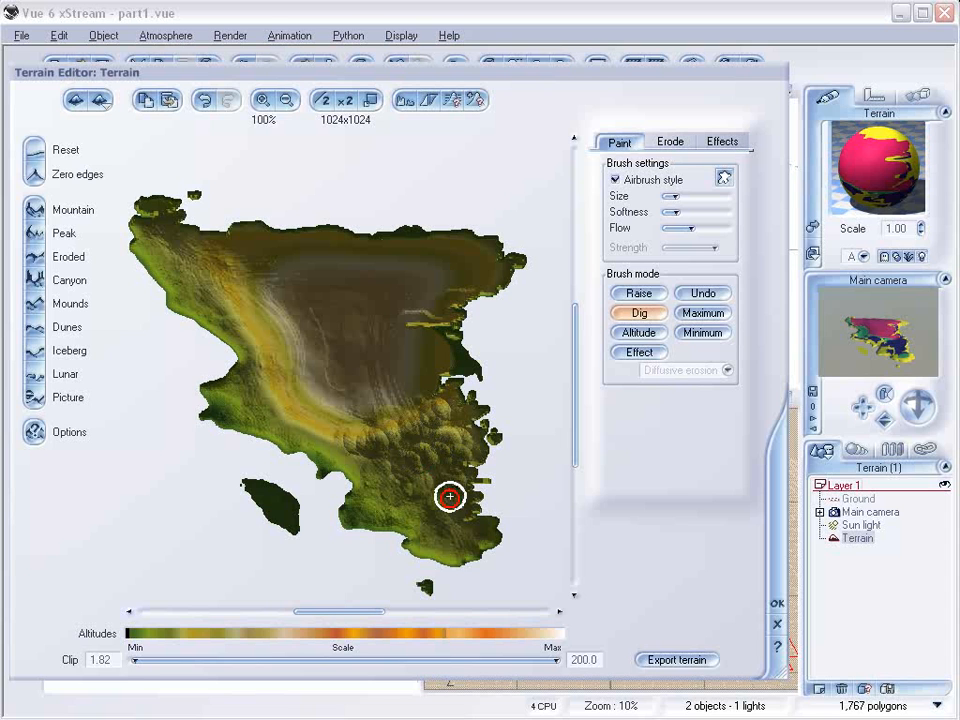
mouse_move(430, 450)
mouse_down()
mouse_move(413, 516)
mouse_move(435, 503)
mouse_move(387, 489)
mouse_move(409, 491)
mouse_move(376, 483)
mouse_move(345, 448)
mouse_move(330, 446)
mouse_up()
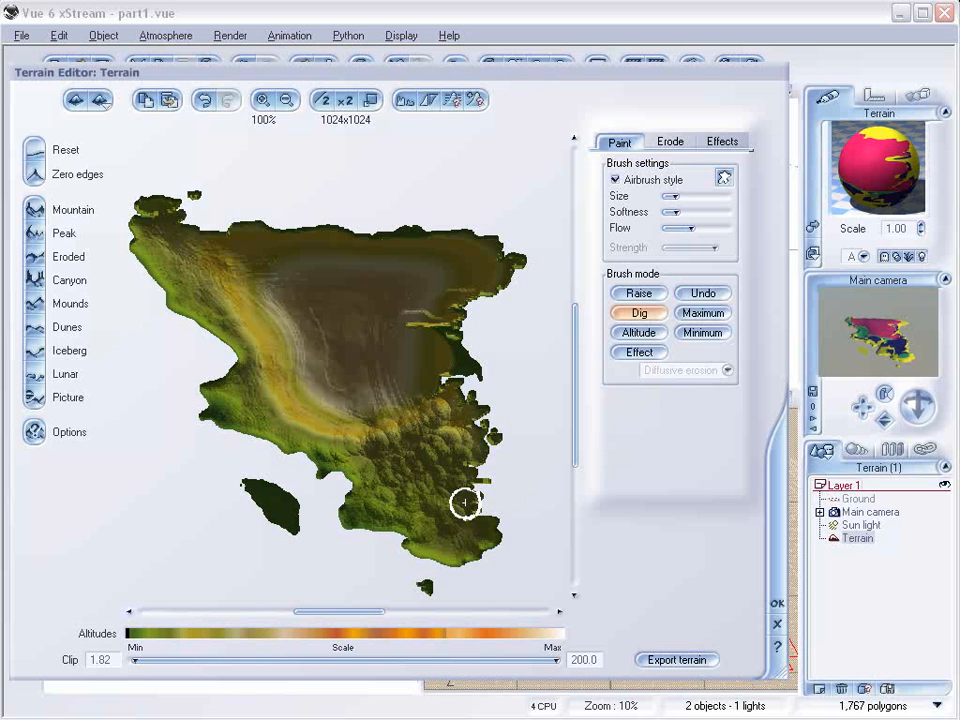
mouse_move(590, 425)
right_down()
mouse_move(521, 381)
mouse_move(495, 343)
mouse_move(429, 343)
mouse_move(480, 368)
mouse_move(455, 396)
right_up()
mouse_move(360, 484)
mouse_down()
mouse_move(345, 471)
mouse_move(288, 500)
mouse_move(285, 474)
mouse_move(366, 463)
mouse_move(377, 450)
mouse_up()
mouse_move(380, 452)
right_down()
mouse_move(420, 506)
mouse_move(435, 501)
right_up()
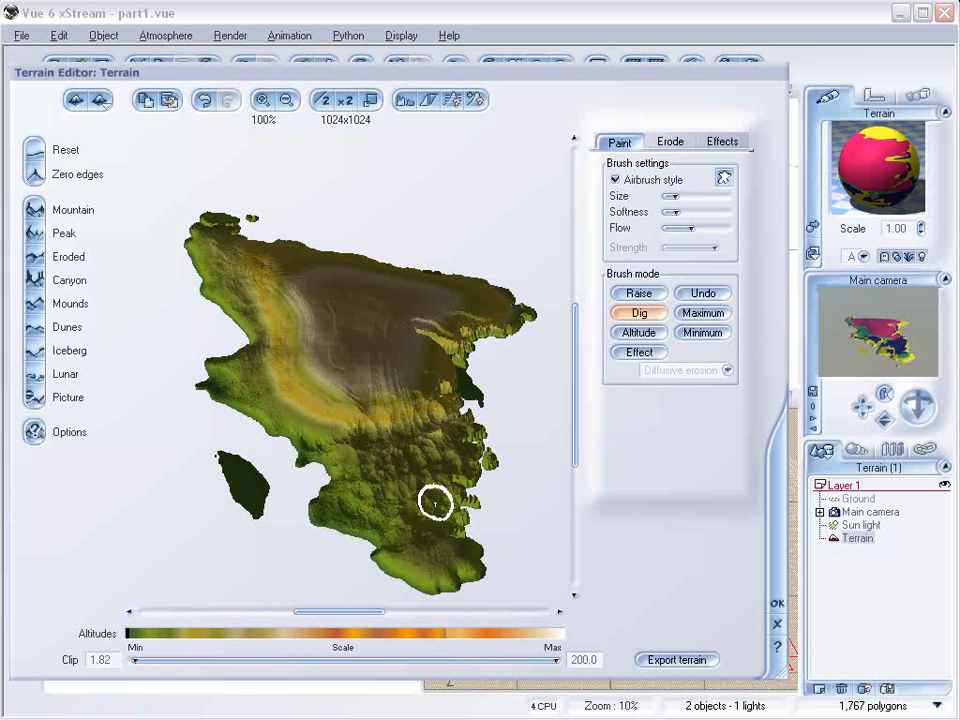
Use the Altitude brush with a sampled altitude of 5.87 to level patches of the lowland south of the plateau.
click(639, 332)
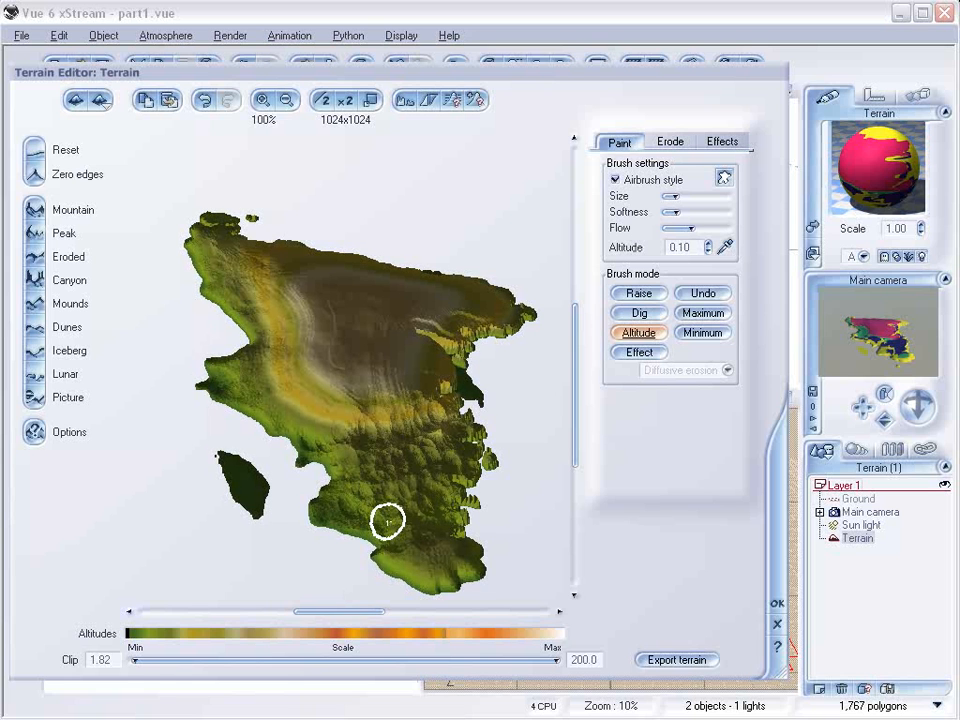
click(728, 246)
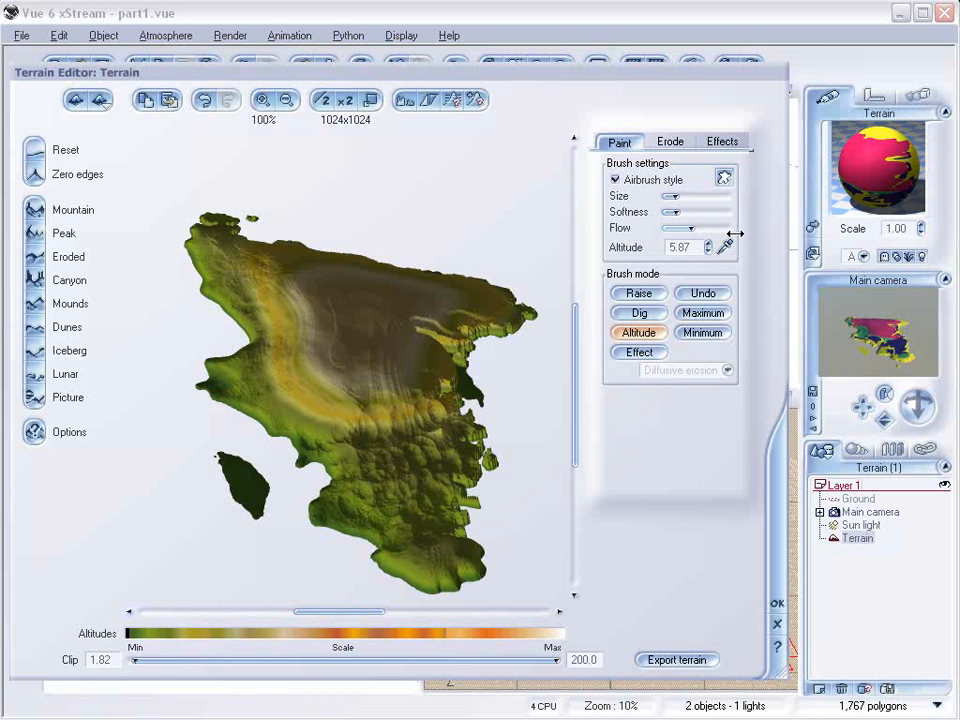
click(386, 489)
click(360, 468)
click(384, 454)
click(396, 508)
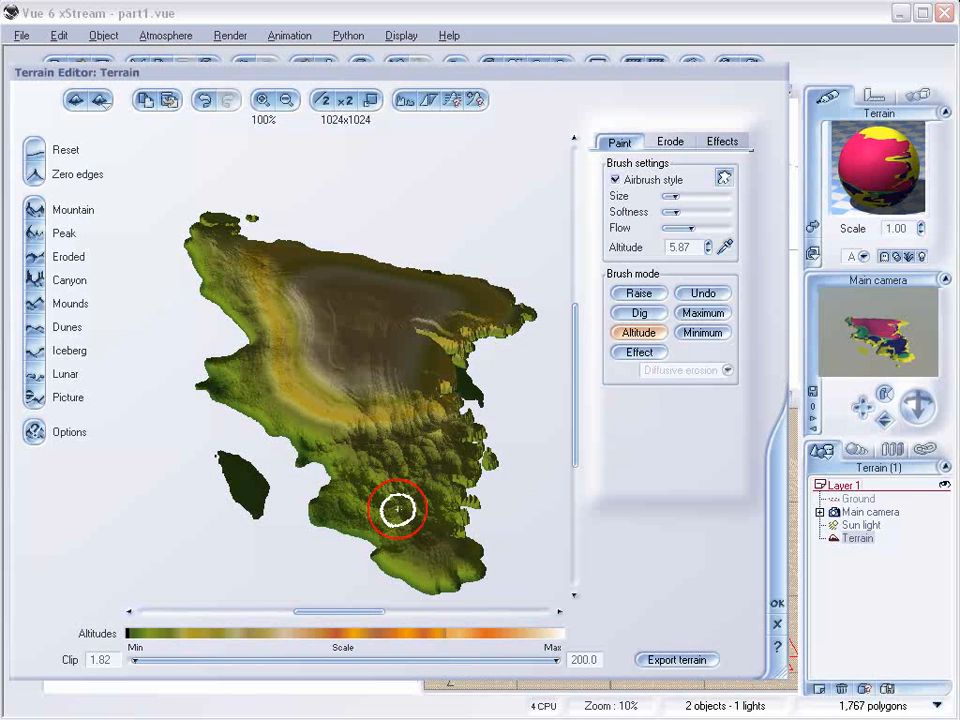
click(422, 497)
click(435, 455)
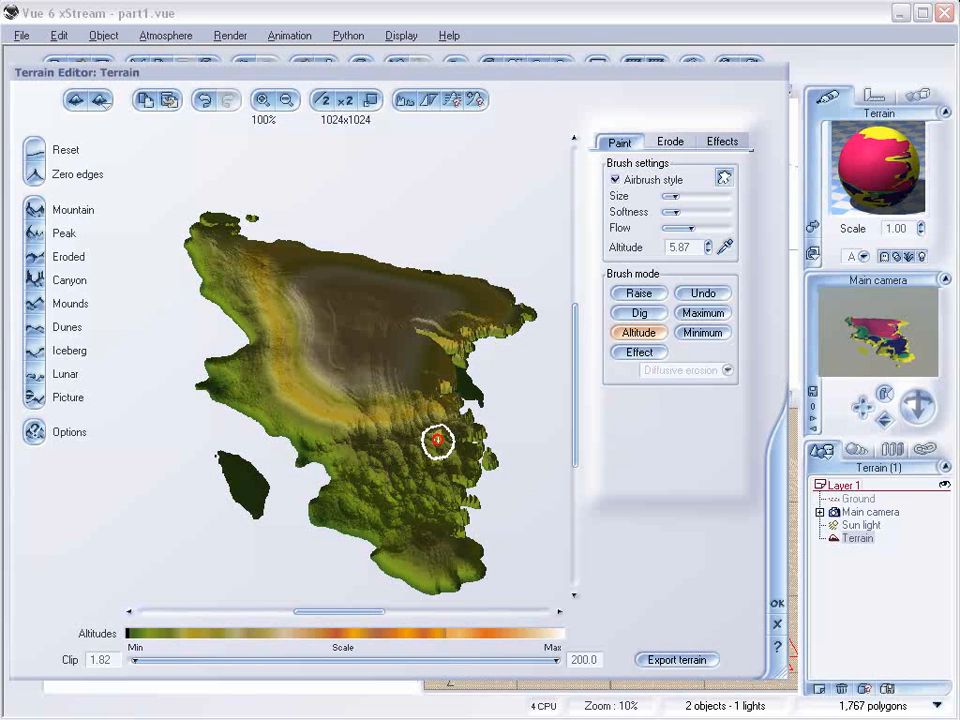
click(450, 410)
Apply the sampled altitude along the southeastern edge, the southern tip and the southwestern coastal slope.
click(471, 482)
click(454, 496)
click(420, 527)
click(424, 568)
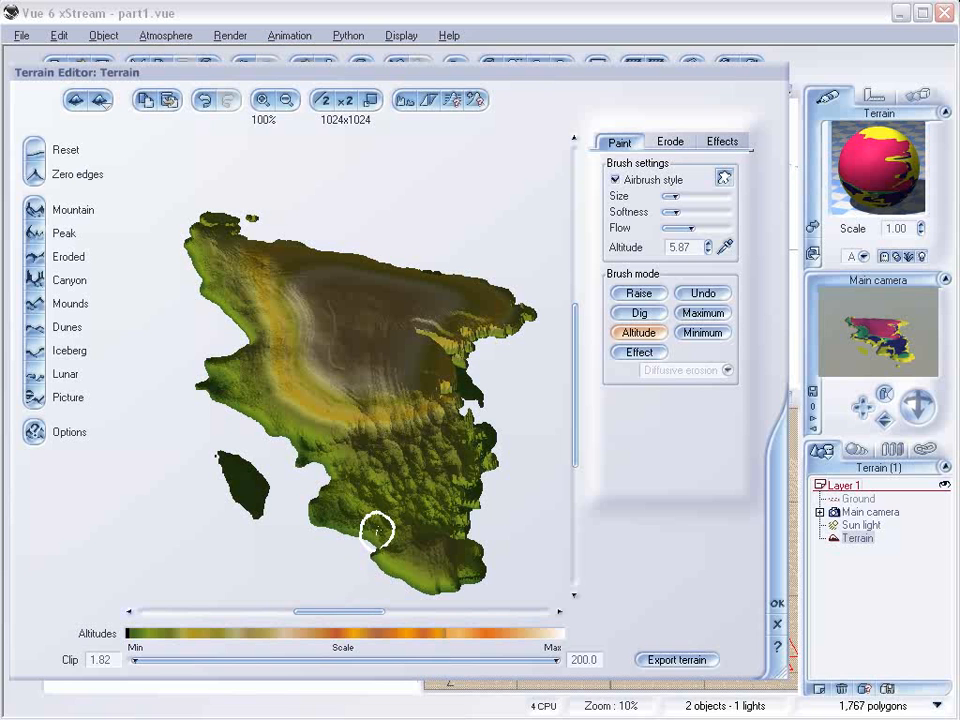
click(354, 474)
click(283, 412)
click(262, 401)
click(259, 398)
Check the terrain from several angles, touch up its southern part with the Altitude brush, and accept the terrain edits.
mouse_move(478, 416)
right_down()
mouse_move(504, 375)
mouse_move(484, 407)
mouse_move(428, 368)
right_up()
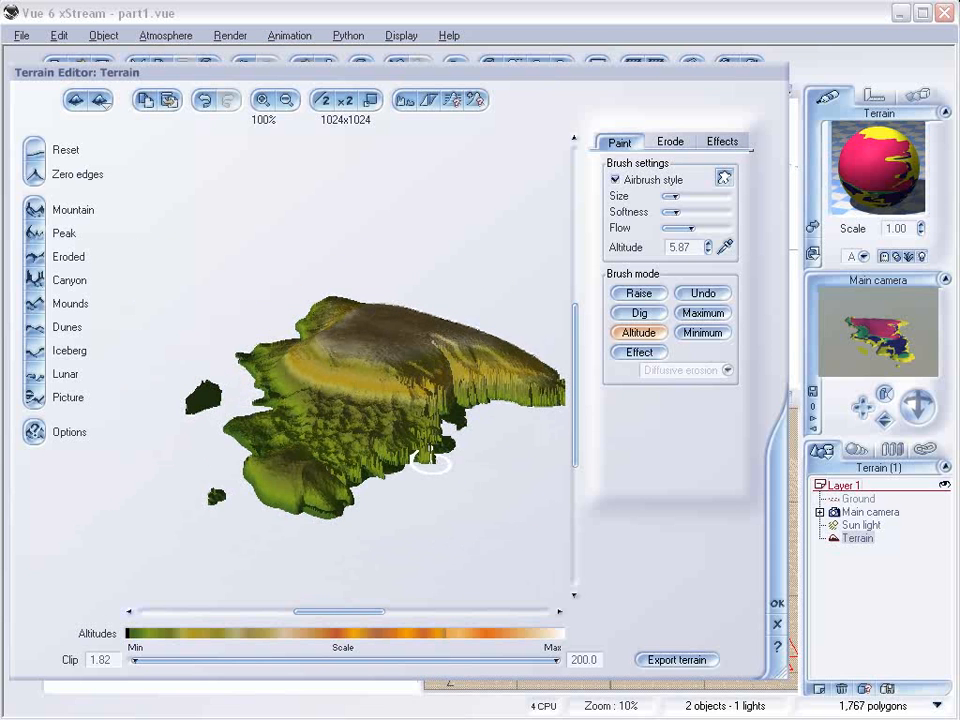
mouse_move(375, 427)
right_down()
mouse_move(370, 462)
mouse_move(420, 400)
mouse_move(435, 420)
mouse_move(463, 424)
mouse_move(429, 424)
mouse_move(362, 371)
mouse_move(339, 369)
mouse_move(480, 410)
mouse_move(448, 405)
right_up()
click(168, 478)
mouse_move(204, 470)
right_down()
mouse_move(219, 452)
mouse_move(161, 474)
mouse_move(497, 313)
mouse_move(467, 319)
mouse_move(454, 340)
right_up()
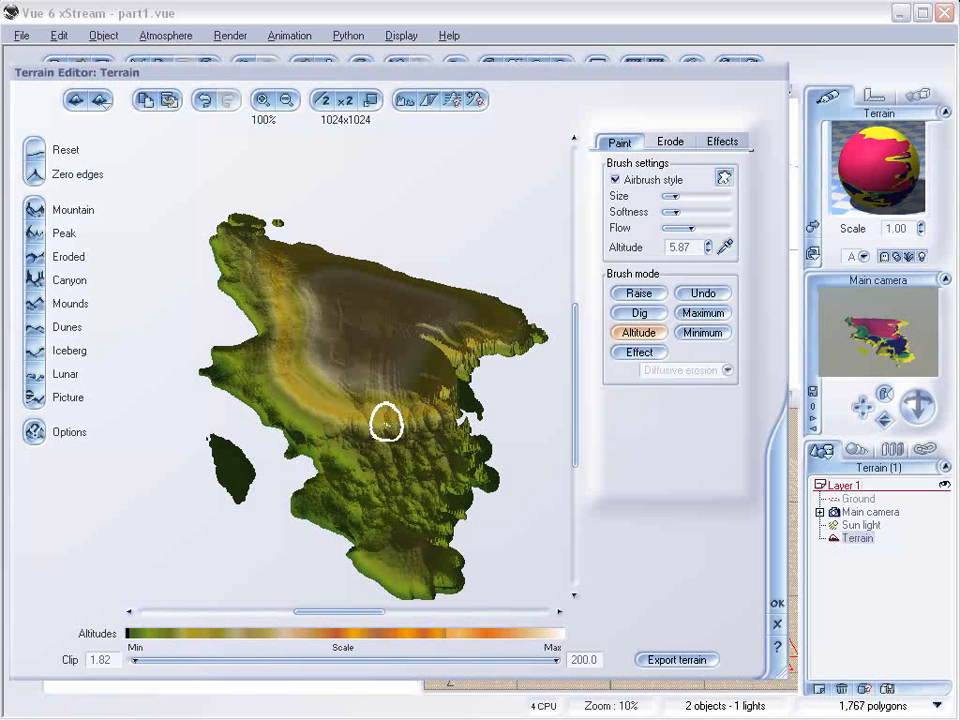
ctrl+right_drag(424, 452, 383, 327)
mouse_move(429, 381)
ctrl+right_down()
mouse_move(435, 392)
mouse_move(347, 225)
ctrl+right_up()
mouse_move(429, 502)
mouse_down()
mouse_move(480, 499)
mouse_move(441, 559)
mouse_up()
mouse_move(368, 556)
mouse_down()
mouse_move(343, 536)
mouse_move(450, 509)
mouse_up()
ctrl+right_drag(390, 433, 462, 512)
ctrl+right_drag(385, 342, 442, 468)
ctrl+right_drag(369, 437, 397, 422)
right_drag(397, 422, 425, 440)
mouse_move(381, 440)
ctrl+right_down()
mouse_move(378, 413)
mouse_move(416, 398)
mouse_move(379, 412)
mouse_move(357, 402)
ctrl+right_up()
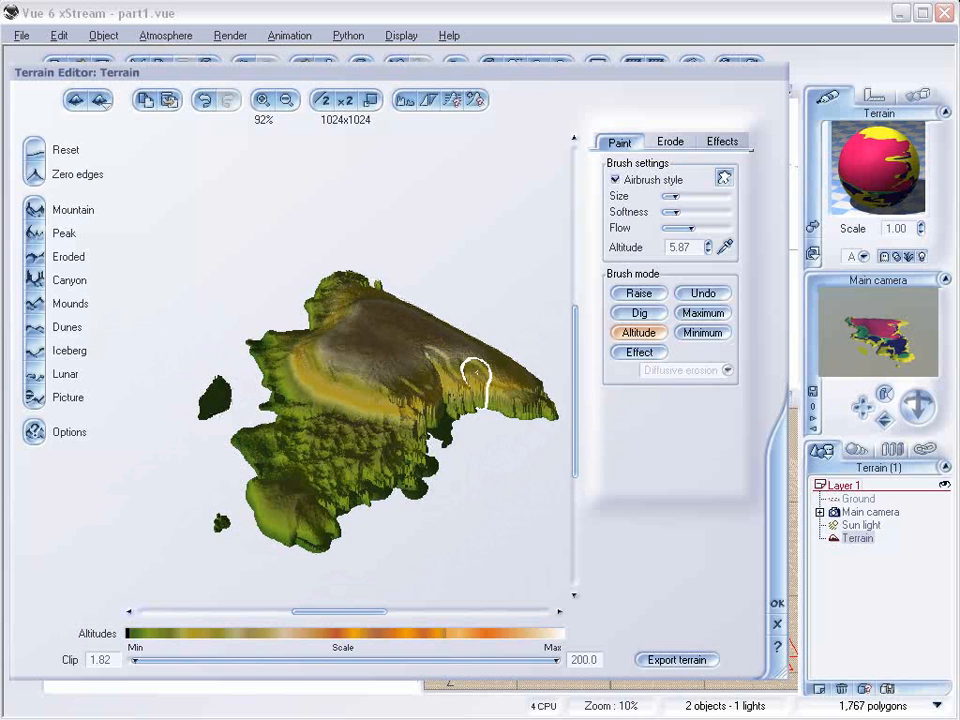
click(777, 606)
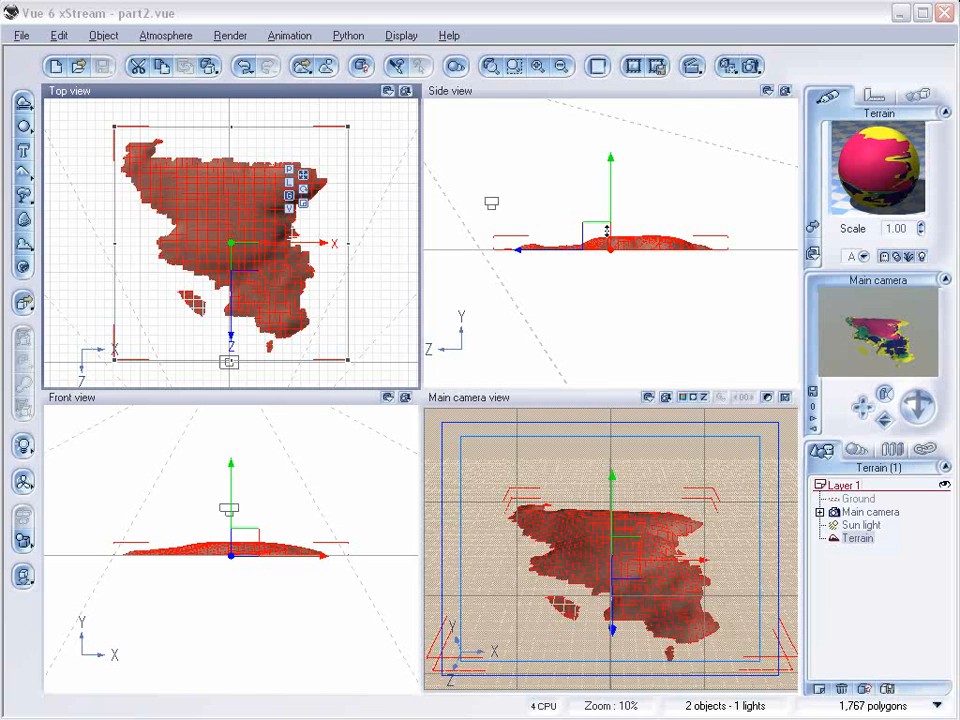
Create a new scene using the "Soft Background light for modeling" atmosphere from the Geekatplay collection.
click(21, 37)
click(42, 57)
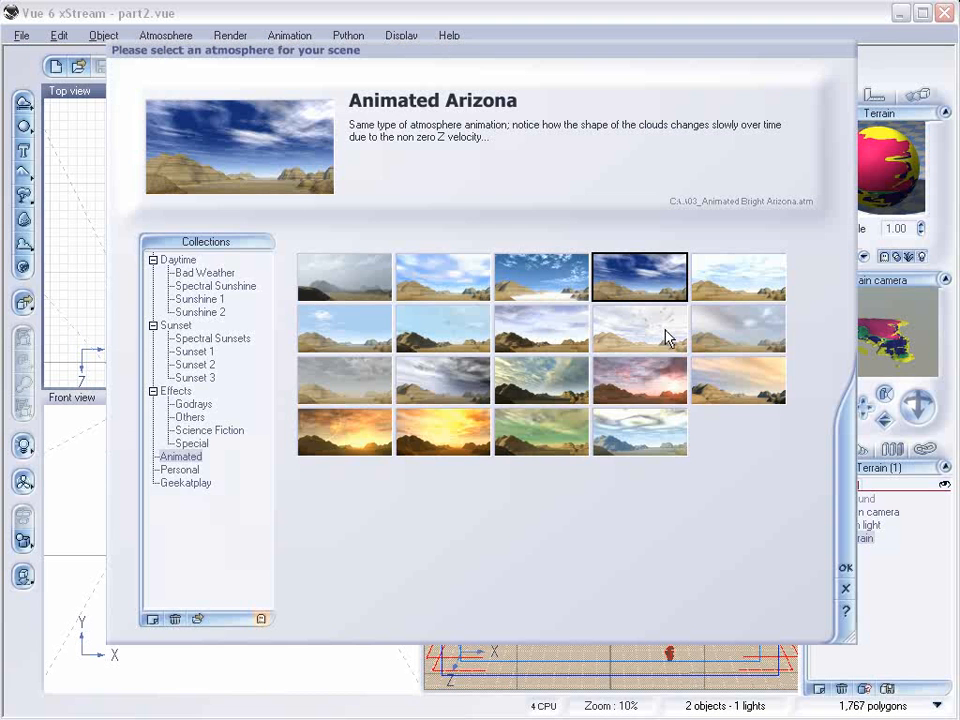
click(210, 482)
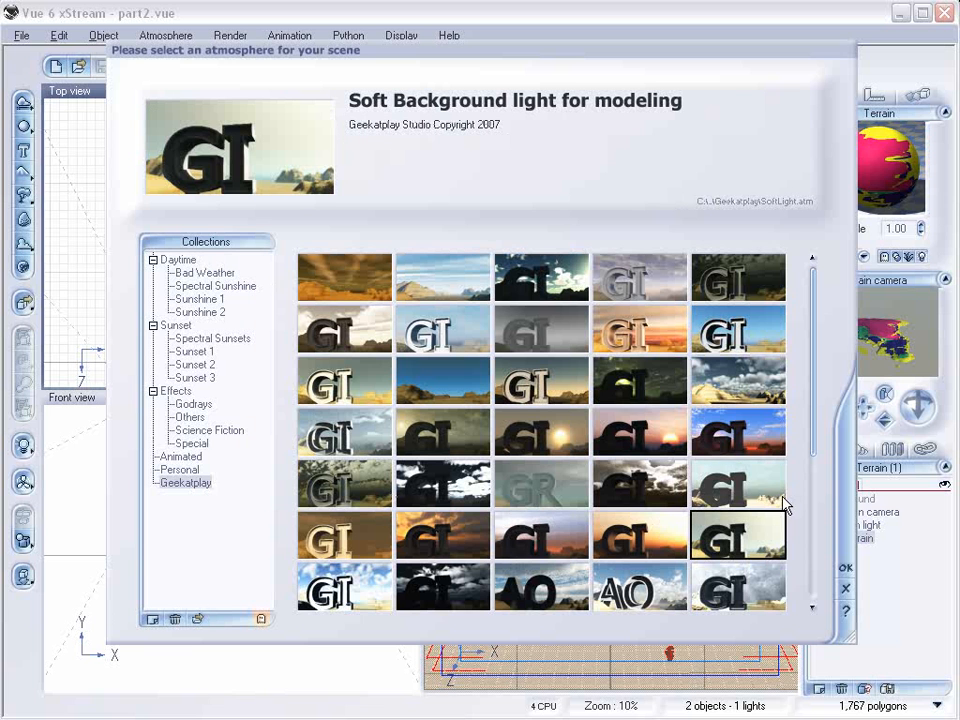
click(843, 569)
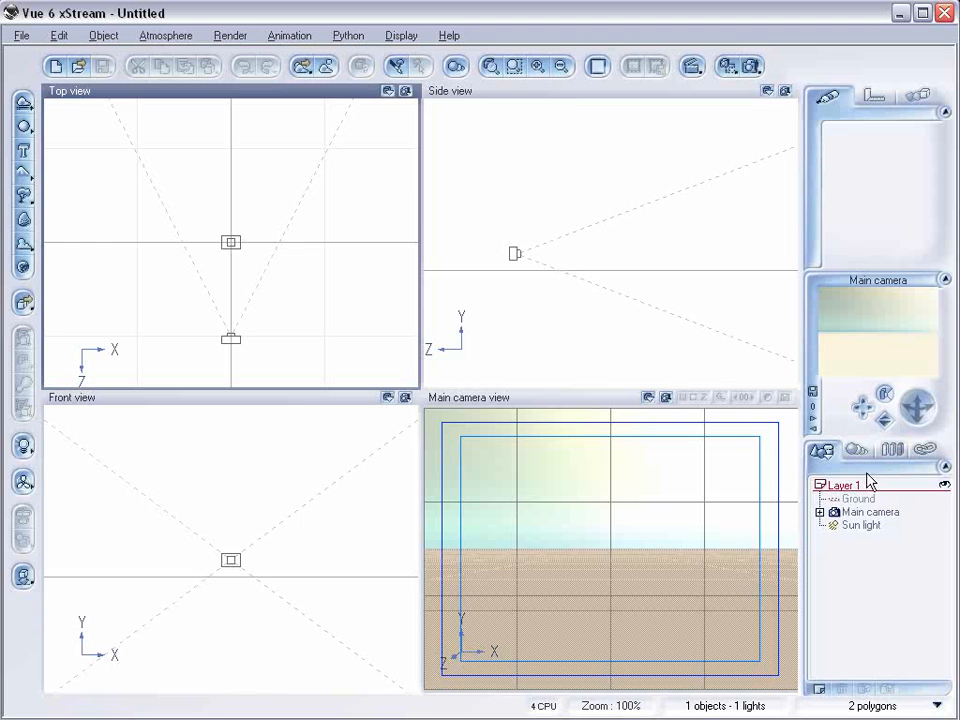
Move the new scene's sun light to a different position relative to the main camera in the top view.
click(860, 524)
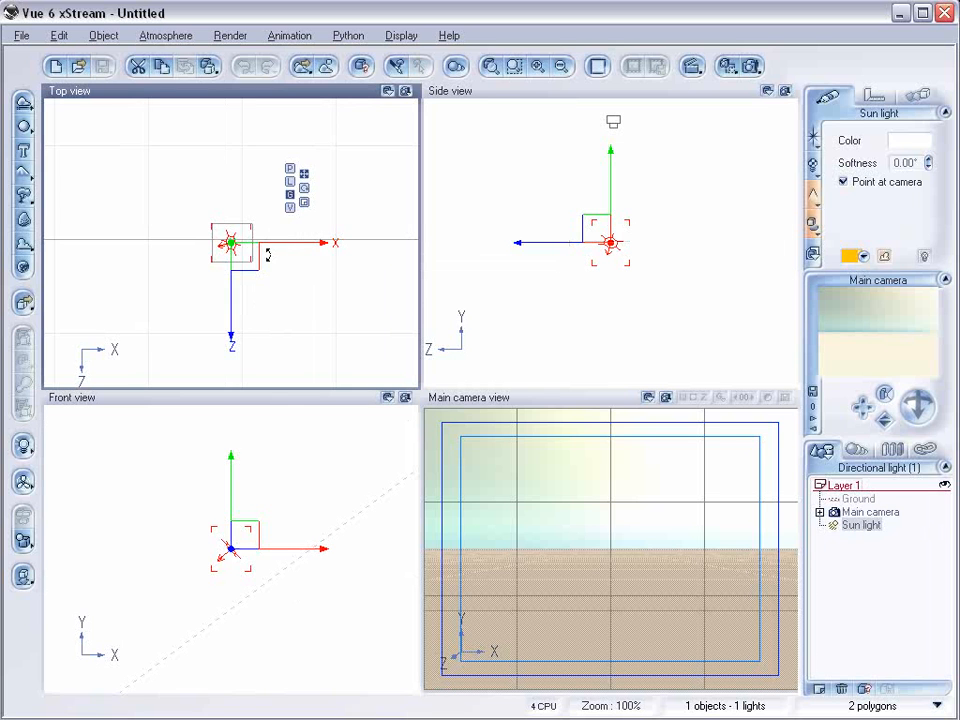
drag(269, 276, 197, 326)
right_drag(384, 249, 255, 249)
scroll(250, 183, down, 2)
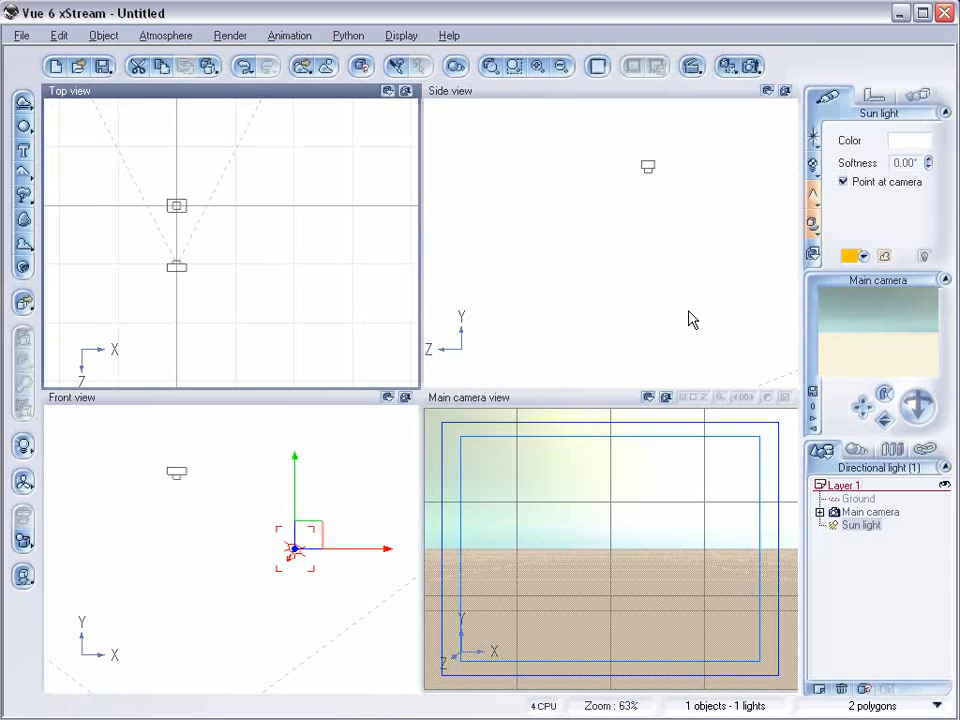
right_drag(234, 200, 358, 270)
scroll(208, 212, up, 2)
right_drag(296, 234, 173, 145)
scroll(337, 249, up, 2)
right_drag(238, 199, 320, 242)
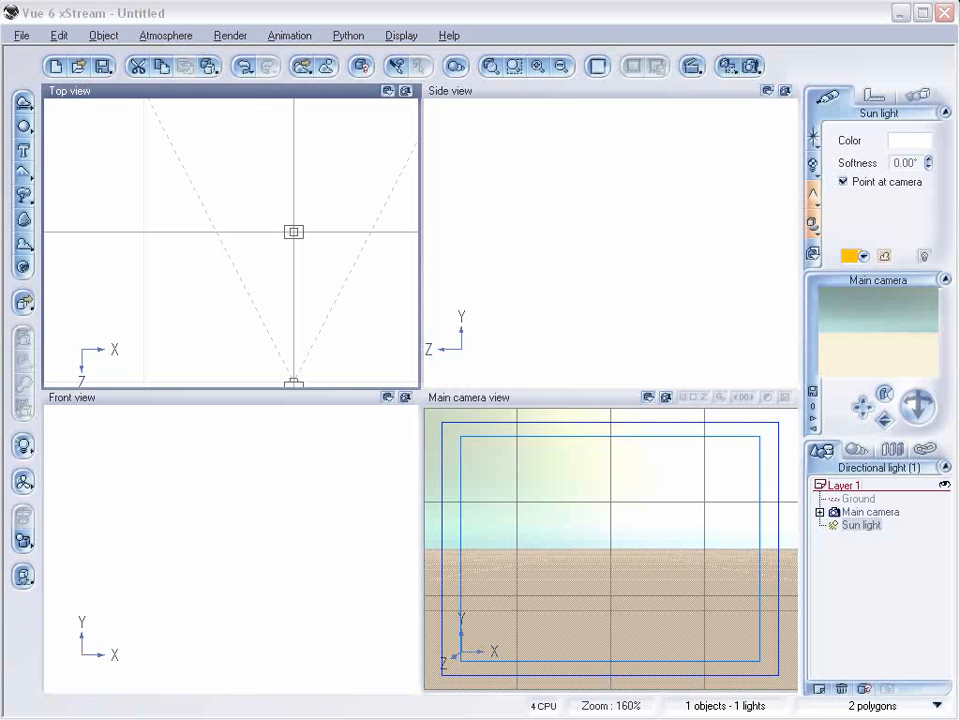
Consult the reference photo DSC_0107.jpg of the sea rocks and put it away again.
drag(959, 53, 467, 53)
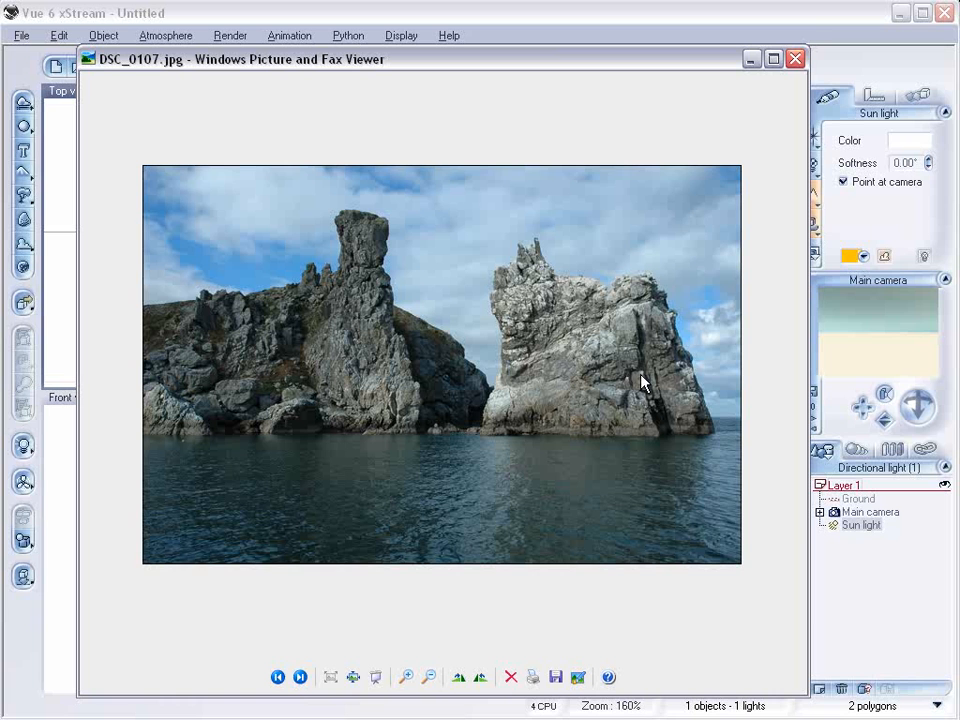
drag(361, 67, 959, 60)
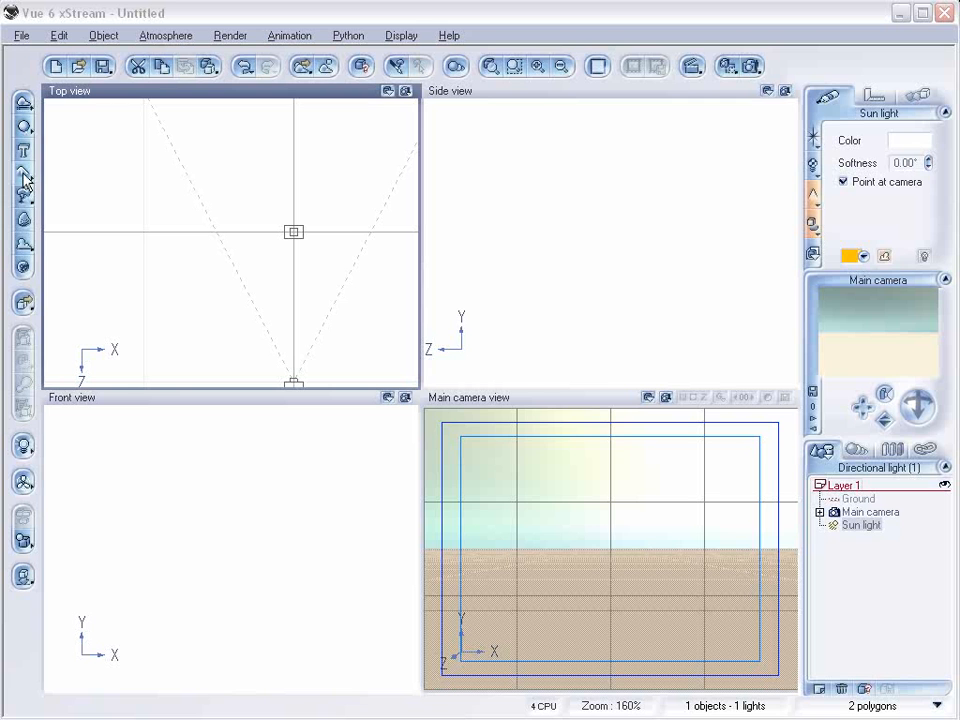
Add a standard terrain to the scene and raise the main camera so it looks down on it.
click(26, 180)
drag(255, 250, 274, 186)
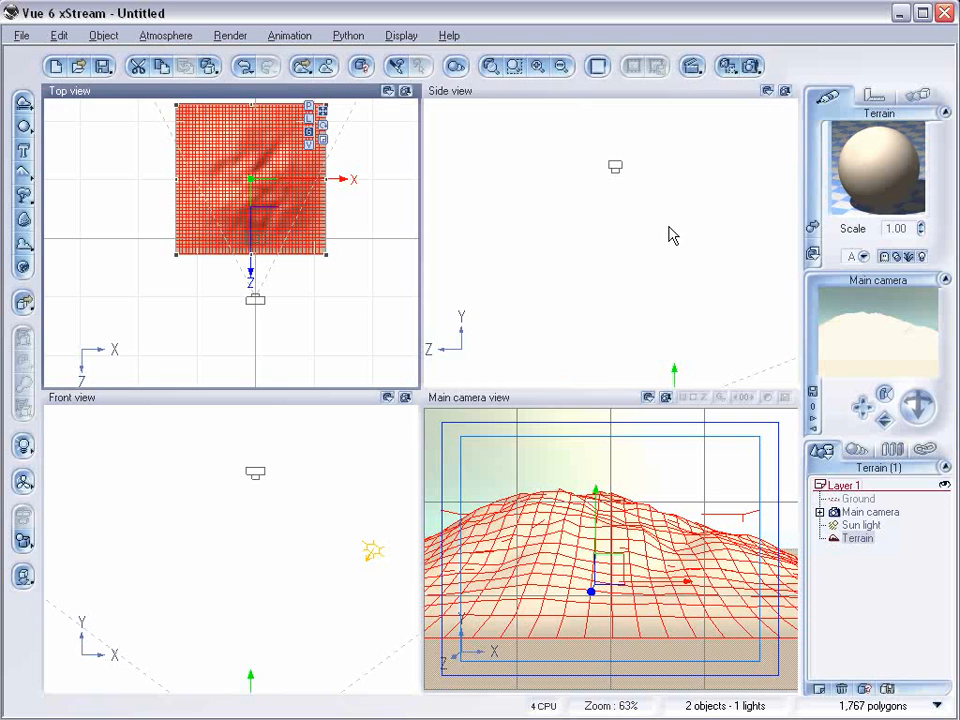
click(869, 512)
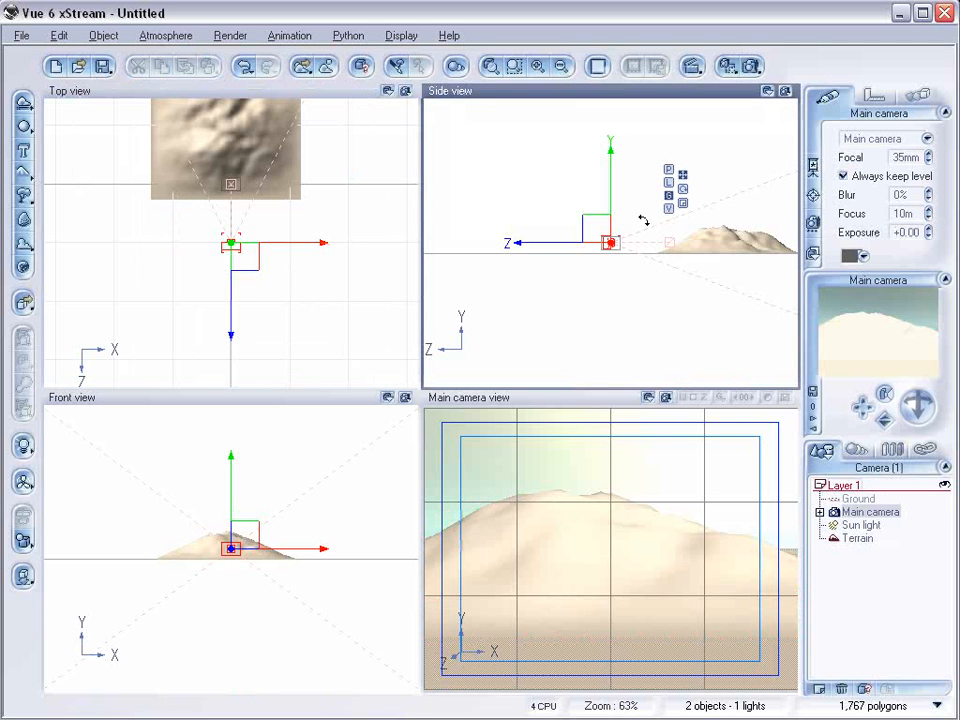
drag(911, 401, 876, 486)
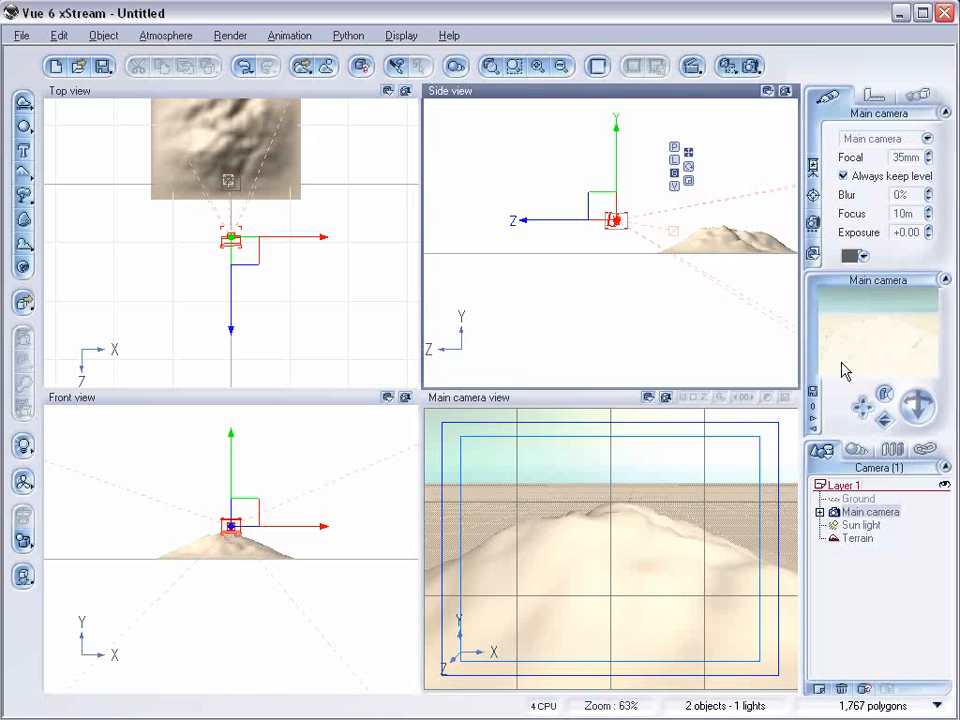
Open the terrain's material in the Advanced Material Editor and open its procedural color map for editing.
click(858, 538)
double_click(856, 147)
drag(521, 99, 521, 149)
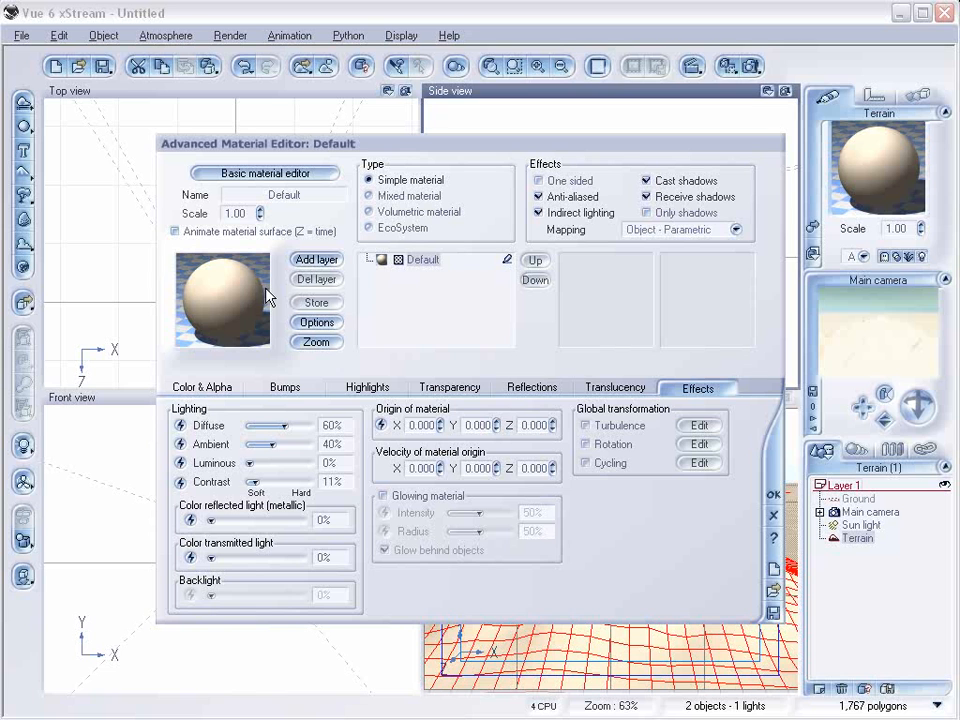
click(200, 387)
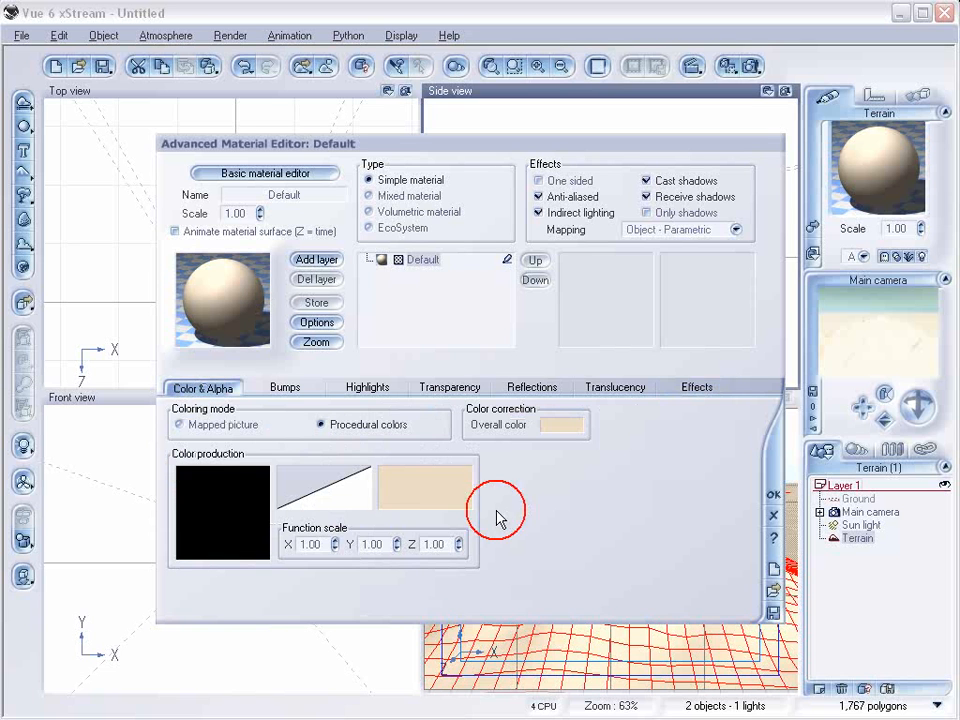
right_click(444, 497)
click(484, 496)
Add a dark grey-brown key color near the low end of the color map, at position -0.93.
click(432, 296)
double_click(432, 296)
drag(472, 300, 486, 369)
click(641, 324)
drag(641, 324, 642, 340)
click(683, 464)
click(681, 457)
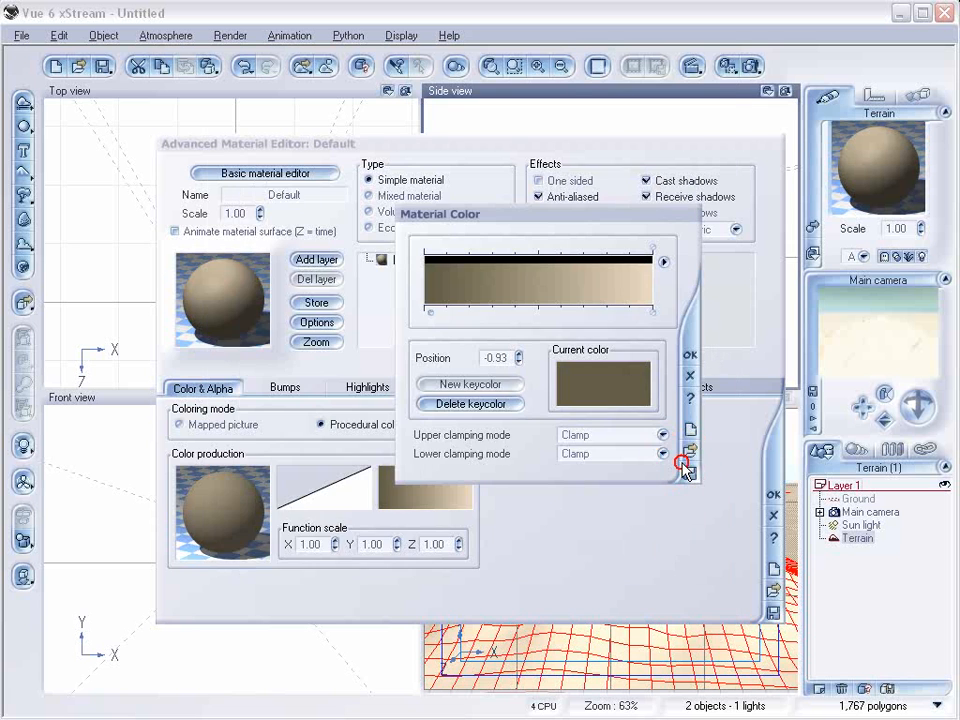
click(692, 427)
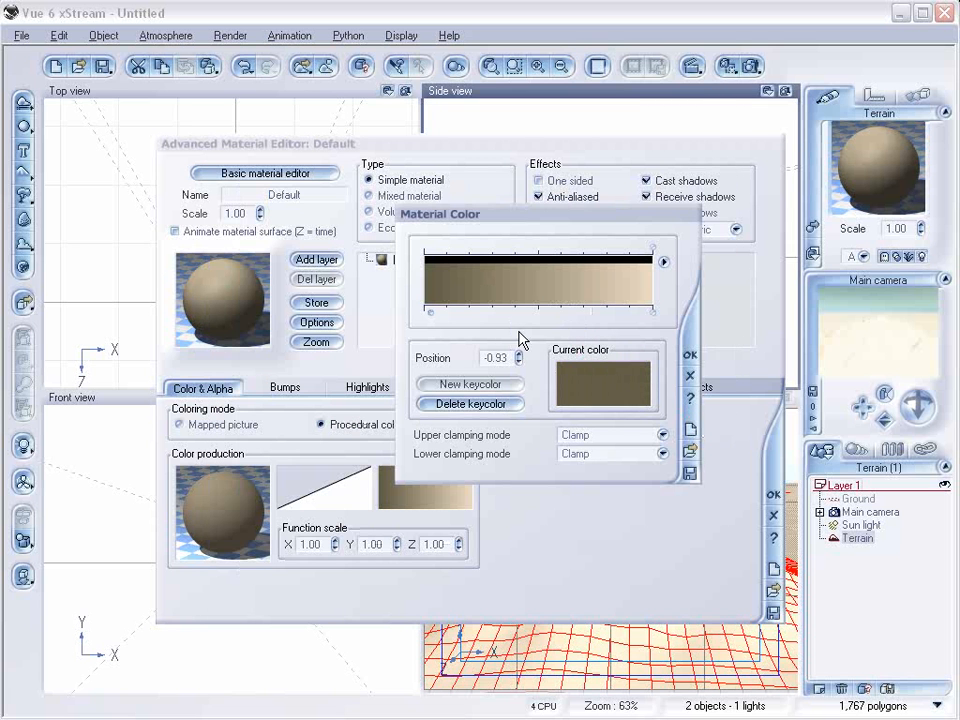
Add an ochre-brown key color to the color map at position -0.41.
double_click(492, 301)
drag(480, 371, 476, 326)
click(681, 461)
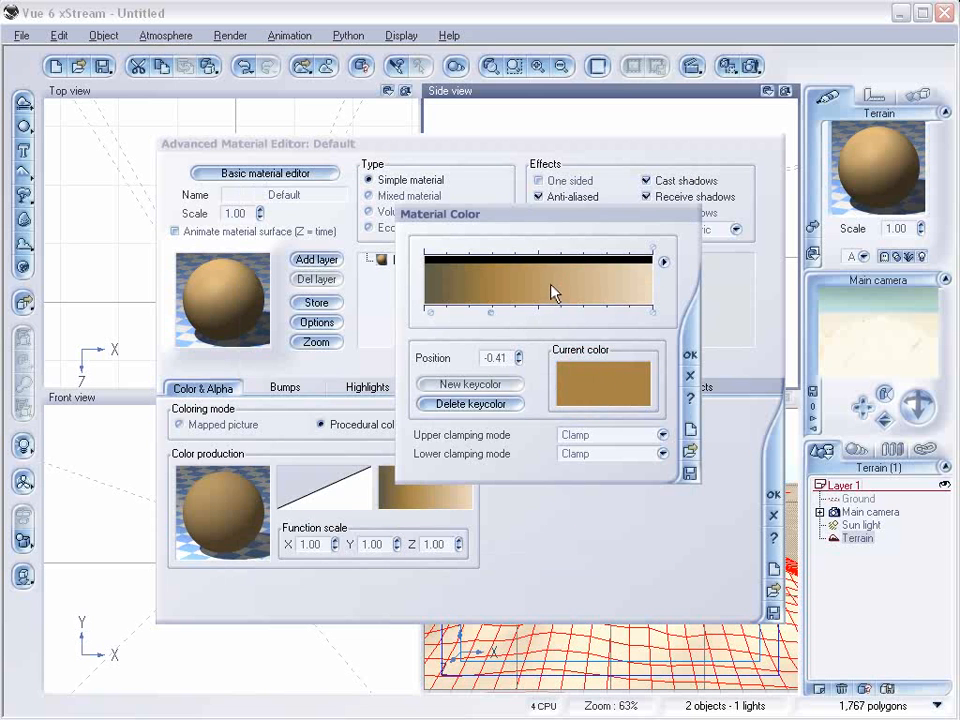
Add a dark green key color at position 0.26 and move the ochre key color to -0.30.
double_click(550, 291)
drag(486, 333, 500, 363)
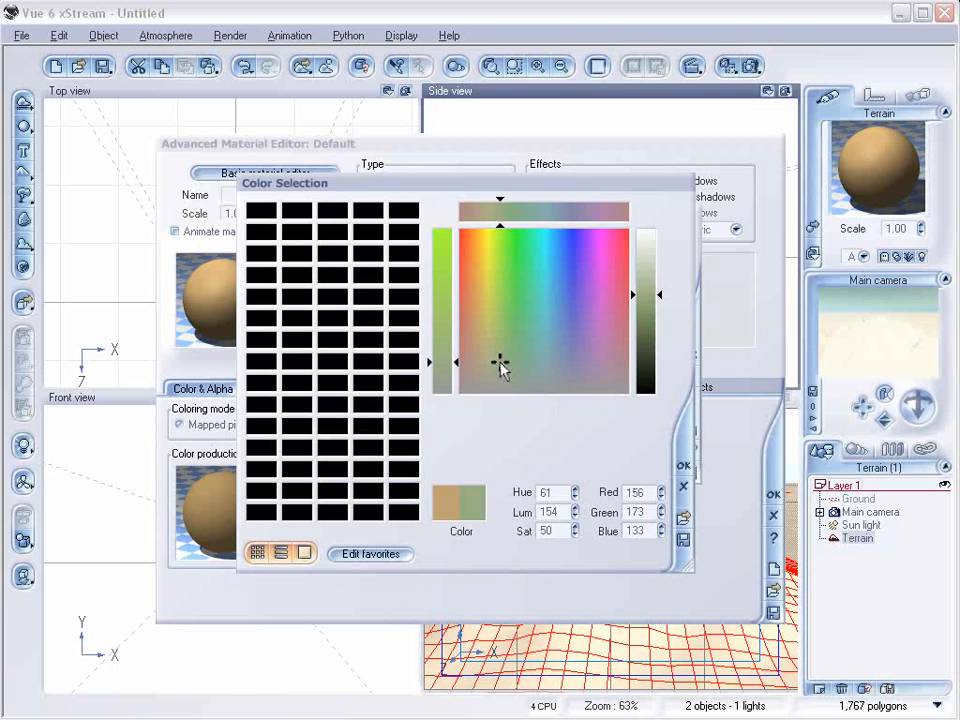
click(651, 339)
drag(652, 341, 656, 350)
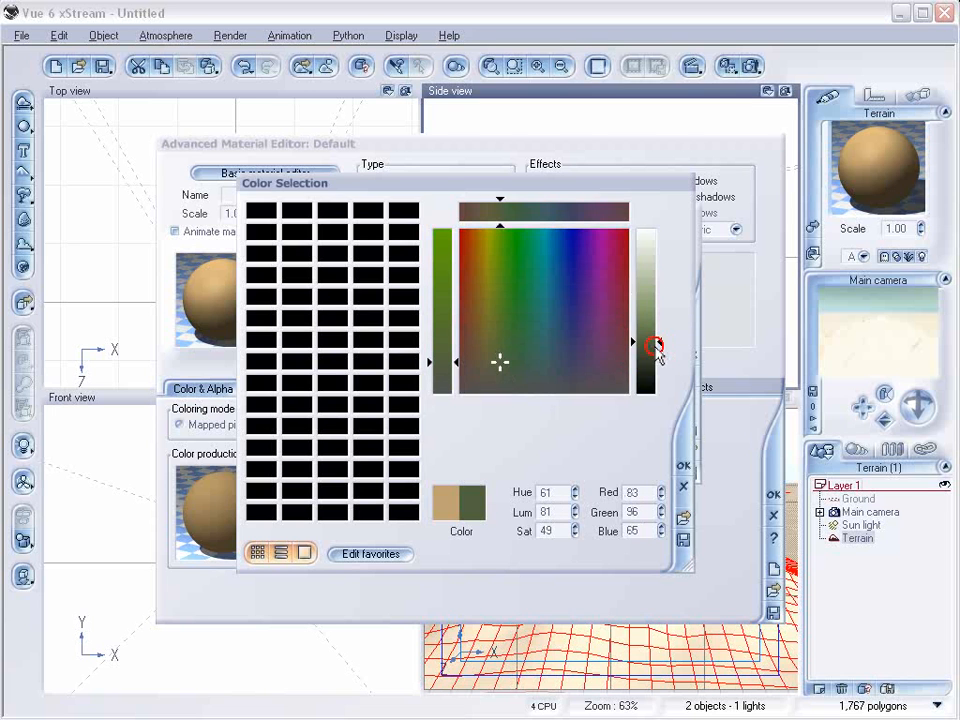
click(678, 460)
drag(549, 311, 569, 311)
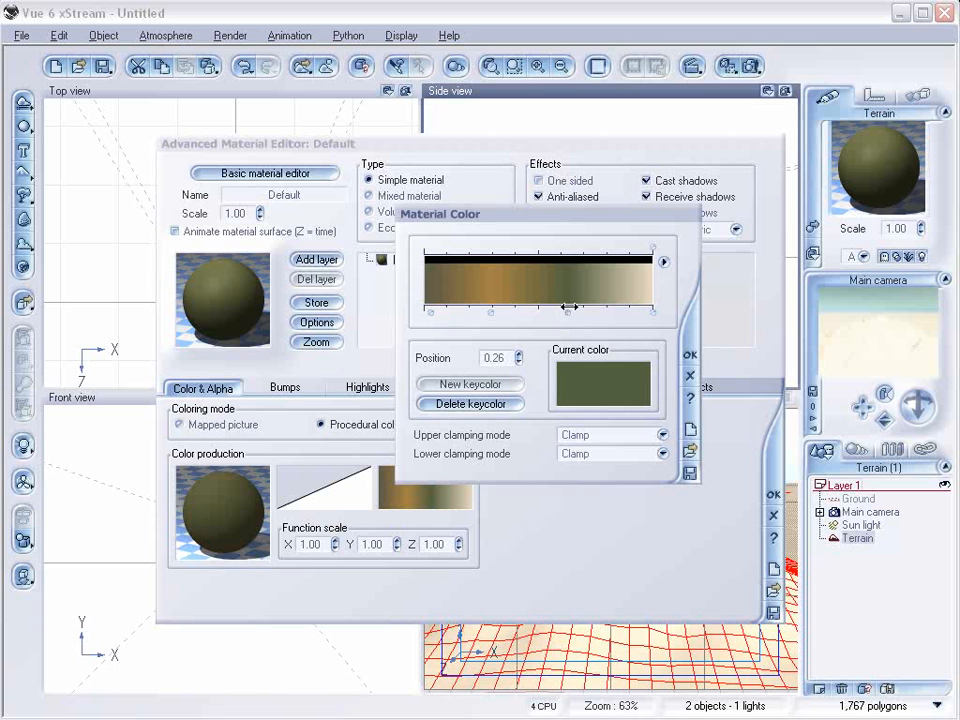
drag(491, 312, 503, 313)
Change the key color at position 1.00 to dark brown and move the green key color to 0.05.
click(651, 318)
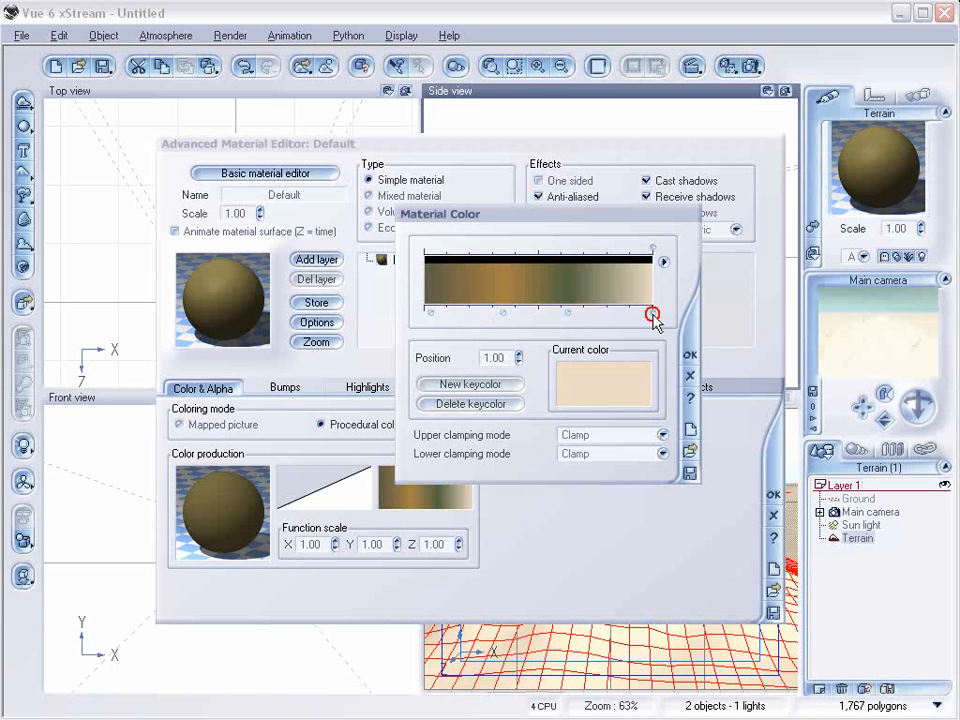
right_click(624, 390)
click(645, 399)
drag(480, 308, 480, 347)
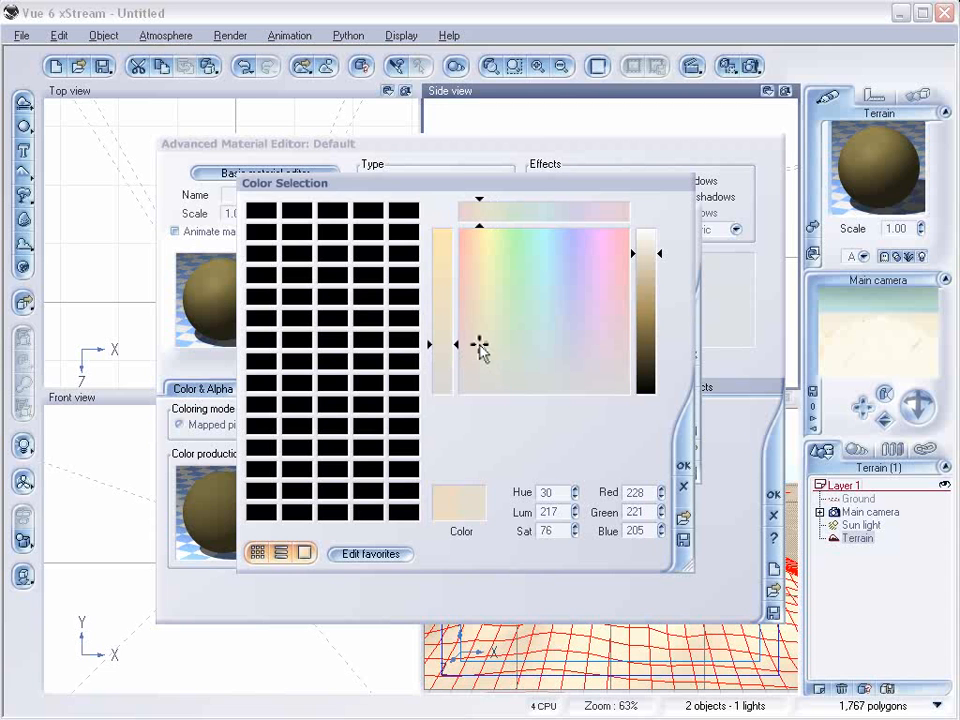
mouse_move(647, 332)
mouse_down()
mouse_move(647, 343)
mouse_move(606, 313)
mouse_move(543, 311)
mouse_up()
click(683, 465)
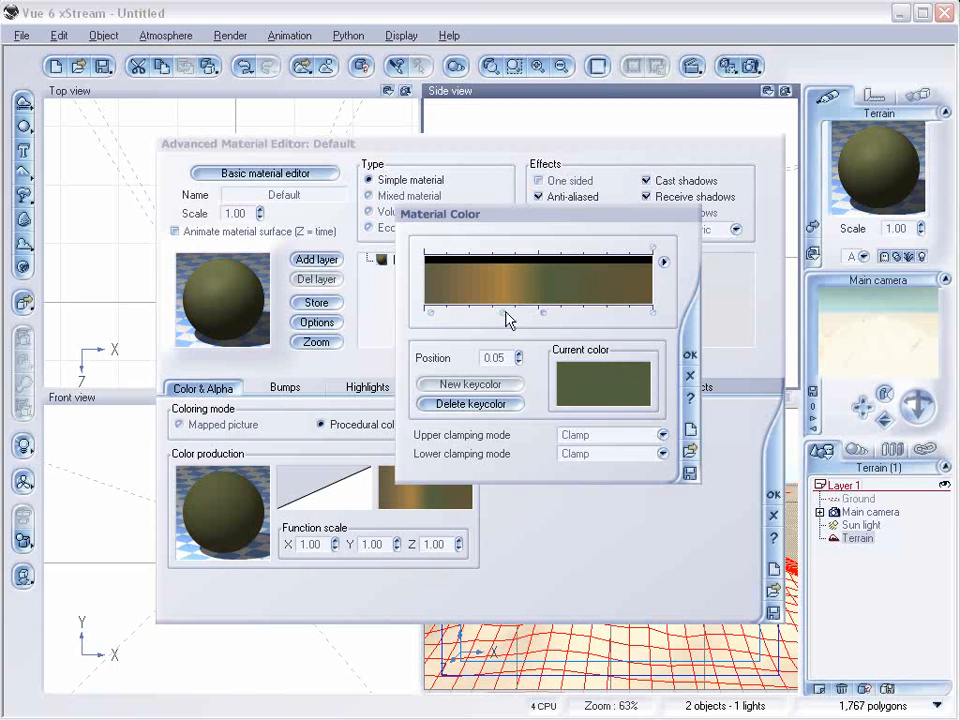
Move the grey-brown key color to position -0.61 and accept the color map.
click(502, 312)
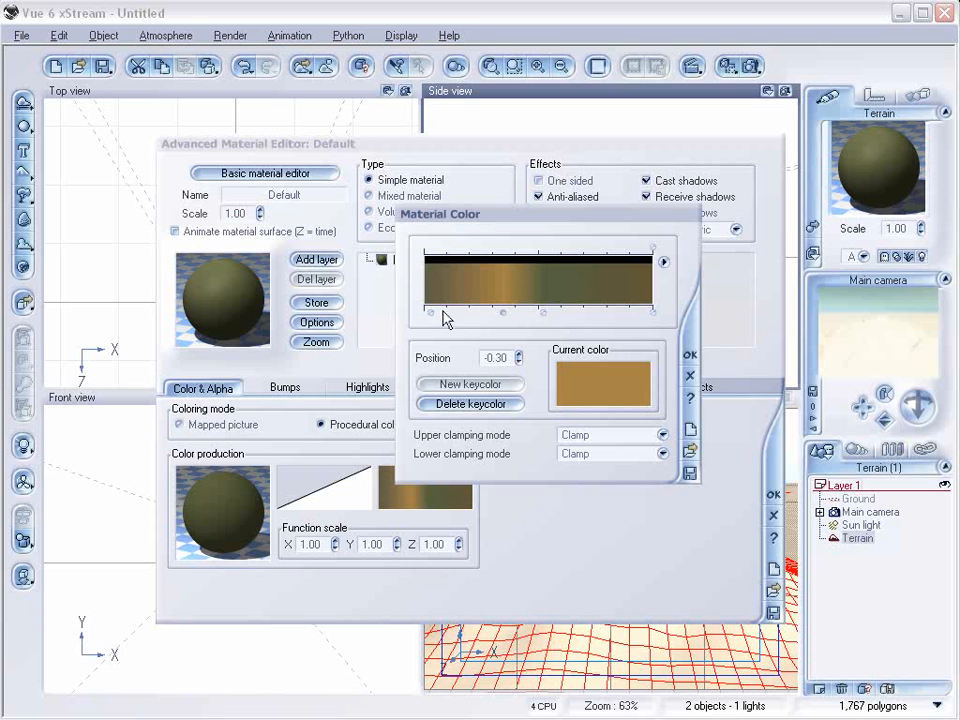
drag(431, 311, 471, 311)
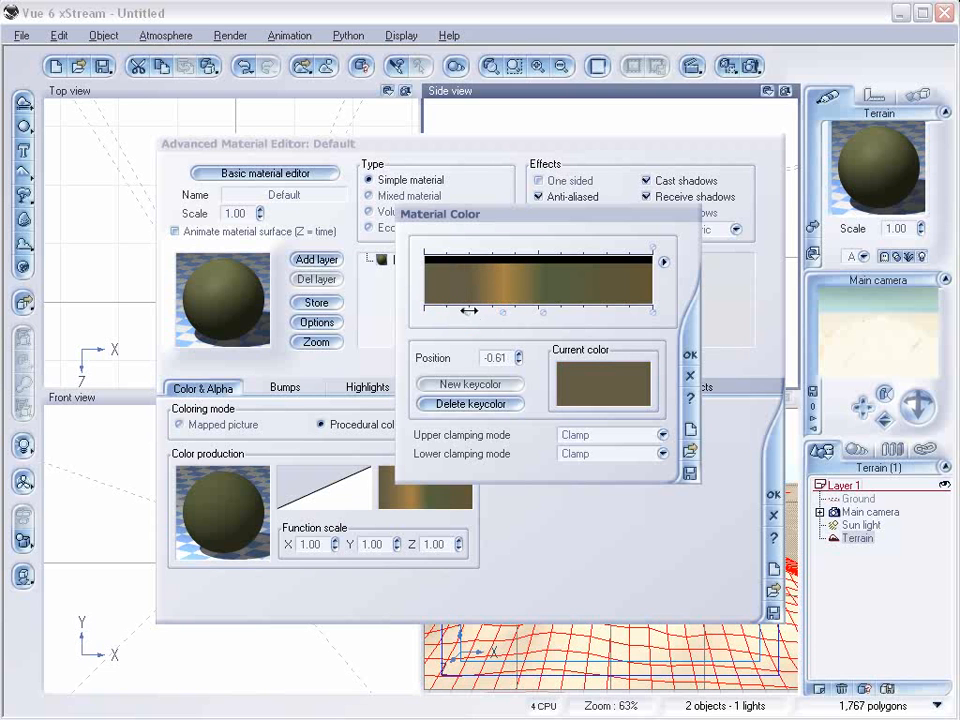
click(690, 356)
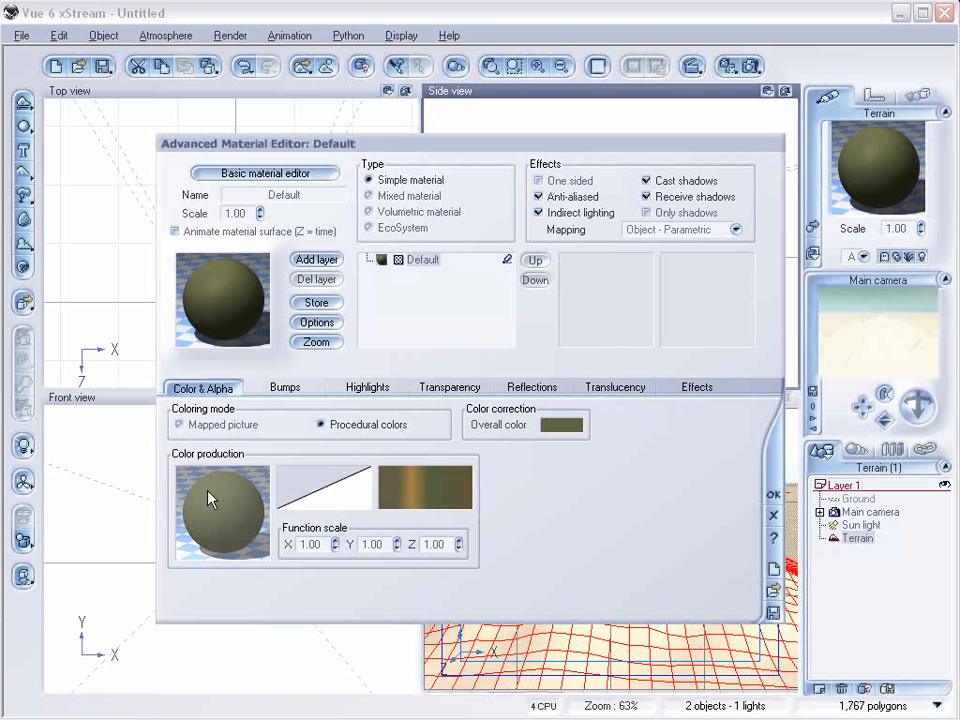
Replace the color function's constant with a Simple Fractal node, with largest feature 1.49554 and roughness 0.894737.
right_click(240, 510)
click(285, 510)
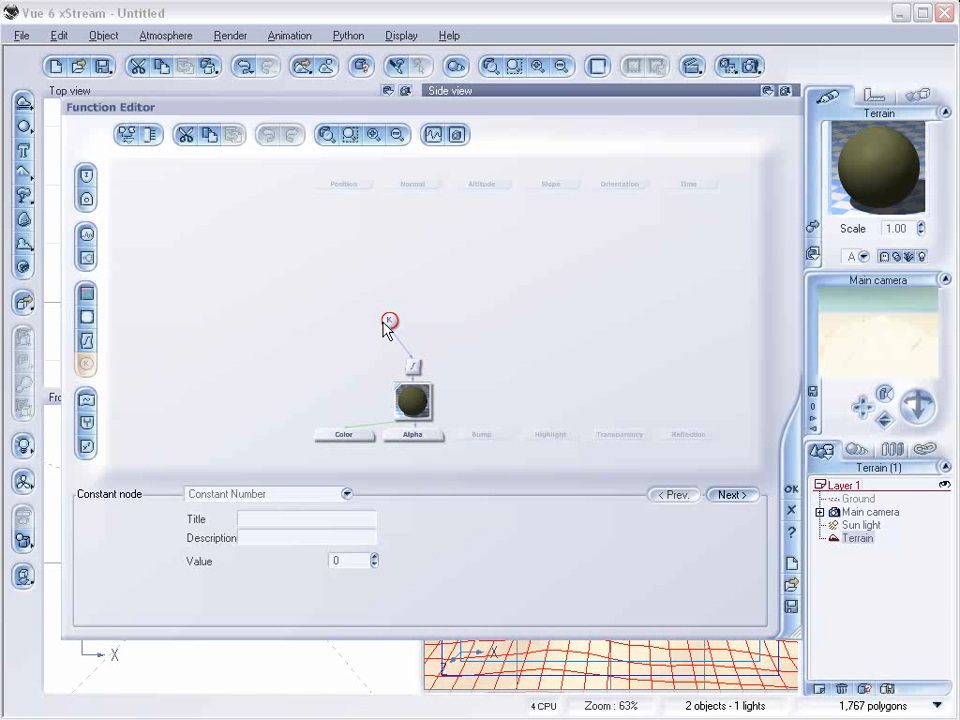
click(86, 262)
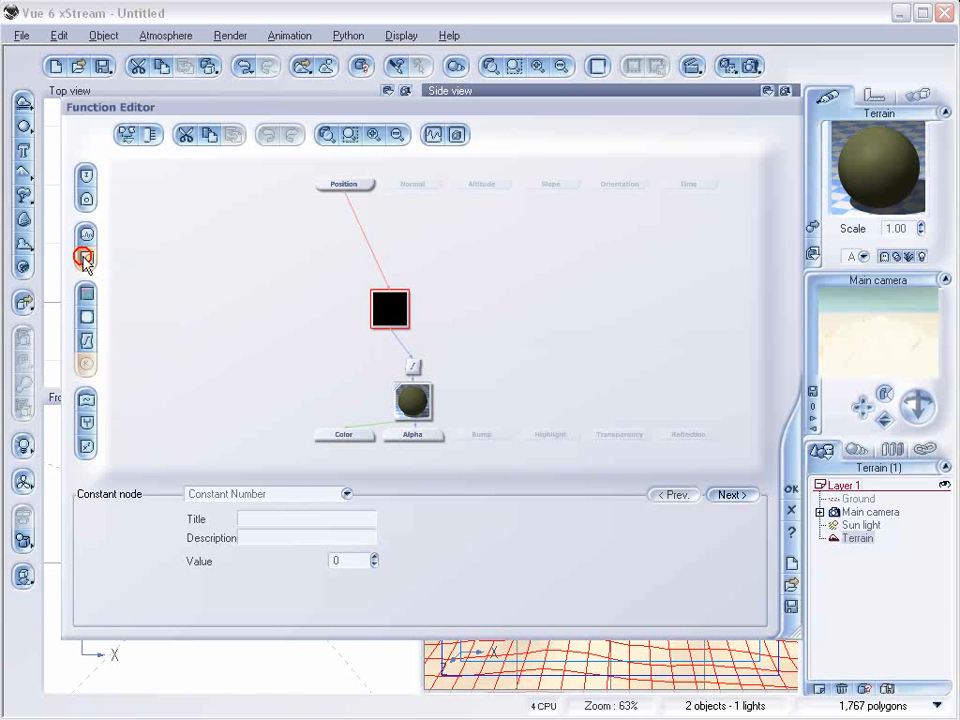
drag(361, 643, 325, 643)
drag(358, 681, 402, 681)
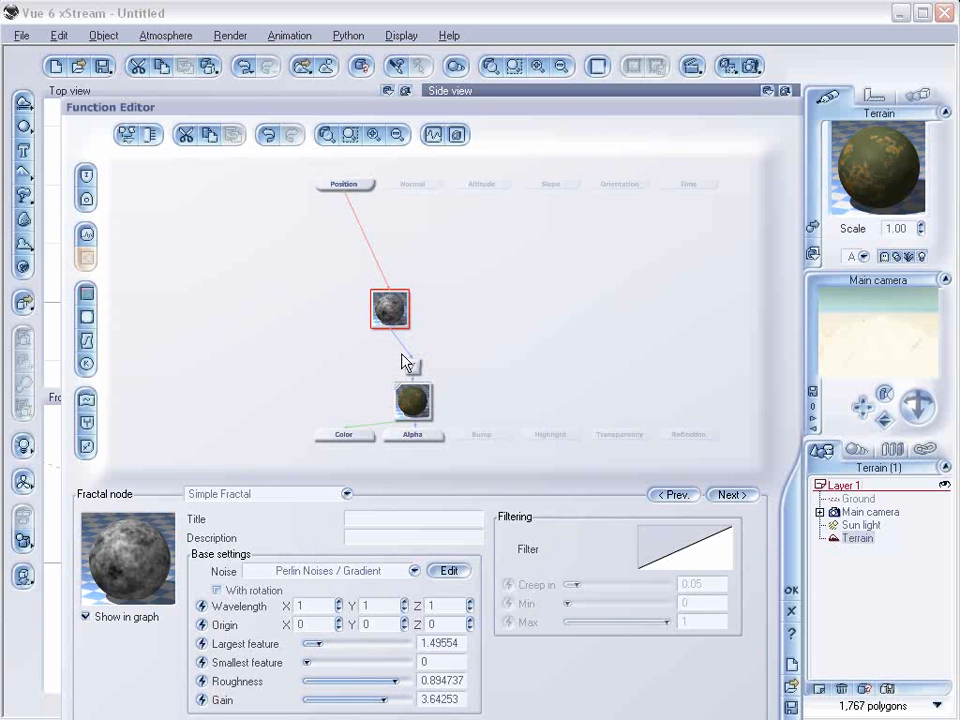
Rearrange the color map, fractal and filter nodes of the color branch to make room in the function graph.
click(413, 400)
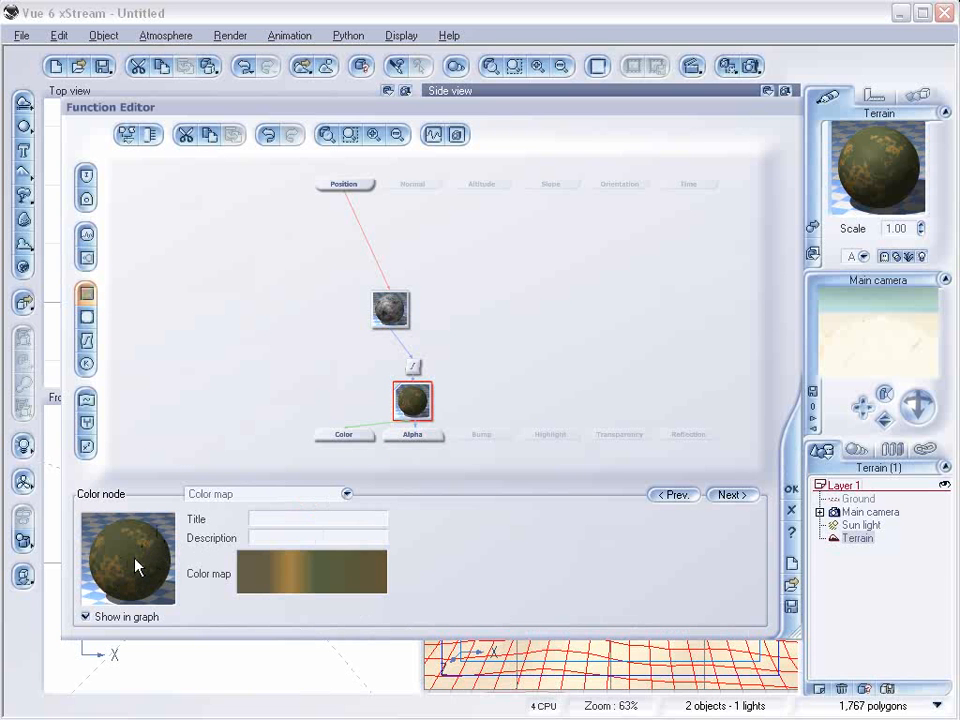
click(388, 308)
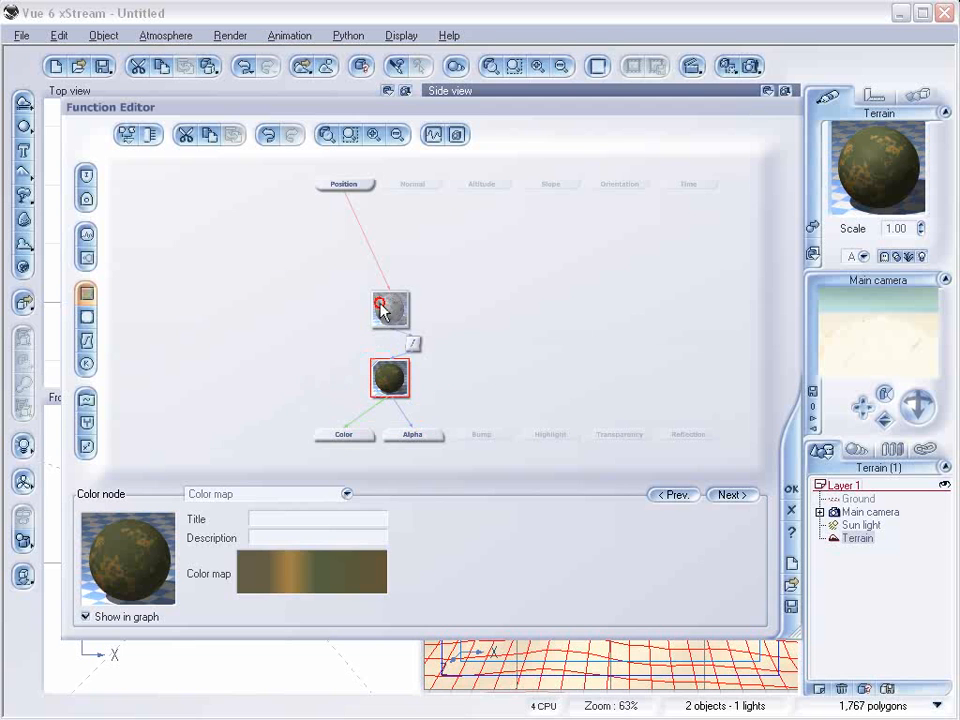
click(413, 343)
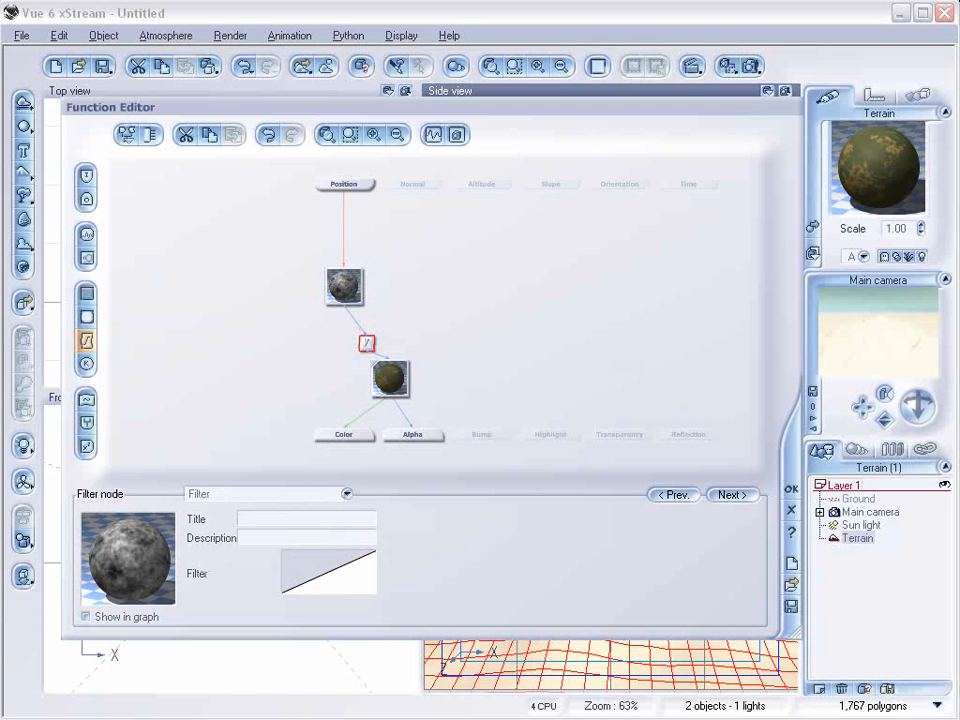
Add a Simple Fractal node feeding the Bump output and place it beside the color branch's fractal node.
click(487, 436)
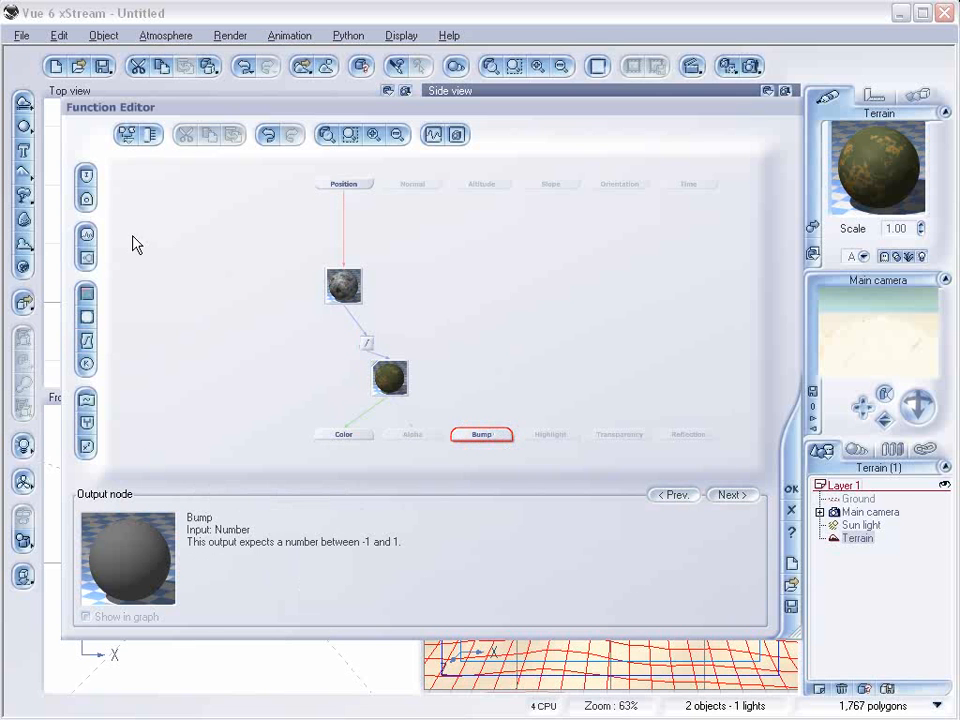
click(86, 257)
drag(482, 396, 455, 251)
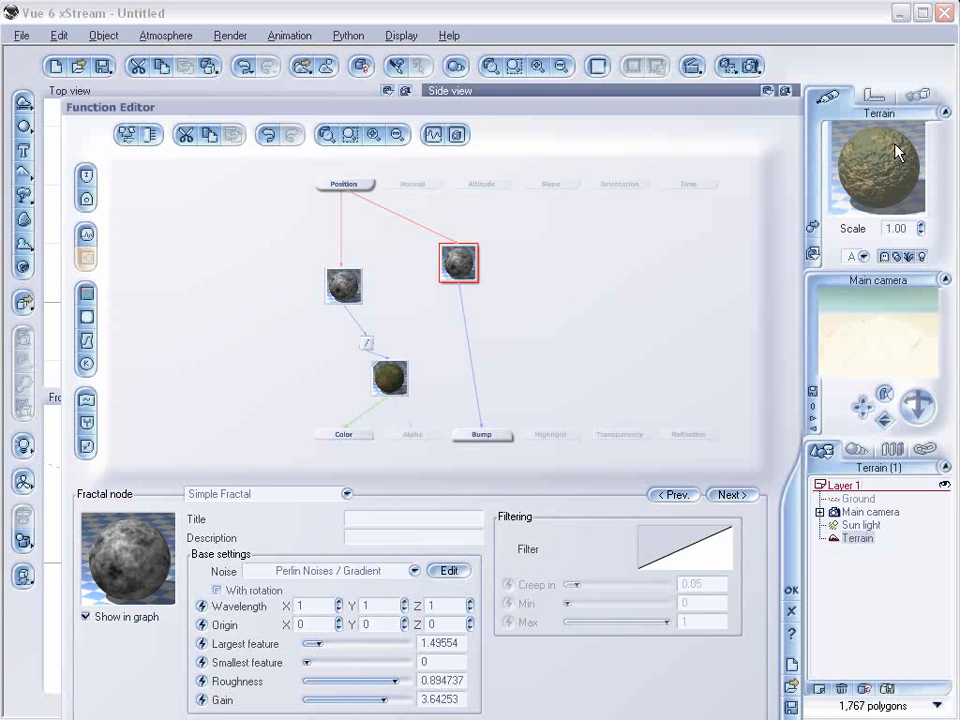
drag(458, 262, 410, 262)
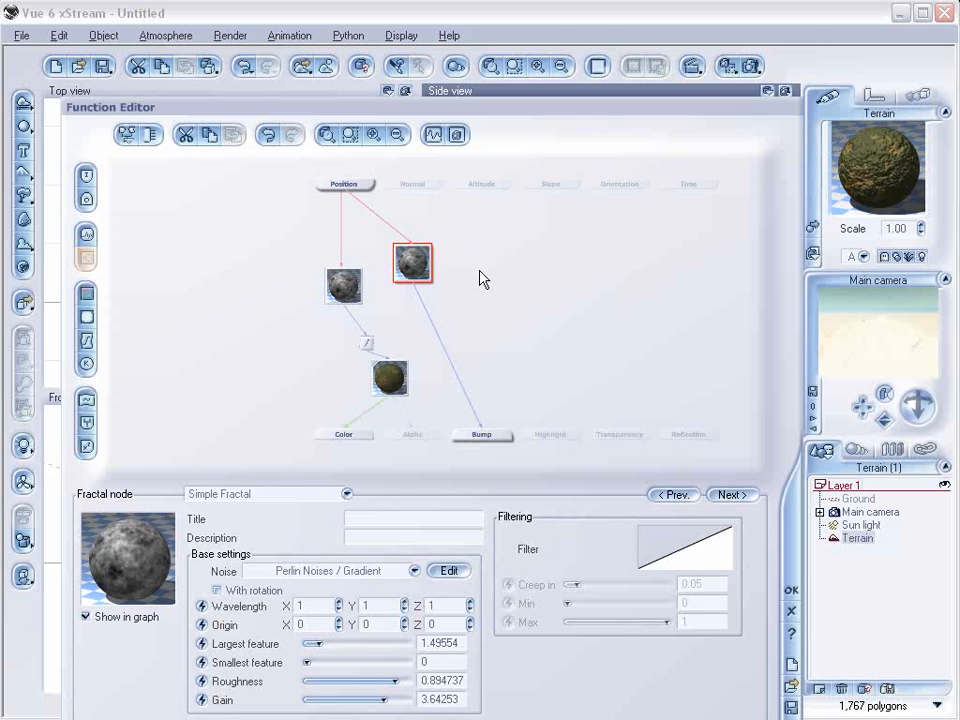
Insert a combiner node of type Combiner between the bump fractal and the Bump output, placed directly above that output.
click(458, 378)
click(87, 422)
drag(422, 375, 542, 369)
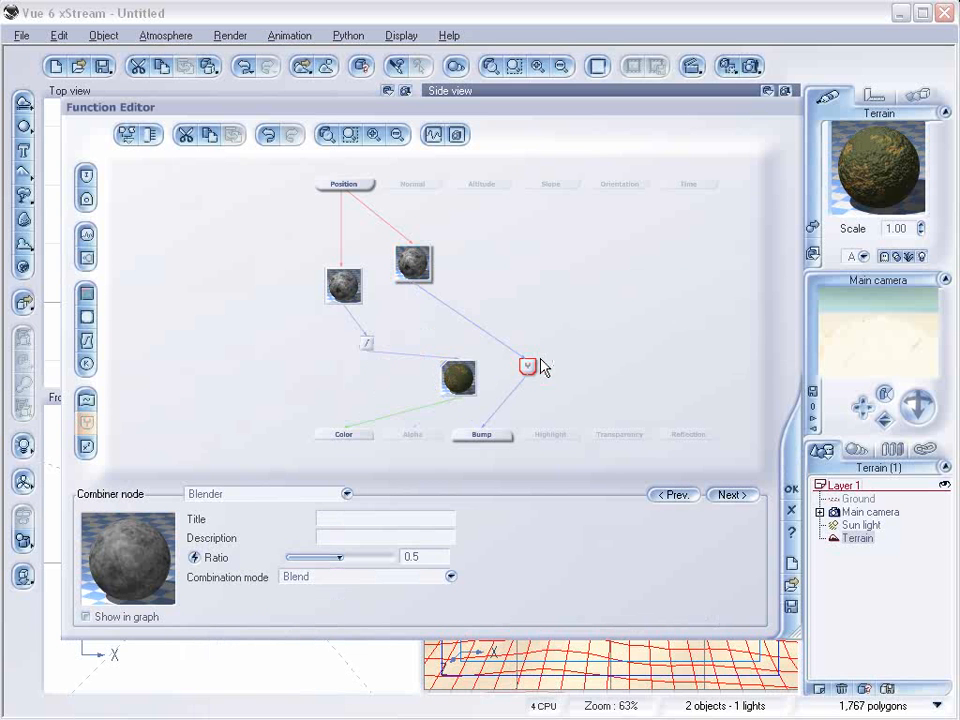
drag(458, 378, 390, 379)
drag(521, 377, 484, 372)
click(339, 494)
click(253, 524)
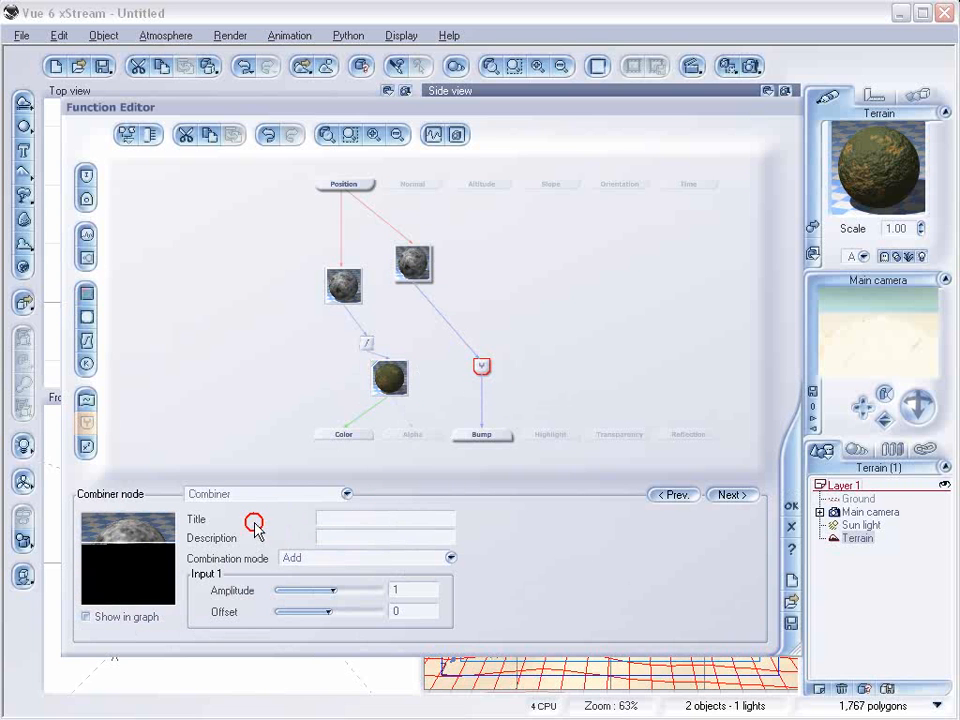
Add a Perlin Noises node beside the bump fractal, reduce its scale, and connect it to the combiner.
click(481, 253)
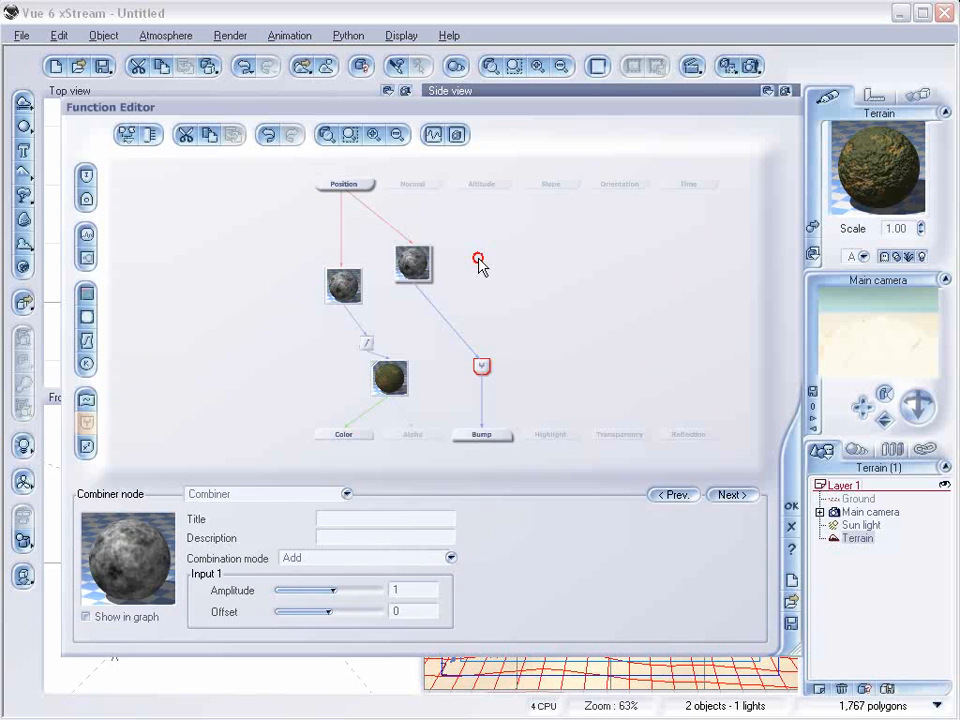
drag(489, 240, 489, 262)
drag(343, 563, 343, 563)
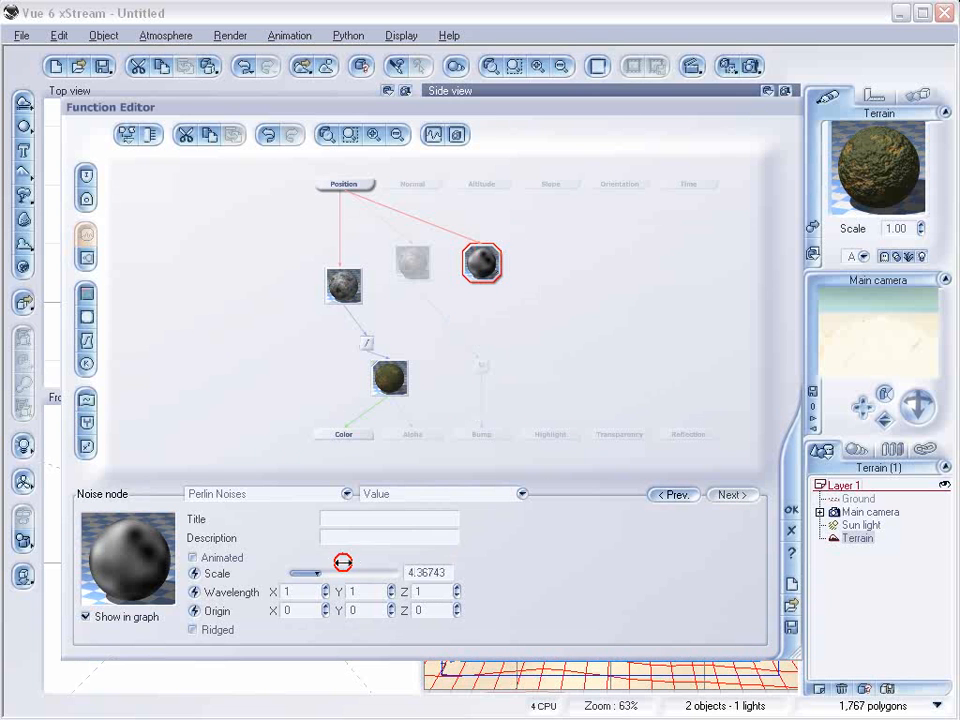
drag(482, 354, 483, 264)
Set the bump combiner's amplitude to 1.52632 for Input 1 and -3.03509 for Input 2.
click(477, 367)
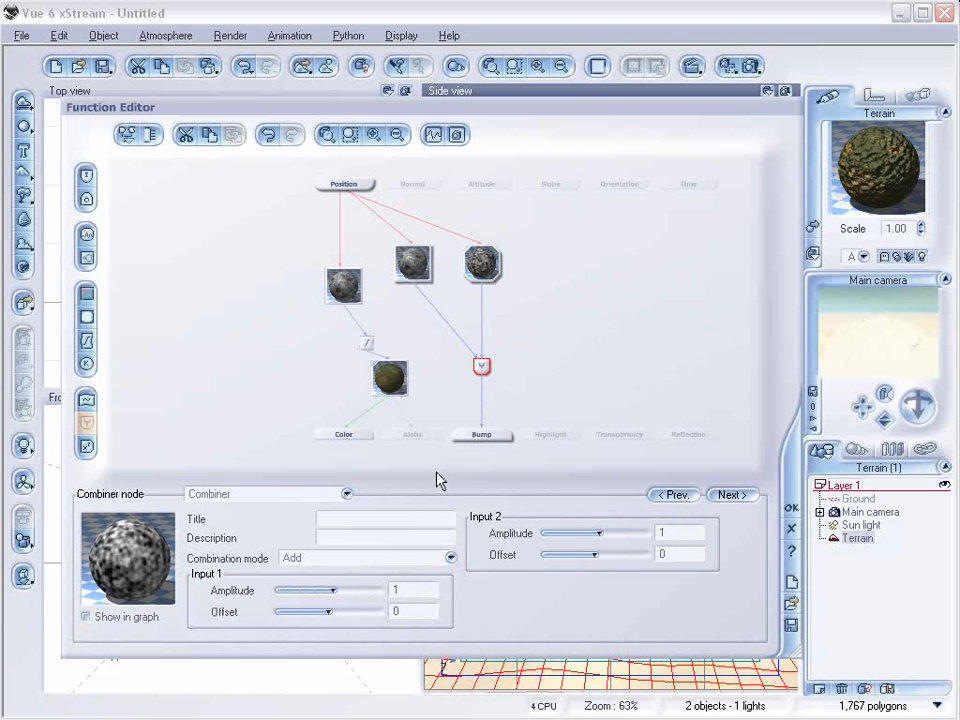
mouse_move(341, 591)
mouse_down()
mouse_move(358, 586)
mouse_move(338, 590)
mouse_up()
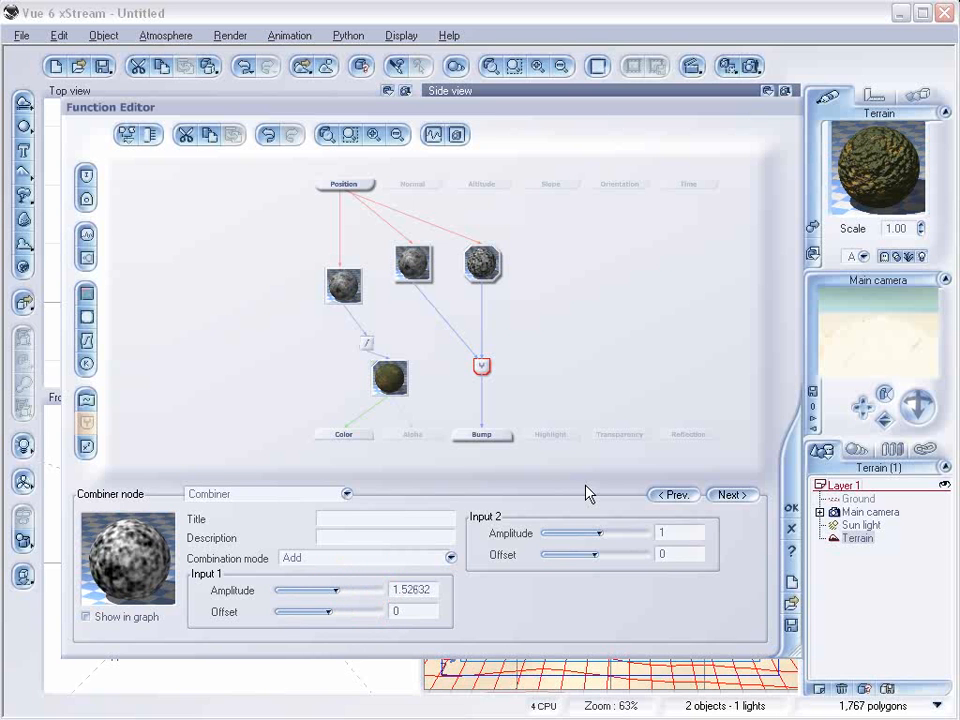
drag(597, 530, 574, 531)
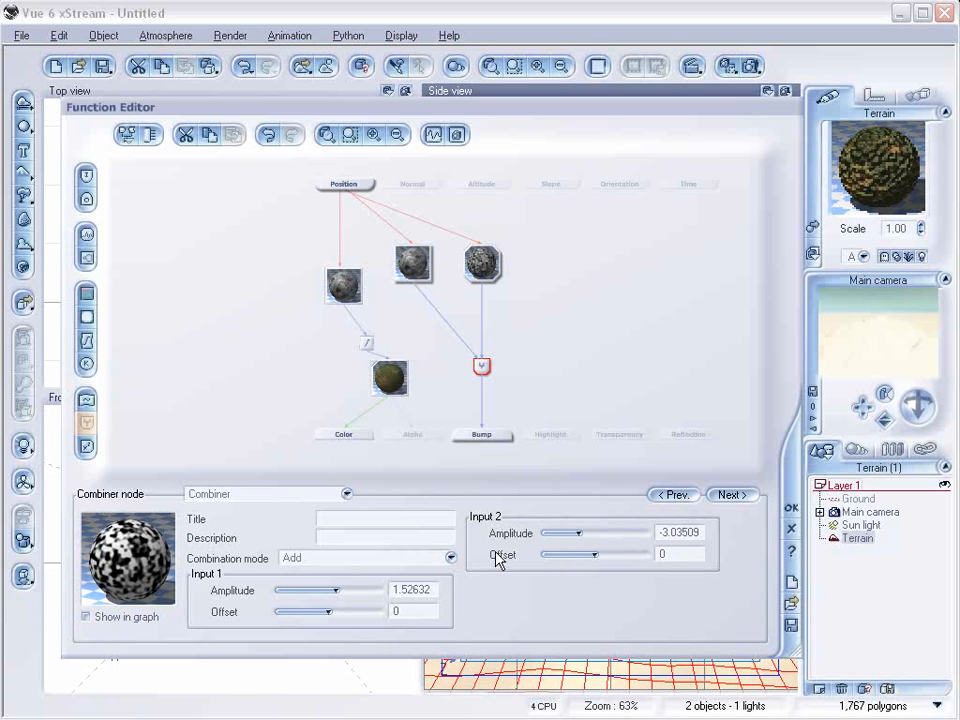
Set the bump combiner's Input 1 amplitude to -2.33333 and the Perlin Noises scale to 0.125097.
drag(344, 590, 318, 589)
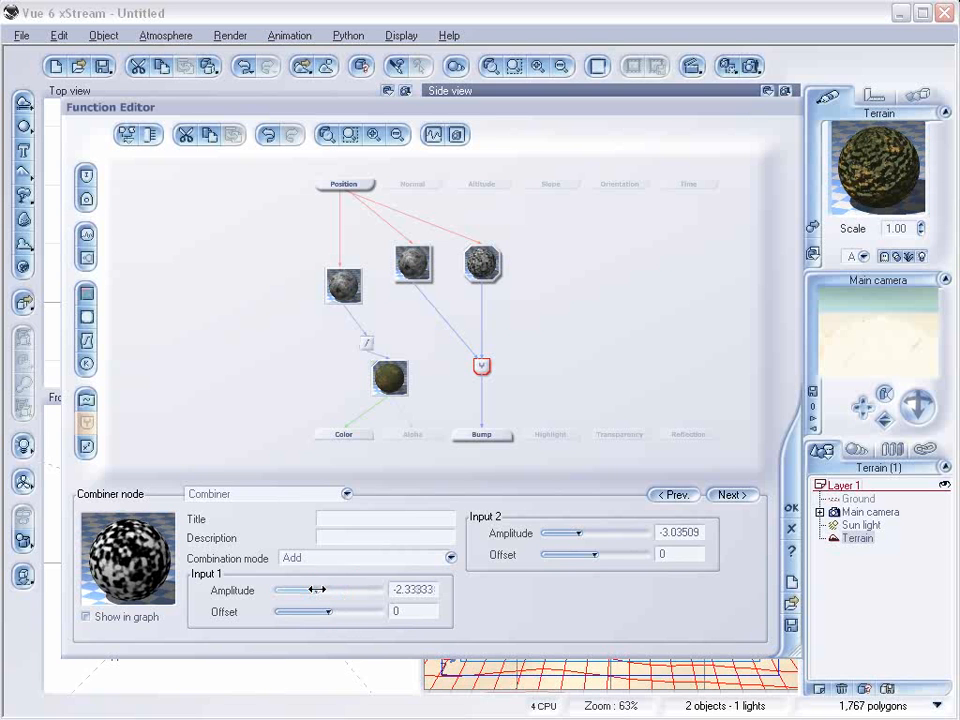
click(482, 263)
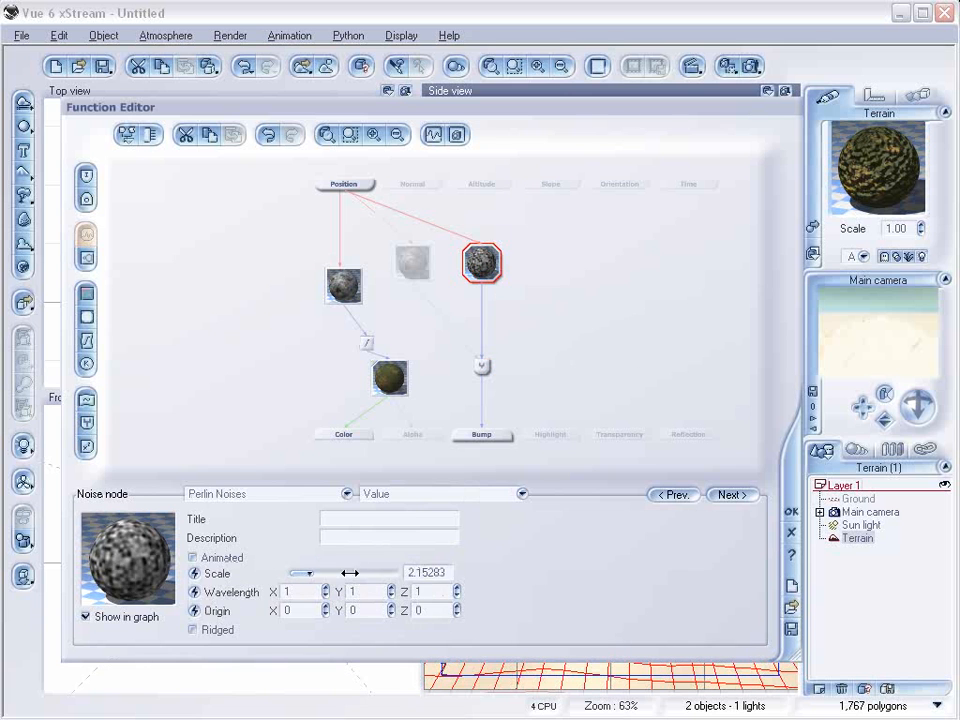
click(482, 366)
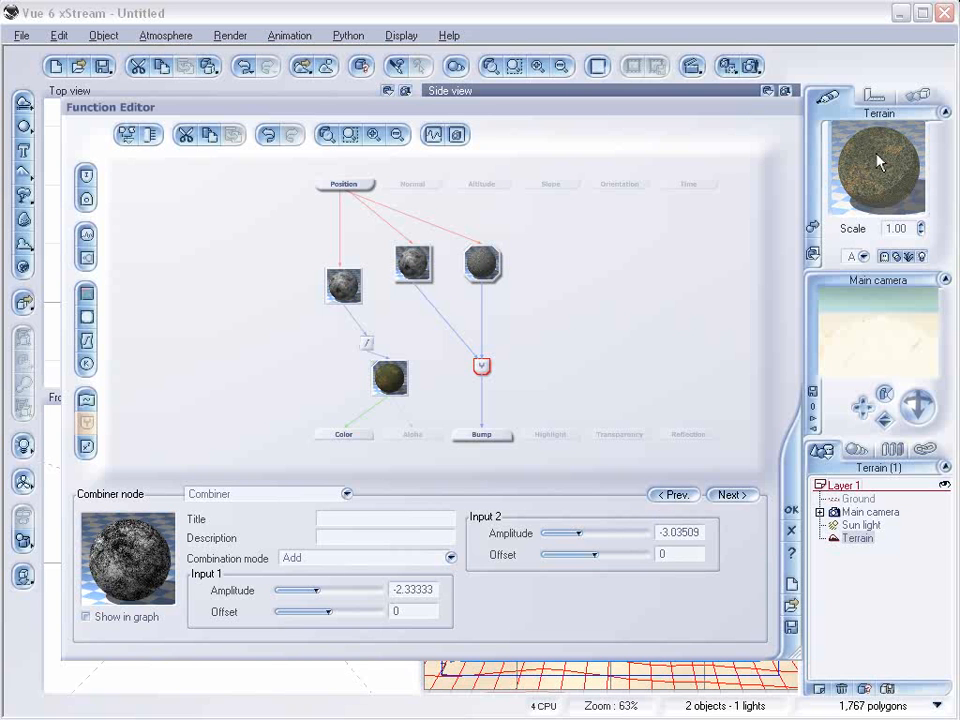
click(482, 265)
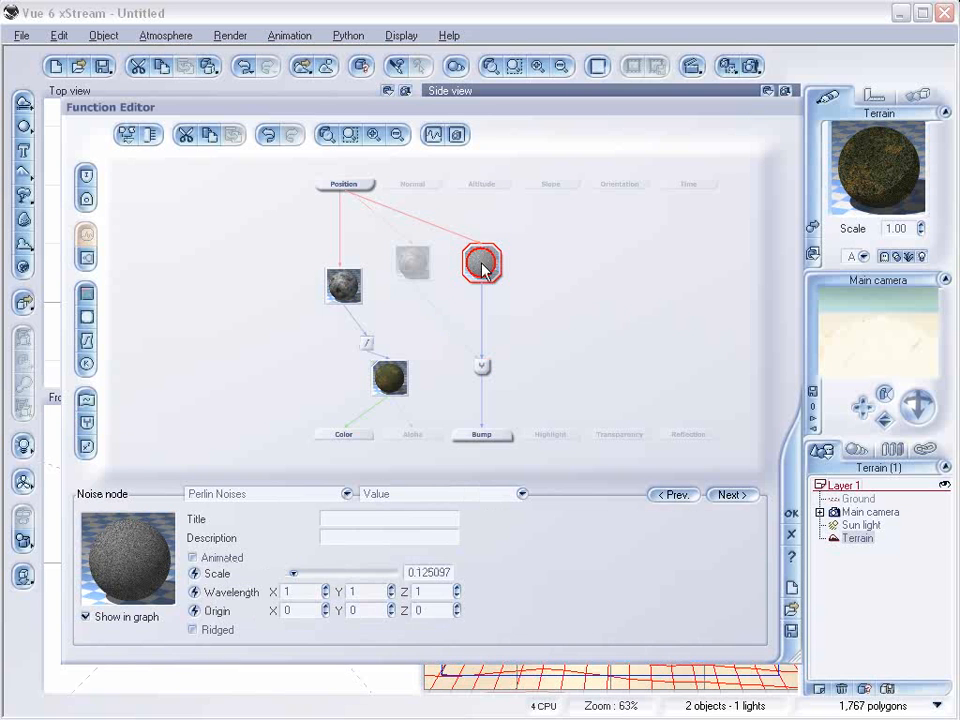
Insert a Filter node on the connection between the Perlin noise and the bump combiner.
click(481, 326)
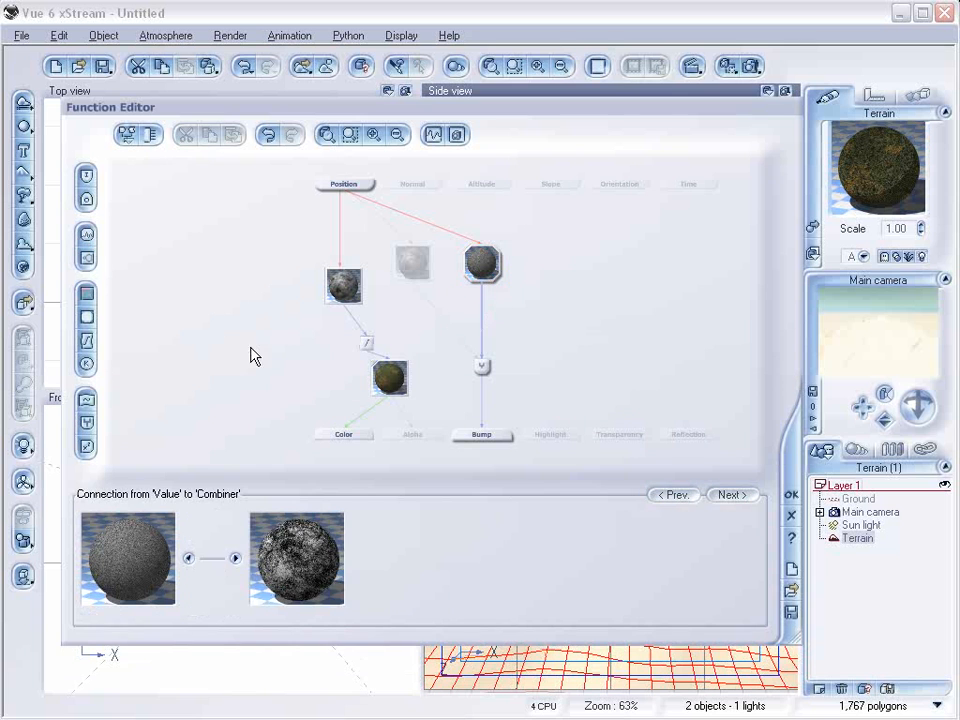
click(87, 340)
drag(458, 320, 482, 320)
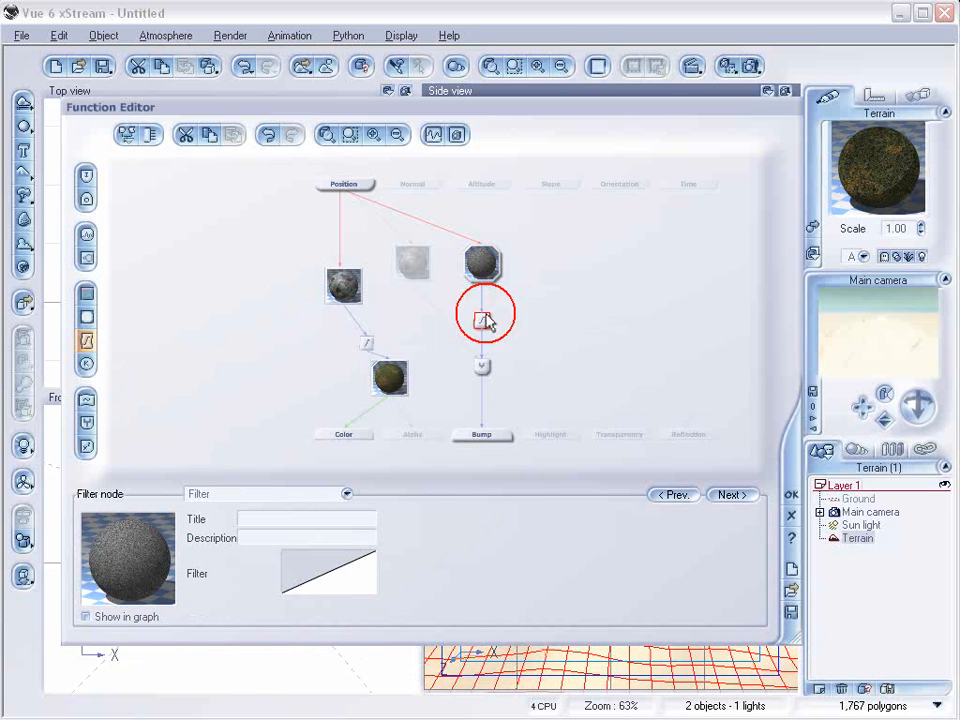
Flatten the noise filter's profile by lowering its upper end to about Y -0.34, and accept the function graph.
right_click(350, 576)
click(389, 587)
drag(685, 112, 520, 315)
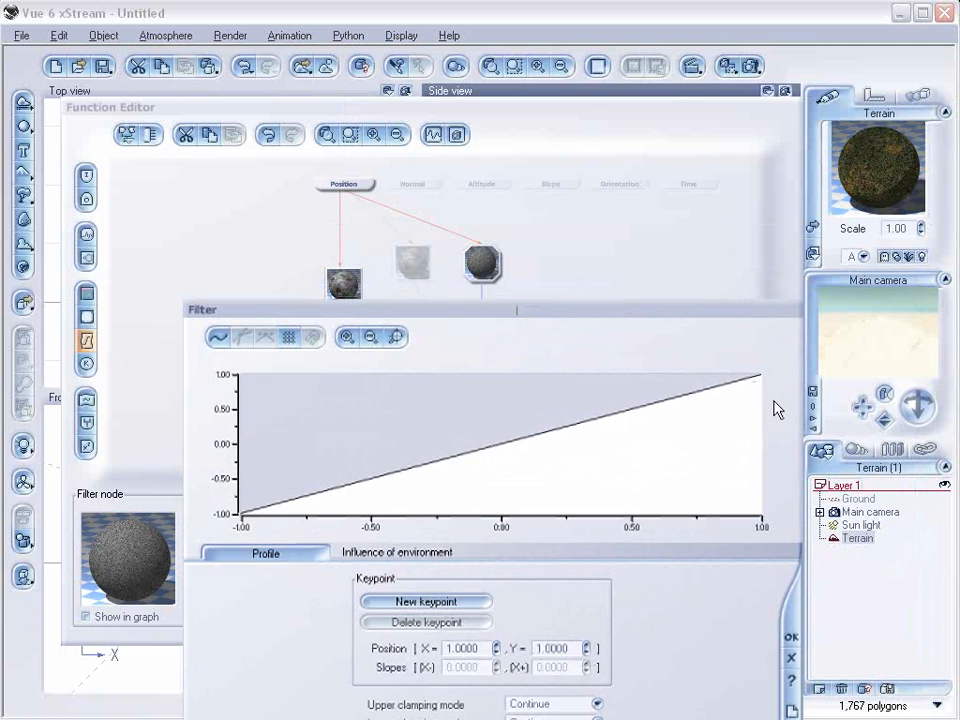
drag(757, 375, 758, 467)
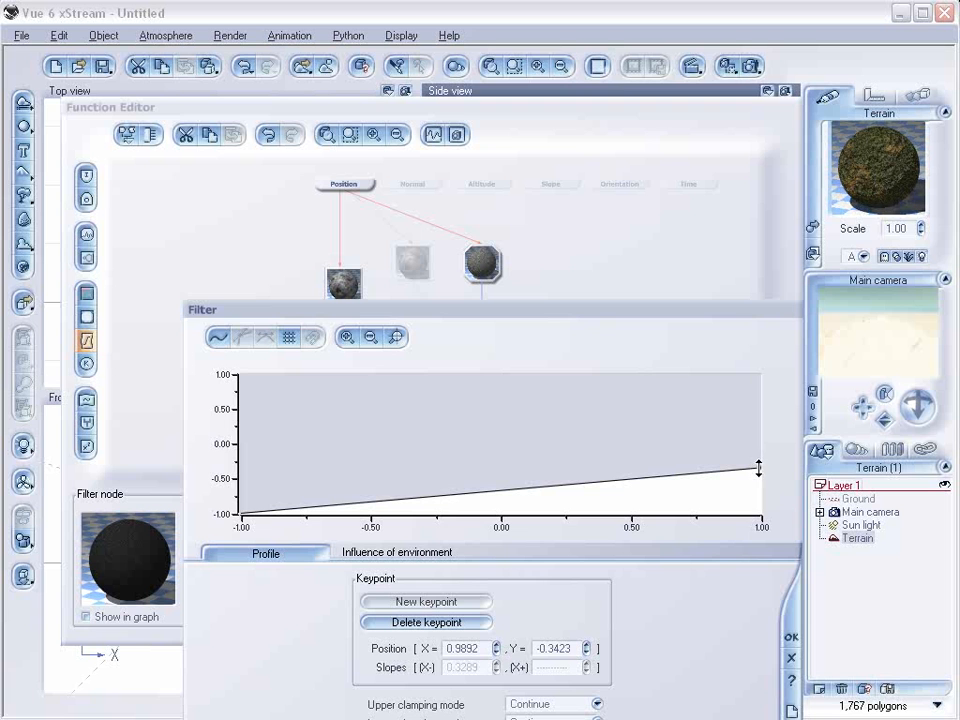
click(788, 636)
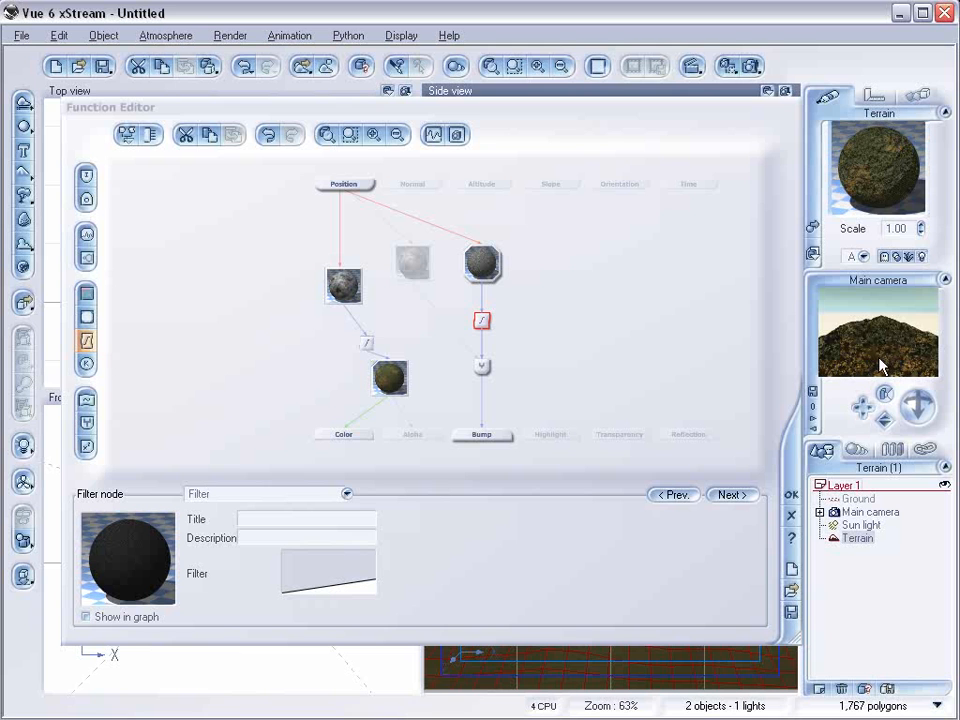
click(790, 494)
Set the material's highlight global intensity to 63% and highlight global size to 21%.
click(378, 392)
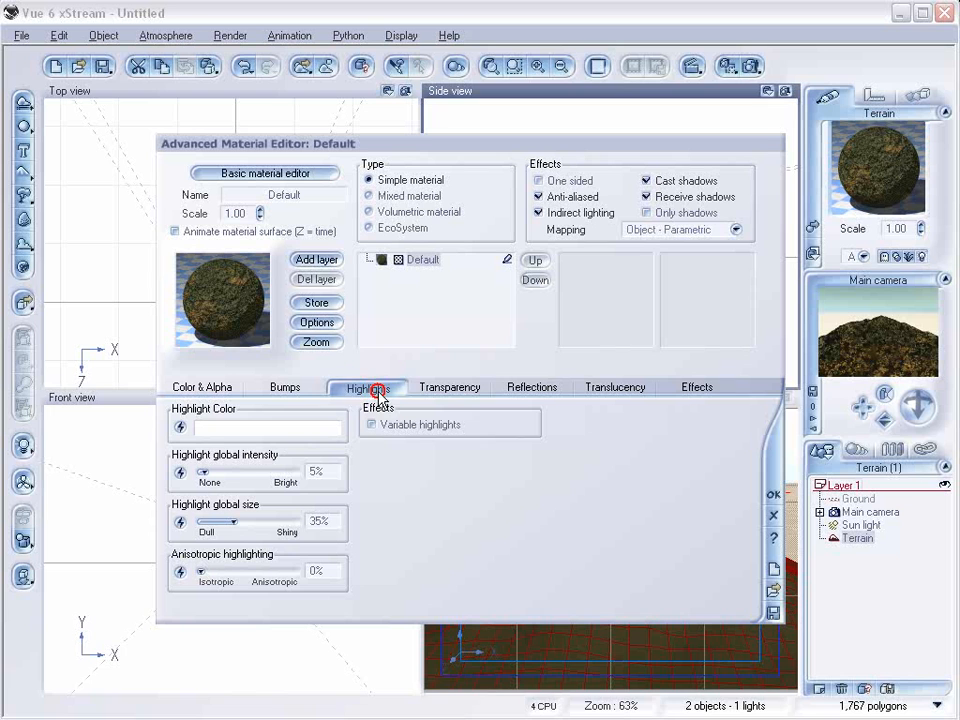
drag(203, 471, 262, 470)
drag(234, 521, 220, 519)
Change the material's highlight color to a light tan, RGB 214, 194, 159.
right_click(282, 430)
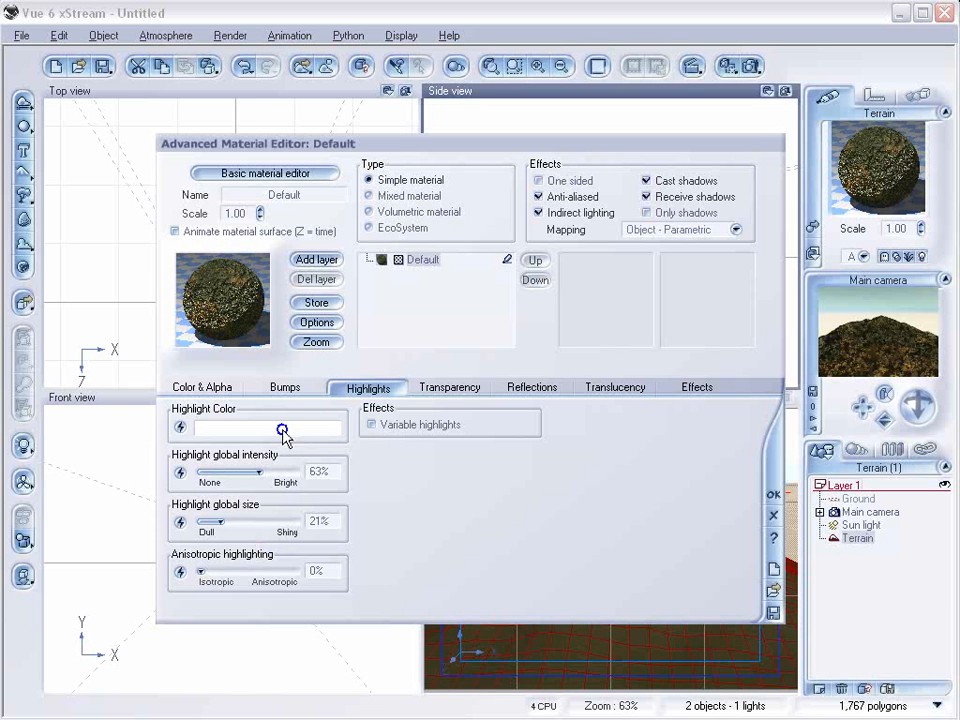
click(314, 447)
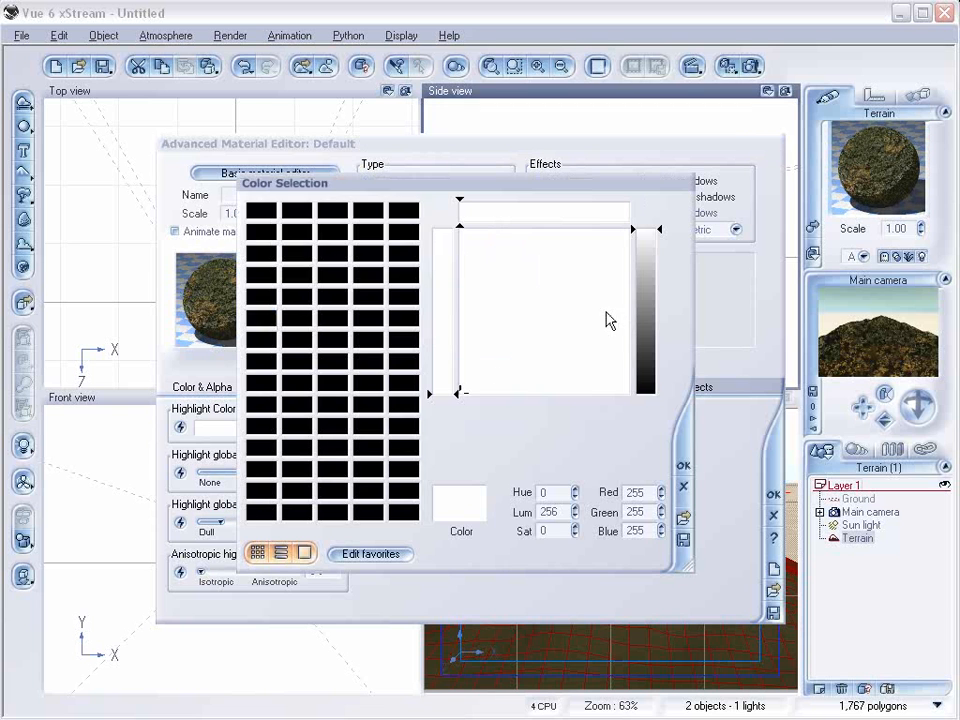
click(477, 327)
click(648, 272)
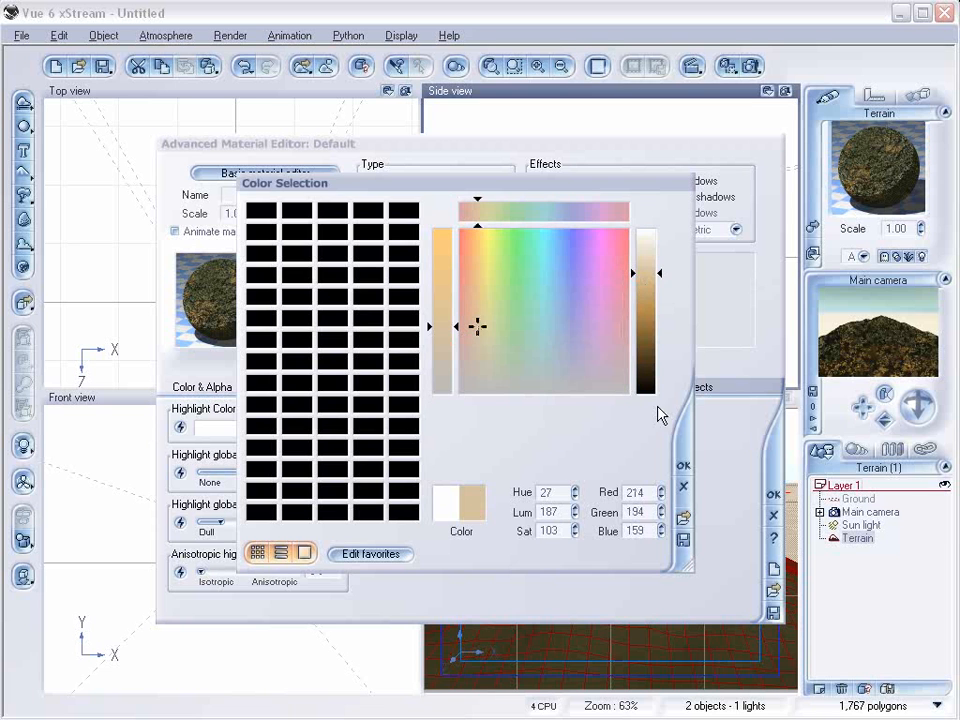
click(681, 463)
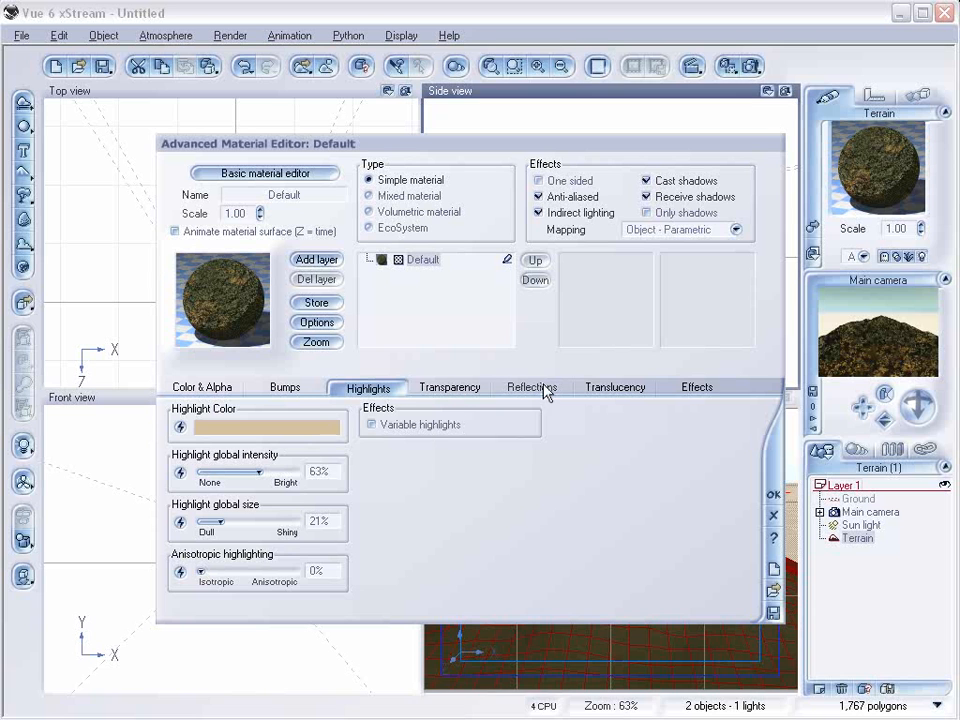
Set the material's diffuse lighting to 54%, ambient lighting to 36% and bump depth to 0.150.
click(708, 391)
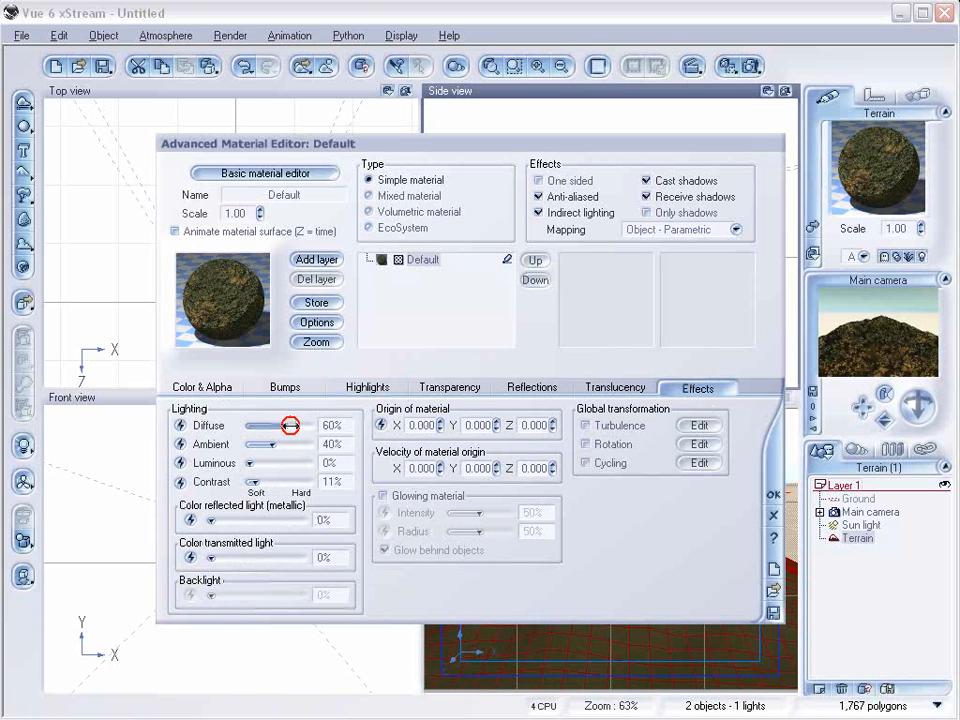
drag(287, 441, 280, 443)
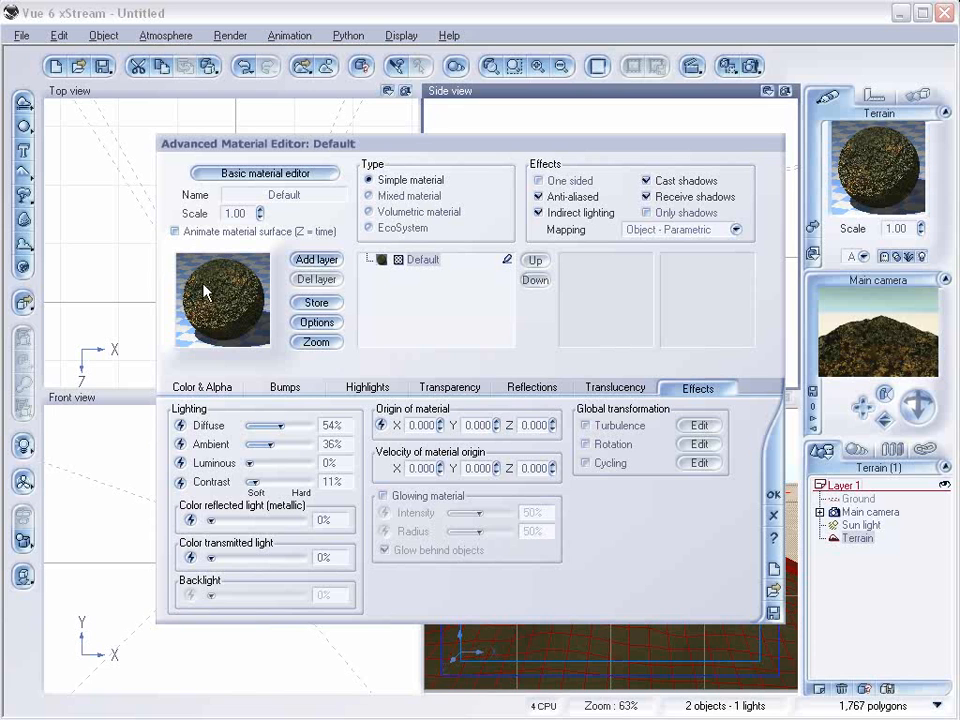
click(283, 385)
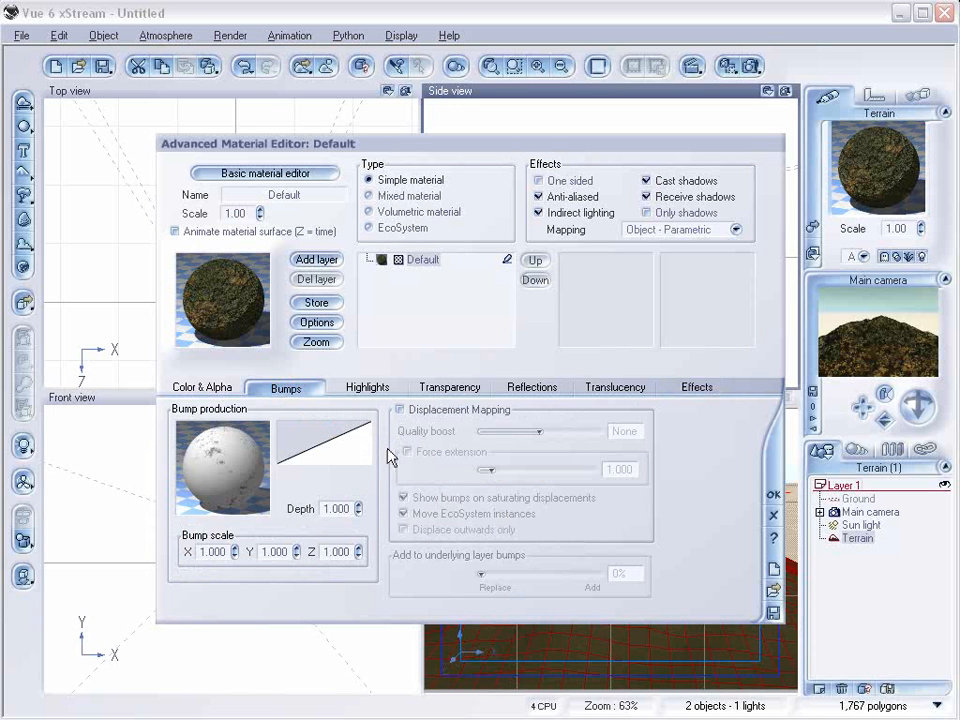
drag(358, 510, 358, 536)
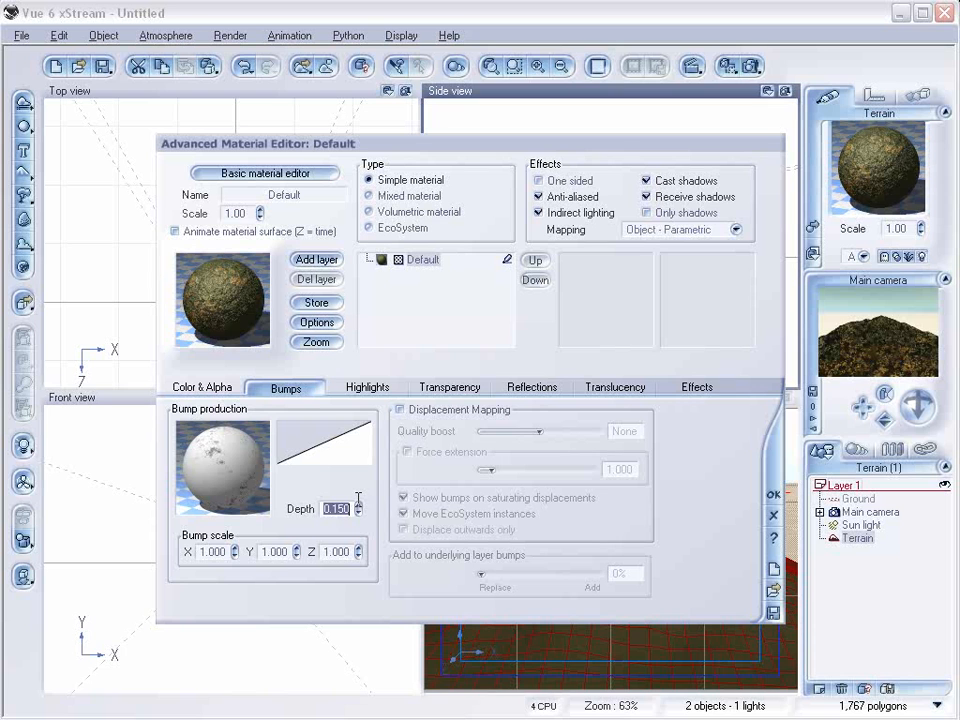
Lower the material's highlight global intensity to 31%.
click(369, 388)
click(266, 461)
drag(266, 465, 248, 467)
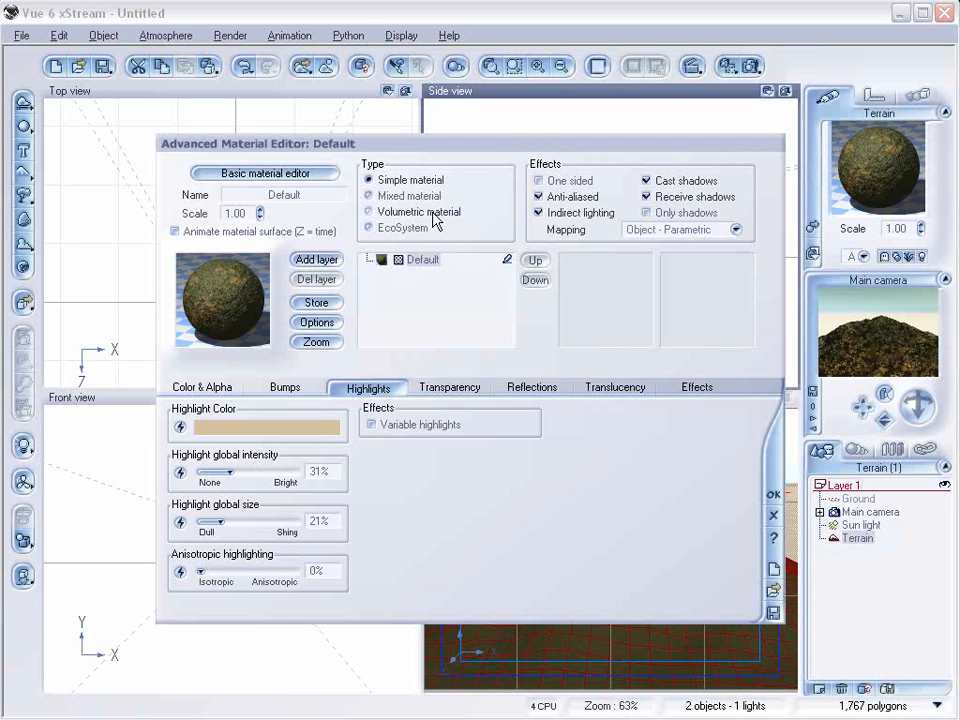
Name the terrain material baseground and accept the material changes.
double_click(298, 194)
text(baseground)
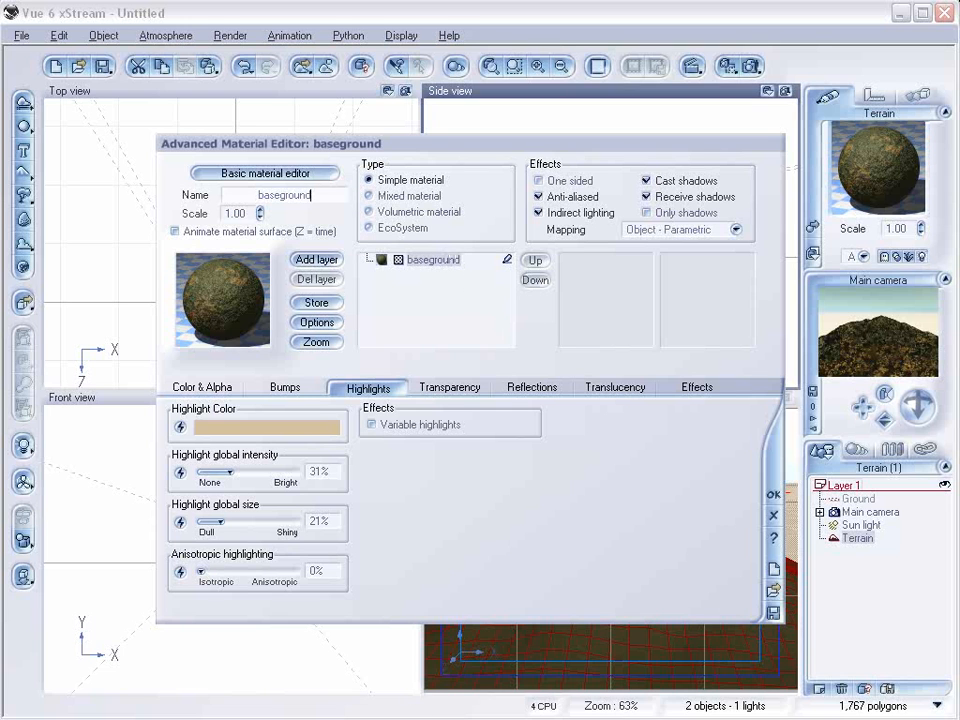
click(773, 498)
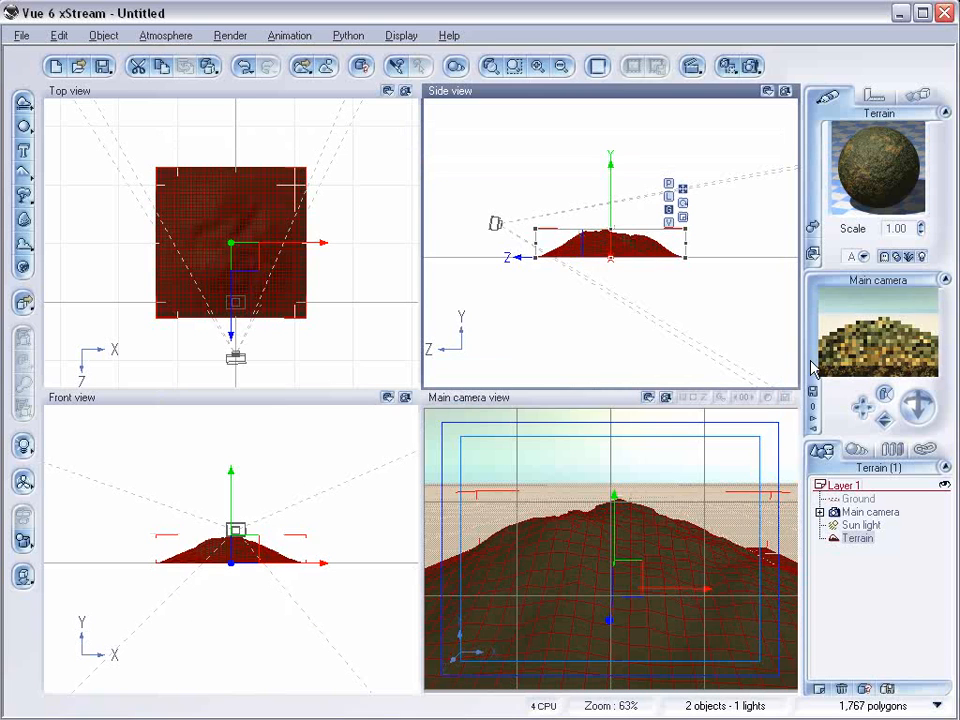
Render the terrain at Final quality and 640x480 resolution, and close the render display.
right_click(868, 325)
click(755, 65)
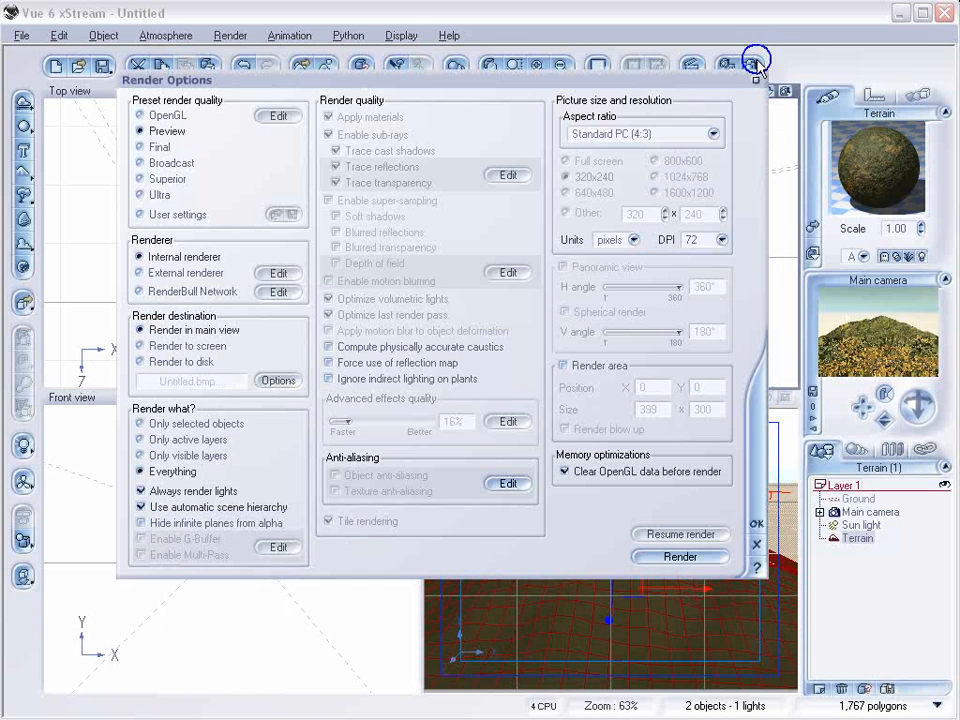
click(160, 347)
click(588, 192)
click(680, 557)
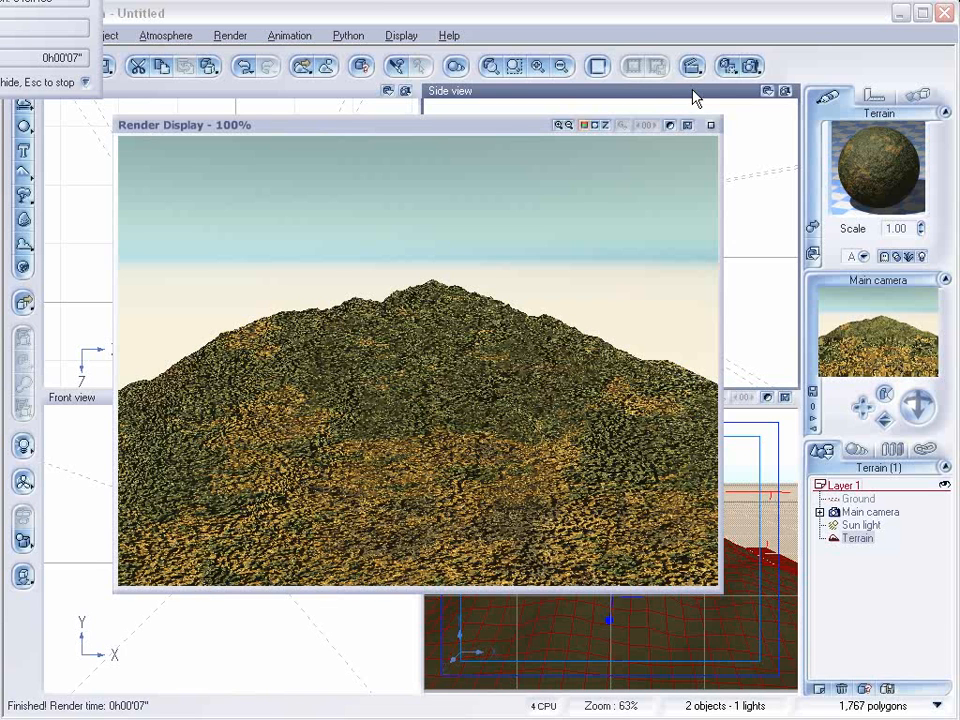
click(712, 125)
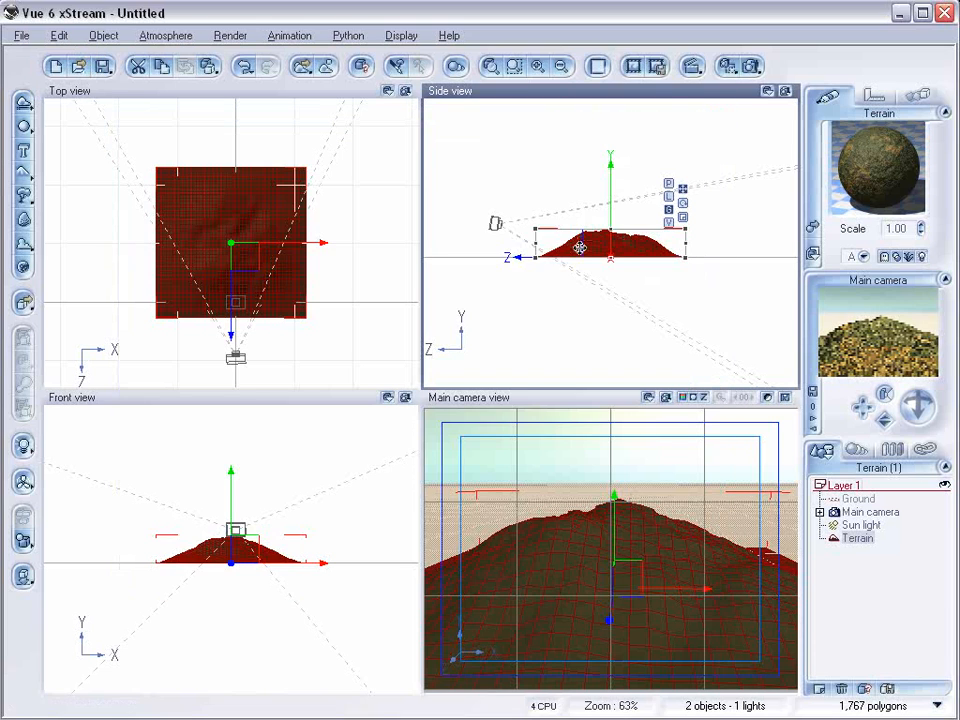
Replace the terrain with a new rock object and move the rock closer to the camera.
key(Delete)
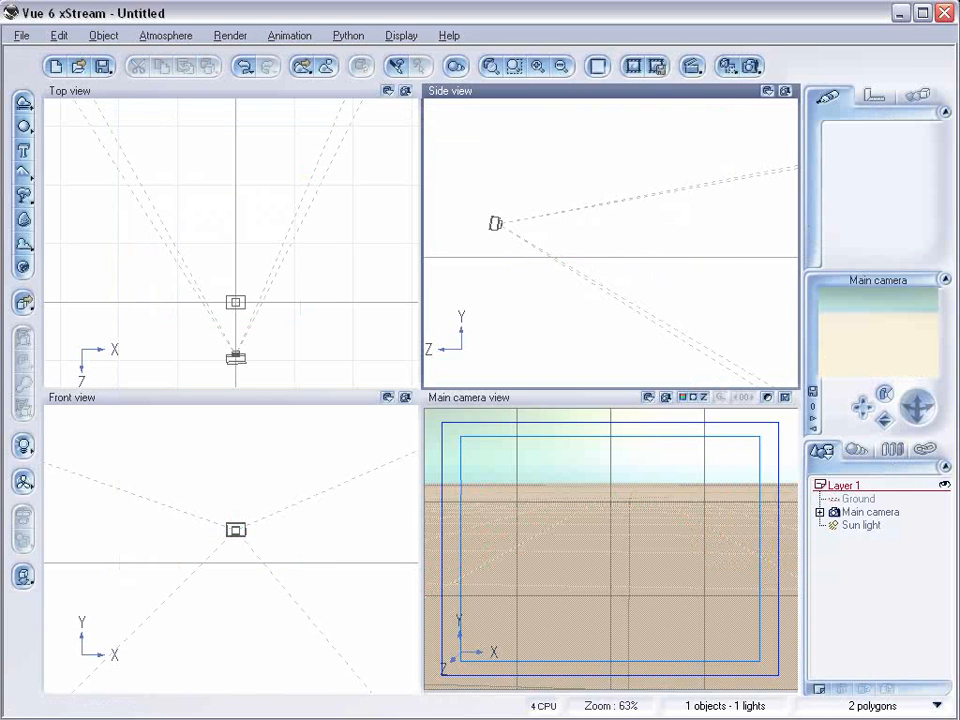
click(23, 172)
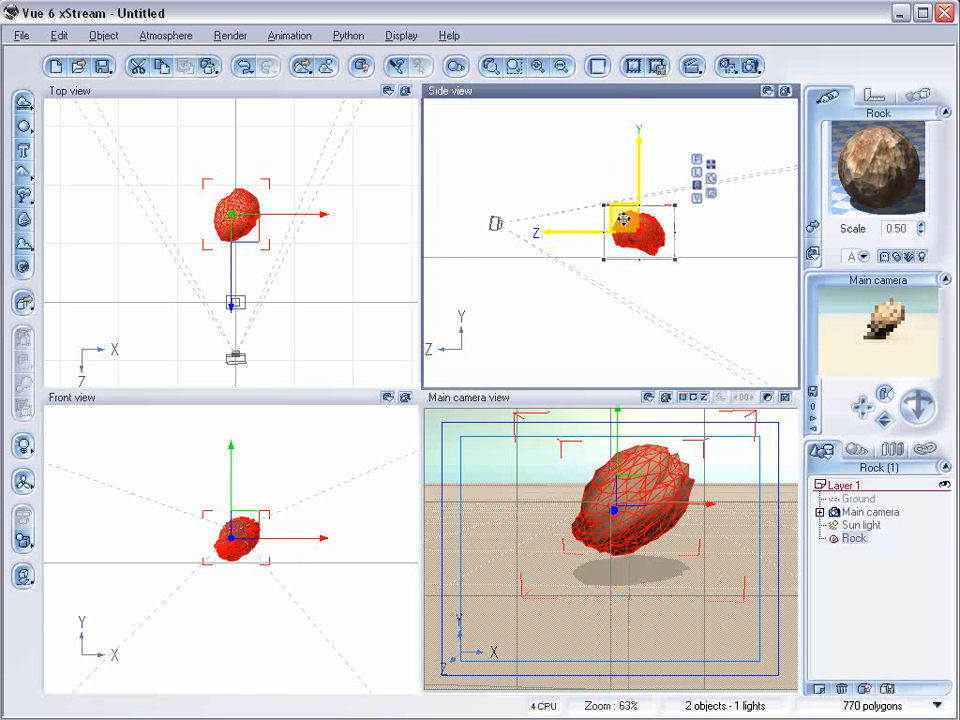
drag(623, 218, 575, 220)
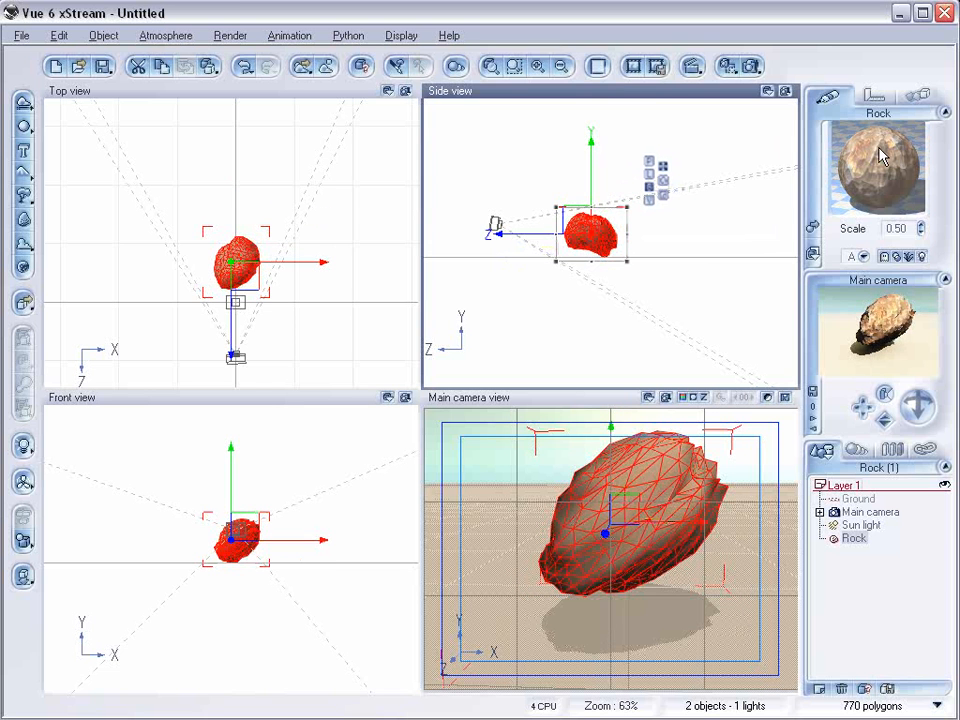
Replace the rock's Chipped material with the Default material from the Rocks collection.
double_click(880, 155)
drag(445, 95, 437, 131)
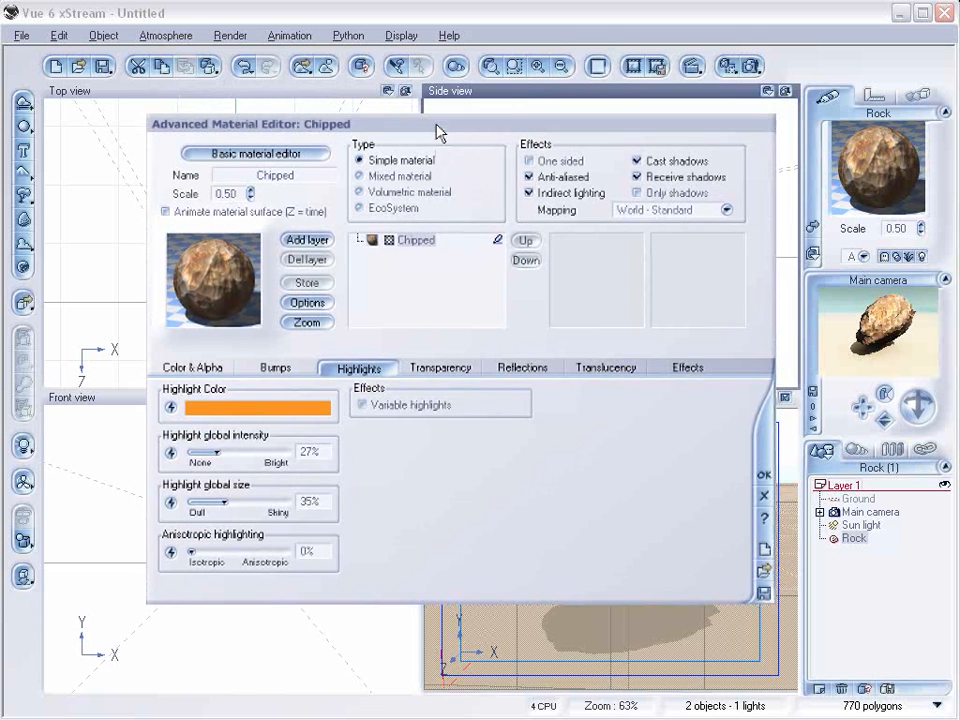
double_click(208, 272)
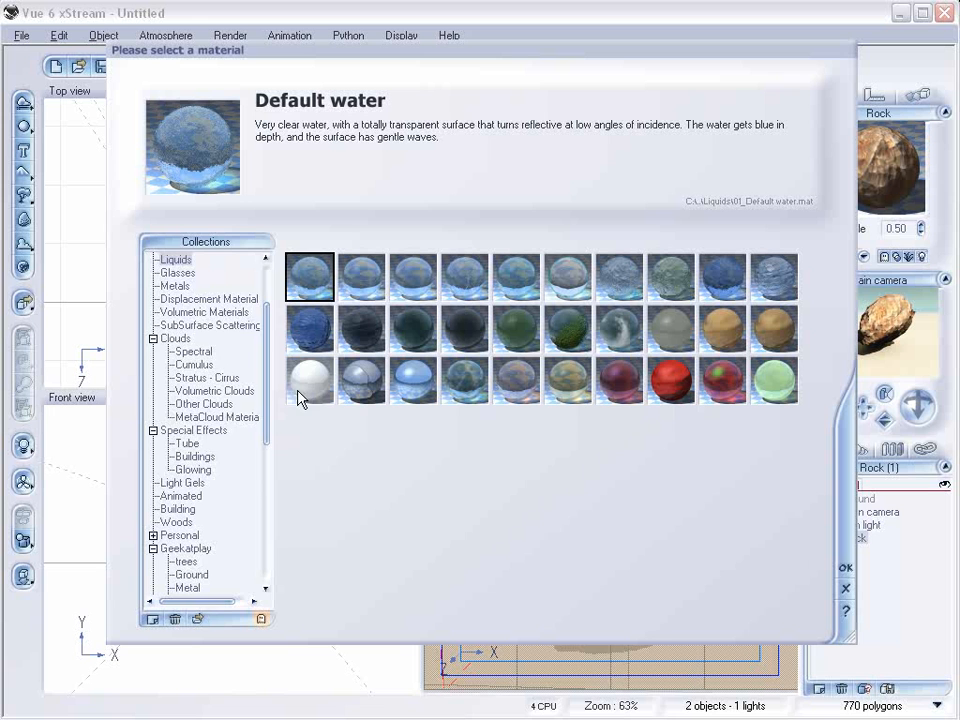
drag(266, 395, 266, 360)
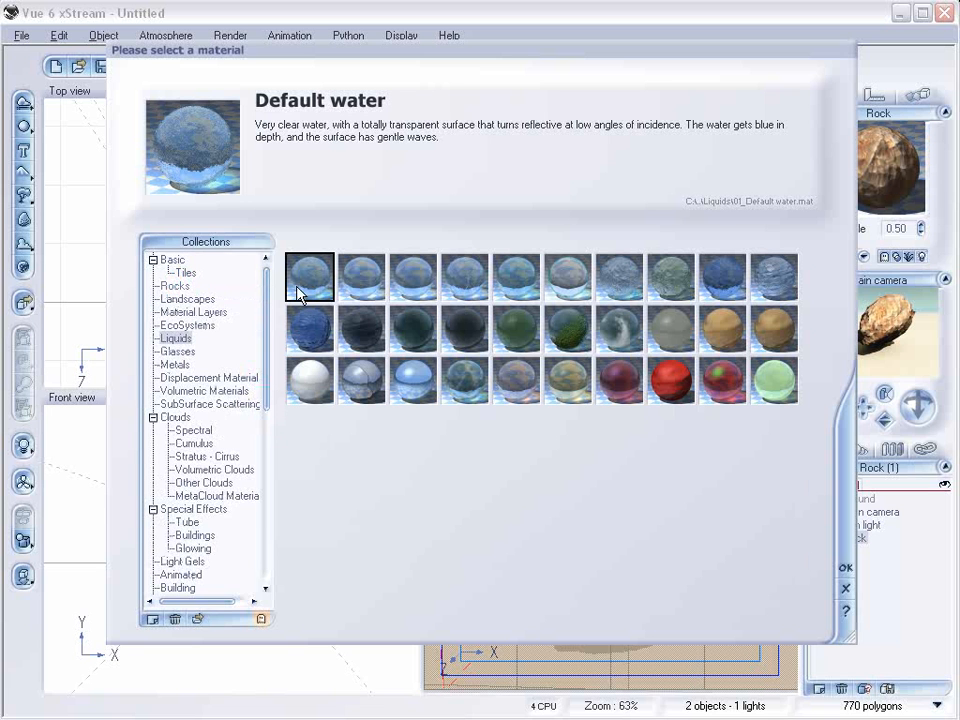
click(176, 286)
click(318, 276)
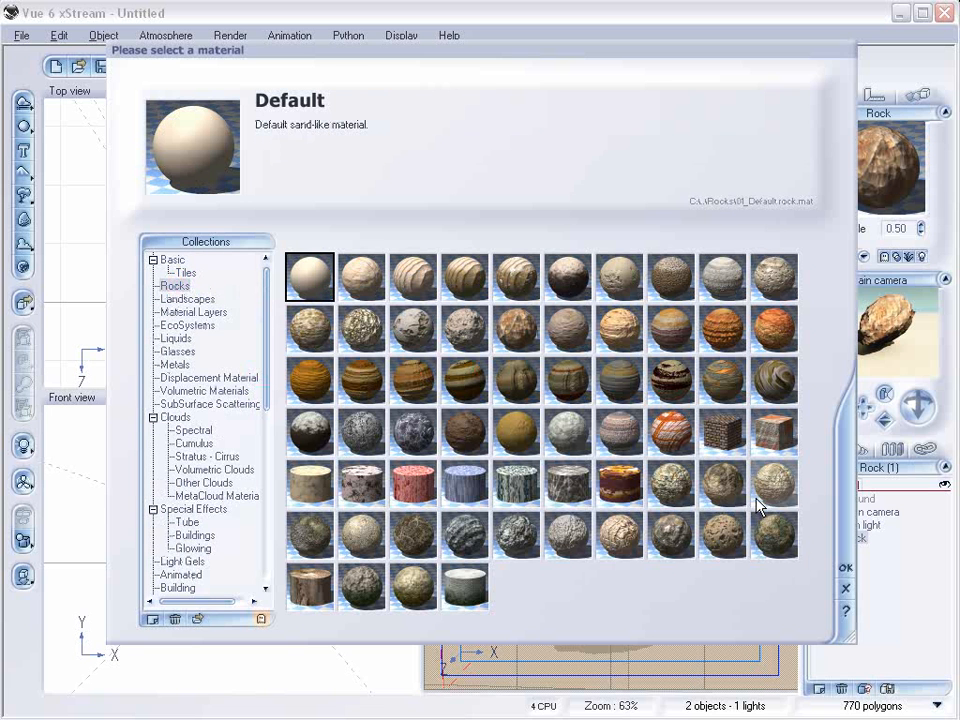
click(846, 567)
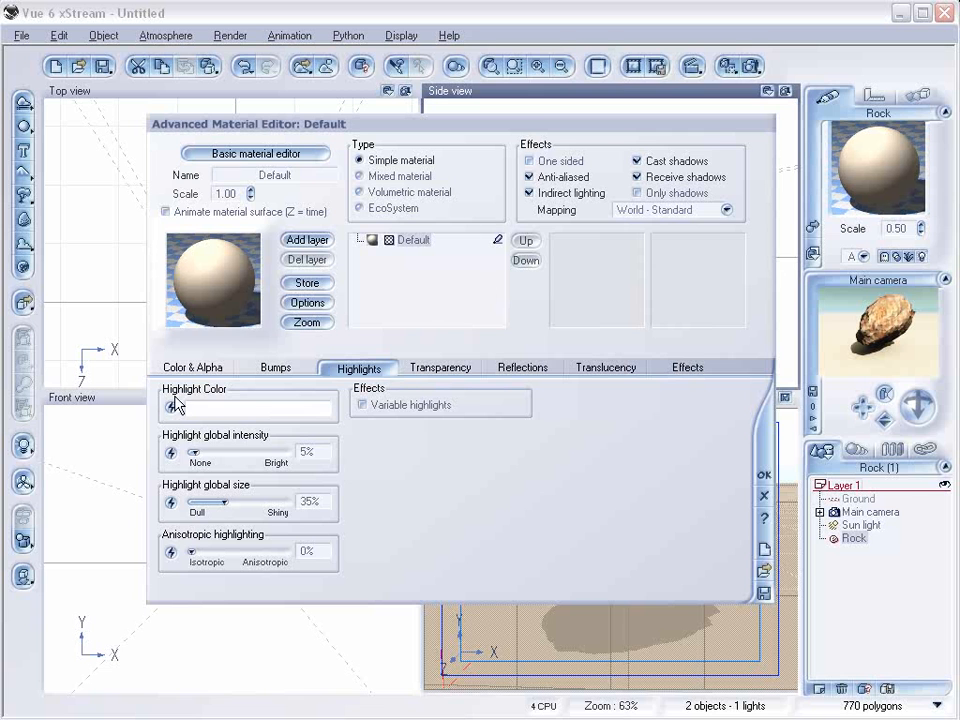
Edit the rock material's color map and set a key color to light gray, RGB 218, 219, 214.
click(192, 367)
click(318, 400)
right_click(429, 476)
click(445, 477)
double_click(435, 282)
click(479, 327)
drag(479, 329, 493, 387)
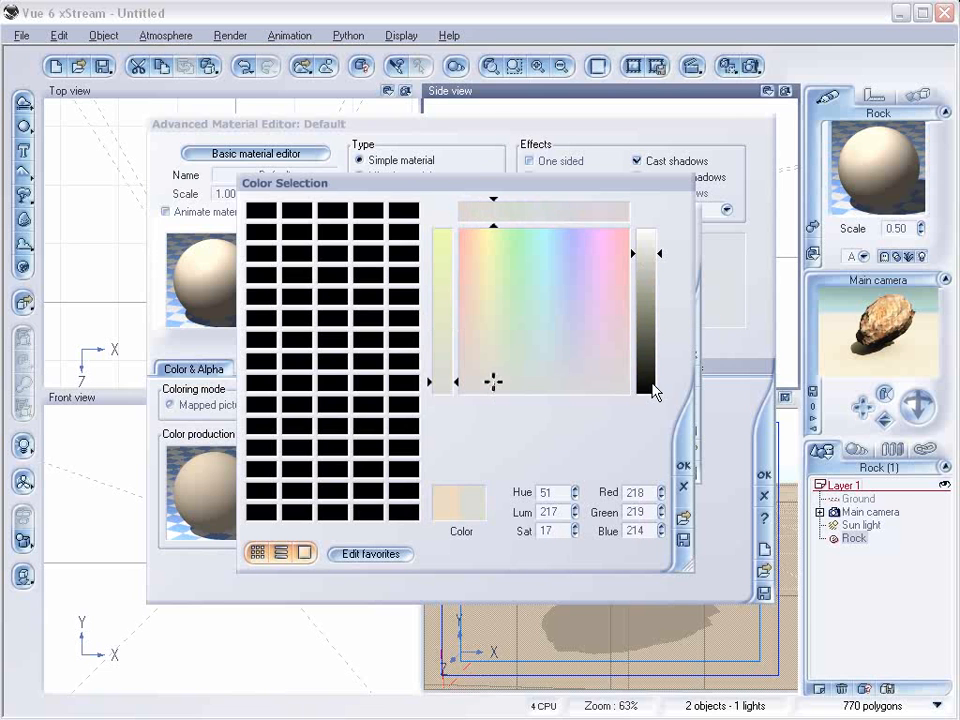
click(678, 466)
Add a key color at position -0.36 in the rock material's color map and make it a dark brownish gray.
click(497, 285)
double_click(489, 302)
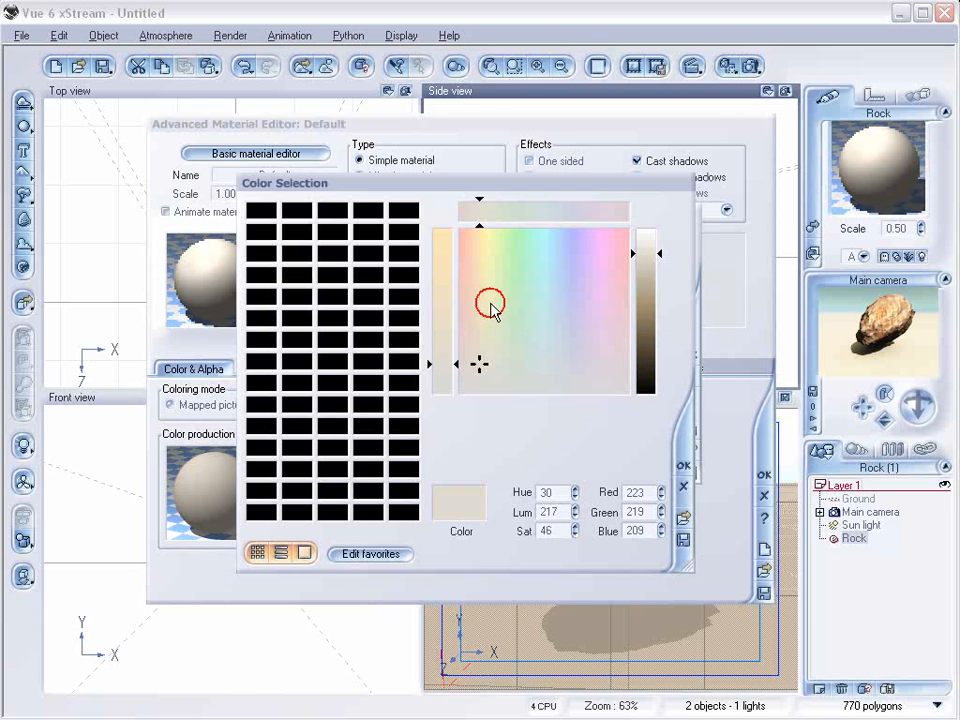
mouse_move(480, 368)
mouse_down()
mouse_move(484, 377)
mouse_move(470, 387)
mouse_up()
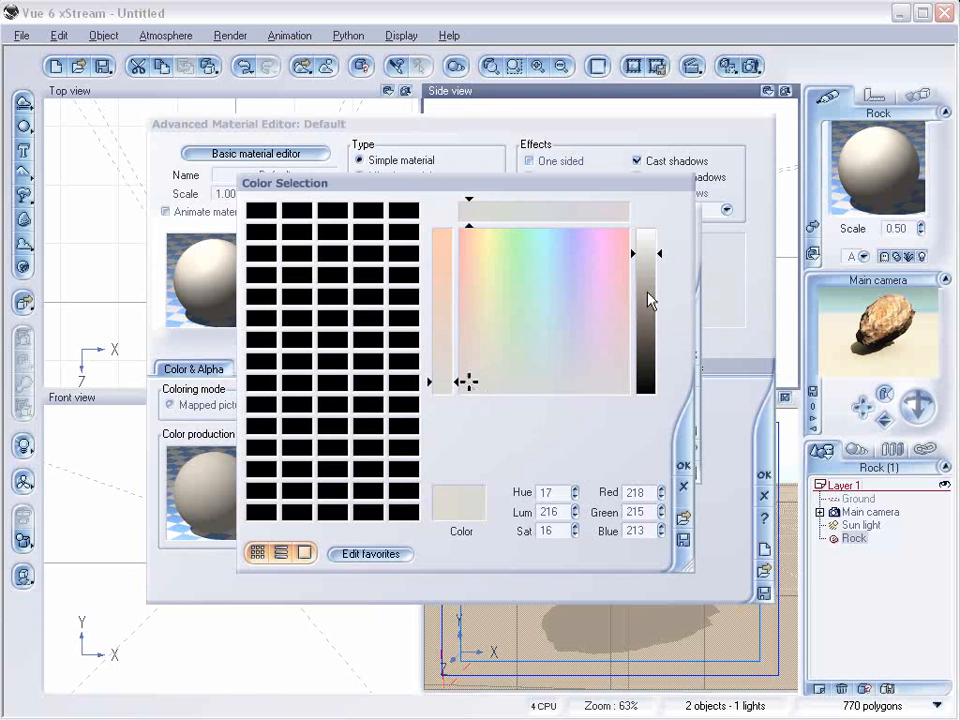
drag(648, 298, 652, 350)
click(678, 466)
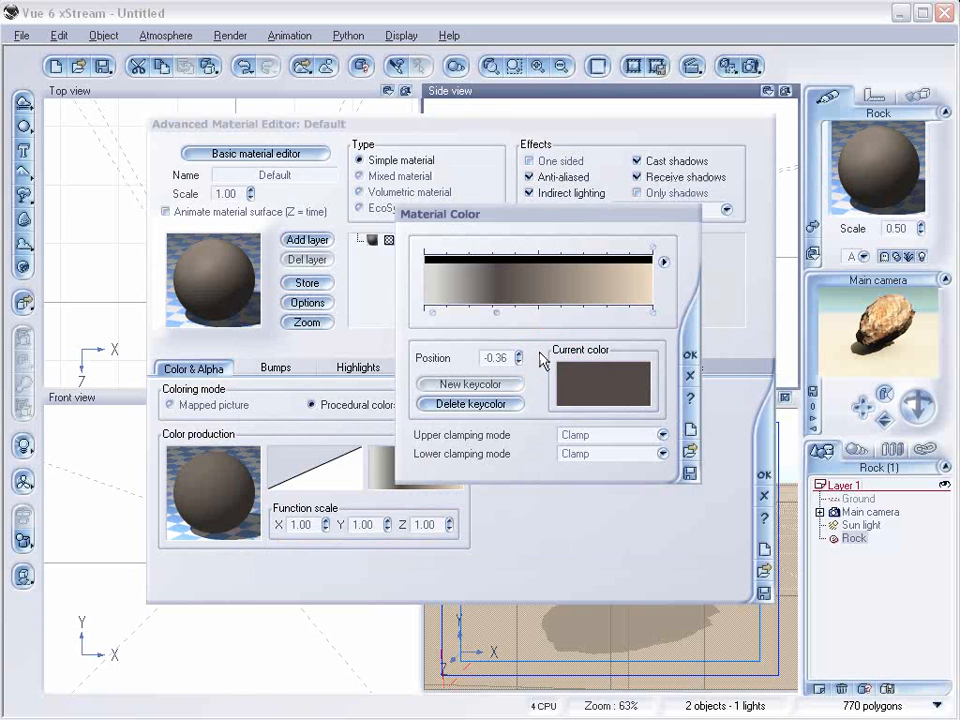
Add a key color at position -0.11 in the color map and set it to dark olive gray, RGB 65, 69, 58.
click(521, 293)
double_click(521, 293)
drag(481, 382, 513, 382)
mouse_move(645, 332)
mouse_down()
mouse_move(646, 317)
mouse_move(648, 358)
mouse_up()
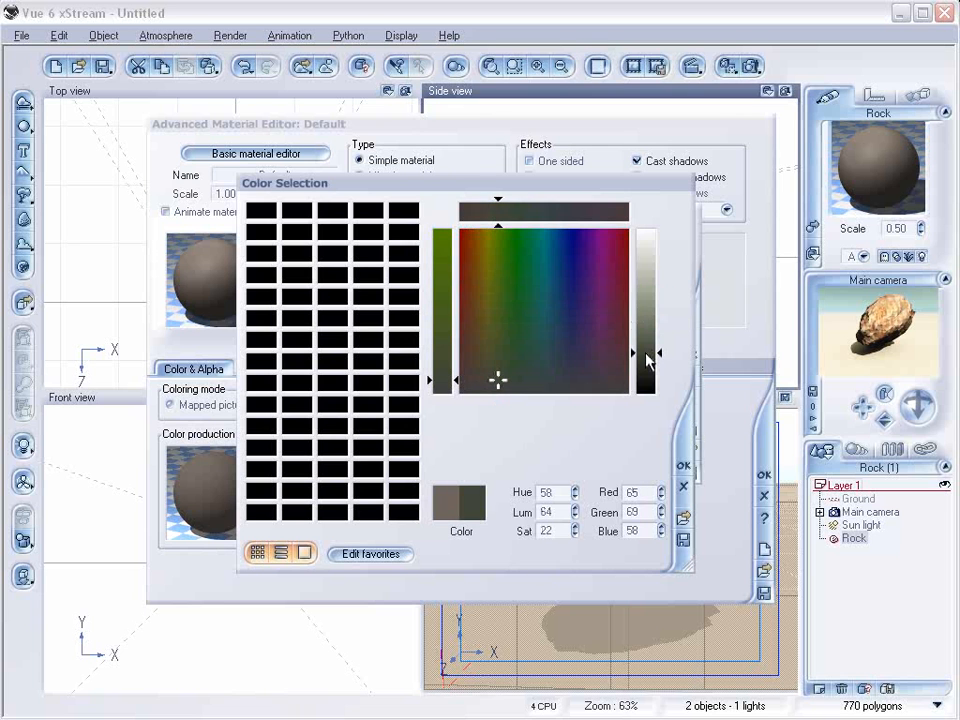
click(679, 458)
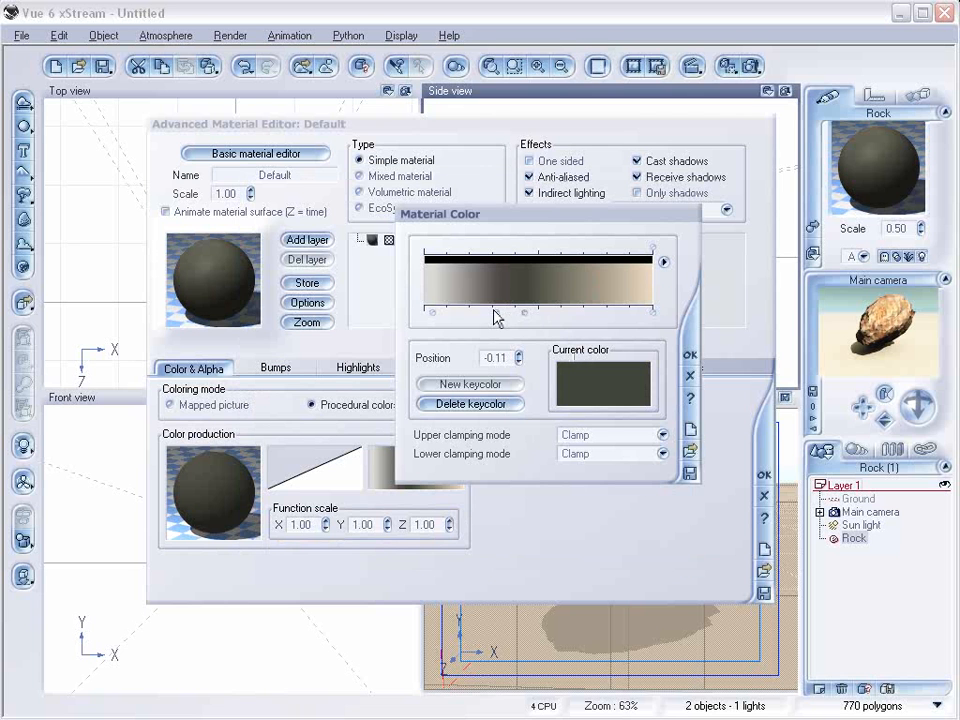
Add a key color at position 0.16 in the color map and make it a light warm gray.
double_click(558, 290)
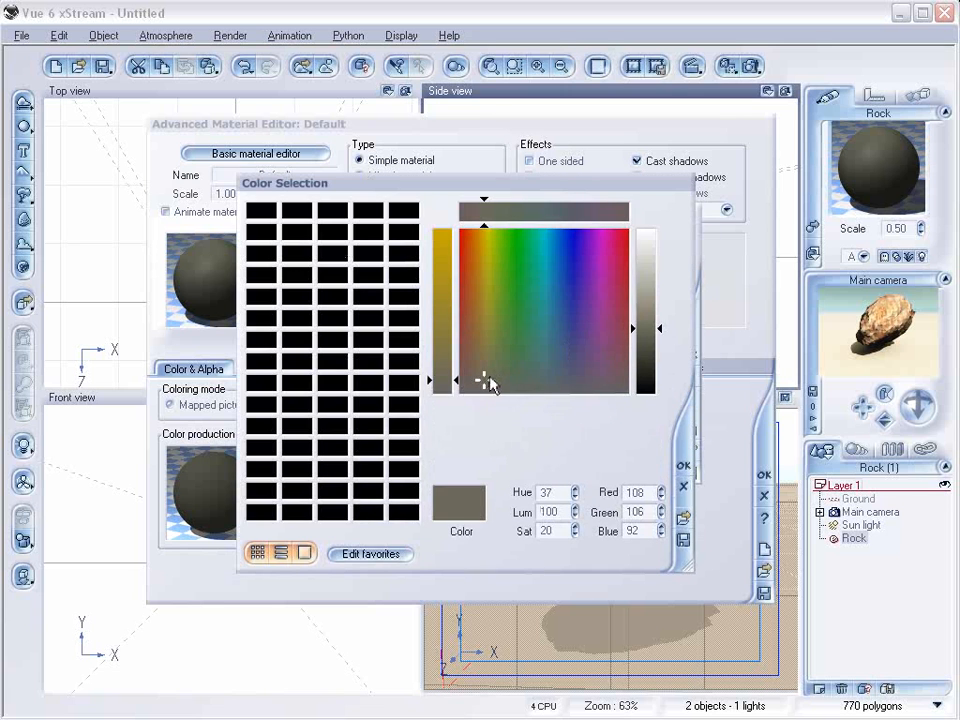
click(650, 266)
click(683, 462)
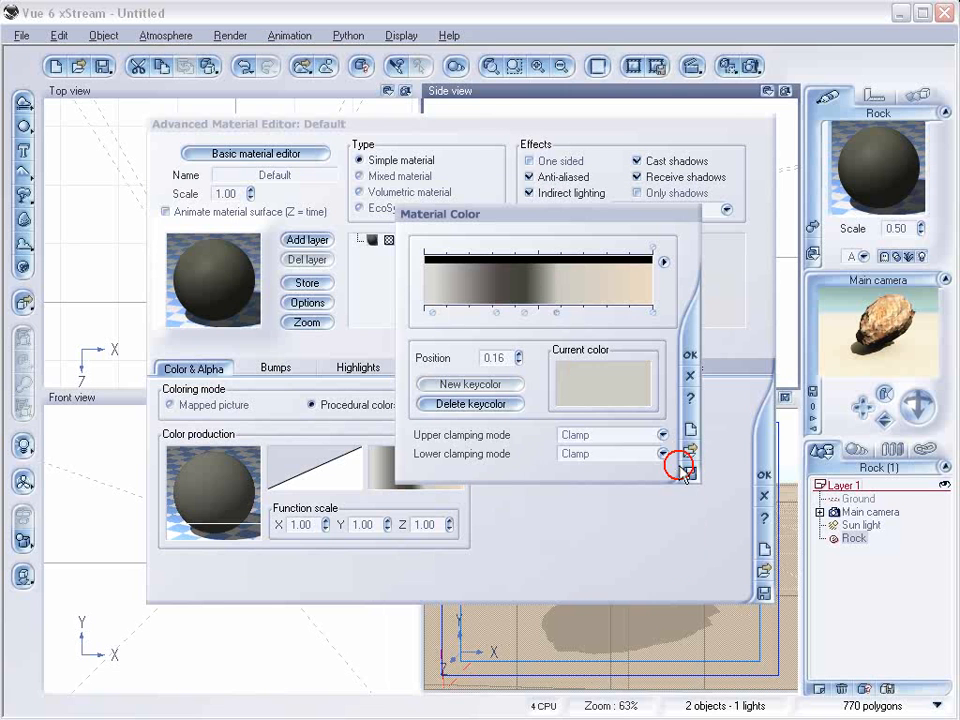
Set the color map's end key color at position 1.00 to near-white, RGB 236, 237, 235, and accept the color map.
click(652, 313)
right_click(640, 378)
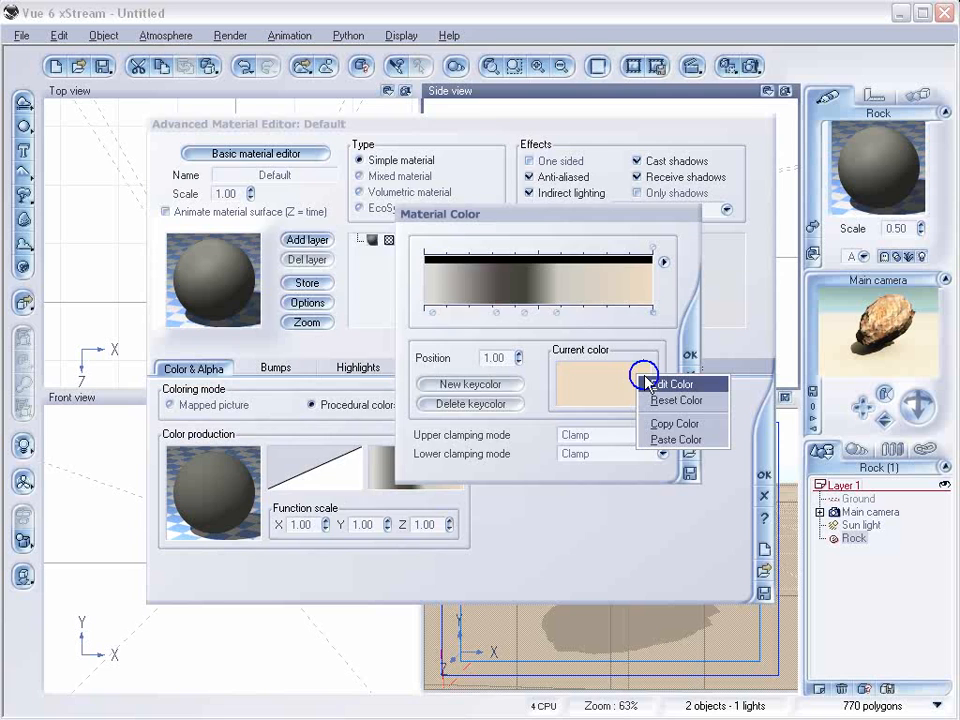
click(680, 386)
mouse_move(478, 311)
mouse_down()
mouse_move(497, 371)
mouse_move(516, 387)
mouse_move(499, 388)
mouse_up()
click(649, 243)
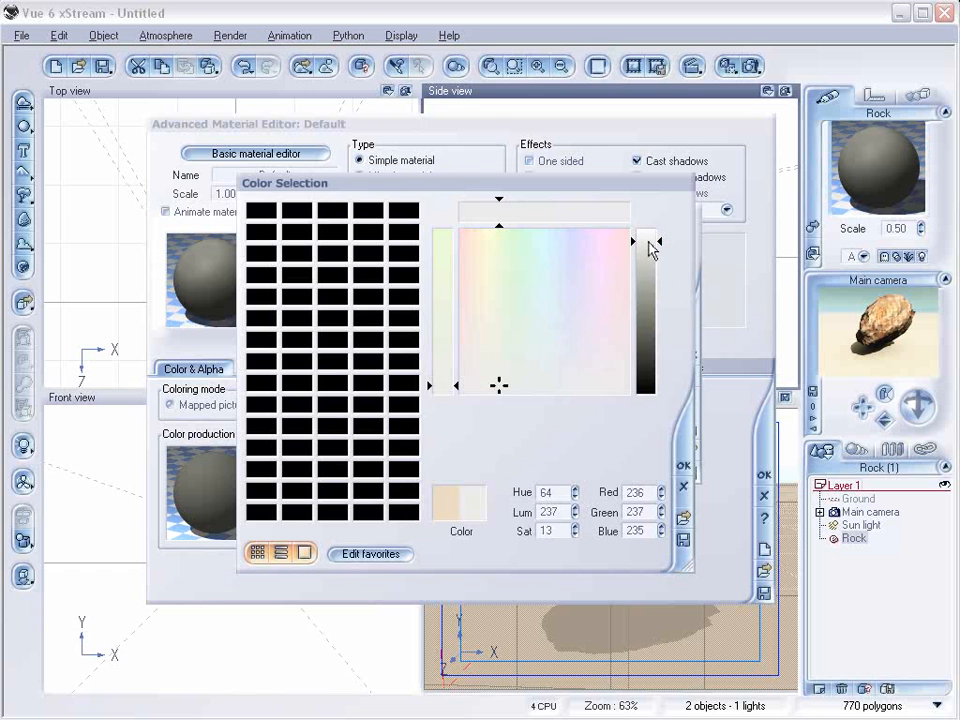
click(684, 465)
click(553, 310)
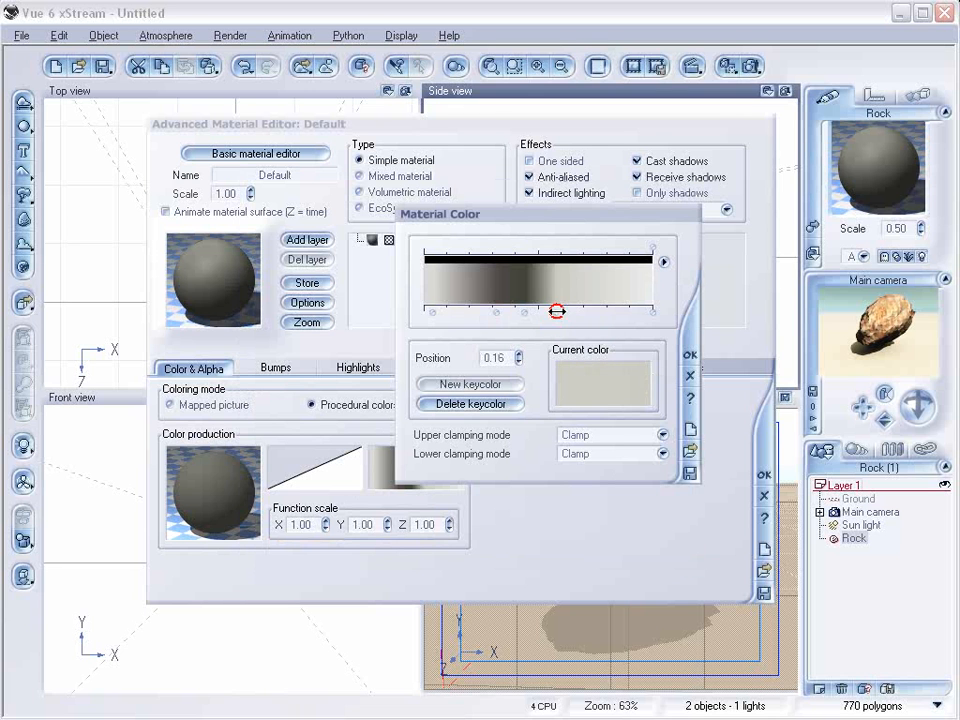
click(524, 313)
click(691, 353)
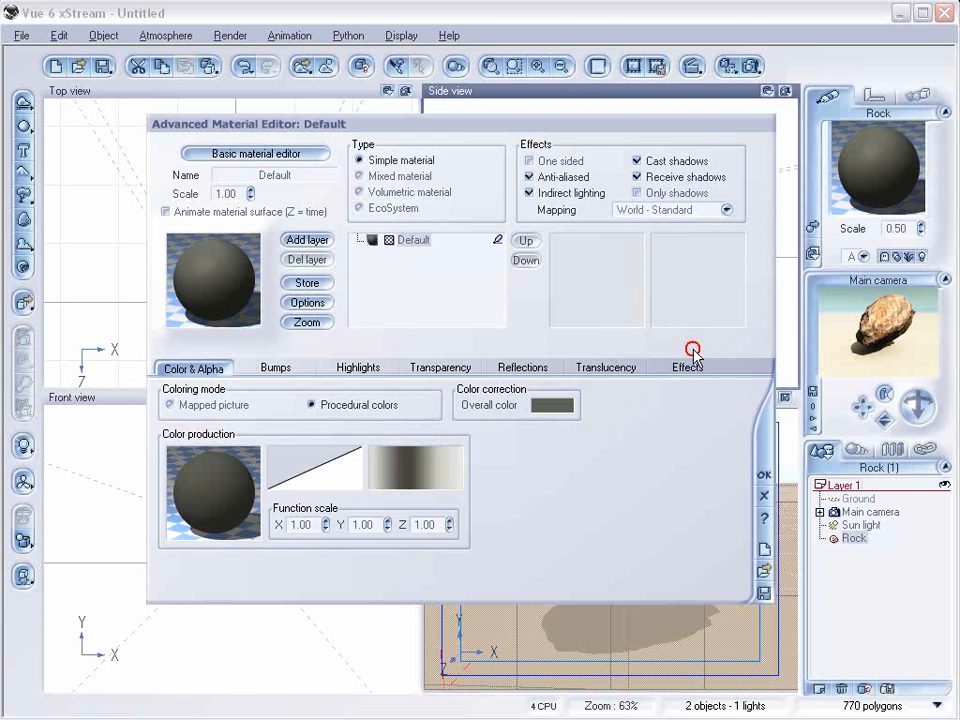
Replace the color function's constant node with a Simple Fractal, using roughness 0.798246, gain 3.09905 and largest feature 3.49174.
right_click(234, 490)
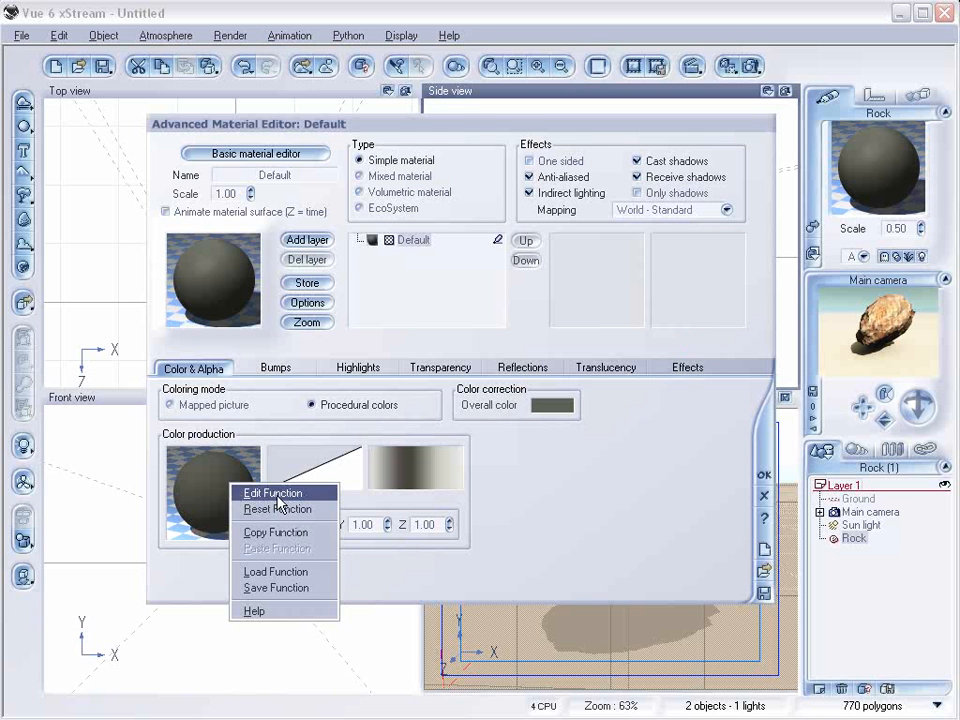
click(268, 491)
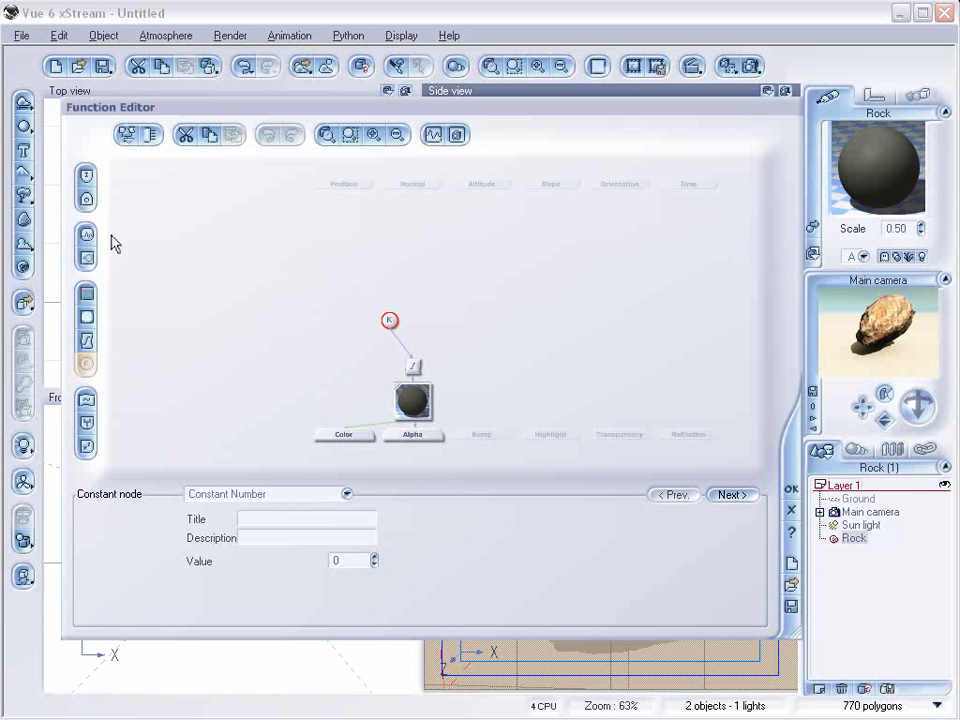
click(87, 259)
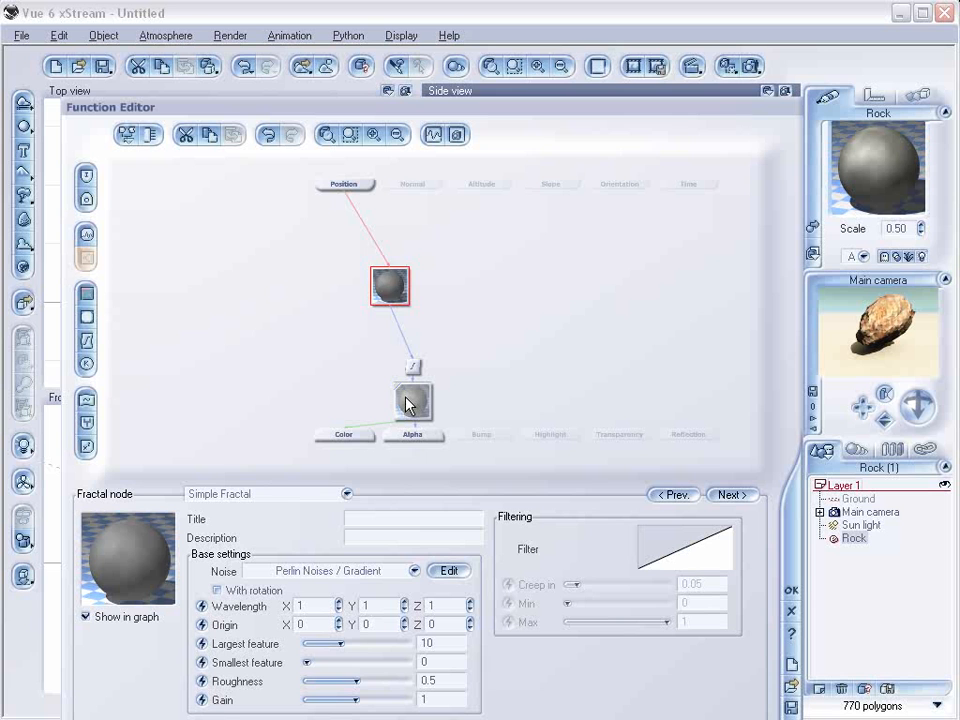
drag(357, 685, 388, 701)
drag(342, 643, 339, 643)
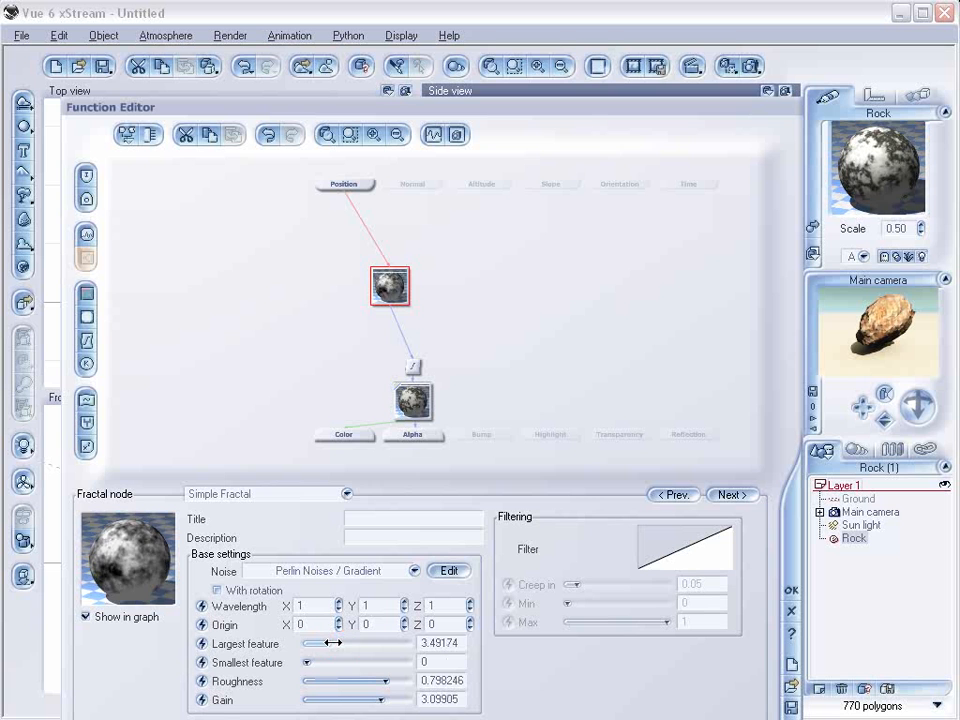
Line up the fractal, filter and color map nodes below Position, and add a noise node feeding the Bump output beside the fractal.
drag(407, 401, 363, 377)
drag(403, 288, 357, 266)
drag(413, 344, 368, 321)
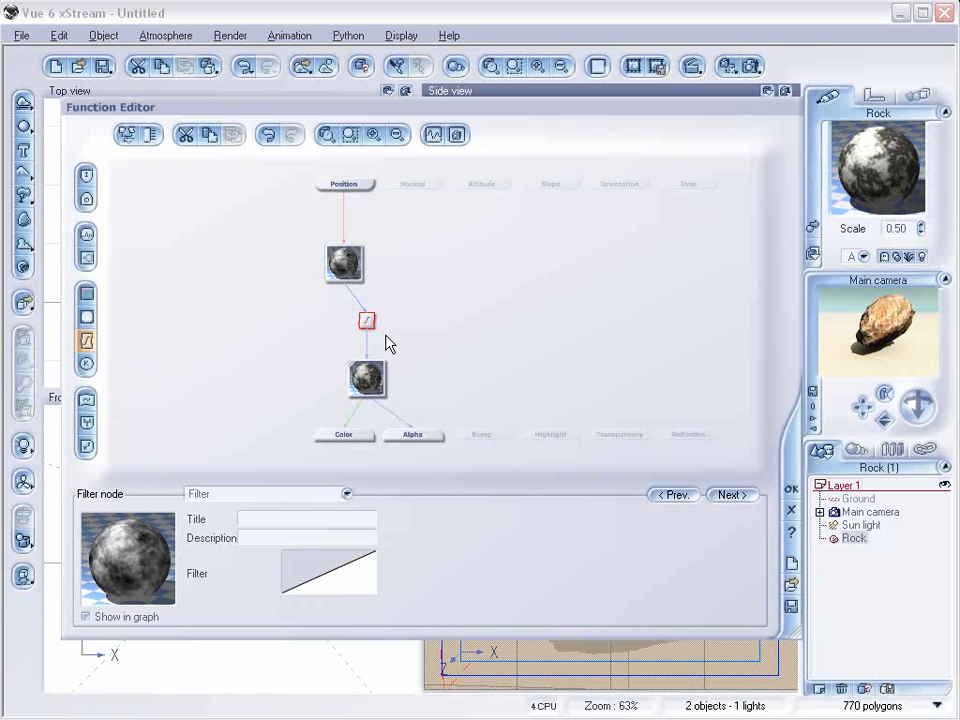
click(486, 434)
click(90, 242)
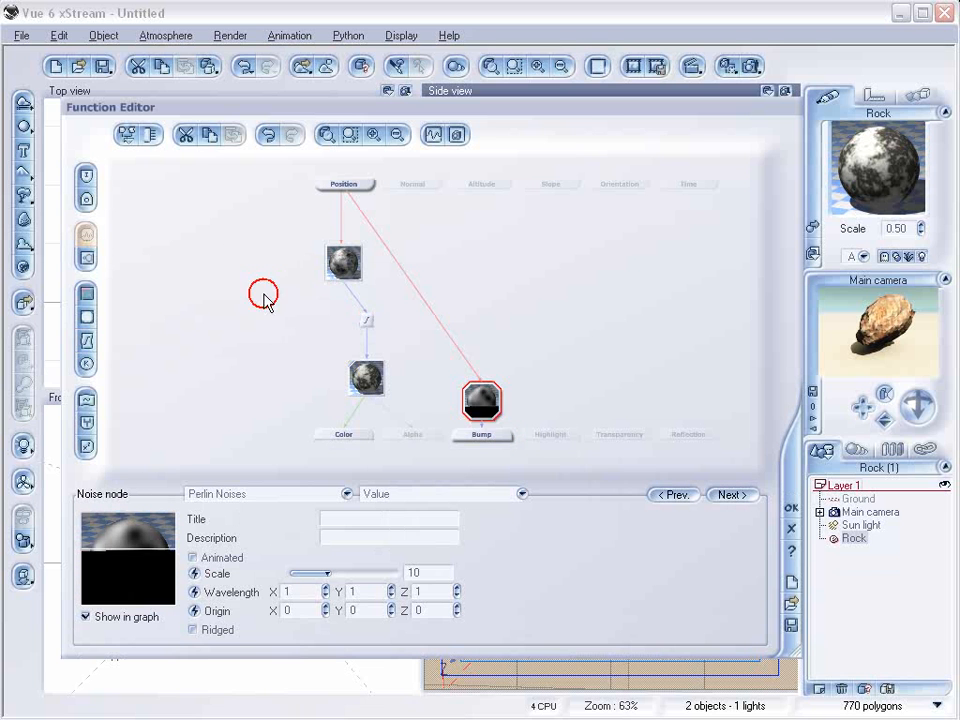
drag(482, 398, 458, 262)
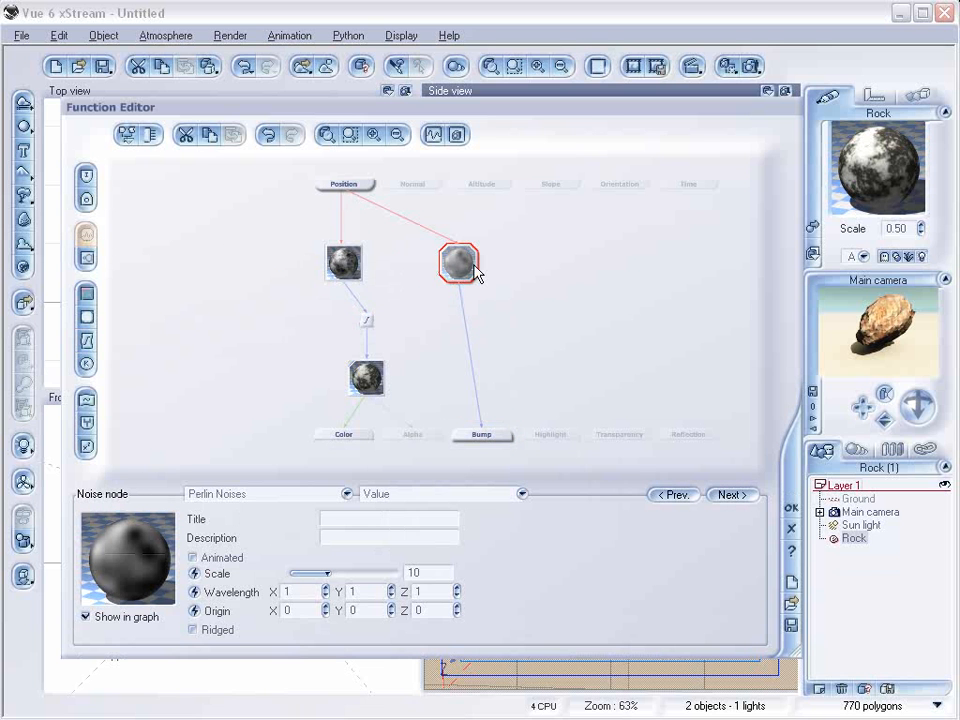
Change the noise node to ridged Perlin Value-Gradient (Variable) with scale 1.22203 and a Y wavelength of 4.
click(345, 493)
mouse_move(280, 598)
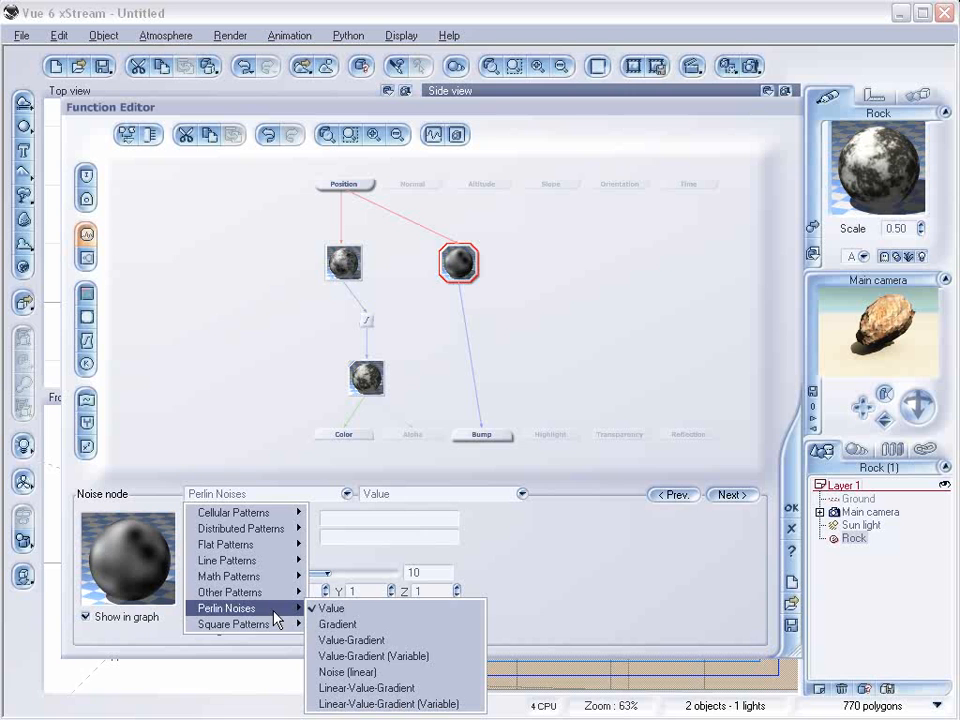
click(405, 656)
drag(369, 569, 321, 569)
click(193, 629)
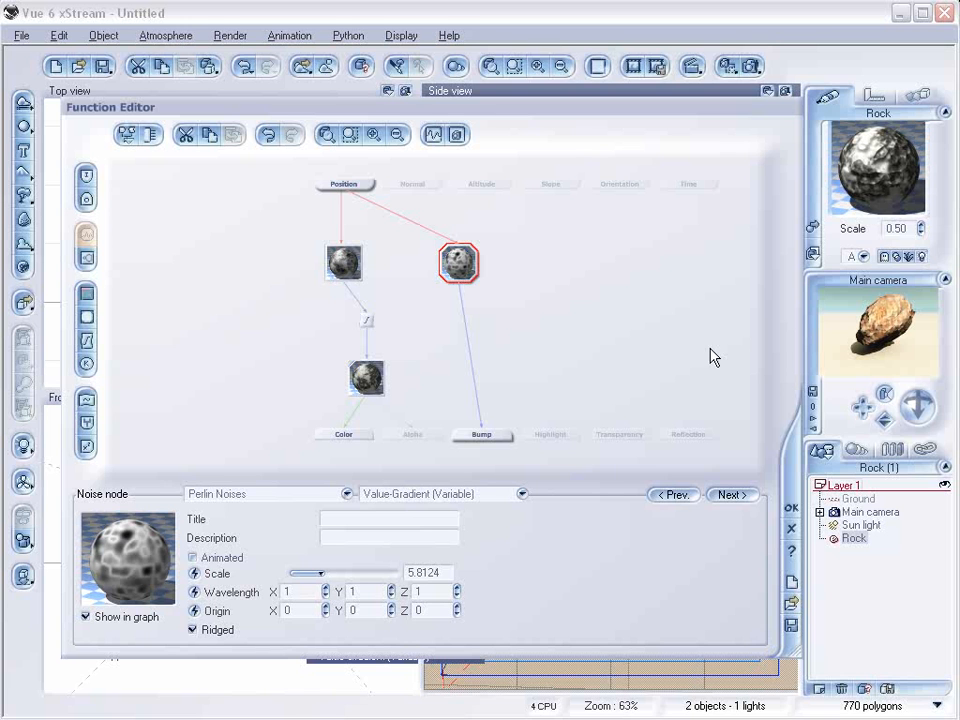
click(390, 588)
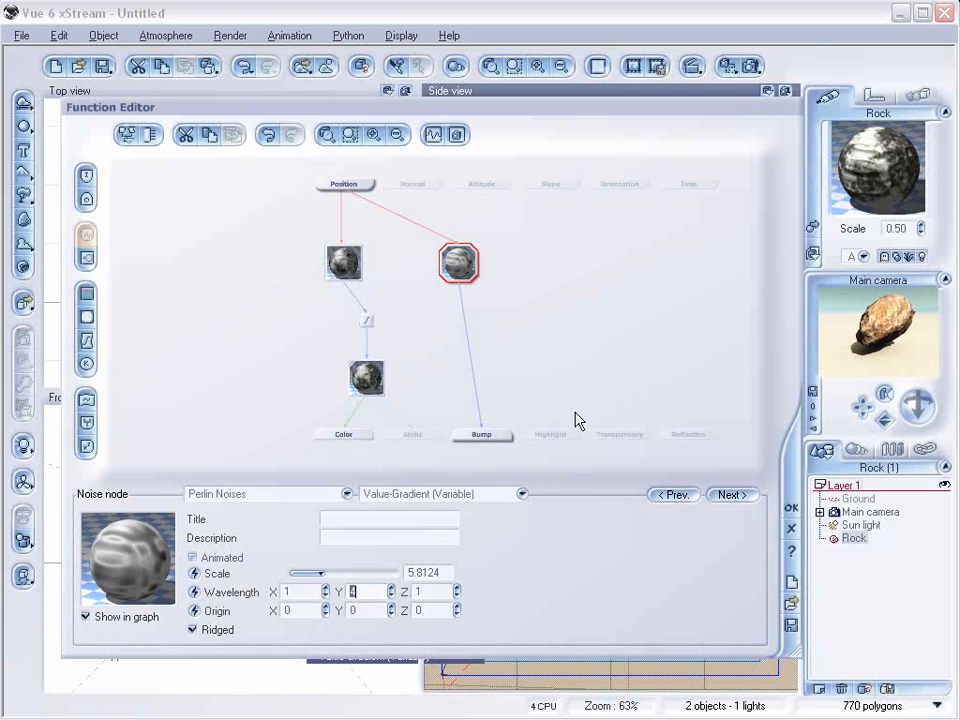
drag(330, 565, 312, 568)
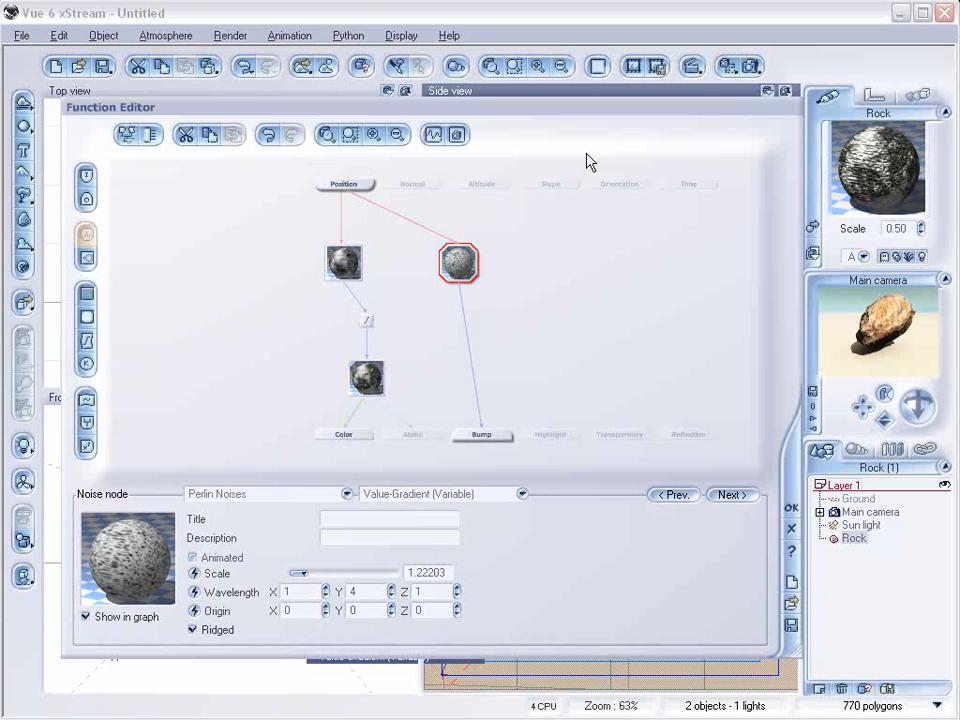
Insert a Blender combiner between the noise node and the Bump output, and connect the Simple Fractal as its second input.
click(472, 364)
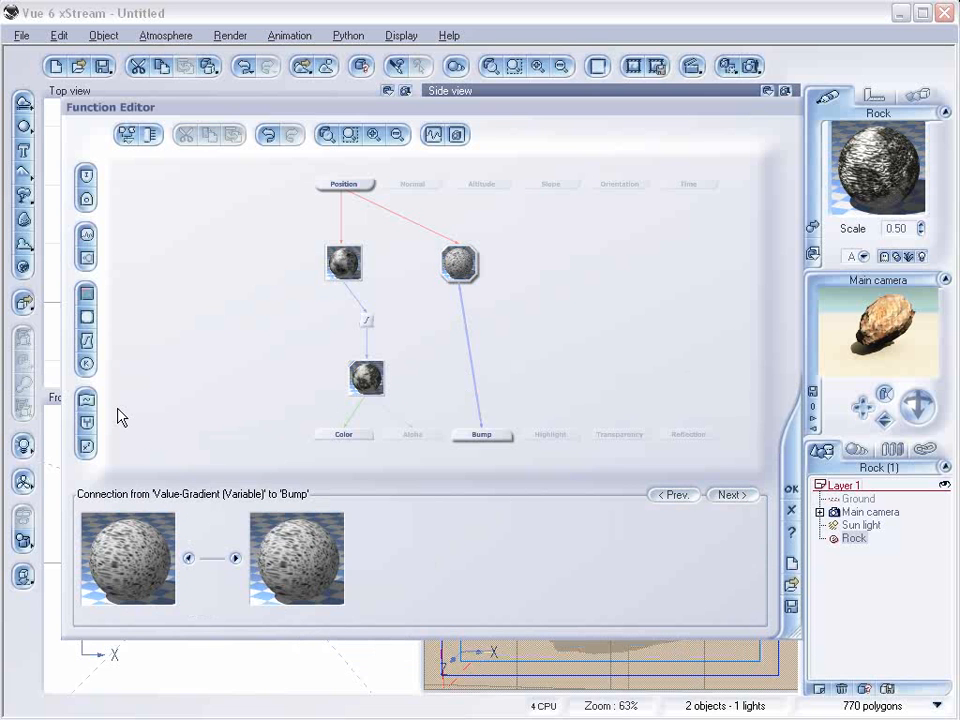
click(86, 420)
drag(437, 360, 346, 272)
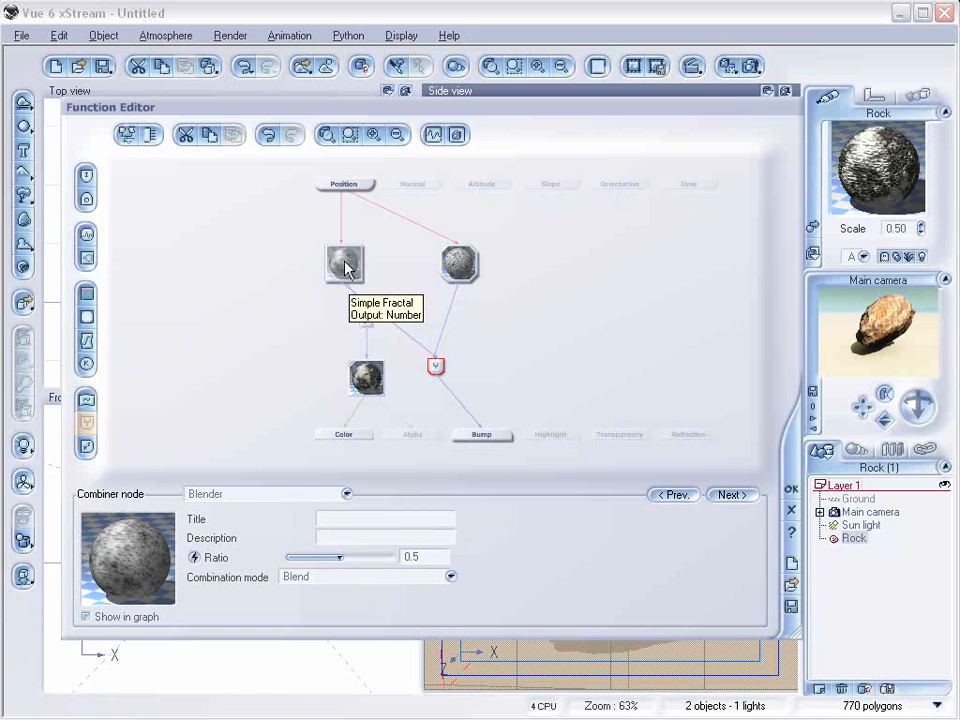
Set the rock's material scale to 1.00, link the Blender node to the Highlight output, and accept the function graph.
click(915, 188)
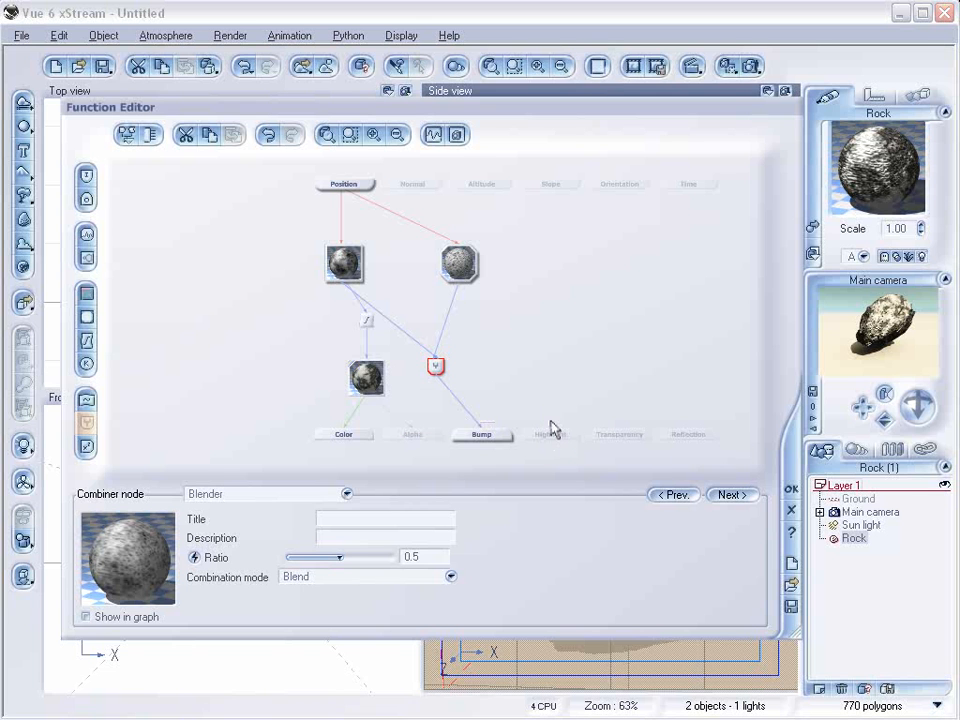
drag(549, 427, 437, 366)
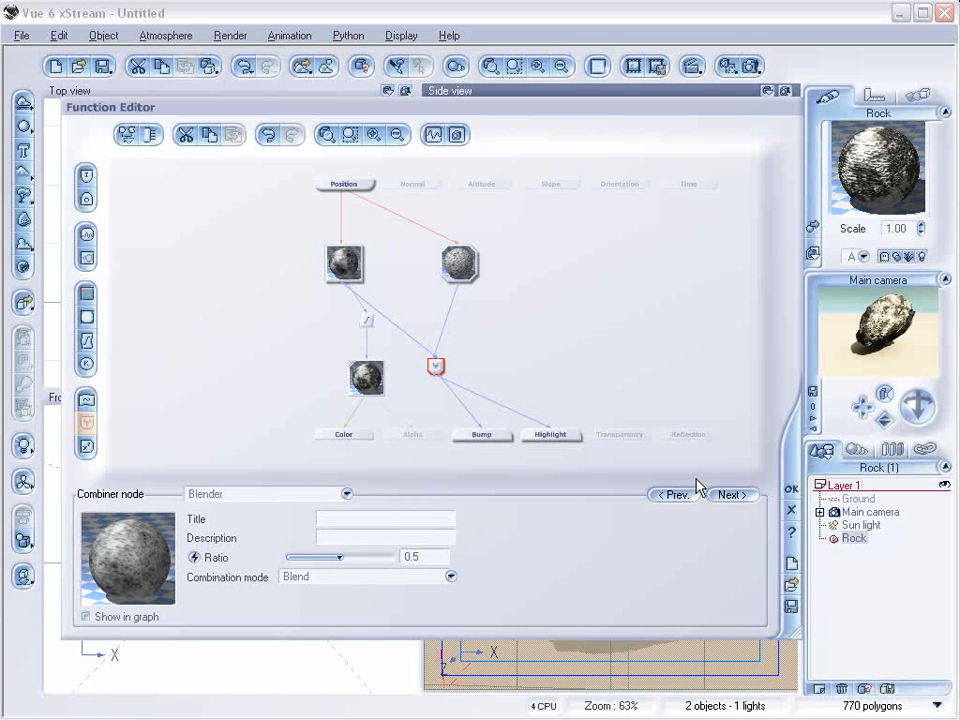
click(792, 489)
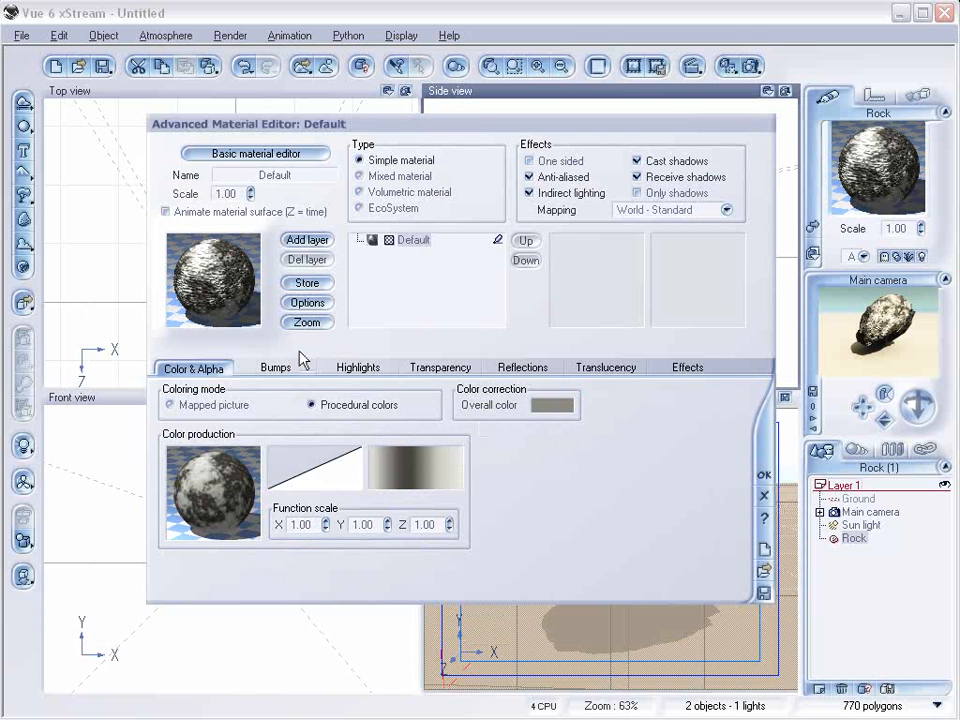
Make the material's highlight color light gray, with 63% global intensity and 60% global size.
click(364, 369)
drag(200, 450, 237, 452)
right_click(262, 416)
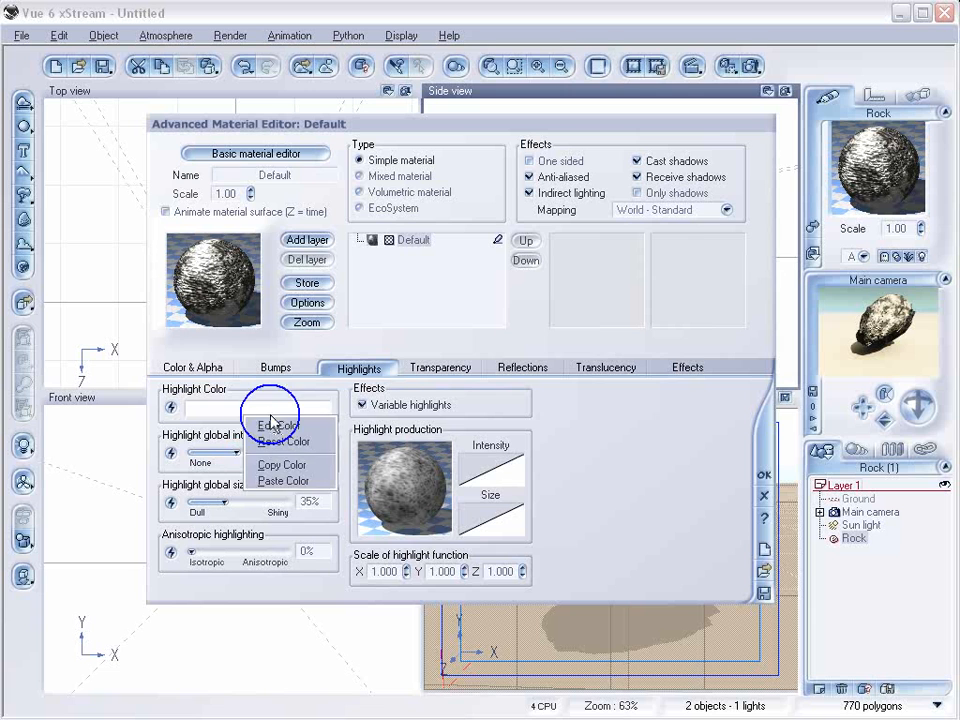
click(278, 427)
click(632, 251)
click(684, 465)
click(257, 498)
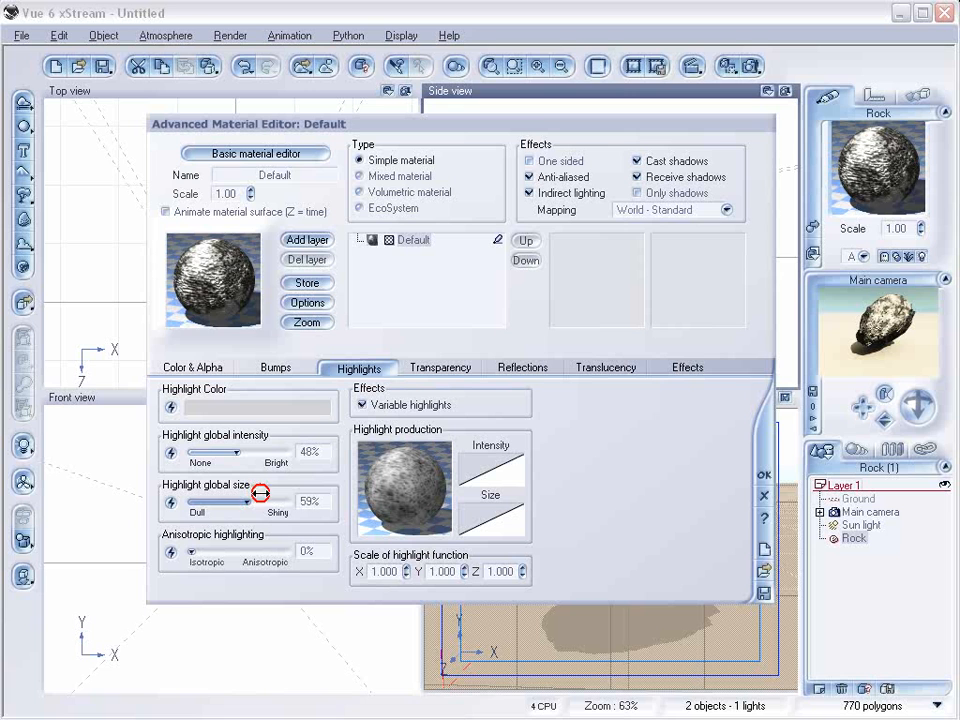
drag(237, 452, 250, 452)
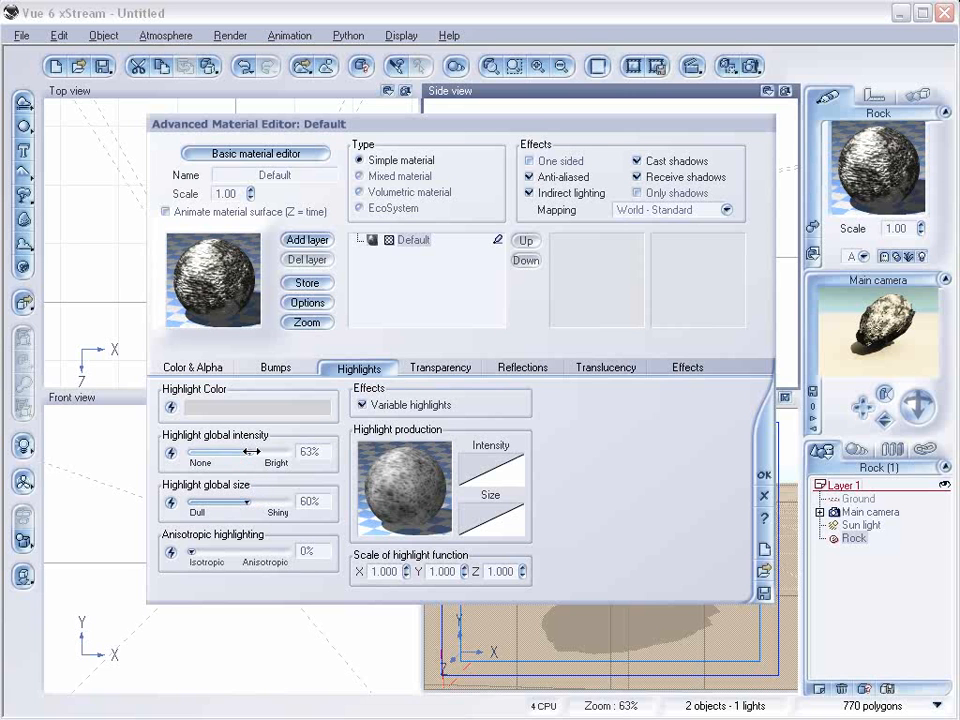
Set the bump depth to 0.400 and the material's mapping to Object - Standard.
click(281, 368)
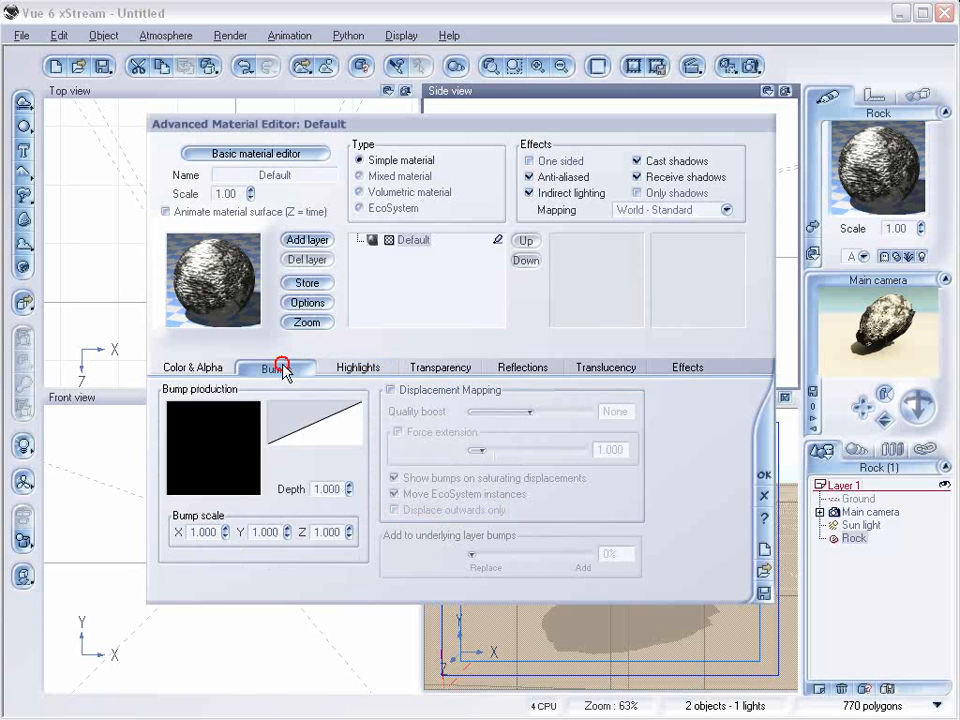
click(349, 493)
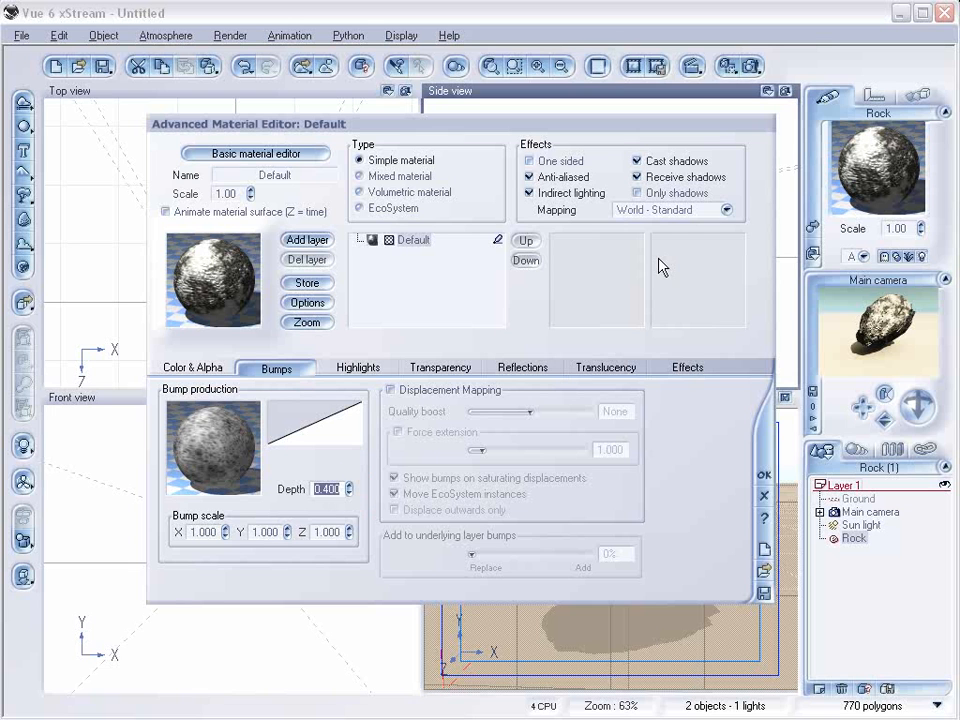
click(733, 212)
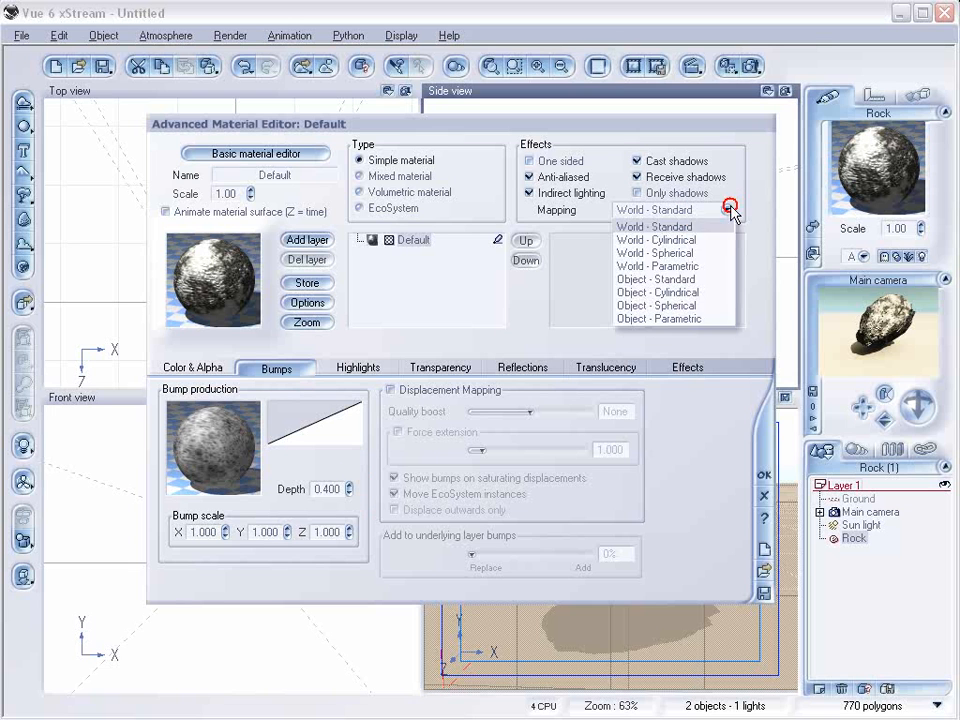
click(716, 281)
Lower the material's diffuse lighting to 53%.
click(453, 369)
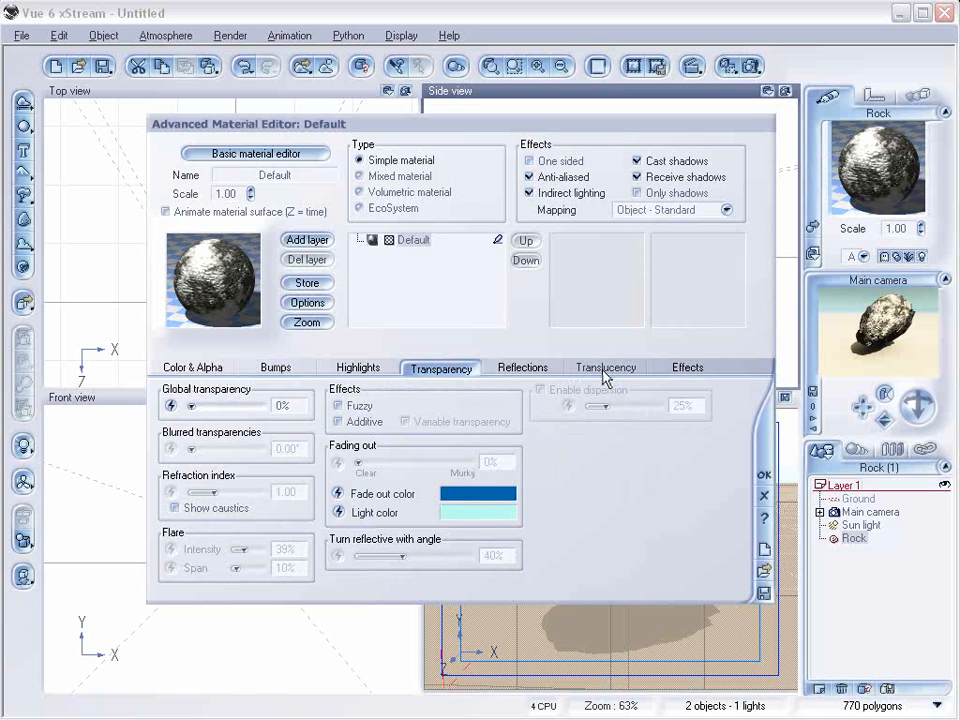
click(686, 368)
mouse_move(282, 406)
mouse_down()
mouse_move(272, 406)
mouse_move(279, 421)
mouse_move(268, 406)
mouse_up()
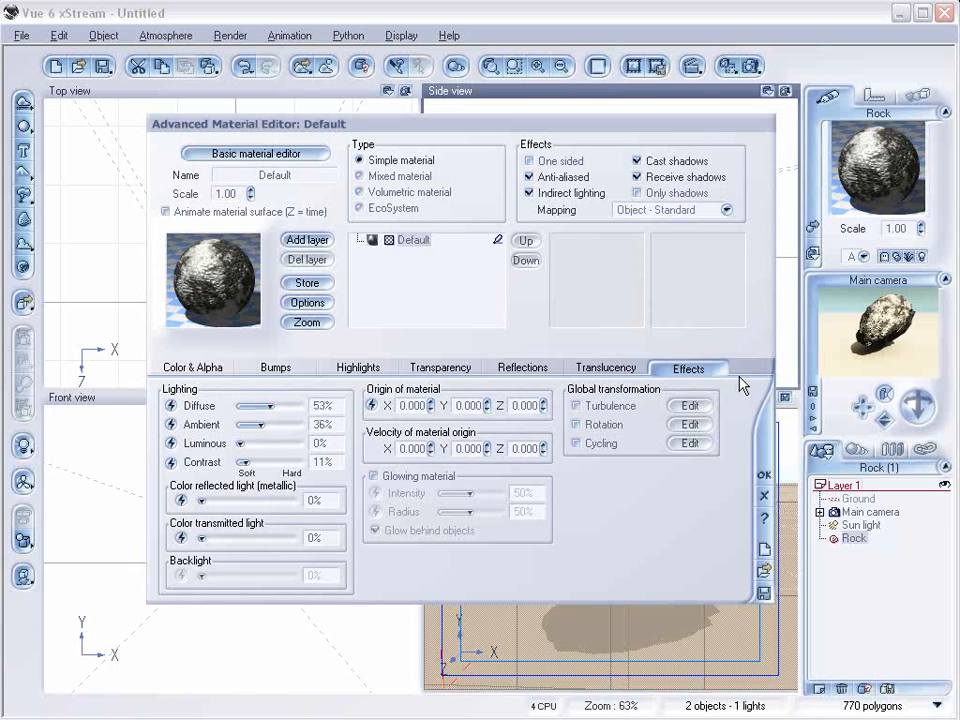
Name the rock's material islandRock, accept the material, and delete the rock object from the scene.
click(305, 175)
text(roc)
text(Rock)
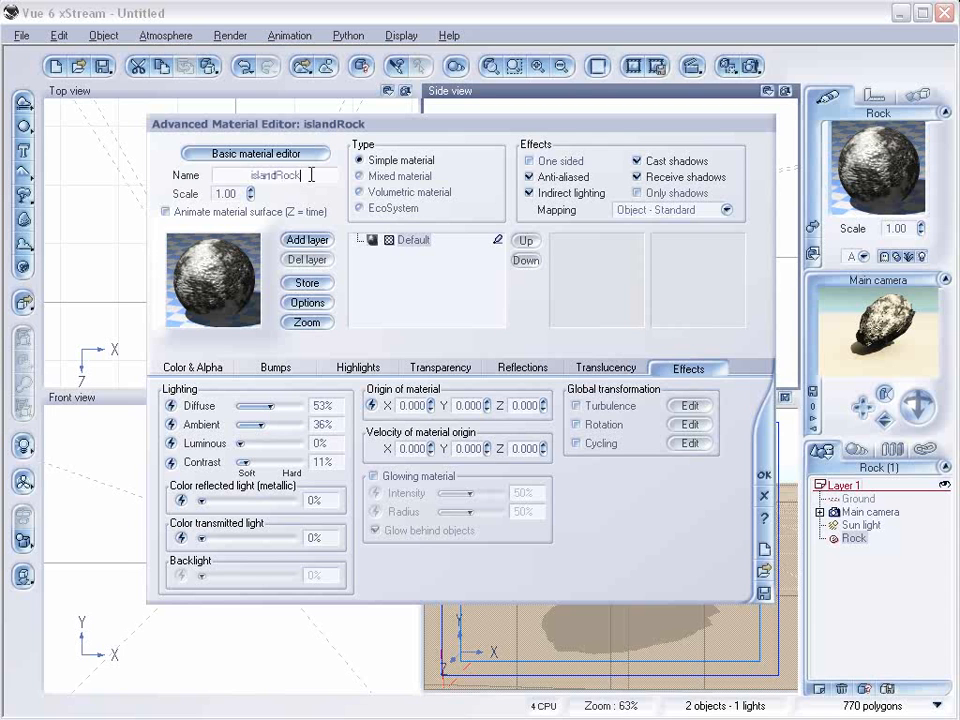
key(Return)
click(766, 476)
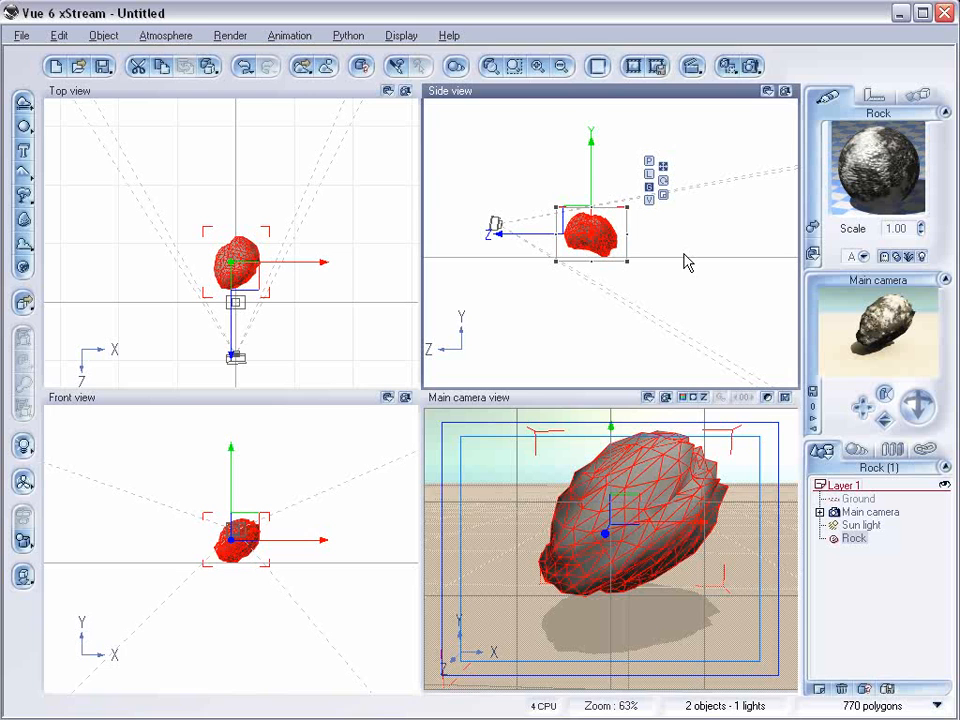
key(Delete)
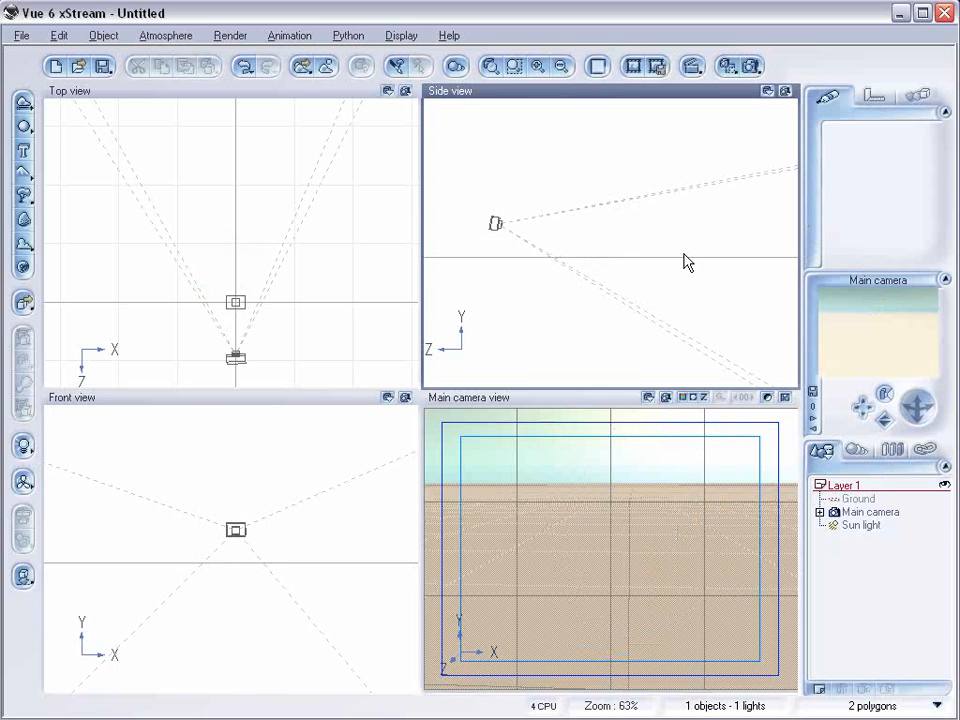
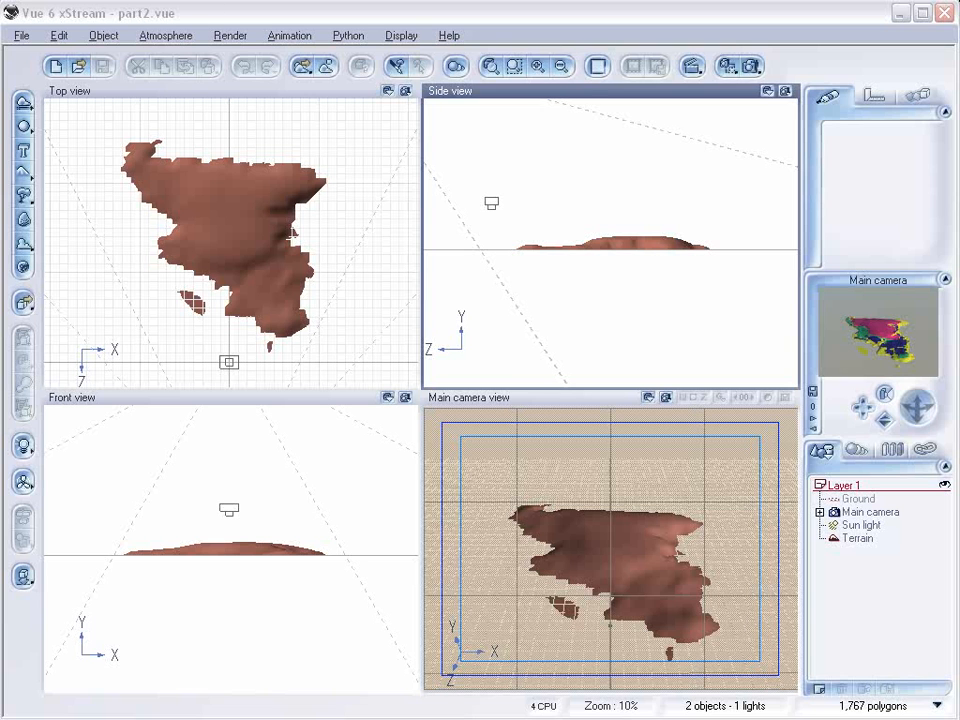
Open the Terrain object's mixed island material for editing.
click(857, 538)
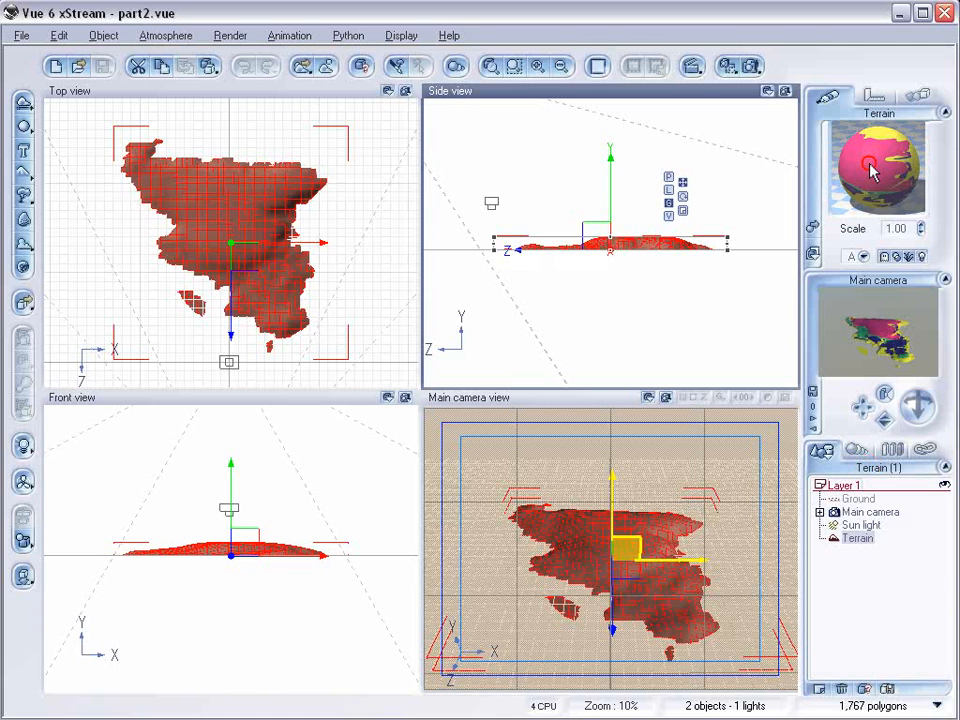
double_click(870, 172)
drag(517, 79, 510, 125)
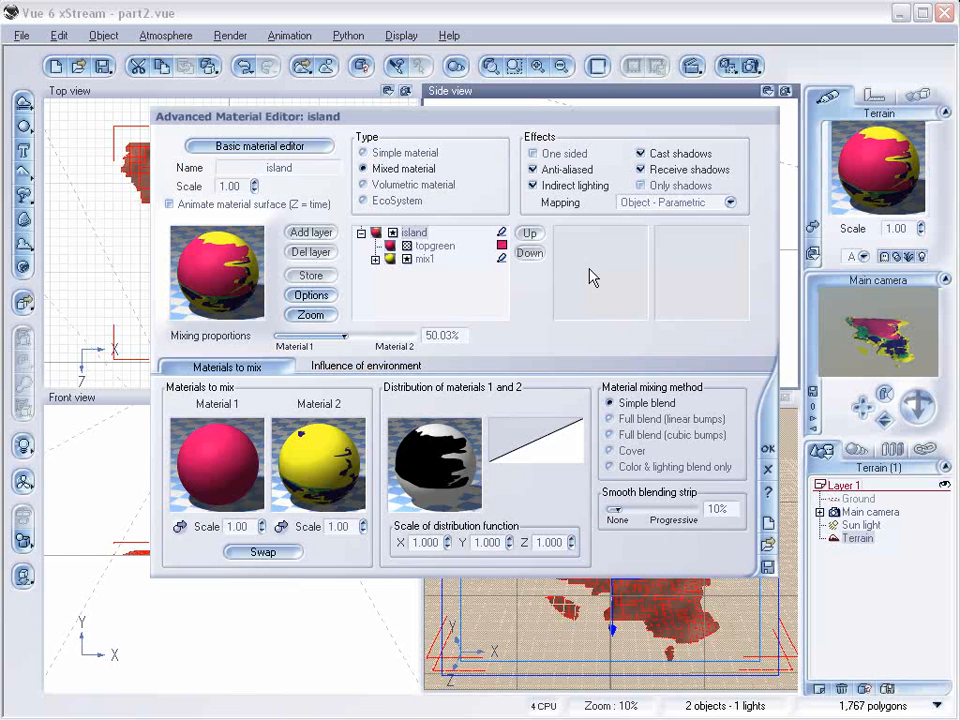
Replace the topgreen sub-material with baseground.mat from the Landscapes material folder.
click(435, 245)
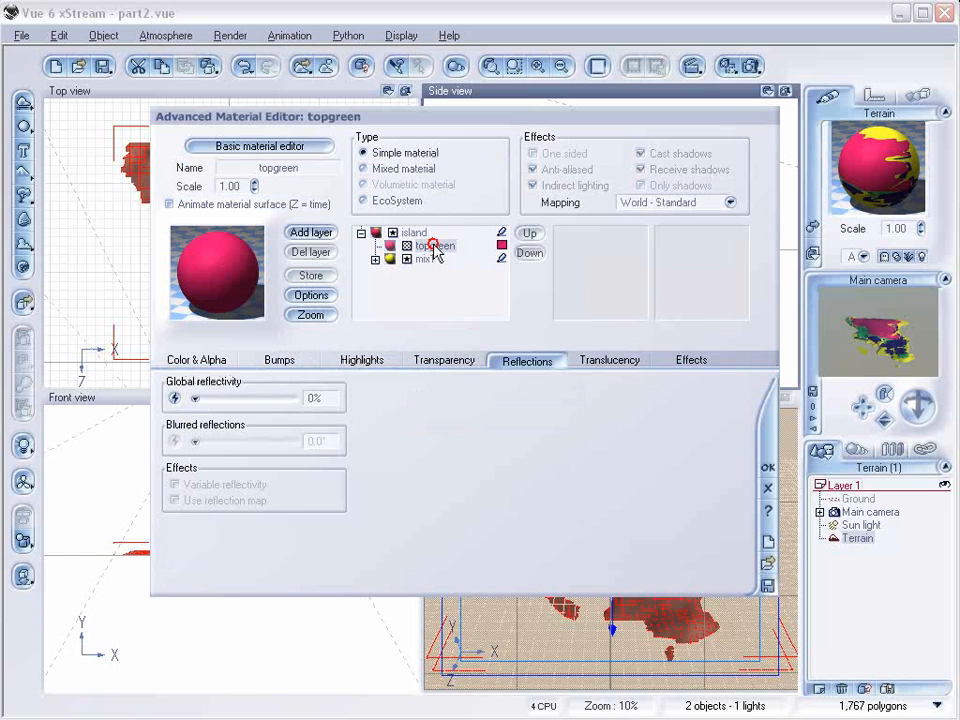
double_click(247, 274)
click(197, 620)
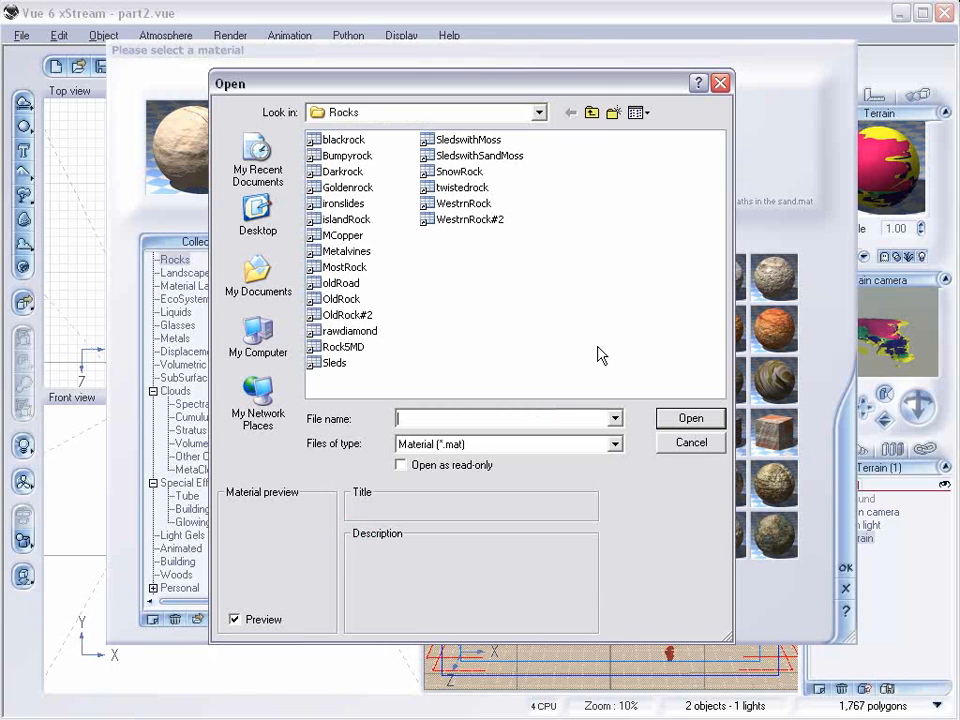
click(591, 113)
double_click(343, 171)
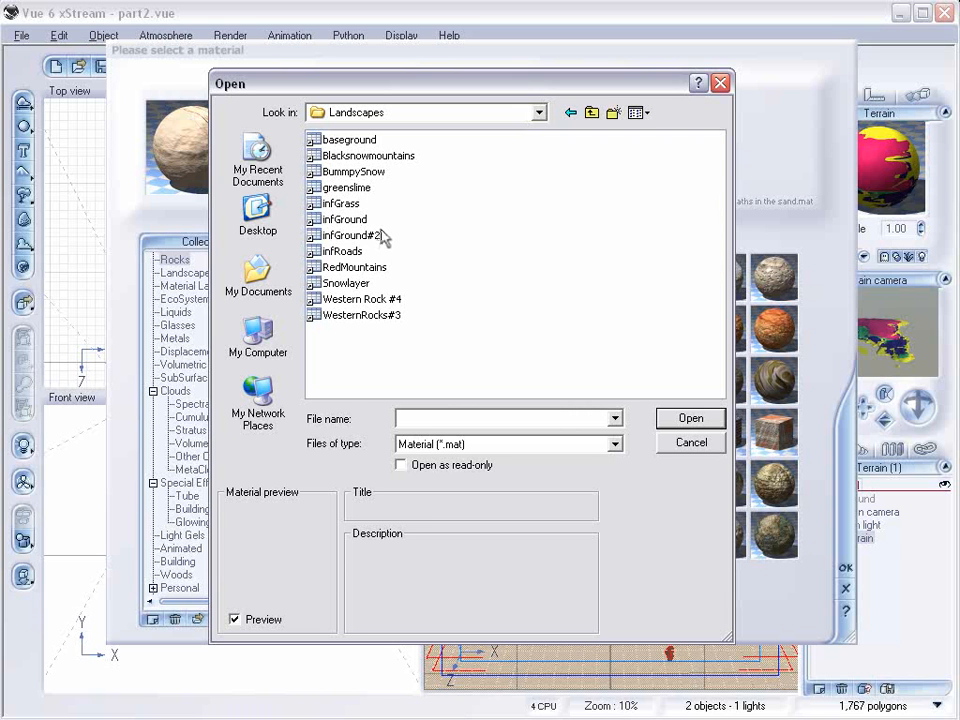
click(355, 139)
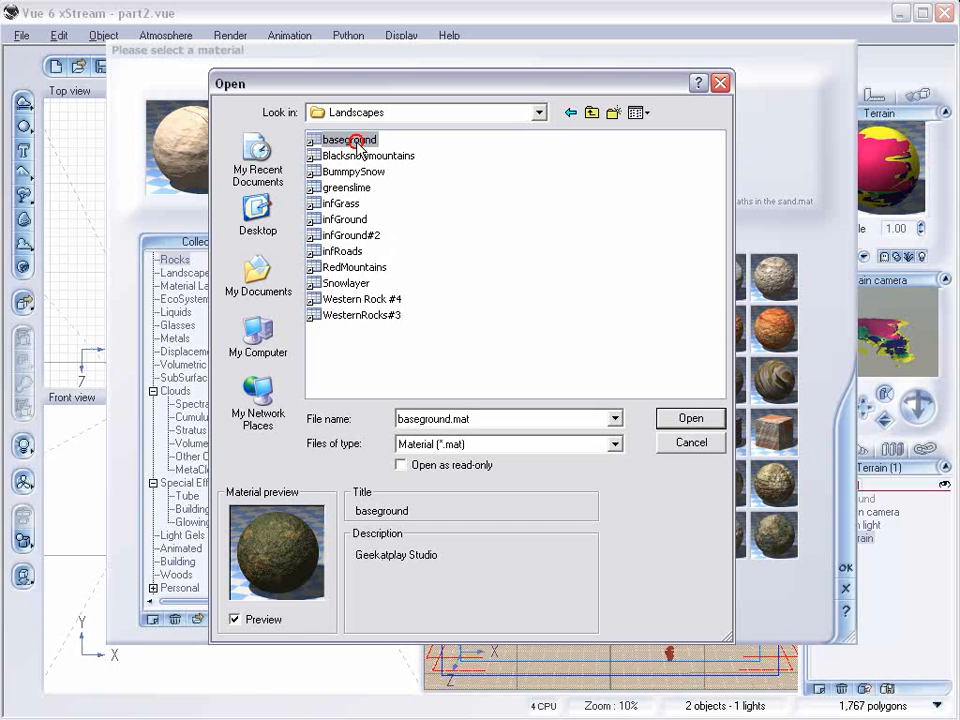
click(678, 419)
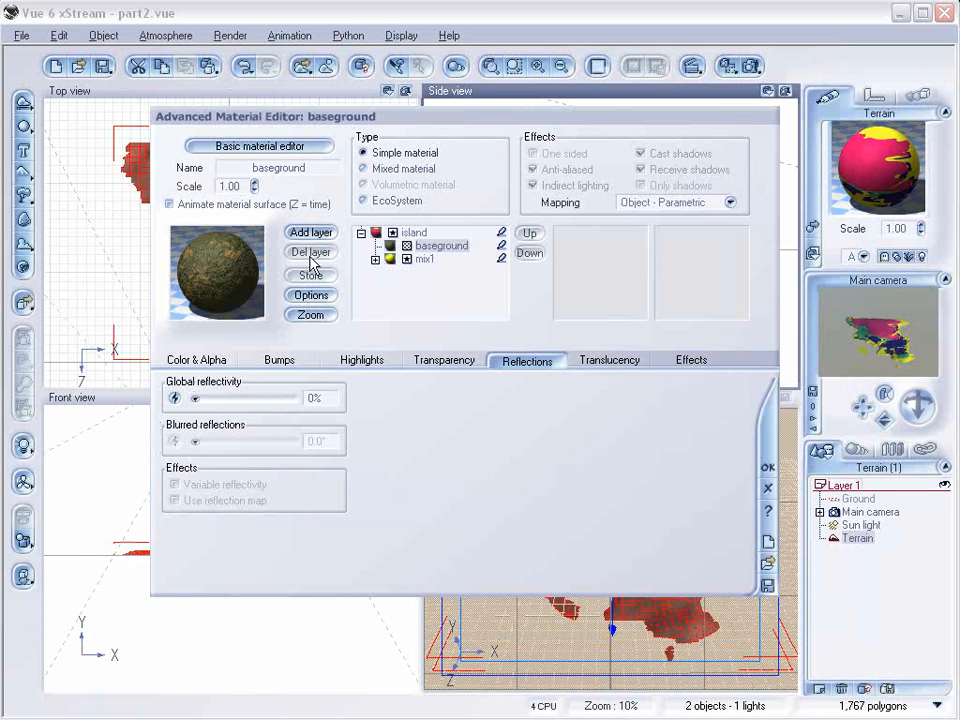
Add an off-white keycolor (235, 233, 222) between the green and brown sections of baseground's color map.
click(203, 360)
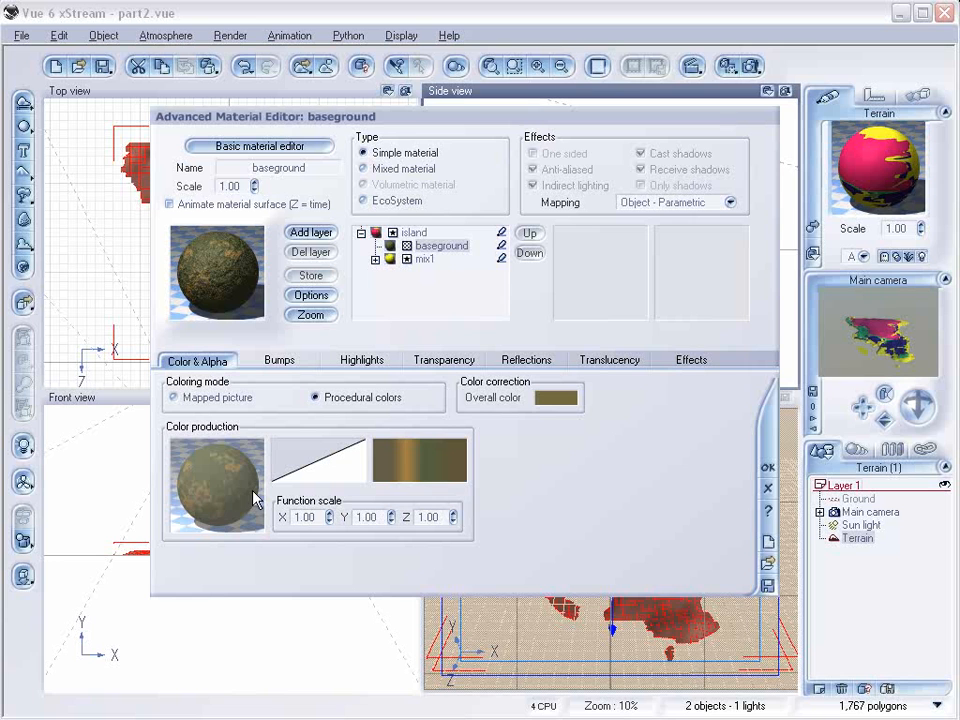
right_click(430, 453)
click(470, 456)
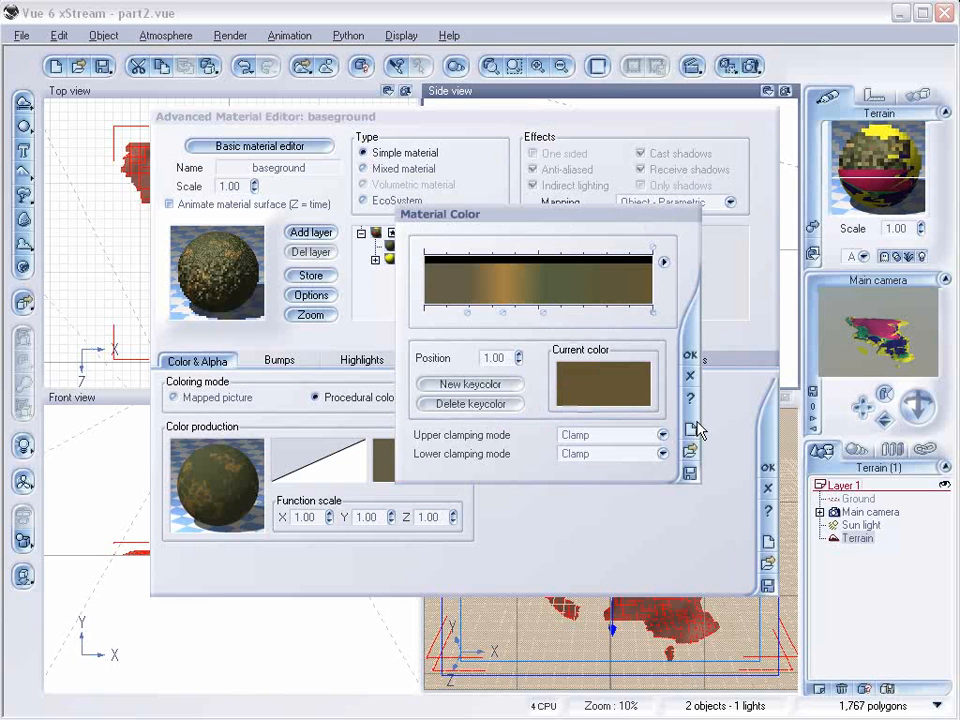
double_click(611, 289)
drag(636, 315, 645, 249)
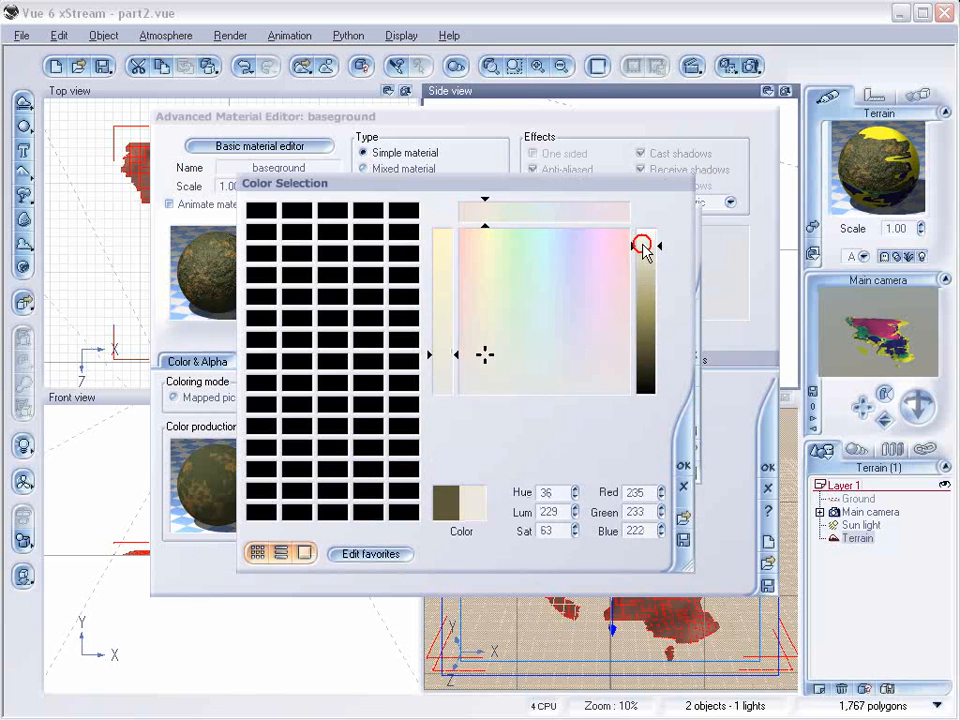
key(Return)
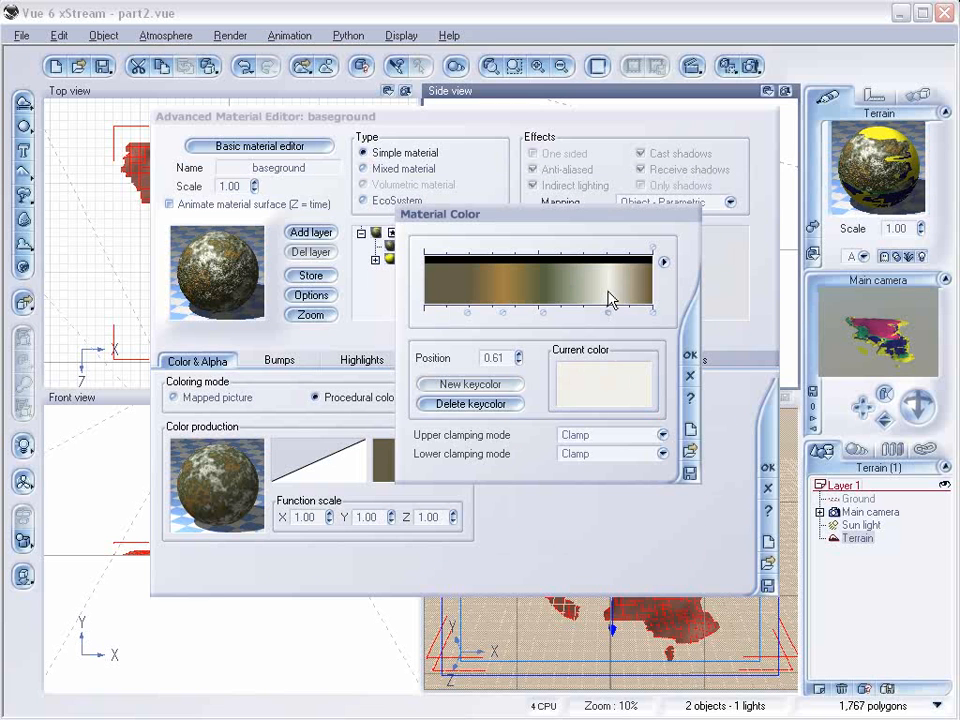
Add a dark gray keycolor (70, 71, 67) at position 0.53, just before the off-white one.
double_click(602, 291)
click(495, 391)
drag(658, 279, 654, 350)
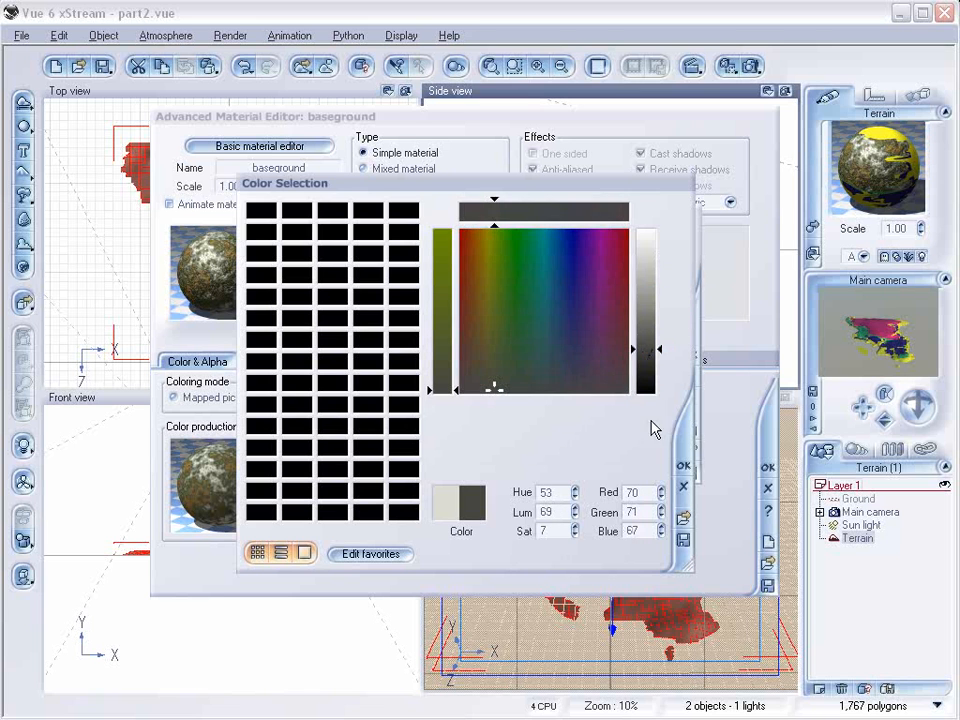
click(683, 465)
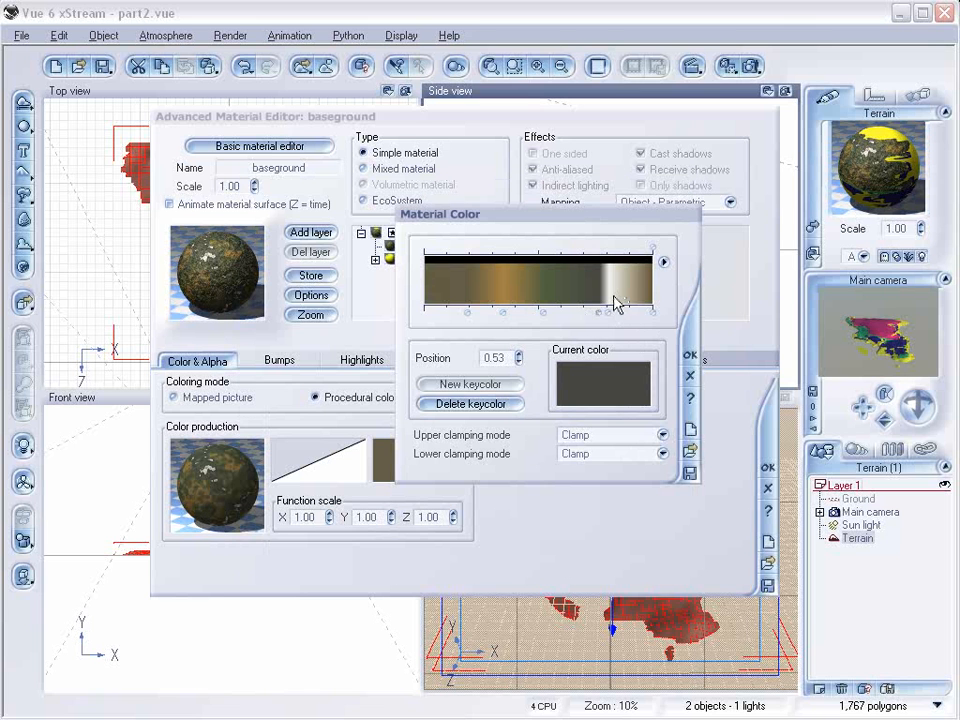
Add a neutral gray keycolor (185, 185, 185) at position 0.65 and accept the color map.
double_click(611, 296)
drag(645, 259, 641, 280)
click(493, 391)
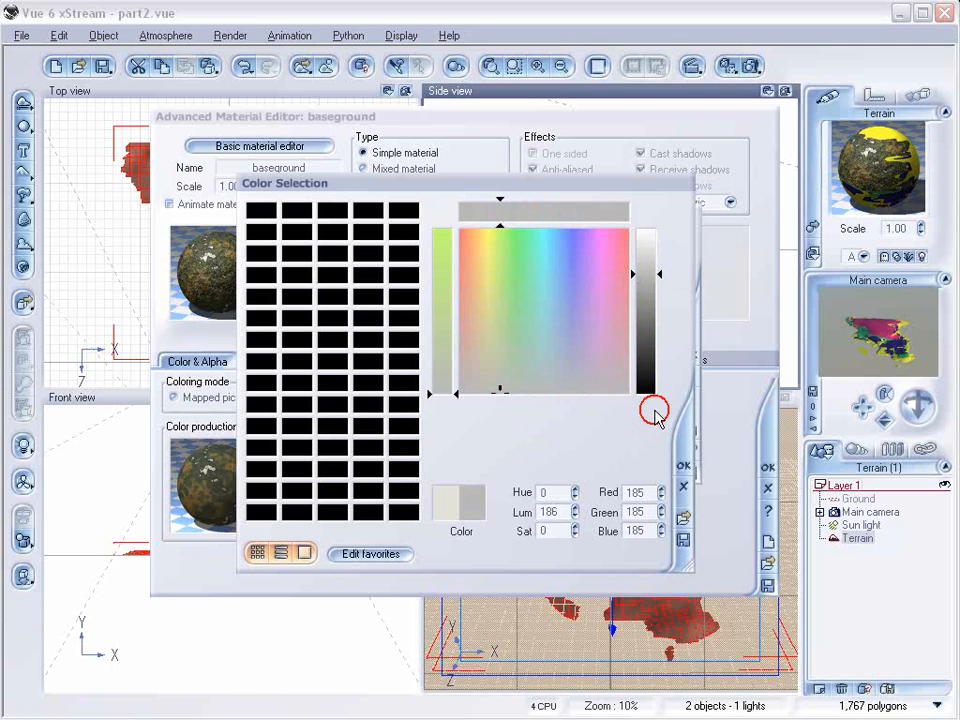
click(683, 465)
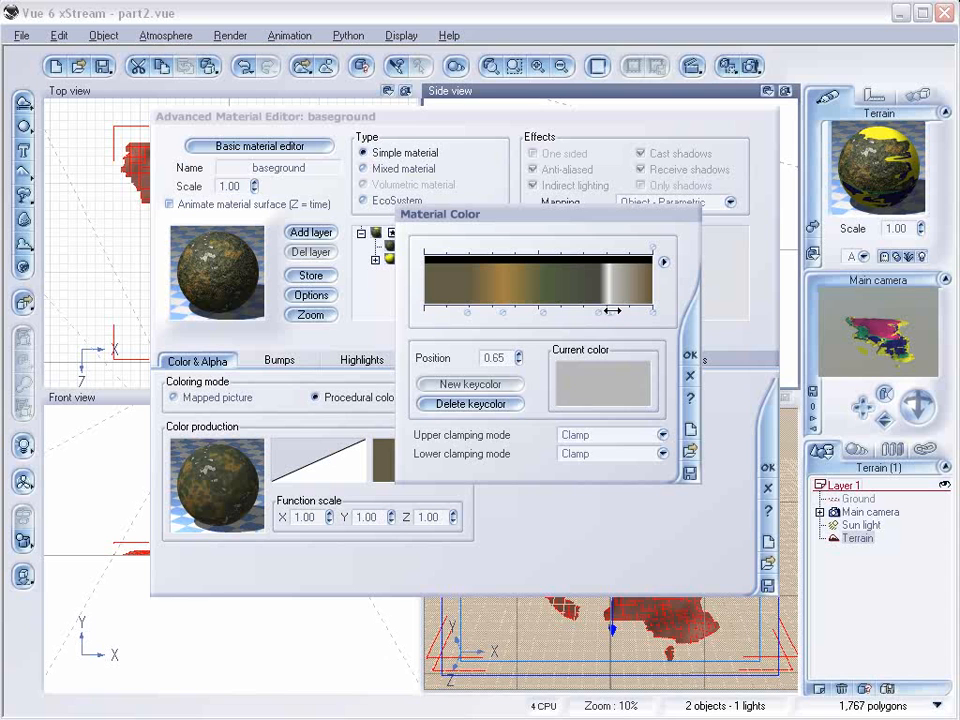
click(599, 311)
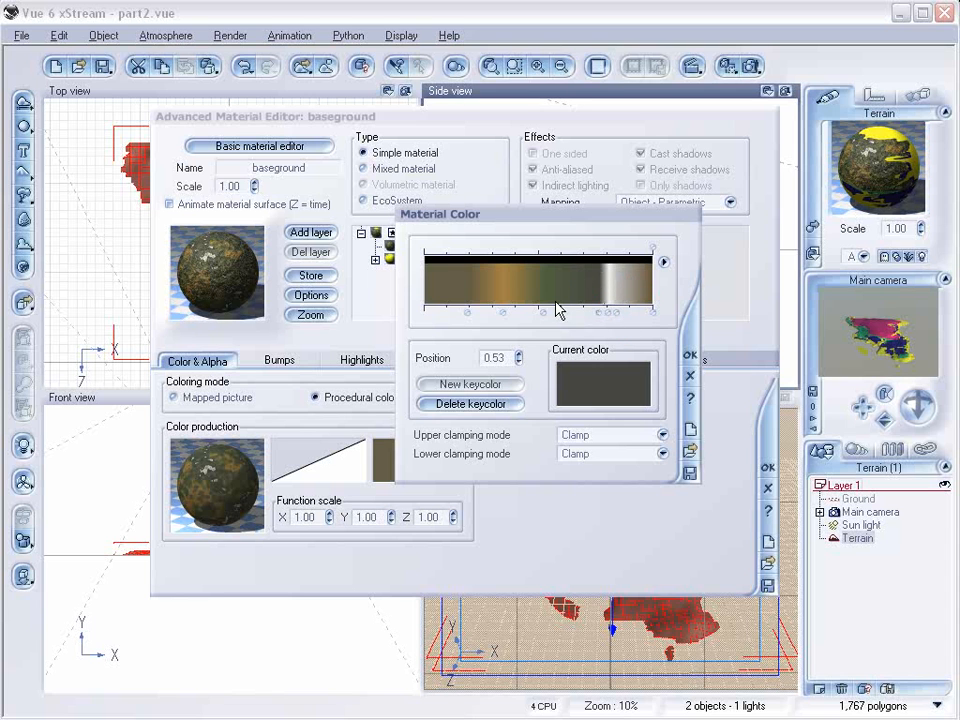
click(690, 355)
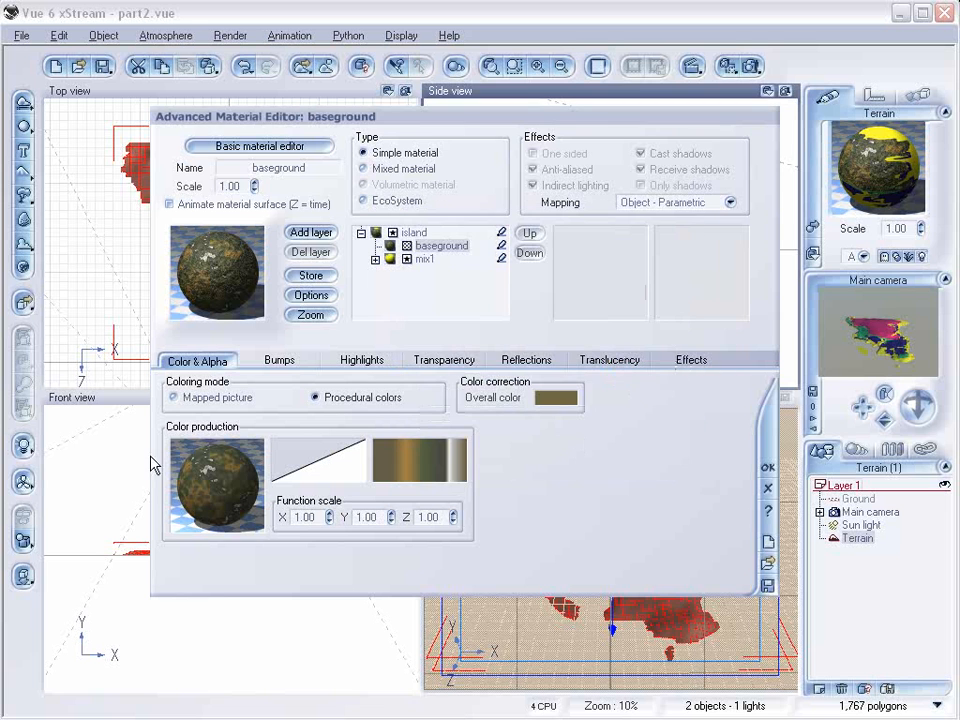
Edit baseground's color function and move its fractal, filter and color map nodes higher in the graph.
right_click(230, 465)
click(289, 476)
drag(457, 116, 467, 42)
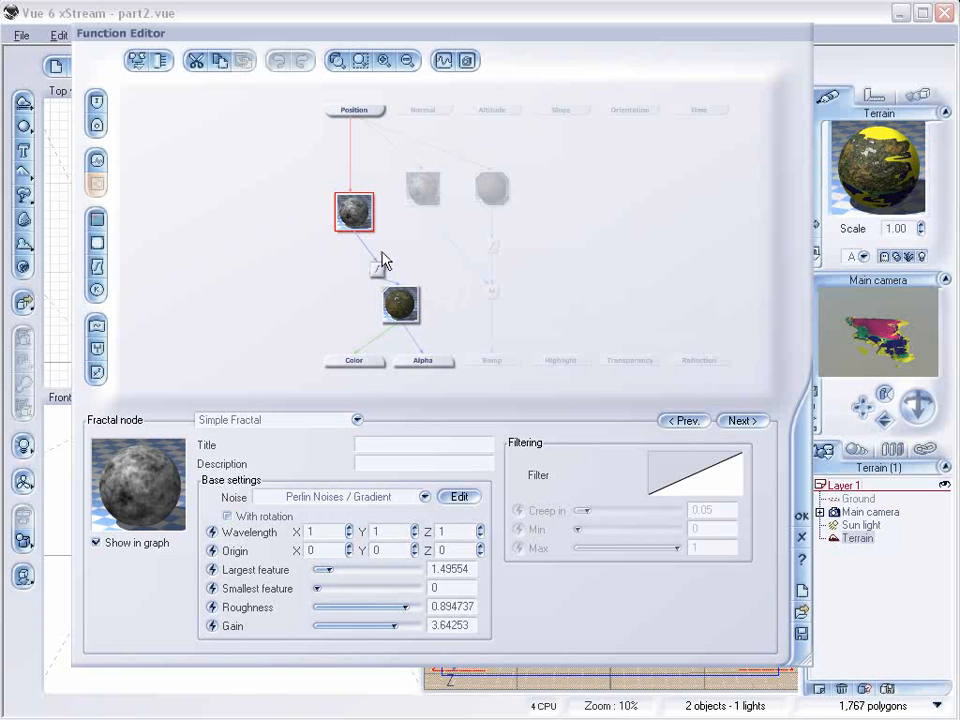
click(389, 286)
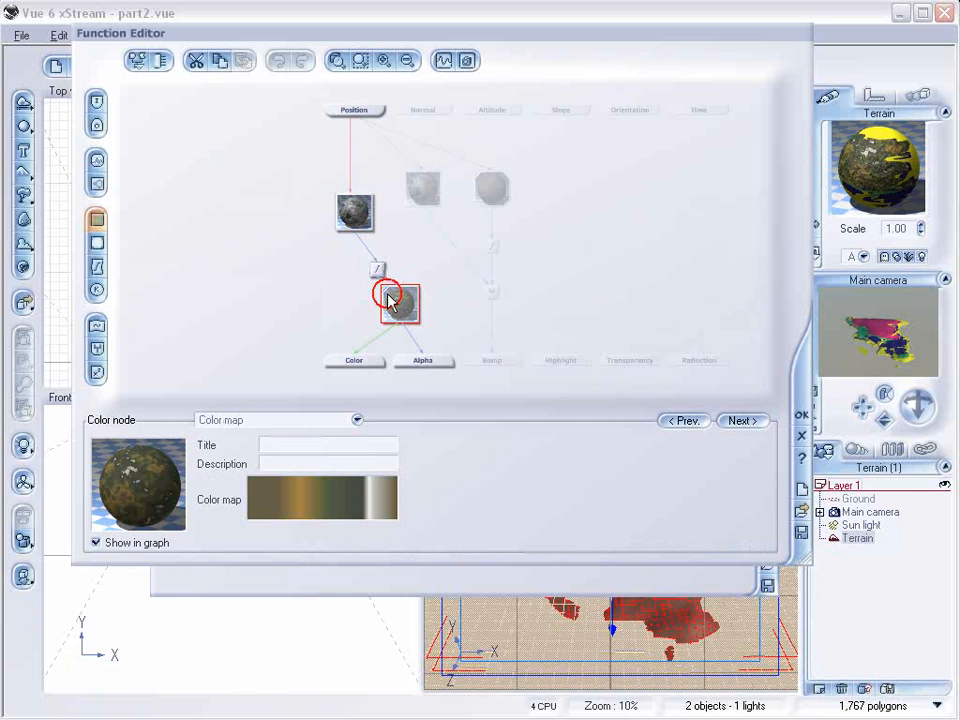
click(379, 249)
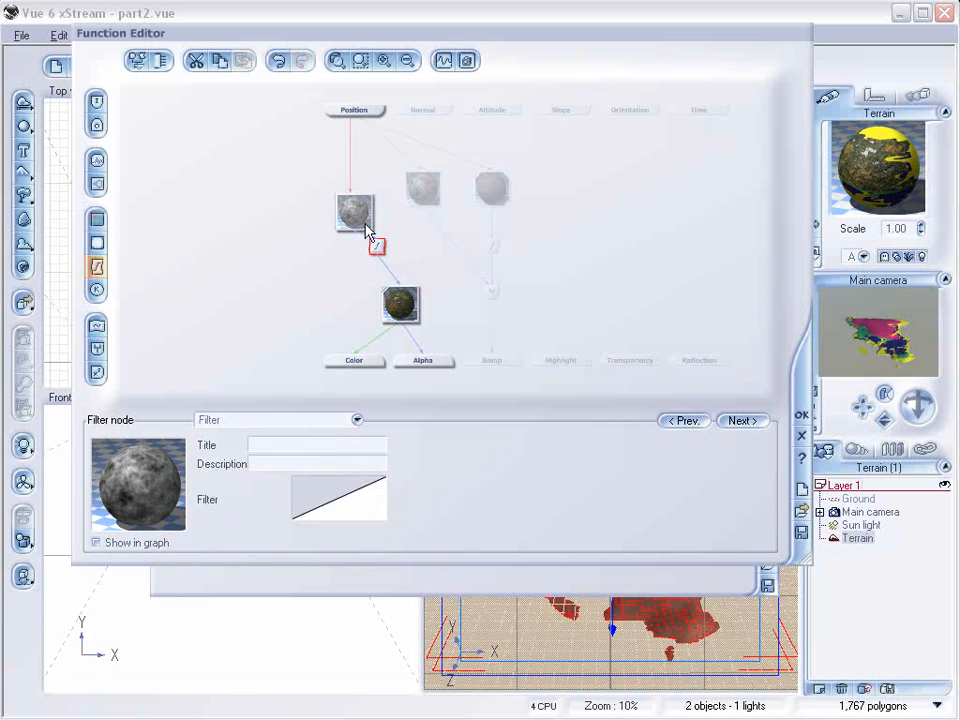
click(364, 219)
click(399, 314)
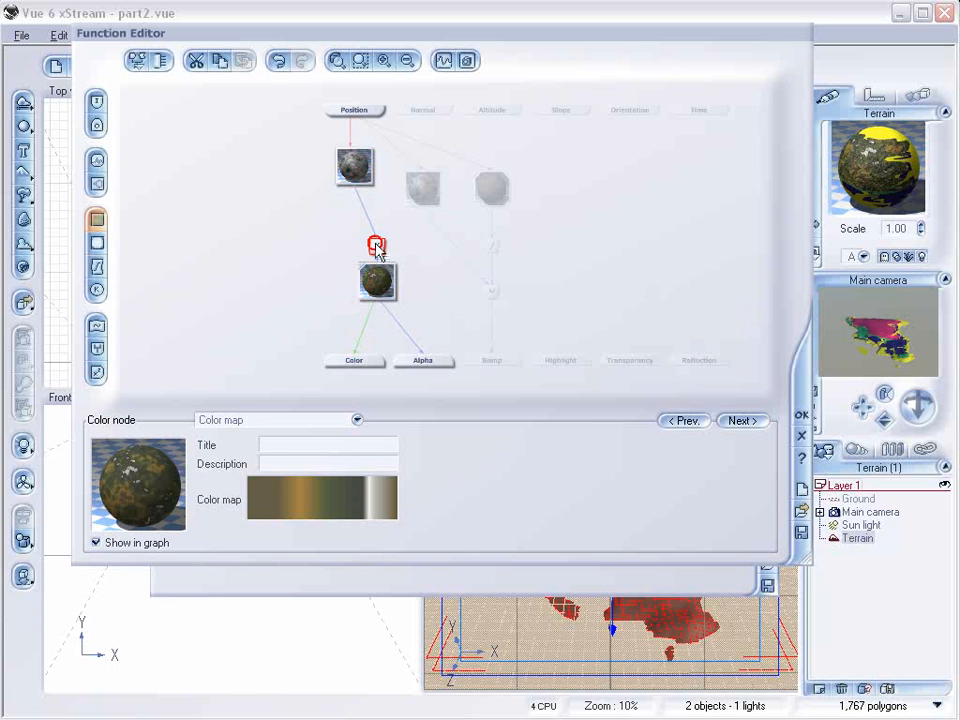
Reshape the color branch's filter curve with keypoints at about X 0.14, Y 0.5 and X 0.67, Y 0.77.
click(376, 246)
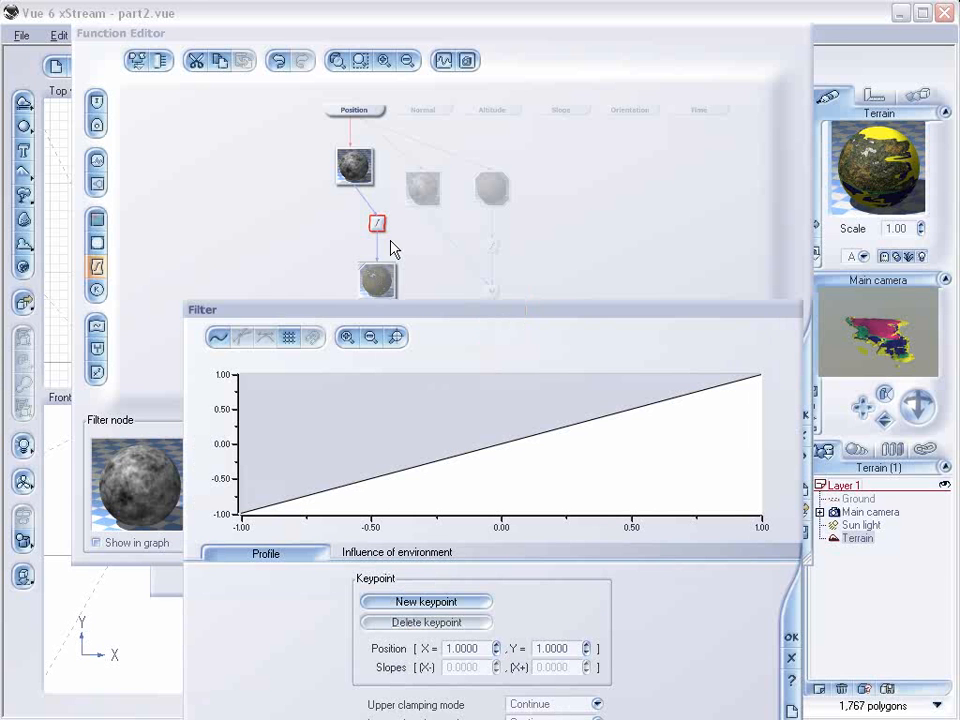
click(411, 299)
drag(414, 302, 482, 311)
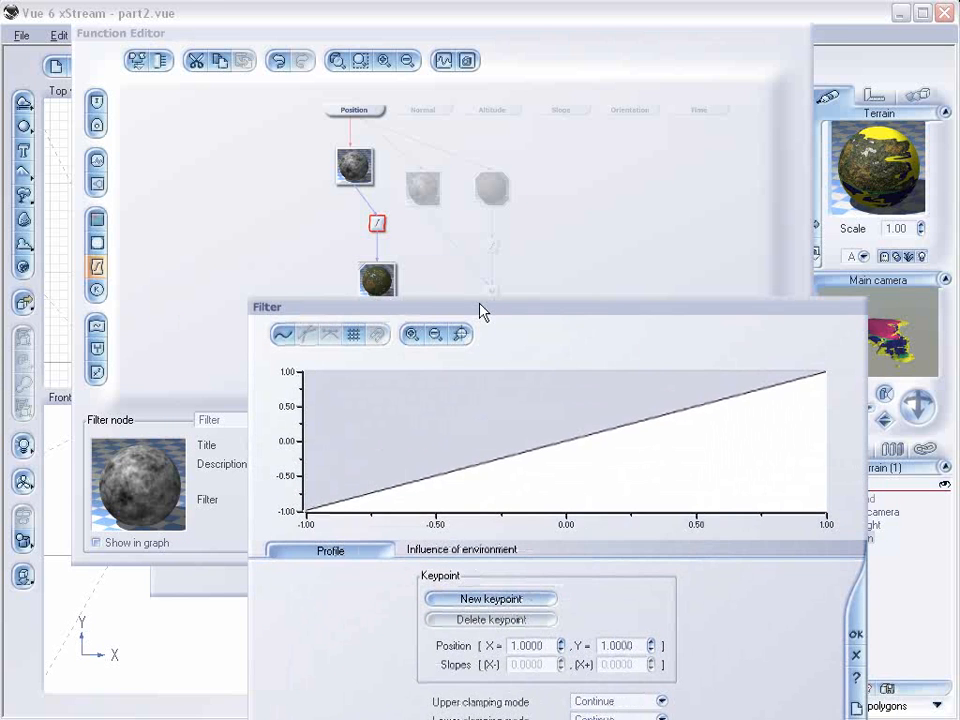
drag(617, 433, 603, 404)
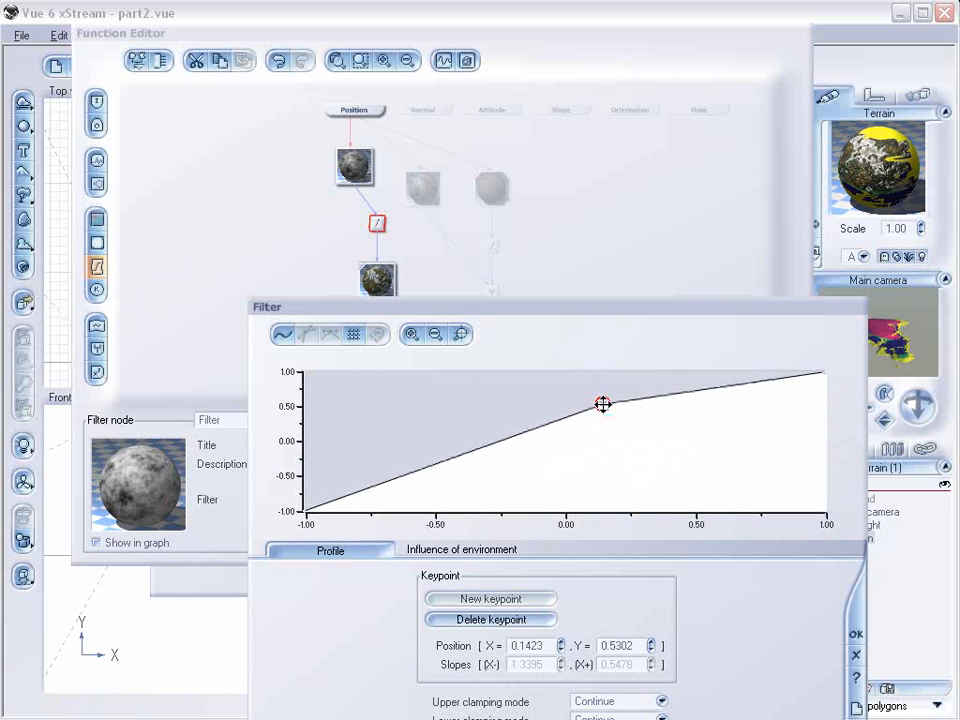
click(740, 382)
mouse_move(740, 382)
mouse_down()
mouse_move(739, 399)
mouse_move(740, 388)
mouse_up()
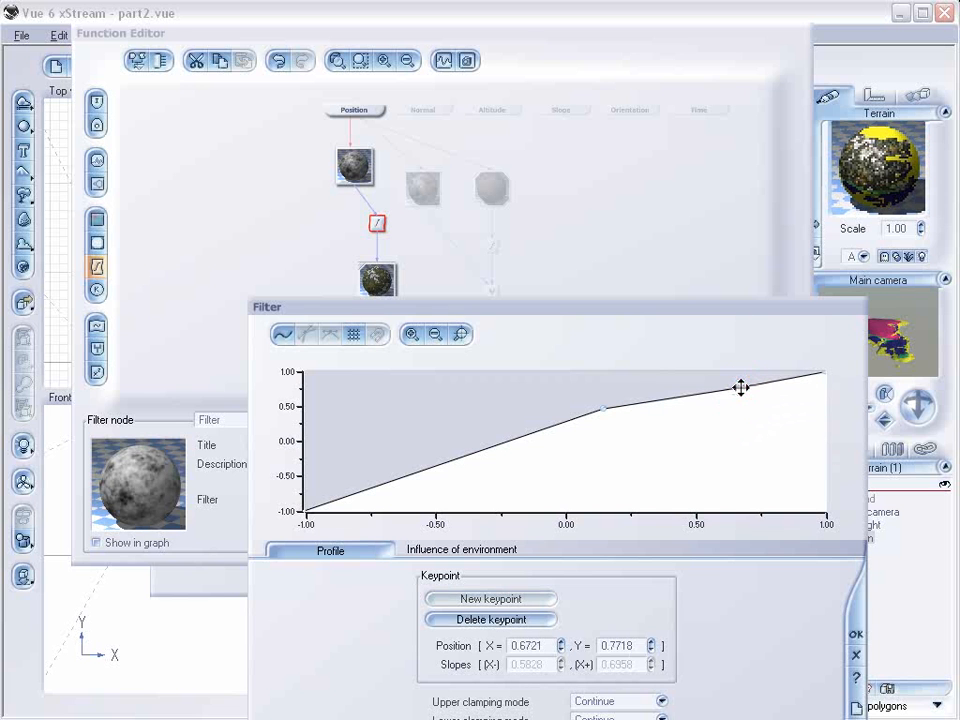
click(856, 632)
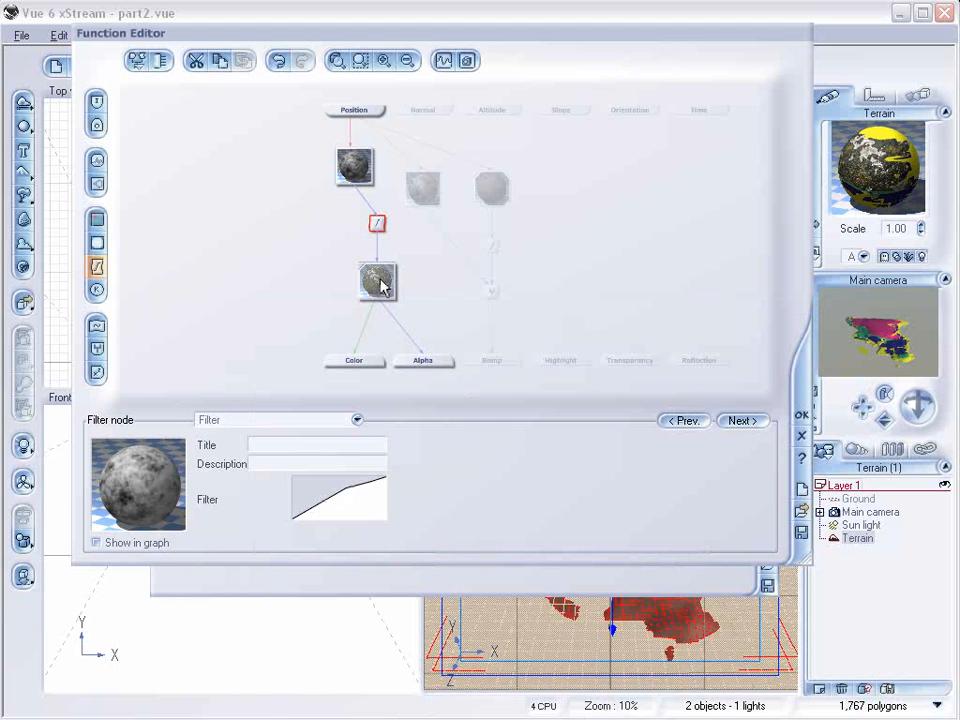
Insert a Blender node before the Bump output, link the color branch's filter into it, and set its ratio to about 0.63.
click(490, 328)
click(97, 347)
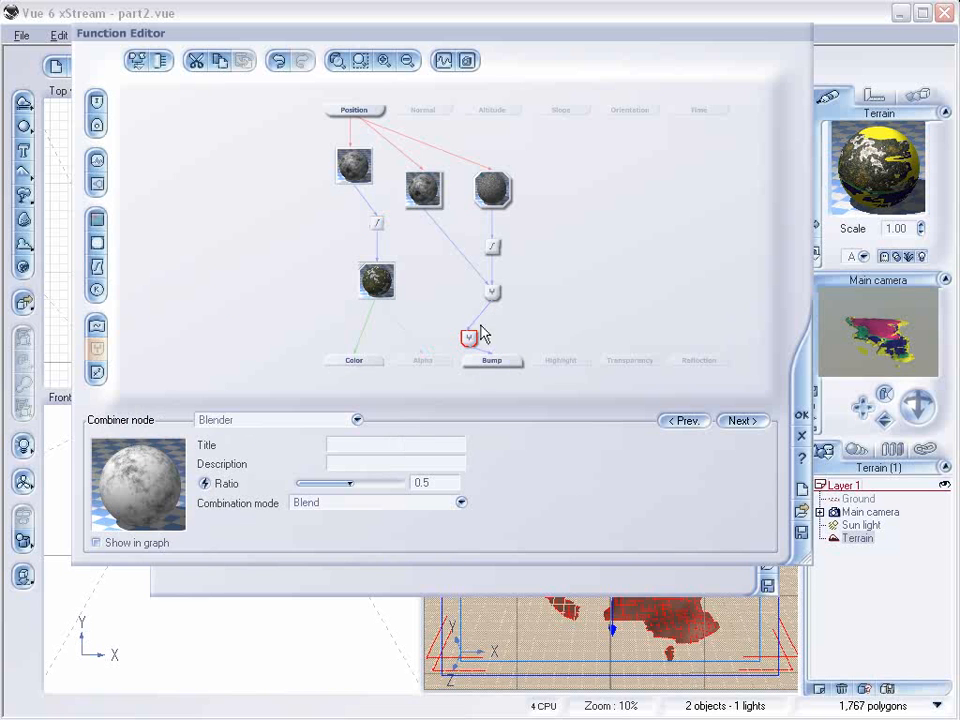
drag(470, 328, 377, 229)
drag(473, 336, 497, 323)
mouse_move(366, 482)
mouse_down()
mouse_move(332, 484)
mouse_move(392, 482)
mouse_move(368, 483)
mouse_up()
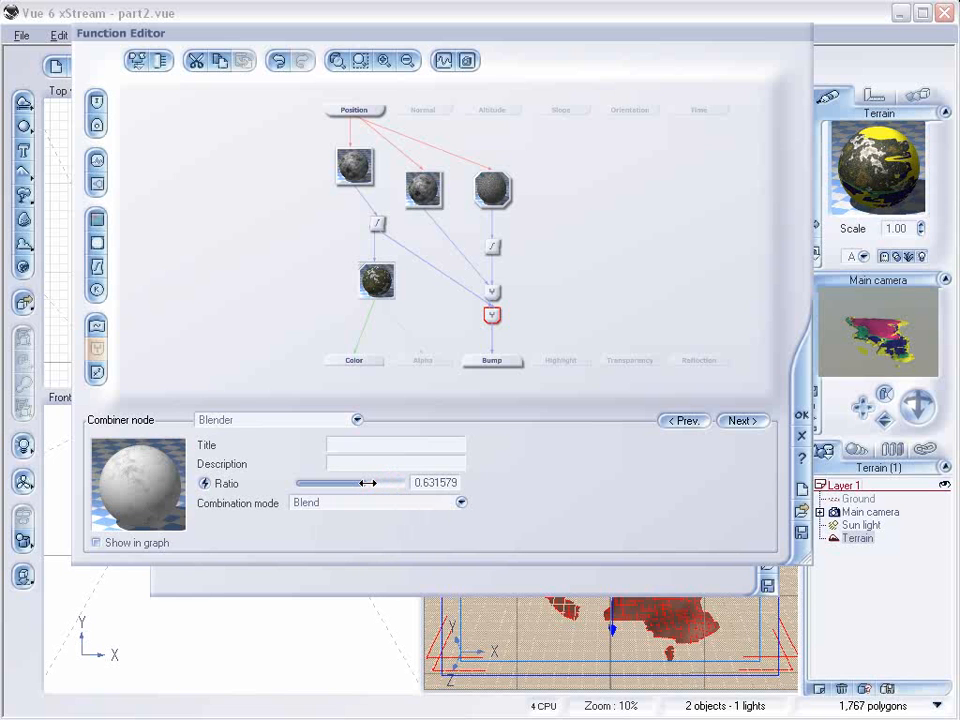
Spread out the bump branch by raising its combiner and moving the octagonal source node and its filter away from the simple fractal.
click(490, 292)
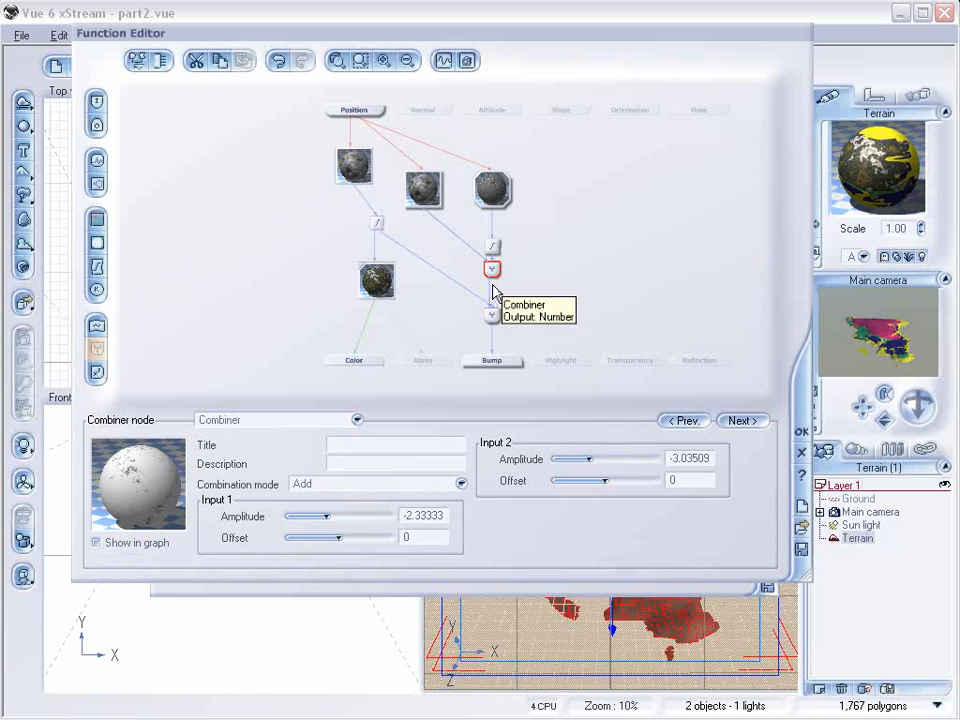
click(408, 194)
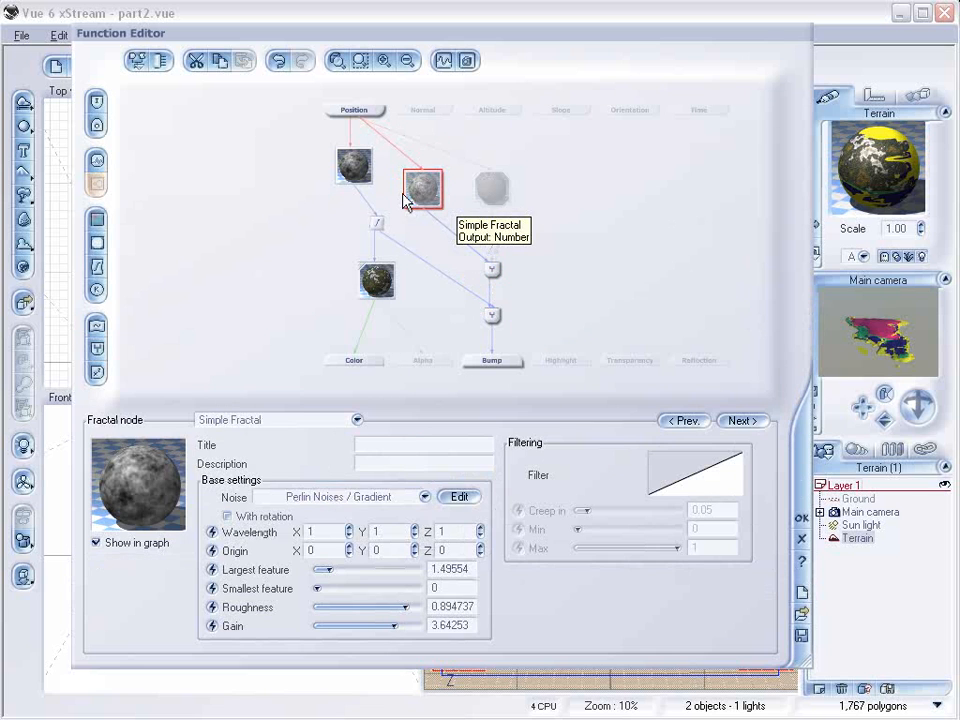
drag(500, 197, 523, 175)
drag(491, 246, 561, 222)
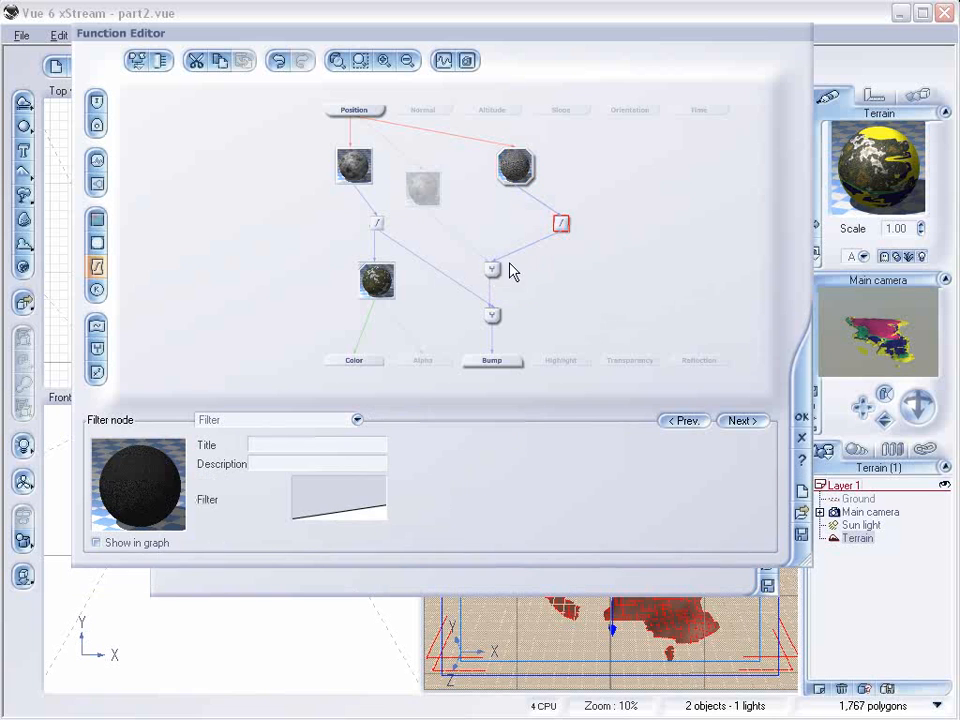
Change the upper combiner in the bump branch to a Blender and set its ratio to about 0.38.
click(491, 268)
click(332, 420)
click(284, 438)
drag(366, 481, 338, 482)
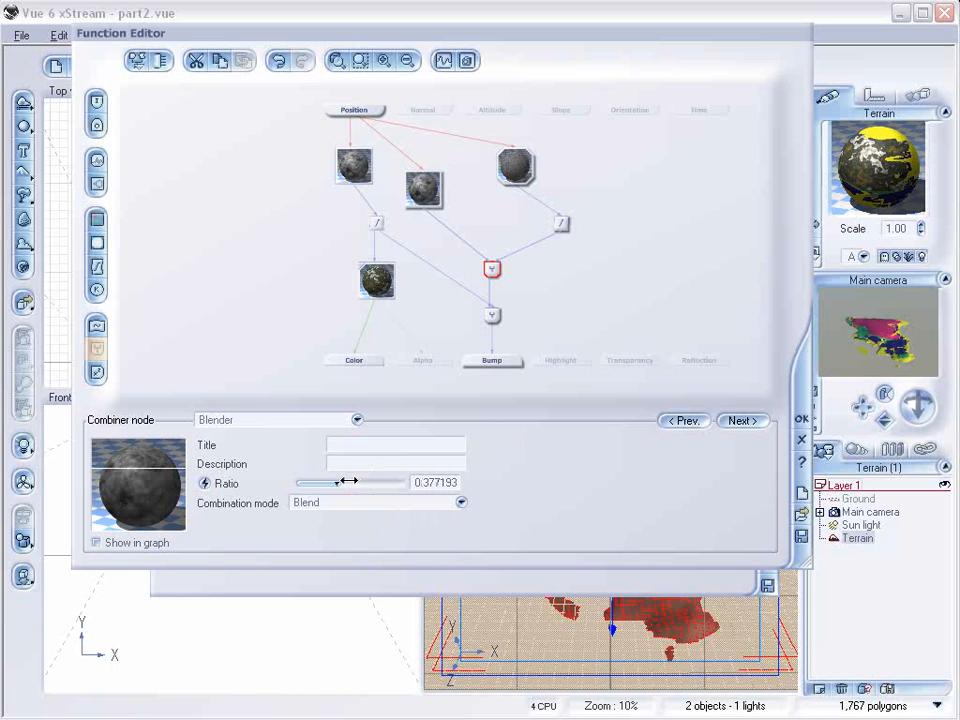
Set the lower Blender before the Bump output to Add mode with a ratio of about 0.57 and accept the function.
click(493, 316)
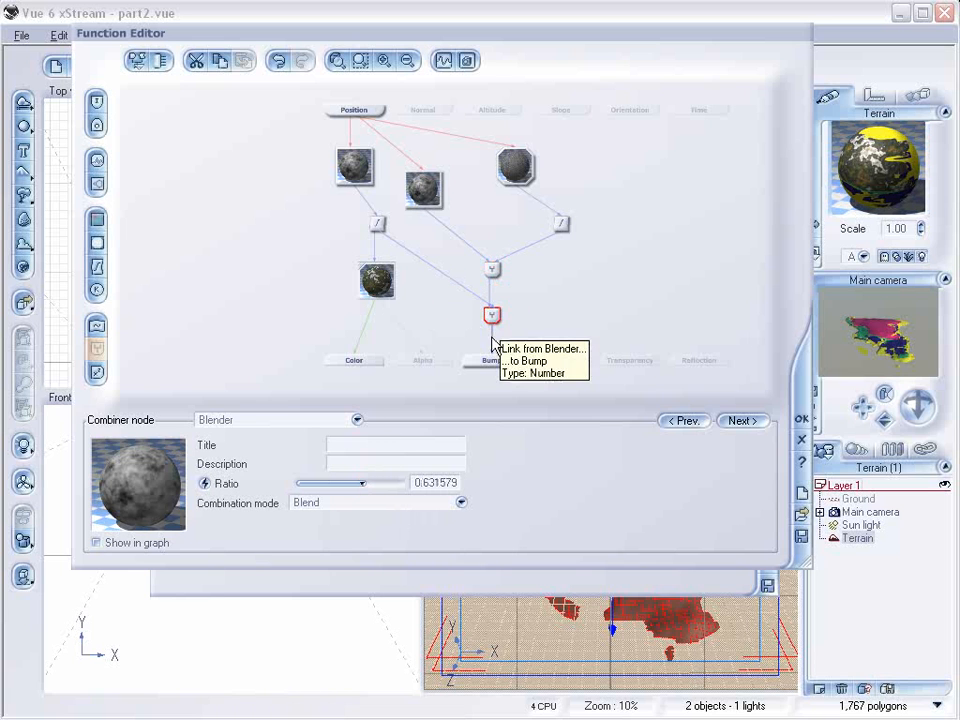
mouse_move(362, 483)
mouse_down()
mouse_move(347, 482)
mouse_move(378, 482)
mouse_move(333, 483)
mouse_move(414, 484)
mouse_move(348, 483)
mouse_move(396, 483)
mouse_move(366, 483)
mouse_up()
click(373, 503)
click(368, 525)
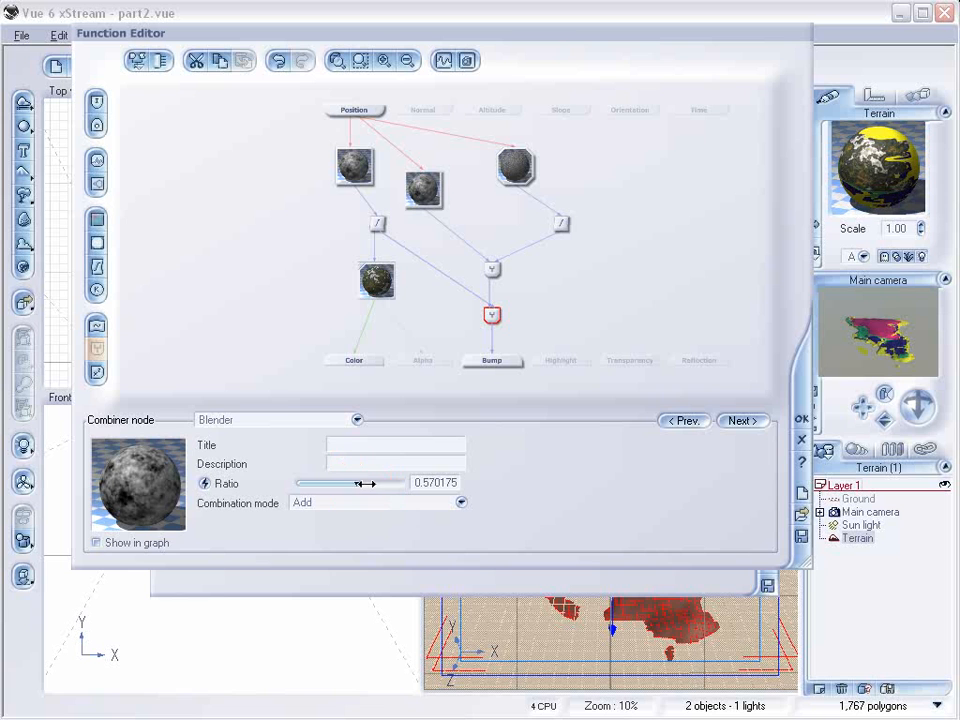
click(801, 418)
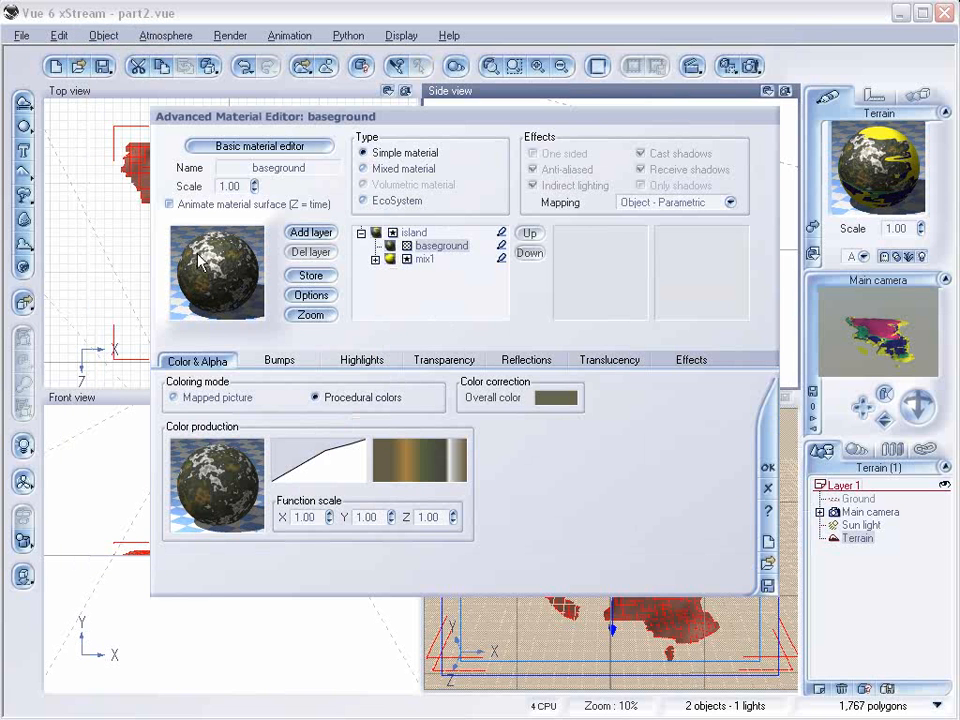
Check baseground's color filter curve and set the material's bump depth to 0.75.
right_click(338, 467)
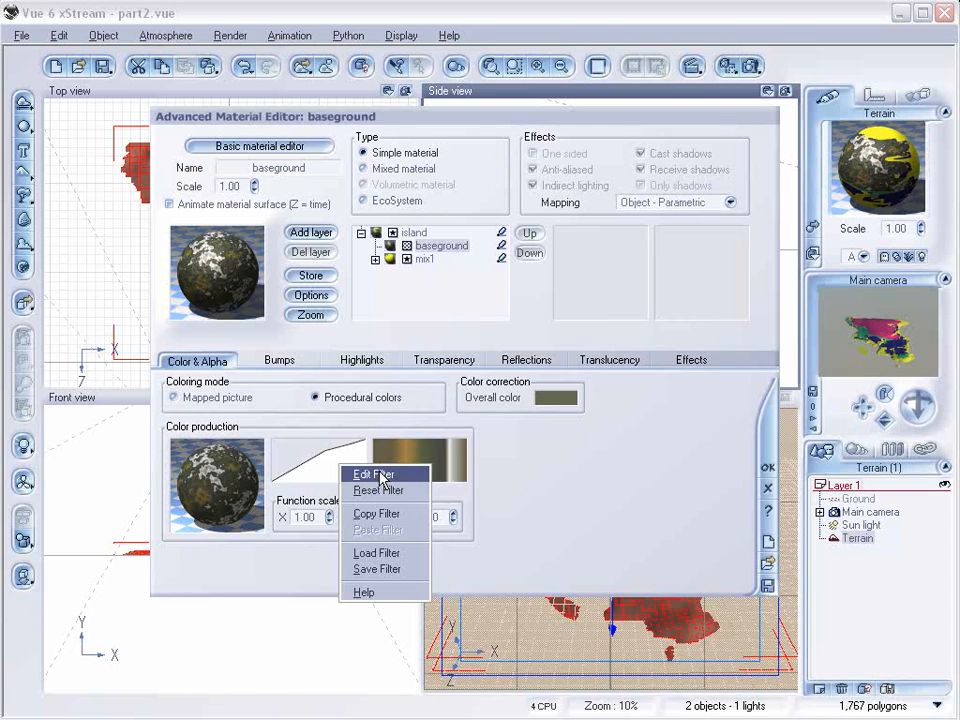
click(360, 477)
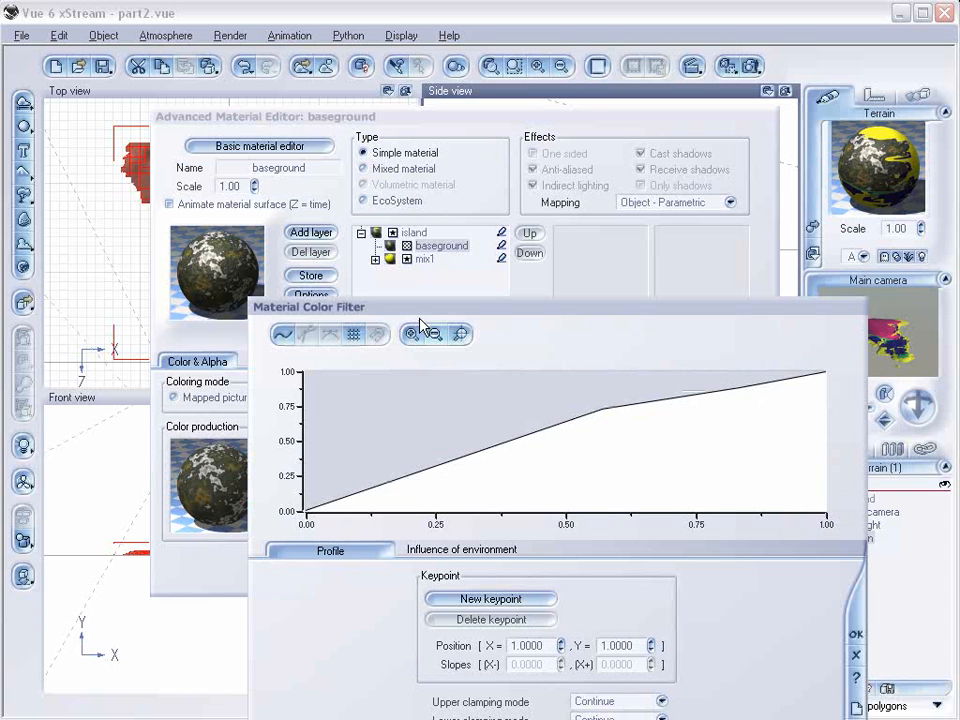
click(857, 633)
click(276, 362)
double_click(330, 481)
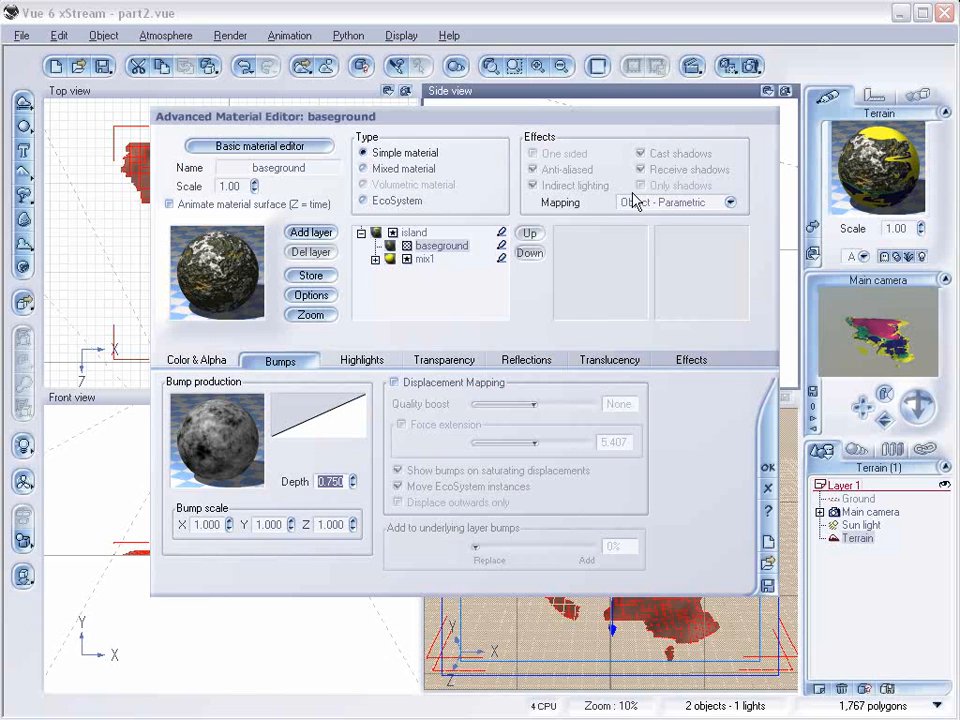
Set baseground's scale to 0.10 and render the main camera view to check the texture size.
click(705, 205)
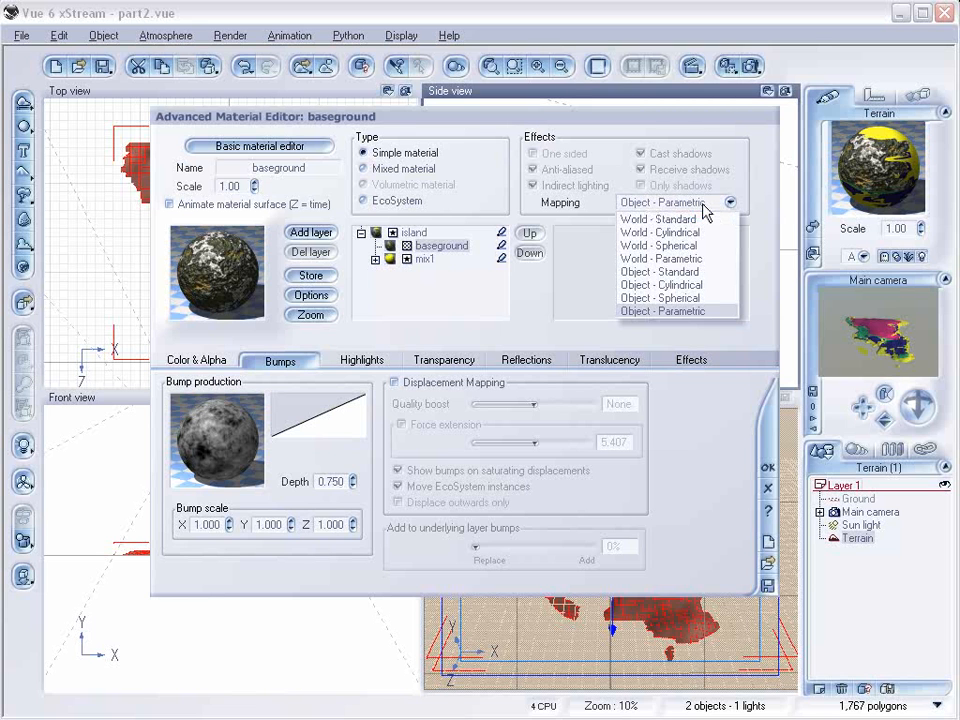
click(249, 186)
drag(255, 188, 255, 230)
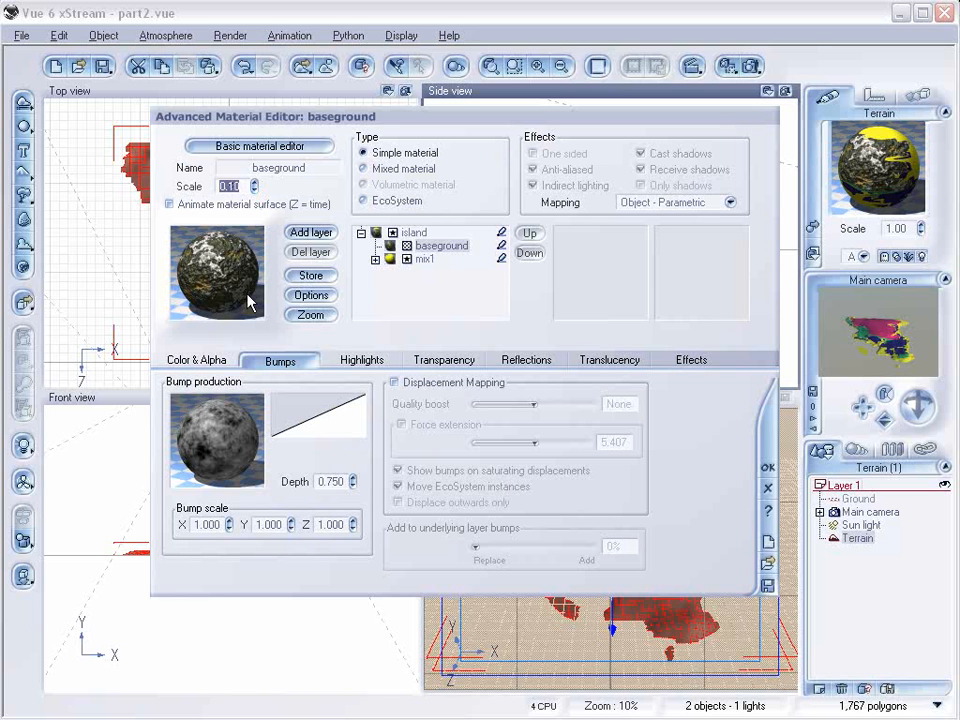
click(911, 350)
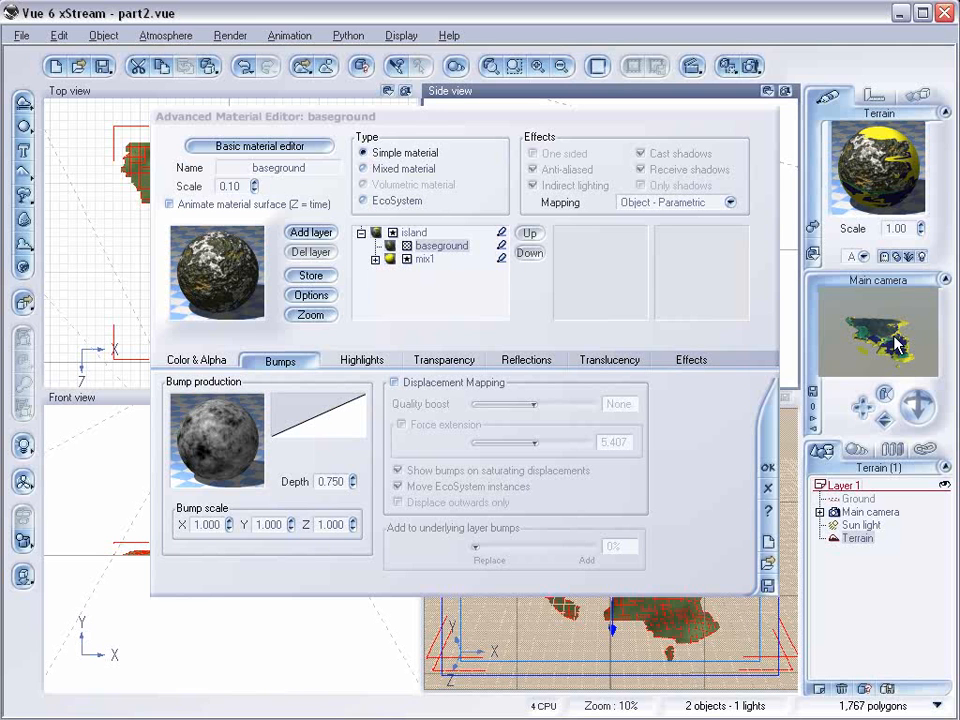
click(752, 66)
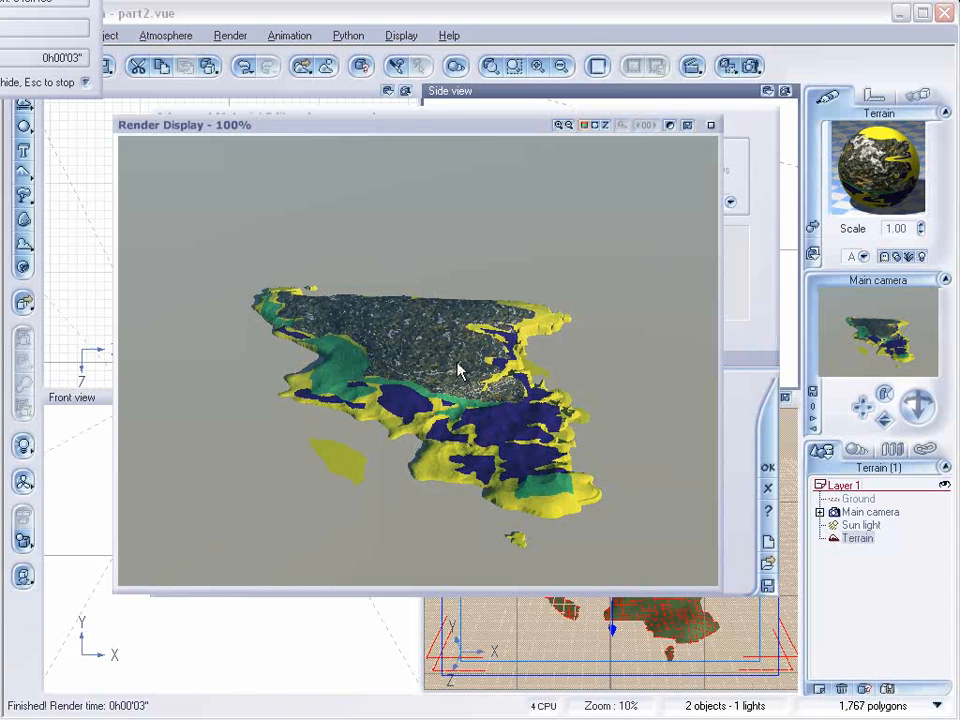
click(711, 125)
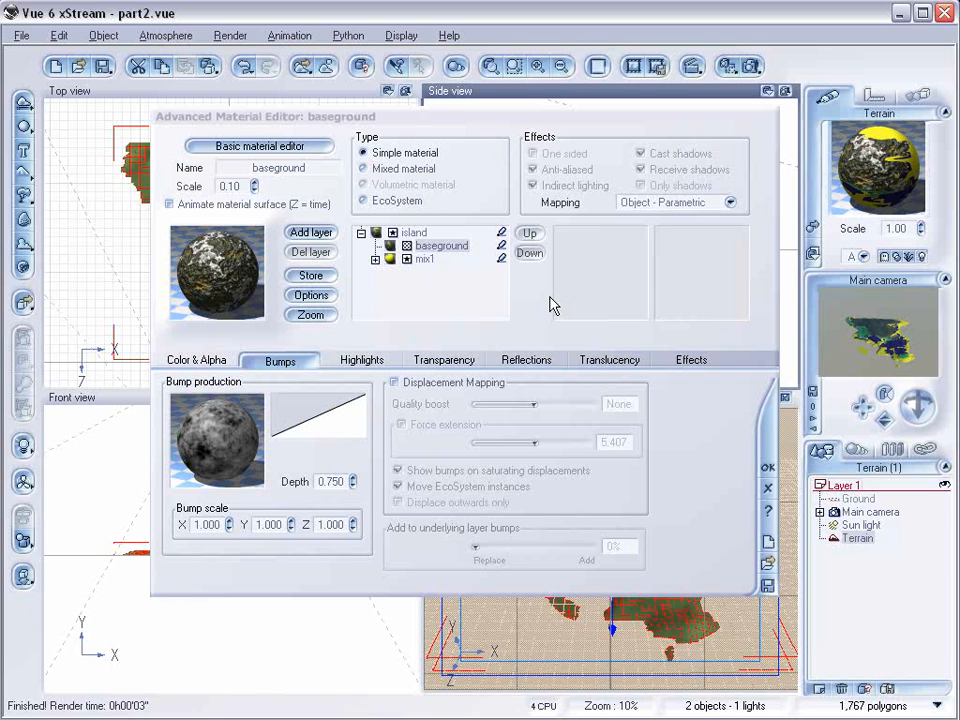
Try World - Standard mapping on baseground with the terrain's overall material scale at 0.20, and restore Object - Parametric mapping and scale 1.
click(730, 202)
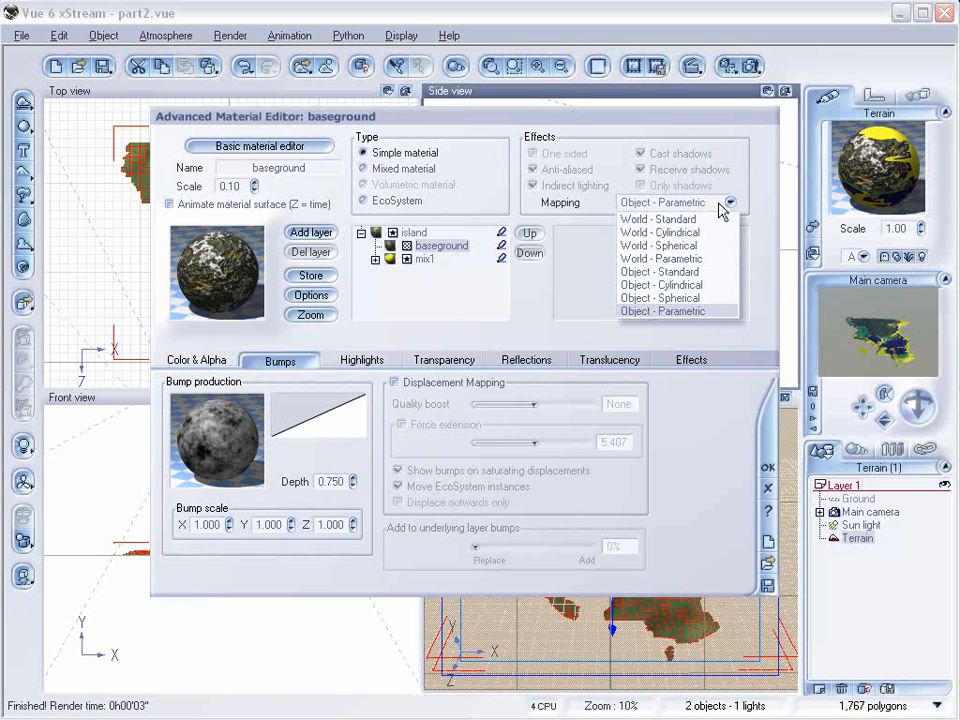
click(707, 218)
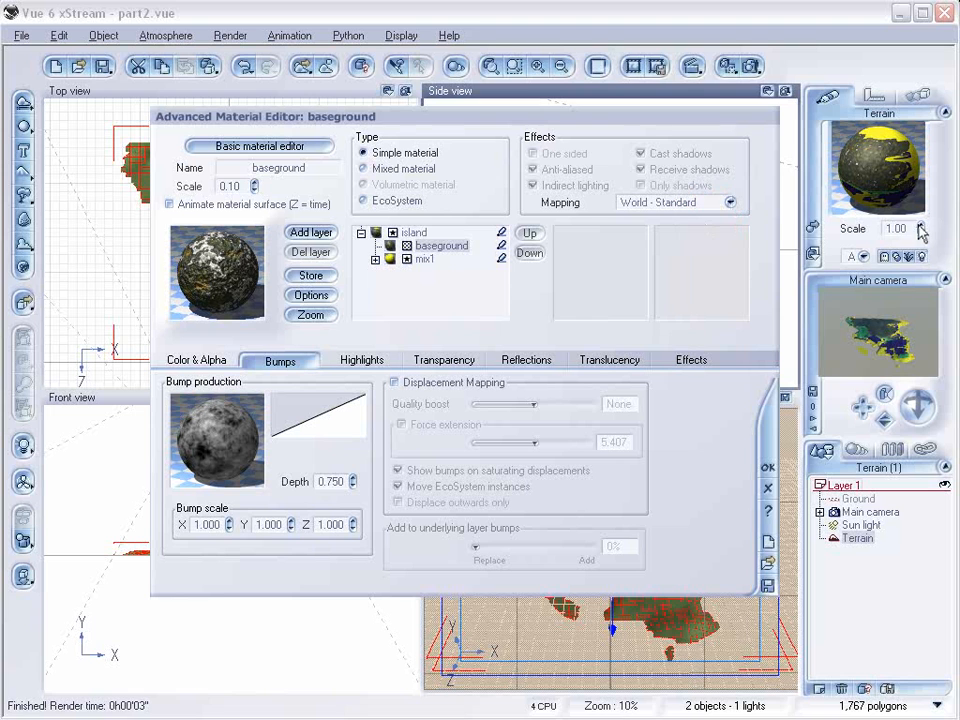
click(921, 232)
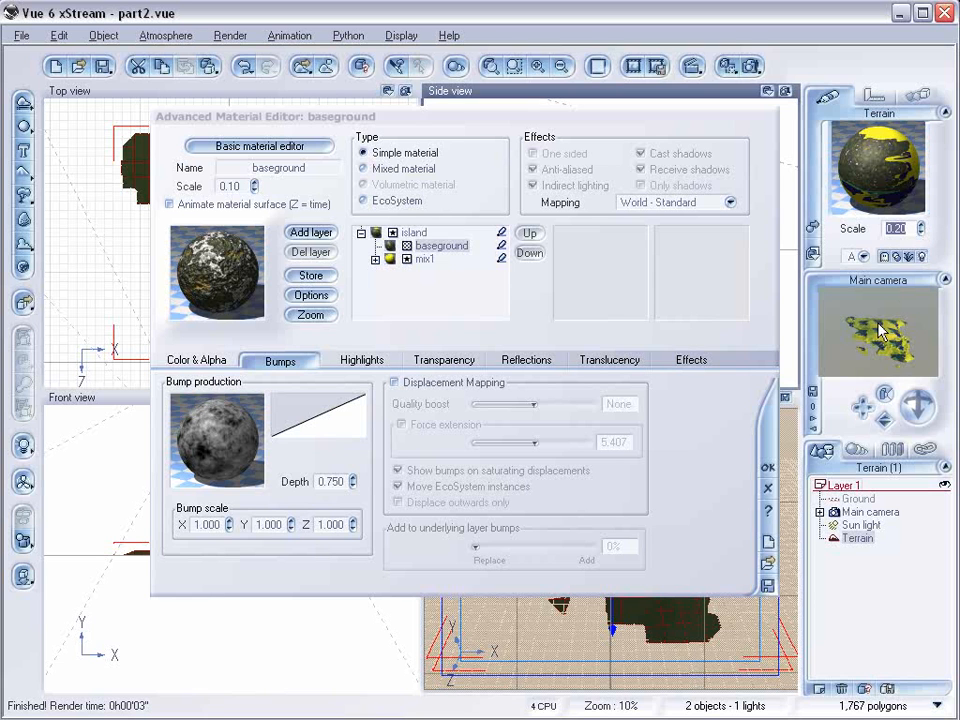
click(726, 202)
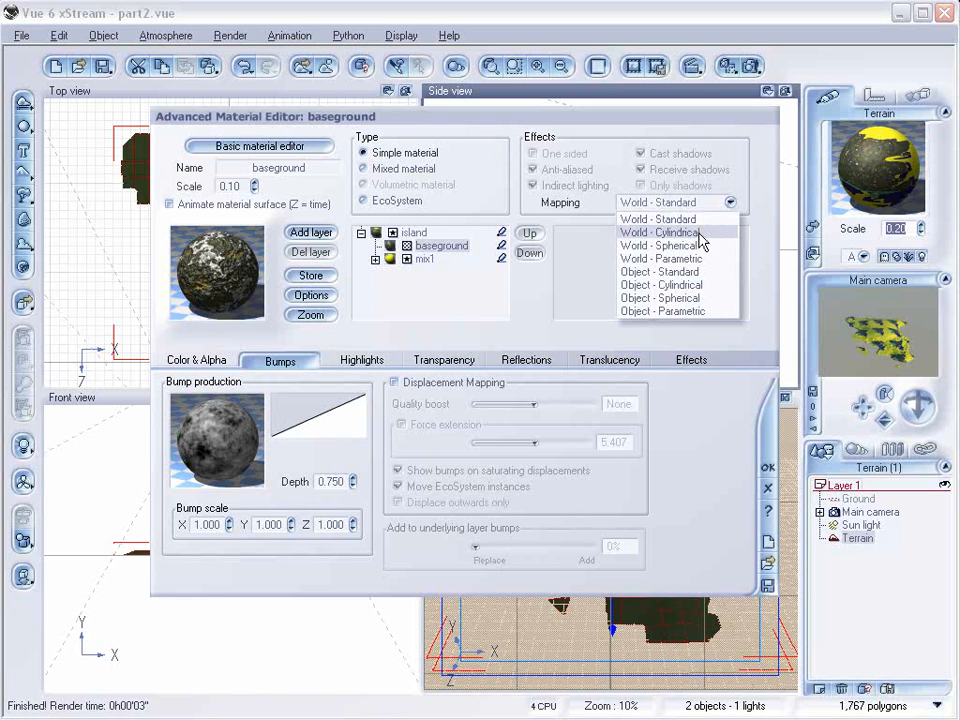
click(709, 311)
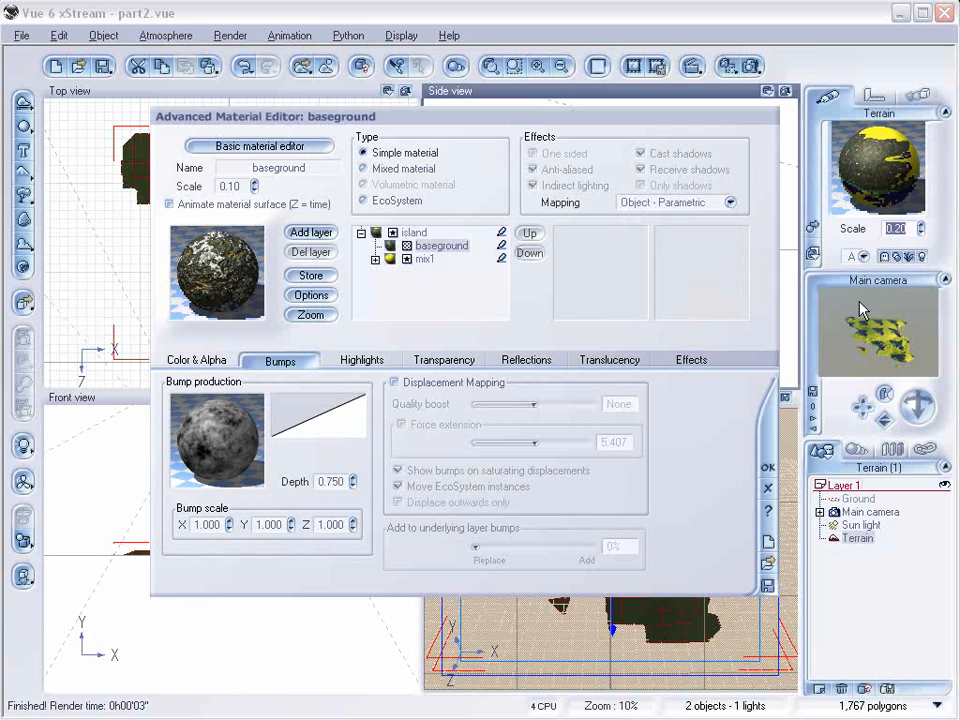
click(902, 321)
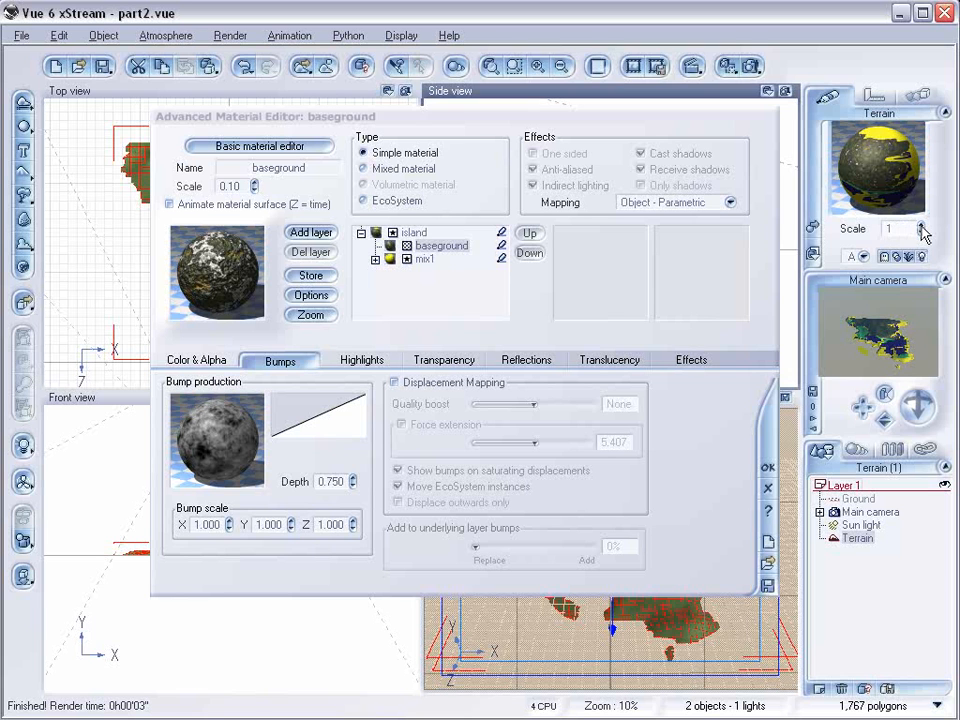
Set baseground to World - Standard mapping with a scale of 0.07 and render the main camera view.
click(730, 202)
click(680, 217)
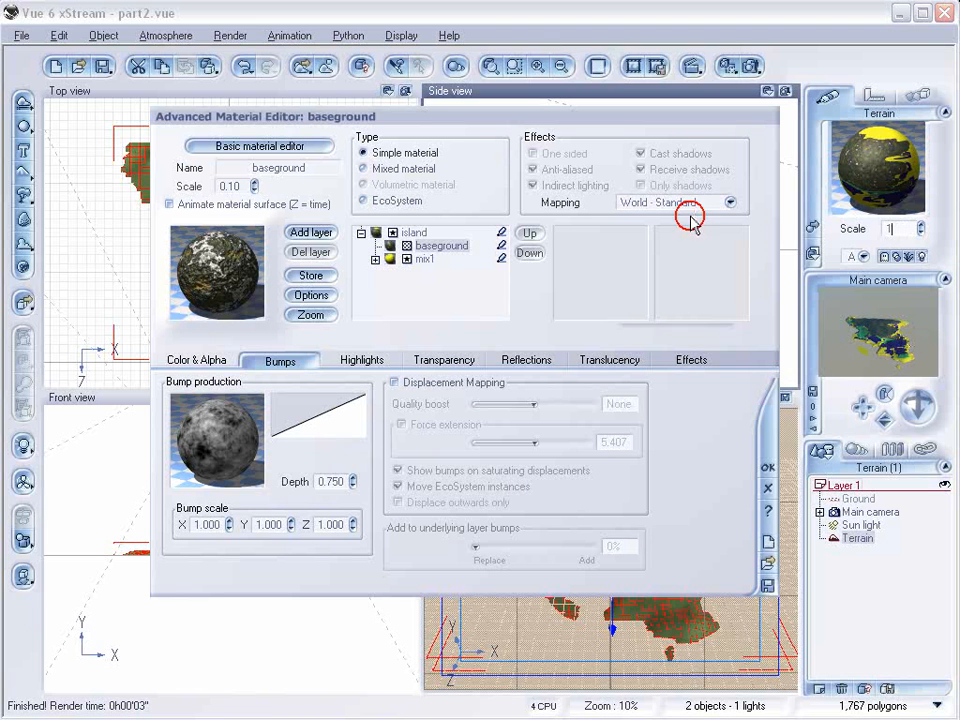
click(254, 185)
click(254, 189)
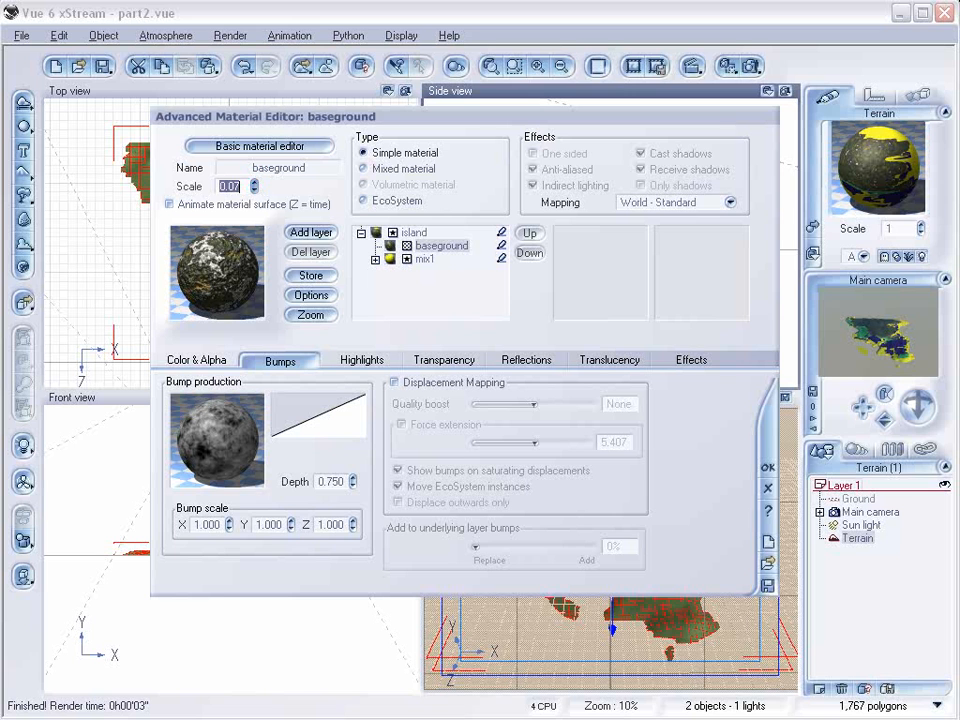
click(751, 66)
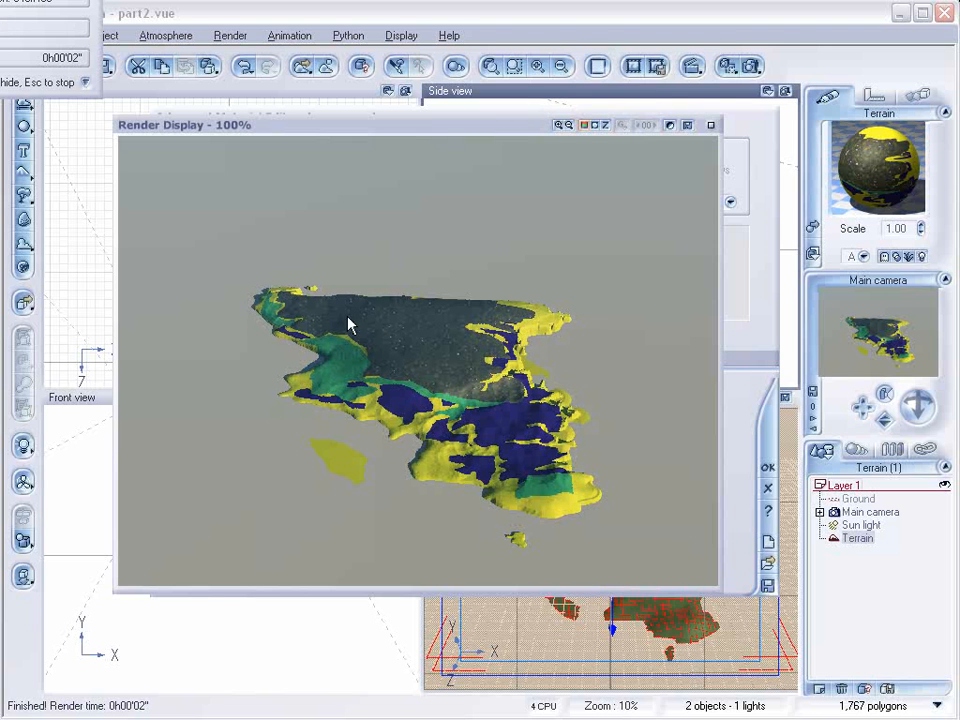
click(709, 126)
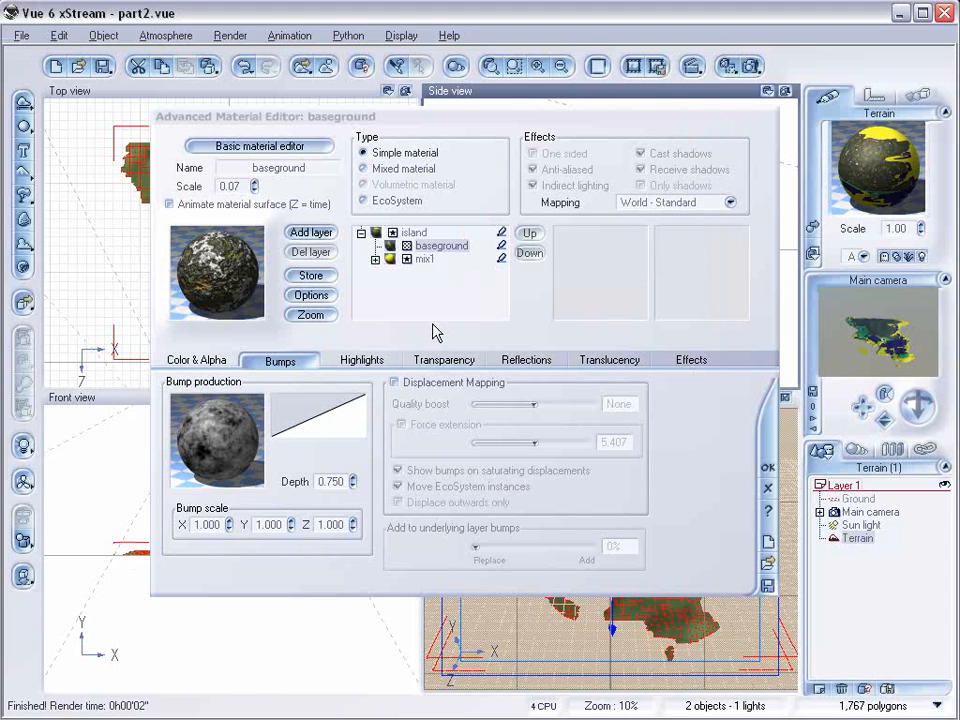
Set baseground's highlight global intensity and global size to 0%.
click(352, 362)
drag(228, 443, 232, 436)
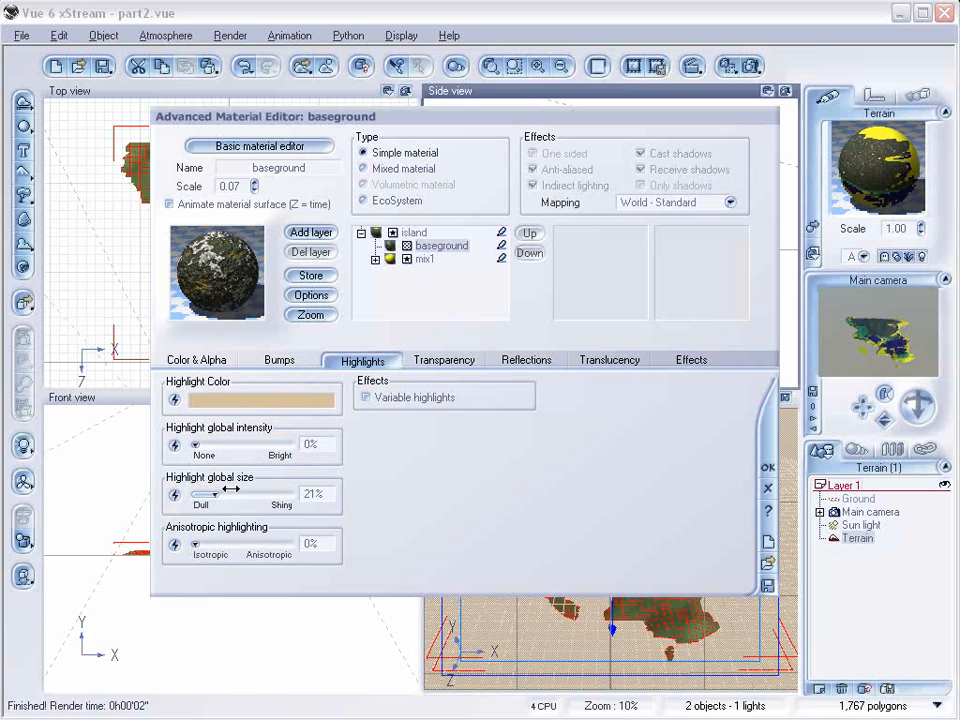
drag(229, 491, 192, 491)
click(862, 302)
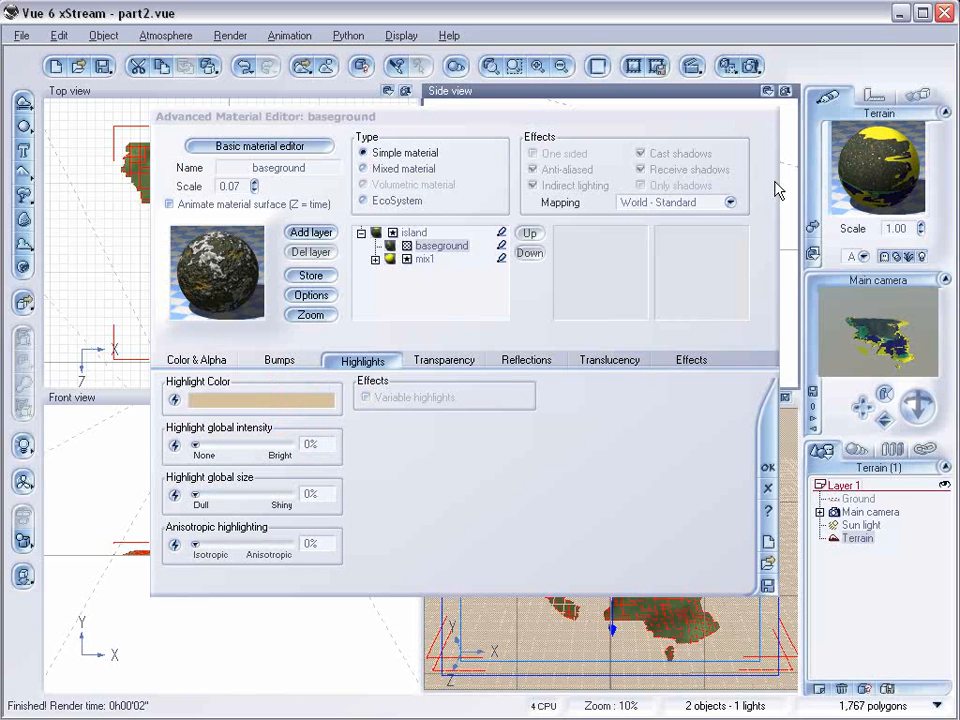
Set baseground's diffuse lighting to 51%, check it in a render, and accept the material changes.
click(690, 362)
drag(276, 399, 289, 401)
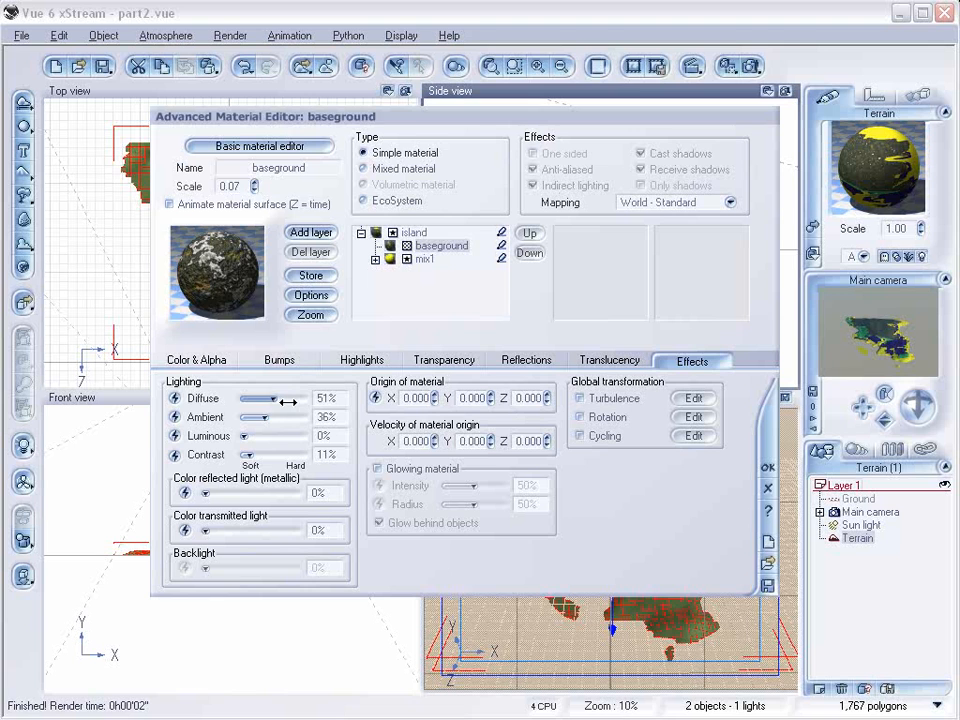
click(751, 67)
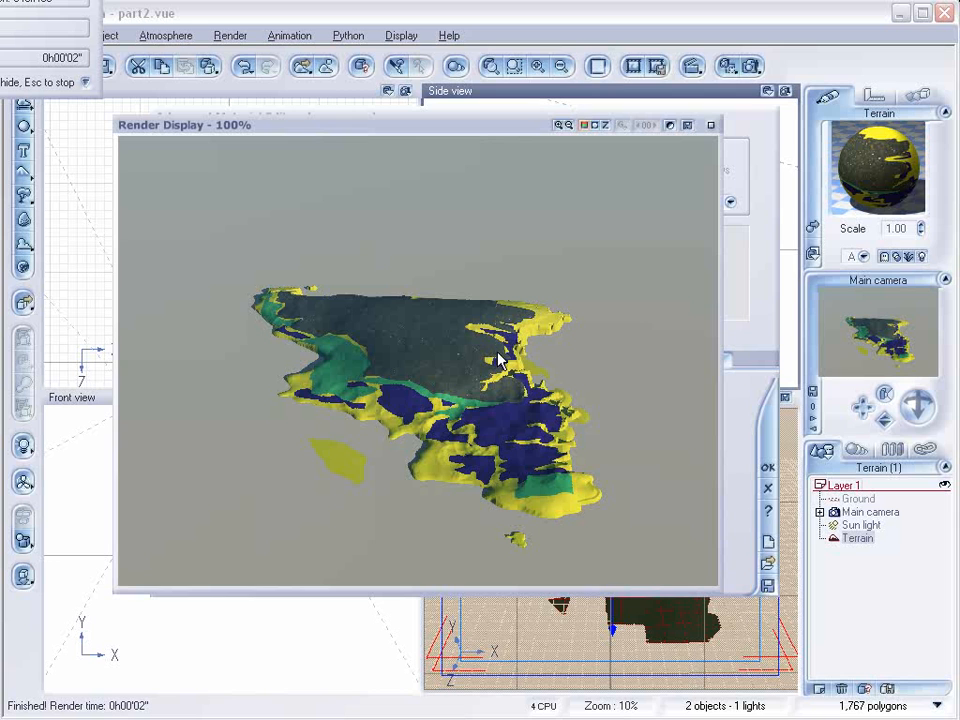
click(710, 126)
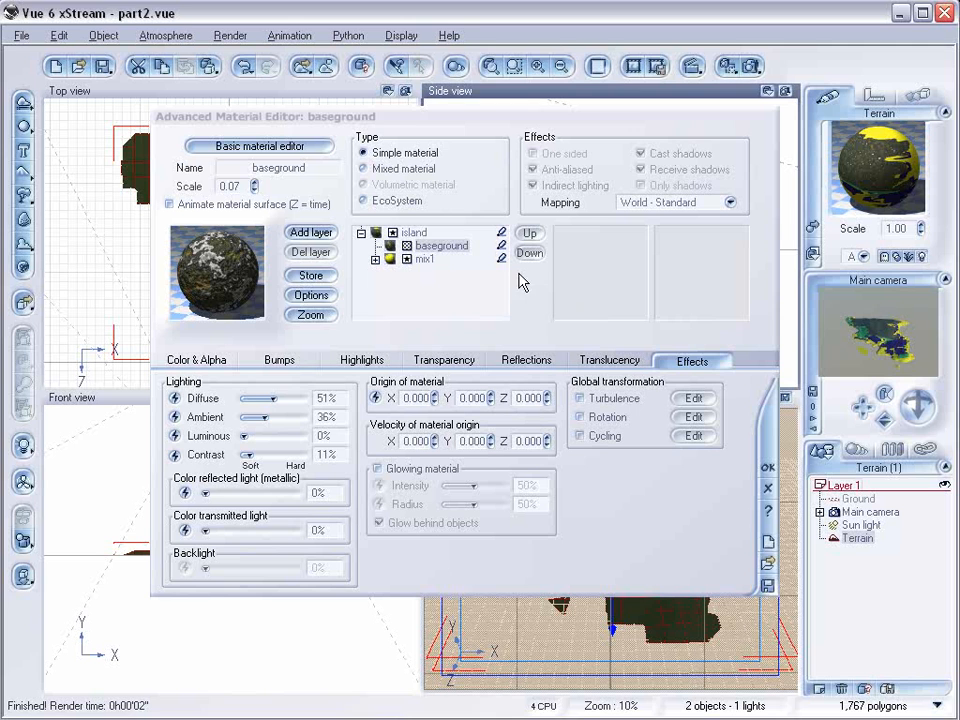
click(766, 462)
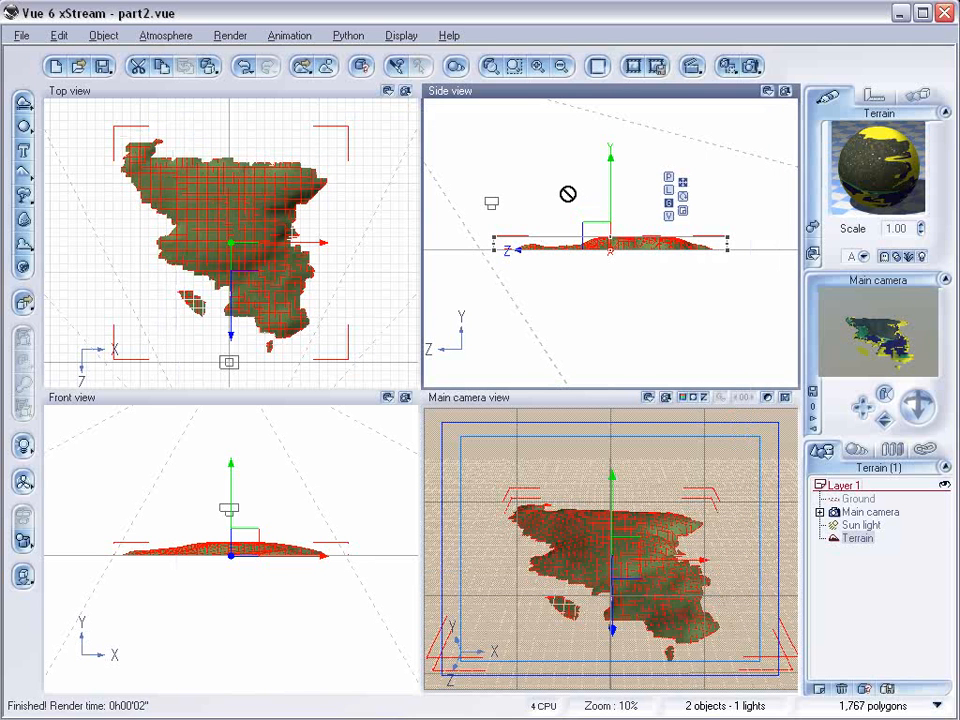
Move the main camera down close above the island terrain and render its view.
click(871, 510)
drag(604, 229, 788, 351)
right_drag(729, 304, 371, 62)
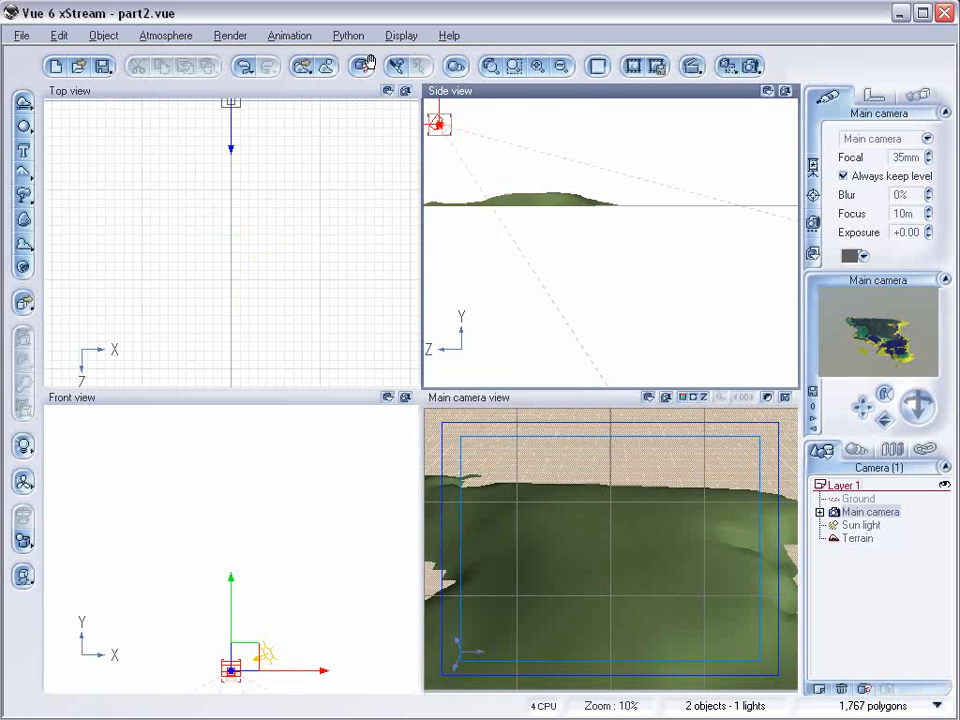
click(366, 63)
drag(482, 184, 541, 243)
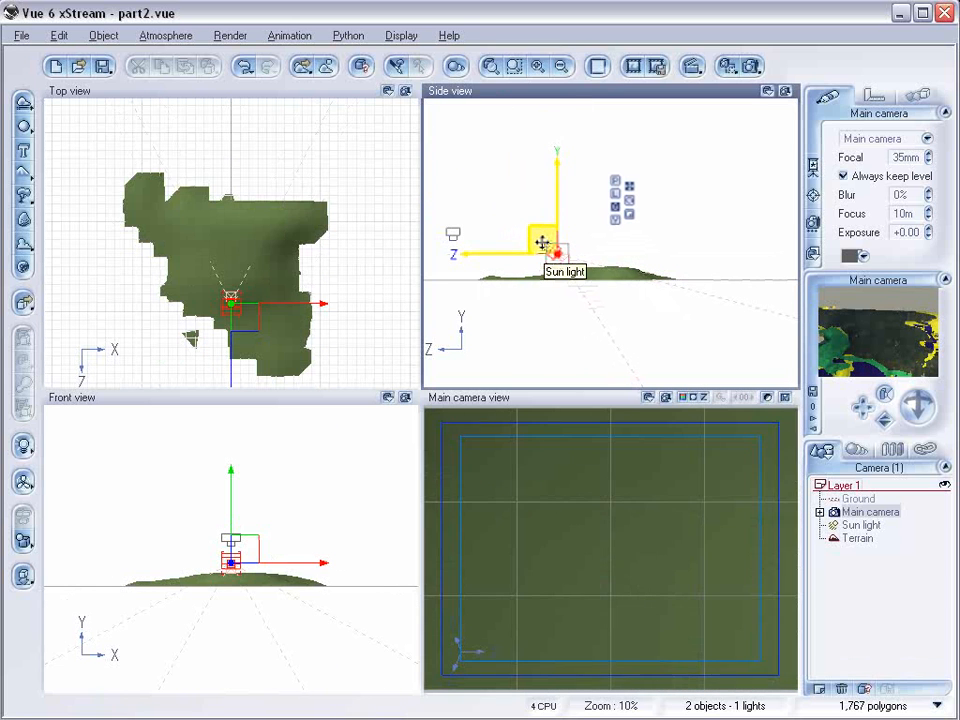
click(759, 66)
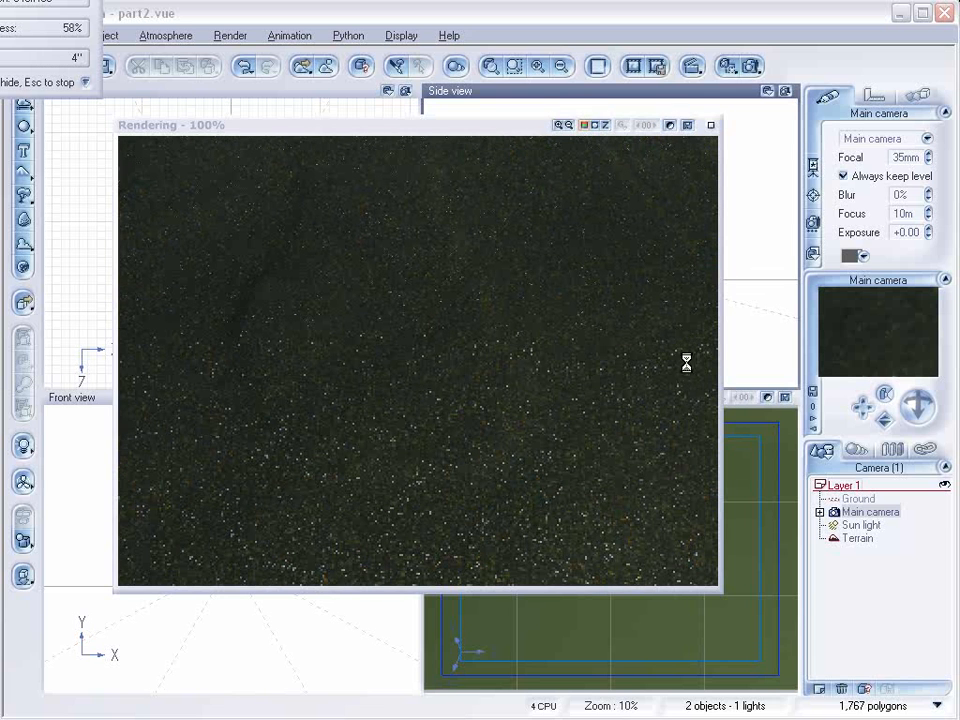
click(710, 125)
Reposition the main camera lower over the terrain with the horizon in frame and render the close-up.
drag(583, 165, 576, 192)
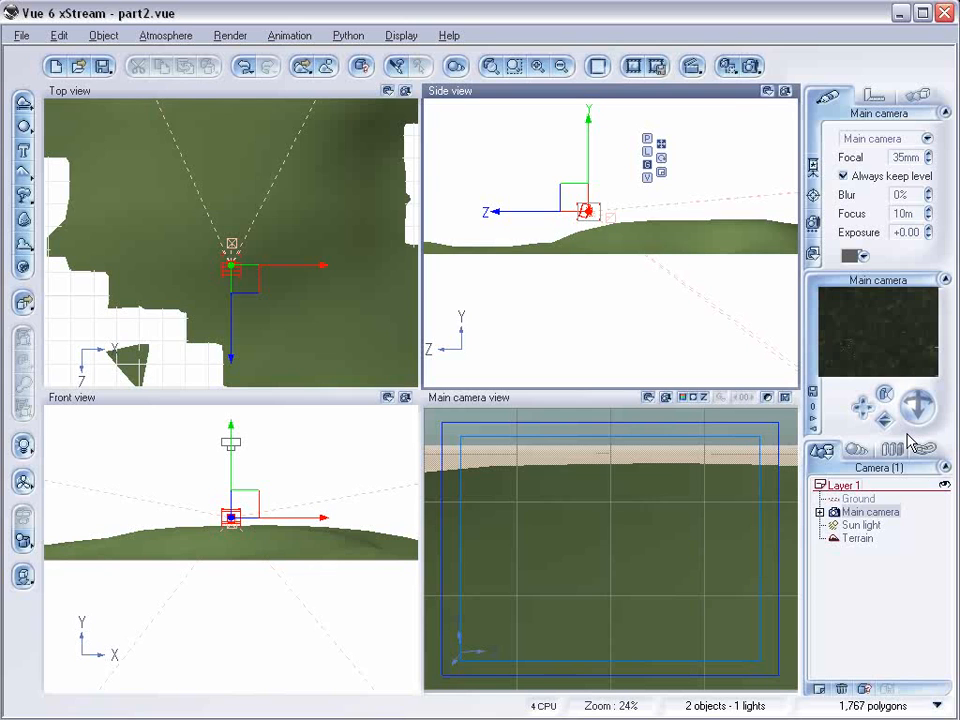
click(748, 66)
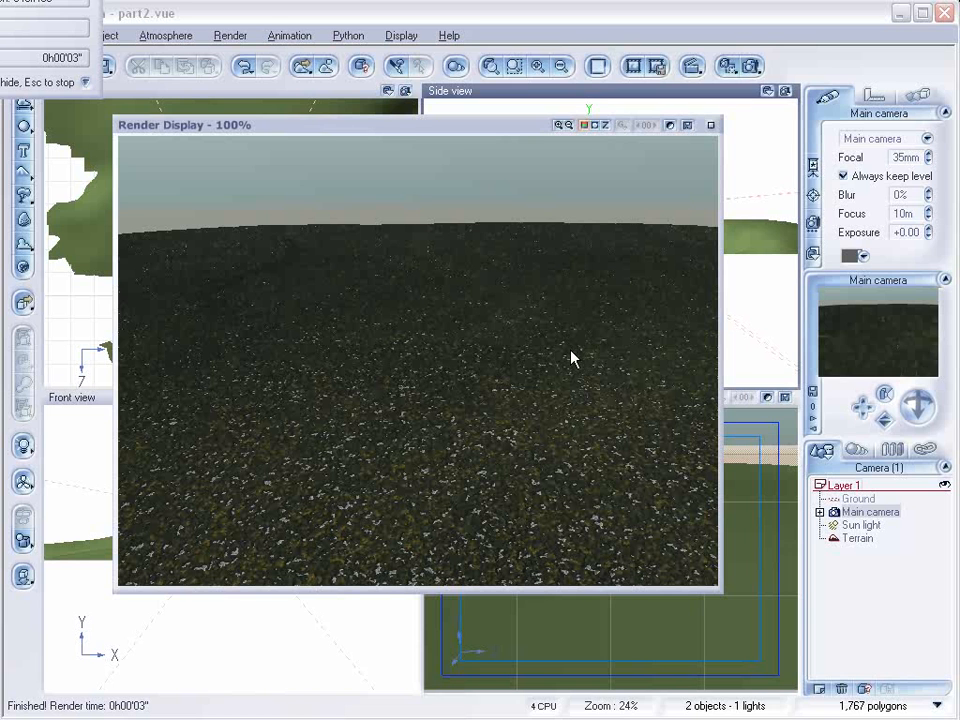
click(709, 127)
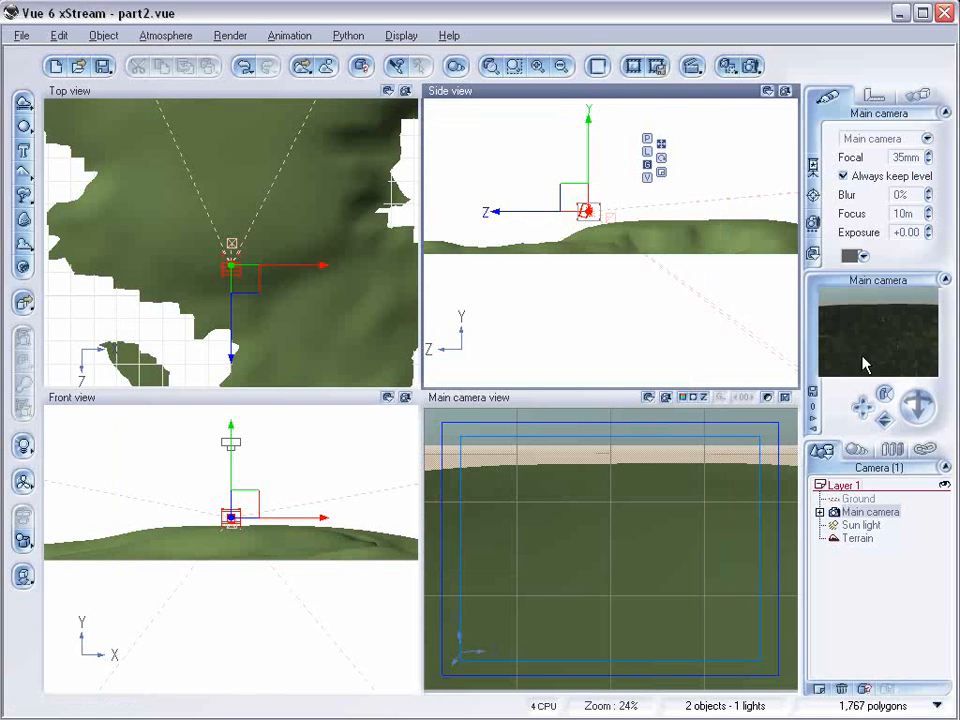
Open the Terrain's island material and convert its baseground material to an EcoSystem.
click(860, 539)
double_click(880, 165)
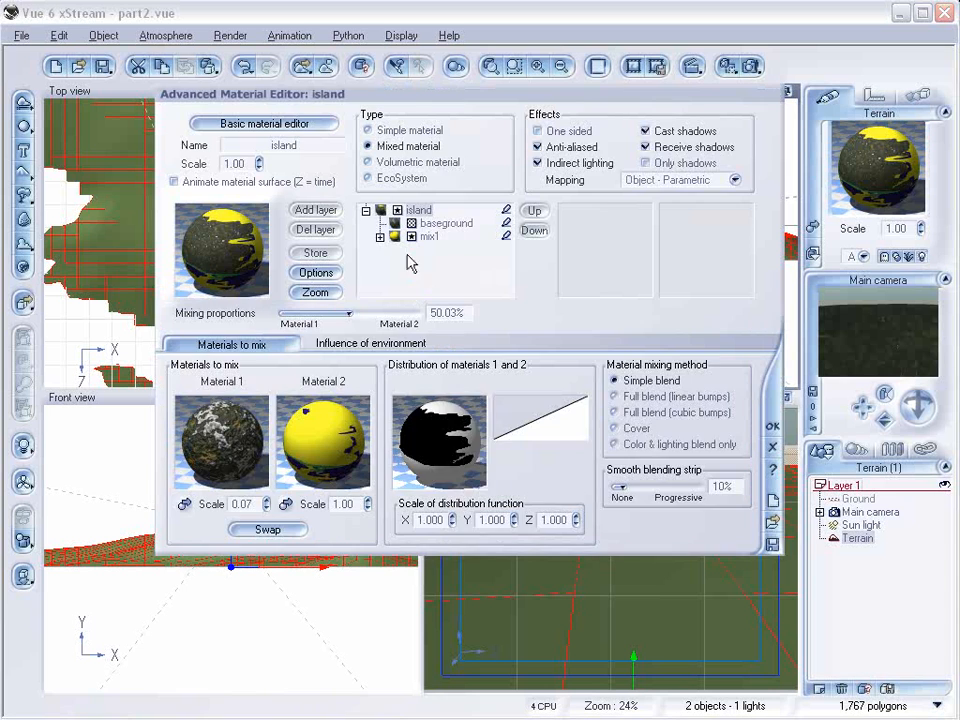
click(486, 222)
click(370, 178)
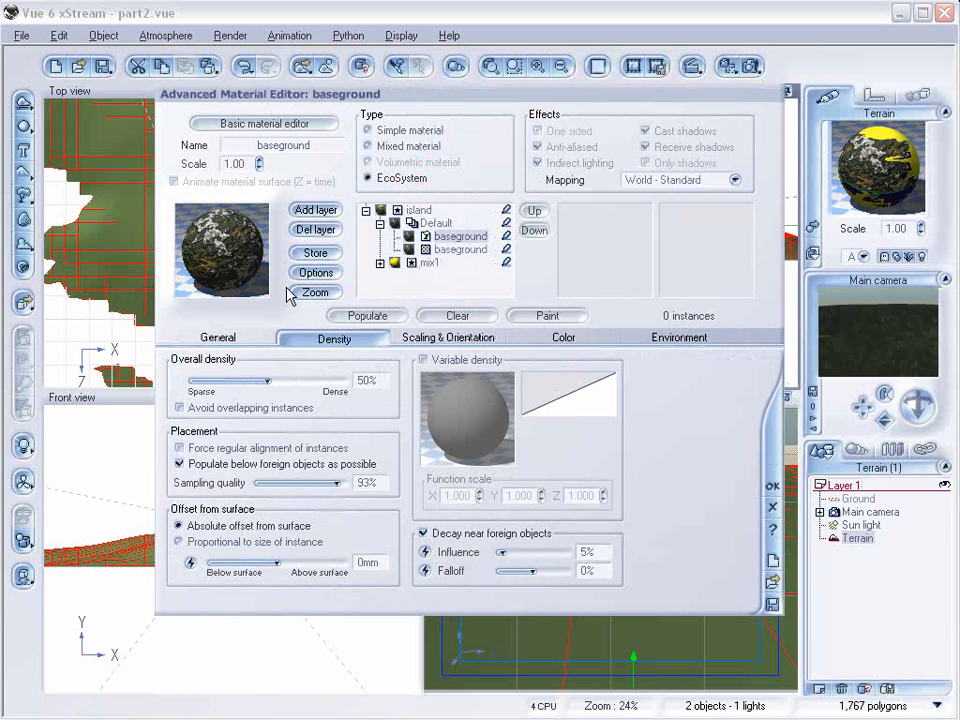
Add a rock to the baseground EcoSystem's population and populate the terrain with it.
click(217, 338)
click(368, 587)
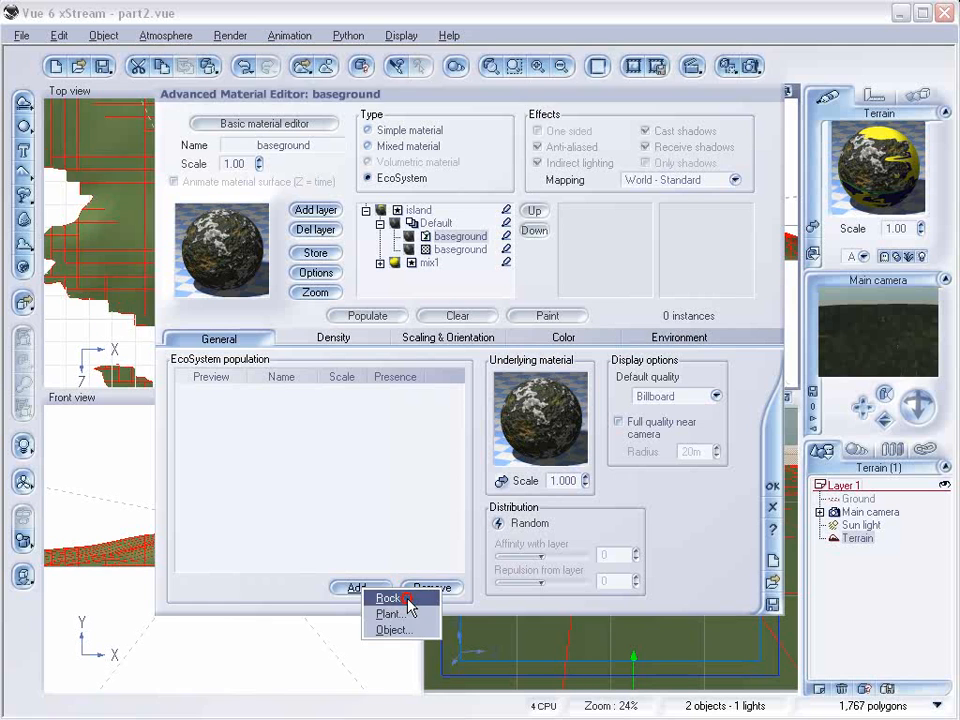
click(412, 598)
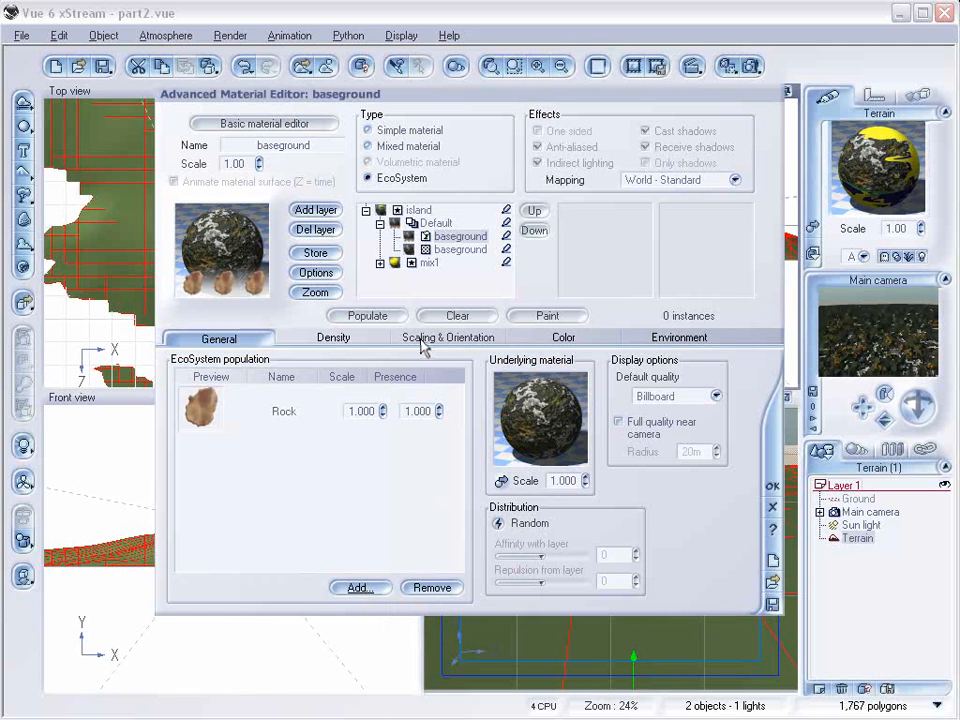
click(378, 317)
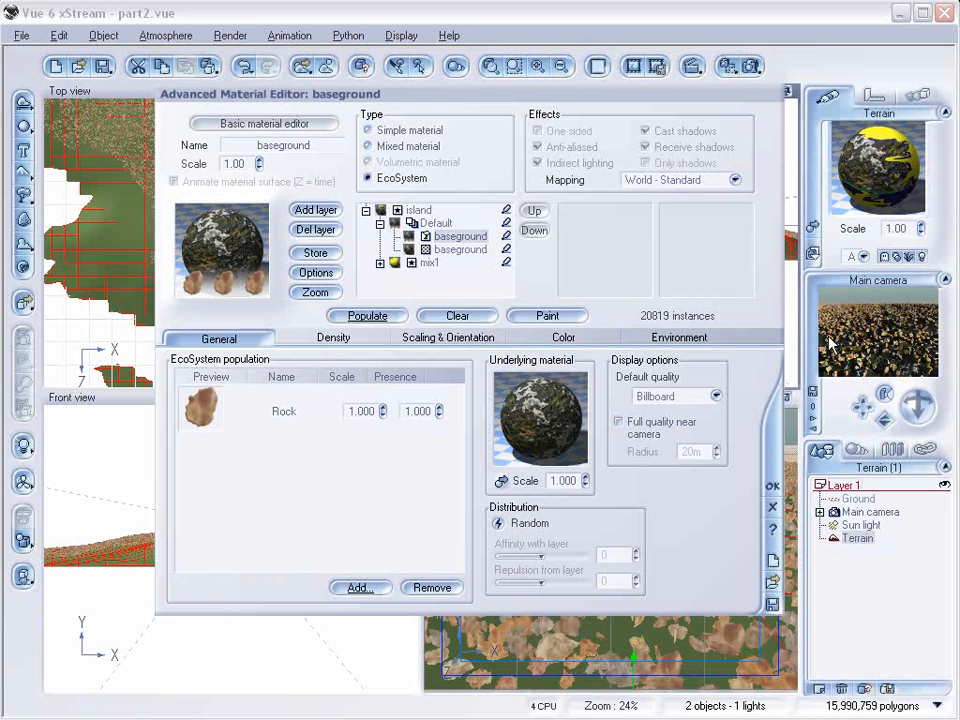
Set the scale of the underlying baseground material to 0.09 and return to its EcoSystem layer.
click(451, 249)
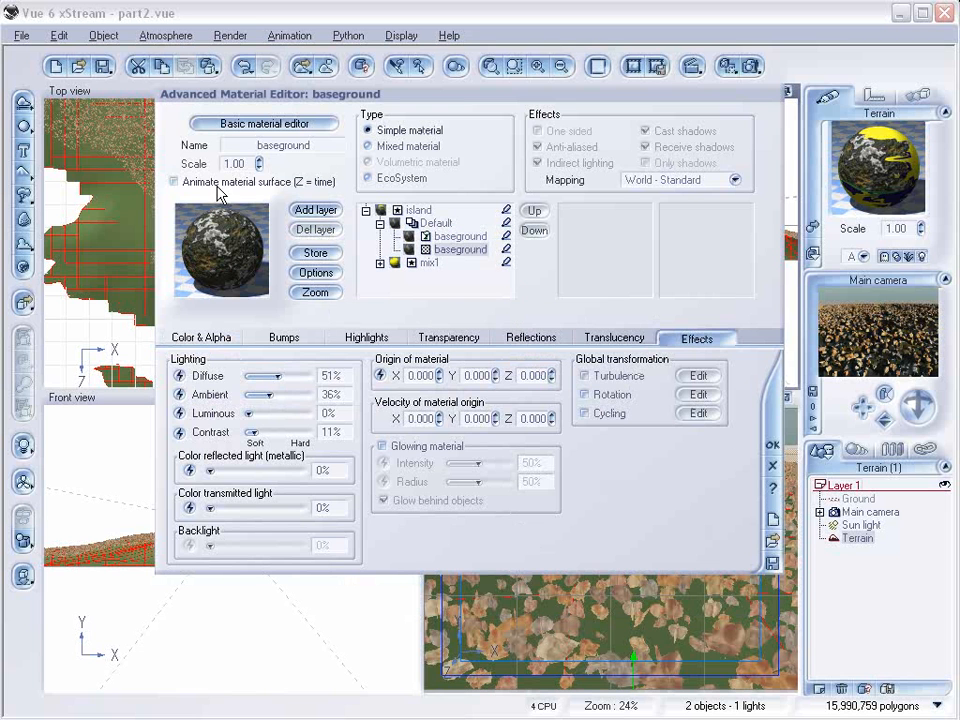
click(258, 165)
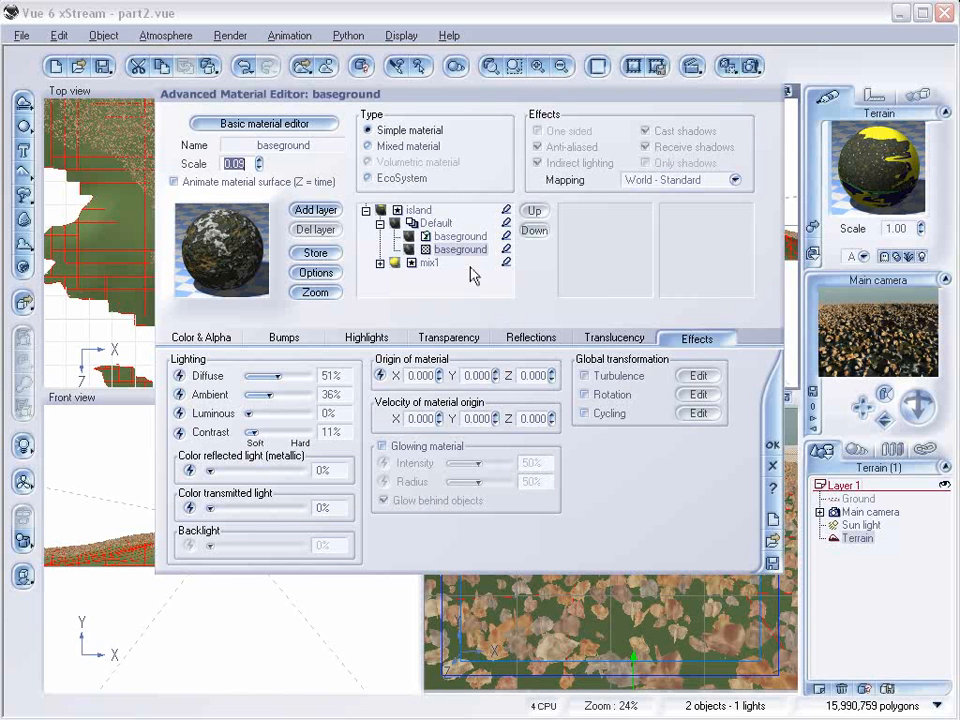
click(456, 237)
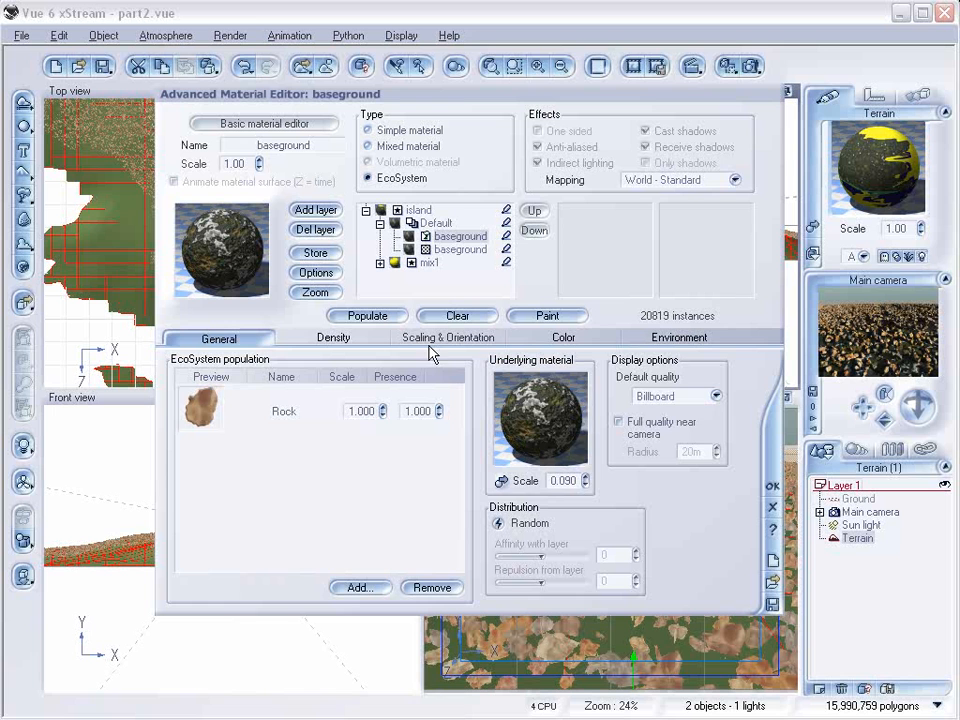
Repopulate the rocks with 21% overall density, a -54 cm offset from the surface and 1.778 overall scaling.
click(335, 337)
drag(309, 380, 272, 368)
click(430, 338)
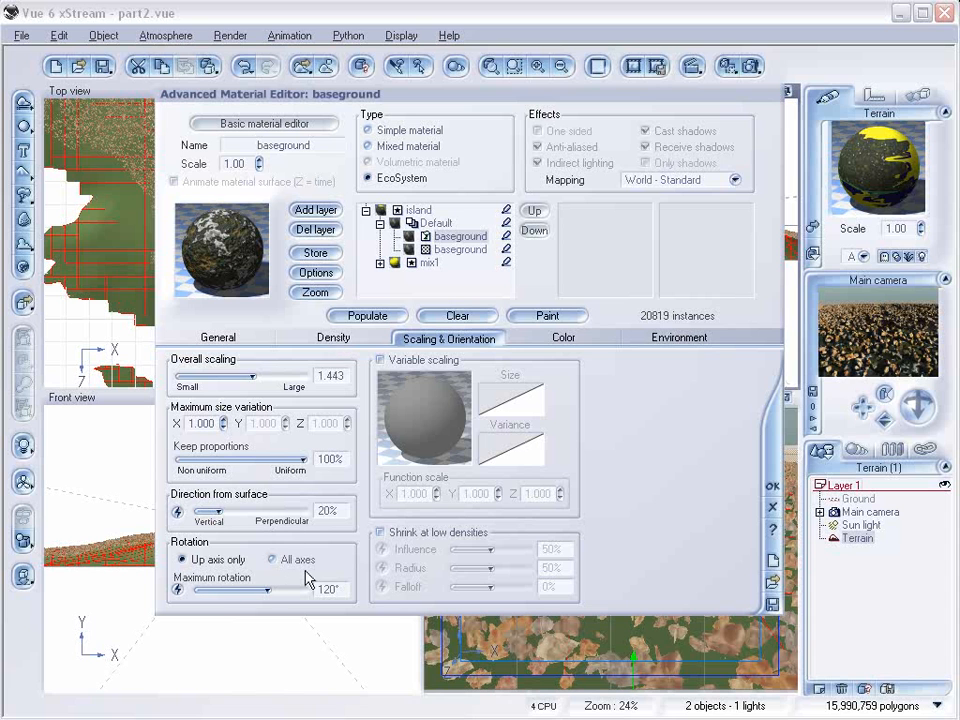
click(330, 339)
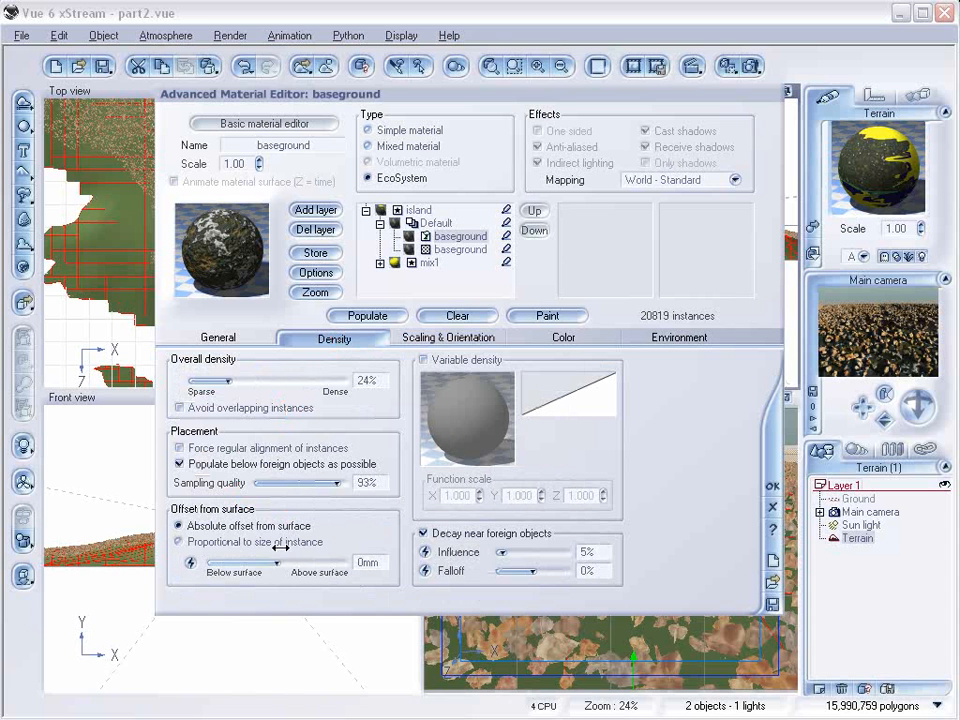
drag(287, 562, 274, 562)
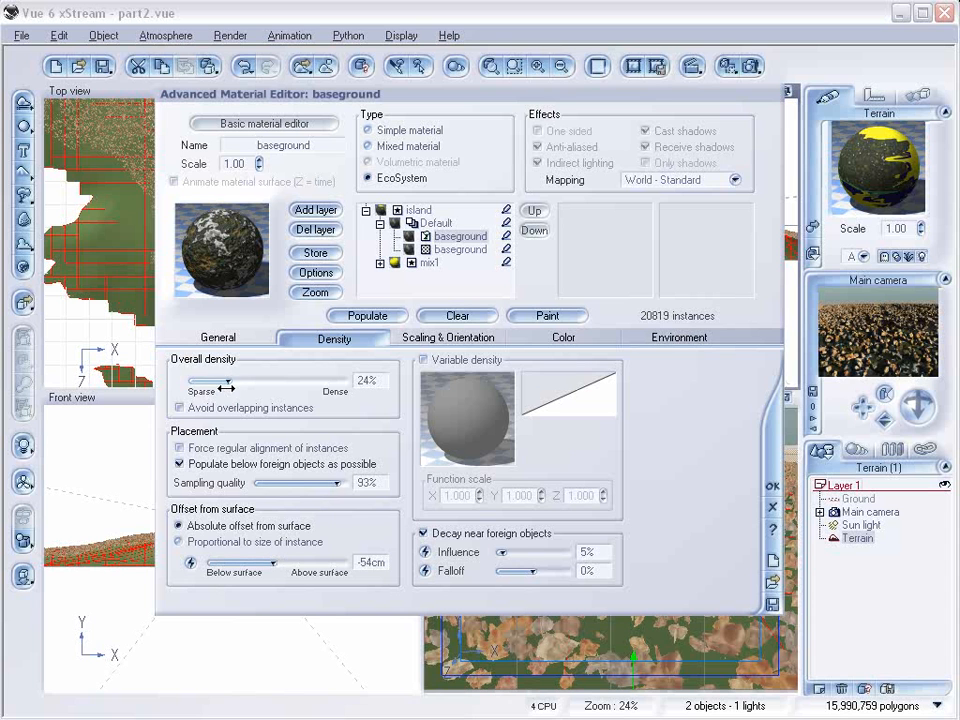
click(375, 338)
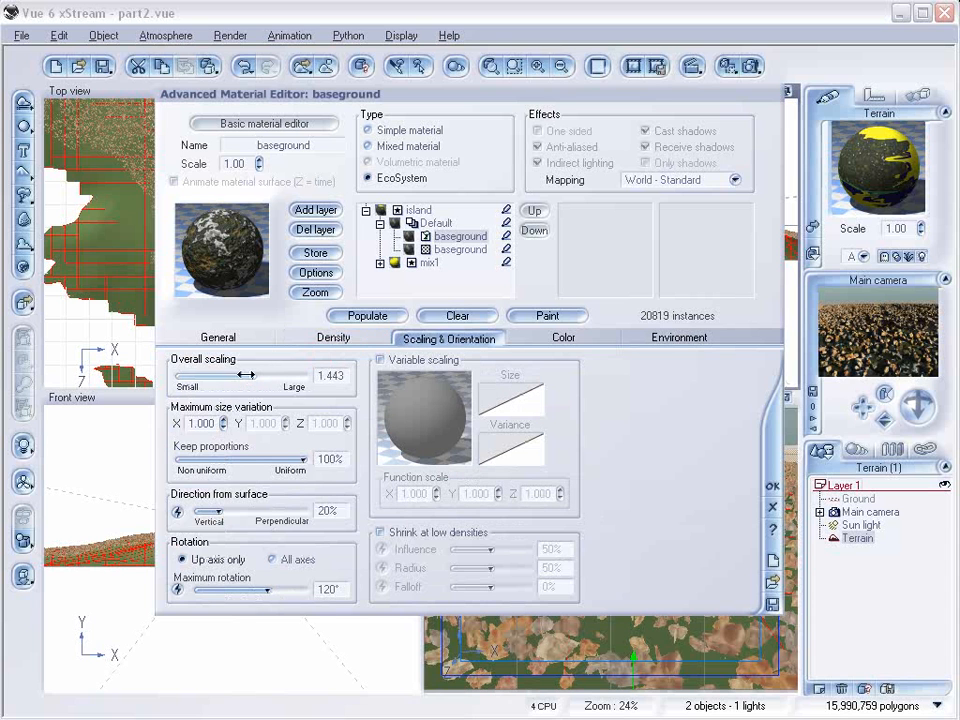
click(393, 316)
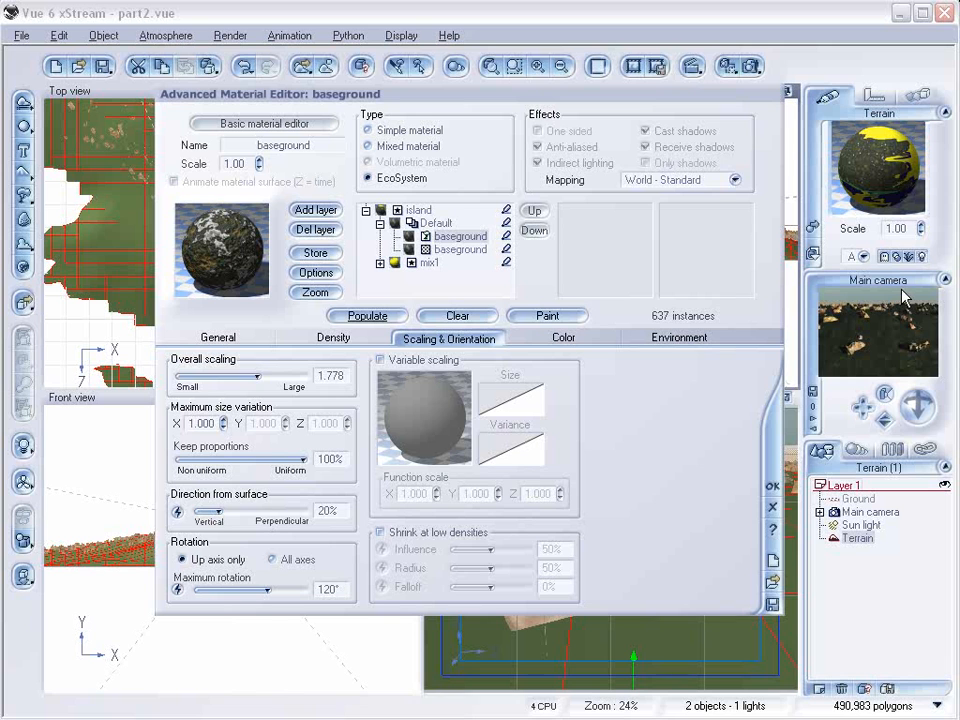
Repopulate the rocks with 23% overall density, a -81 cm offset from the surface and 2.340 overall scaling.
click(330, 337)
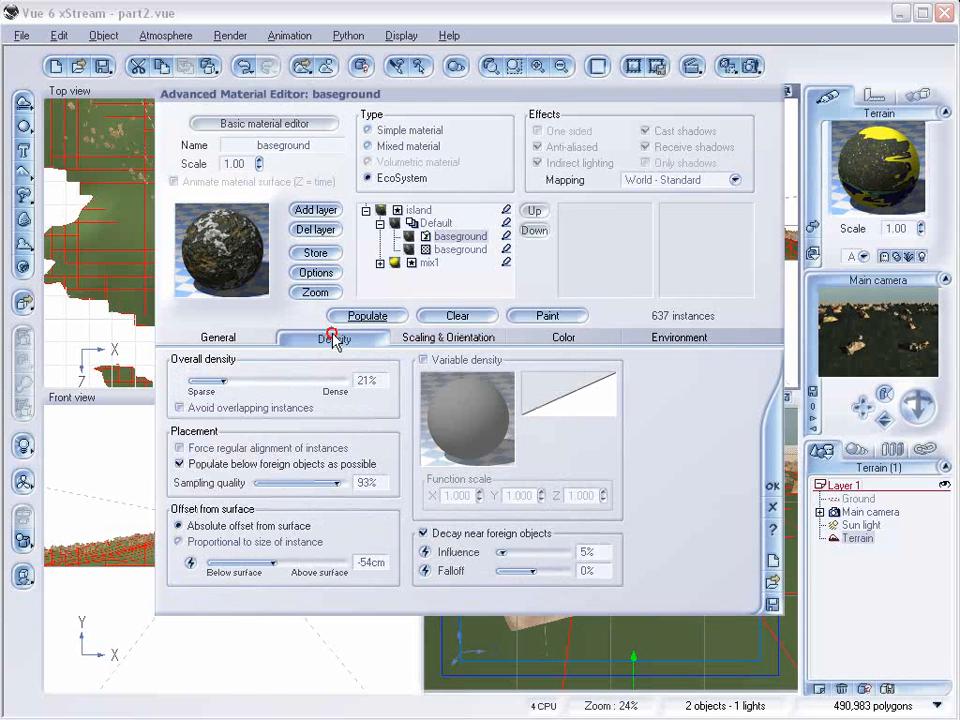
drag(263, 370, 265, 370)
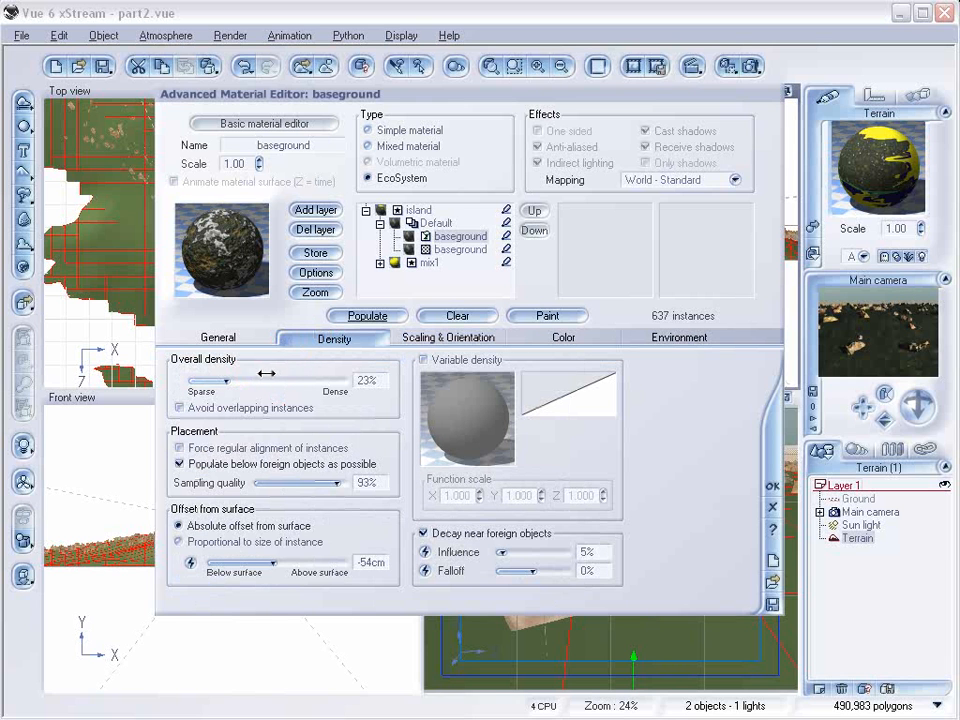
click(296, 560)
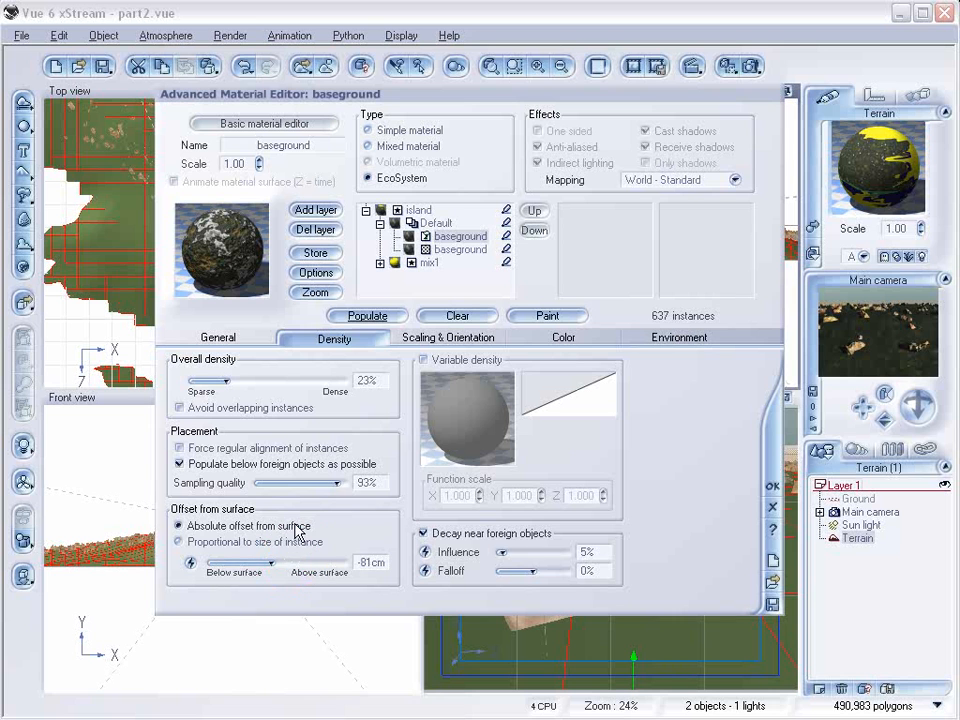
click(410, 338)
drag(266, 378, 280, 377)
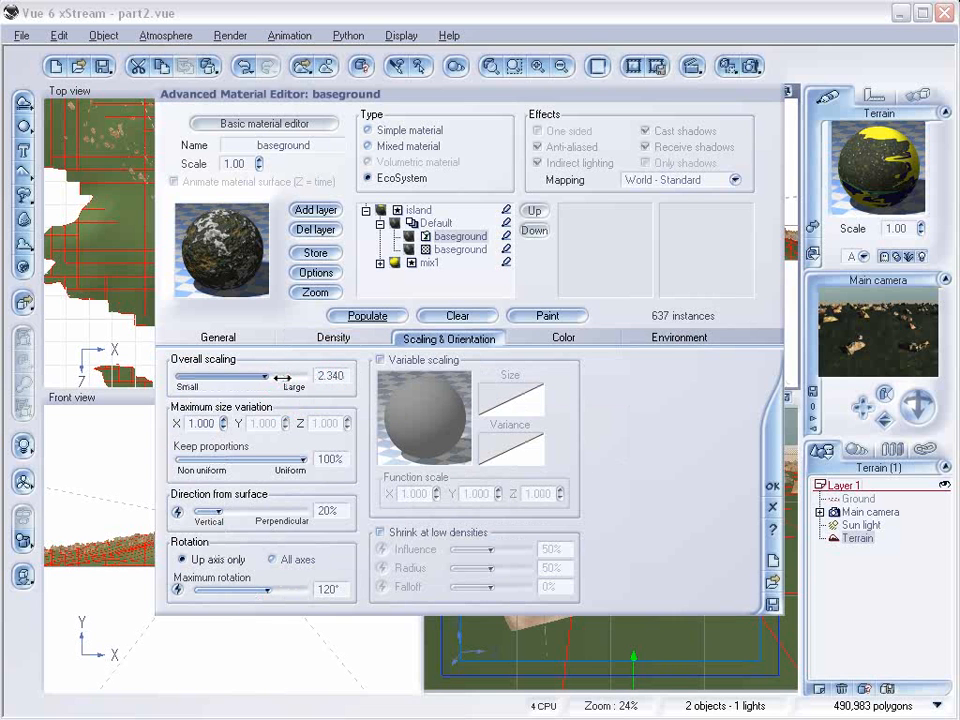
click(372, 315)
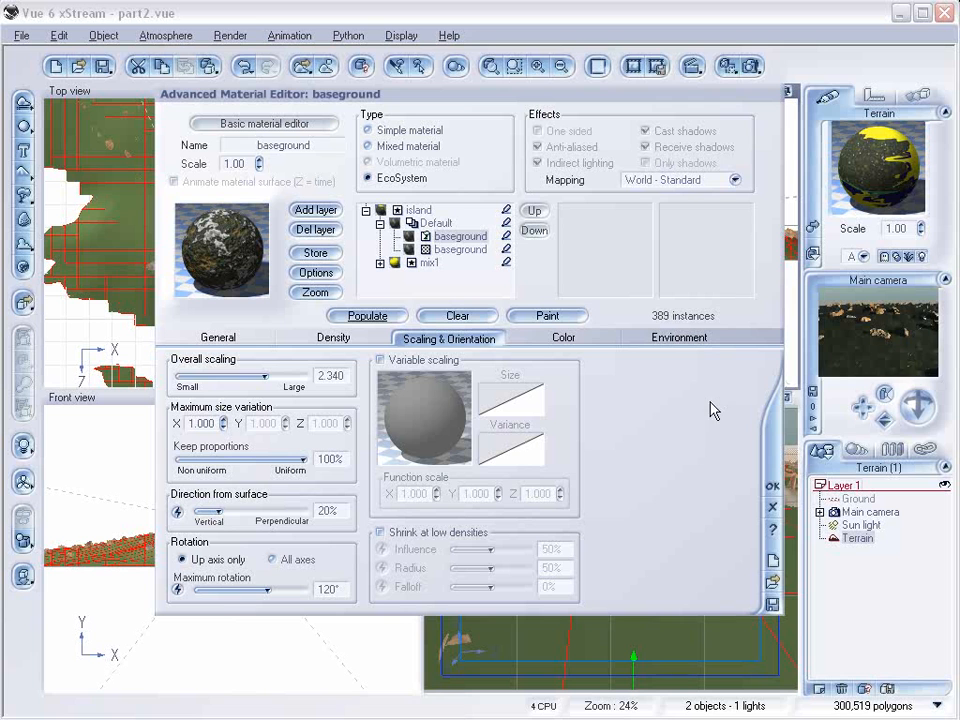
Repopulate the rocks at 26% overall density and accept the island material.
click(345, 337)
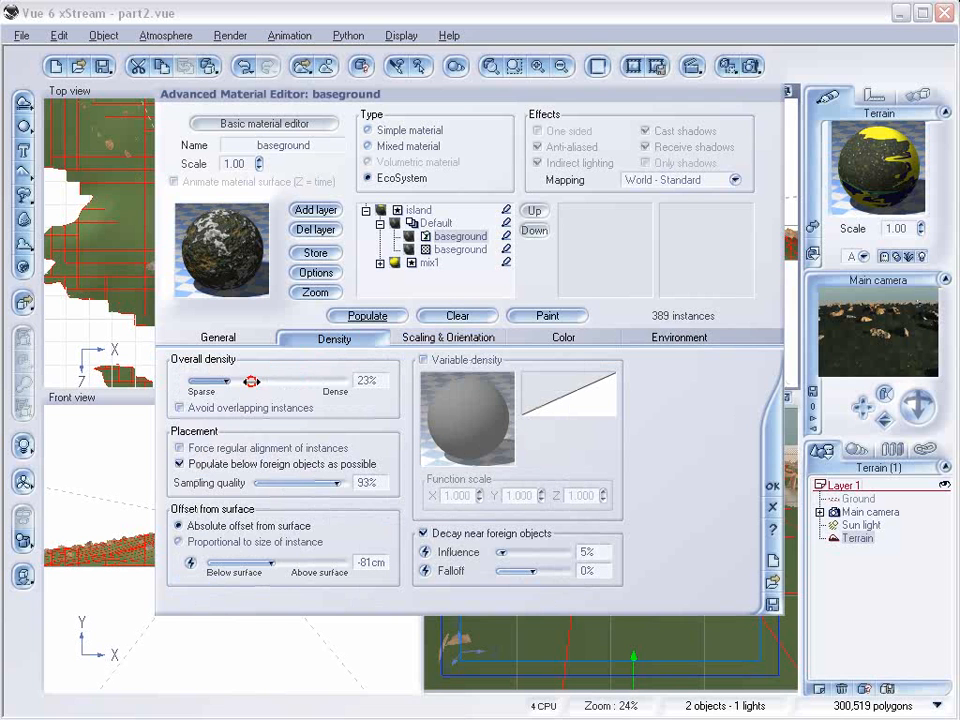
click(362, 315)
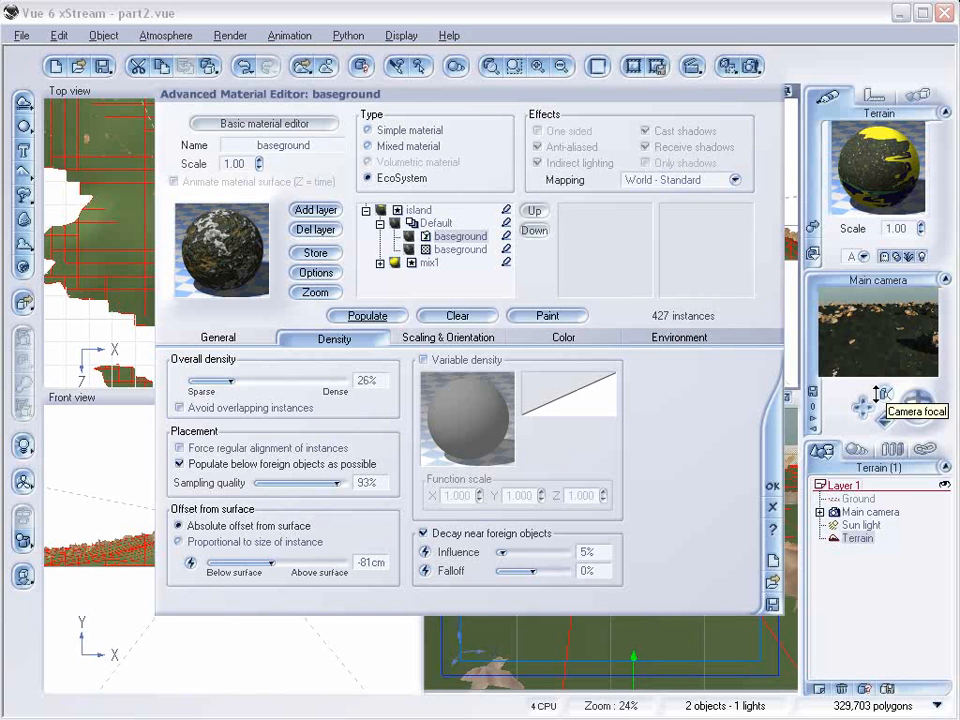
click(770, 489)
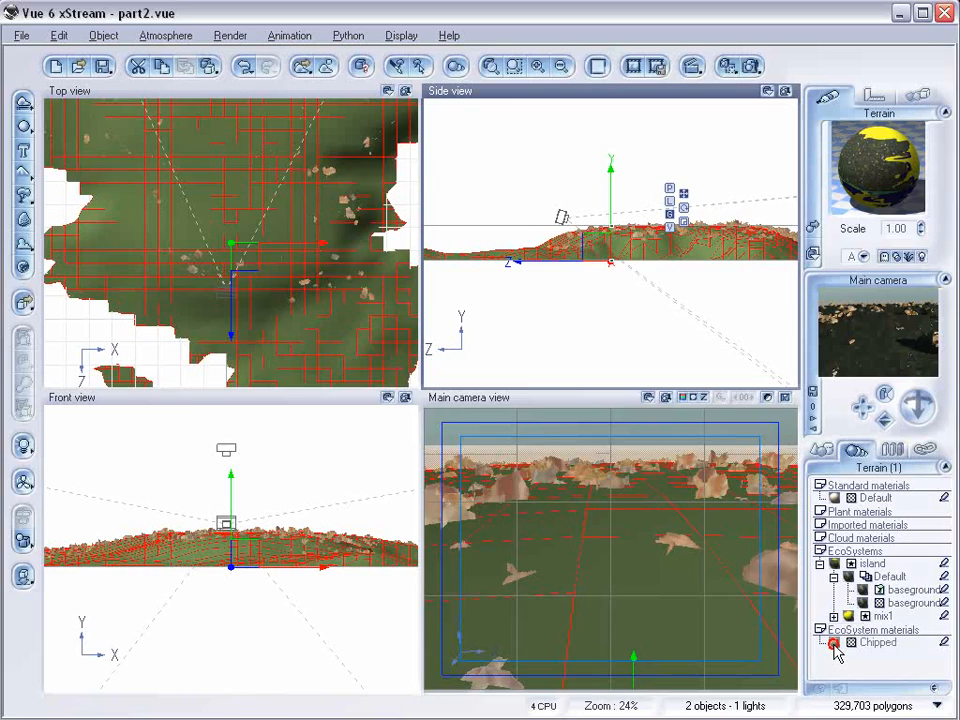
Replace the EcoSystem rocks' Chipped material with OldRock#2.mat from the Materials Rocks folder and accept it.
double_click(836, 652)
drag(435, 339, 424, 148)
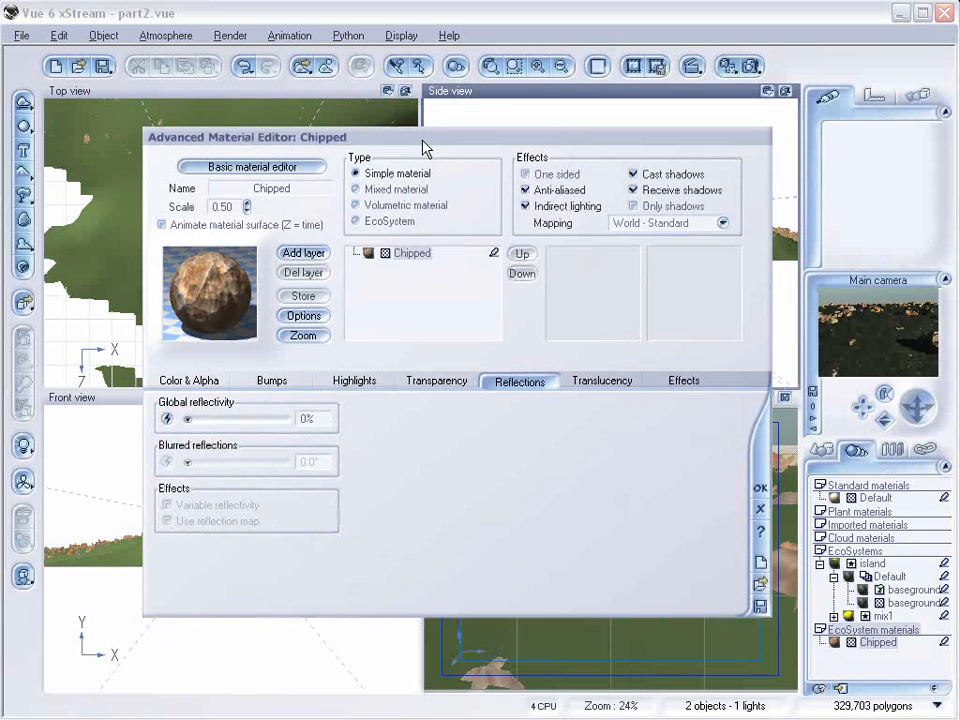
click(230, 313)
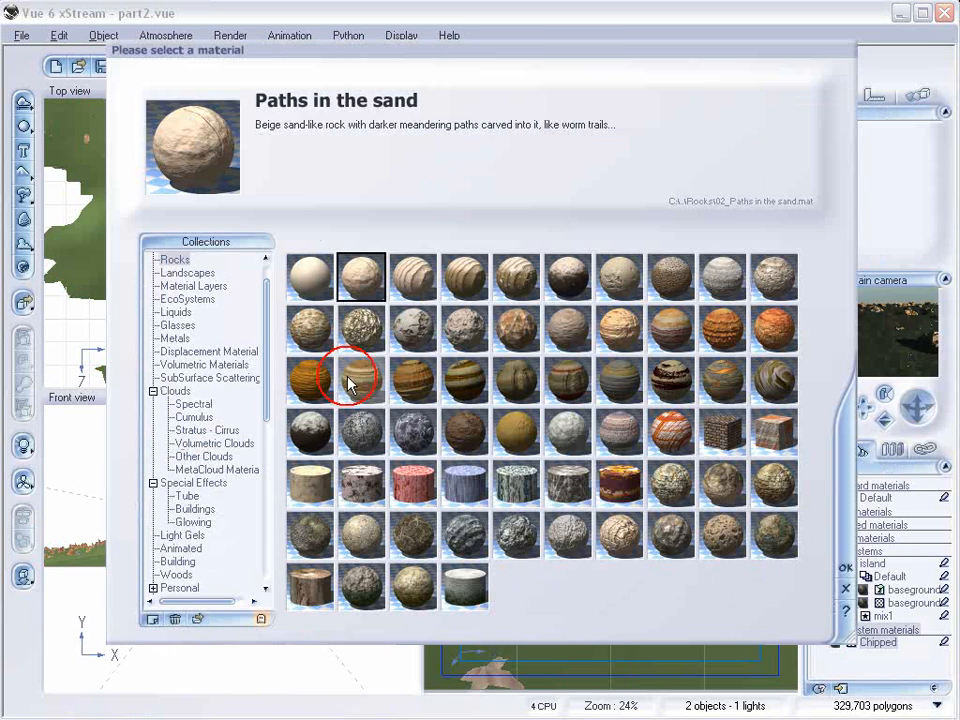
click(199, 618)
click(626, 111)
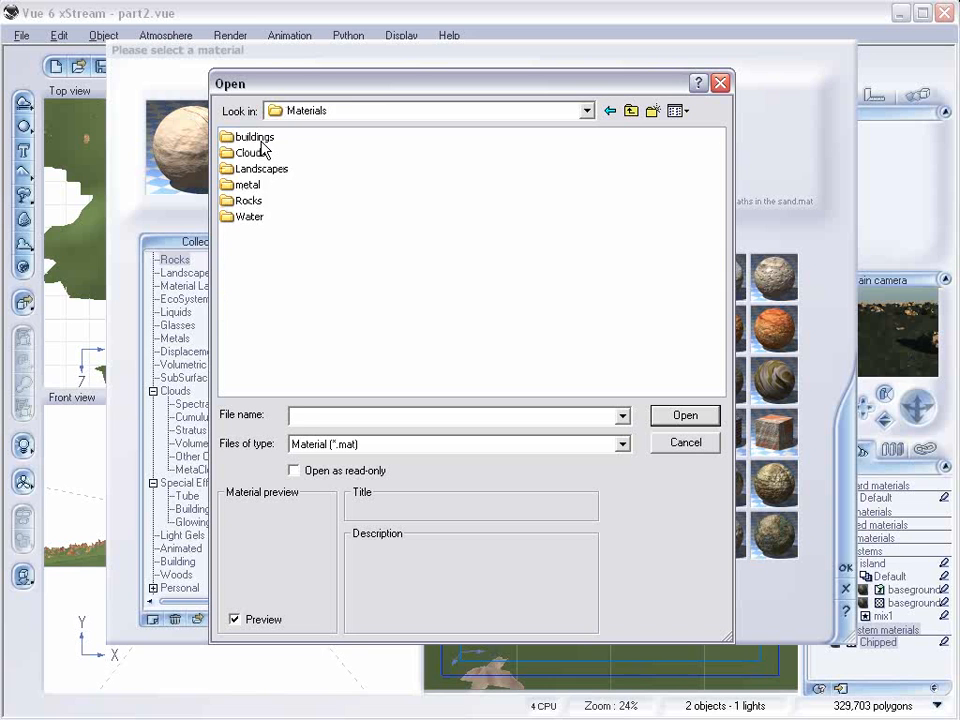
double_click(249, 201)
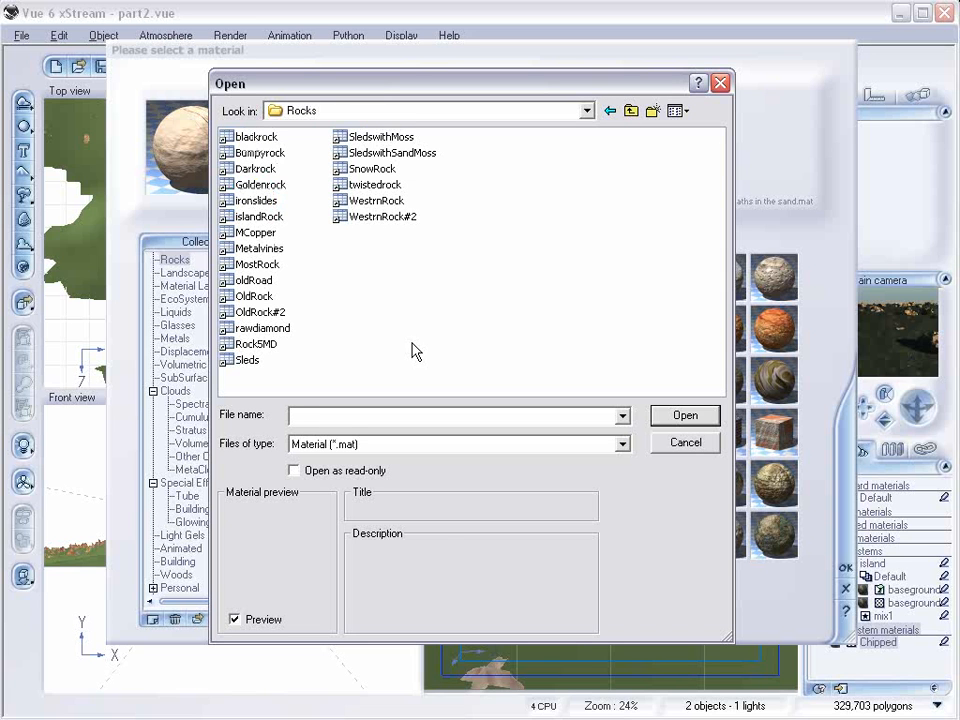
click(250, 298)
click(259, 313)
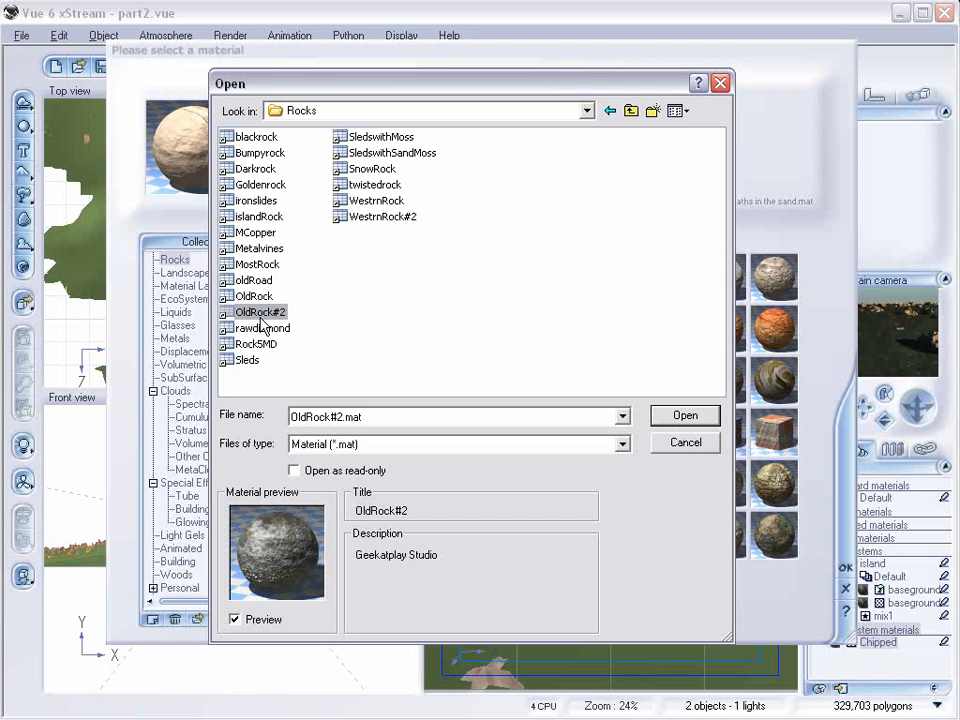
click(685, 416)
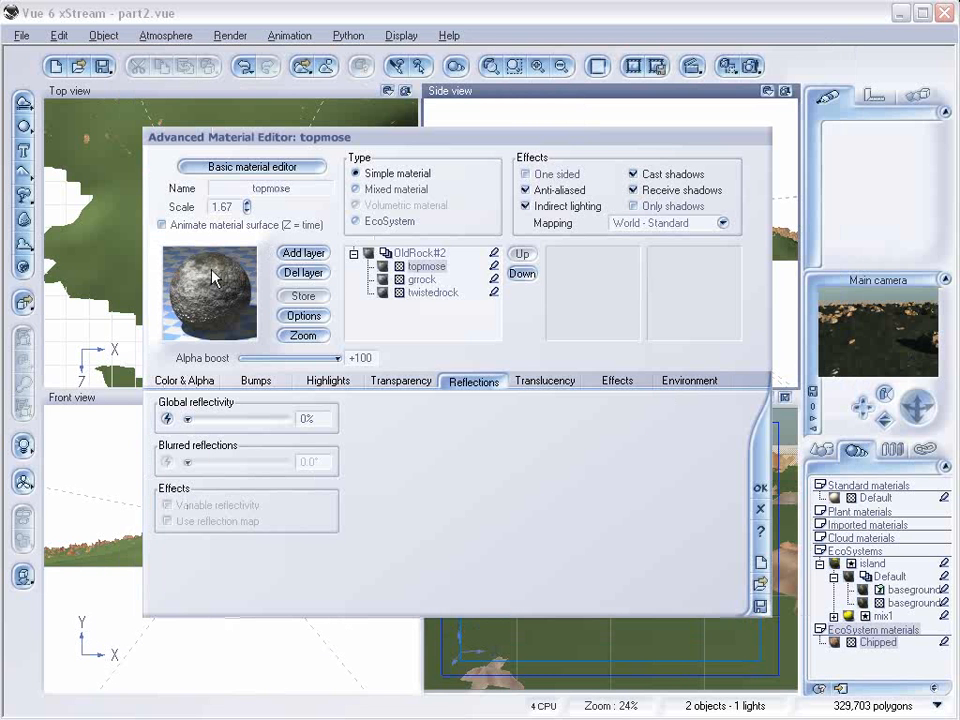
click(760, 489)
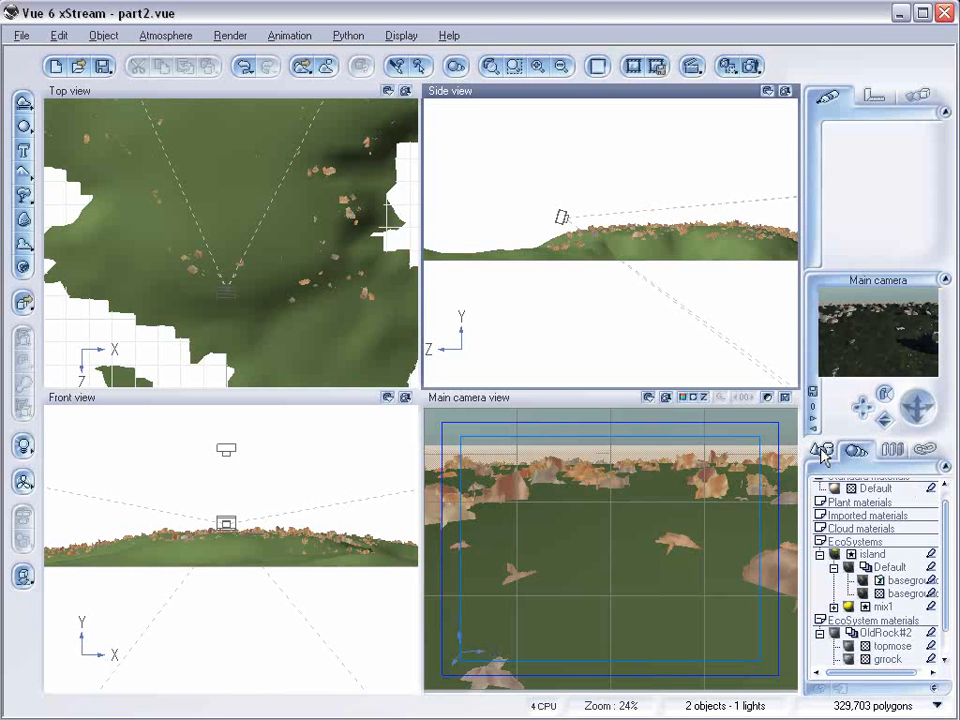
Render the main camera view to check the rocks' new material, and close the render display.
click(822, 452)
click(752, 66)
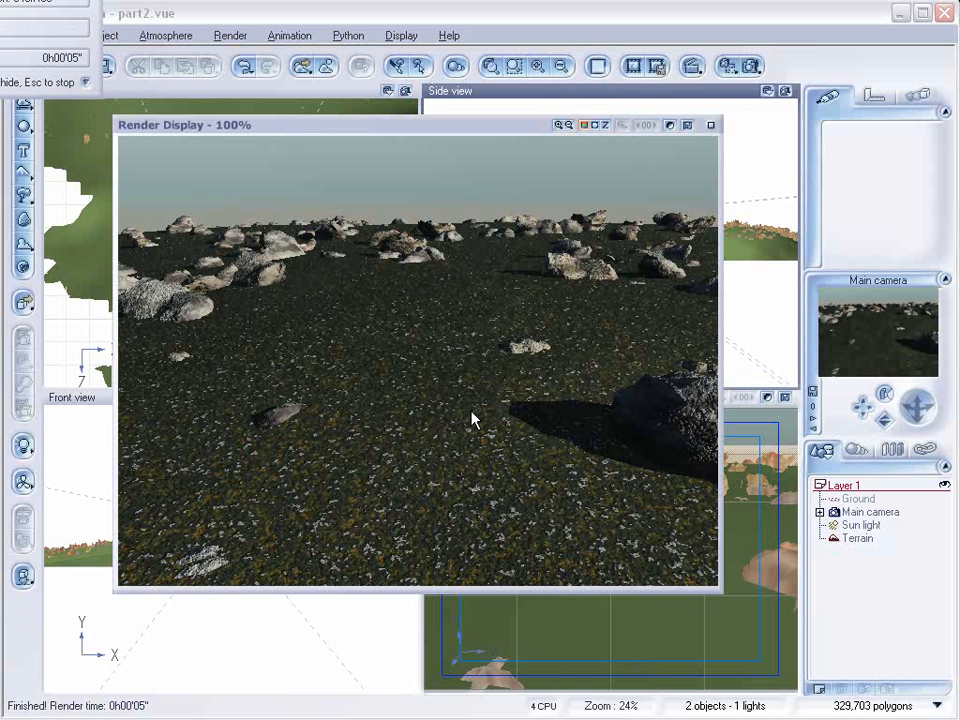
click(712, 127)
Reopen the Terrain's island material and set the underlying baseground material's scale to 0.40.
click(858, 538)
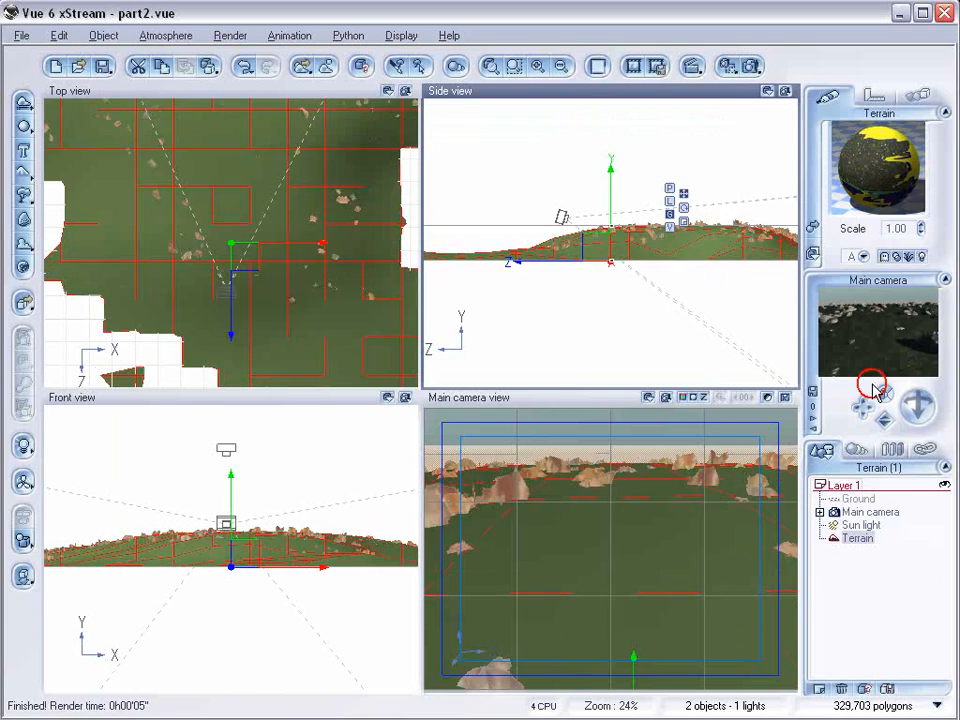
double_click(868, 196)
click(450, 247)
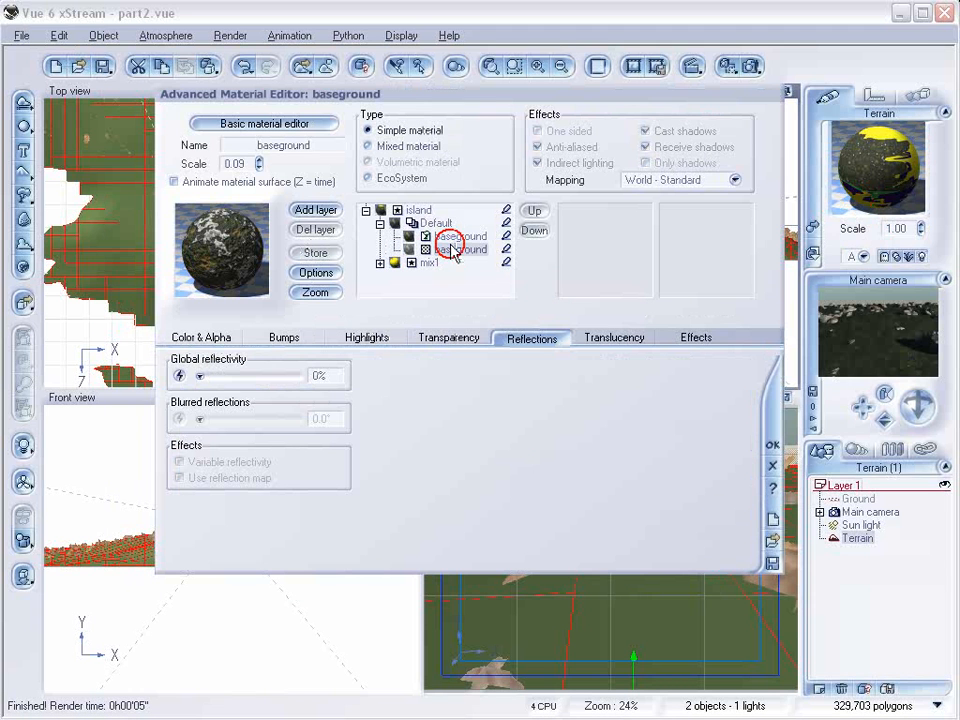
click(259, 162)
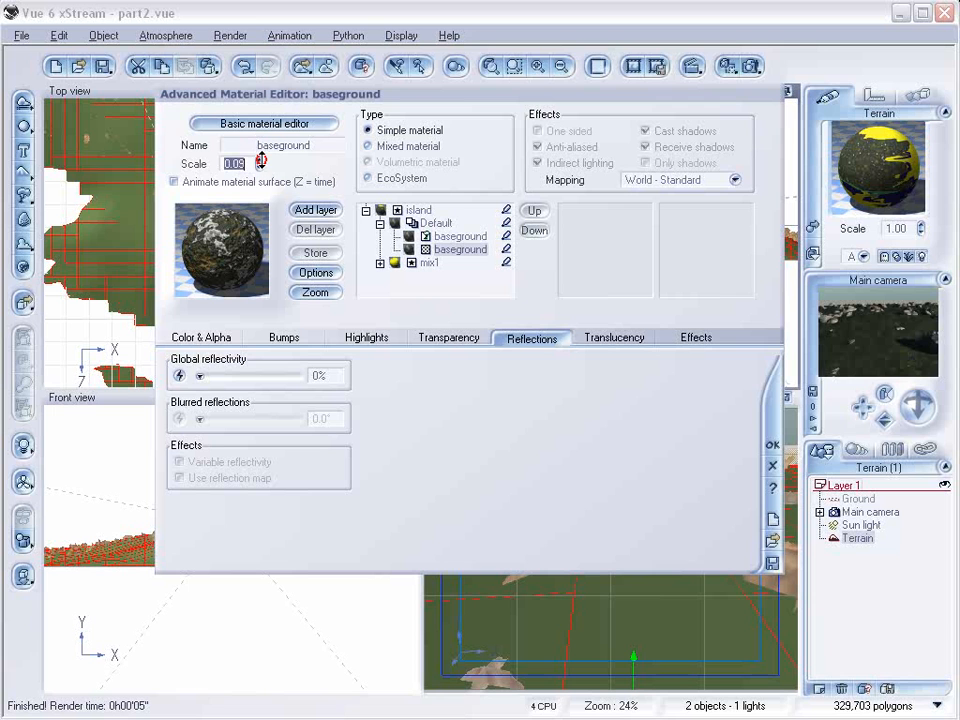
Convert the underlying simple baseground material to a second EcoSystem layer.
click(460, 237)
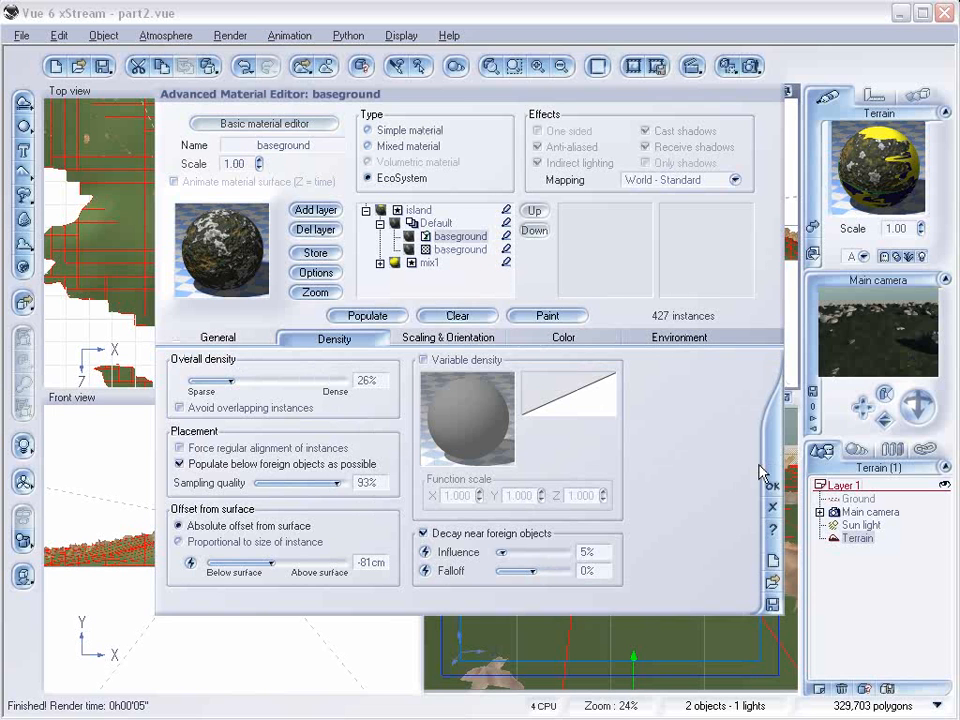
click(506, 250)
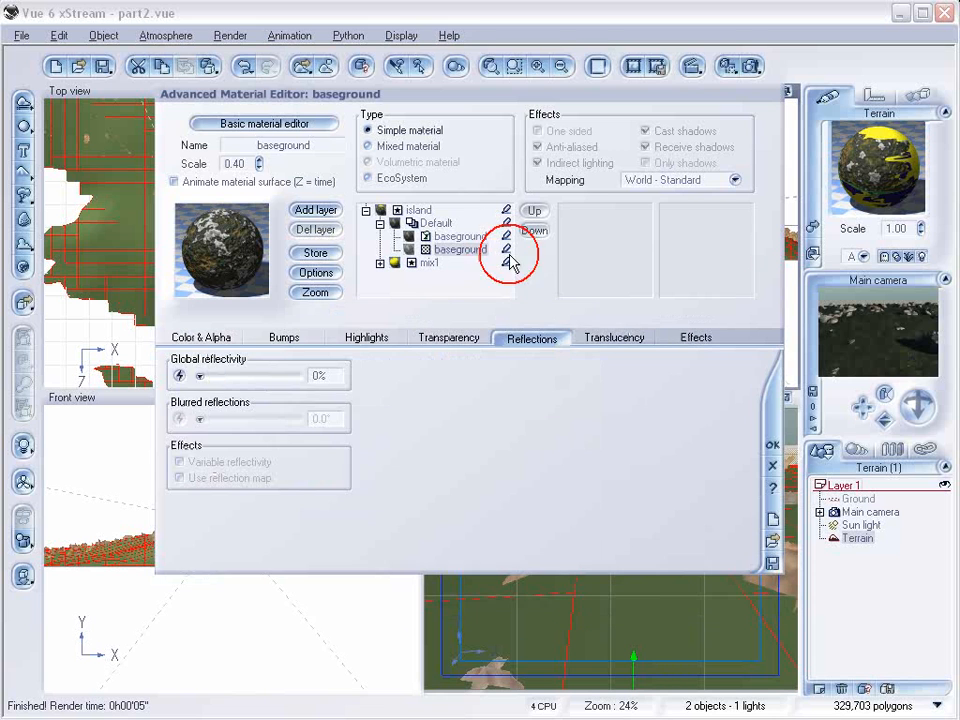
click(398, 178)
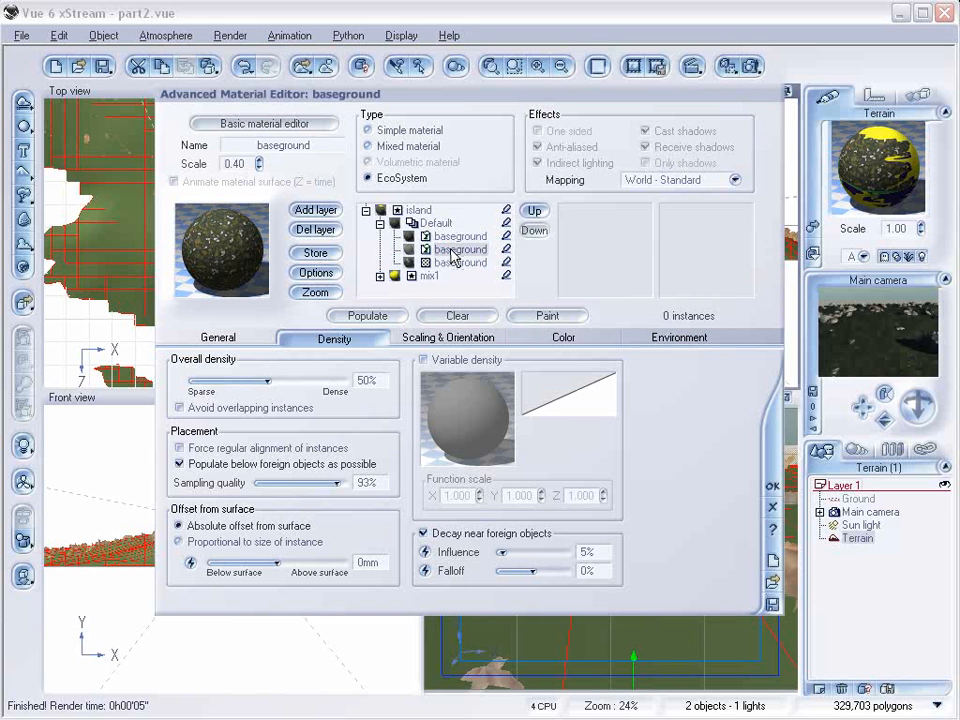
Add the Dry Weeds plant to the second baseground EcoSystem layer's population and populate the terrain with it.
click(442, 237)
click(450, 249)
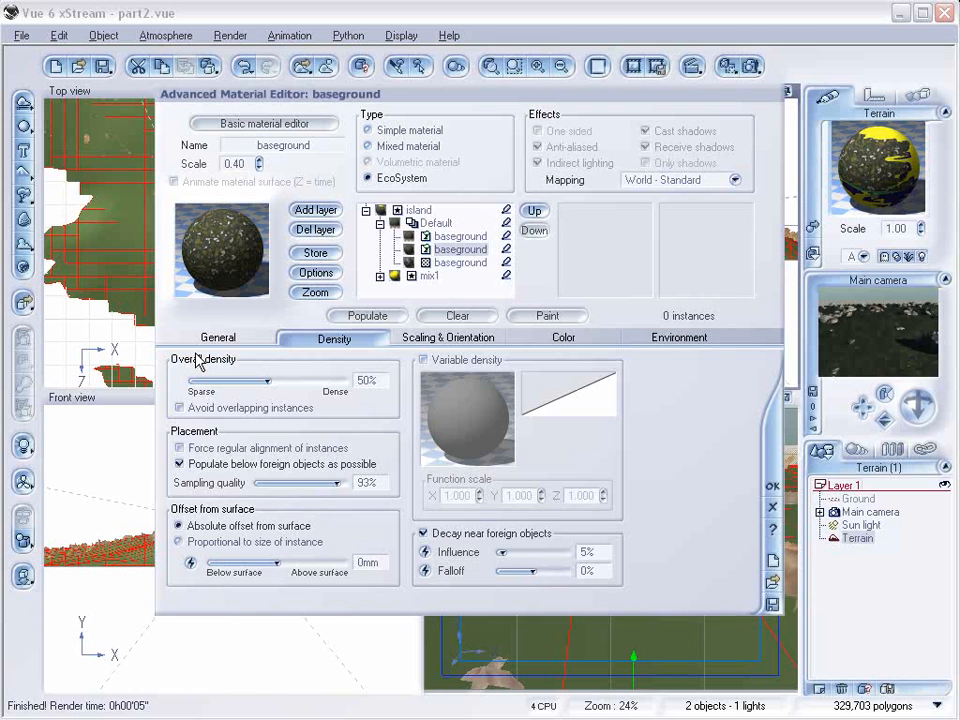
click(215, 338)
click(358, 590)
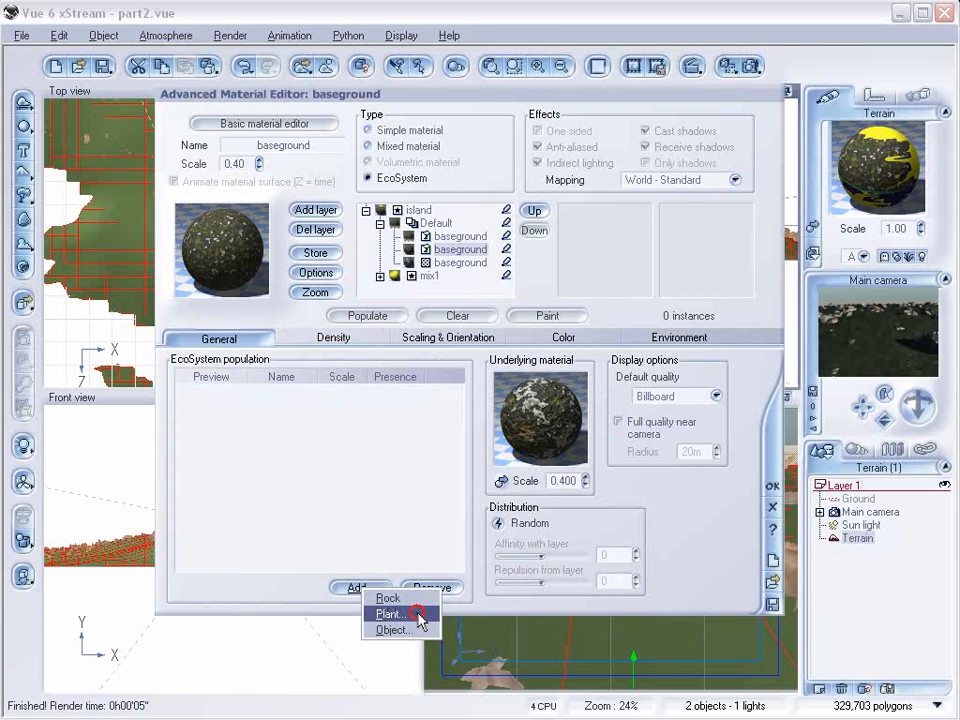
click(416, 616)
click(845, 565)
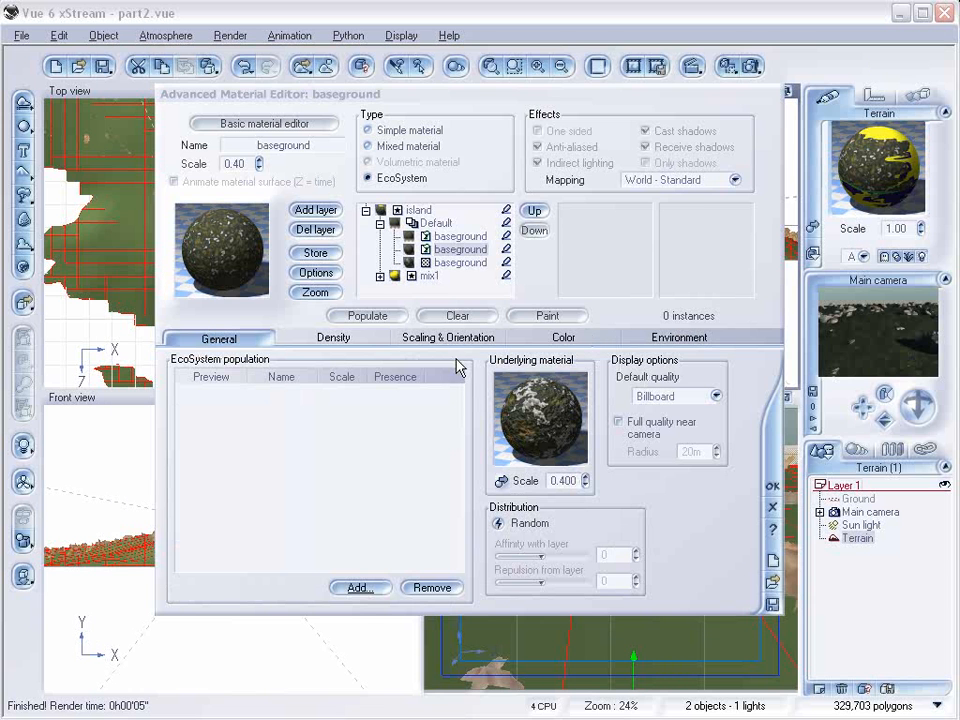
click(366, 316)
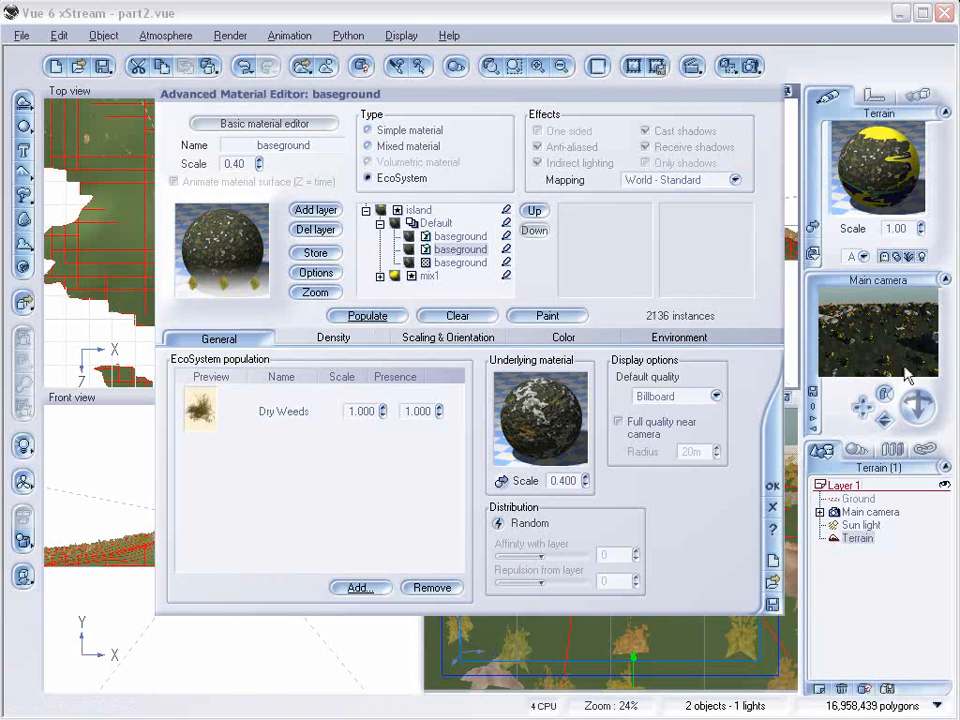
Set the weeds layer's overall density to 74% and its overall scaling to 0.225.
click(332, 337)
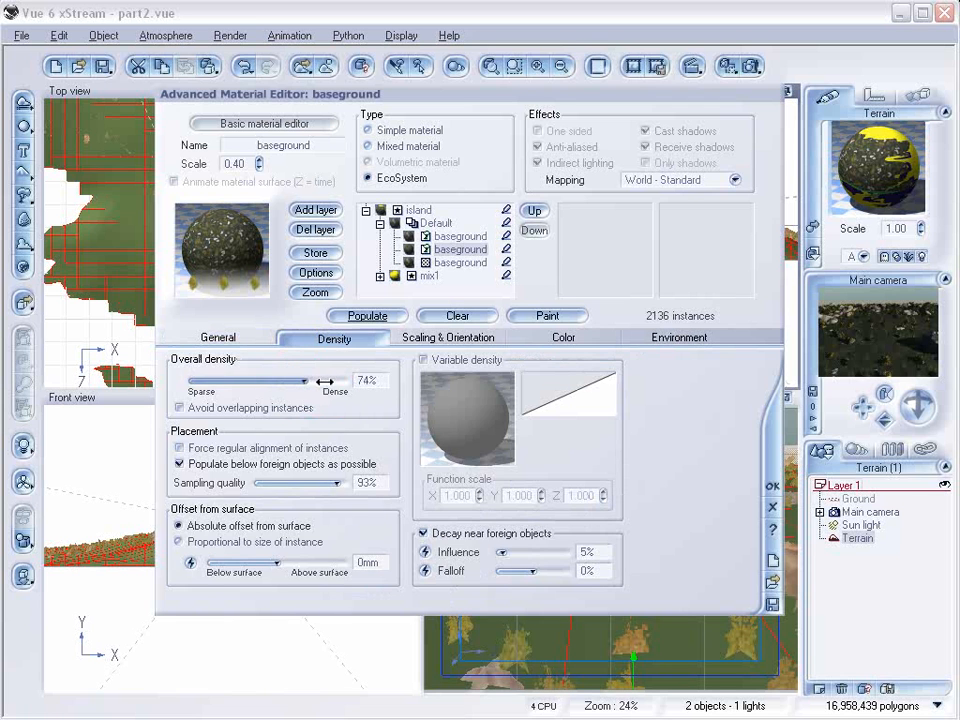
click(448, 337)
drag(247, 375, 231, 375)
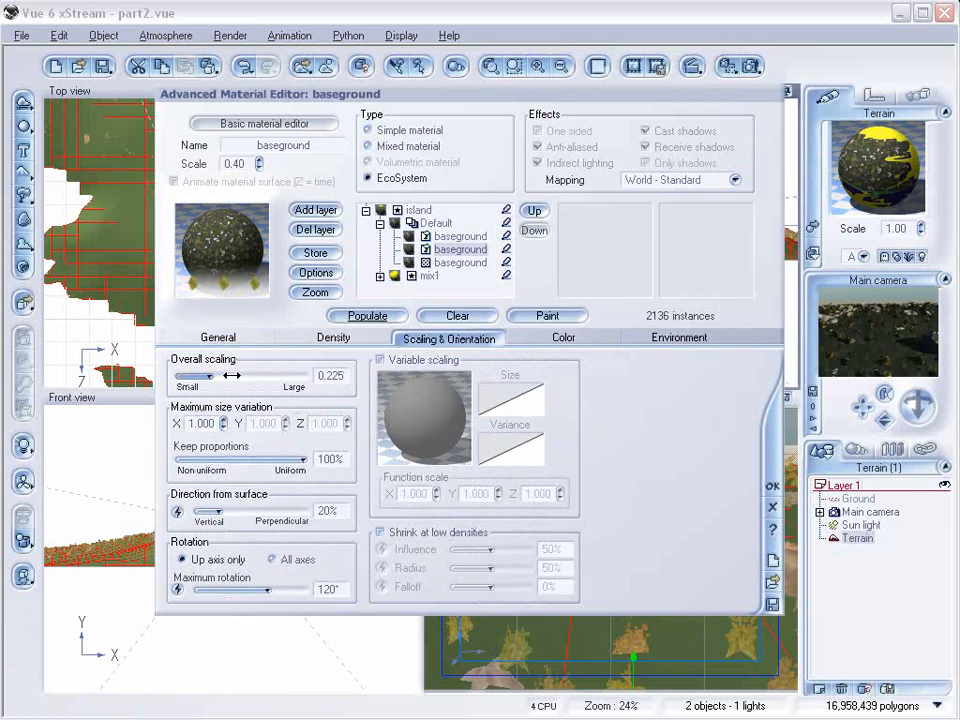
Darken the weeds layer's overall color to a brown of RGB 101, 89, 51 and repopulate the layer.
click(575, 339)
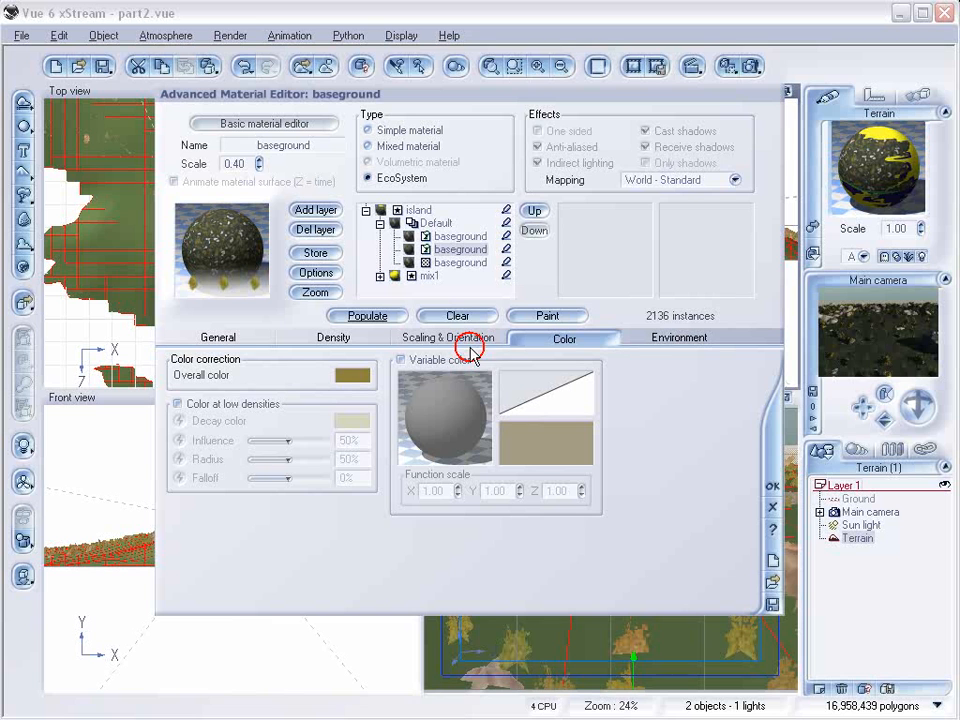
right_click(346, 383)
click(378, 380)
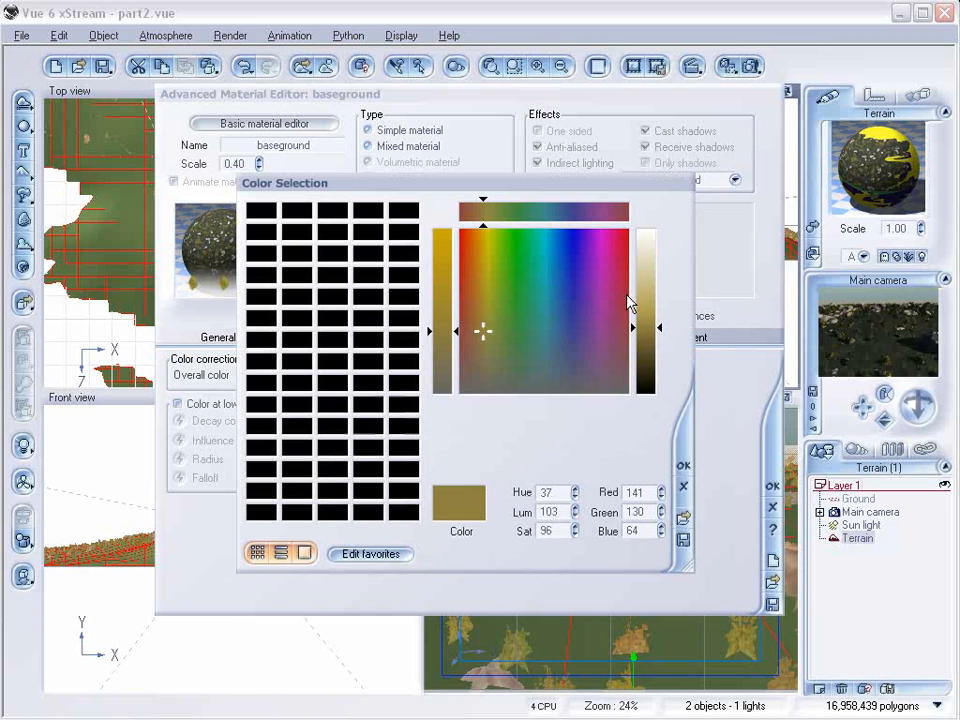
click(648, 345)
drag(484, 337, 482, 347)
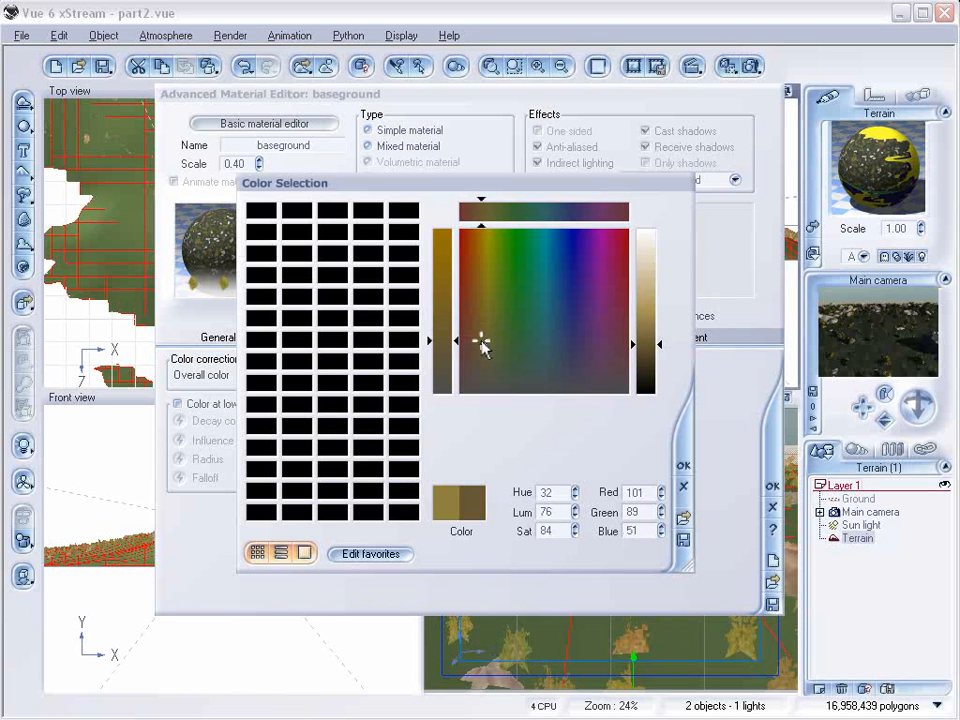
click(681, 468)
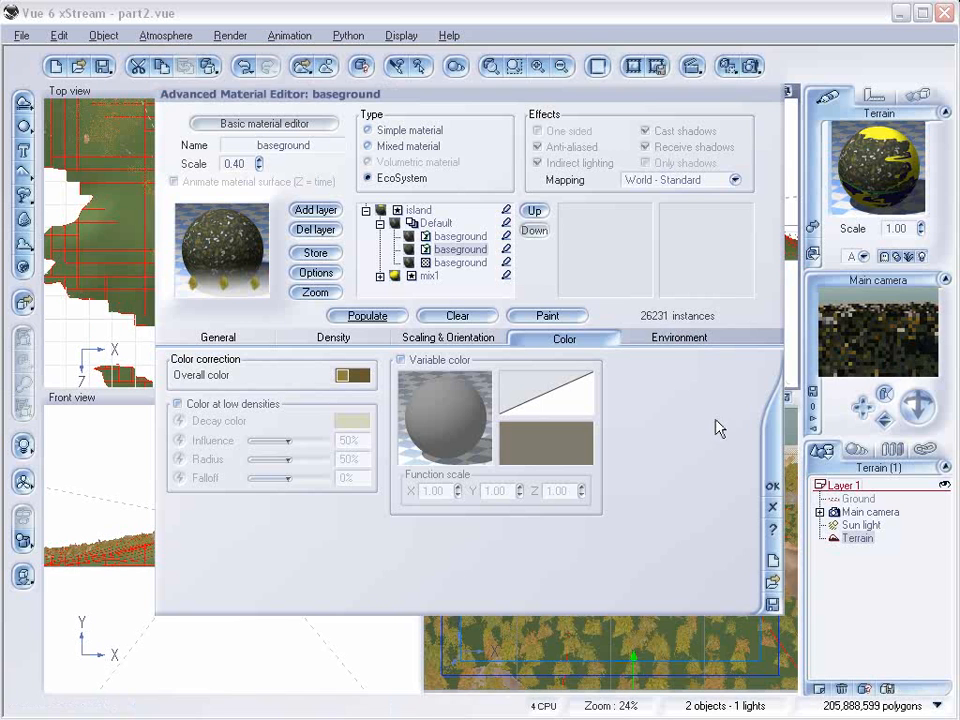
Render the main camera view to check the weeds' density and color, and close the render display.
click(748, 66)
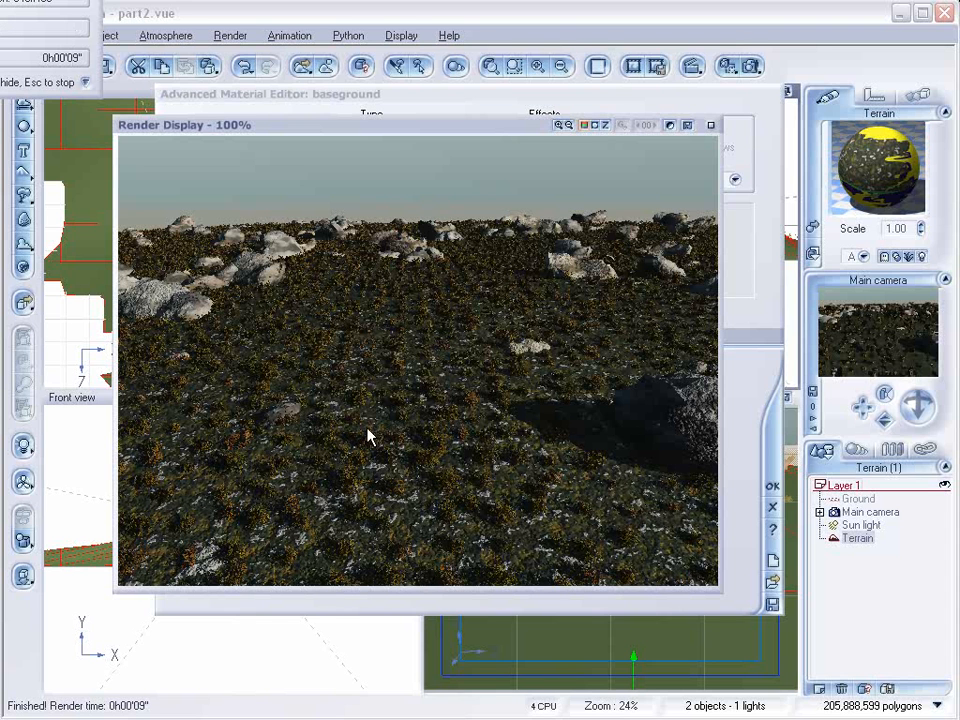
click(712, 124)
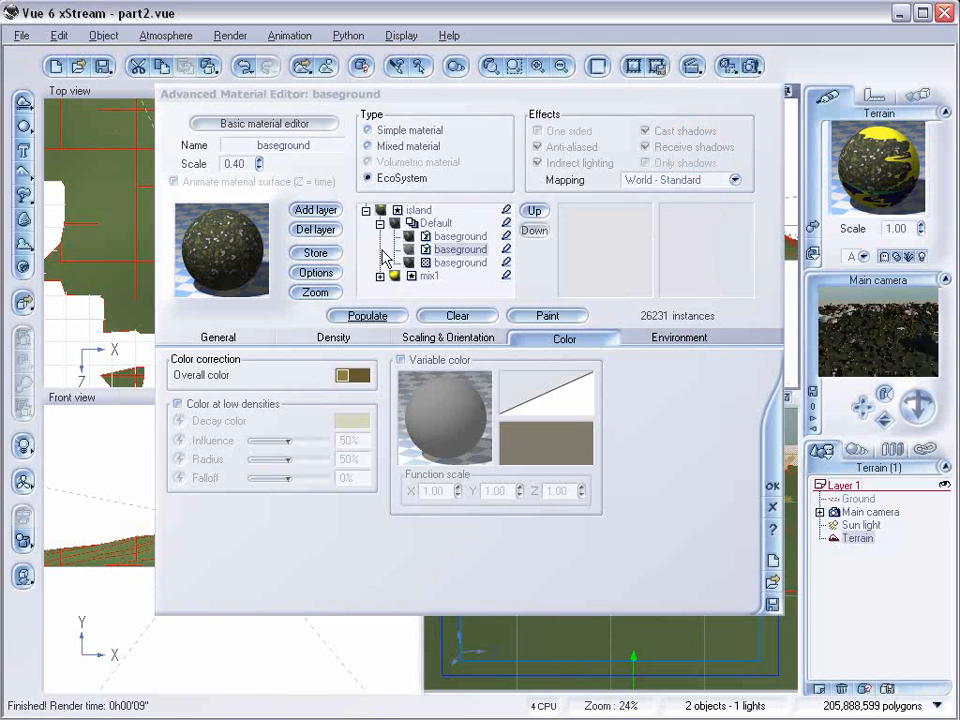
Set the weeds layer's overall density to 80% and reduce its overall scaling to 0.169.
click(333, 340)
drag(305, 385, 312, 385)
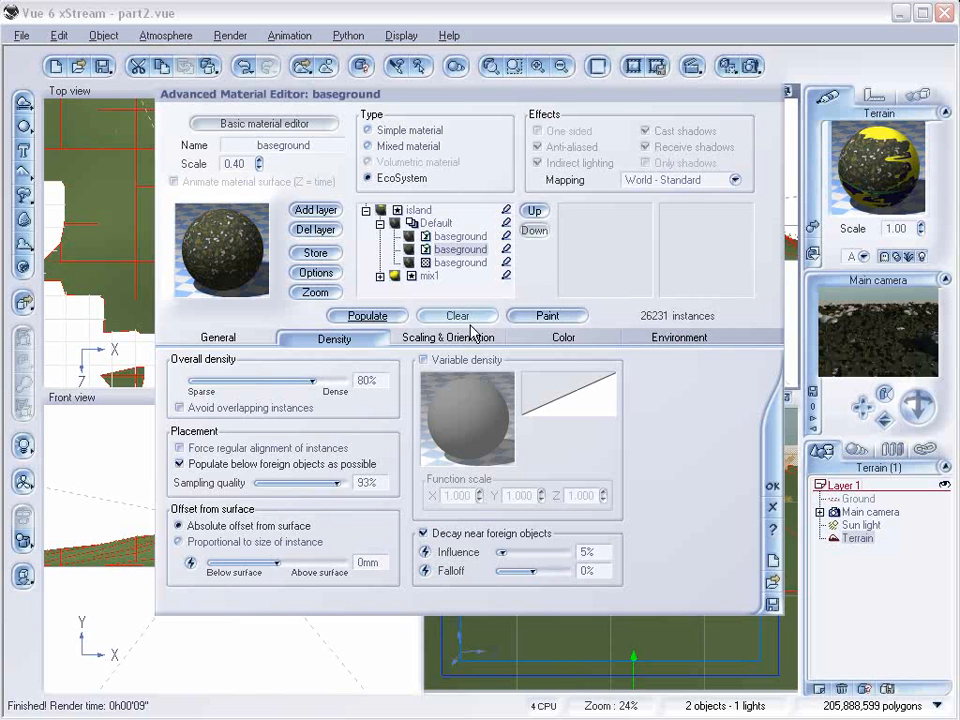
click(474, 332)
drag(285, 368, 264, 368)
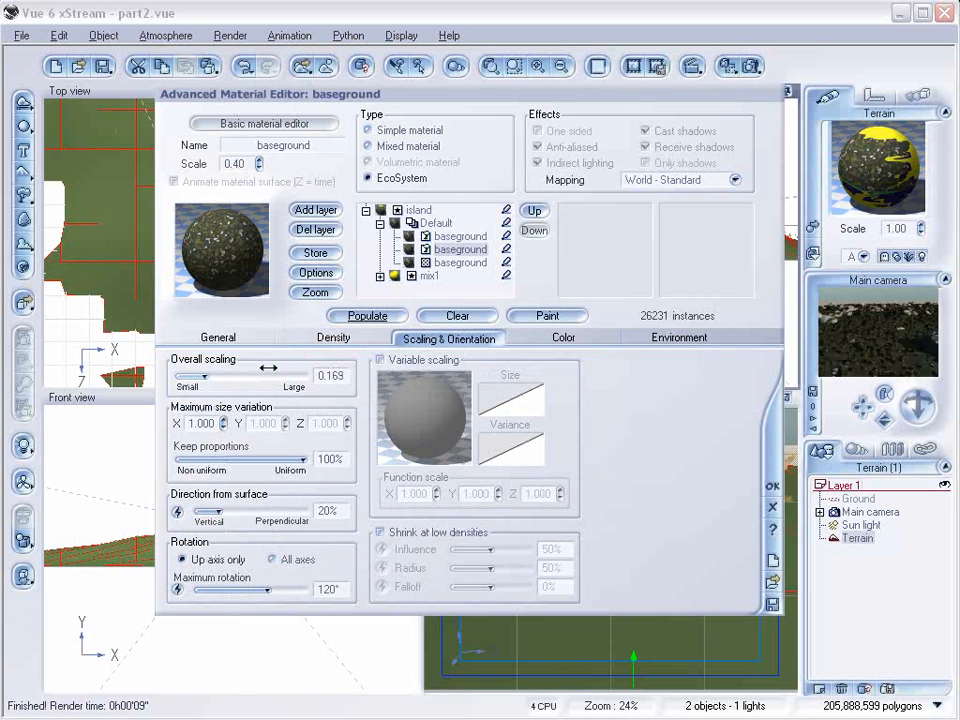
Enable variable density on the weeds layer and drive it with an adjusted noise node in the density function.
click(334, 341)
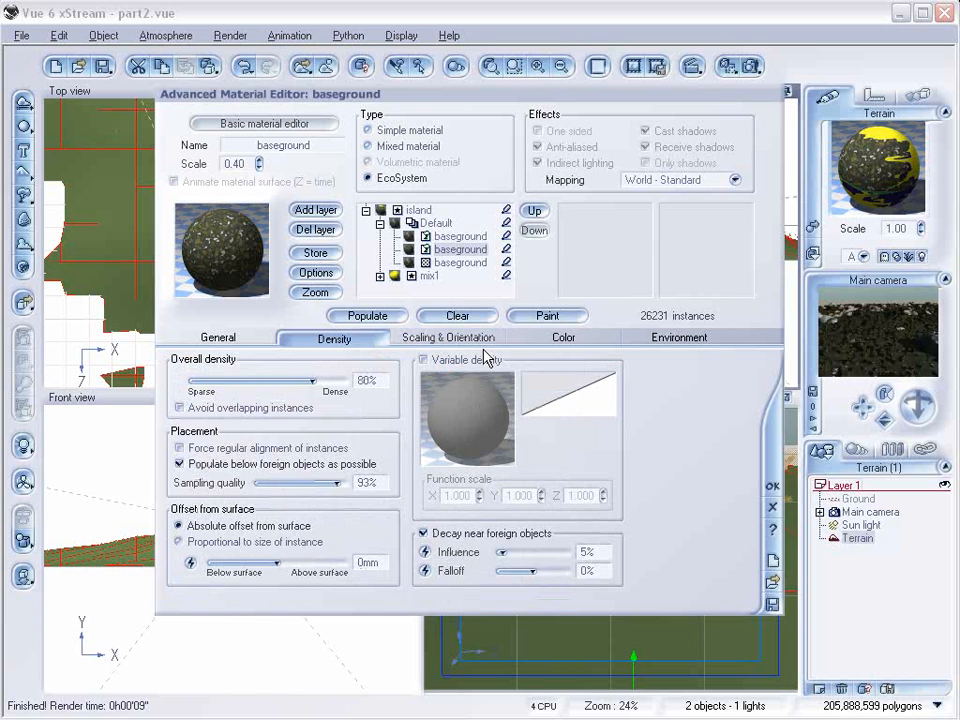
click(441, 367)
right_click(486, 420)
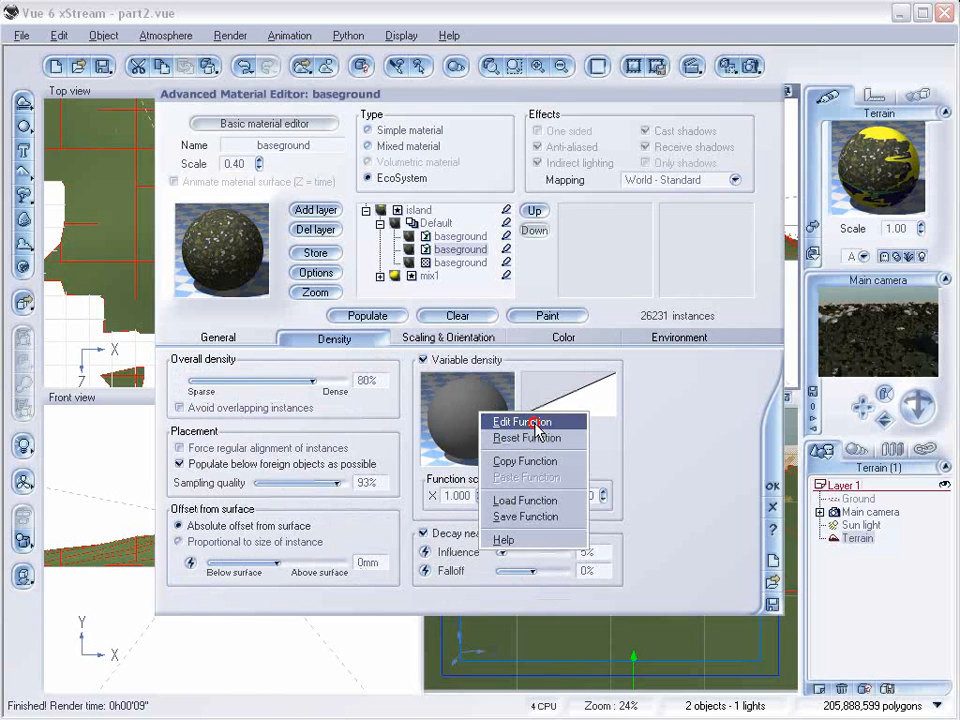
click(512, 423)
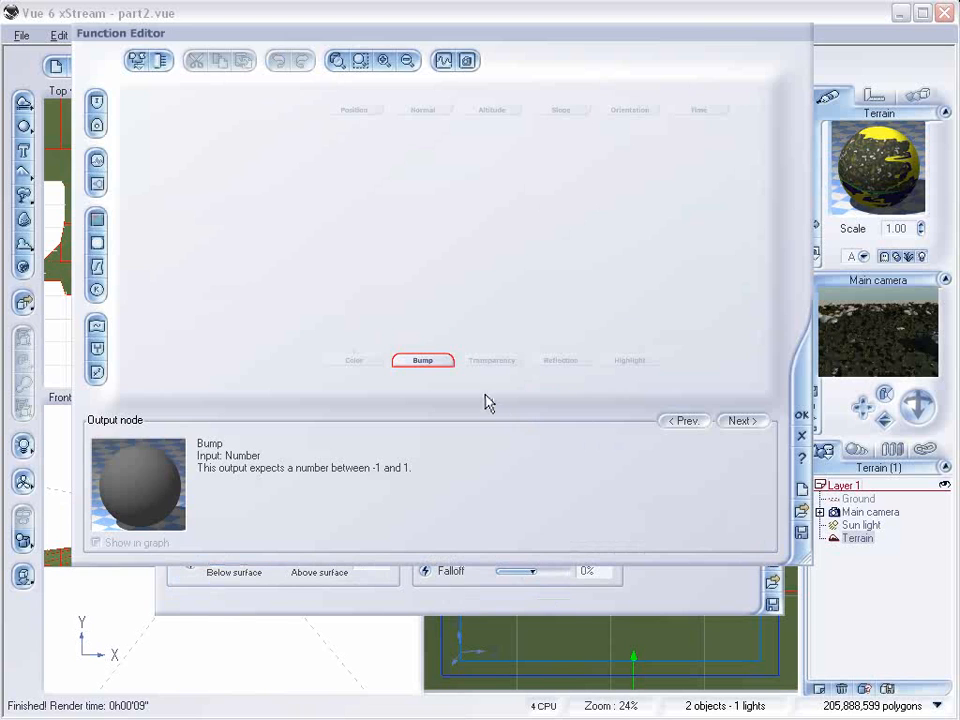
click(100, 160)
drag(426, 326, 426, 259)
drag(363, 490, 356, 491)
click(801, 434)
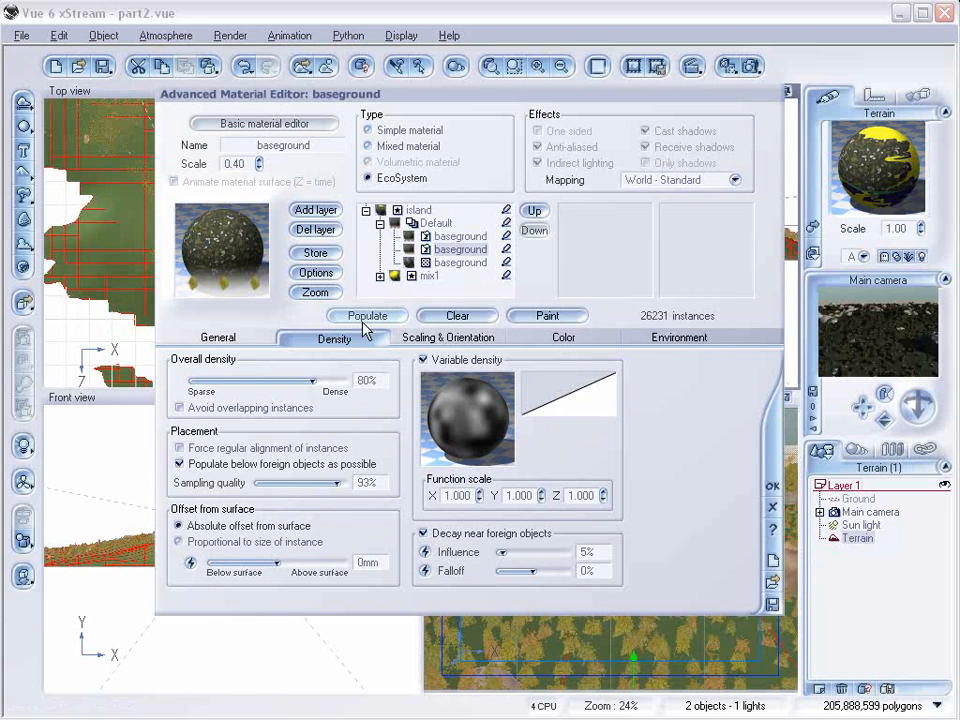
Set the underlying simple baseground material's scale to 0.60 and its bump depth to 0.850.
click(460, 262)
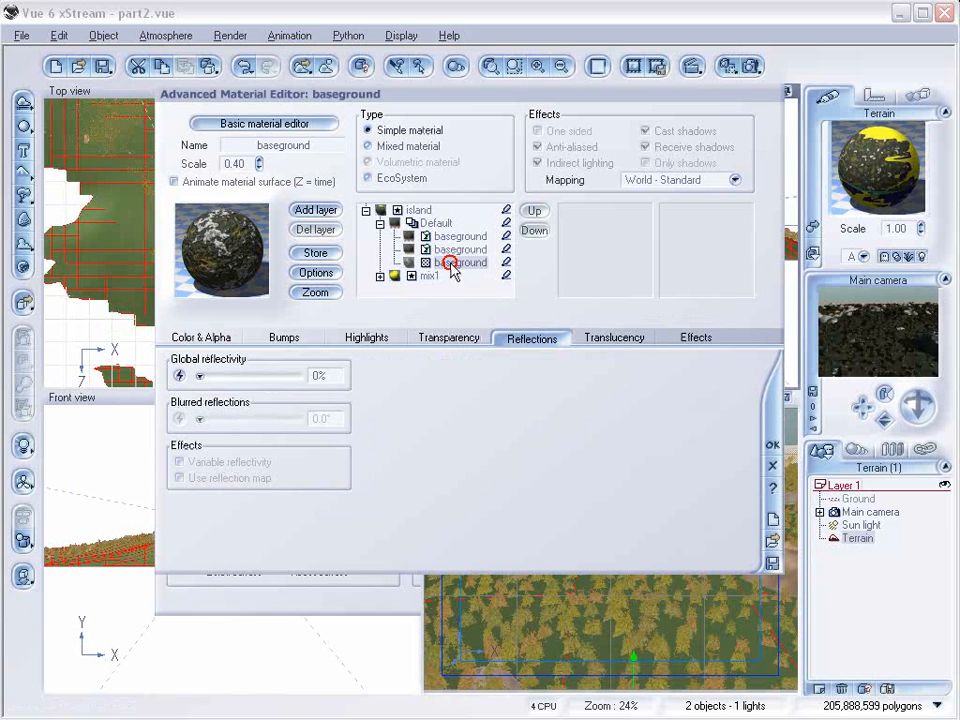
click(259, 161)
click(259, 161)
click(271, 332)
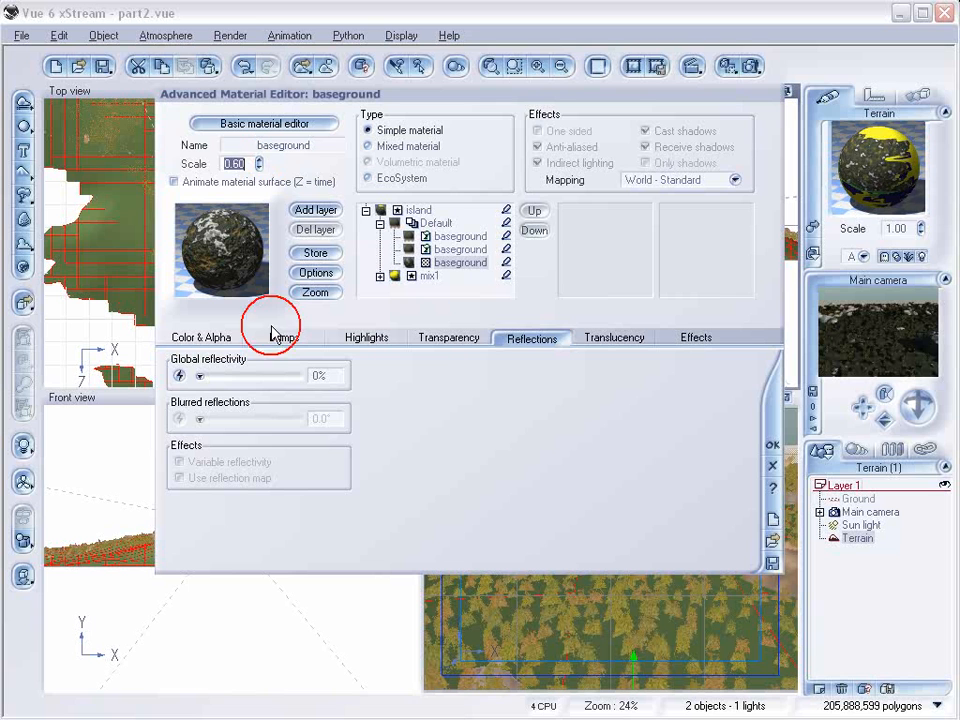
click(357, 455)
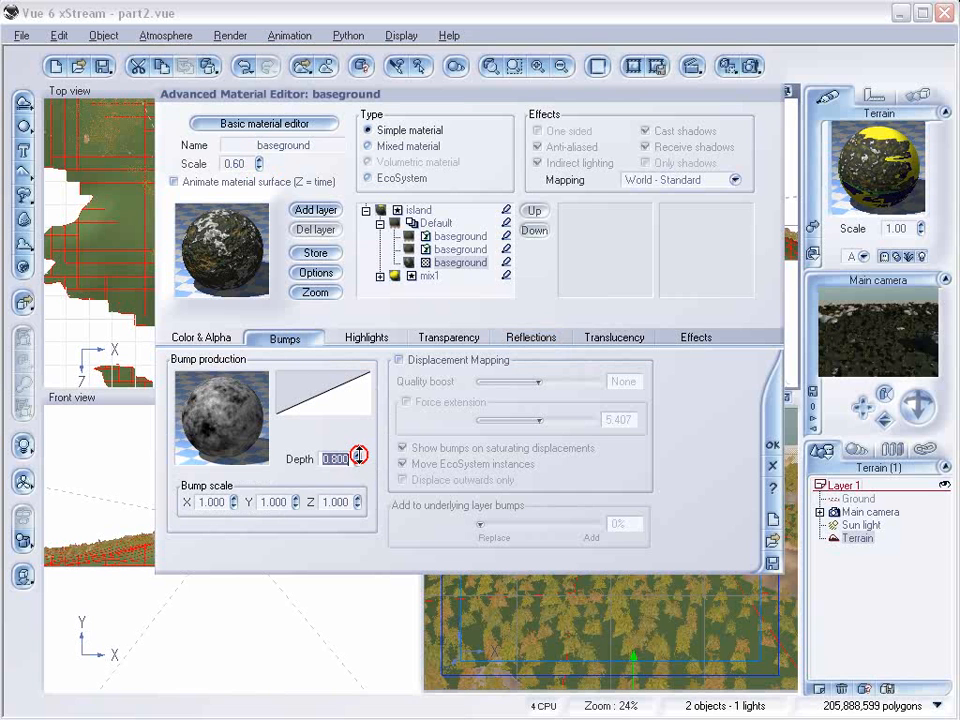
Render the main camera view to check the rescaled ground, stop the render partway and close its display.
click(751, 66)
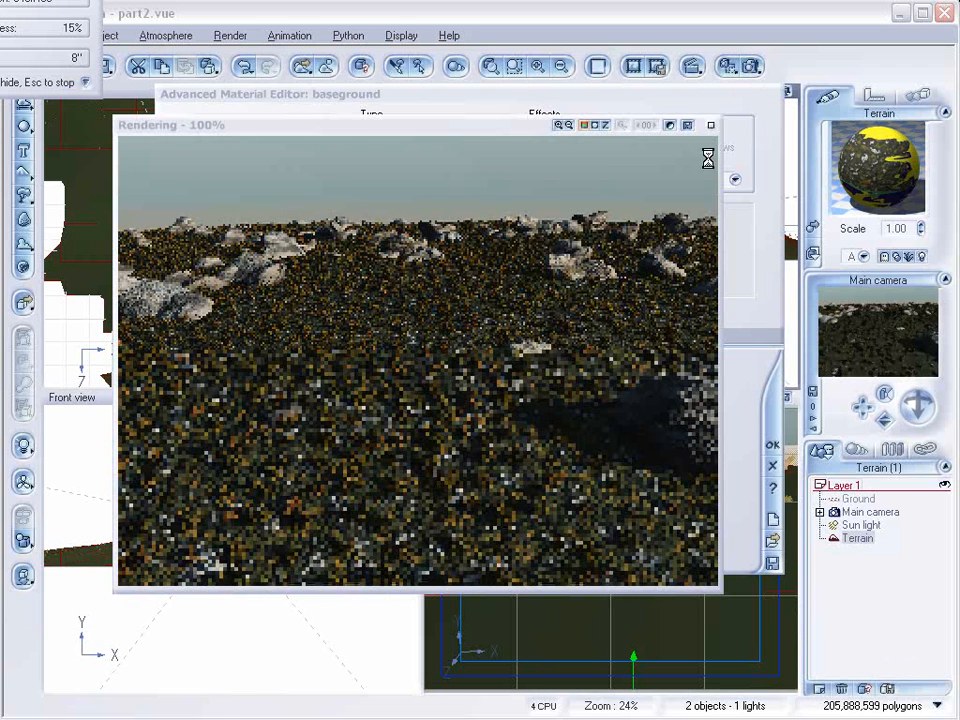
click(510, 414)
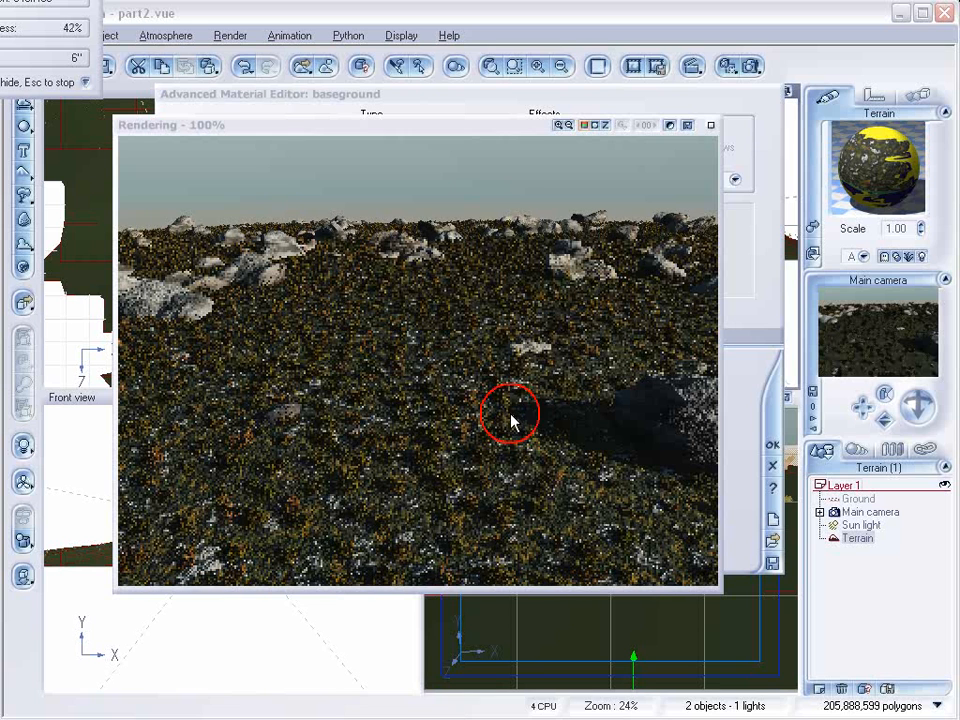
click(510, 414)
key(Escape)
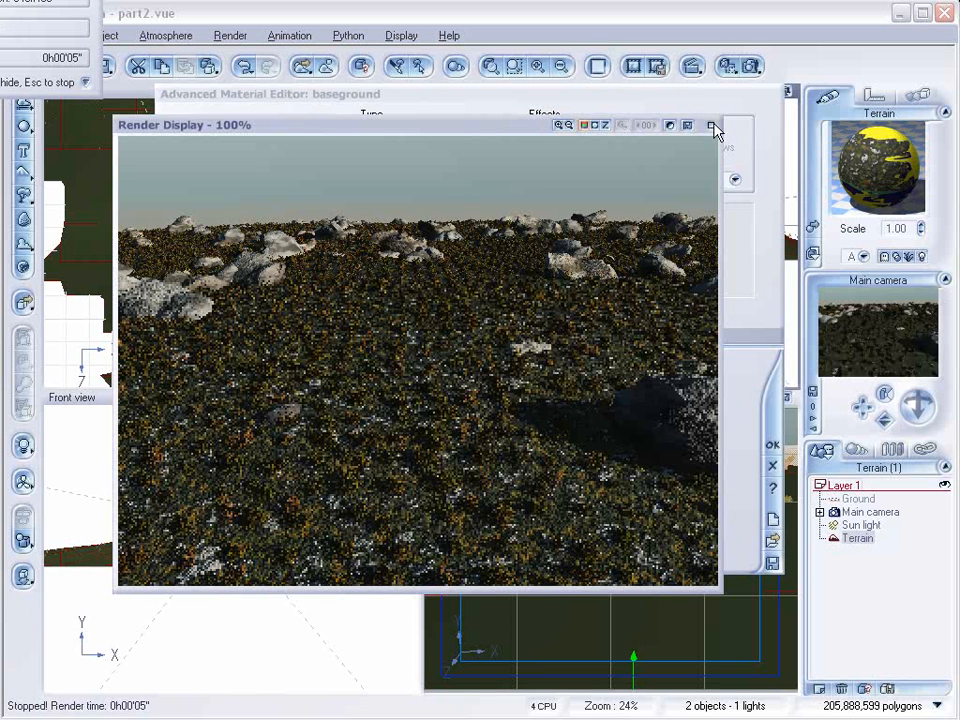
click(712, 125)
Reselect the weeds EcoSystem layer and repopulate it with the variable density.
click(414, 252)
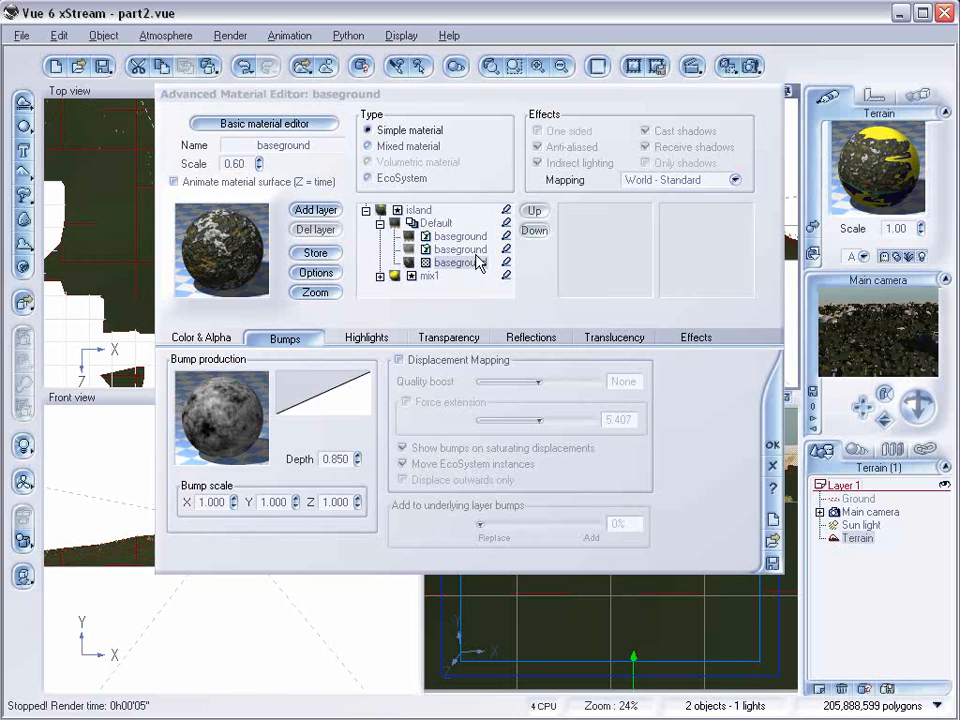
click(448, 250)
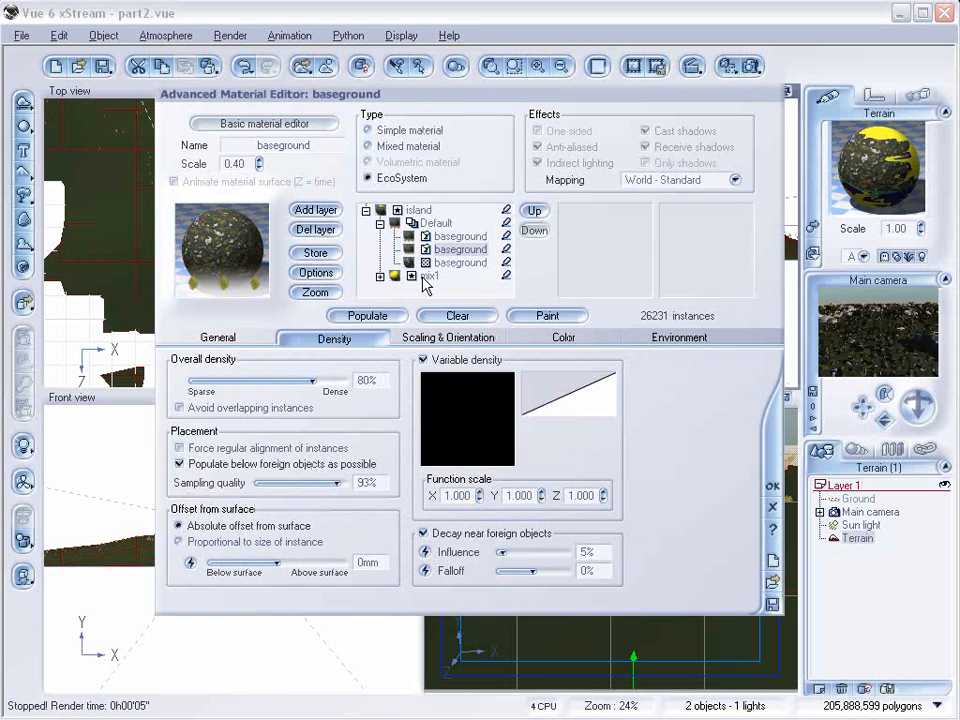
click(366, 318)
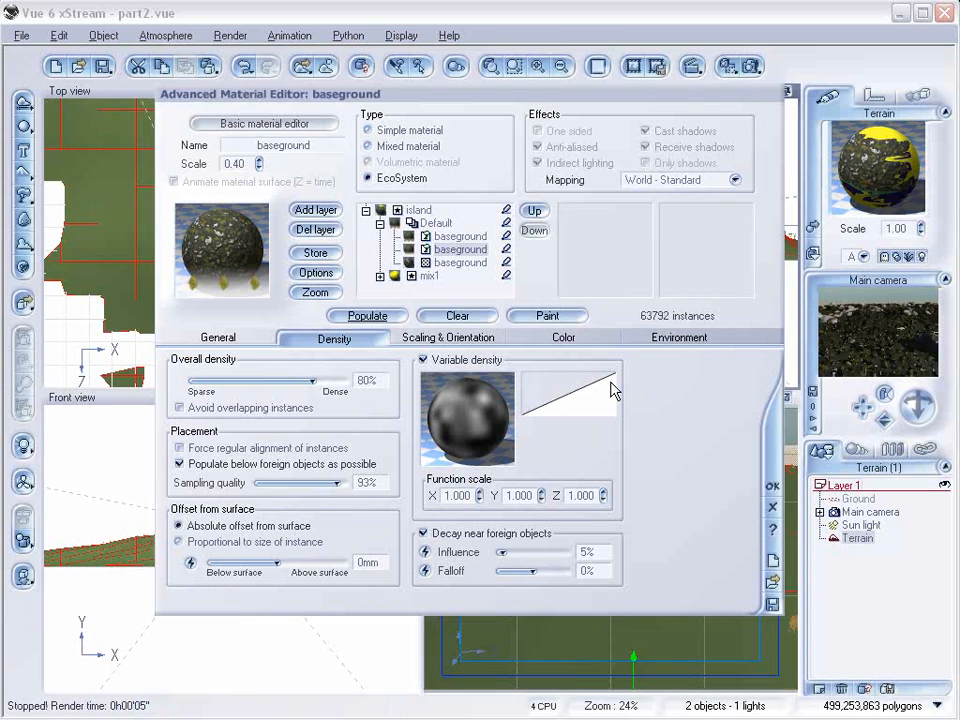
Render the main camera view to check the repopulated weeds, close the render display and accept the island material.
click(751, 68)
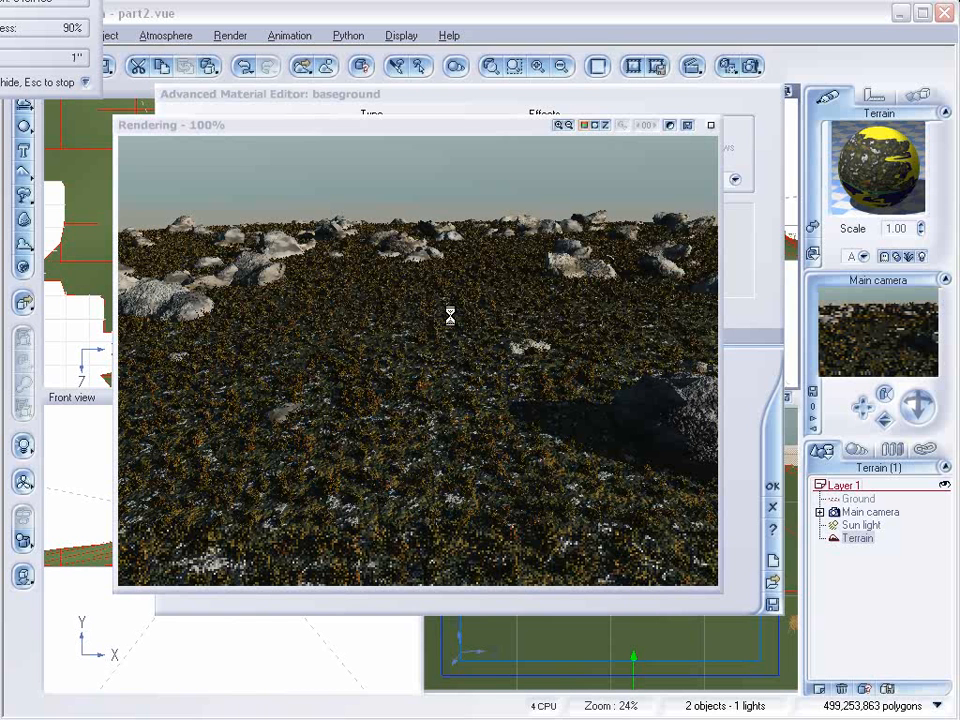
click(708, 125)
click(772, 486)
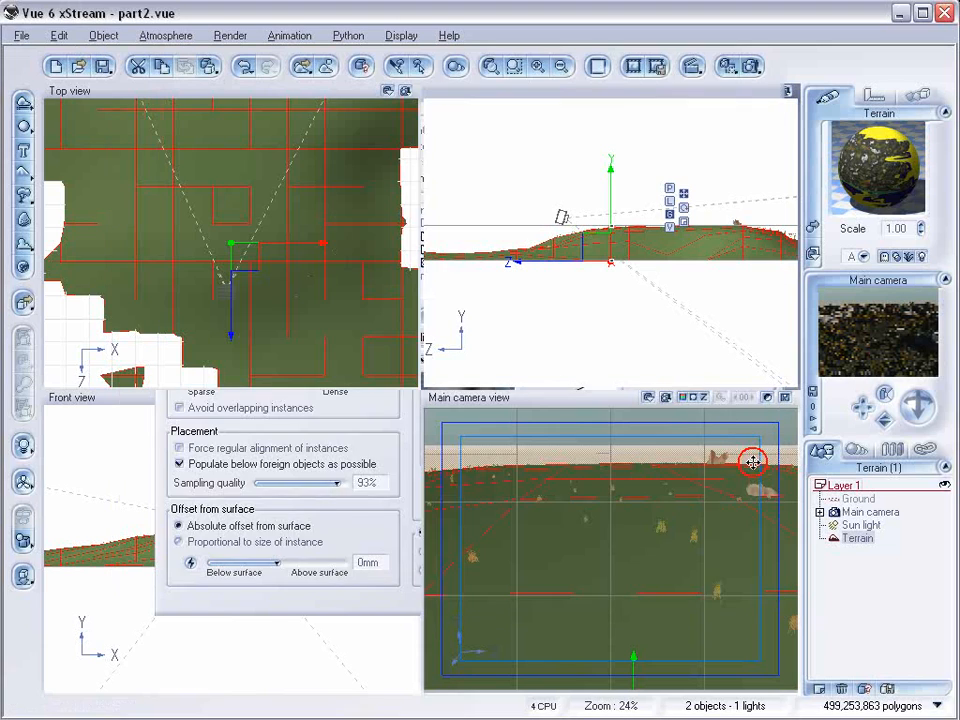
Move the main camera back and up in the side view until the whole island is in frame.
click(866, 511)
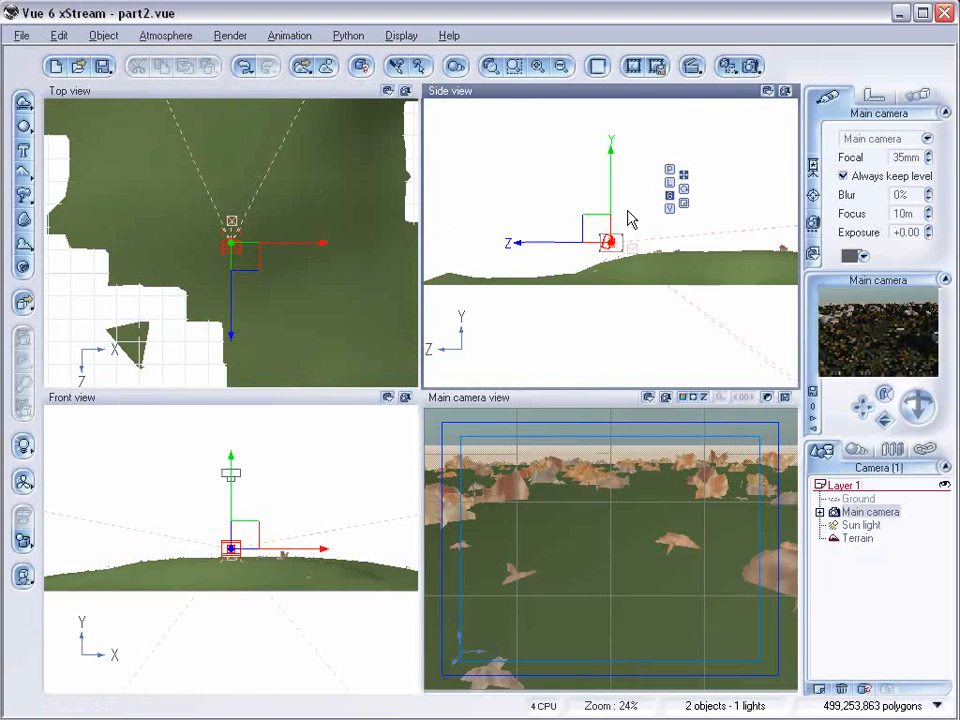
scroll(626, 214, down, 4)
scroll(625, 214, down, 2)
drag(611, 219, 491, 176)
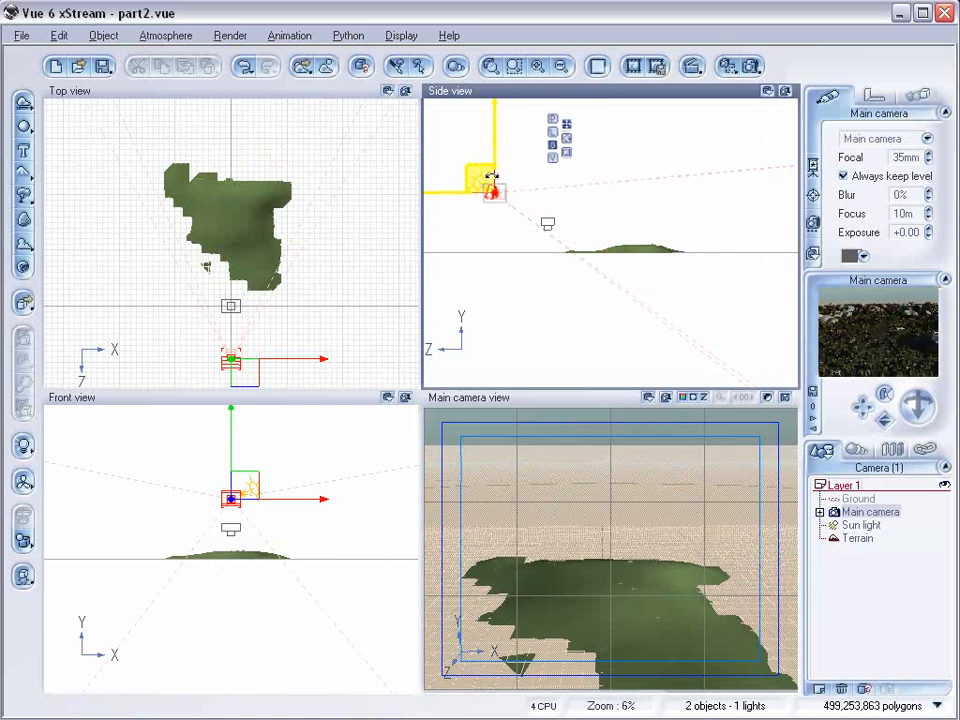
Render the whole island from the raised camera to check the material distribution, and close the render display.
click(750, 67)
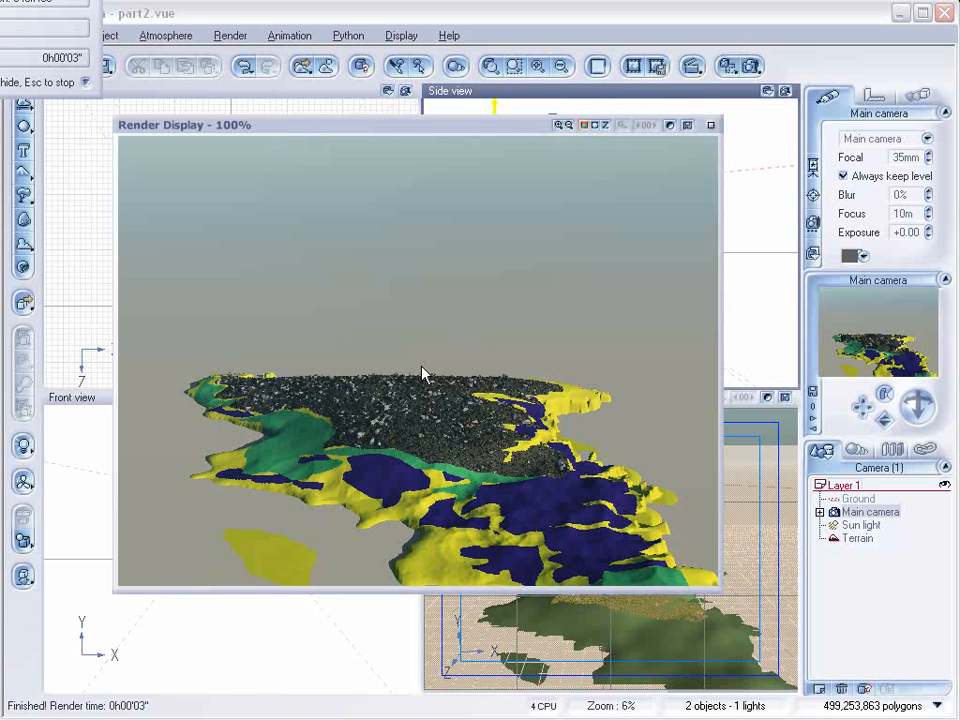
click(716, 130)
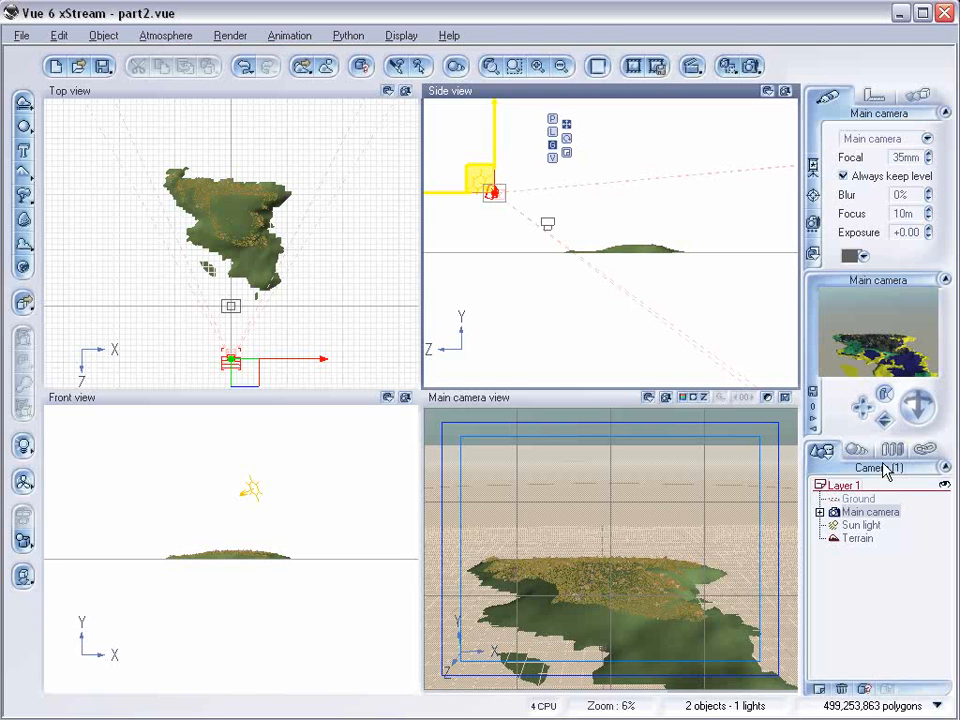
Open the terrain's island material for editing and rename its Default EcoSystem layer as topground.
click(857, 538)
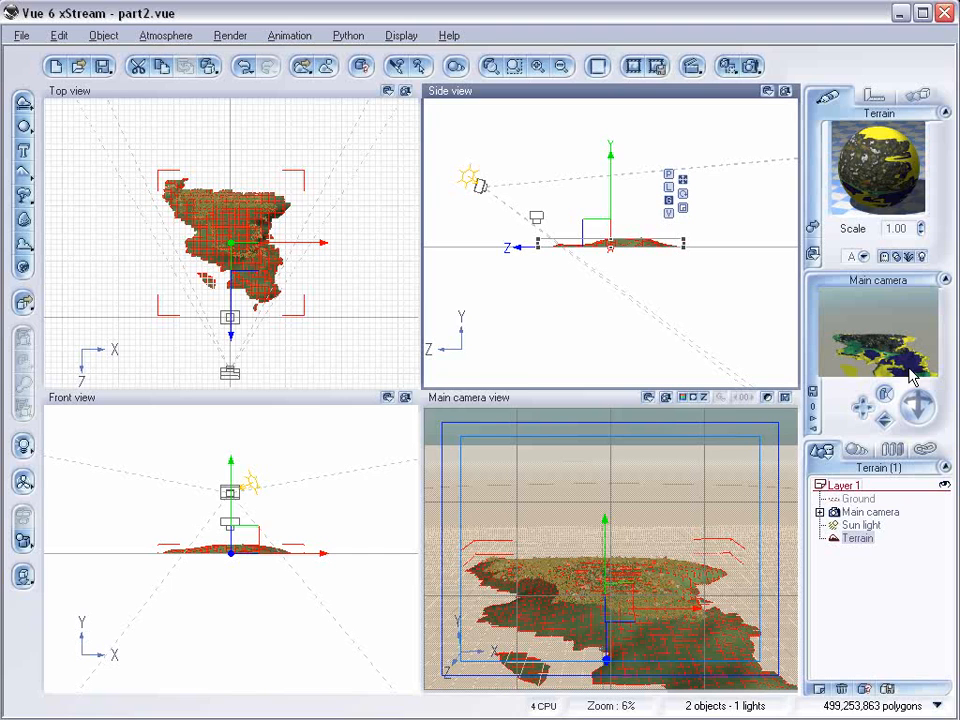
double_click(870, 192)
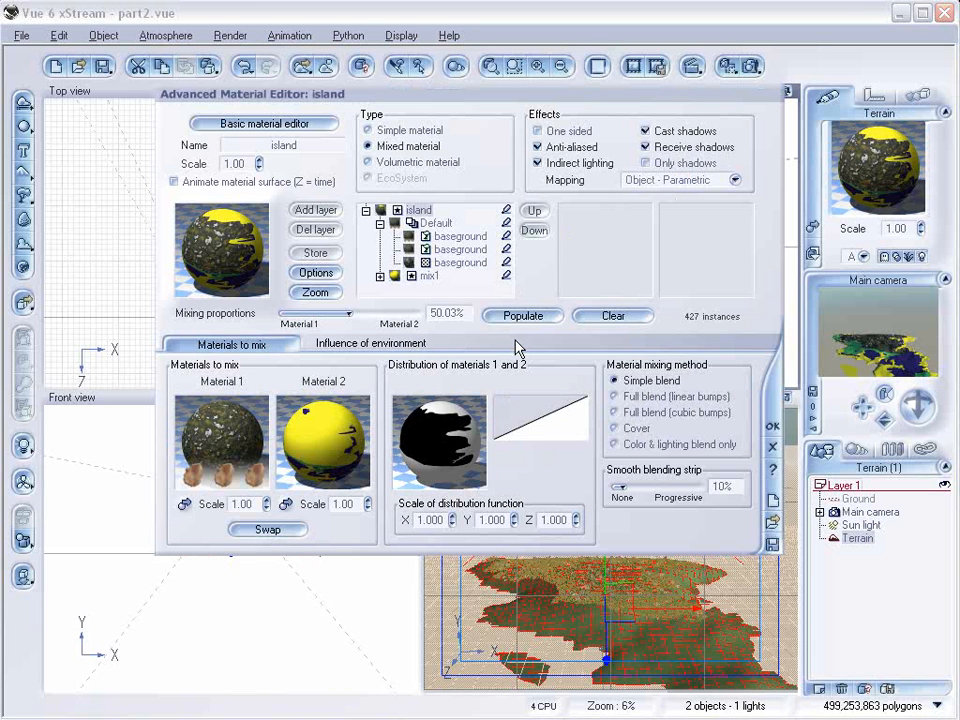
click(445, 224)
click(331, 146)
text(topgro)
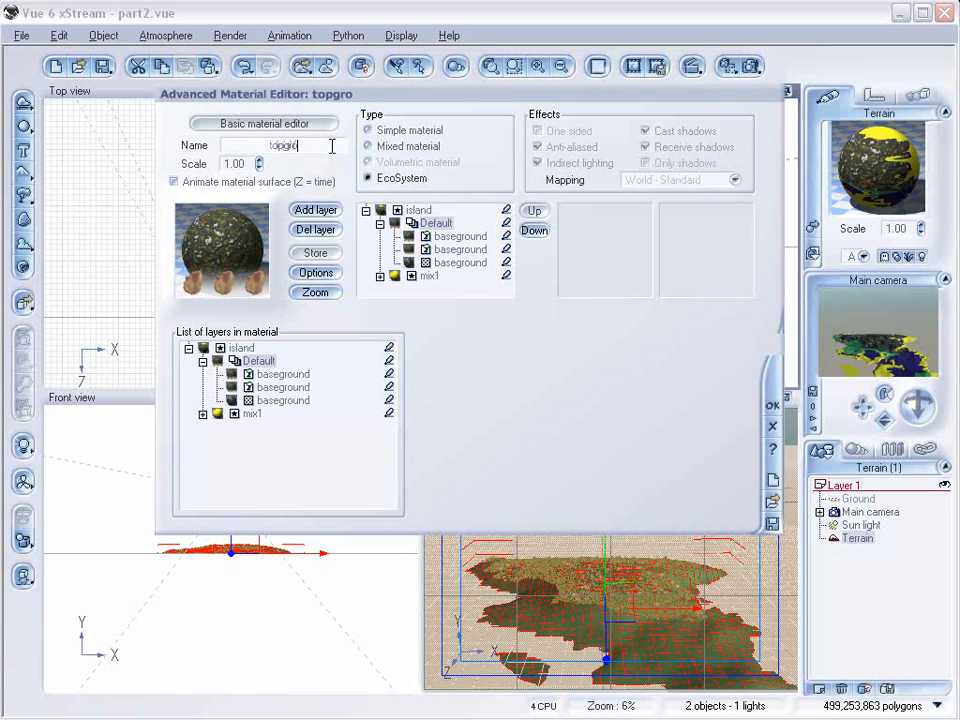
key(Return)
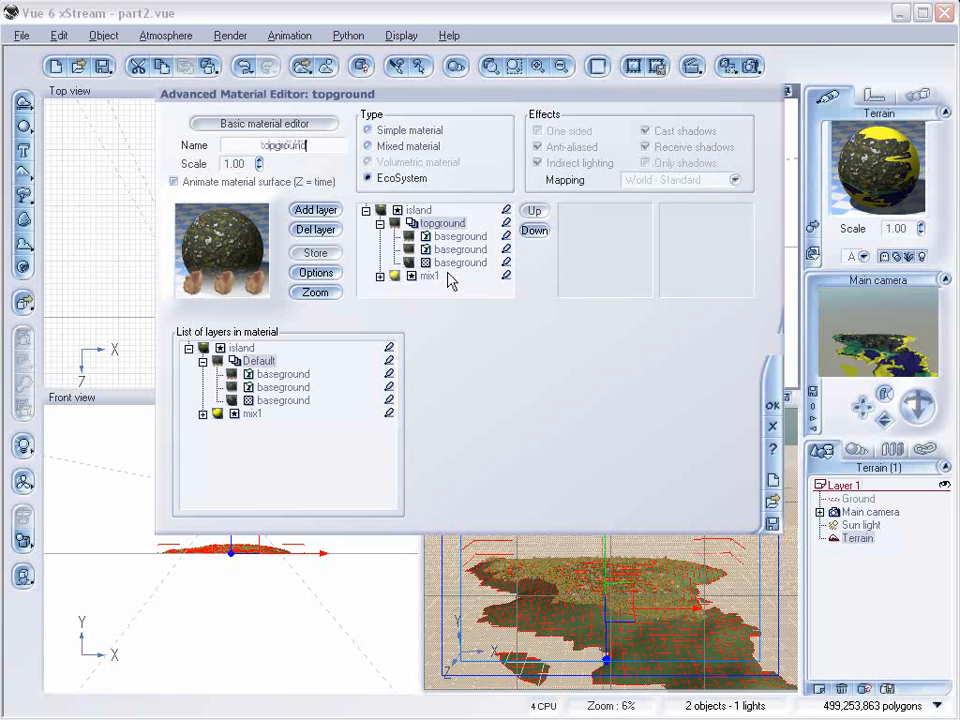
Rename the send material in mix1 as sand, and expand mix2 to select its darkgreen material.
click(380, 275)
drag(507, 239, 509, 247)
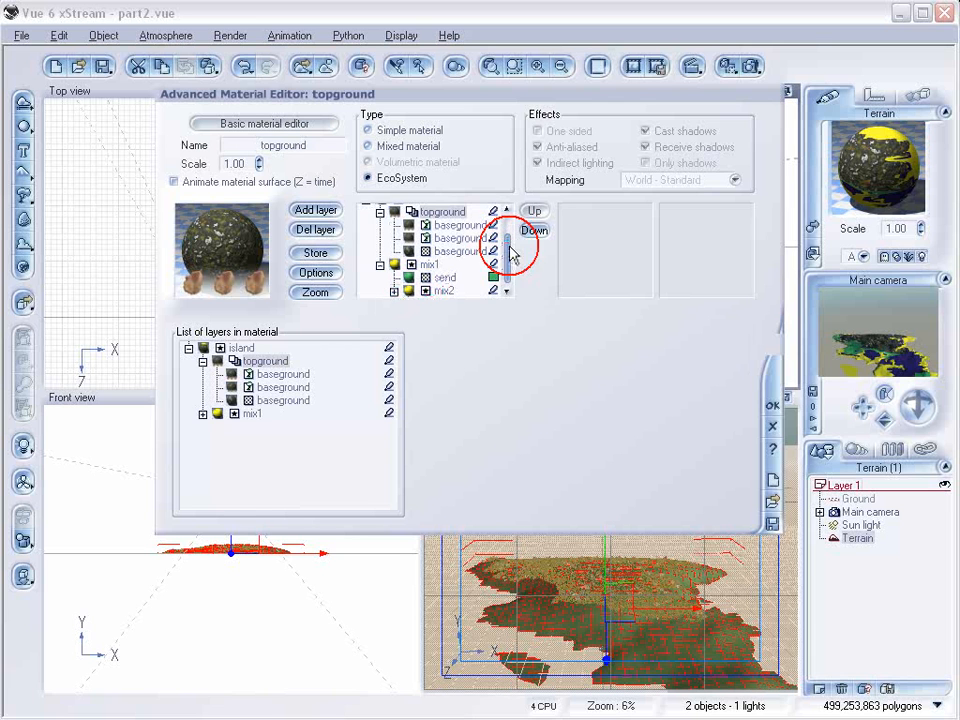
click(441, 278)
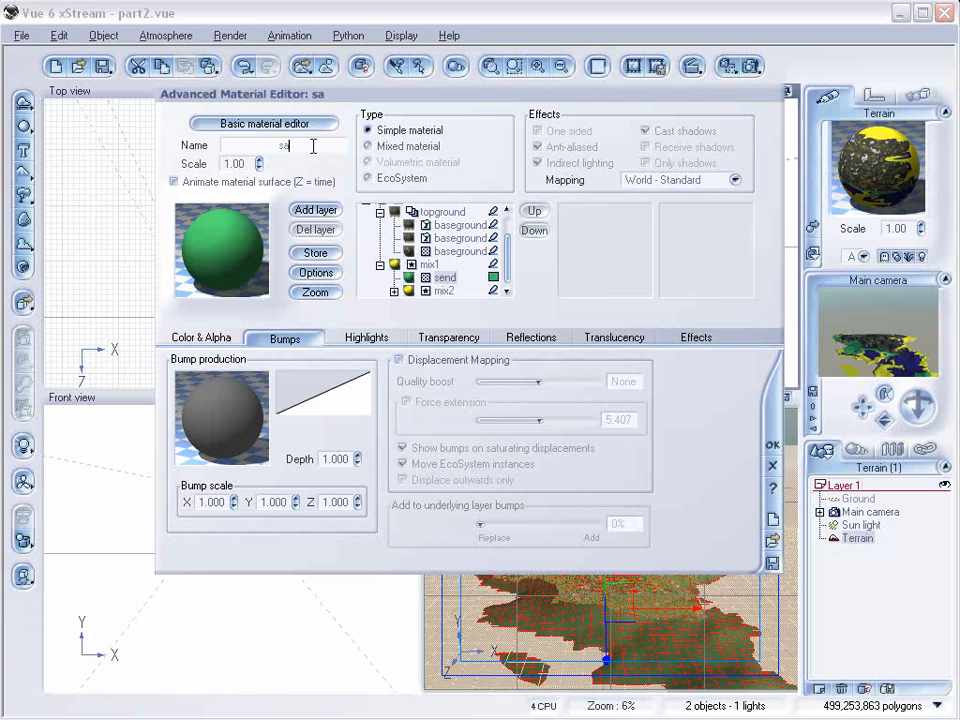
click(443, 290)
click(464, 291)
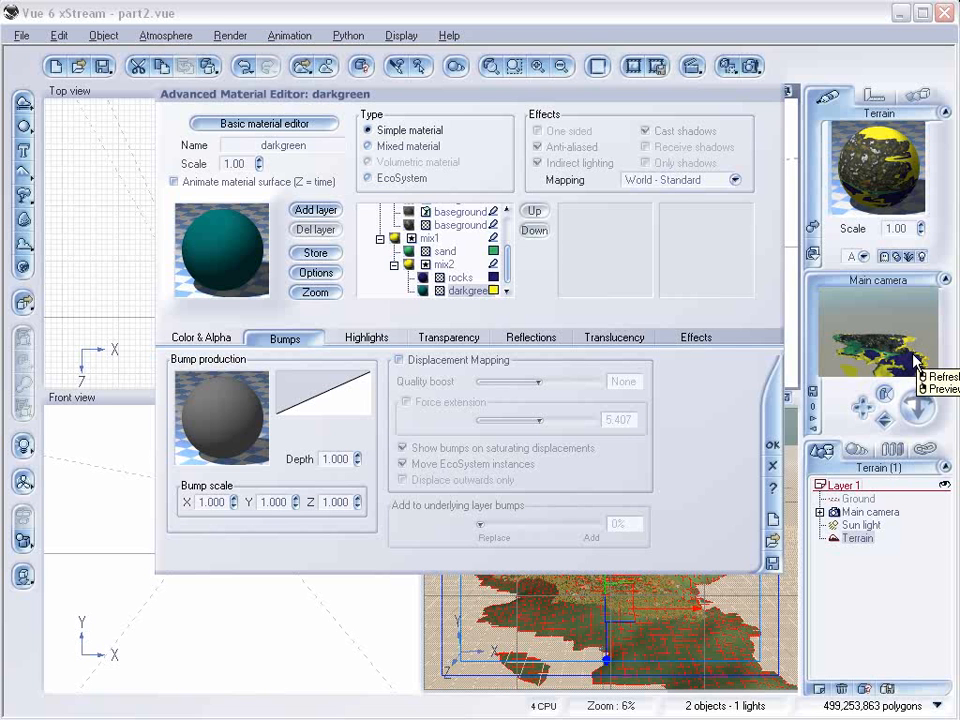
Replace the rocks material in mix2 with Rock5MD.mat from the Rocks folder.
click(459, 275)
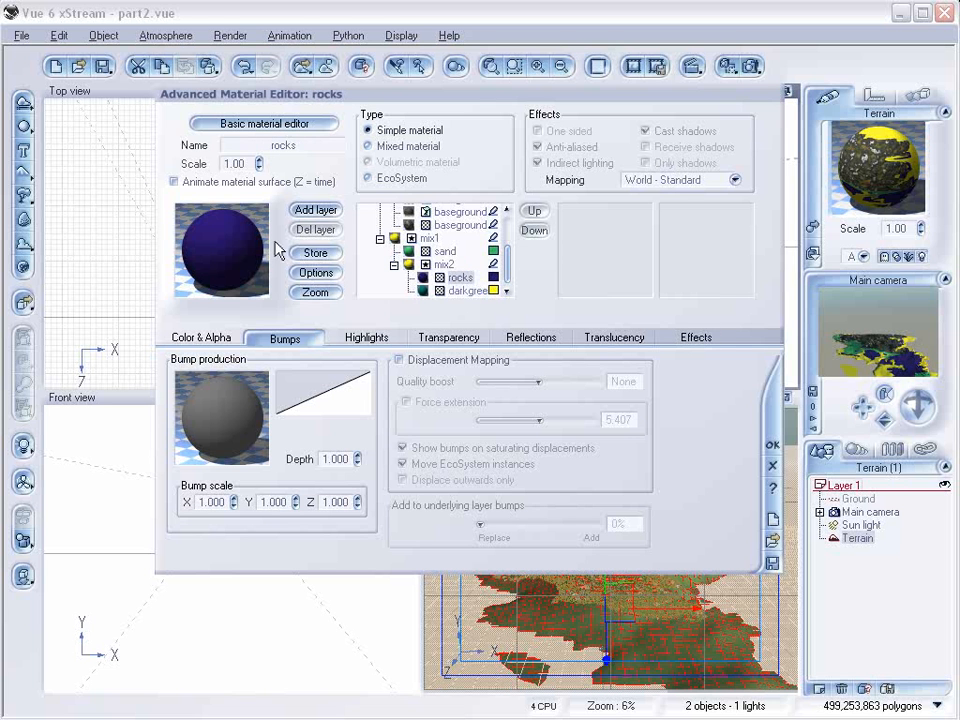
click(227, 236)
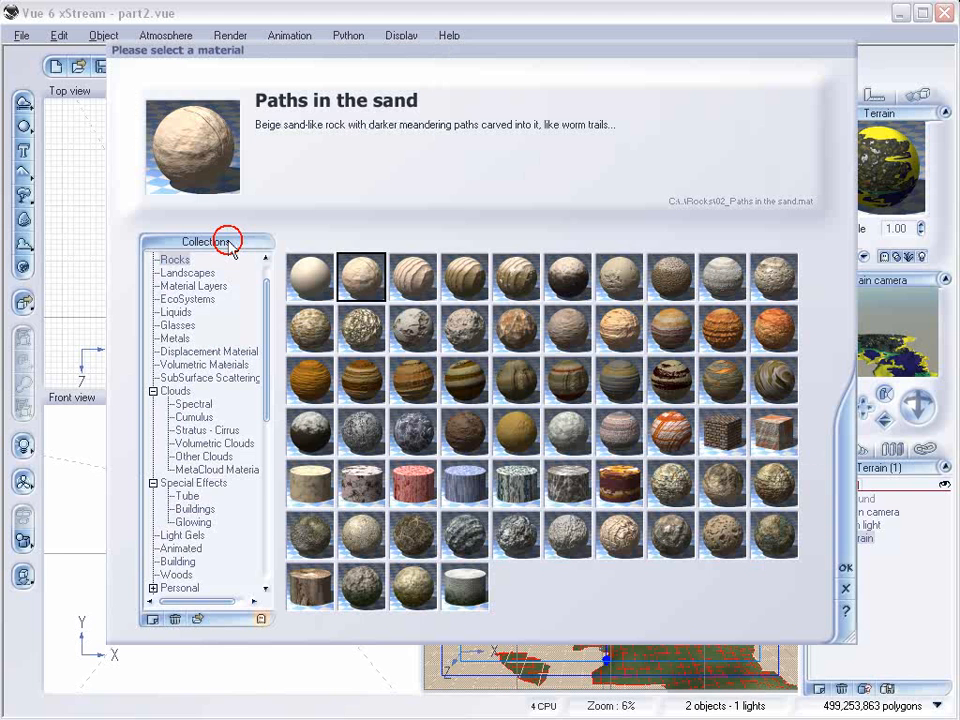
click(201, 614)
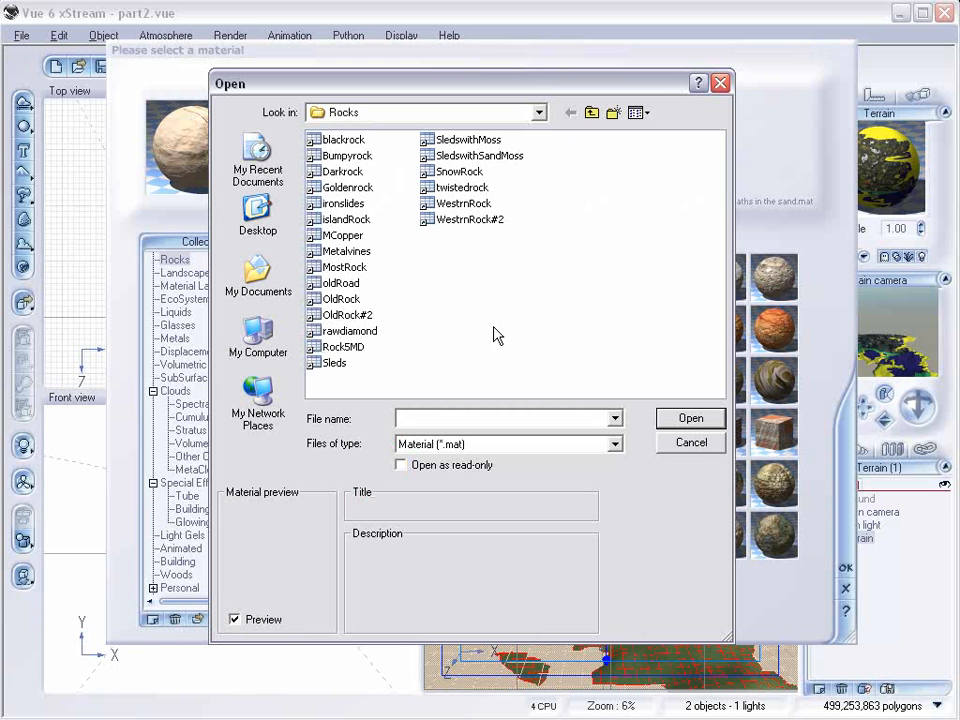
click(350, 219)
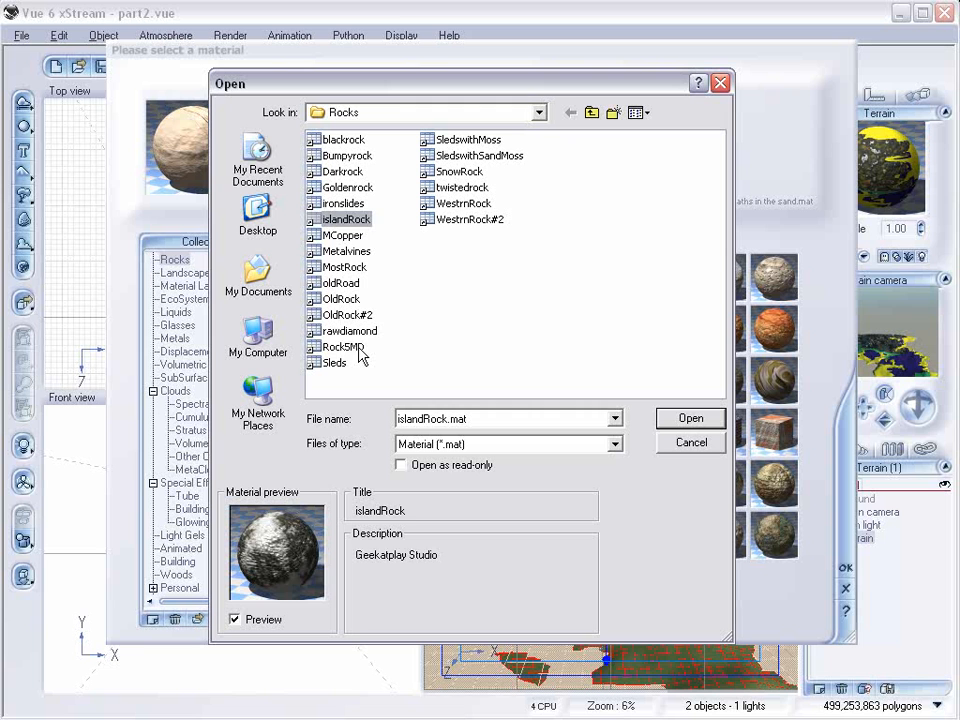
click(350, 348)
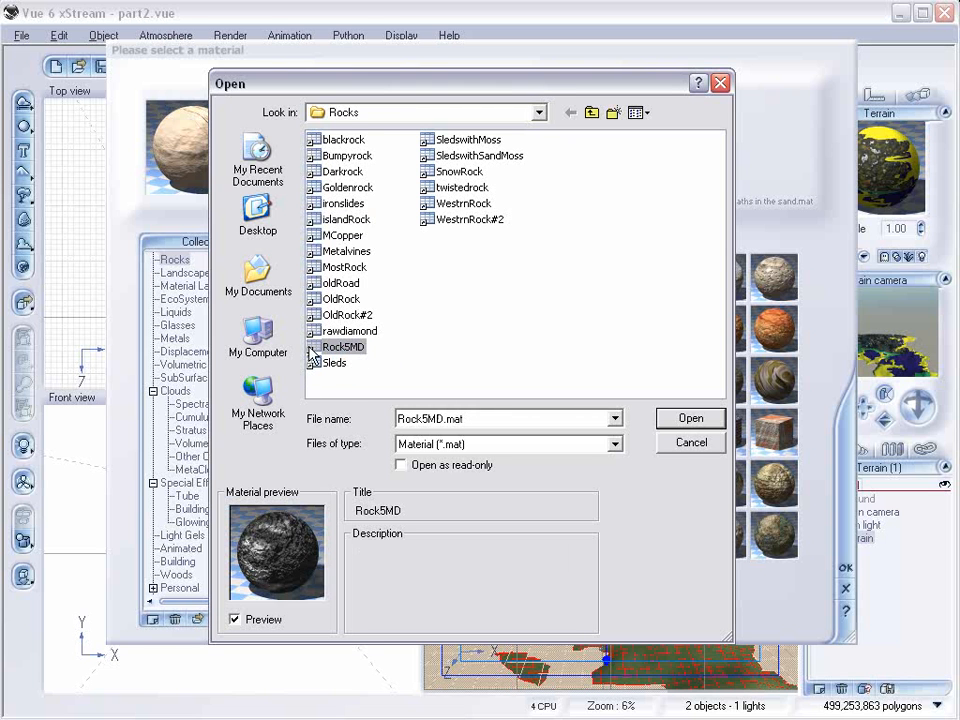
click(691, 419)
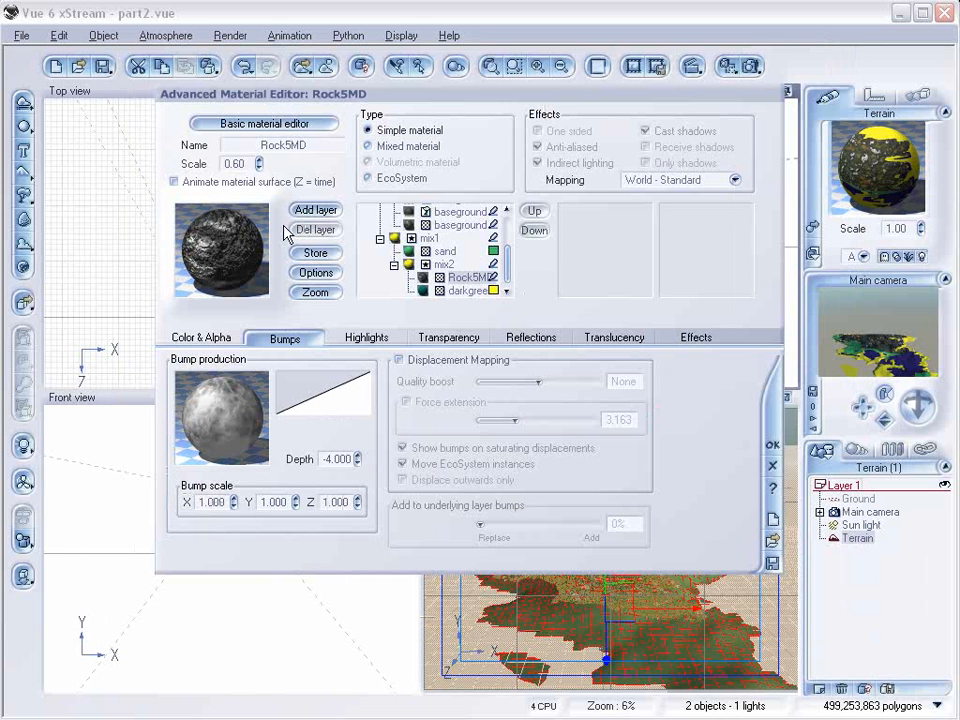
Set the Rock5MD material's scale to 0.30, render the main camera view to check it and close the render display.
click(260, 164)
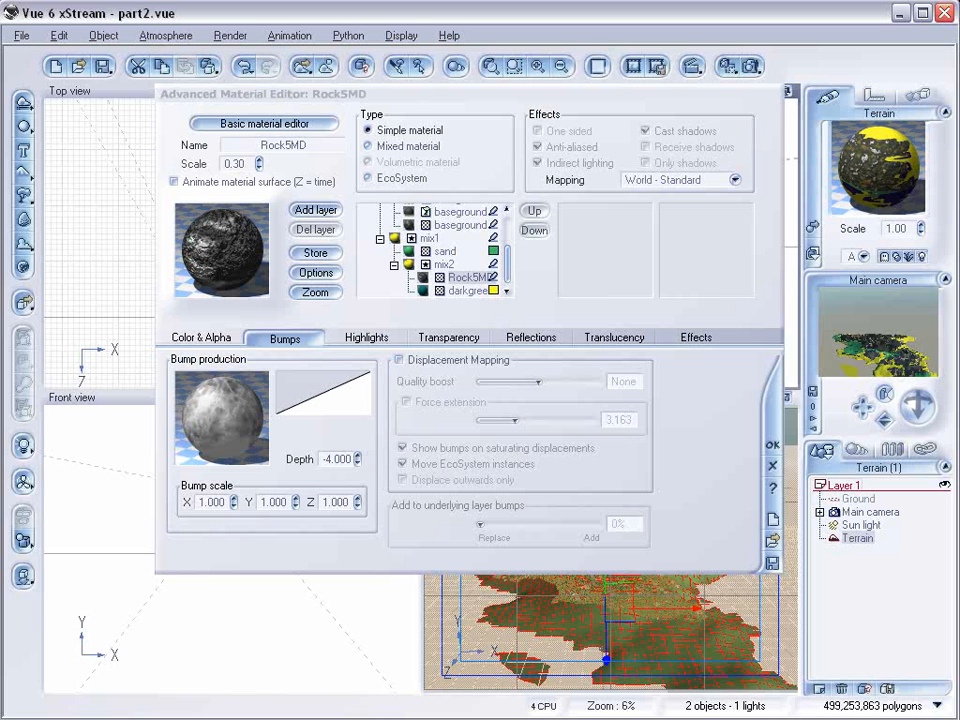
click(754, 66)
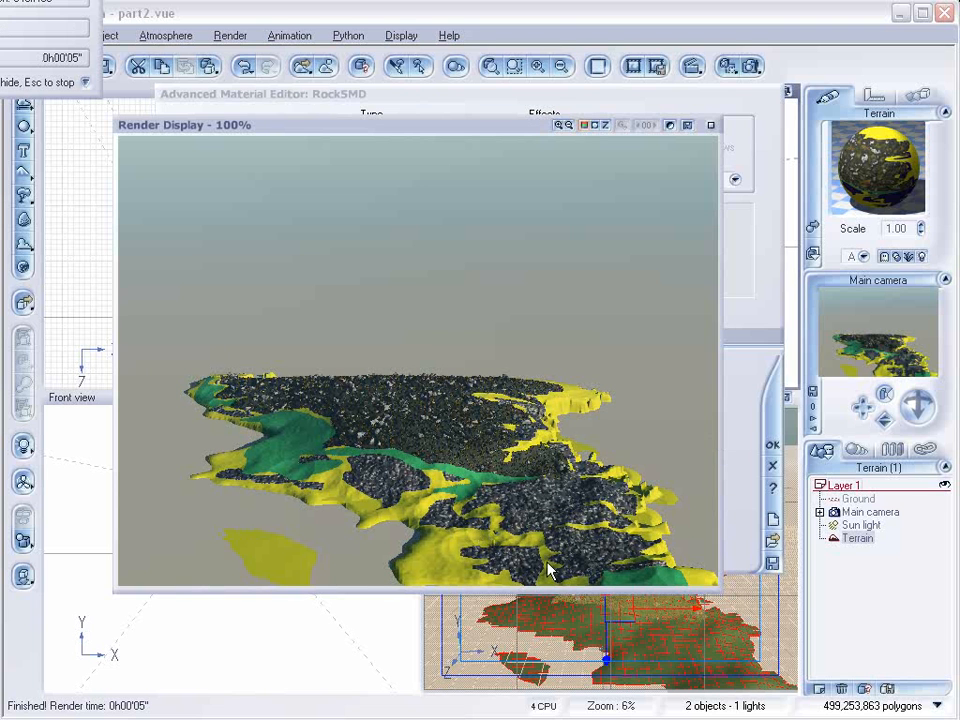
click(711, 126)
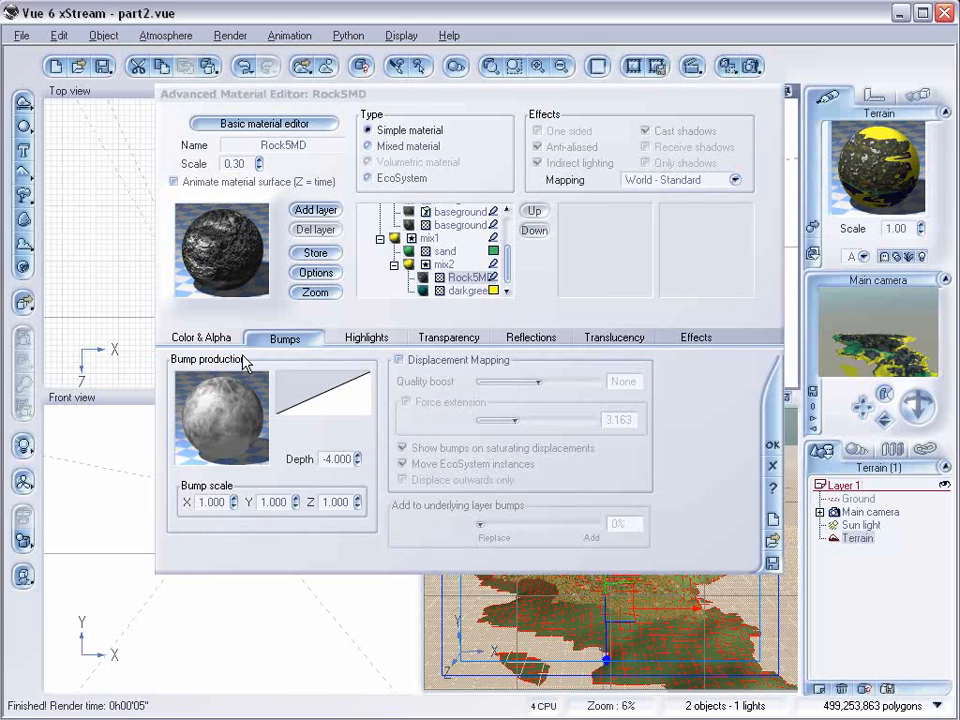
Lower the Rock5MD material's highlight global intensity and global size to 5% each.
click(364, 337)
drag(268, 420, 251, 420)
drag(209, 471, 200, 471)
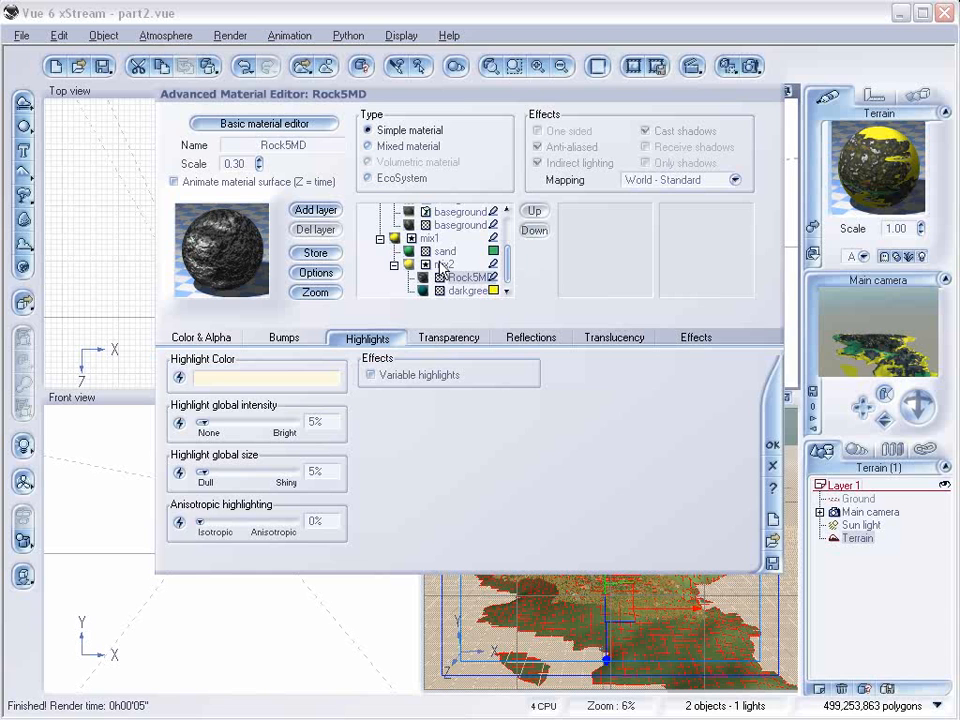
Widen the smooth blending strips of the mixed materials, with mix2 at 31%, mix1 similarly wider and island at 34%.
click(442, 264)
drag(650, 482, 657, 482)
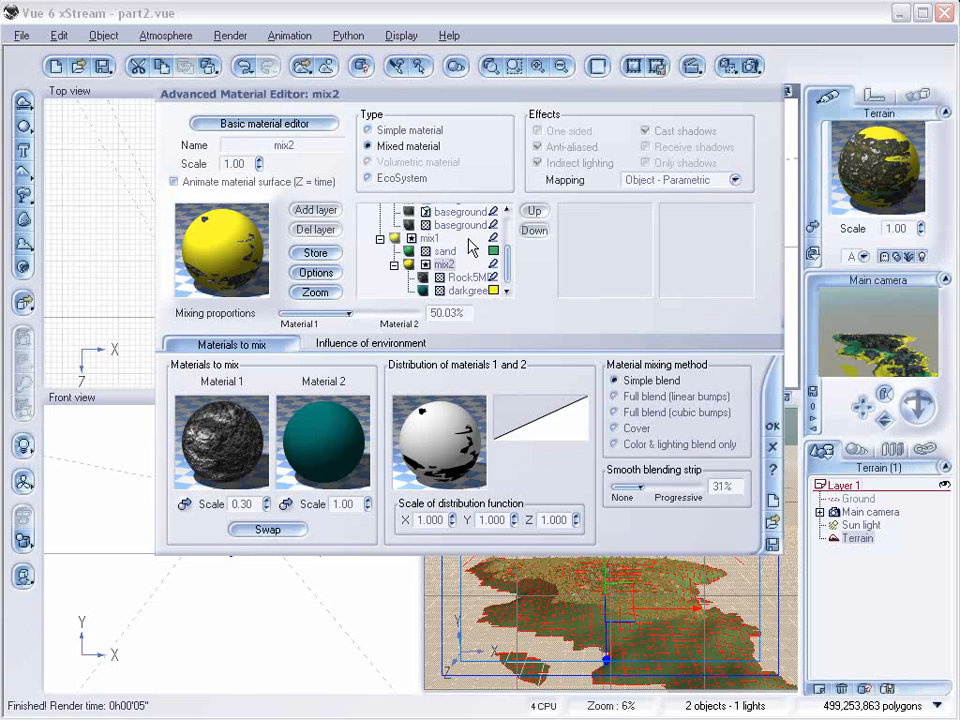
click(428, 238)
drag(636, 492, 653, 491)
drag(506, 267, 507, 232)
click(412, 210)
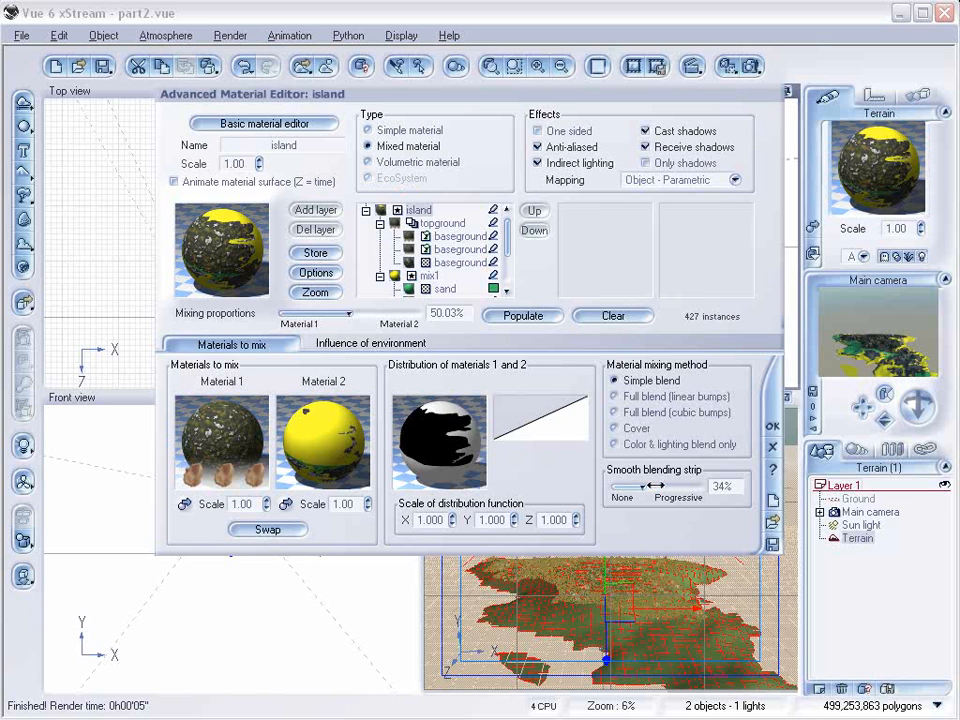
Replace the sand material in mix1 with the Default sand-like material from the Rocks collection.
drag(508, 240, 508, 255)
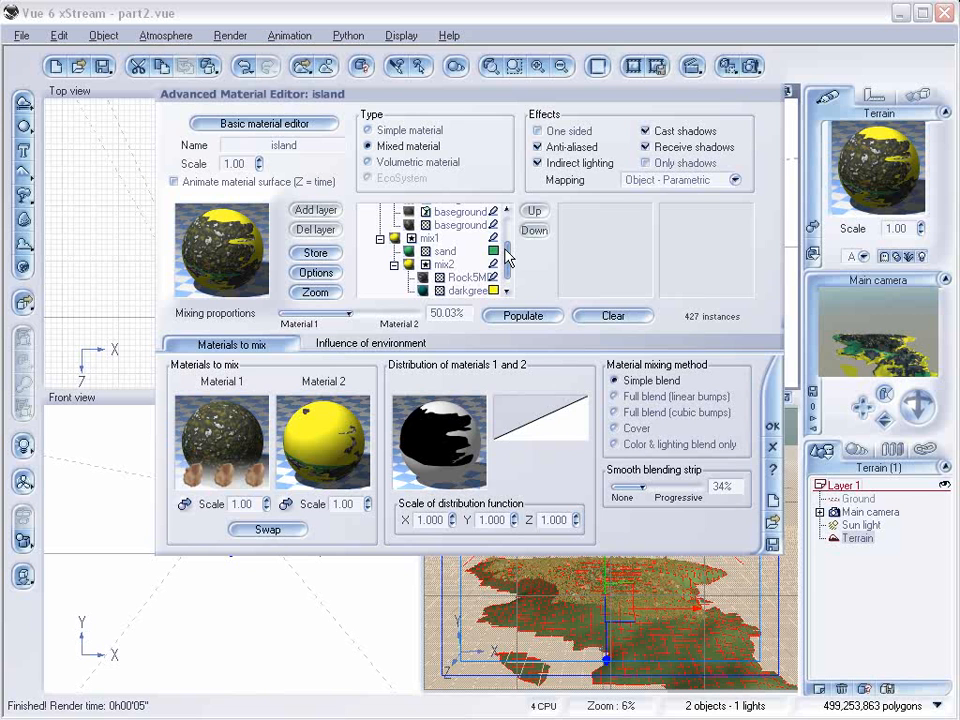
click(435, 250)
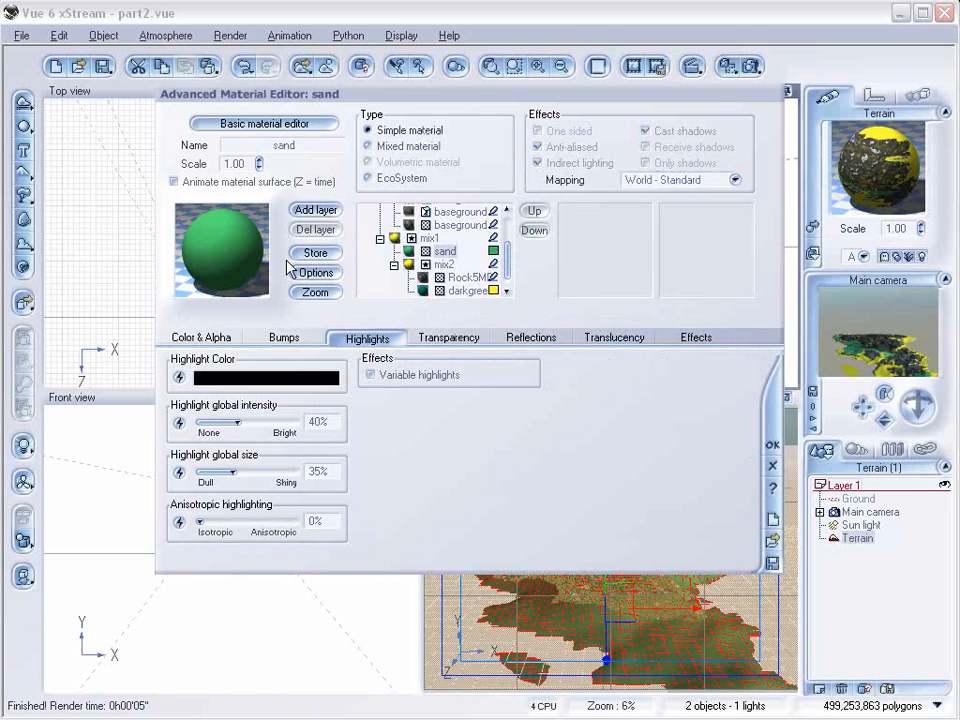
double_click(233, 232)
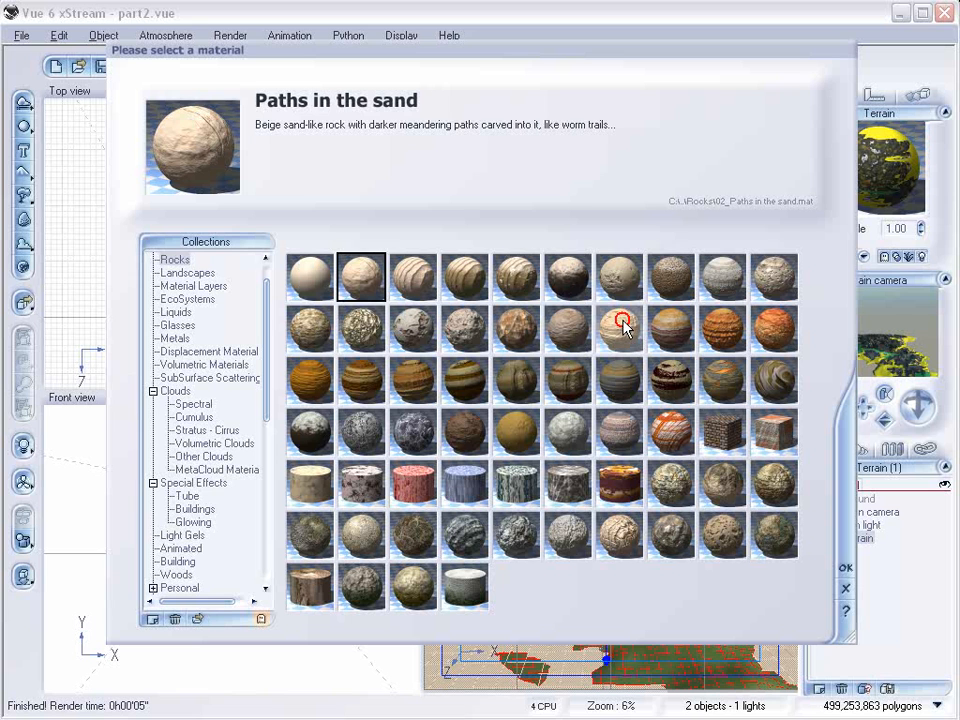
click(296, 278)
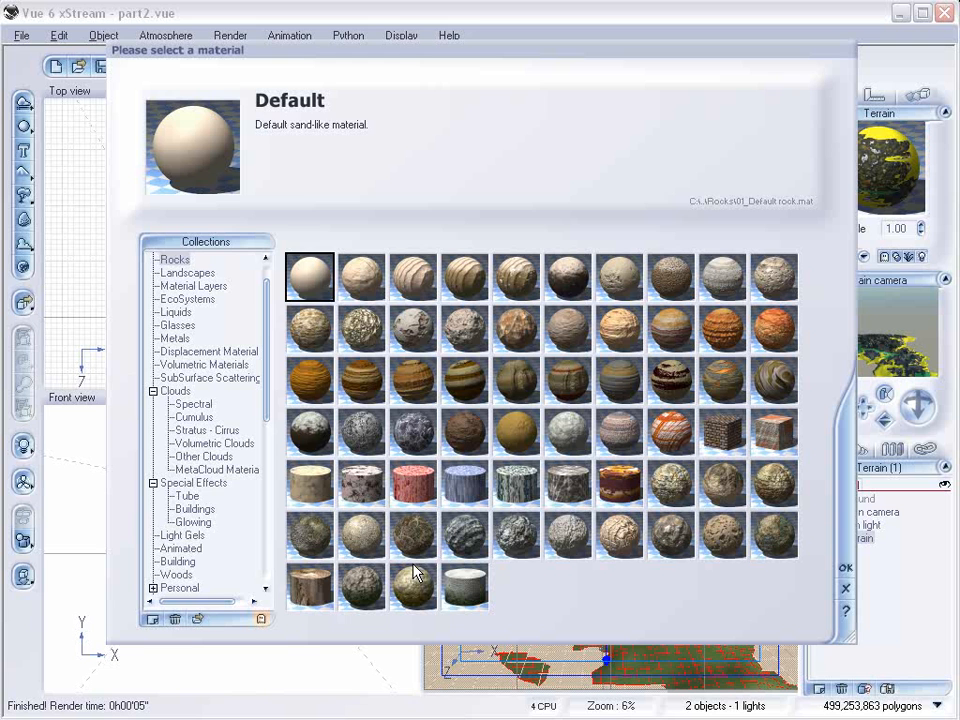
click(361, 535)
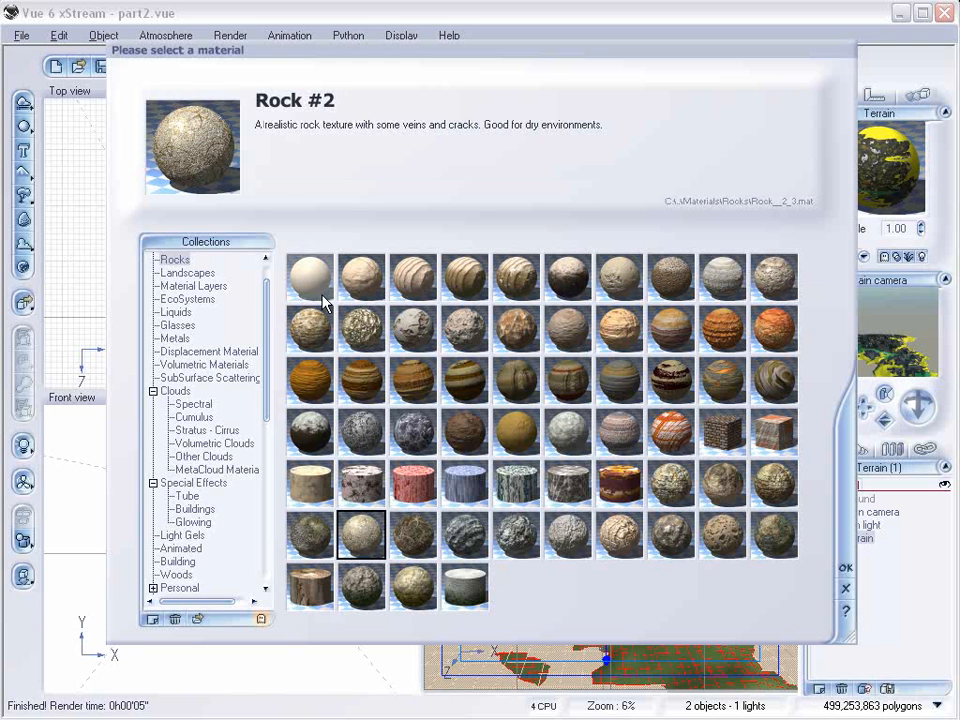
click(309, 277)
click(845, 567)
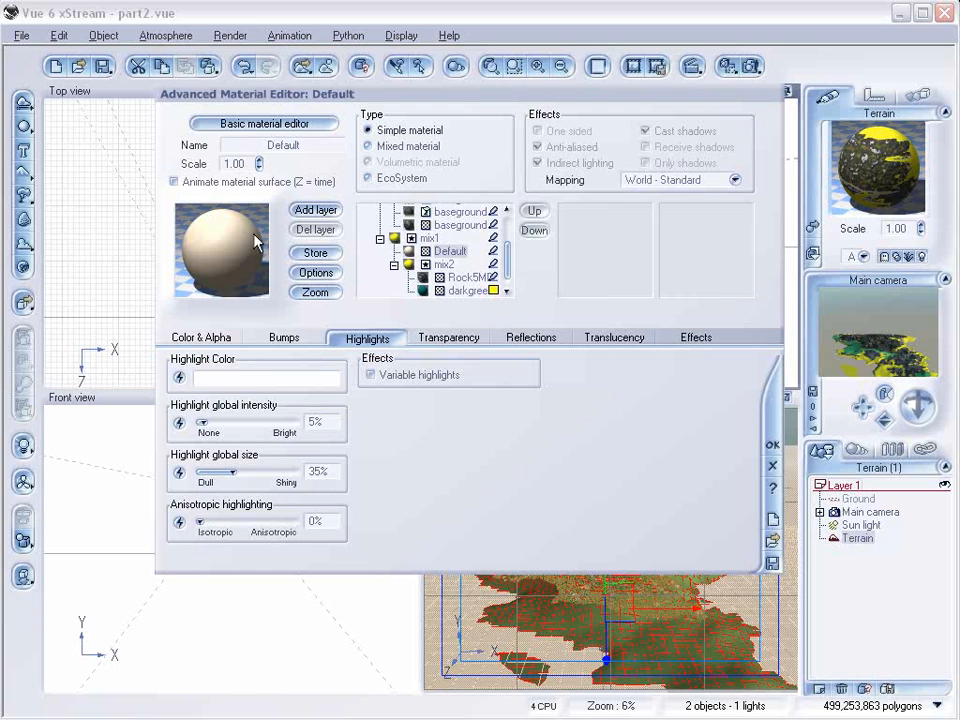
Edit the Default material's color map, adding a tan key color near the low end and a grey one at position -0.17.
click(185, 337)
click(445, 443)
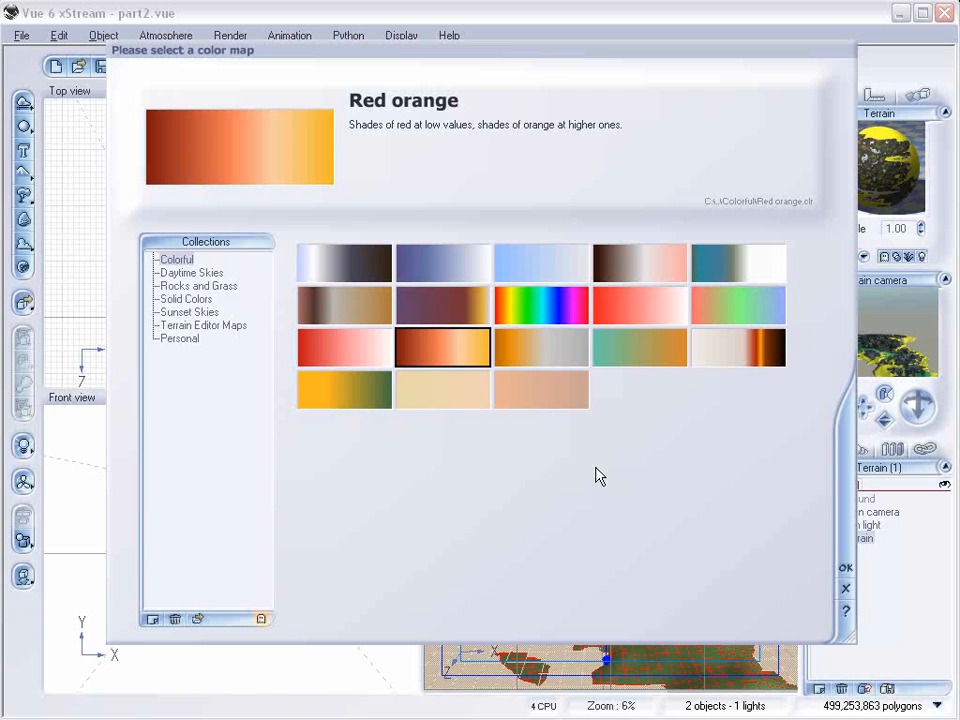
click(844, 589)
right_click(455, 456)
click(489, 466)
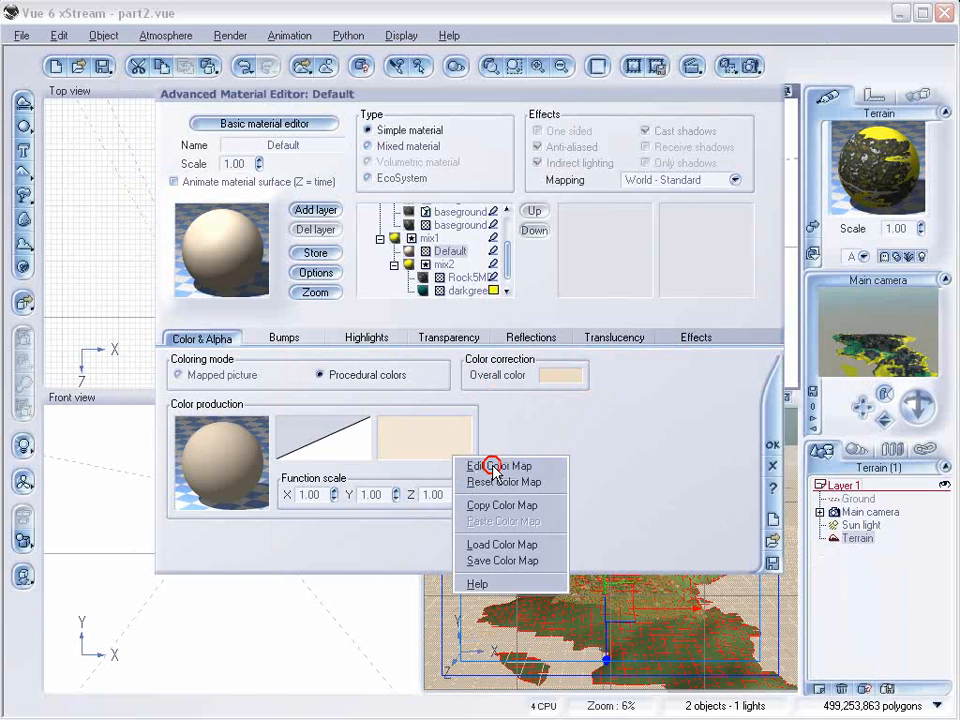
double_click(435, 295)
drag(481, 308, 480, 359)
drag(643, 263, 643, 279)
click(683, 463)
double_click(489, 306)
drag(476, 346, 493, 415)
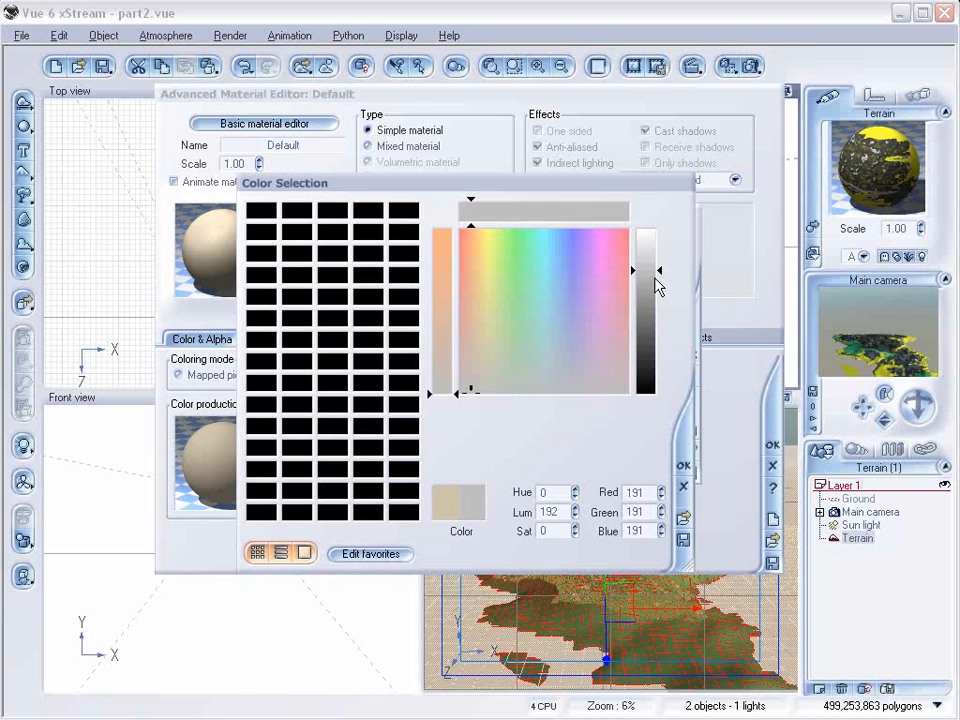
drag(657, 286, 658, 295)
click(683, 463)
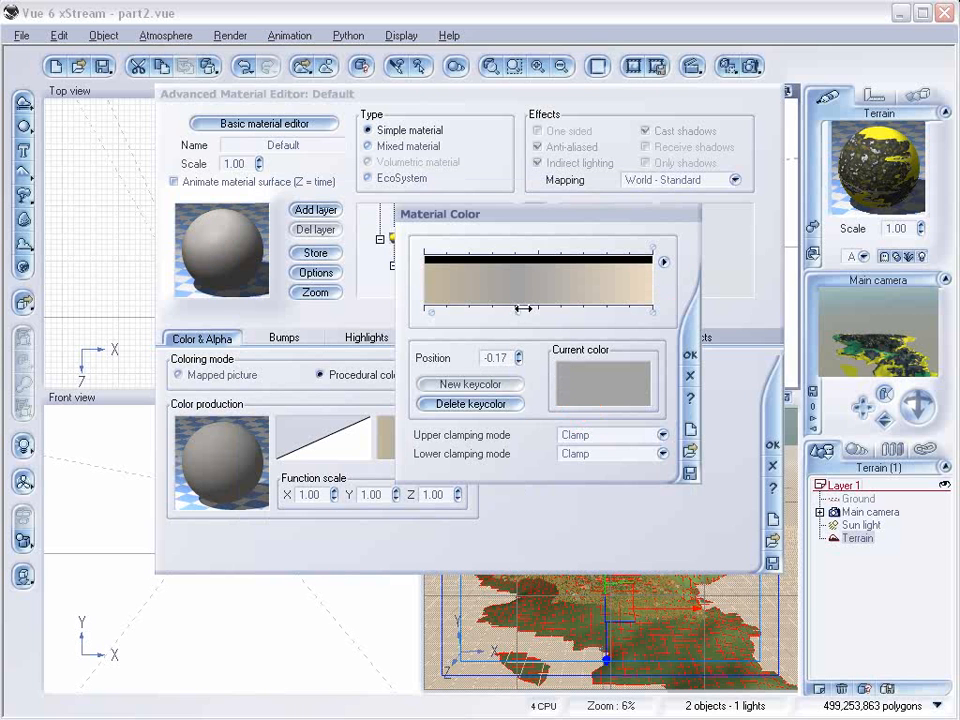
Change the color map's upper end key color to a grey-green with RGB 161, 163, 146, and accept the color map.
click(430, 311)
right_click(636, 393)
click(680, 399)
drag(557, 321, 491, 381)
drag(658, 295, 645, 293)
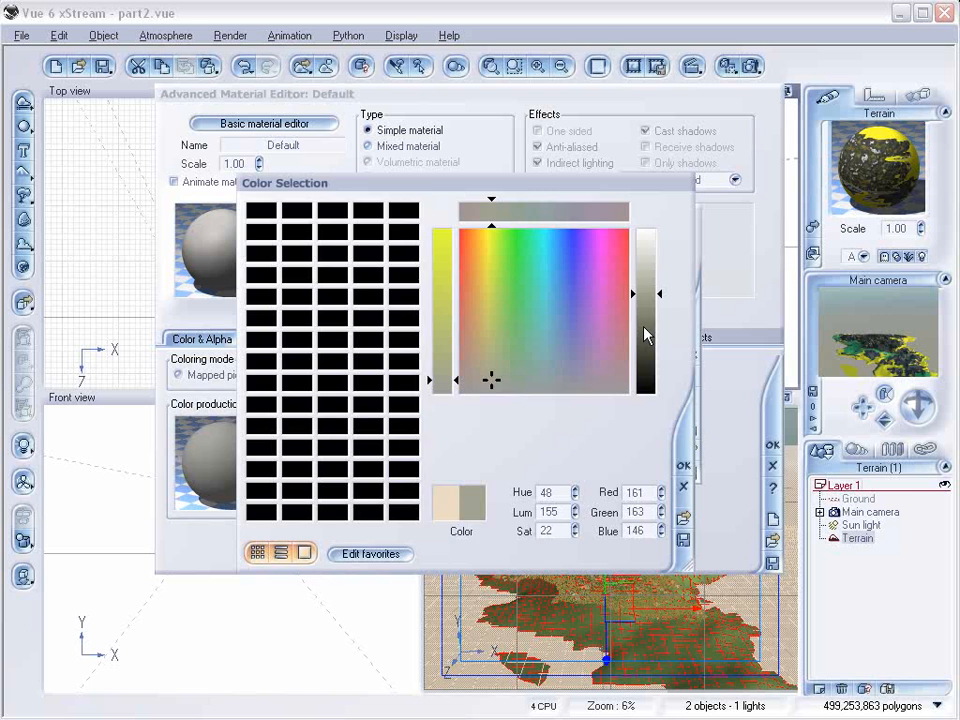
click(680, 463)
click(690, 350)
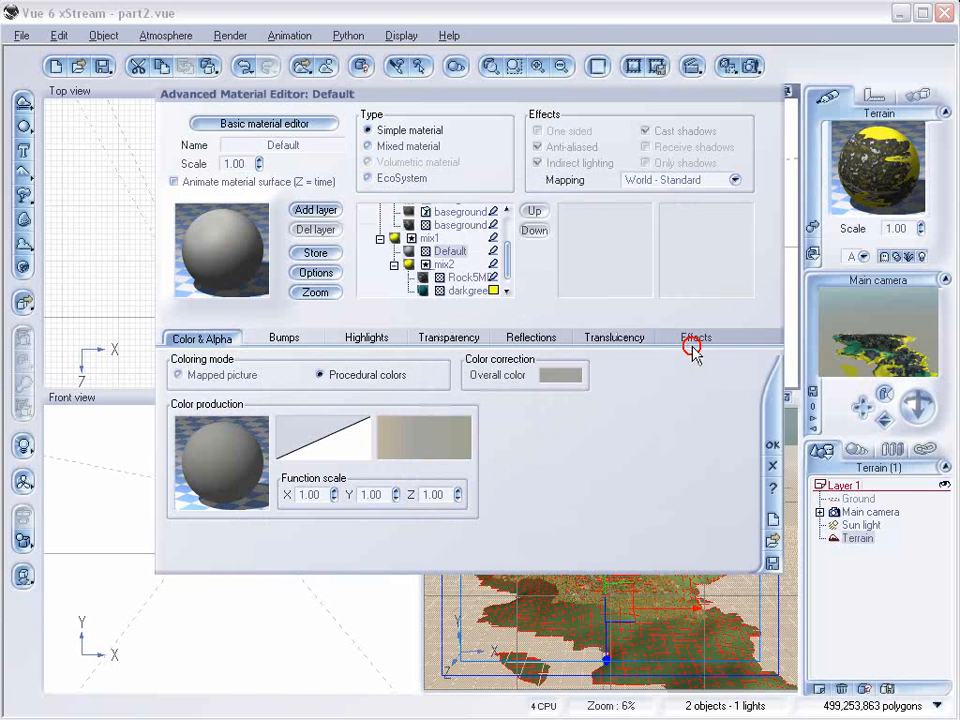
Open the Default material's color production function and replace its constant node with a Simple Fractal node.
right_click(222, 448)
click(256, 450)
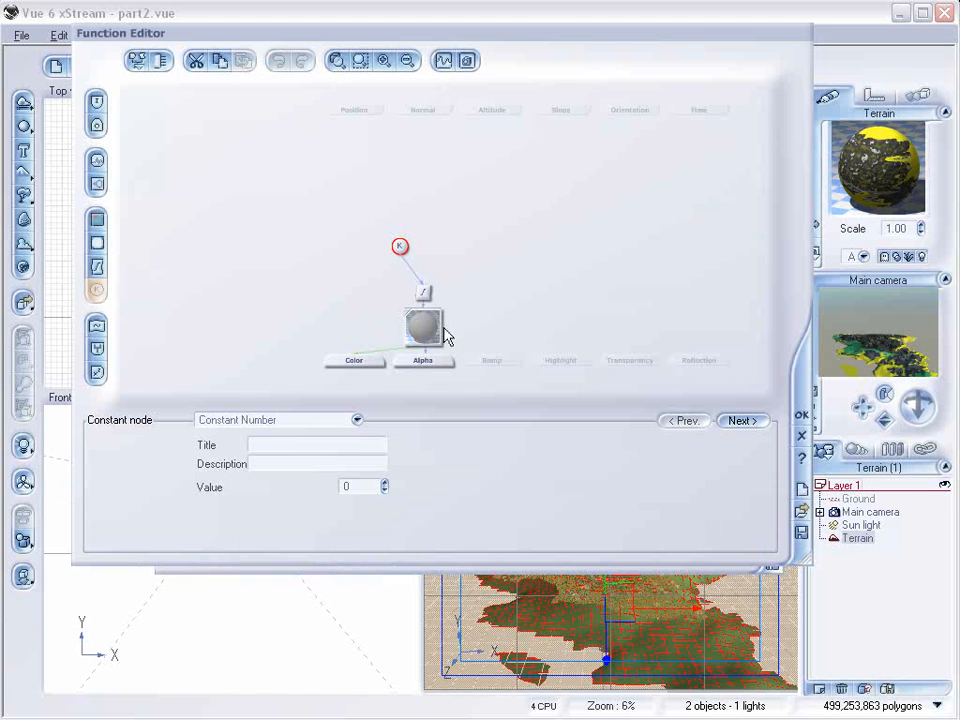
drag(97, 183, 424, 252)
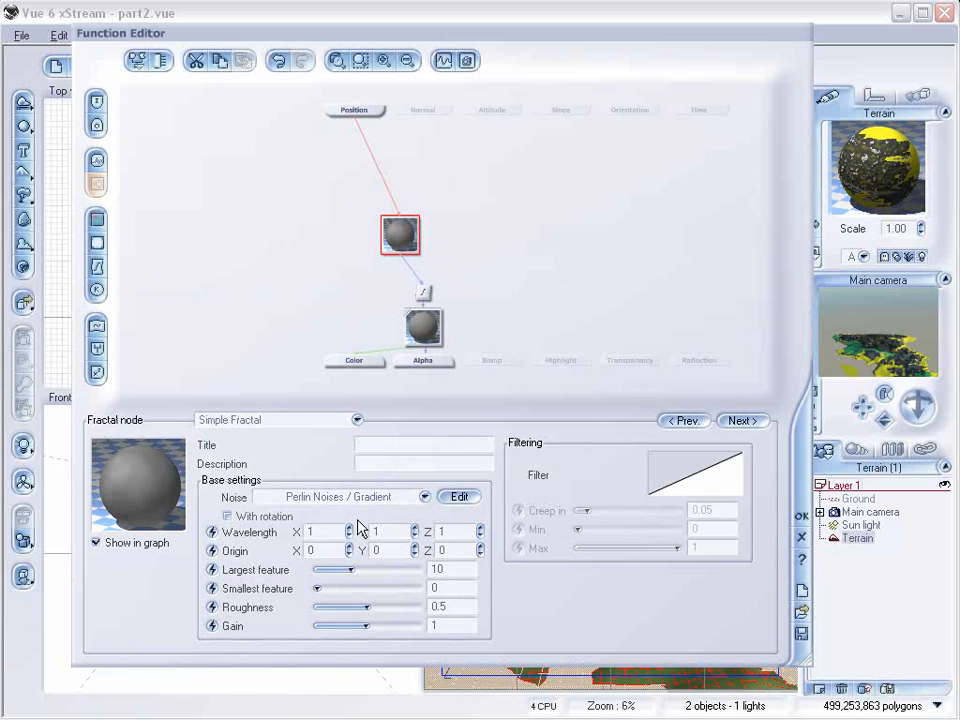
Reduce the fractal node's largest feature, and raise its roughness to about 0.96 and its gain to about 8.86.
drag(368, 566, 320, 567)
drag(369, 606, 420, 607)
drag(326, 569, 330, 568)
Rearrange the color function graph so the fractal, filter and color map nodes line up below the Position input.
drag(423, 319, 377, 296)
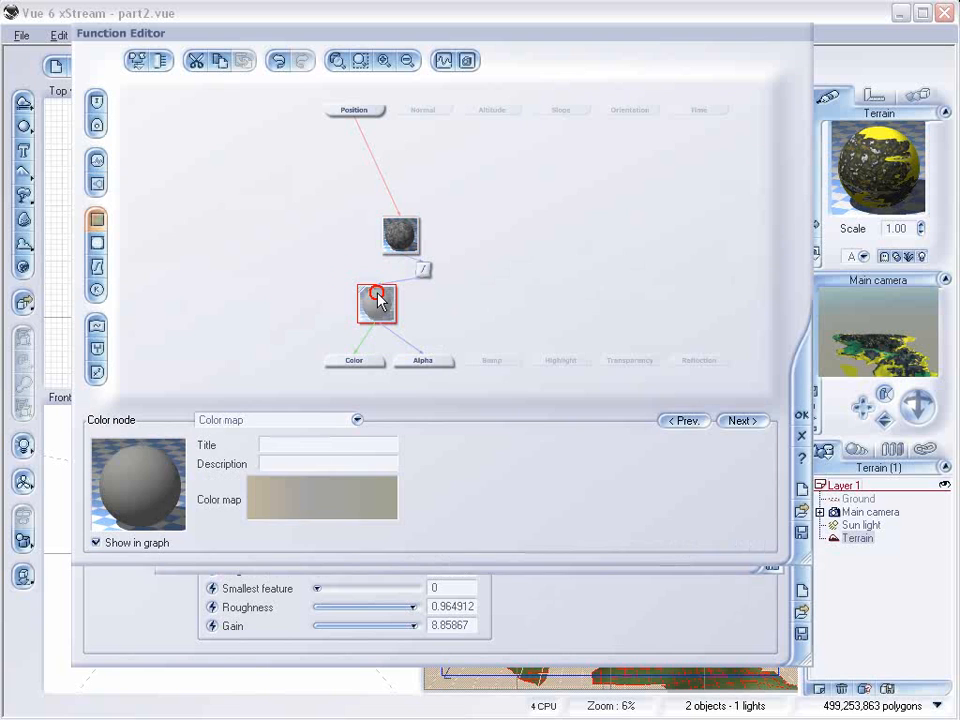
drag(410, 220, 364, 177)
drag(424, 269, 355, 246)
click(377, 302)
Add a noise node to the Bump output, change its pattern to Granite, and set its scale to 0.1.
click(495, 362)
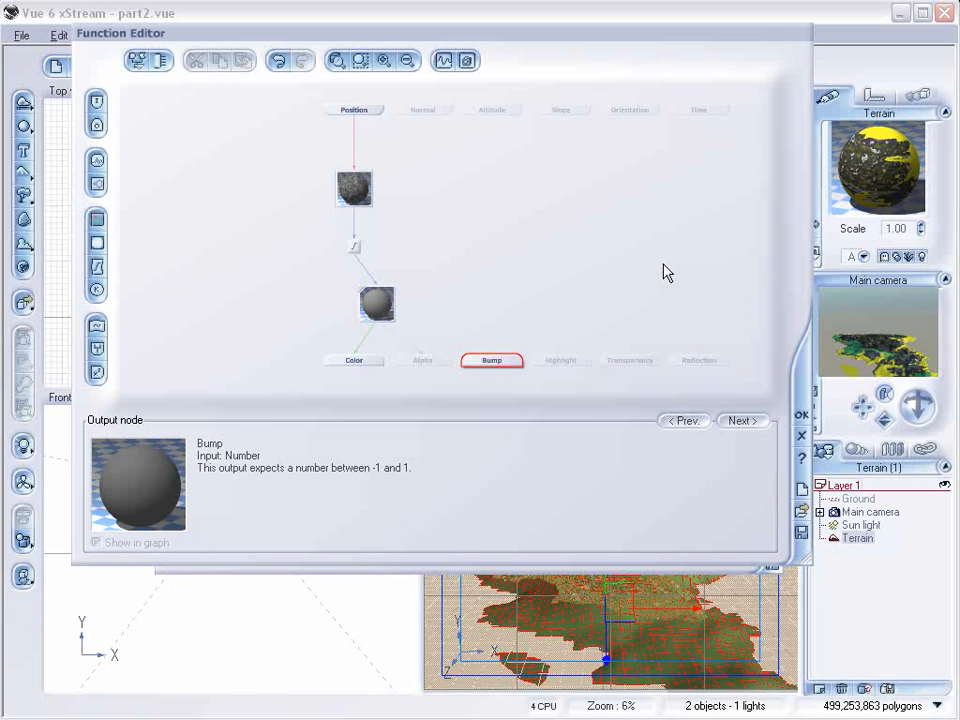
click(96, 162)
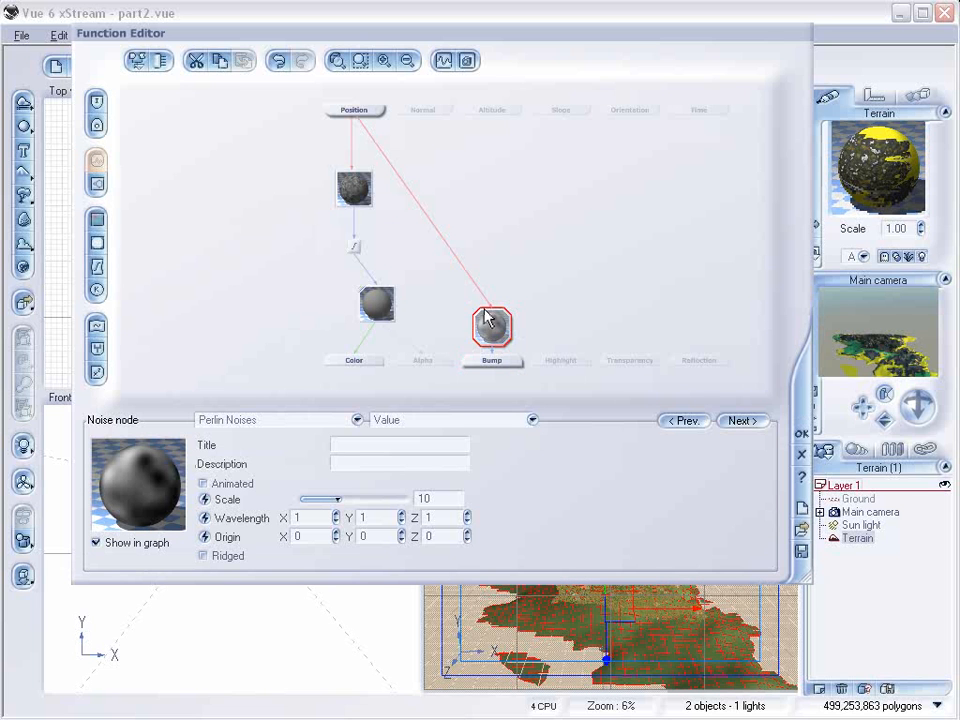
drag(493, 321, 492, 234)
click(355, 420)
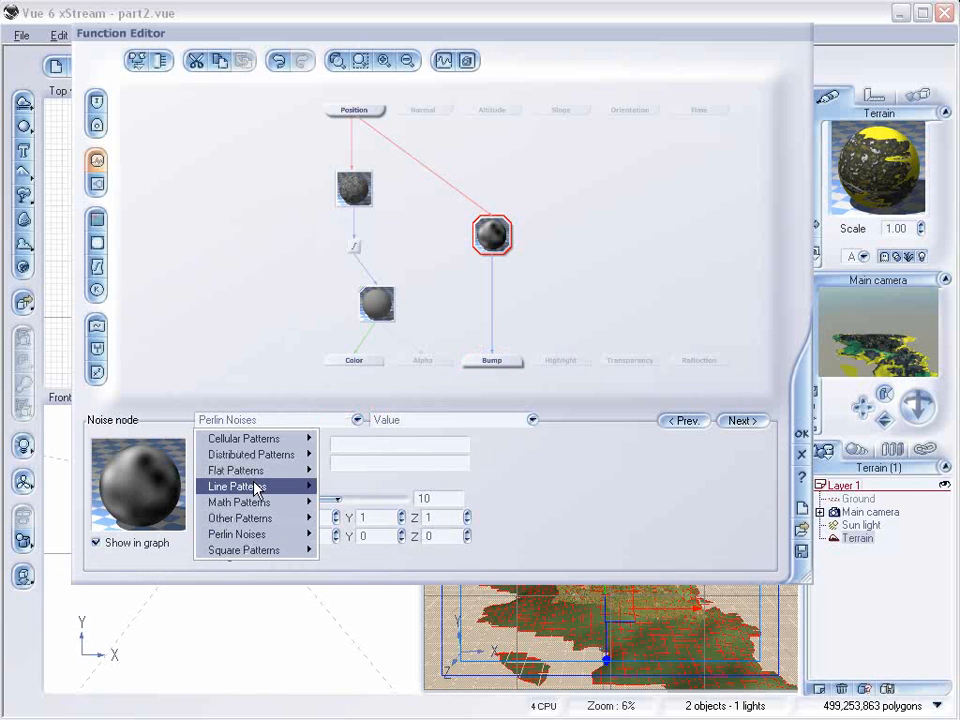
mouse_move(281, 518)
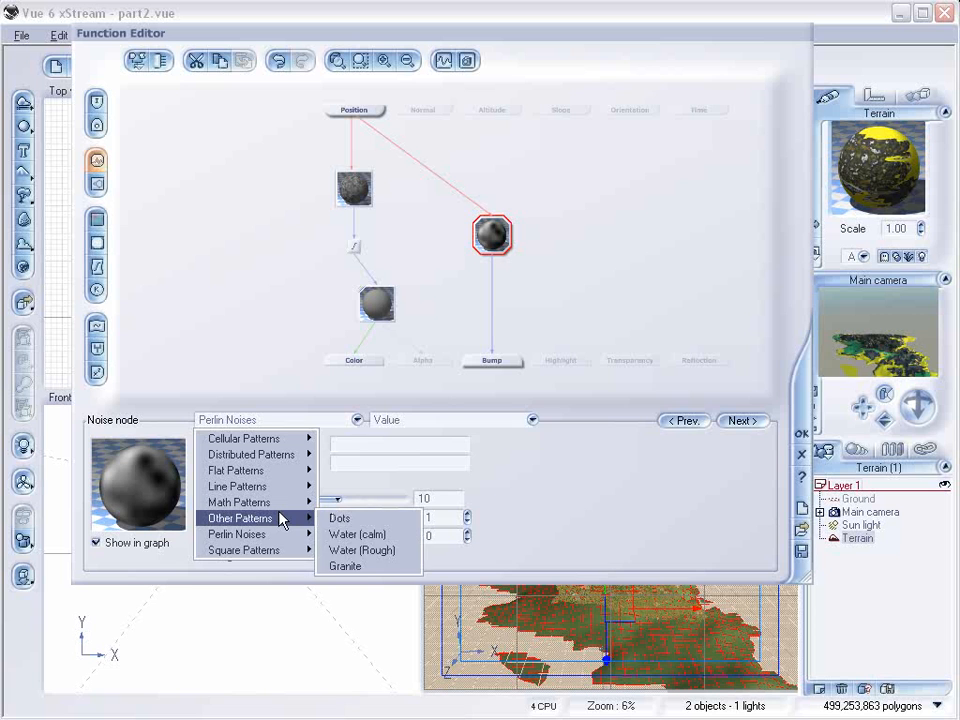
click(343, 564)
drag(356, 483, 304, 483)
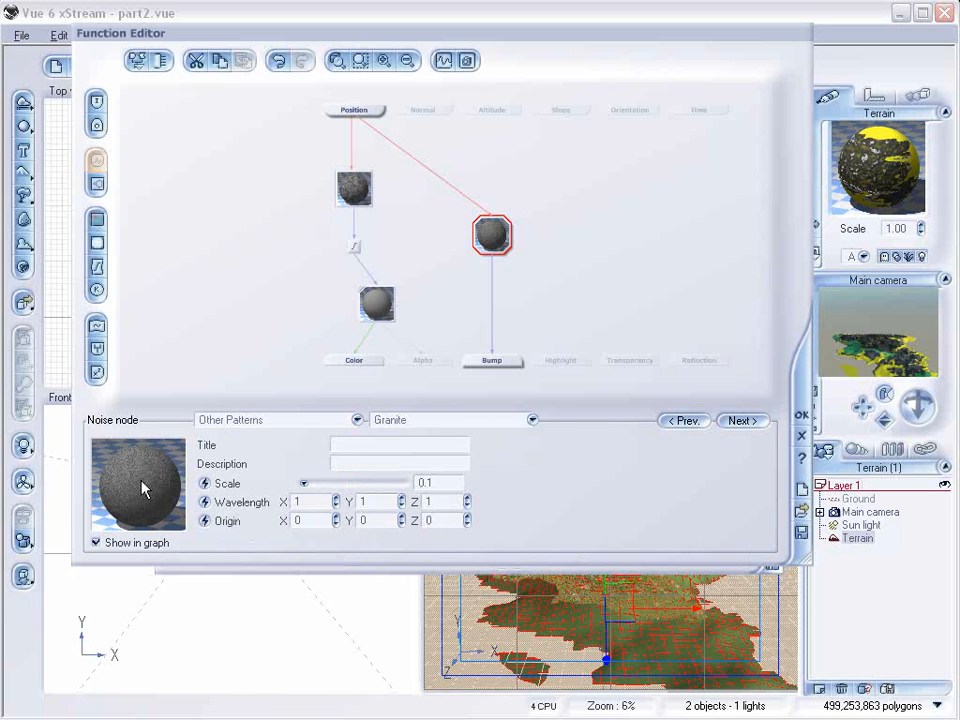
Insert a Blender combiner between the granite noise and Bump, link the color branch's filter into it, and accept the function.
click(491, 322)
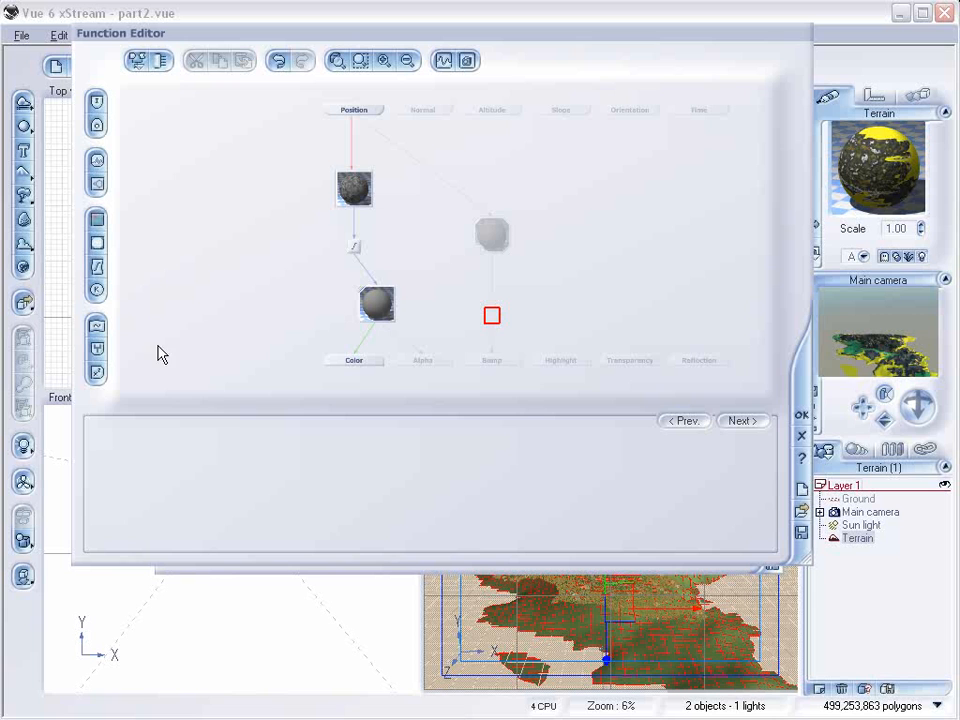
click(96, 348)
drag(469, 304, 352, 252)
drag(470, 313, 354, 249)
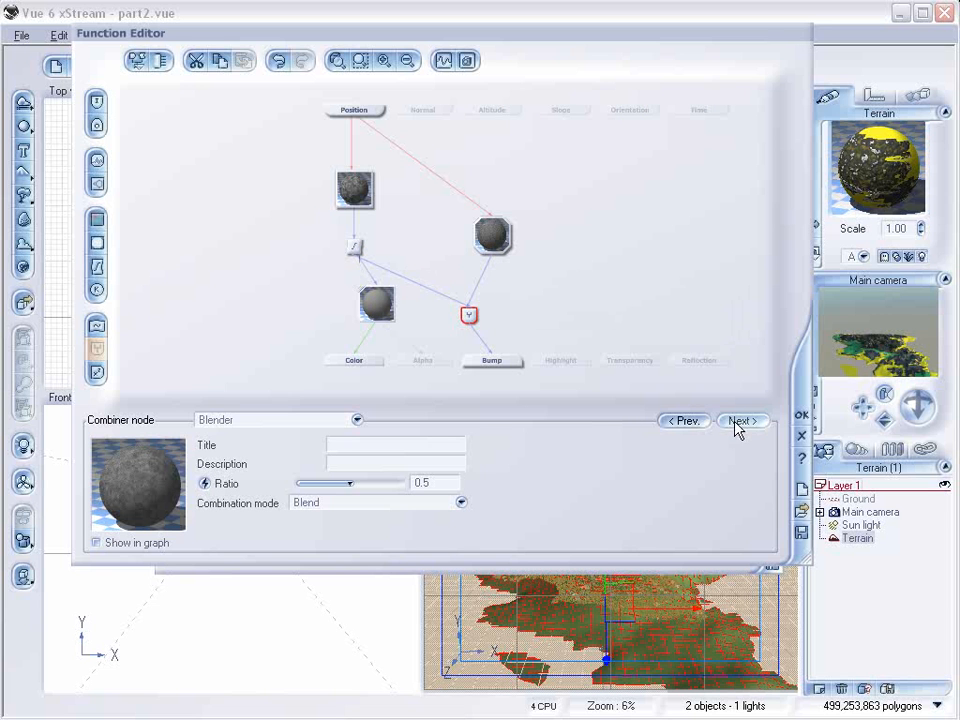
click(804, 418)
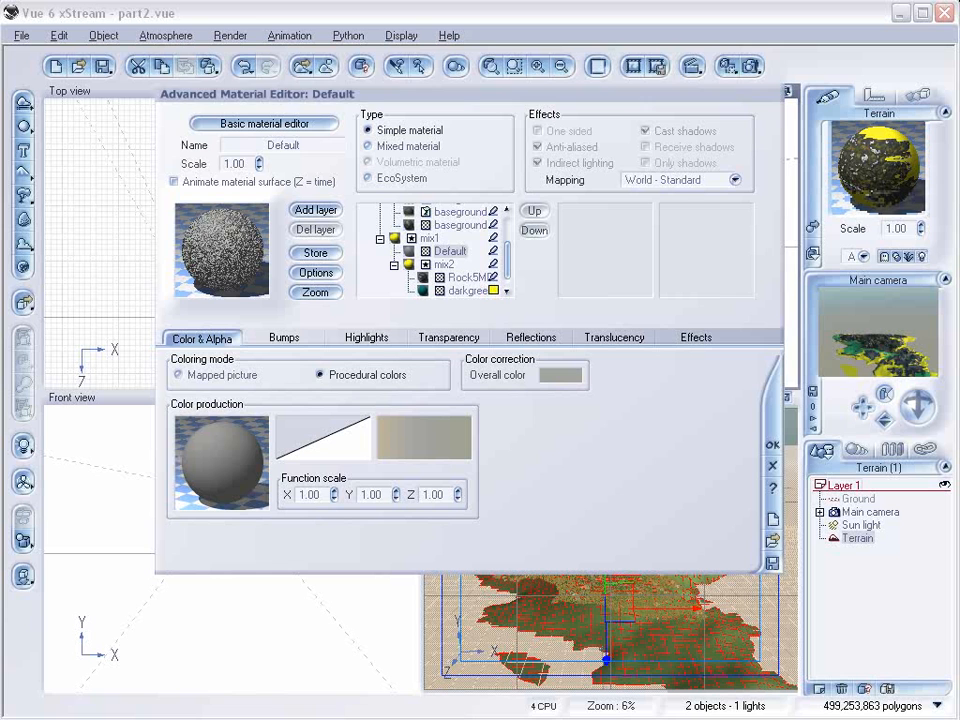
Set the Default material's bump depth to 0.400, and its lighting to 47% diffuse and 29% ambient.
click(274, 336)
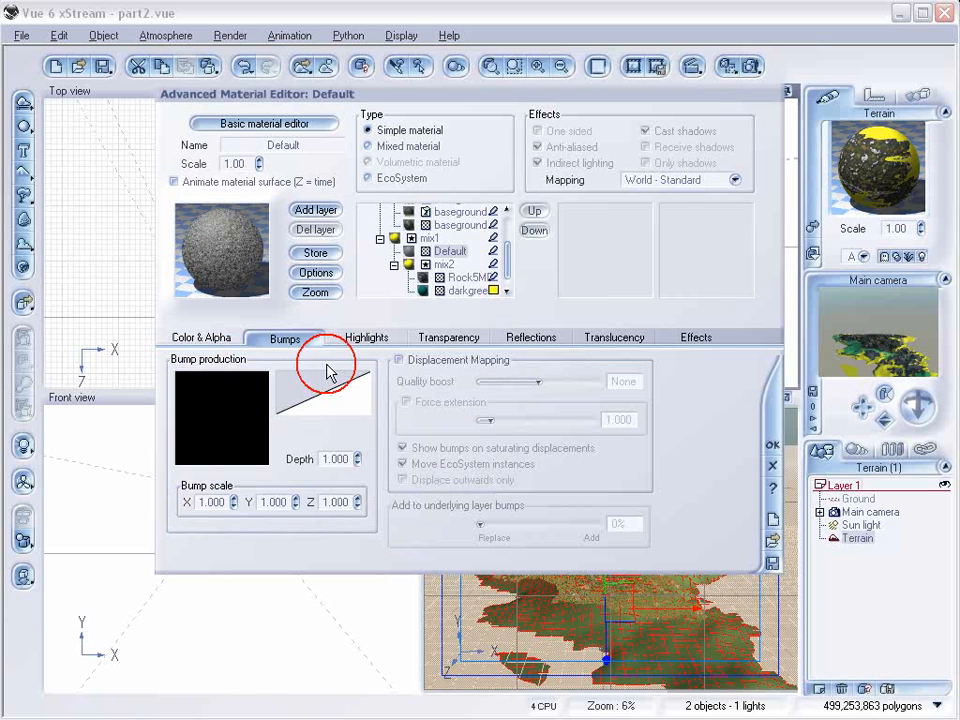
drag(358, 463, 358, 500)
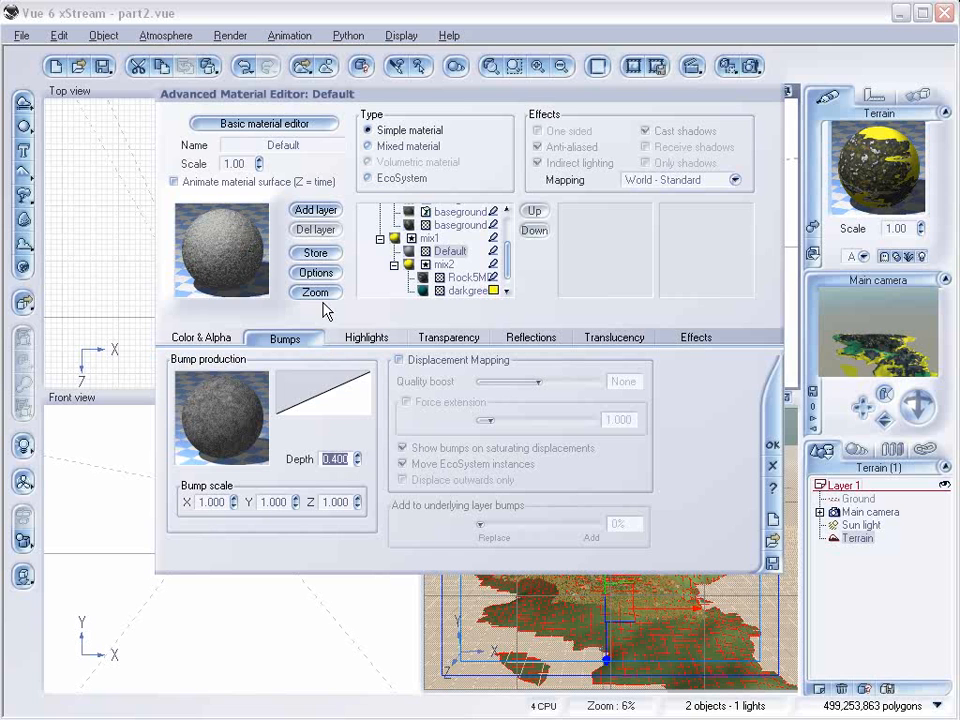
click(366, 340)
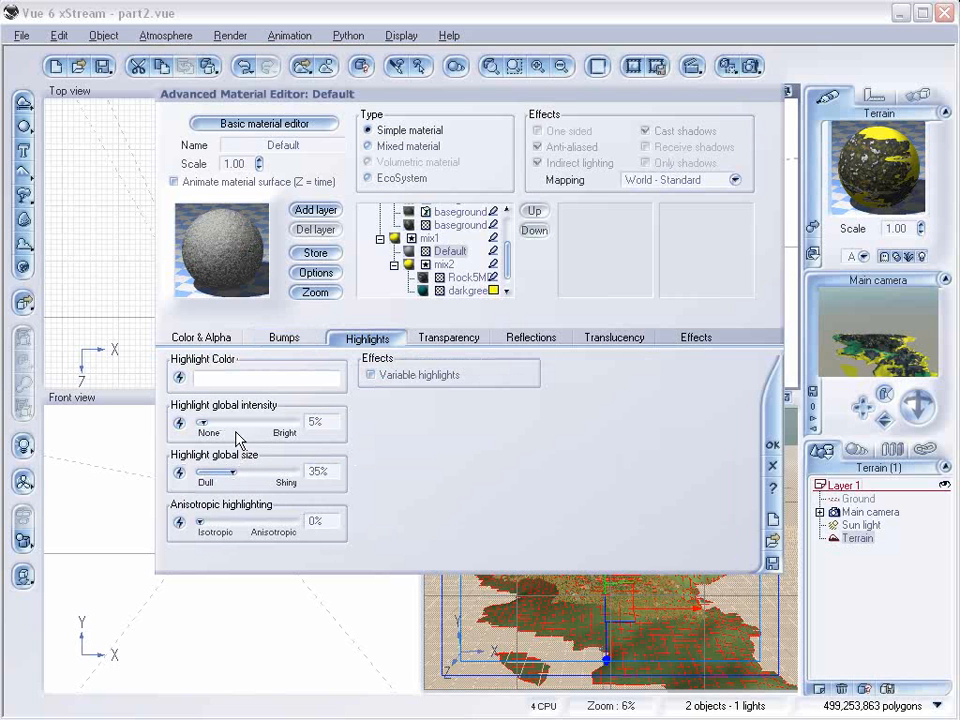
click(692, 339)
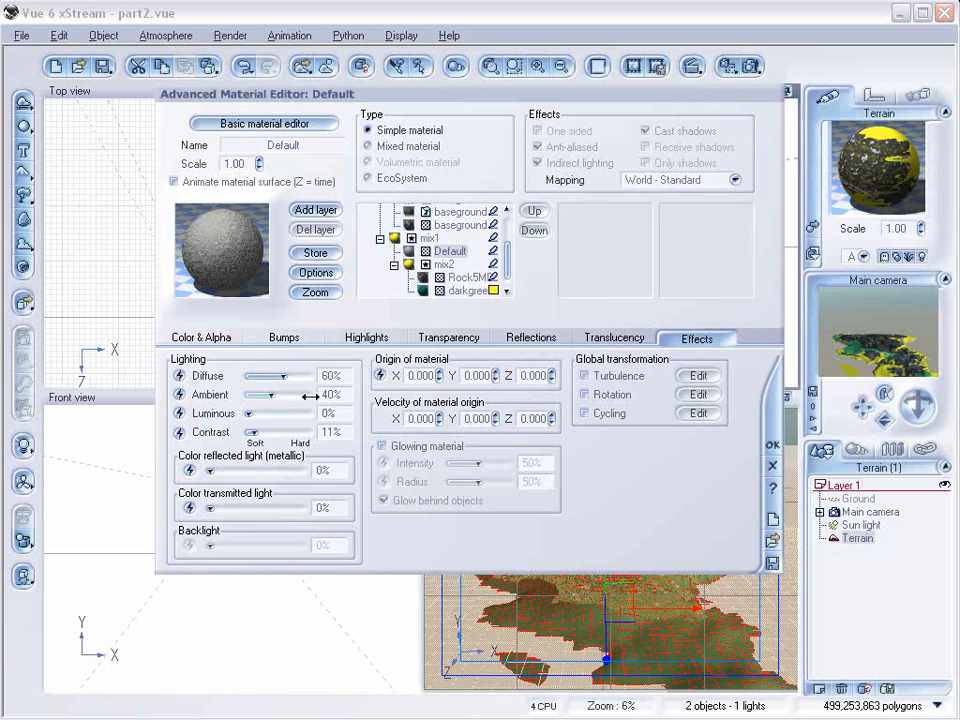
drag(303, 375, 272, 393)
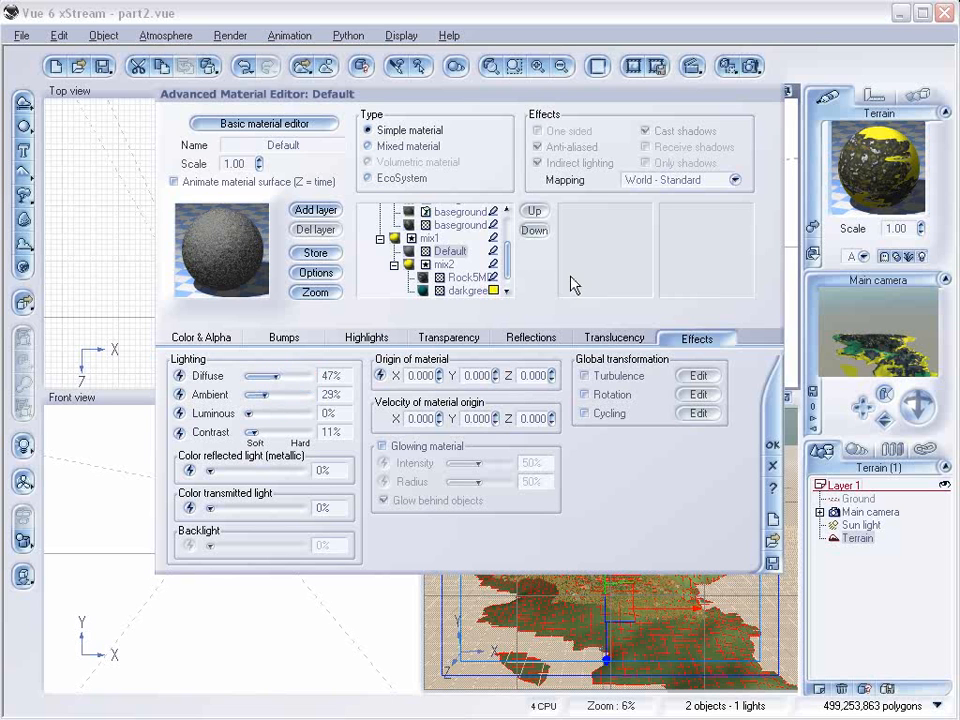
click(868, 399)
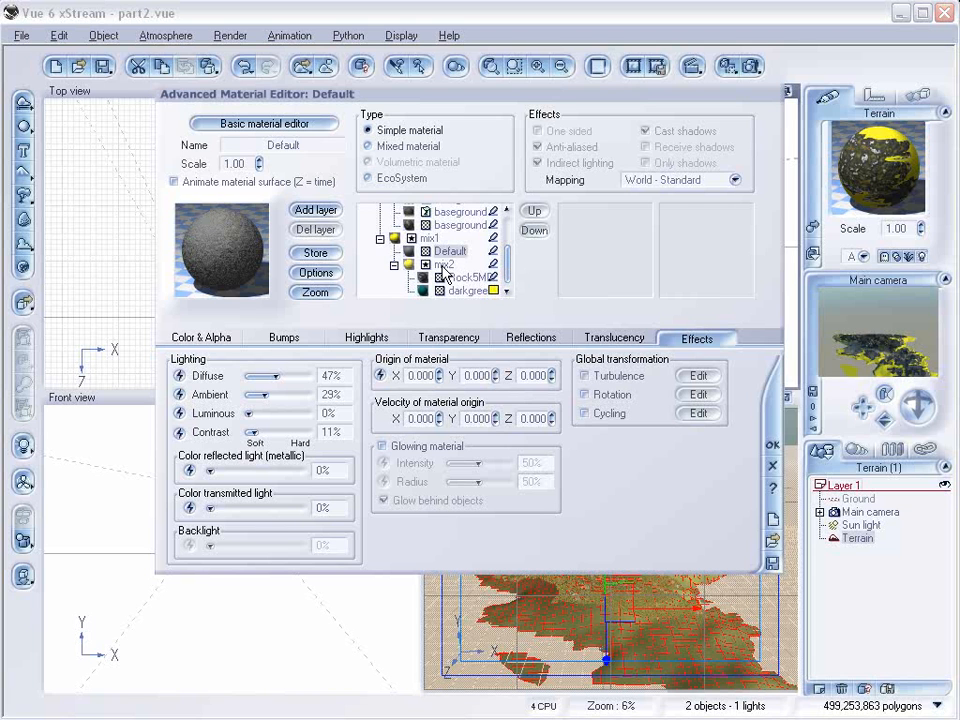
Replace the darkgreen placeholder under mix2 with the MostRock material from the Rocks folder.
click(494, 291)
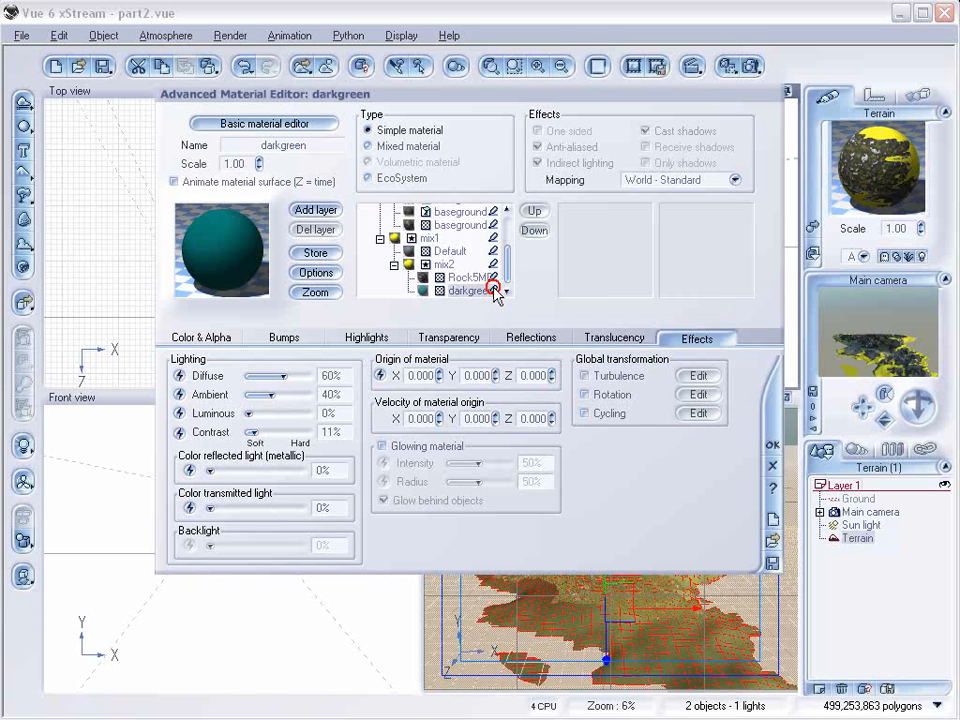
click(254, 294)
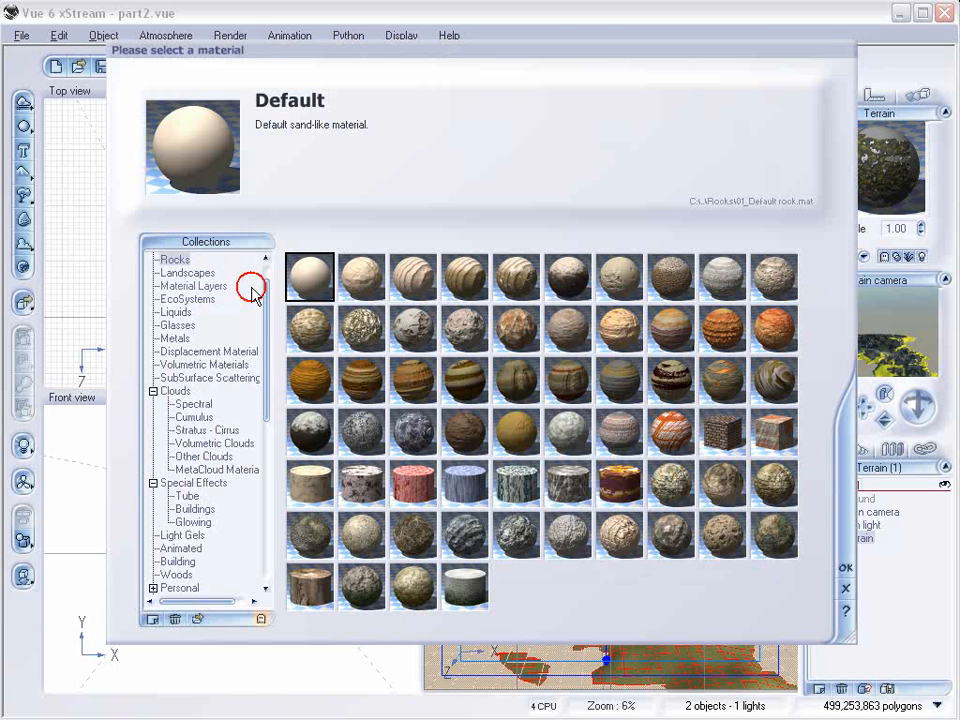
click(229, 618)
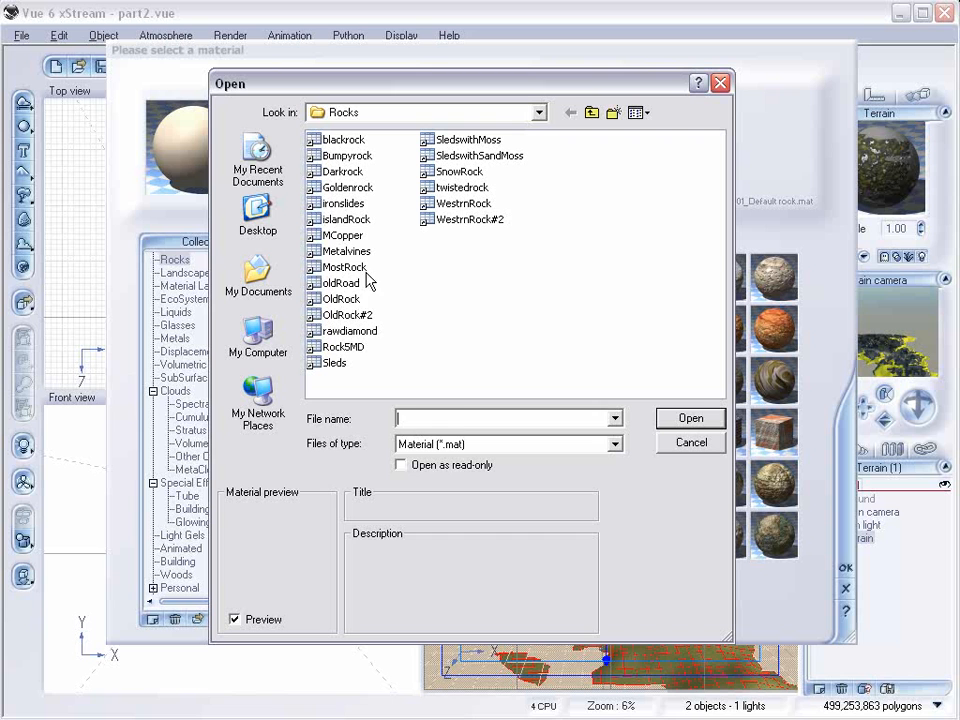
click(342, 298)
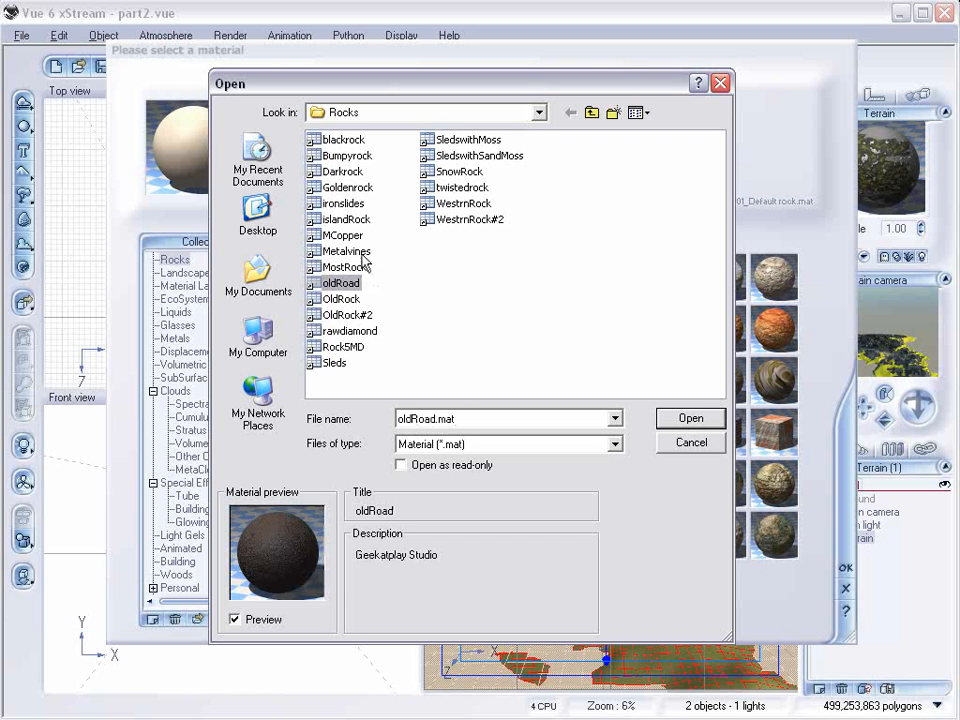
click(344, 268)
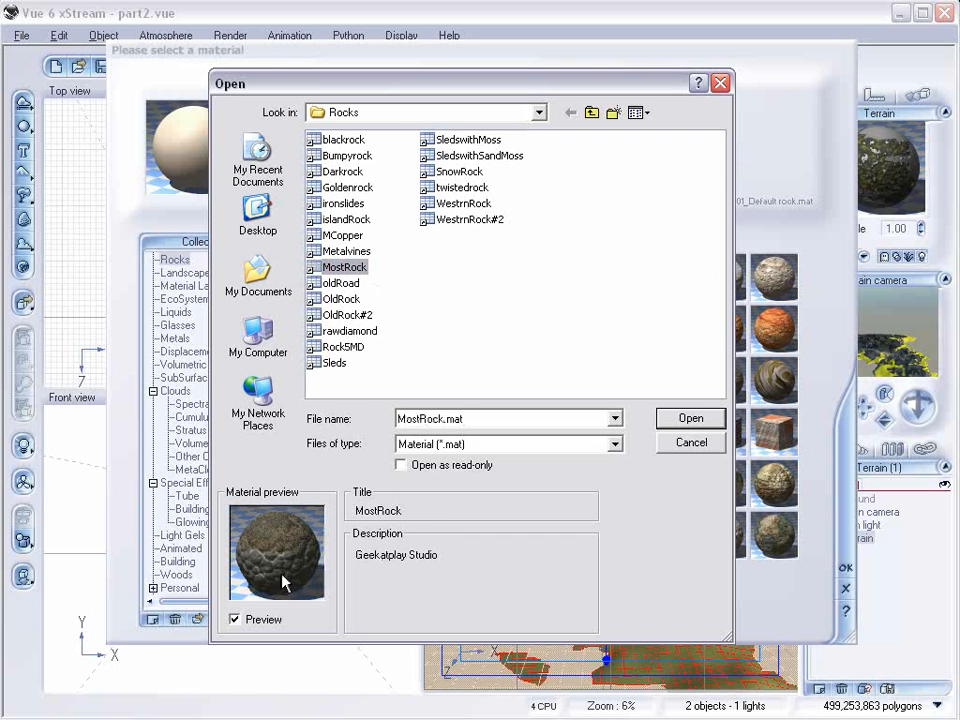
click(698, 416)
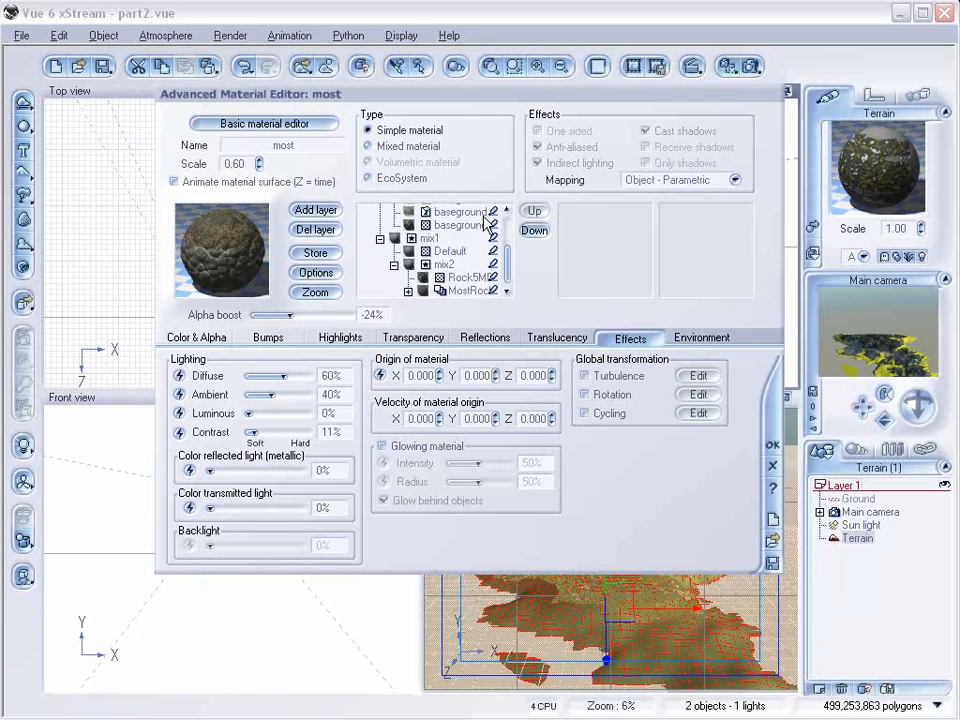
Set the scale of MostRock's most layer to 0.40, and return to the top-level island material.
click(260, 169)
click(259, 167)
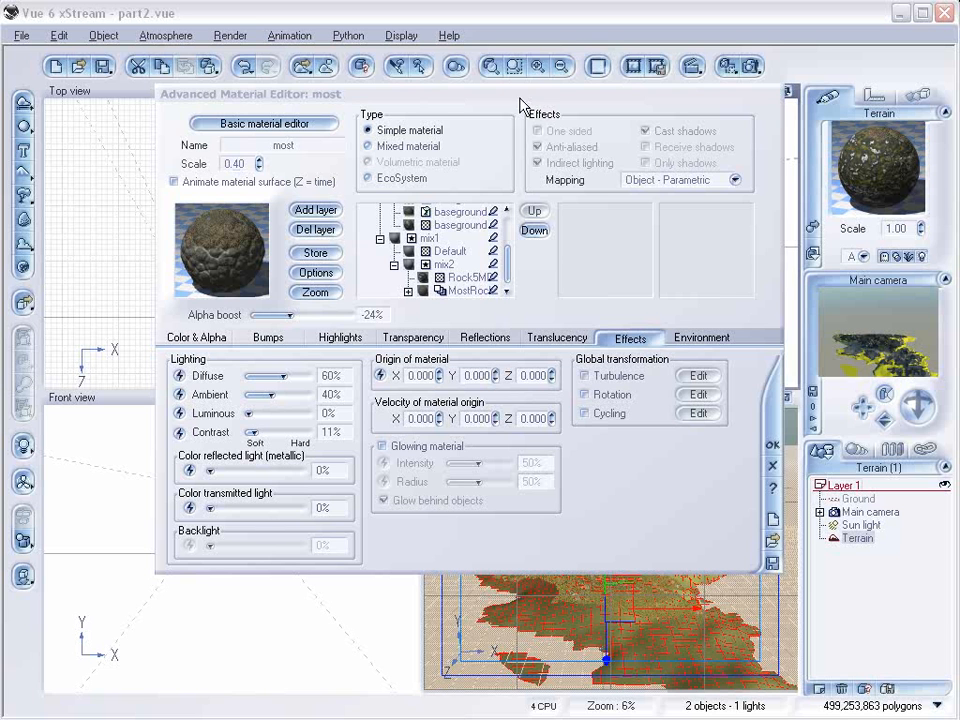
drag(509, 263, 508, 229)
click(405, 210)
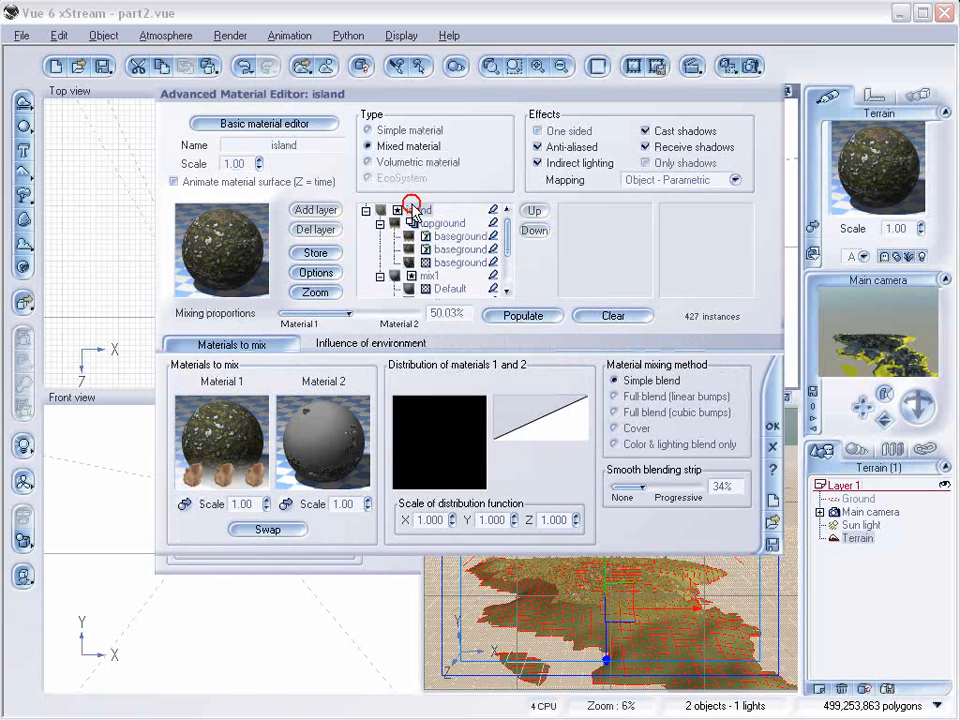